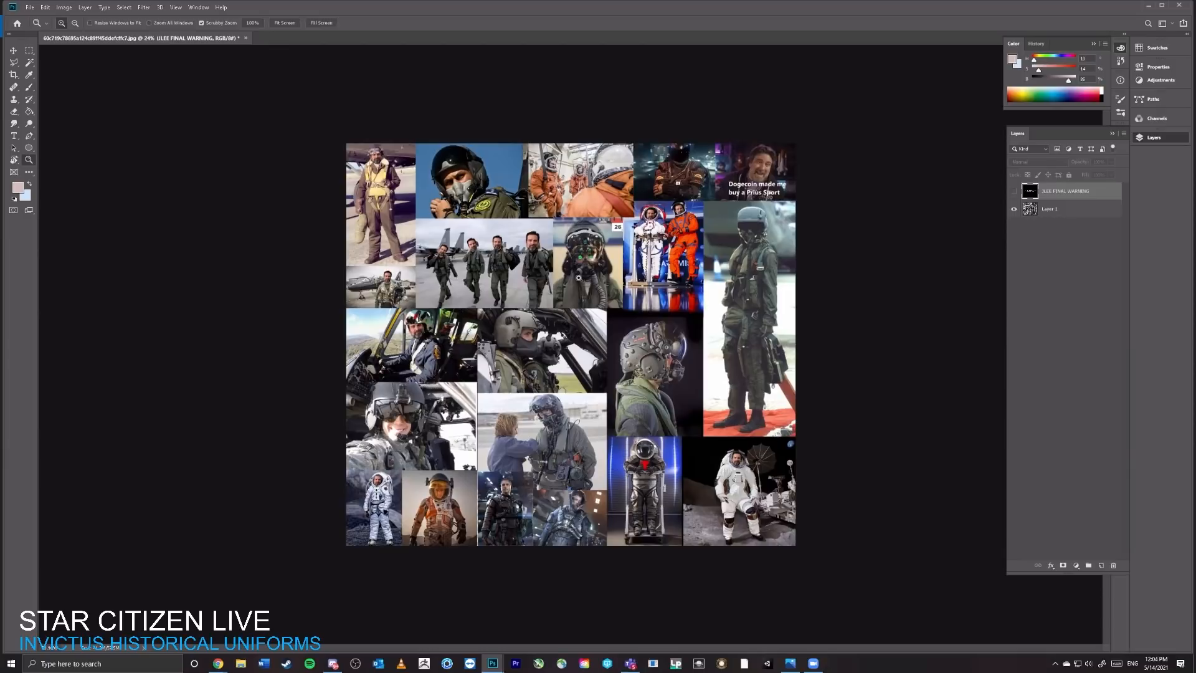
Step: Examine the futuristic armour suits in the collage's bottom row and the historical pilot and flight-crew photos in its upper rows
mouse_move(553, 523)
left_mouse_down()
mouse_move(599, 506)
mouse_move(647, 384)
mouse_move(671, 366)
mouse_move(639, 342)
left_mouse_up()
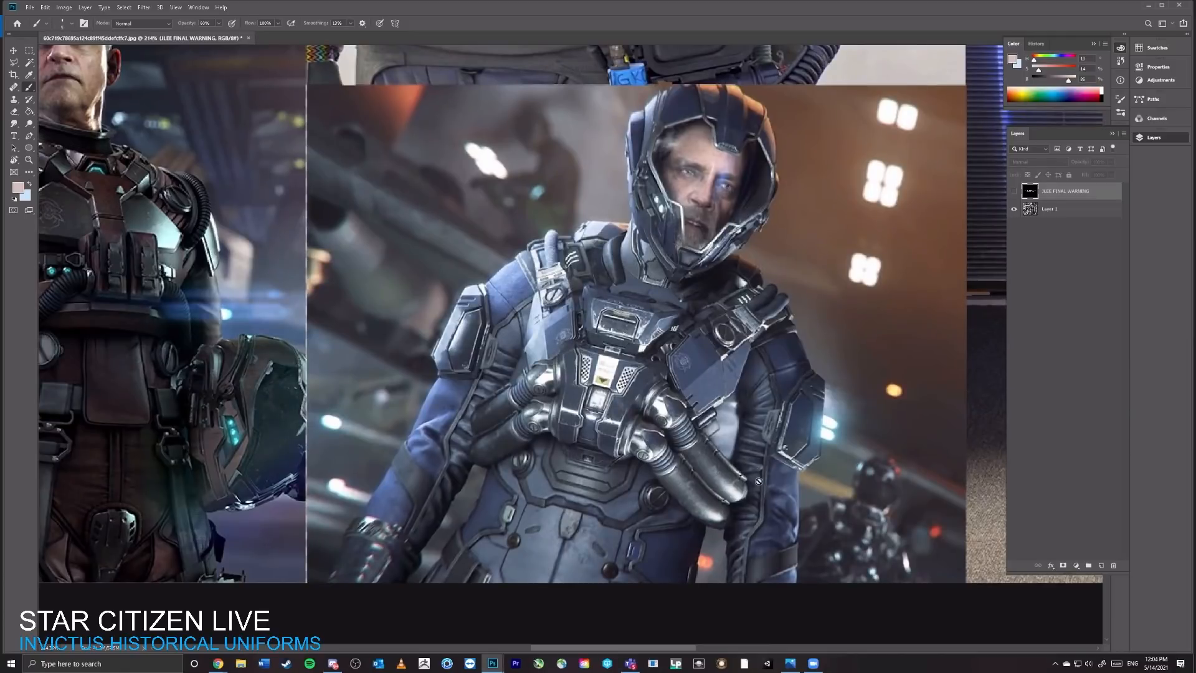
key("z")
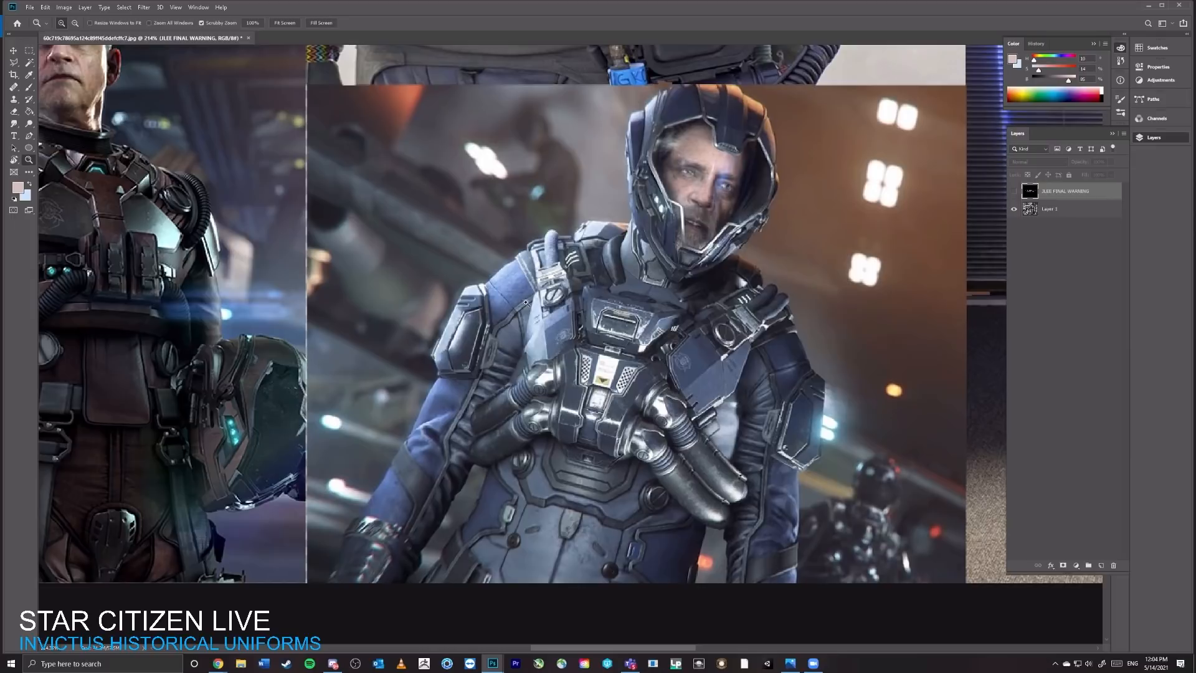
left_click_drag(510, 275, 671, 257)
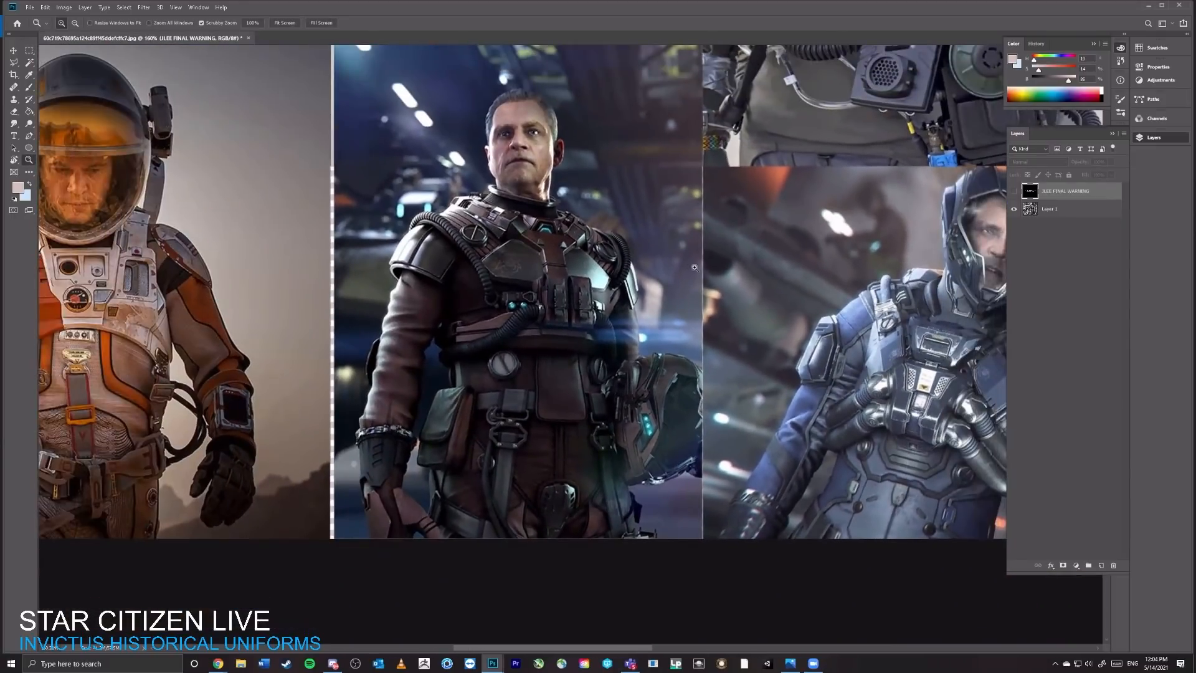
left_click_drag(731, 289, 648, 491)
left_click_drag(586, 204, 729, 204)
left_click_drag(562, 55, 535, 323)
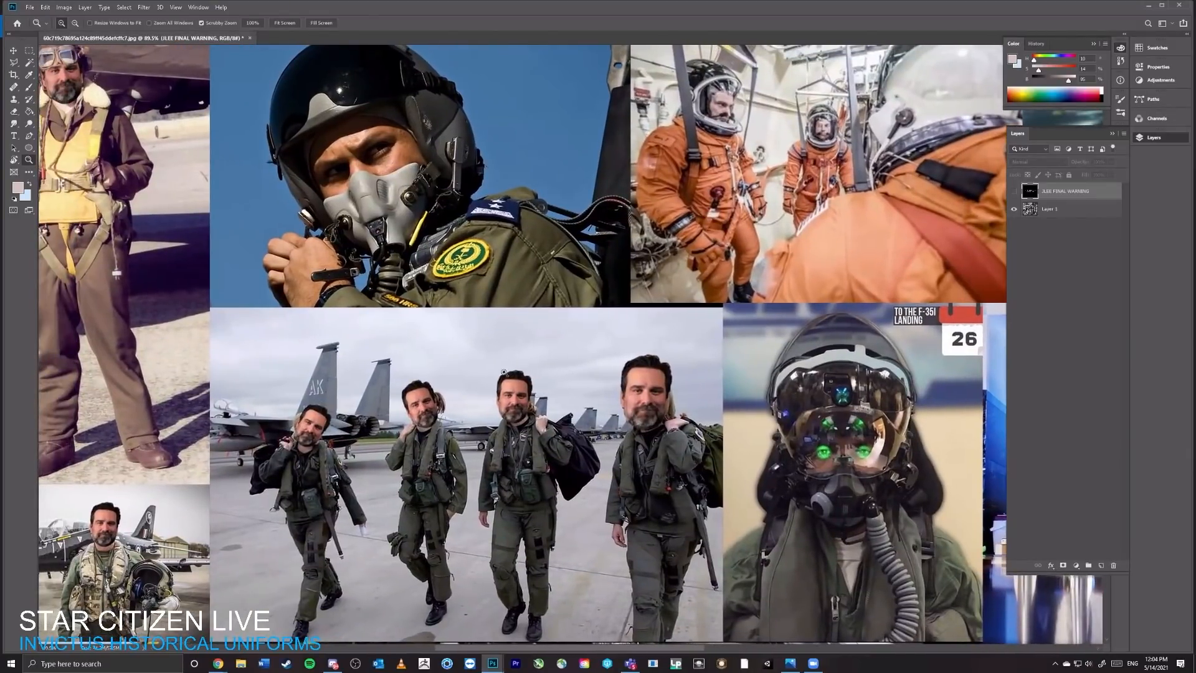
left_click_drag(455, 333, 563, 350)
left_click_drag(634, 450, 495, 329)
left_click_drag(701, 310, 608, 285)
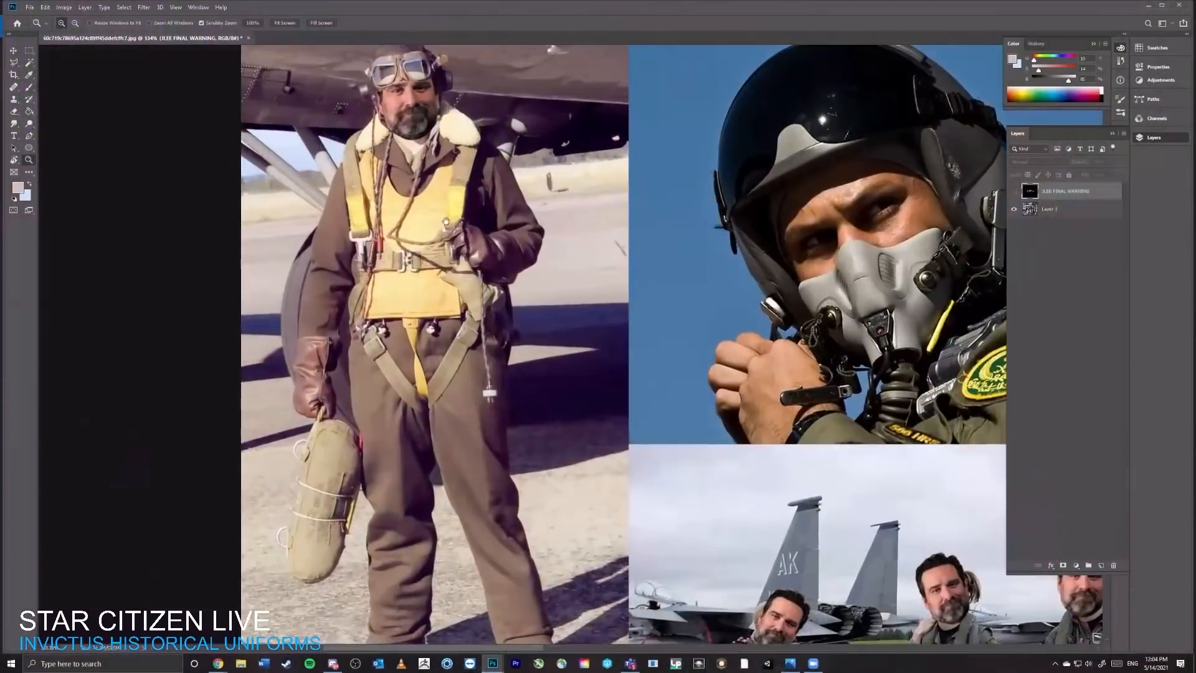
left_click_drag(510, 268, 481, 266)
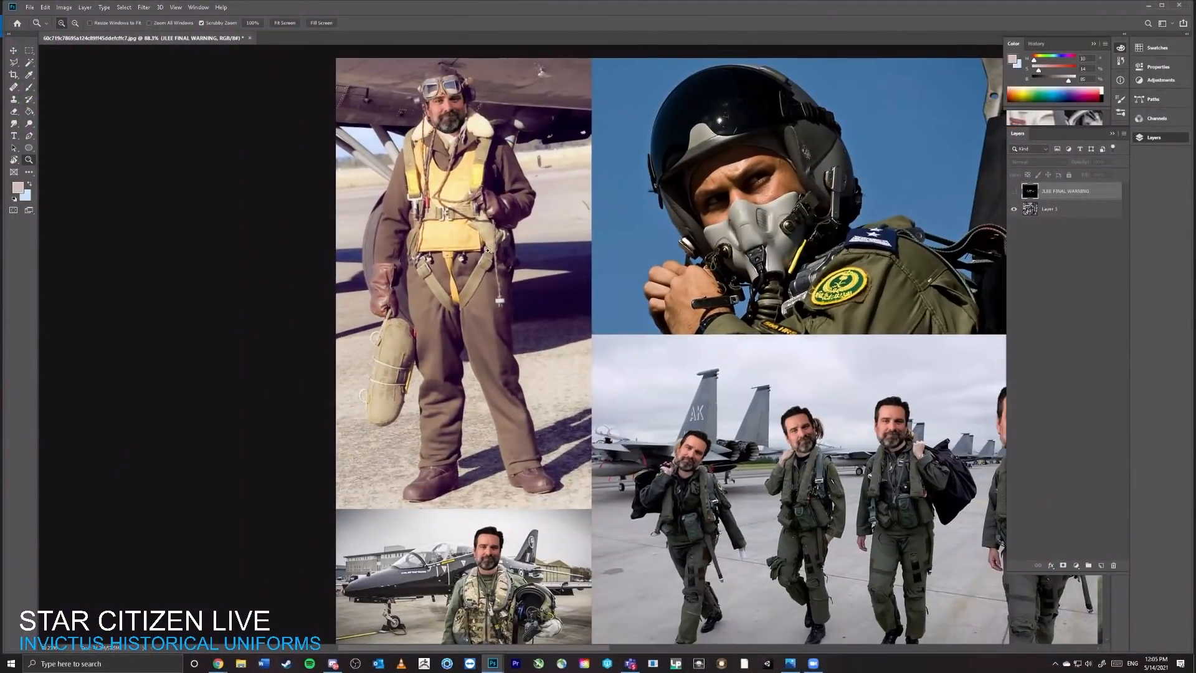
left_click_drag(546, 412, 339, 165)
left_click_drag(246, 380, 542, 478)
key("ctrl+0")
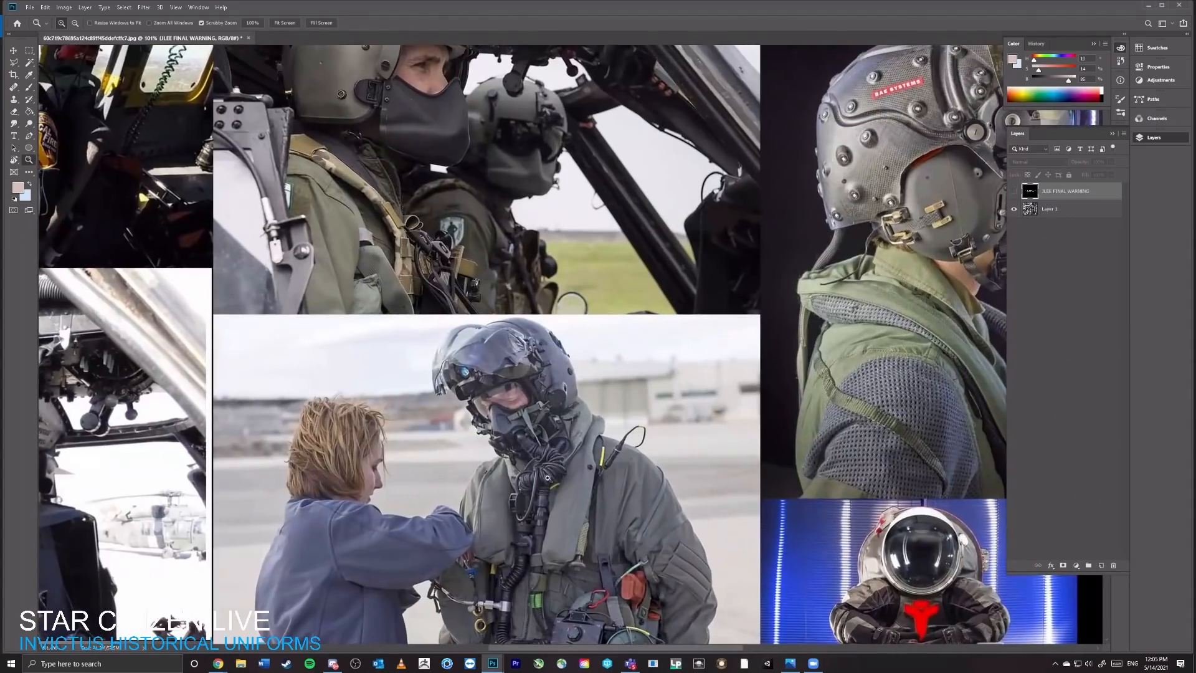
Step: Examine the white and orange spacesuits, the goggled pilot helmet and the dark armoured figure in the collage's upper half
left_click_drag(604, 302, 551, 601)
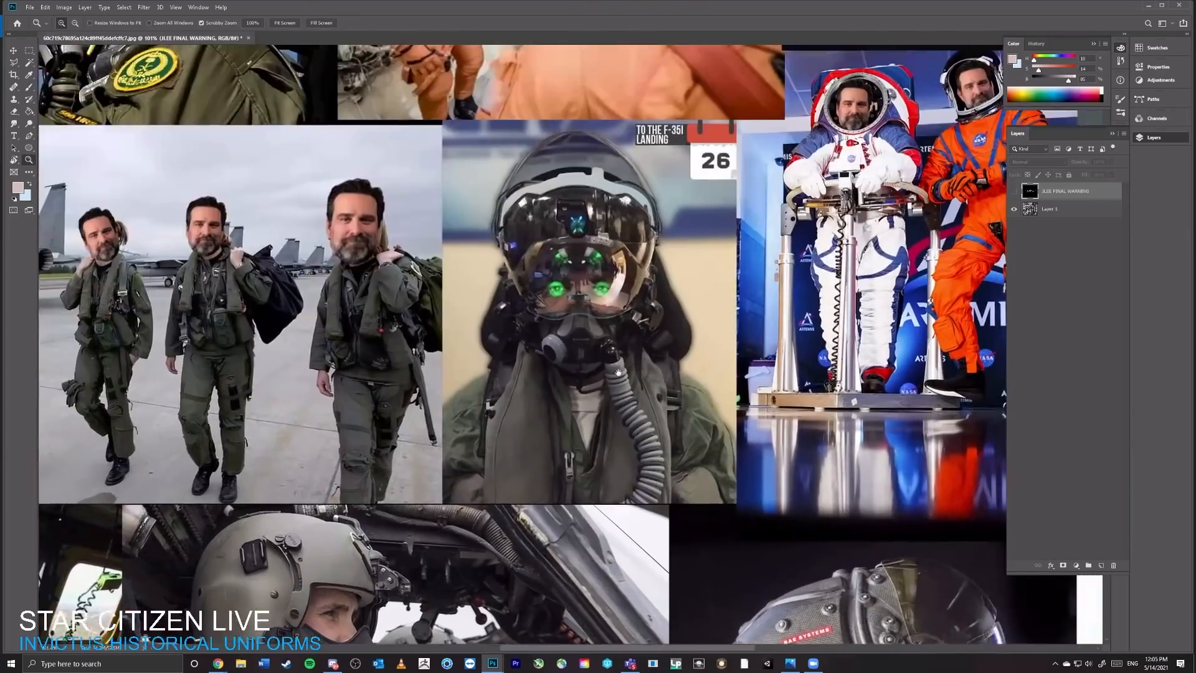
left_click_drag(728, 242, 365, 449)
left_click_drag(561, 450, 576, 376)
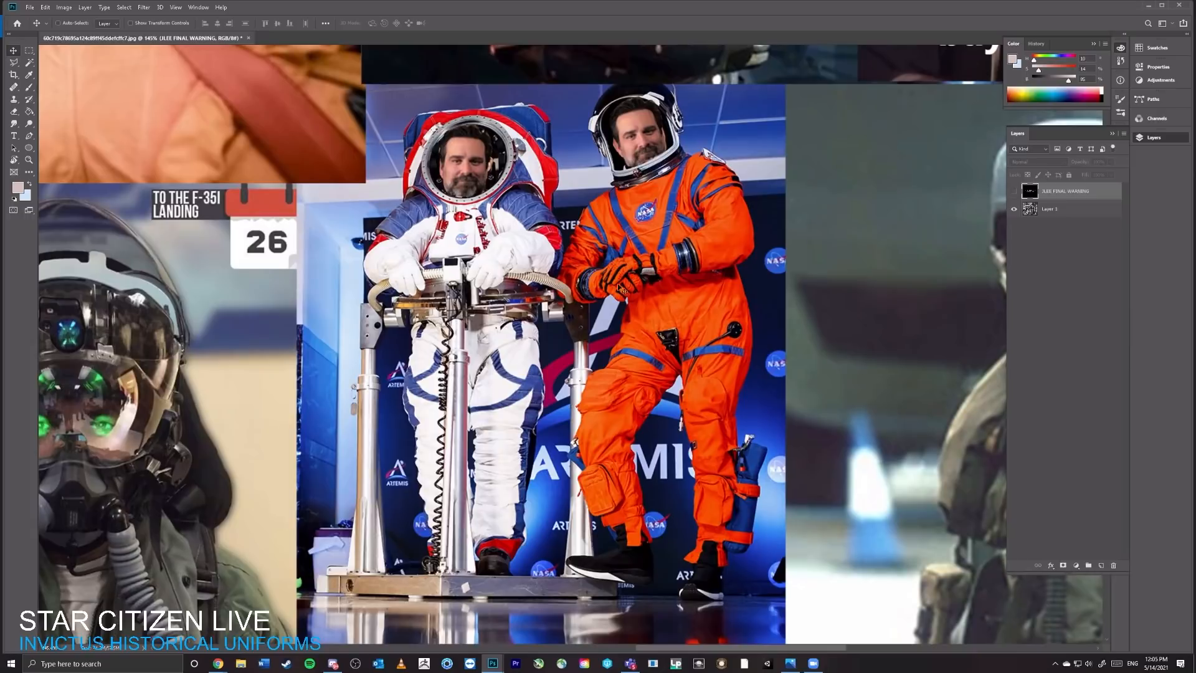
left_click_drag(690, 233, 613, 196)
key("z")
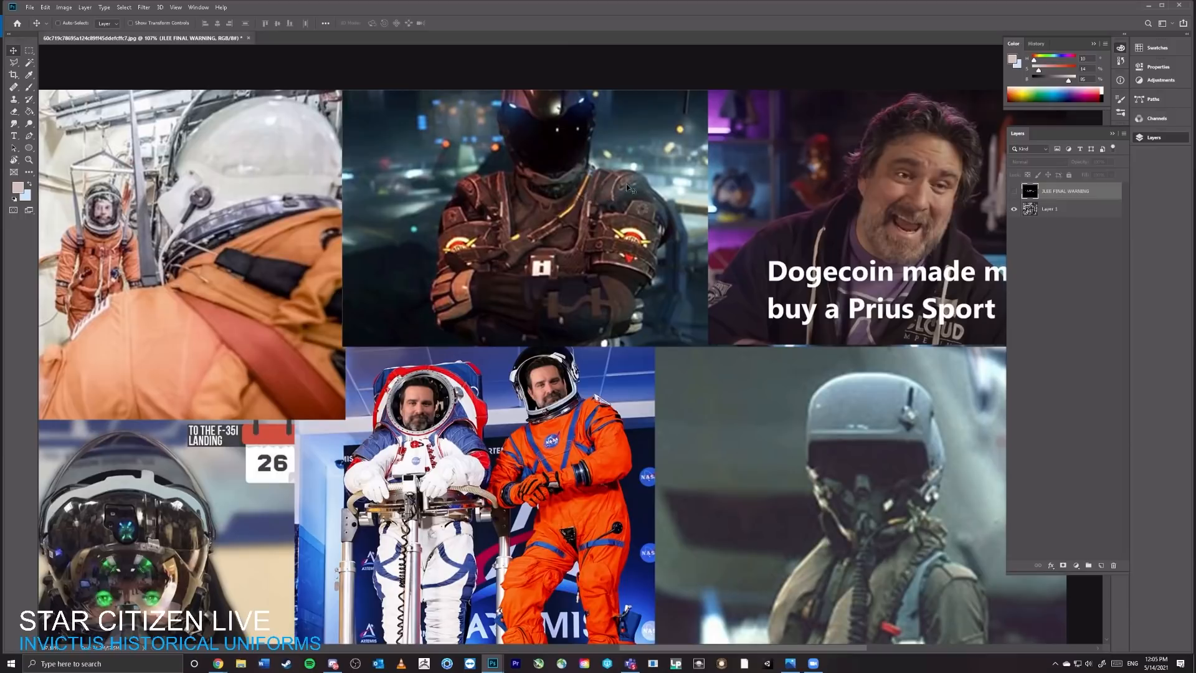
left_click_drag(633, 159, 570, 188)
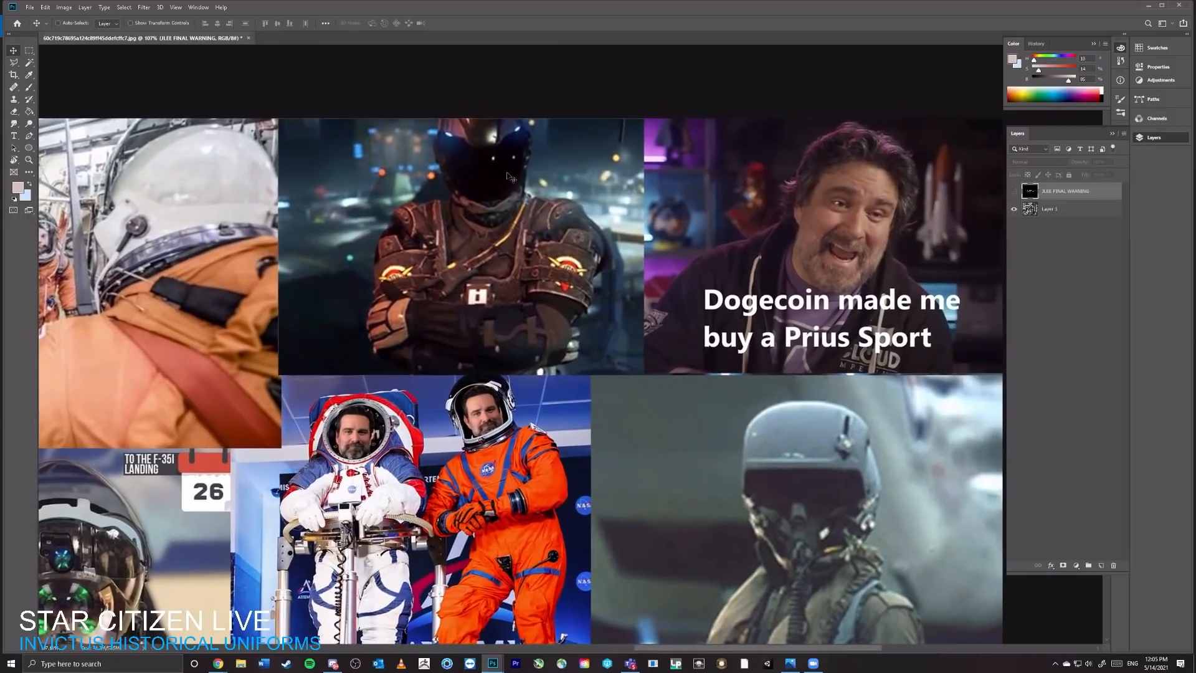
left_click_drag(505, 262, 633, 231)
scroll(633, 231, "down", 3)
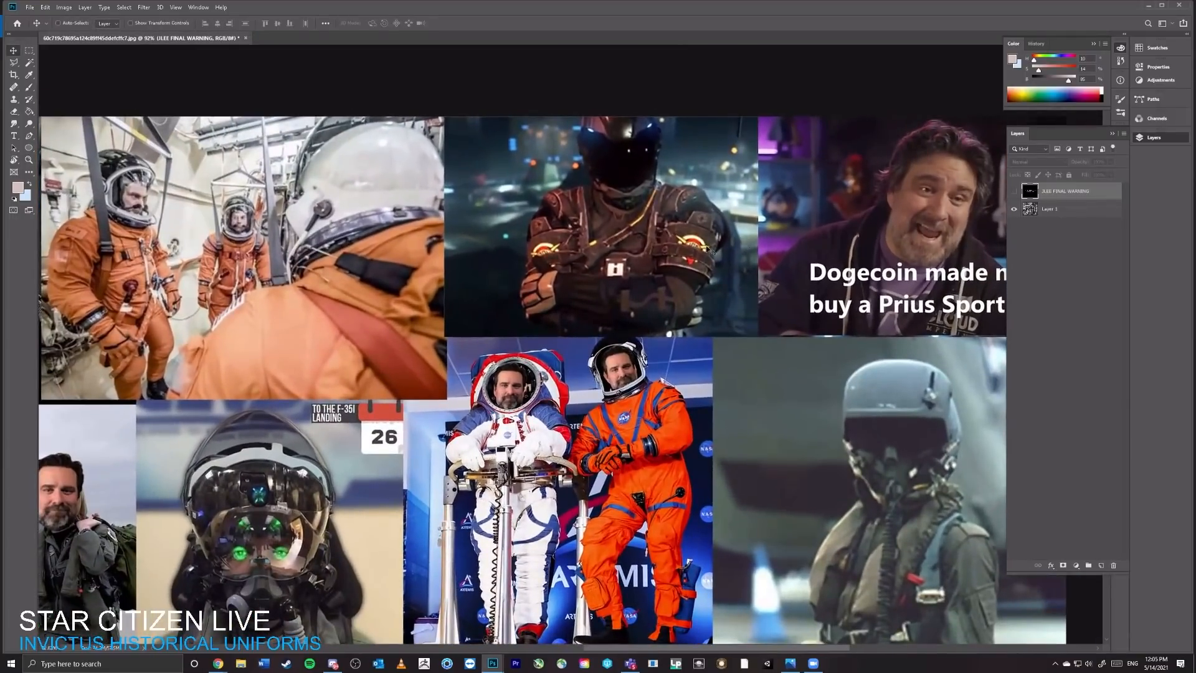
scroll(620, 464, "down", 10)
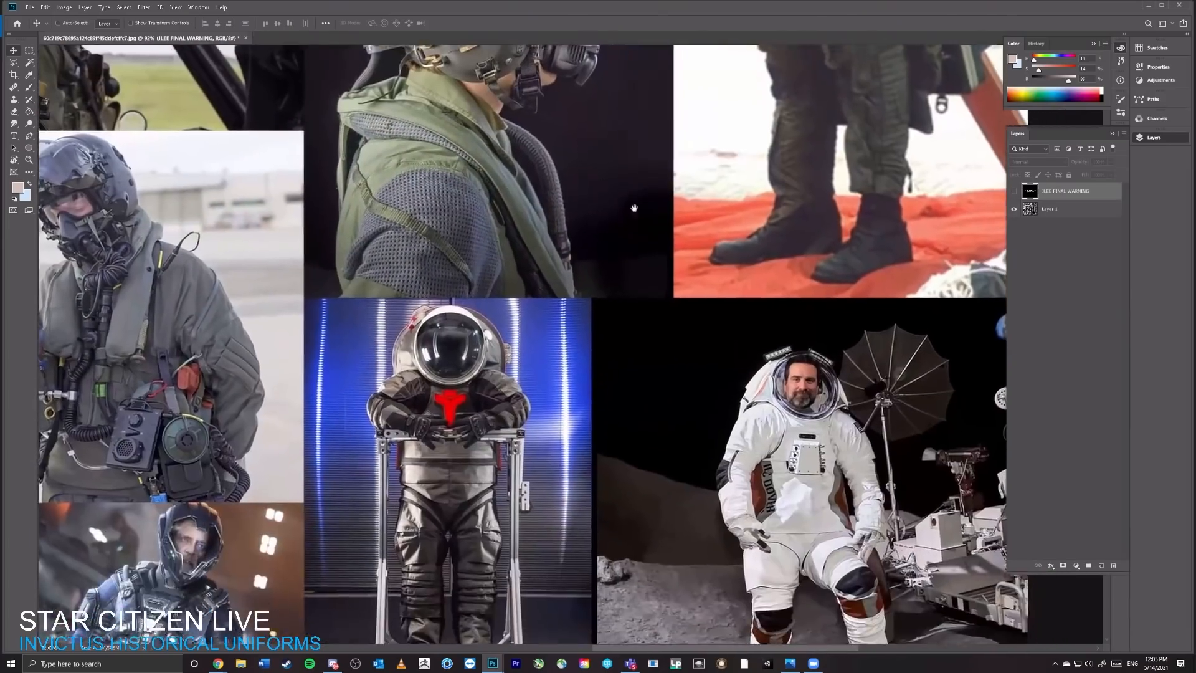
Step: Examine the BAE Systems flight helmet and the neighbouring aircrew photos up close, finishing with an overview of the collage
left_click_drag(634, 208, 805, 352)
left_click_drag(800, 169, 821, 170)
left_click_drag(821, 170, 807, 241)
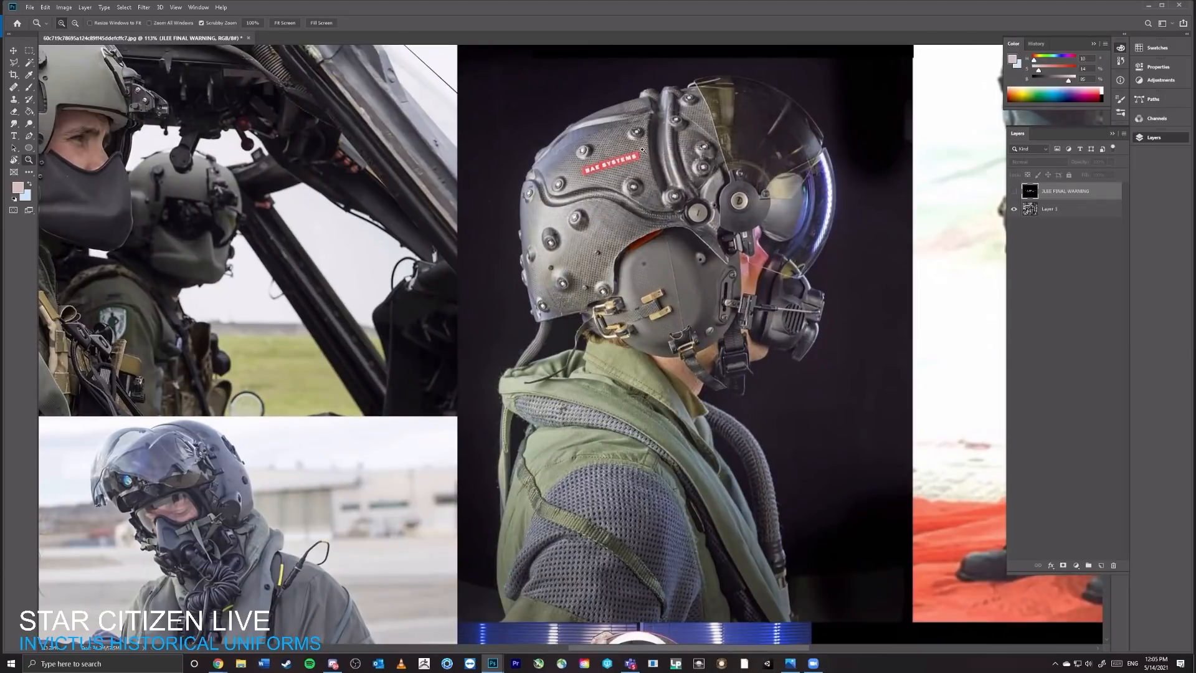
left_click_drag(711, 297, 594, 410)
left_click_drag(625, 299, 723, 107)
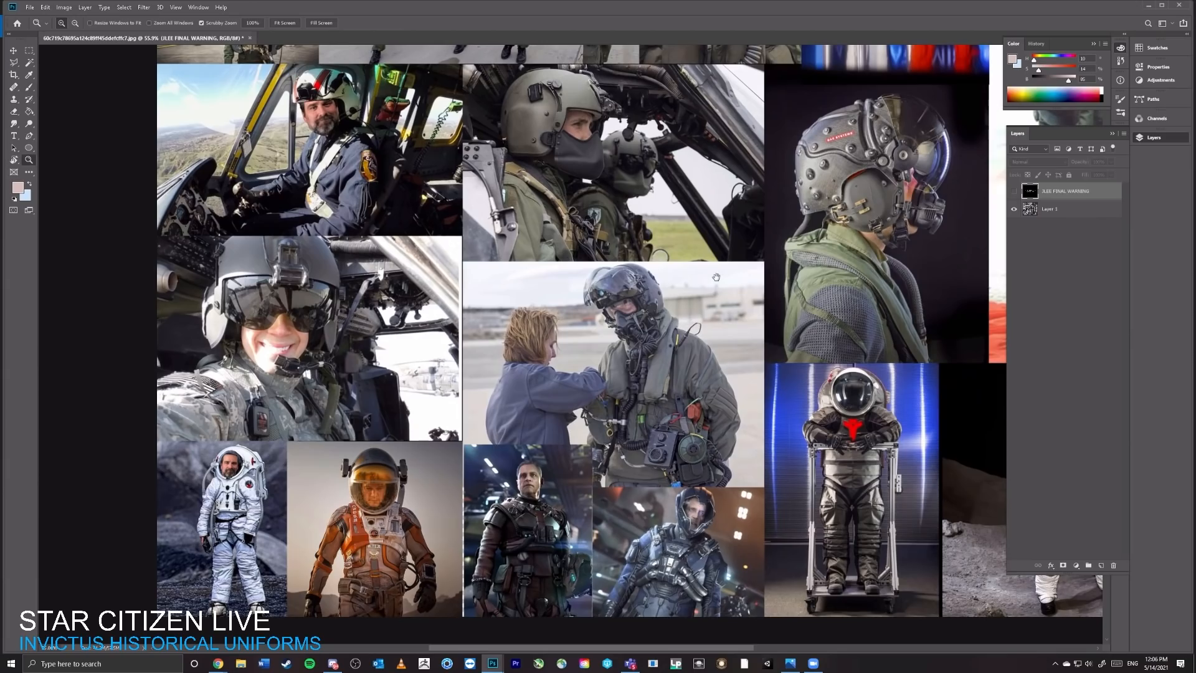
left_click_drag(689, 322, 597, 526)
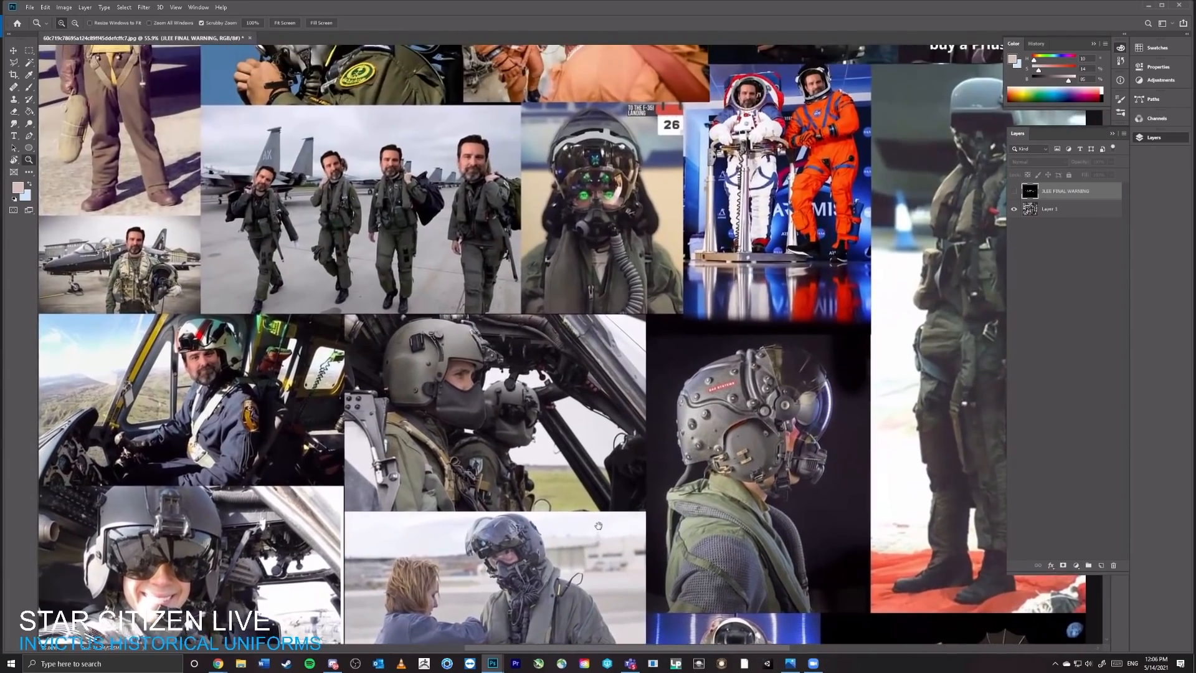
left_click_drag(687, 388, 692, 362)
key("v")
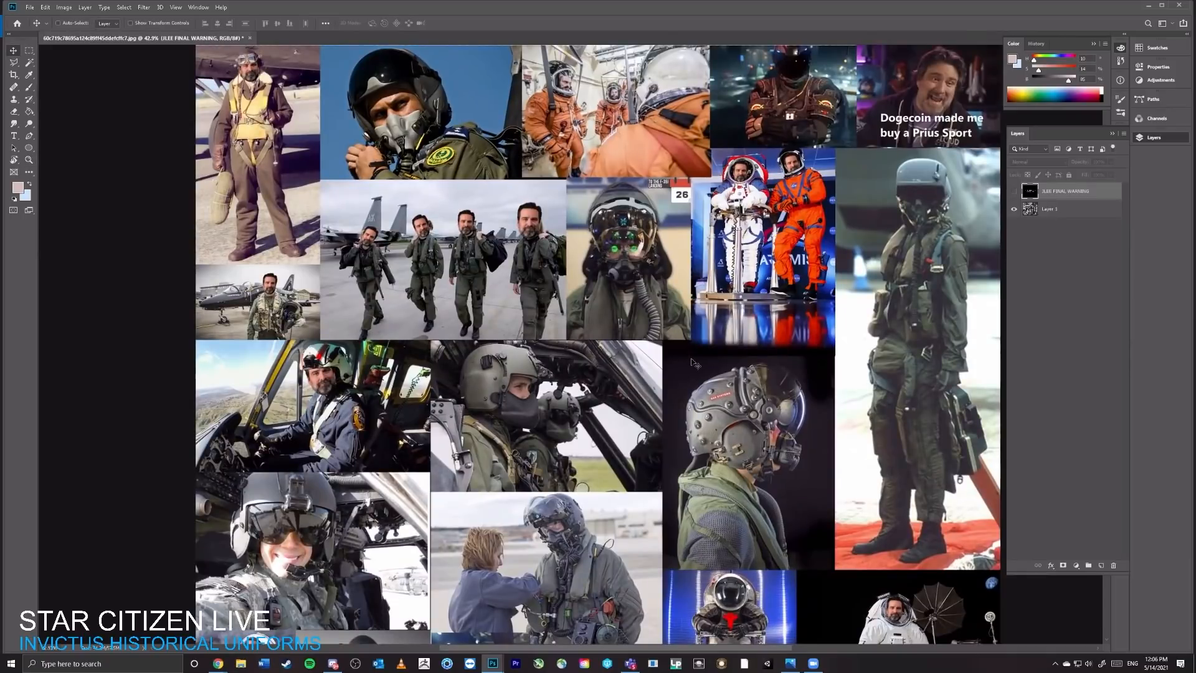
scroll(688, 249, "down", 2)
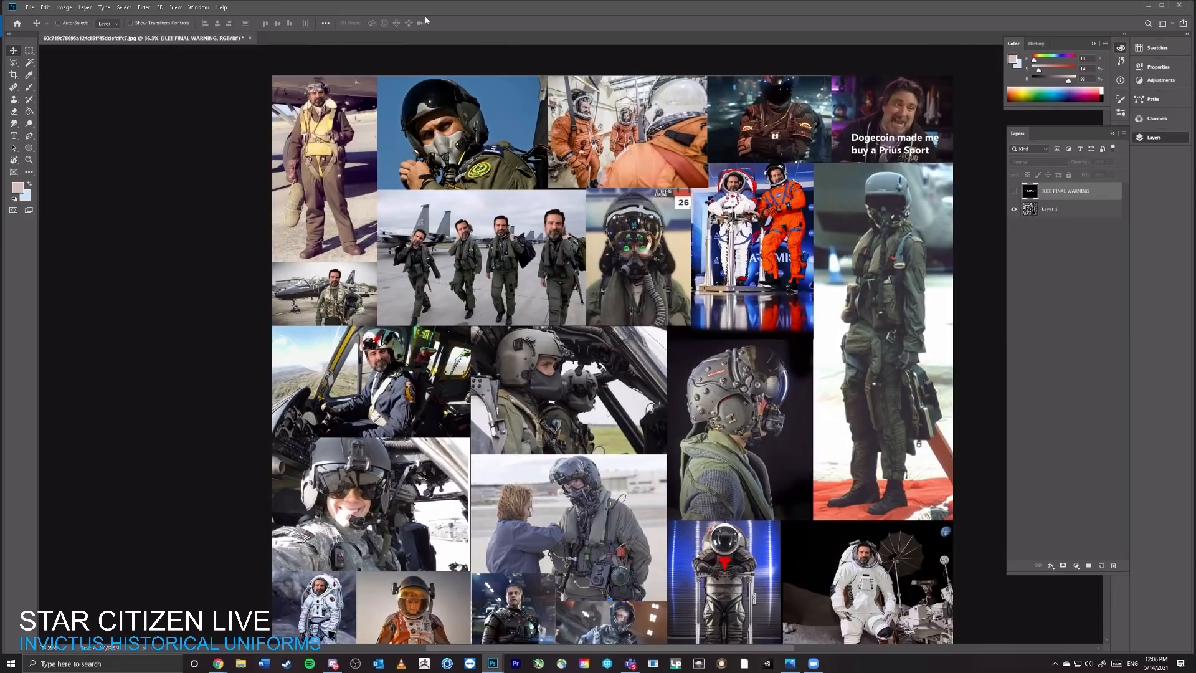
Step: Reduce the Photoshop window to half the screen's width, place it over the right half, and restore the photo viewer to a smaller window
left_click_drag(425, 6, 425, 21)
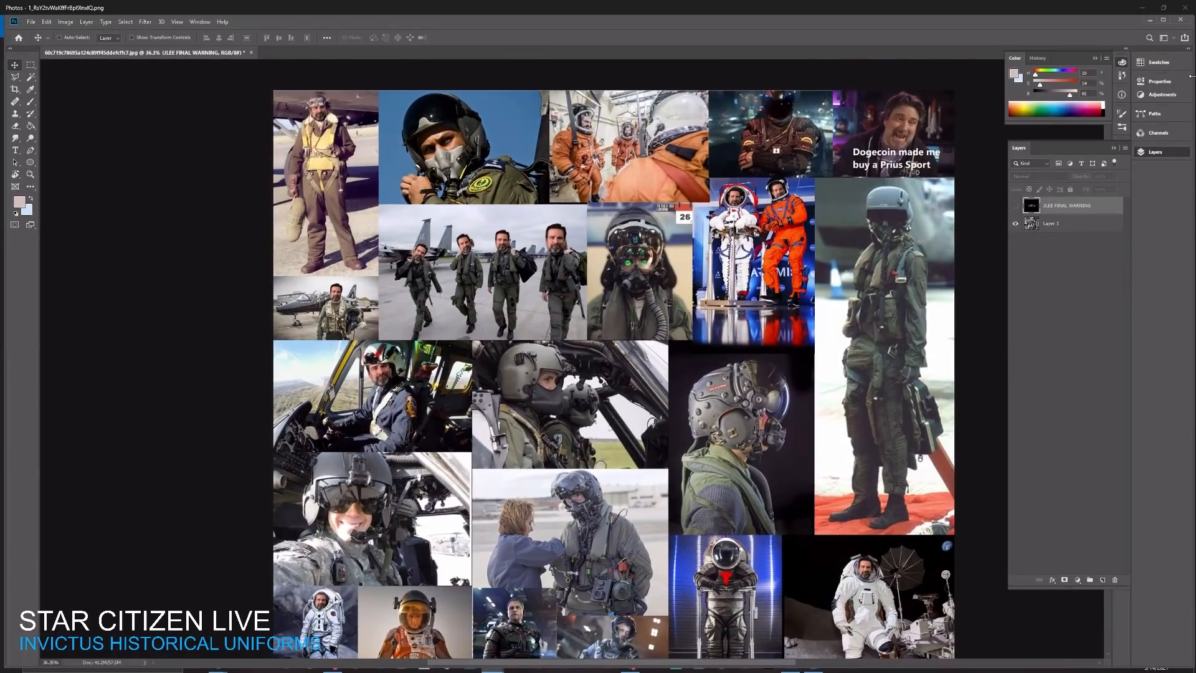
left_click_drag(1191, 75, 605, 75)
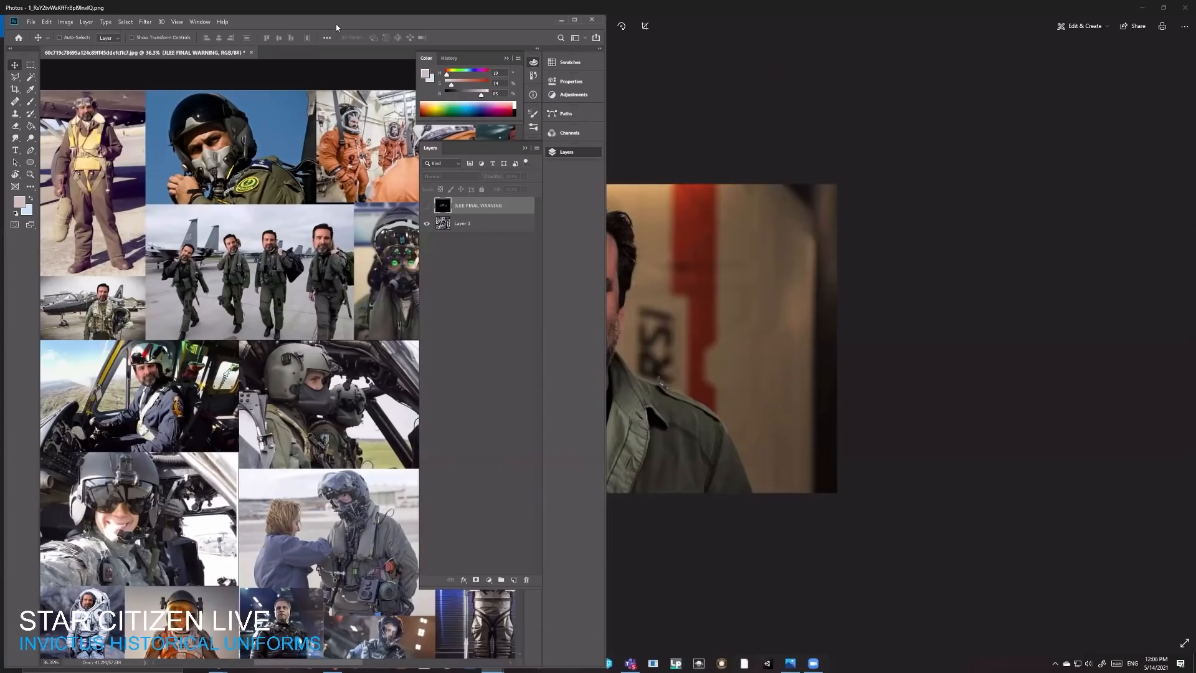
left_click_drag(336, 27, 939, 36)
left_click(492, 24)
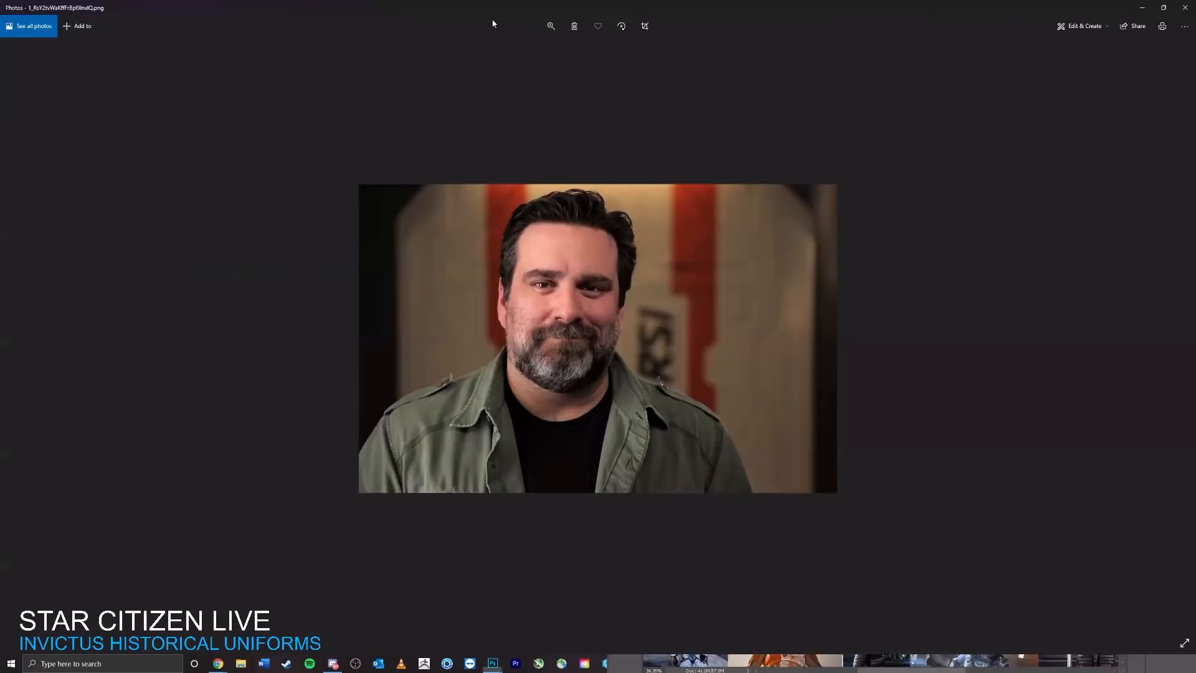
double_click(493, 24)
left_click(870, 35)
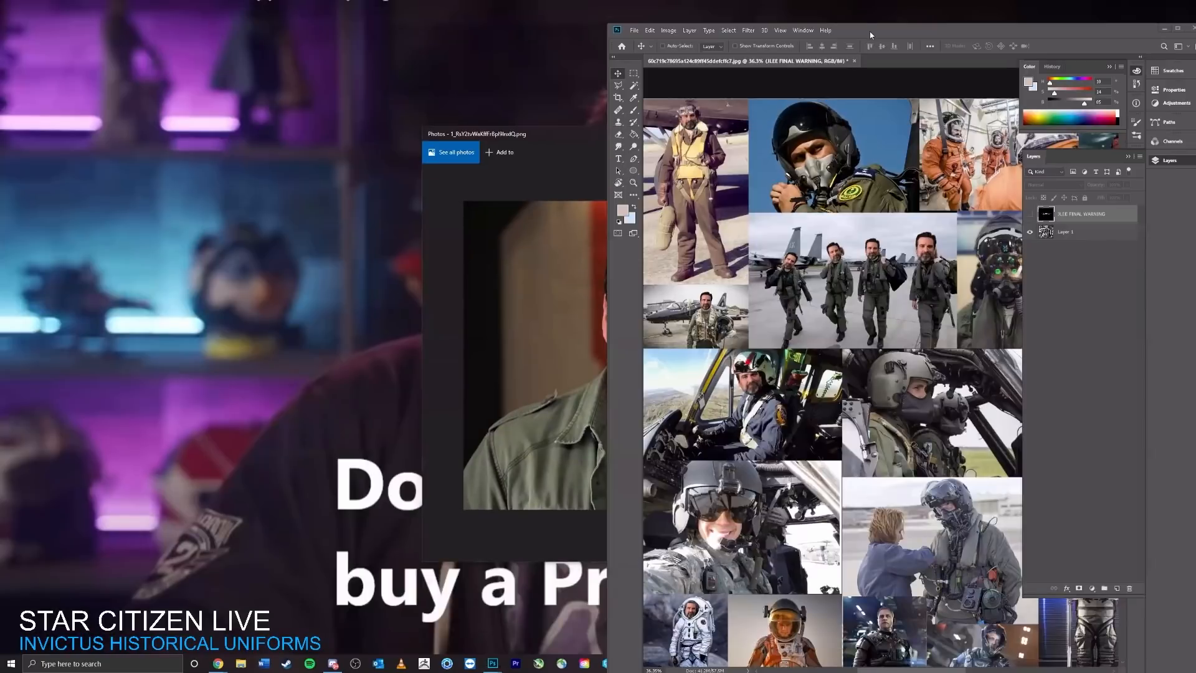
left_click_drag(869, 32, 860, 138)
Step: Switch to the photo viewer, browse through the following portrait photos, and close the viewer
left_click(562, 149)
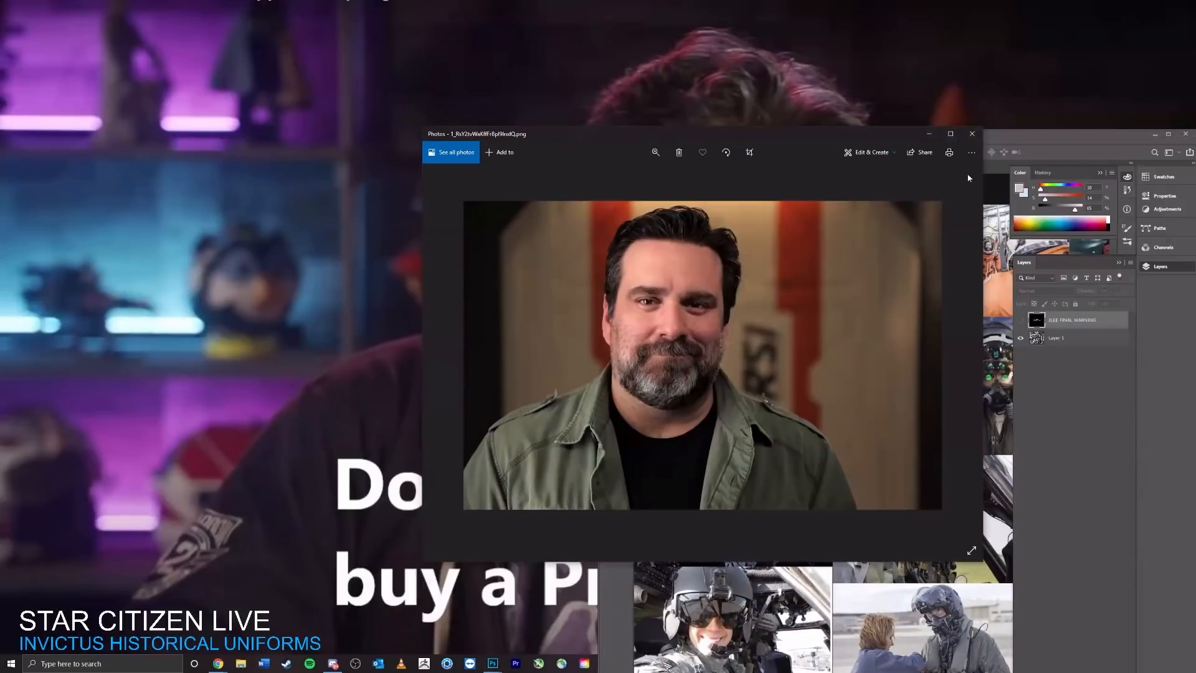
key("Right")
key("Right")
key("Right")
key("Right")
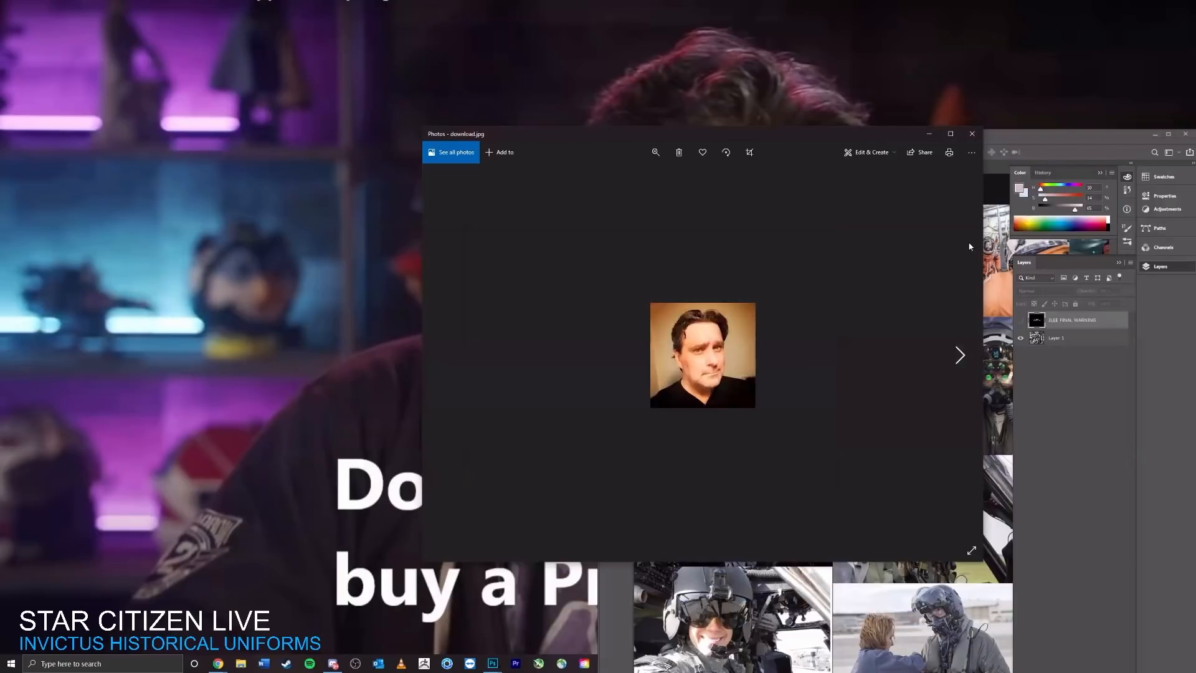
key("Right")
left_click(972, 134)
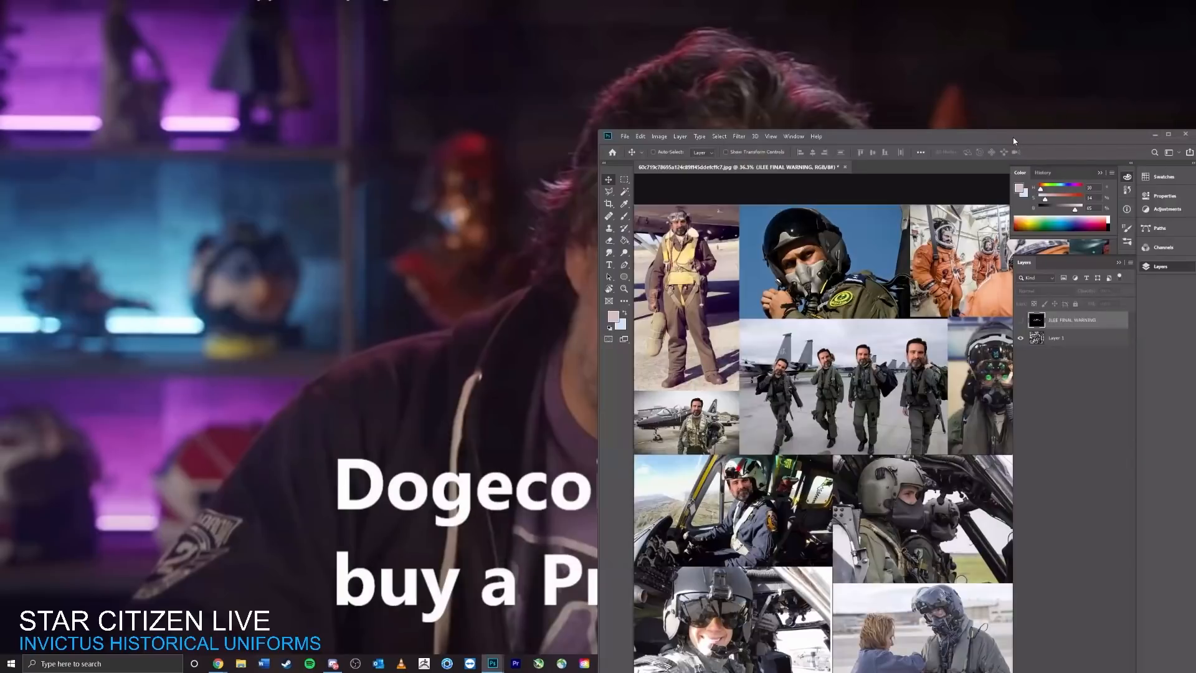
Step: Float the reference collage in its own window over the left half and dock the Untitled-1 character painting in the main Photoshop window
left_click_drag(1013, 137, 1013, 191)
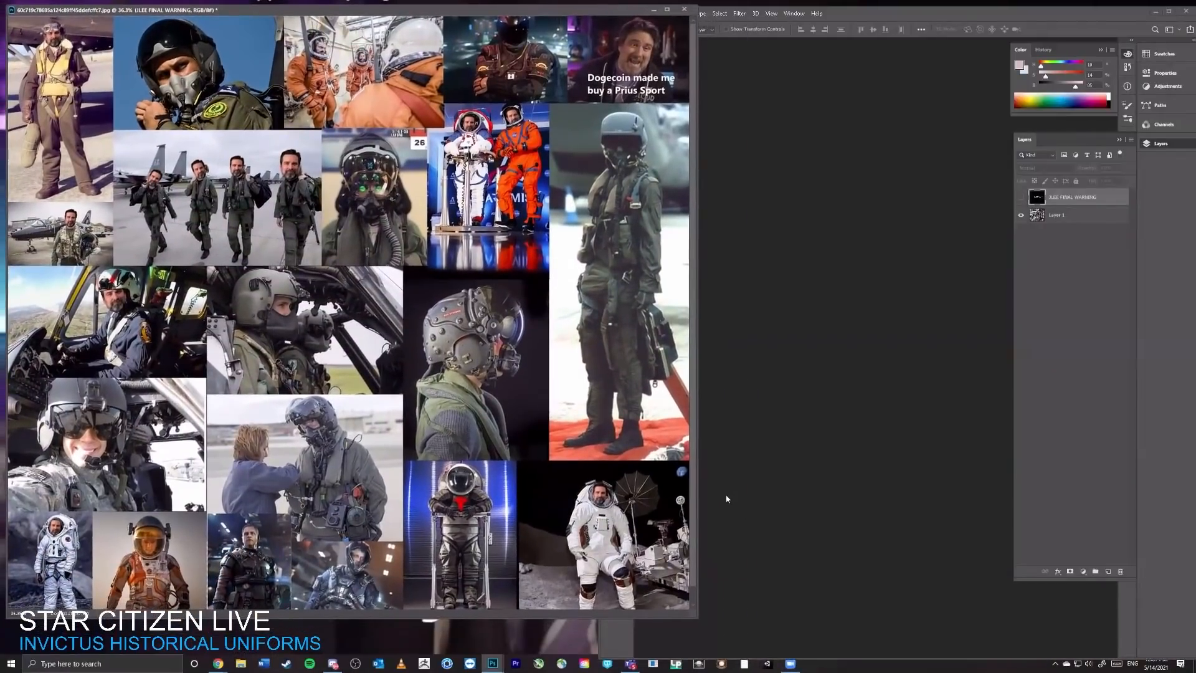
left_click_drag(696, 618, 587, 656)
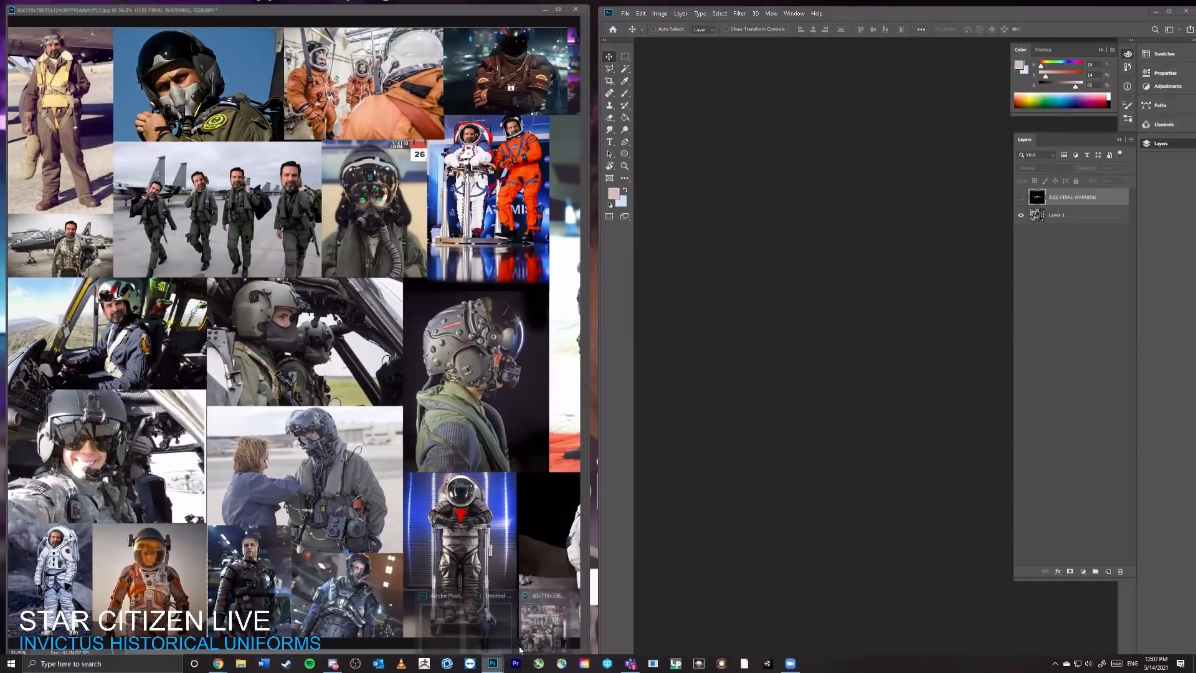
mouse_move(493, 663)
left_click(493, 622)
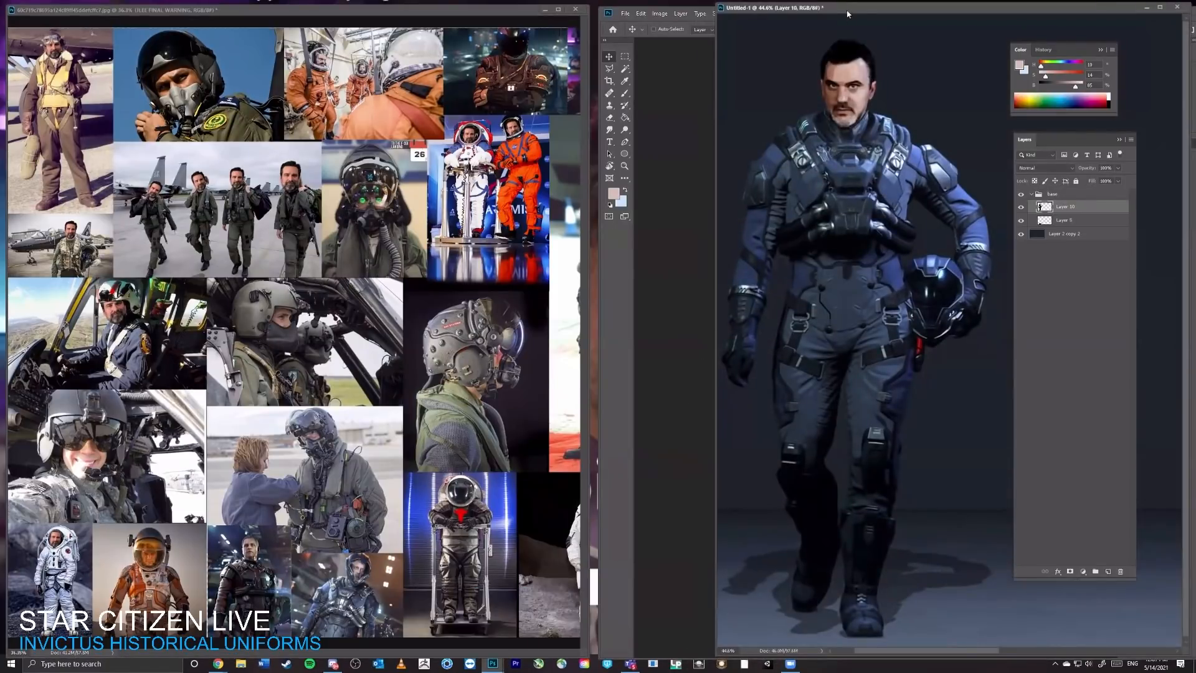
left_click_drag(847, 13, 788, 47)
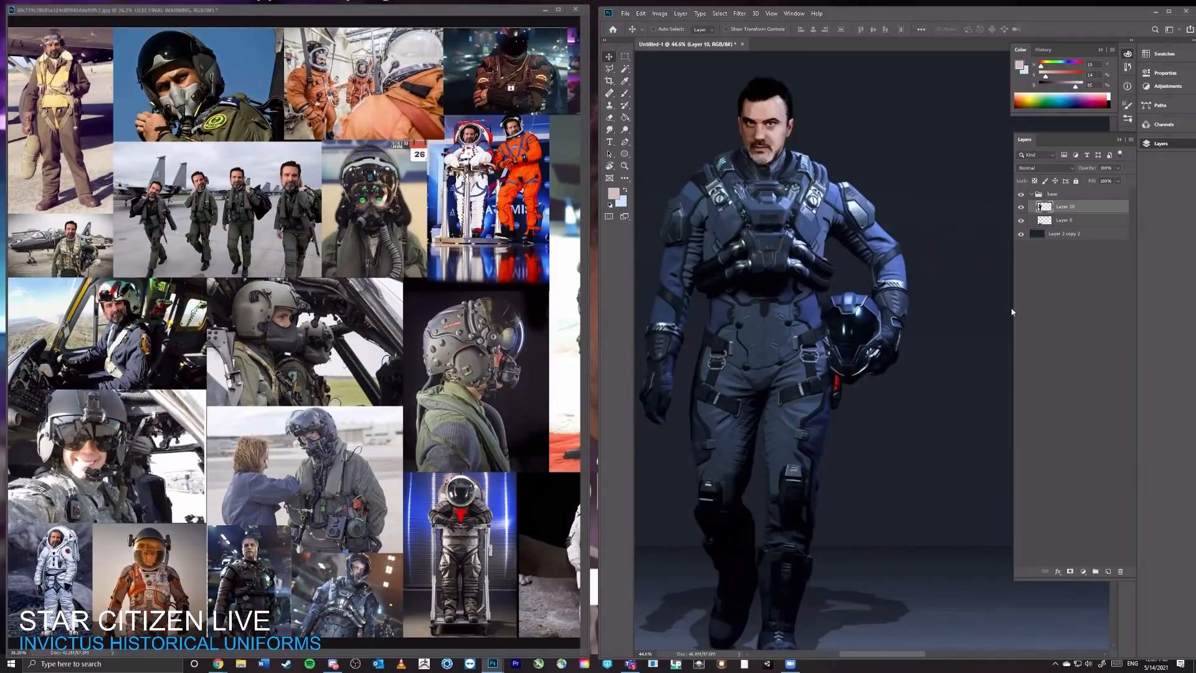
Step: Narrow the floating collage window to give the character painting more room, and fit the whole collage inside it
key("c")
key("z")
left_click_drag(794, 239, 880, 317)
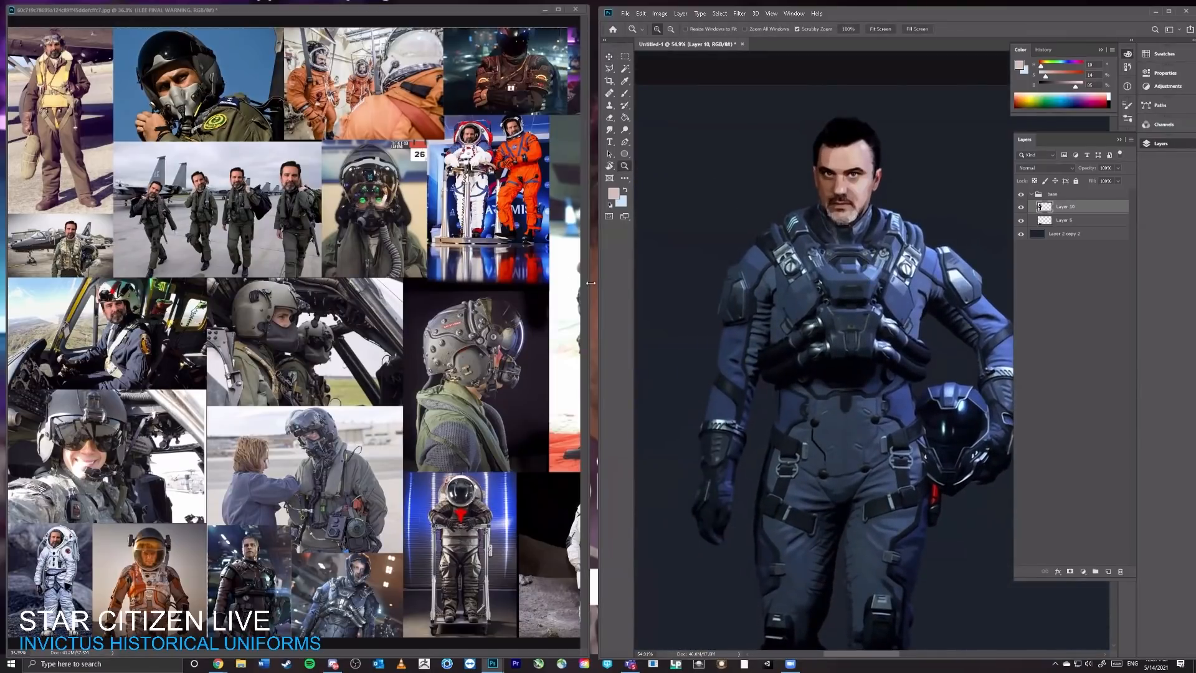
left_click(552, 289)
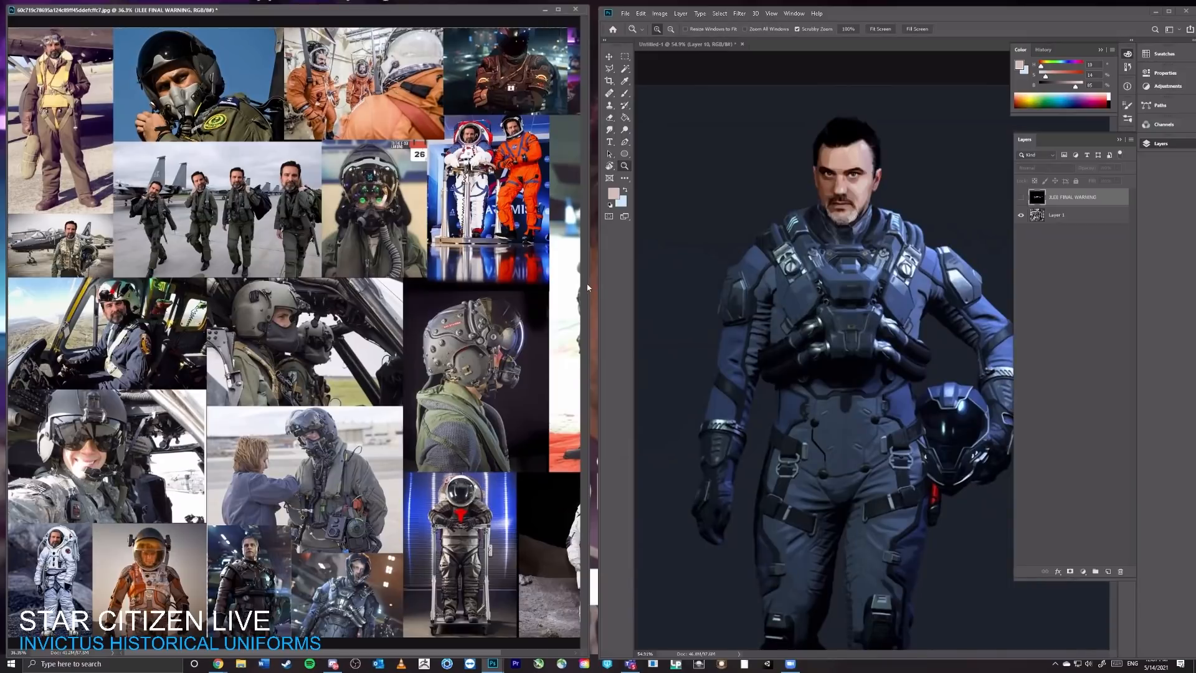
left_click_drag(589, 283, 494, 284)
left_click_drag(367, 343, 328, 350)
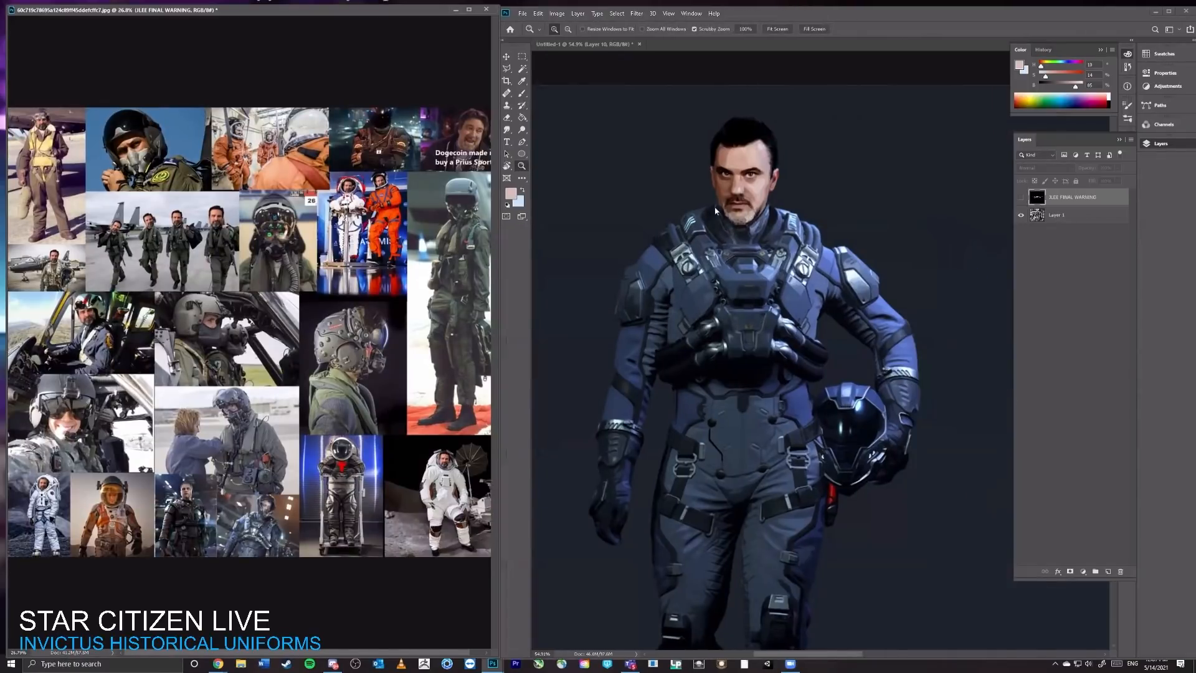
Step: Sample black from the character's hair on Layer 10 with the Brush and try an enlarged stroke along the top of the hair
left_click_drag(724, 196, 770, 248)
key("b")
left_click(771, 162, "alt")
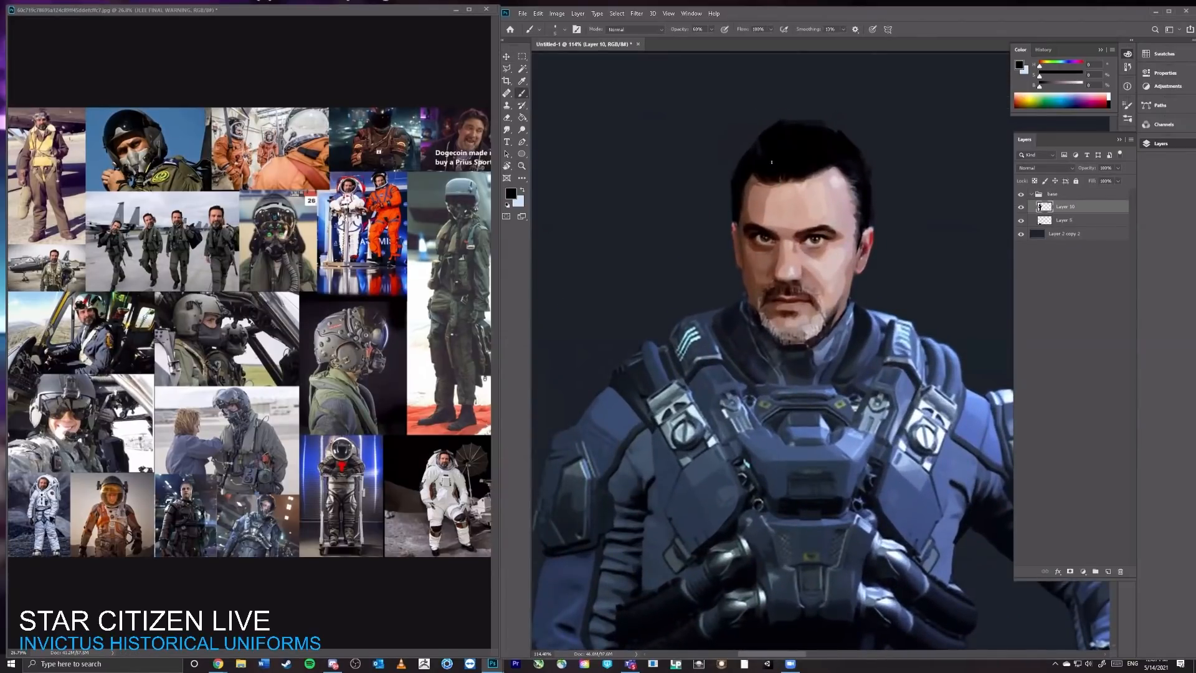
key("bracketright")
left_click_drag(792, 122, 874, 149)
key("x")
key("x")
key("ctrl+z")
Step: Examine the character's full figure from head to boots in the Untitled-1 painting
key("z")
left_click_drag(913, 239, 852, 239)
key("b")
mouse_move(927, 373)
left_mouse_down()
mouse_move(857, 221)
mouse_move(874, 219)
left_mouse_up()
key("z")
key("v")
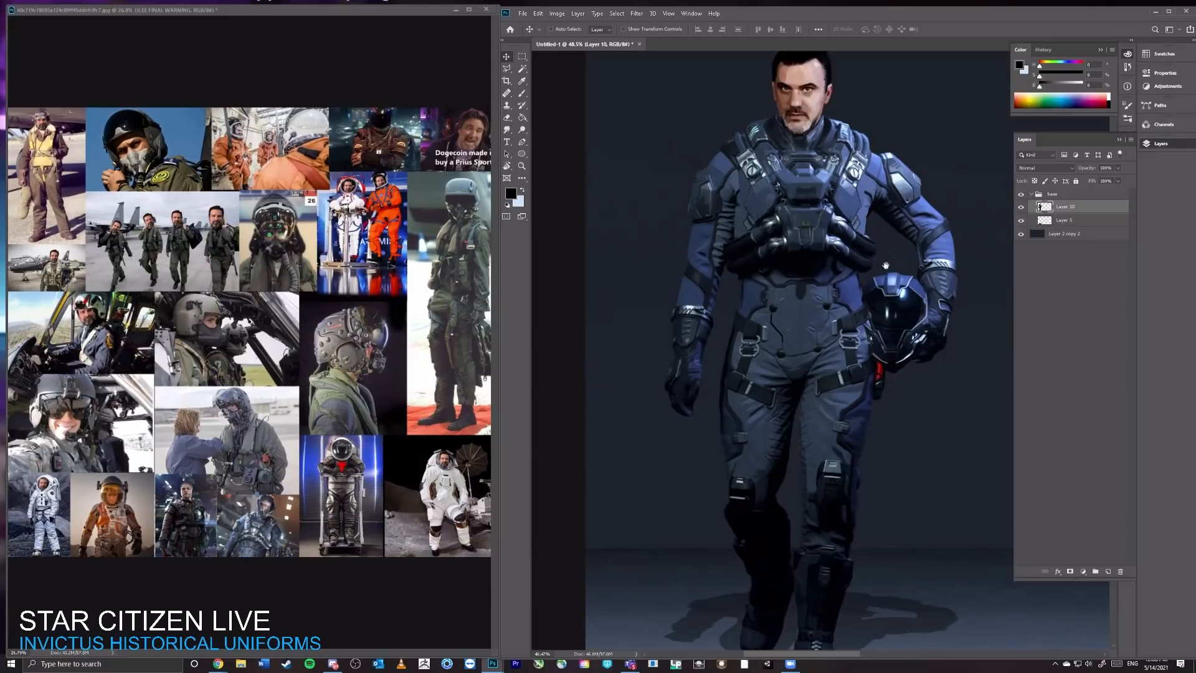
left_click_drag(902, 267, 893, 319)
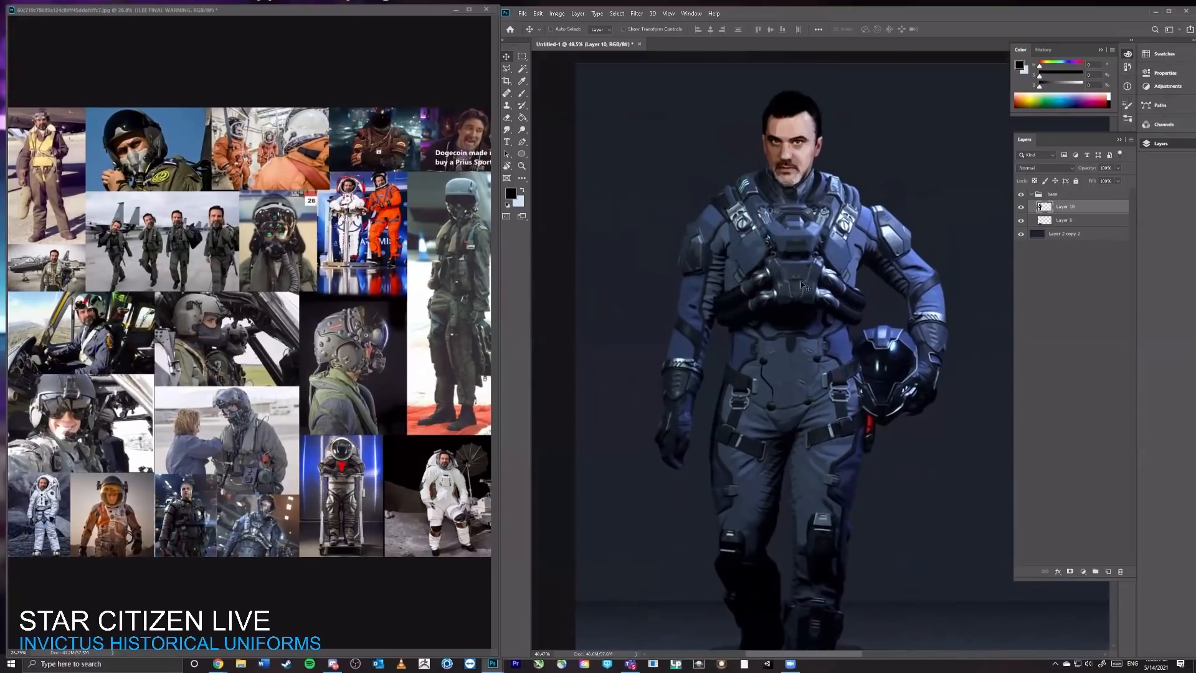
Step: Compare the character with and without the Layer 10 hair painting in a closer view
key("z")
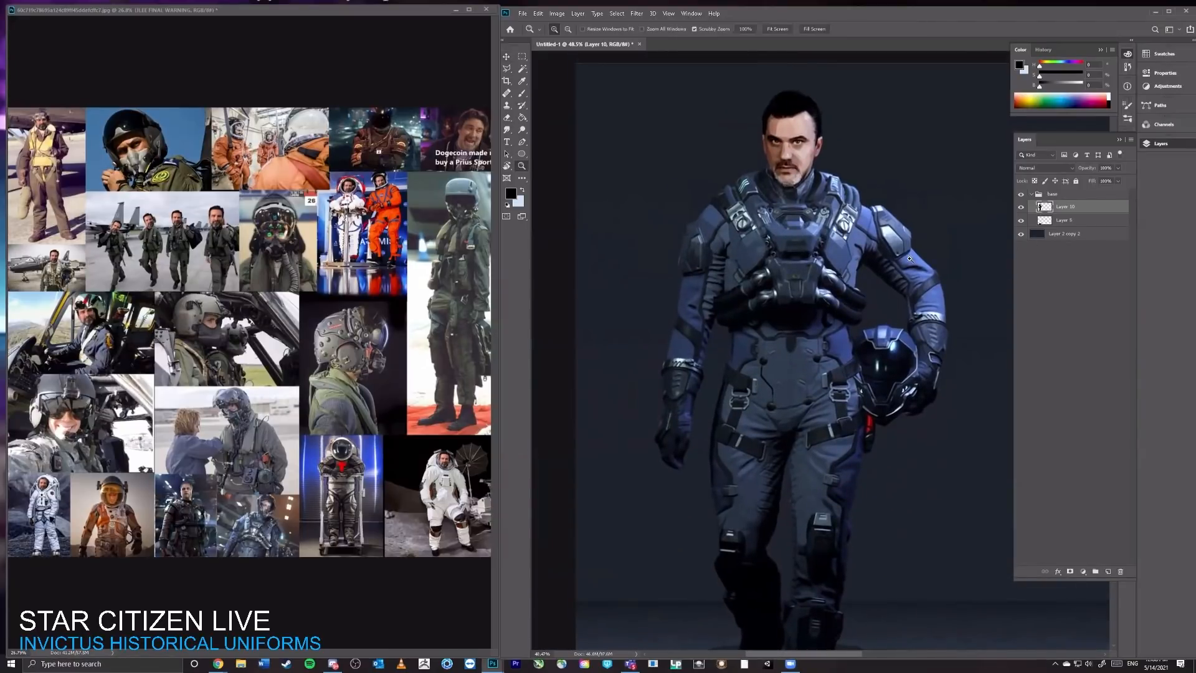
mouse_move(901, 257)
left_mouse_down()
mouse_move(847, 258)
mouse_move(921, 258)
left_mouse_up()
key("b")
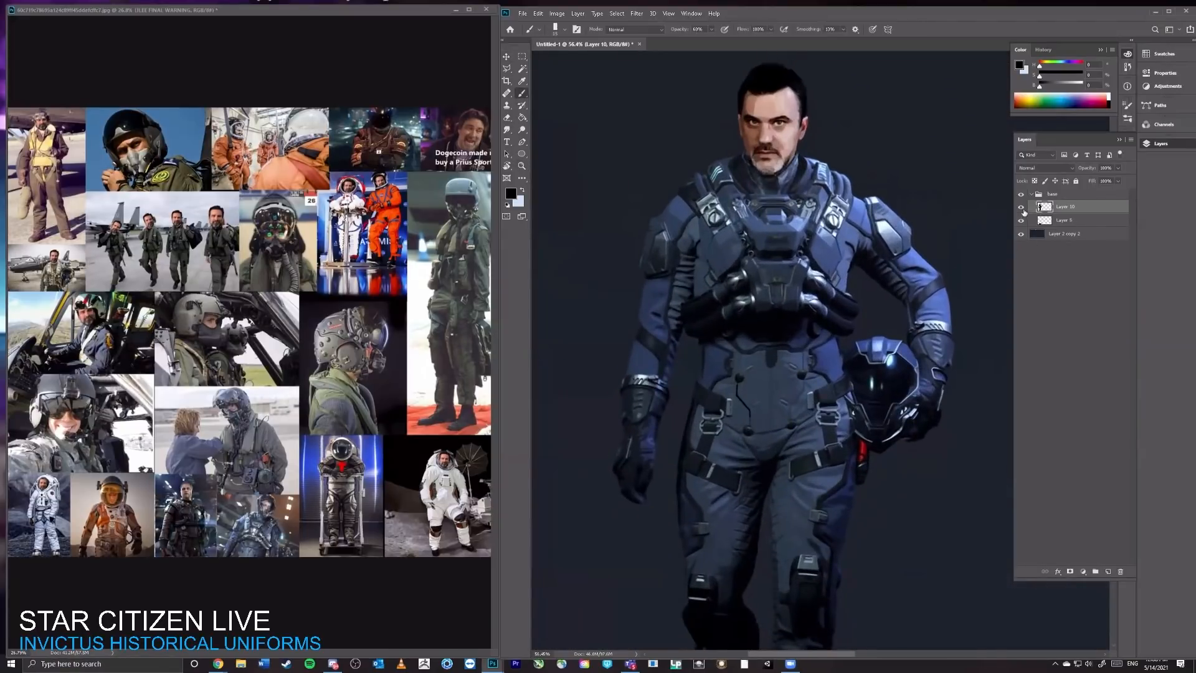
left_click(1020, 206)
left_click(1020, 206)
Step: Return to the collage and enlarge the full-length green flight suit photo for study
left_click(394, 320)
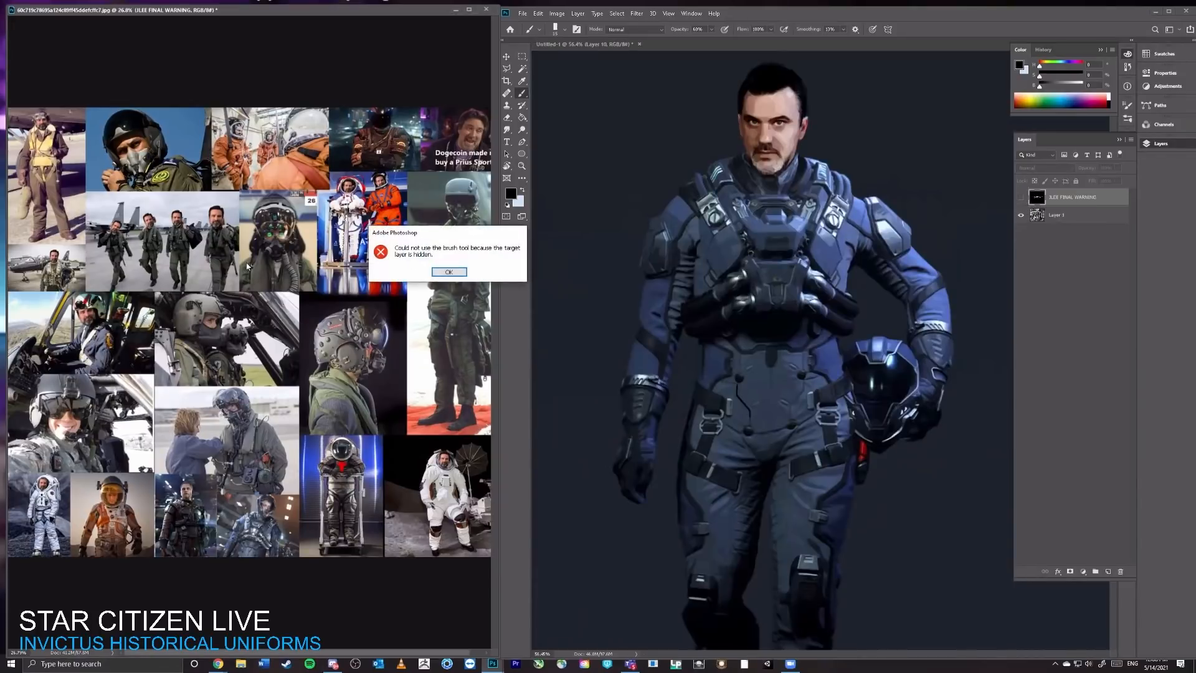
left_click(448, 274)
key("z")
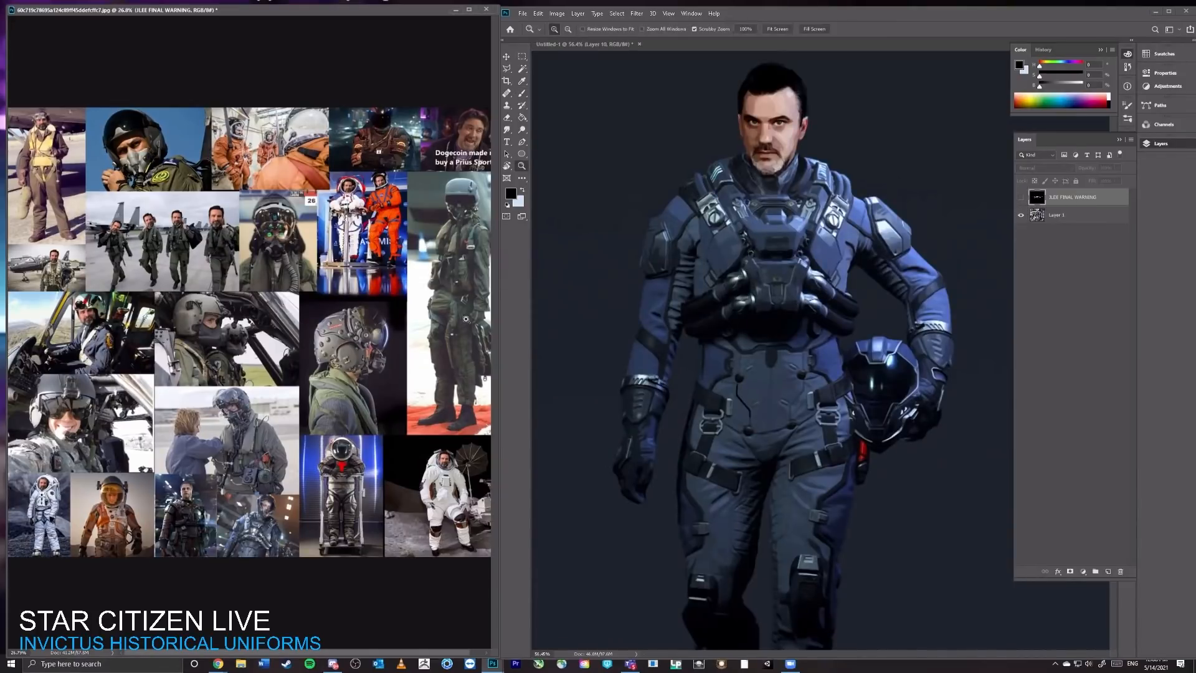
mouse_move(466, 319)
left_mouse_down()
mouse_move(520, 319)
mouse_move(374, 348)
left_mouse_up()
key("b")
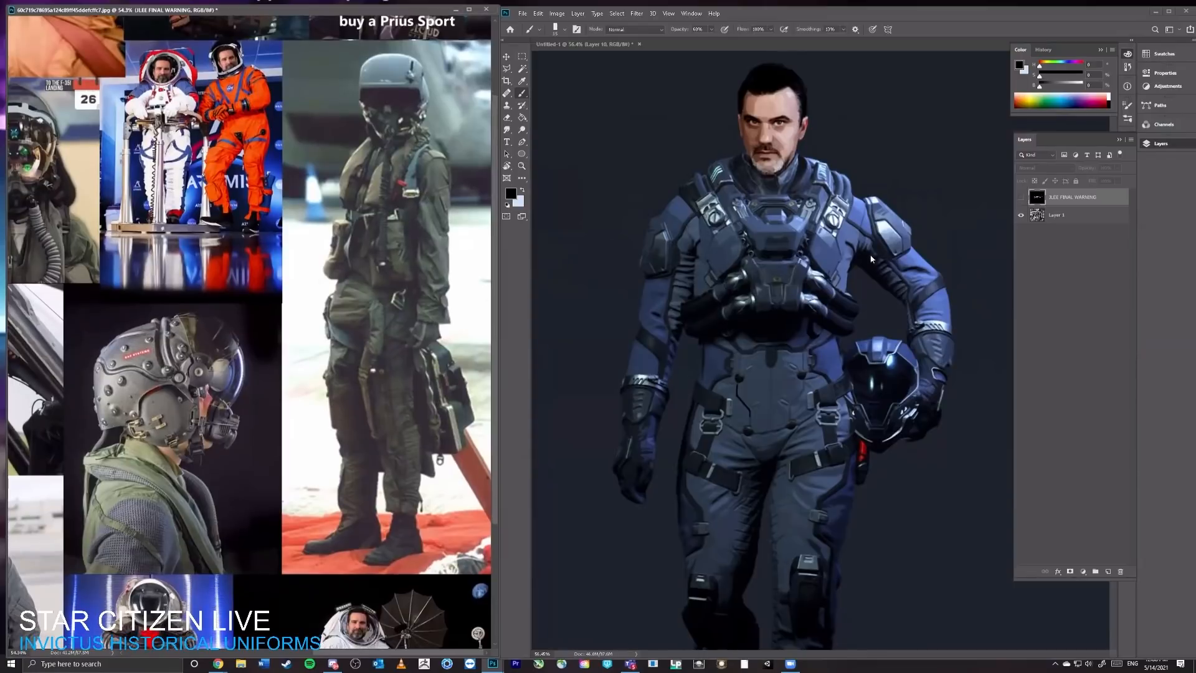
Step: Try to mark the full-length pilot photo with the Brush on the collage's hidden text layer
left_click(871, 259)
left_click(399, 169)
left_click(336, 350)
left_click(457, 273)
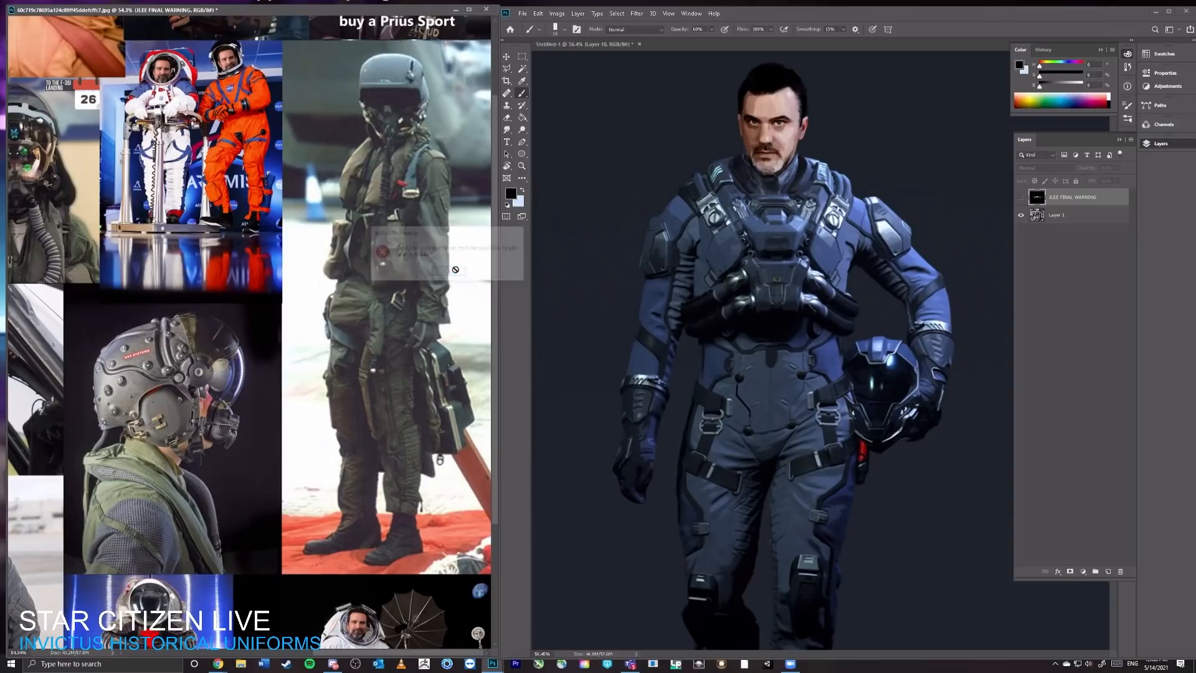
left_click(574, 240)
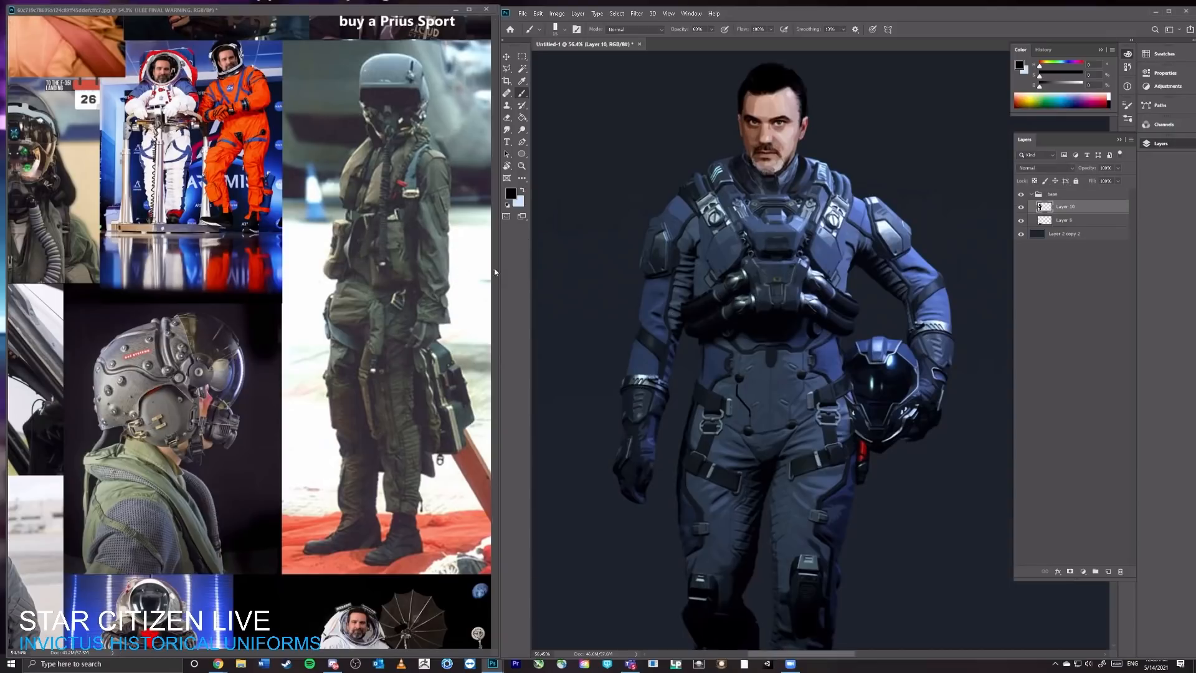
left_click(392, 254)
left_click(458, 274)
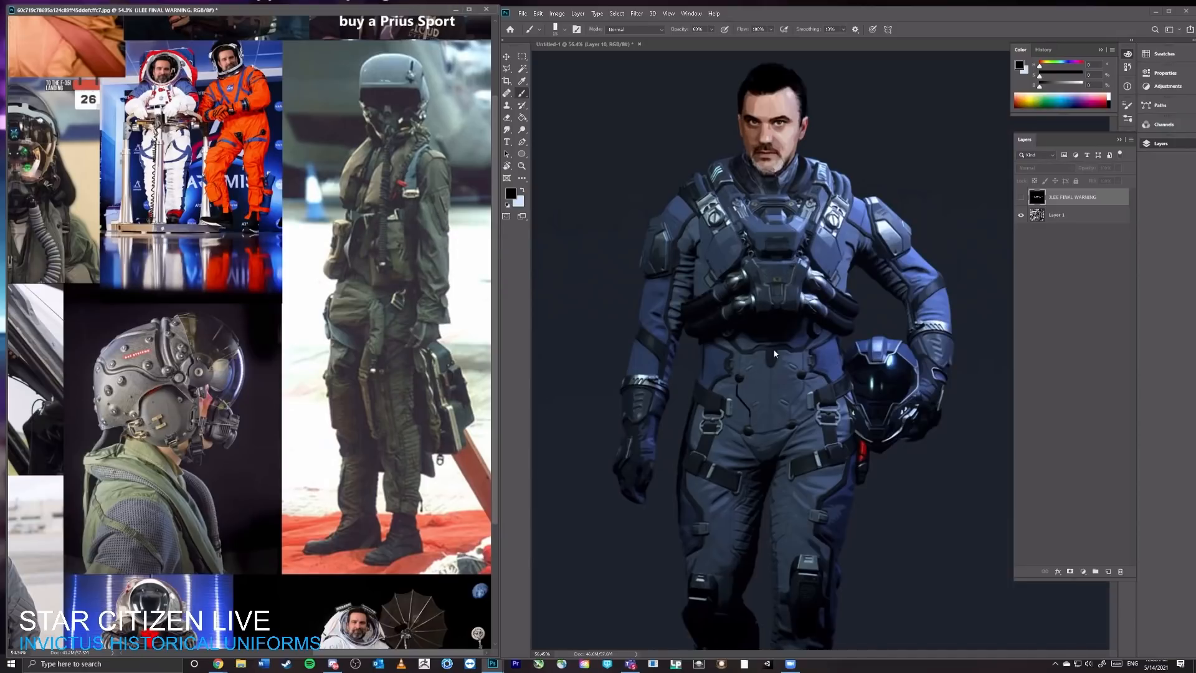
Step: Shift the floating collage window slightly and show the references surrounding the full-length flight suit photo
left_click_drag(430, 10, 426, 17)
key("z")
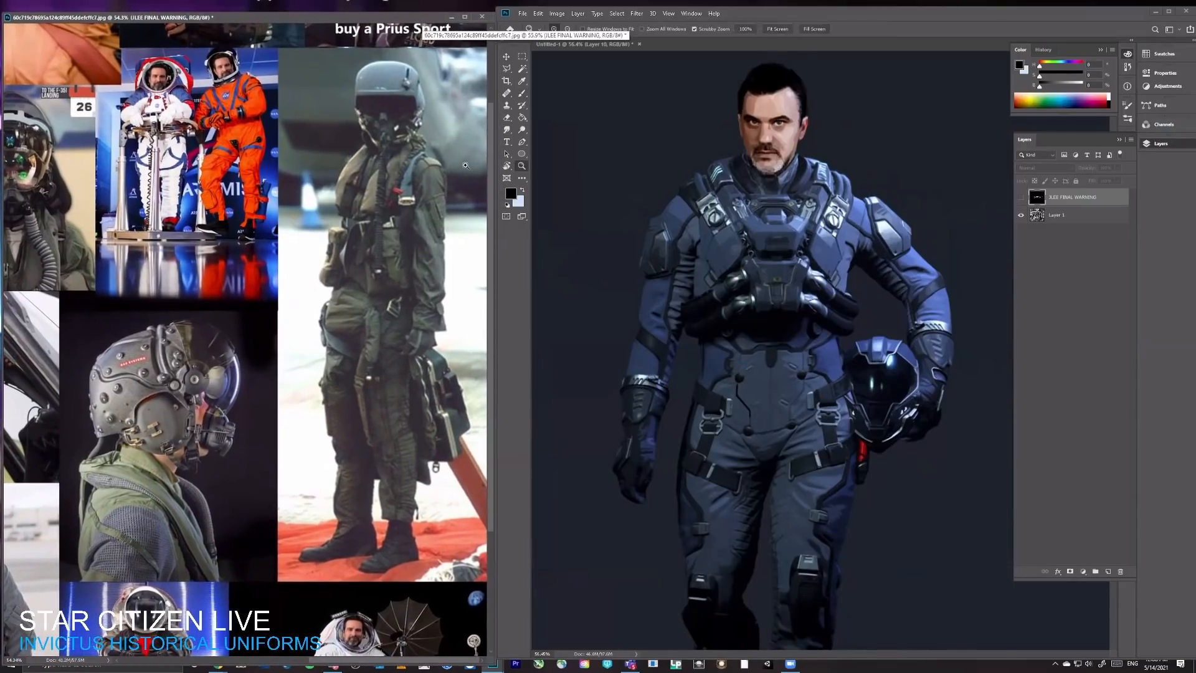
mouse_move(457, 169)
left_mouse_down()
mouse_move(422, 167)
mouse_move(466, 168)
left_mouse_up()
key("v")
key("z")
key("v")
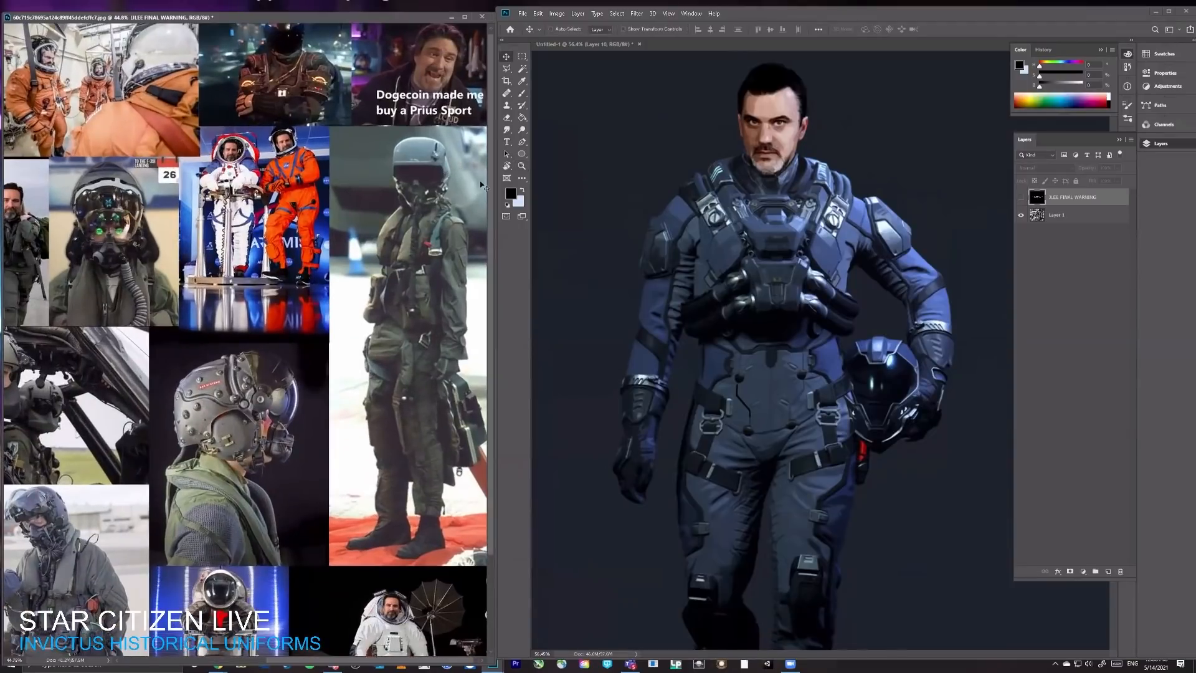
key("b")
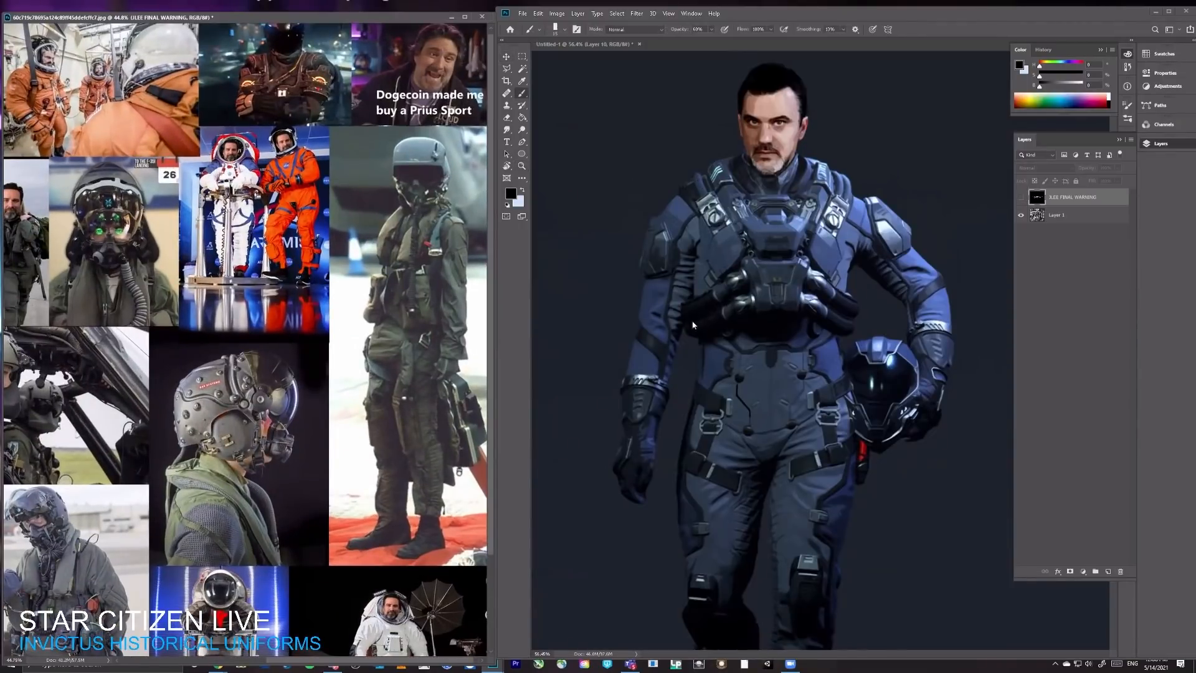
left_click(708, 332)
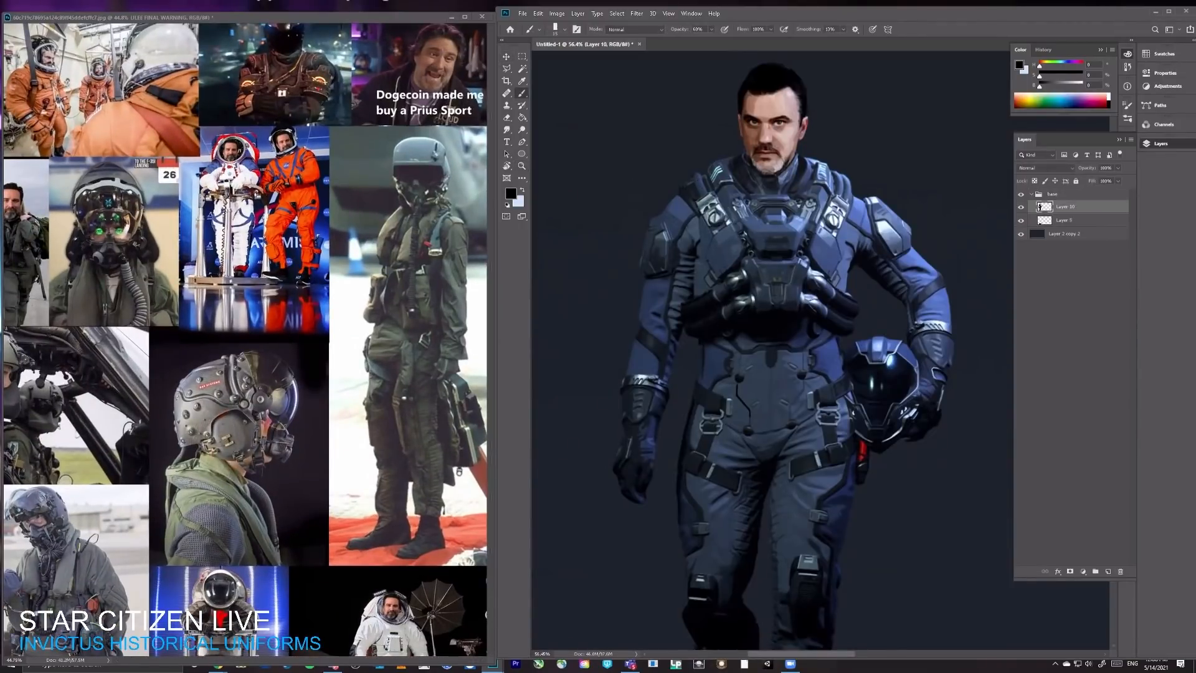
left_click(434, 256)
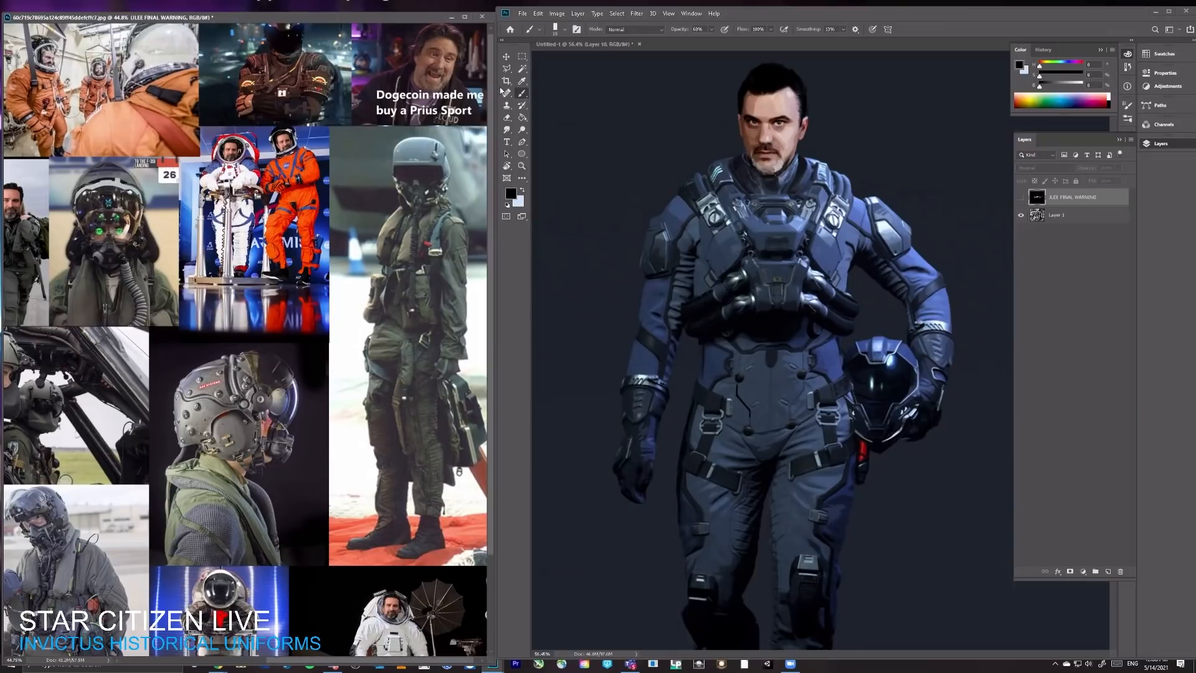
Step: Move the floating collage window up level with the main Photoshop window and fit more references inside it
key("v")
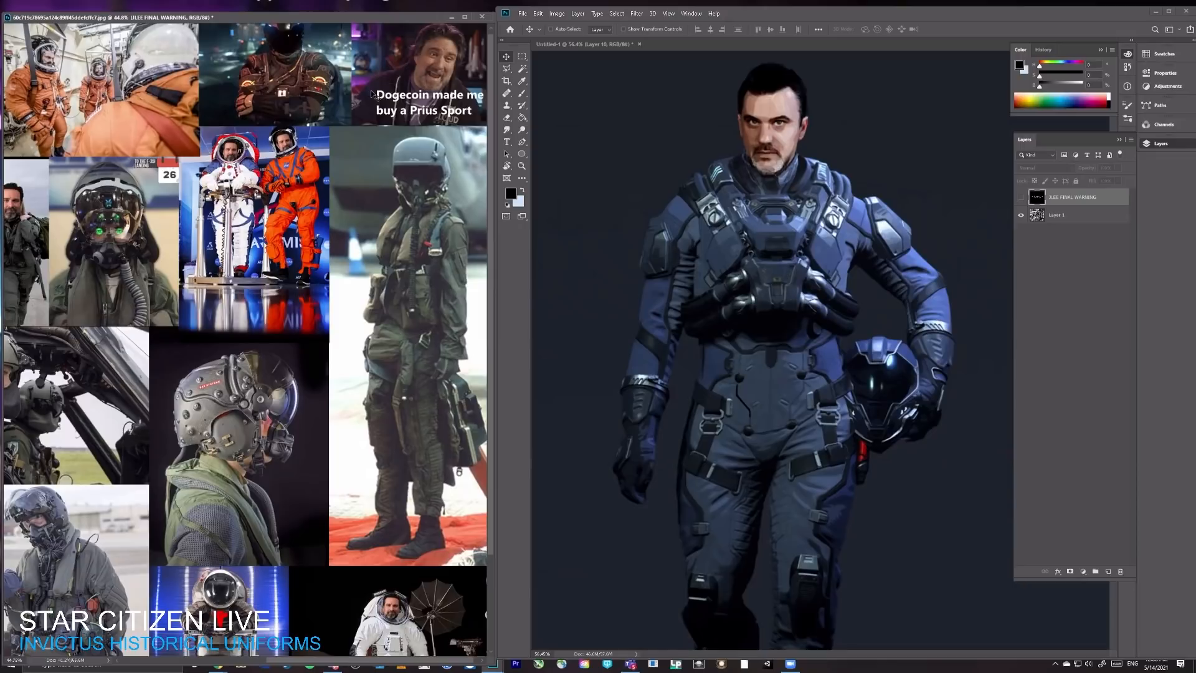
left_click_drag(374, 16, 372, 8)
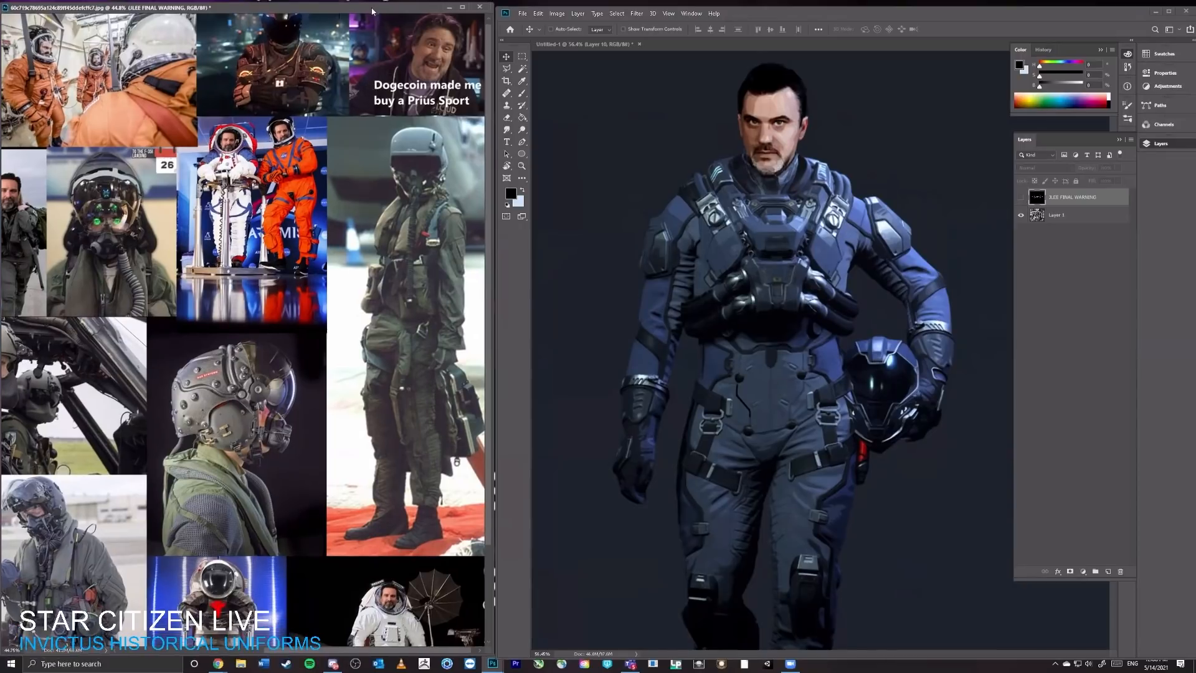
key("ctrl+space")
left_click_drag(386, 92, 387, 102)
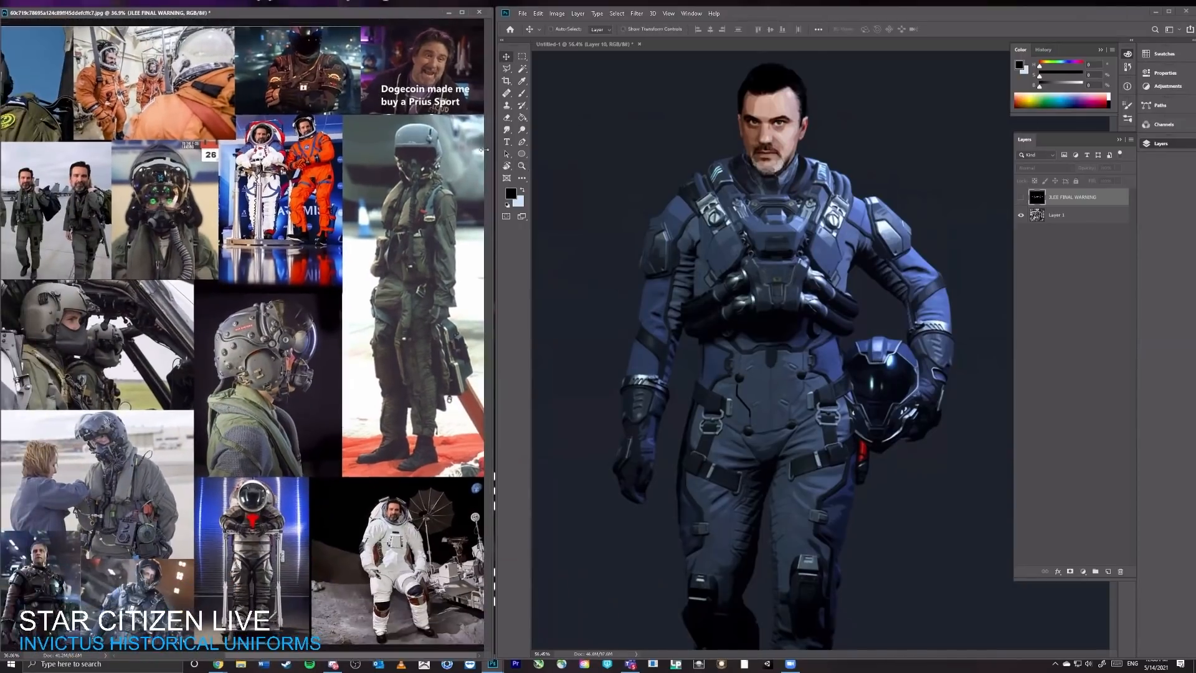
Step: Examine the collage references from the full-length flight suit across to the helmeted pilots, with Layer 1 active
key("b")
left_click(423, 184)
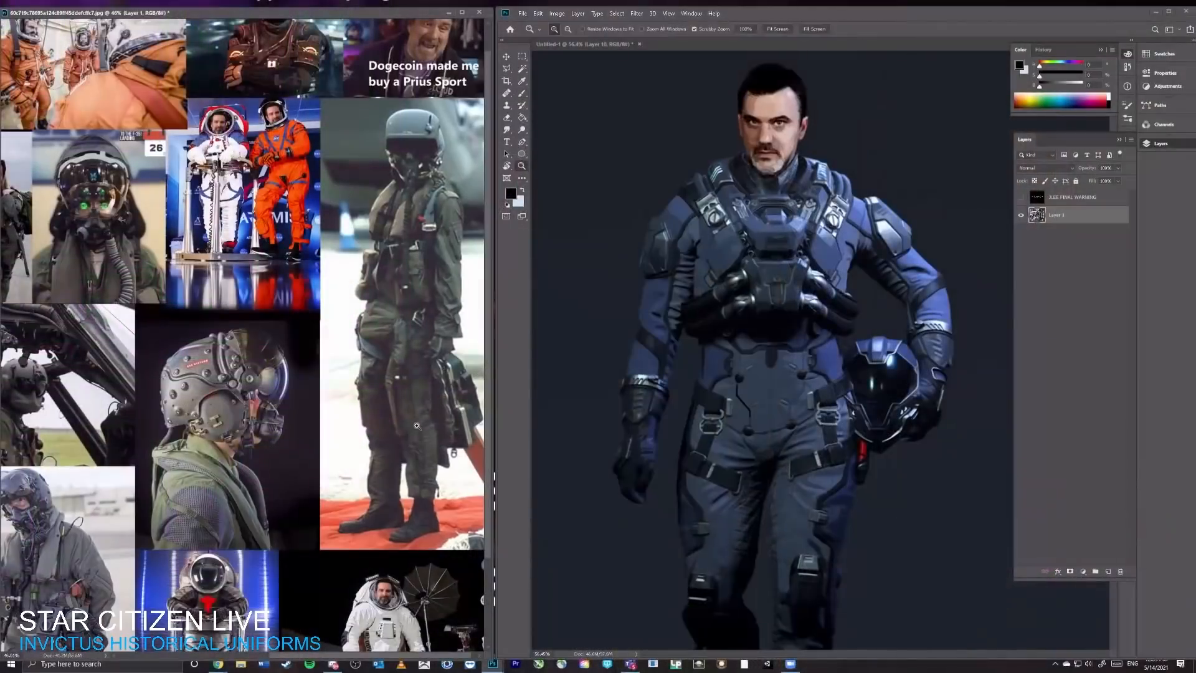
scroll(249, 374, "up", 5)
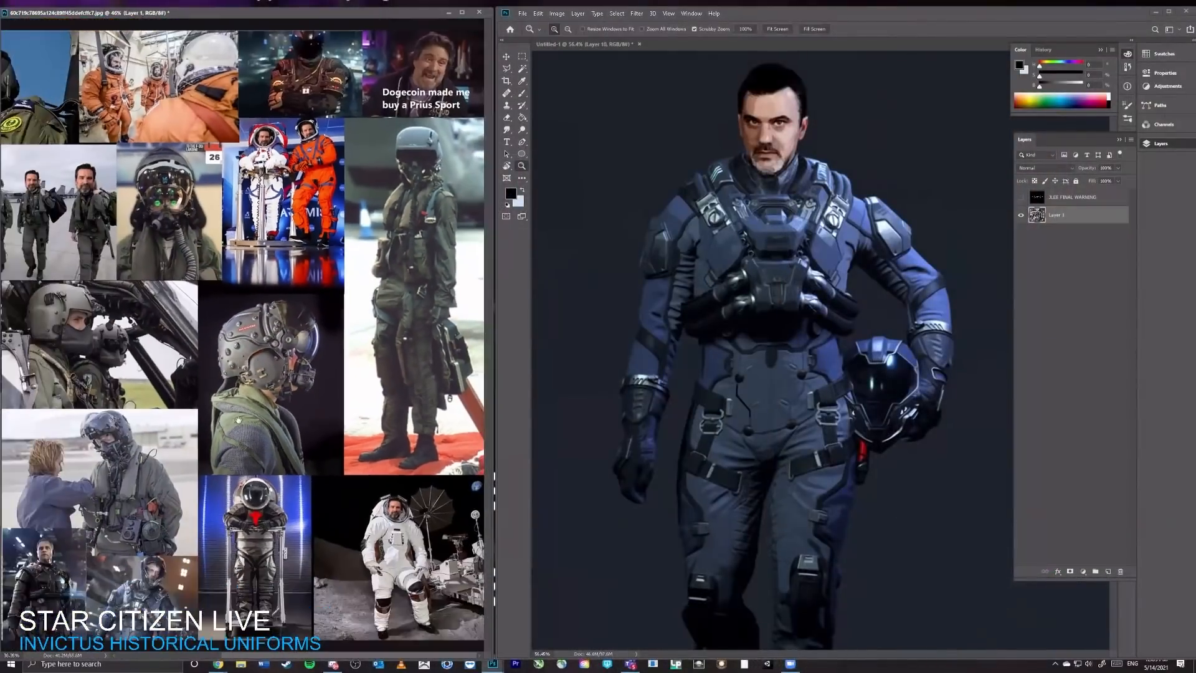
left_click_drag(237, 420, 430, 380)
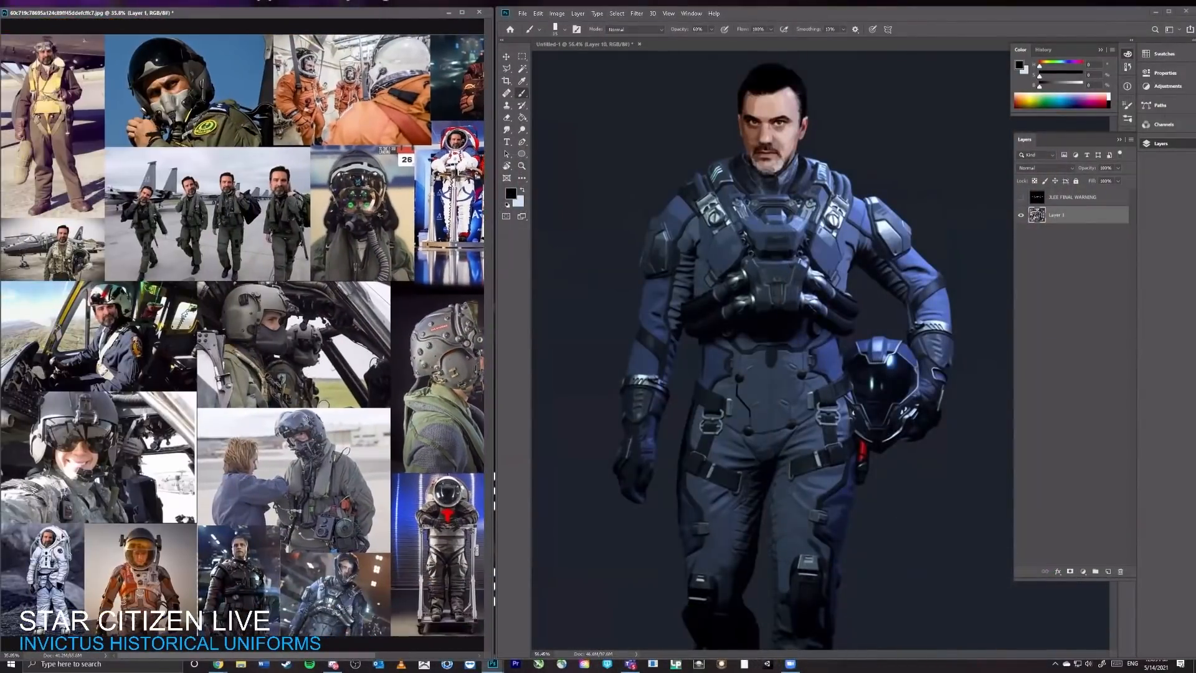
key("z")
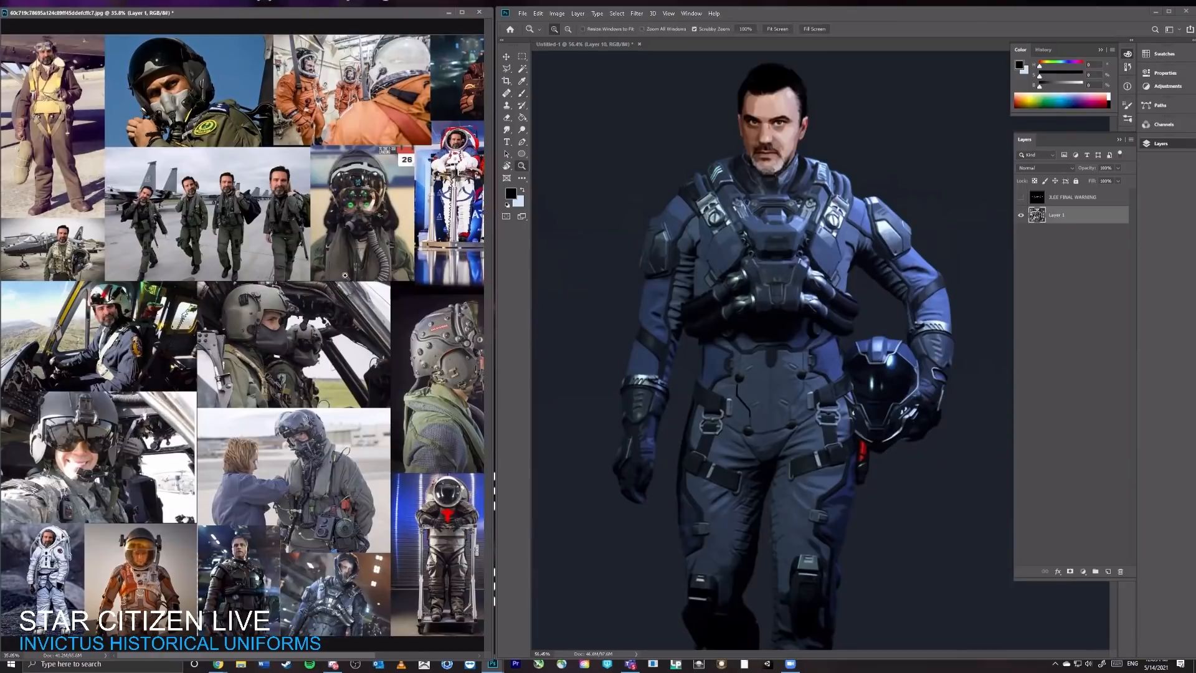
left_click_drag(368, 424, 327, 396)
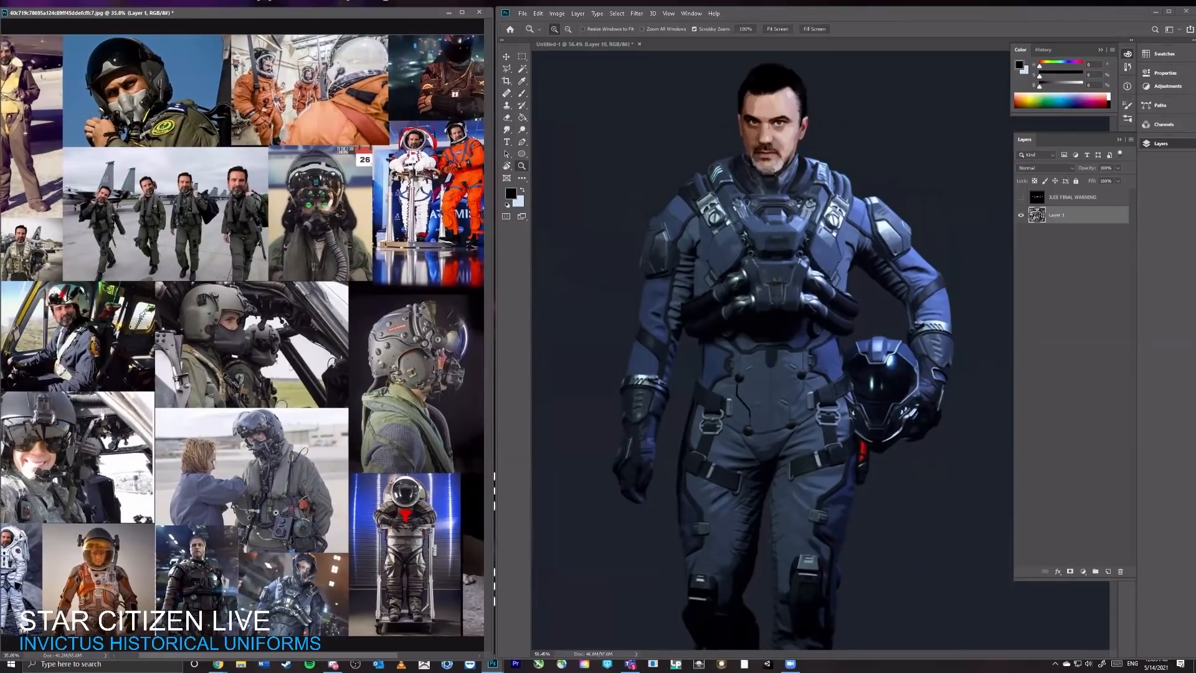
Step: Enlarge the airfield pilot photo and try circling the hoses and gear boxes at the pilot's waist with the Brush
left_click_drag(276, 513, 399, 493)
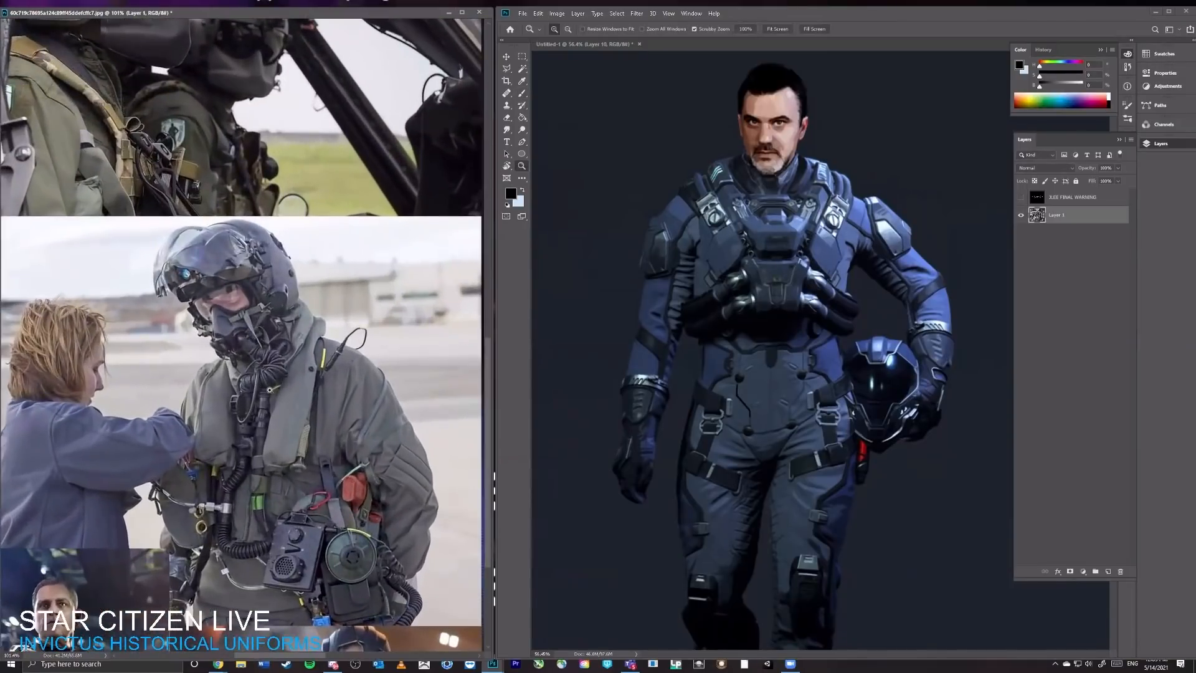
mouse_move(416, 364)
left_mouse_down()
mouse_move(366, 369)
mouse_move(329, 320)
left_mouse_up()
key("b")
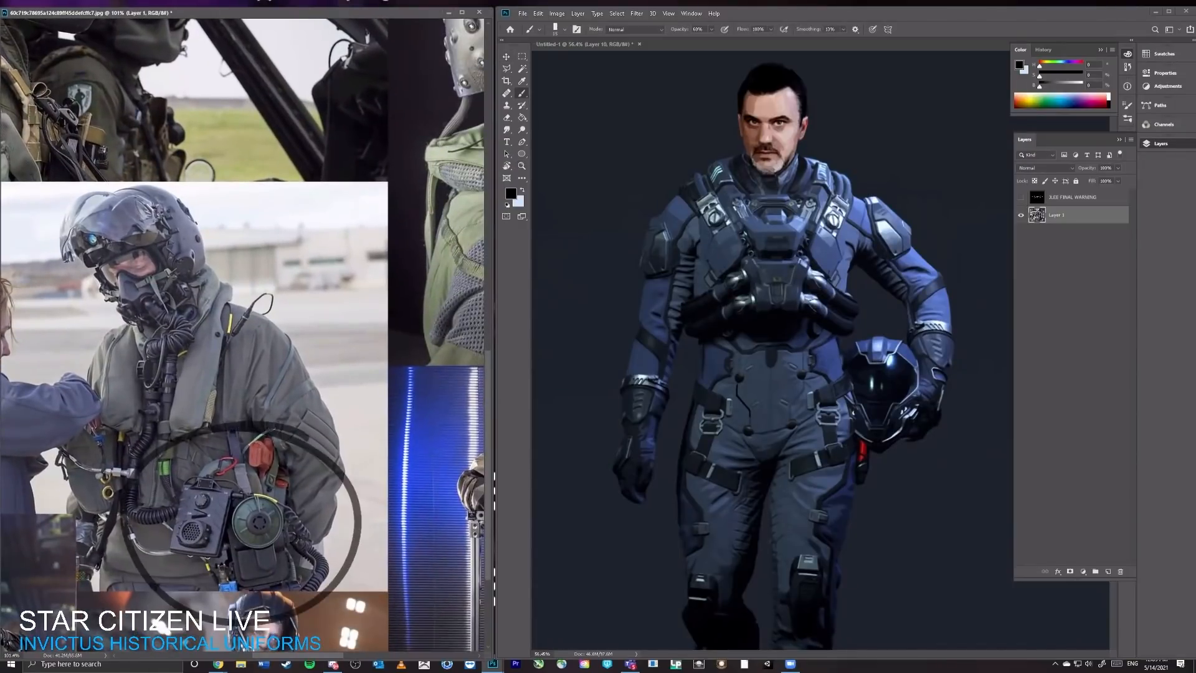
key("ctrl+z")
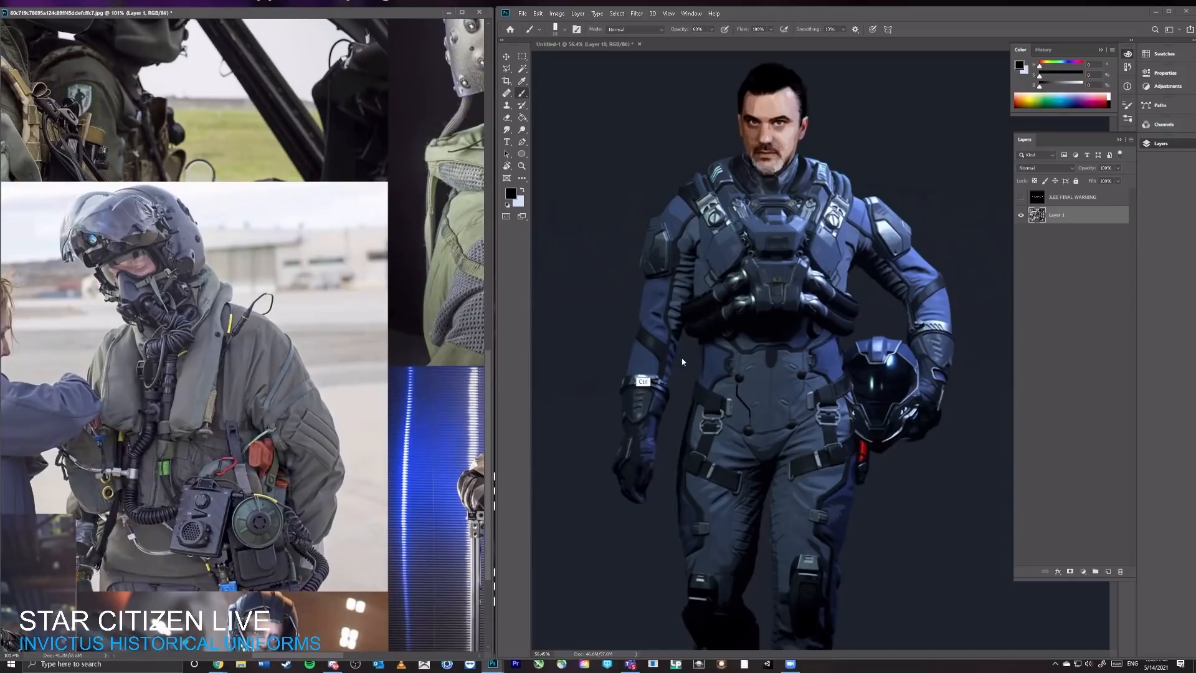
Step: Switch to the Untitled-1 painting and add a new layer above Layer 10
left_click(682, 360)
mouse_move(769, 330)
left_mouse_down()
mouse_move(725, 333)
mouse_move(766, 329)
left_mouse_up()
key("b")
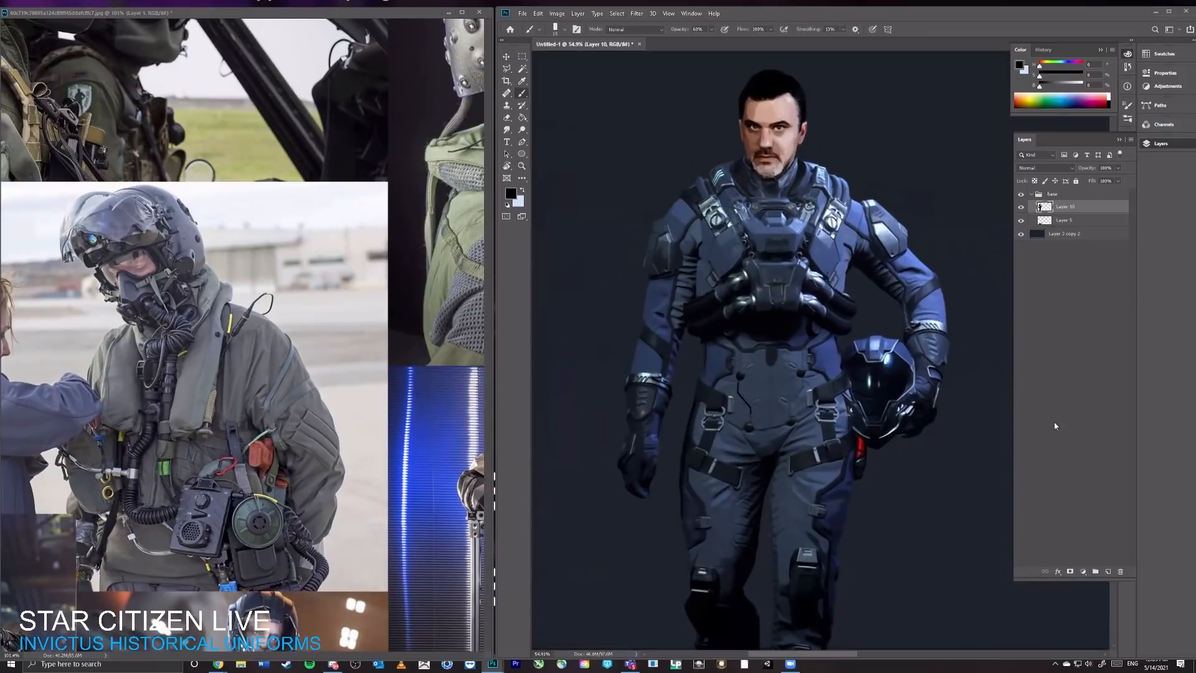
left_click(1110, 572)
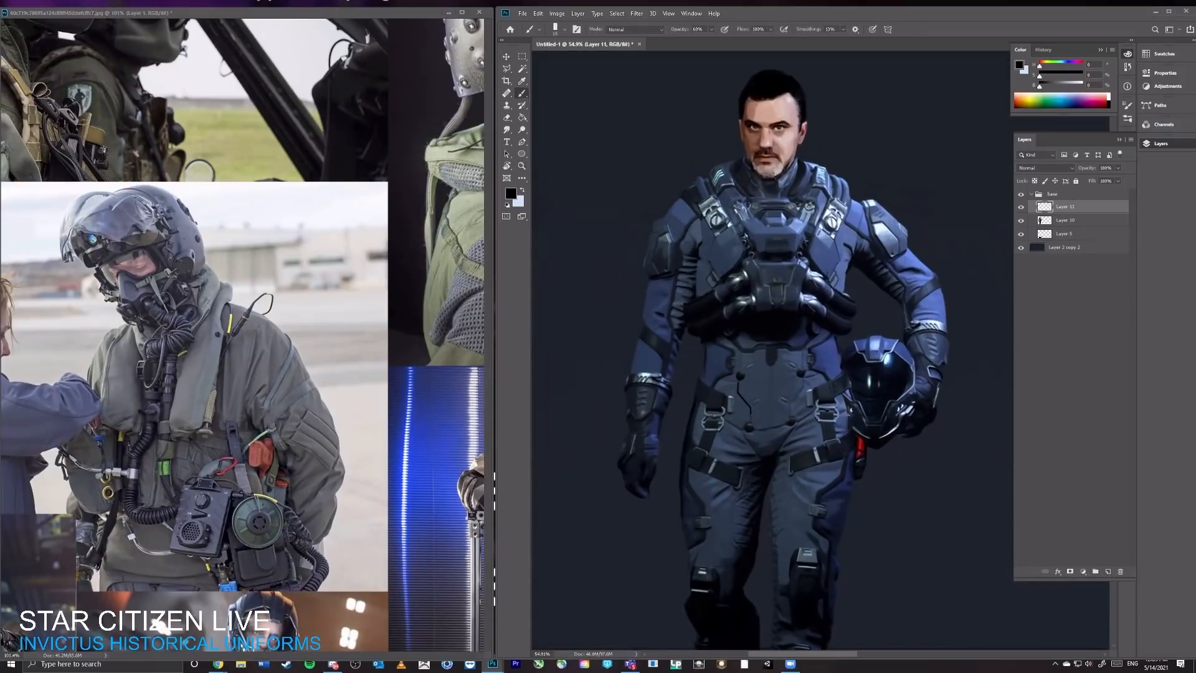
Step: Sample blues from the suit and paint over the chest strap nearest the helmet arm to form a smooth vest panel
left_click(828, 207, "alt")
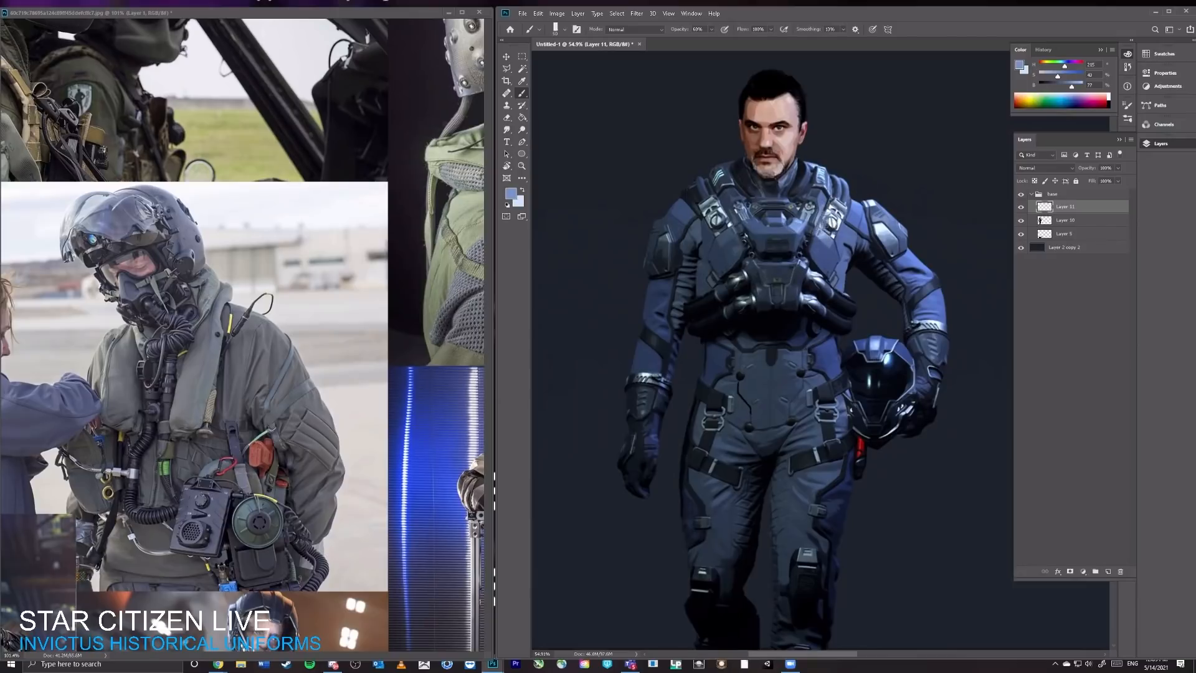
key("0")
left_click_drag(824, 228, 826, 222)
scroll(853, 237, "down", 1)
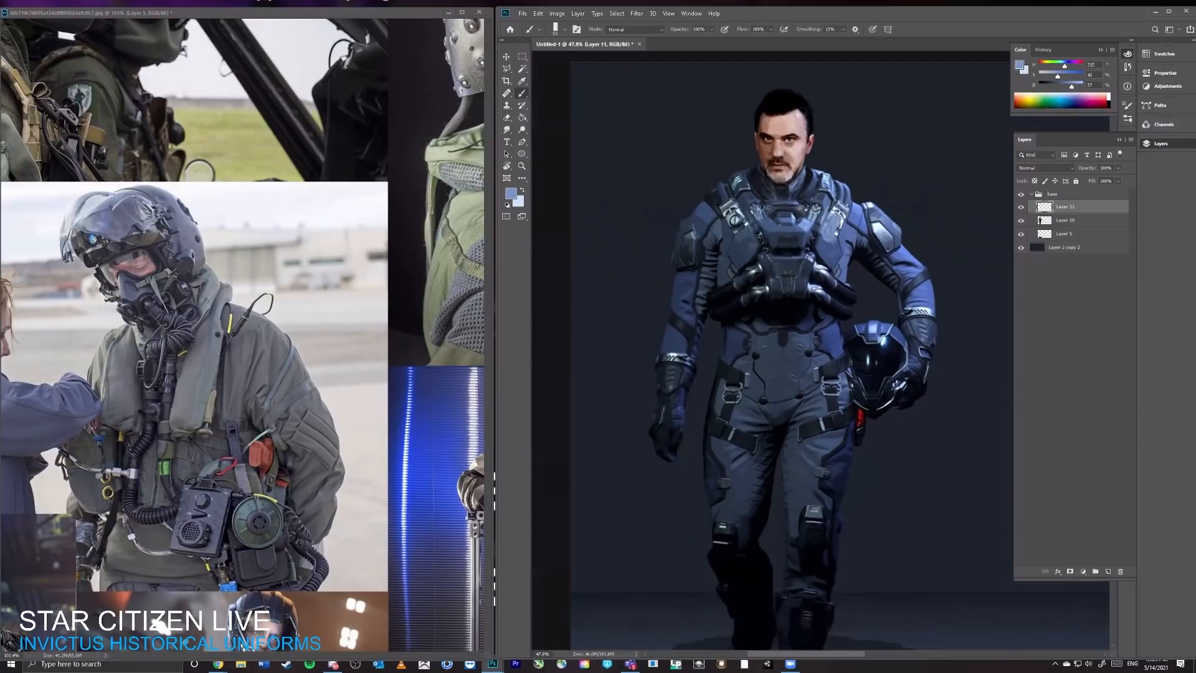
mouse_move(831, 228)
left_mouse_down()
mouse_move(836, 211)
mouse_move(843, 237)
mouse_move(824, 276)
mouse_move(836, 211)
mouse_move(821, 249)
mouse_move(848, 232)
mouse_move(822, 246)
mouse_move(820, 268)
left_mouse_up()
left_click(823, 253, "alt")
key("3")
left_click(833, 251, "alt")
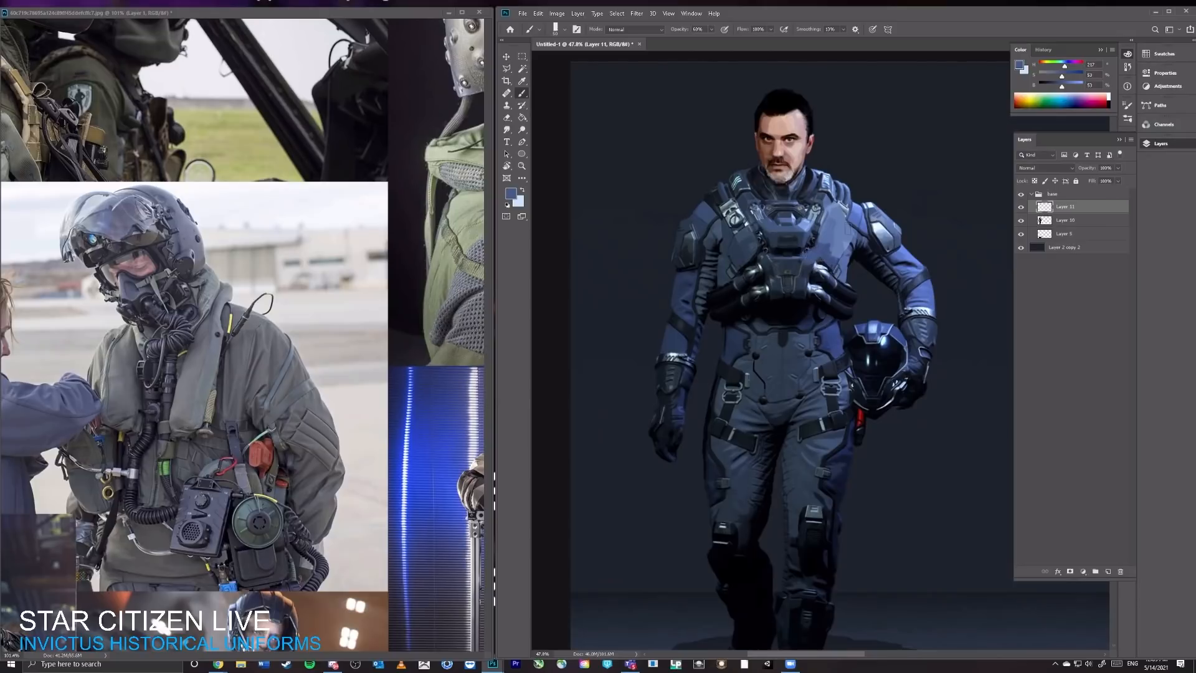
Step: Try a dark Brush stroke curving down the abdomen from beneath the chest unit, and undo it
left_click(838, 330, "alt")
left_click_drag(792, 311, 804, 368)
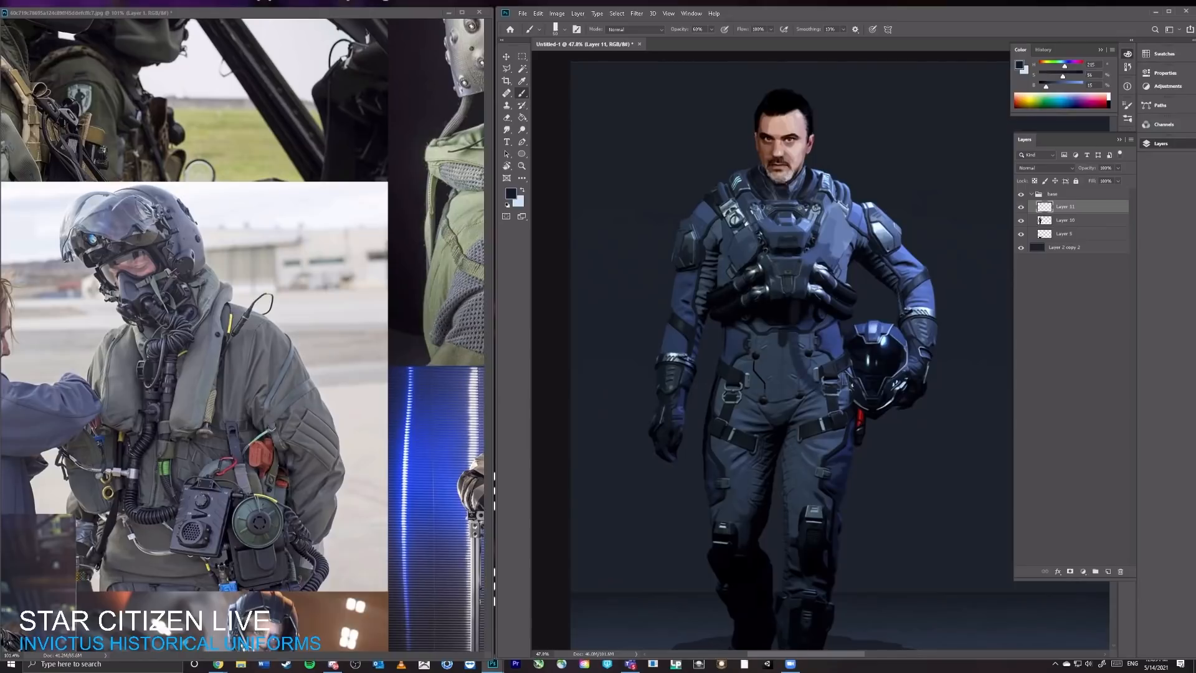
key("ctrl+z")
Step: Sample near-black and paint a dark strap from beneath the chest unit diagonally to a pouch at the free-arm hip
left_click(775, 309, "alt")
mouse_move(761, 318)
left_mouse_down()
mouse_move(757, 338)
mouse_move(697, 390)
left_mouse_up()
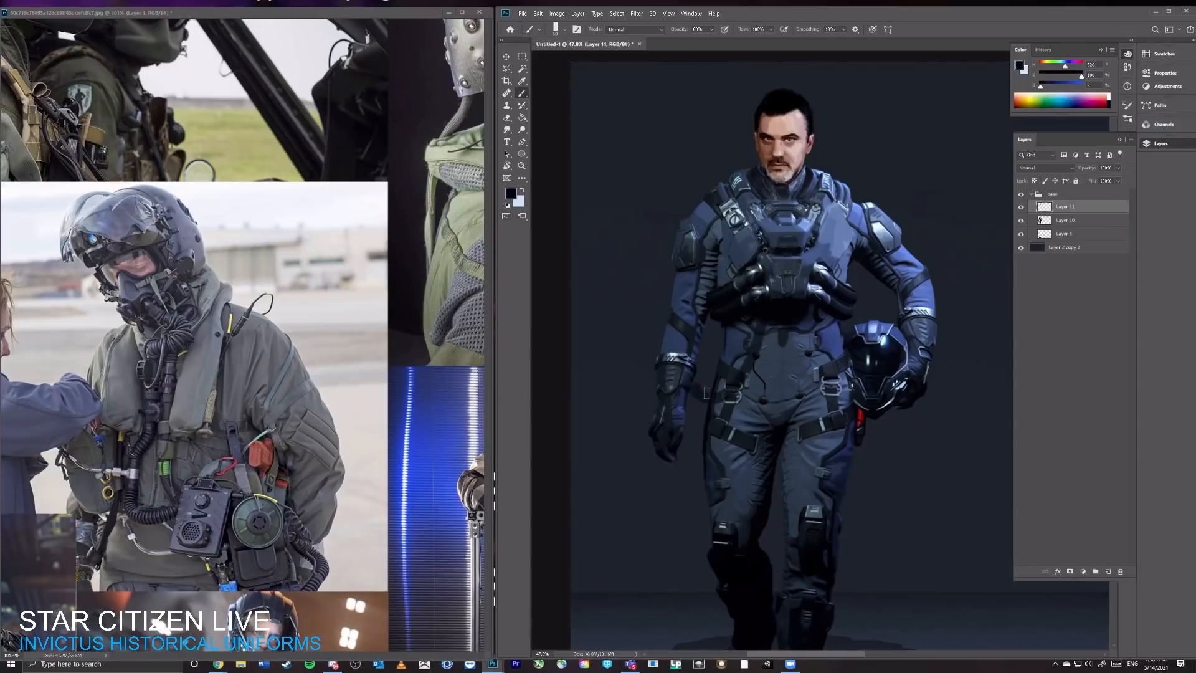
left_click_drag(757, 313, 707, 388)
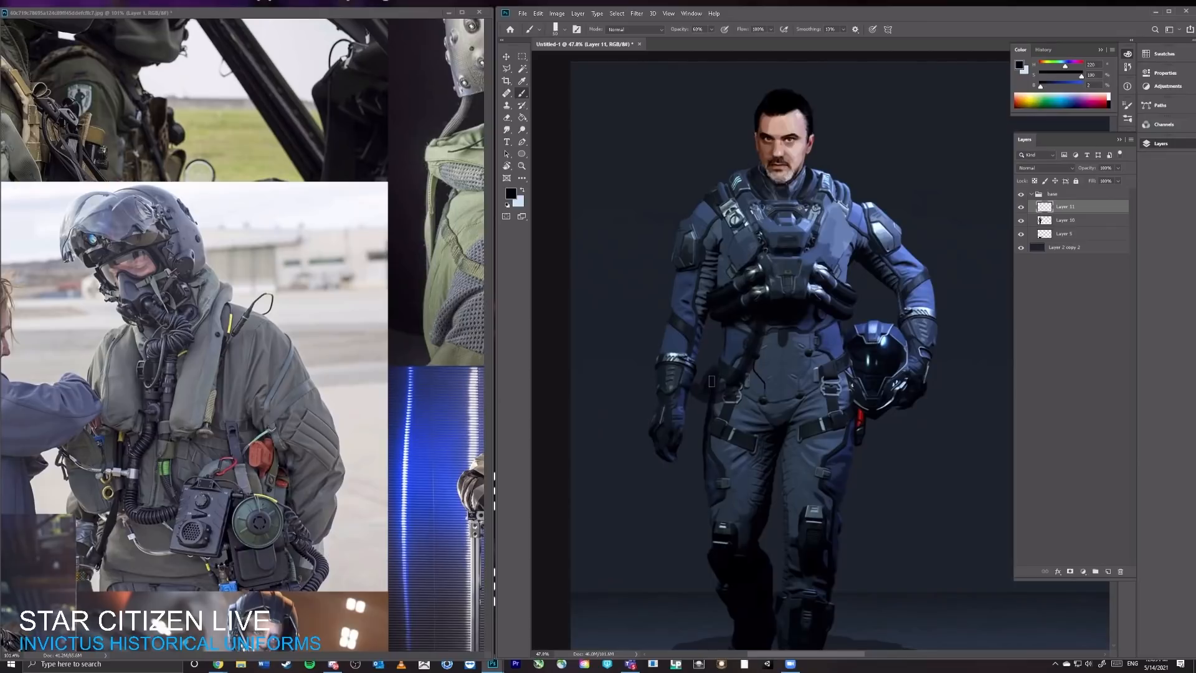
scroll(761, 327, "down", 2)
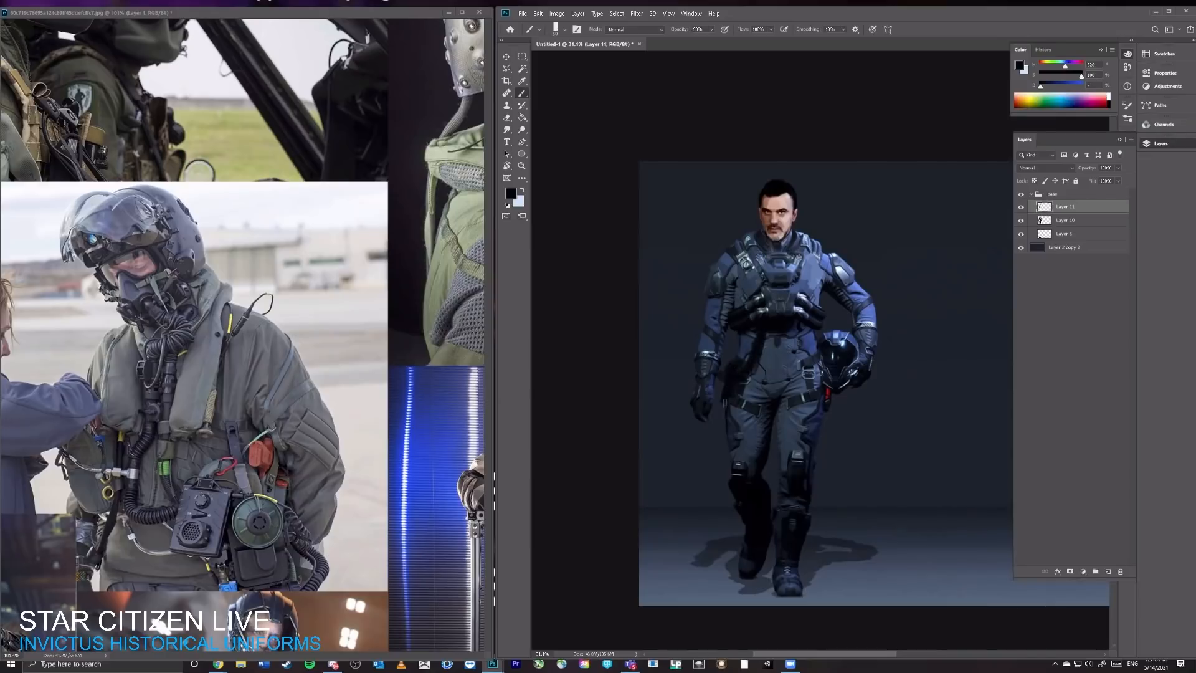
Step: Paint a dark hose end rising over the free-arm shoulder and sample blue to cover the chest strap below it
scroll(727, 277, "up", 2)
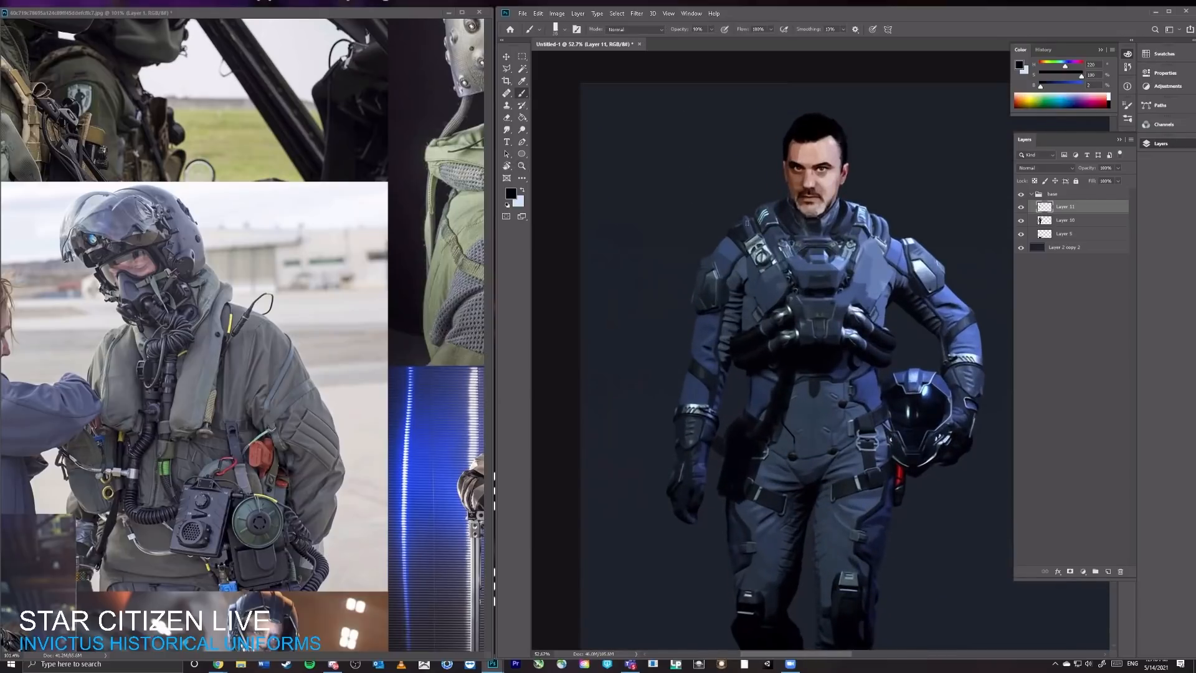
left_click_drag(742, 236, 750, 206)
left_click(778, 298, "alt")
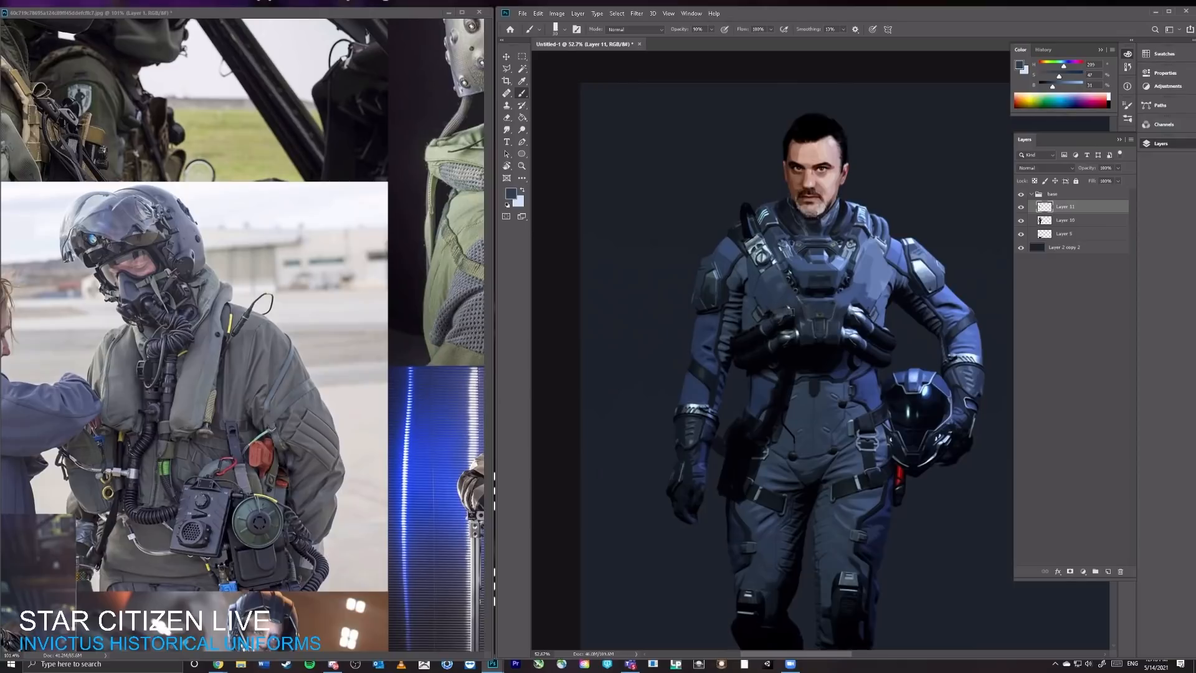
Step: Sample near-black and dark blues from the suit and paint a raised collar around both sides of the neck
left_click(789, 371, "alt")
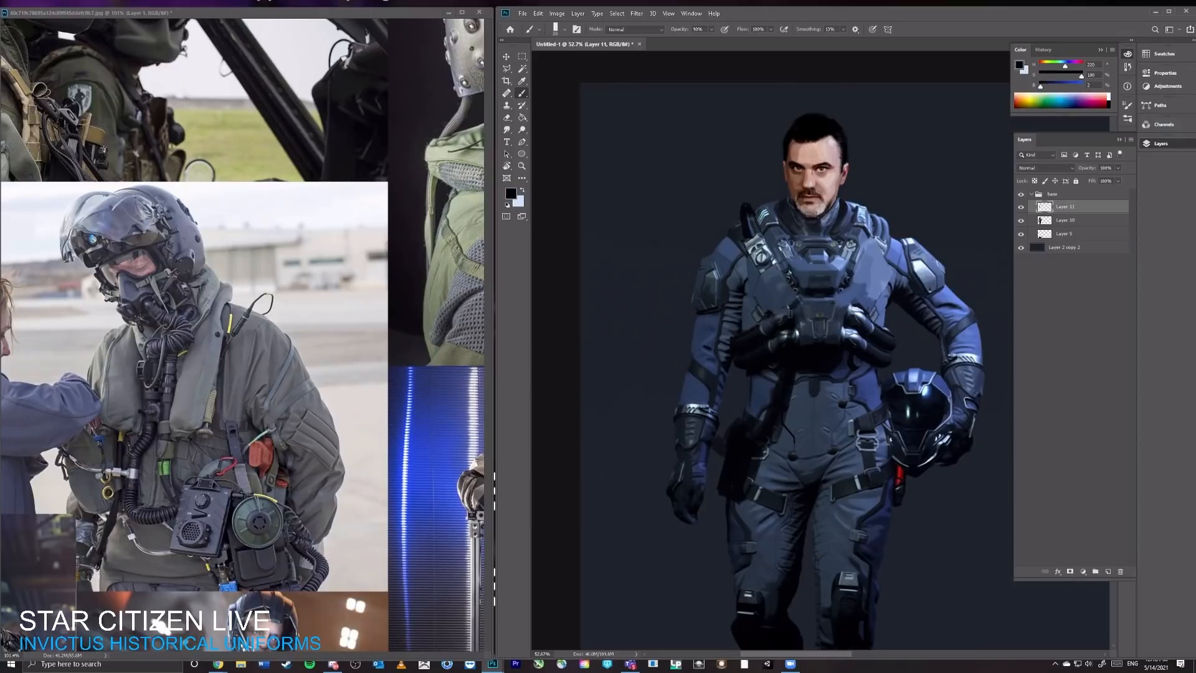
left_click(776, 212, "alt")
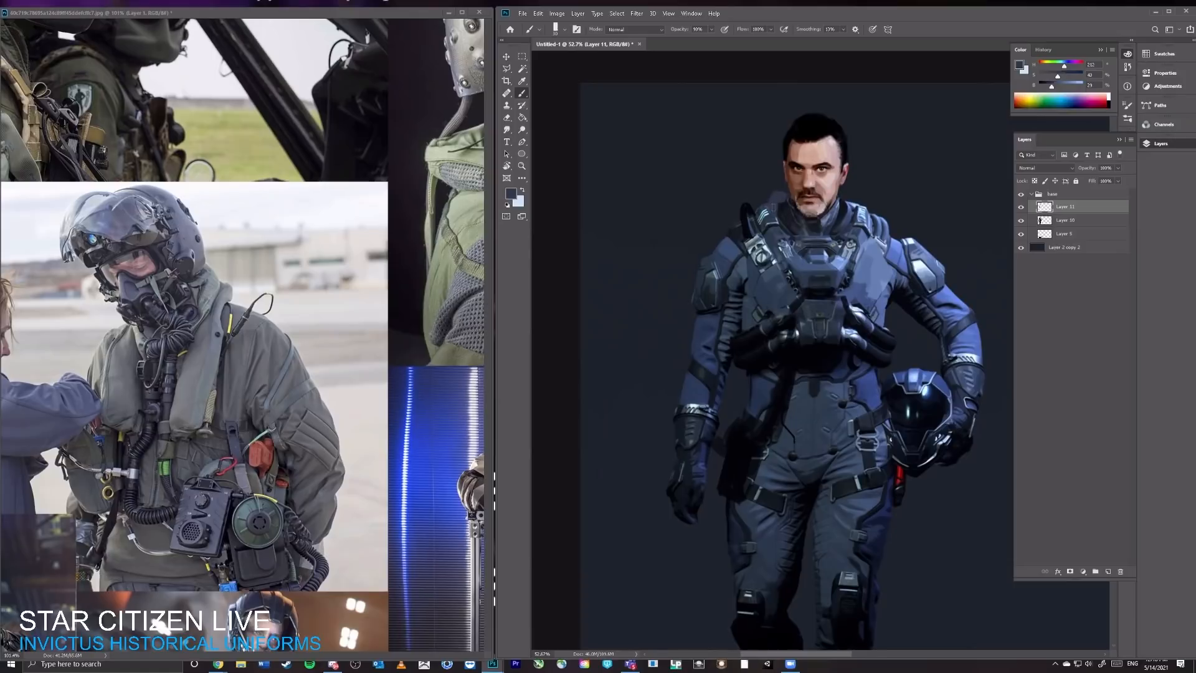
left_click(786, 212, "alt")
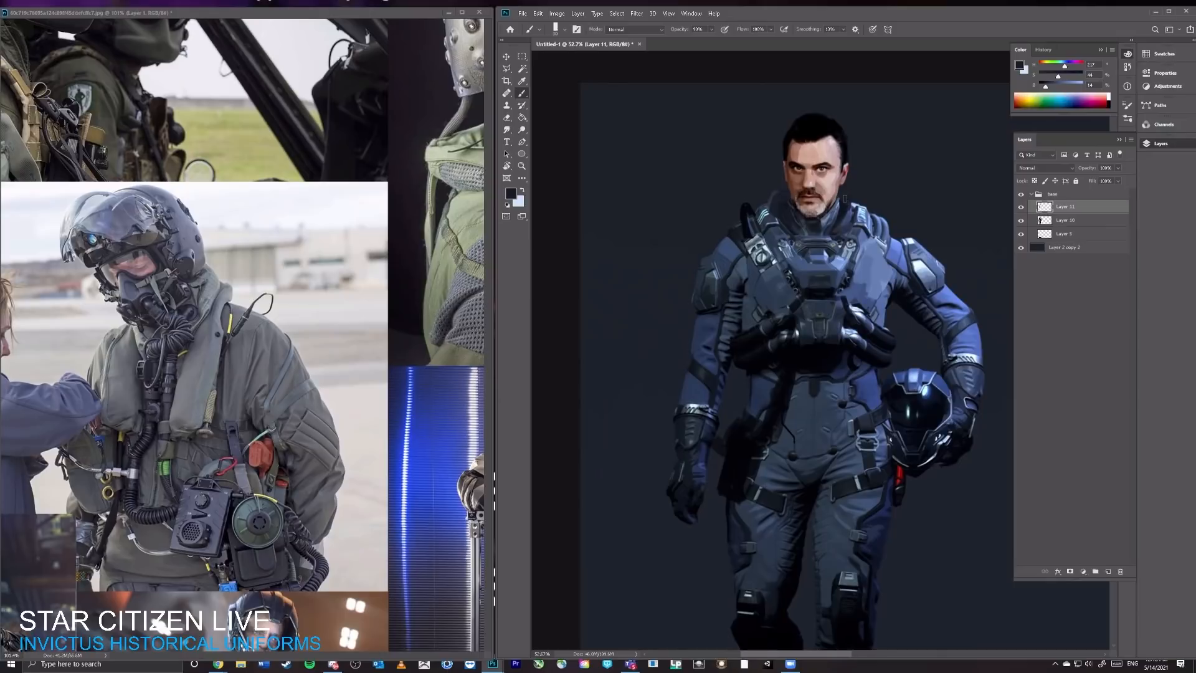
left_click(850, 246, "alt")
Step: Paint a dark pouch beneath the chest unit on the helmet-arm side and a dark strap line down the vest panel above it
left_click(794, 356, "alt")
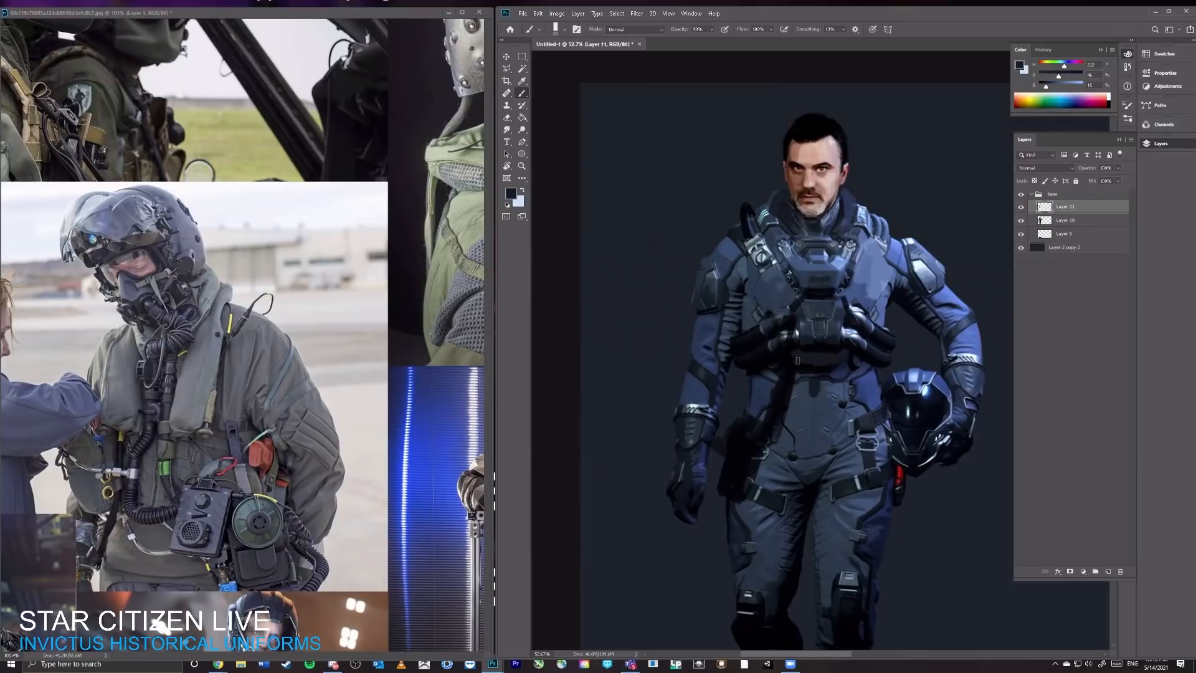
mouse_move(842, 372)
left_mouse_down()
mouse_move(837, 383)
mouse_move(834, 374)
mouse_move(859, 391)
mouse_move(859, 371)
left_mouse_up()
mouse_move(888, 283)
left_mouse_down()
mouse_move(876, 304)
mouse_move(886, 265)
mouse_move(872, 238)
left_mouse_up()
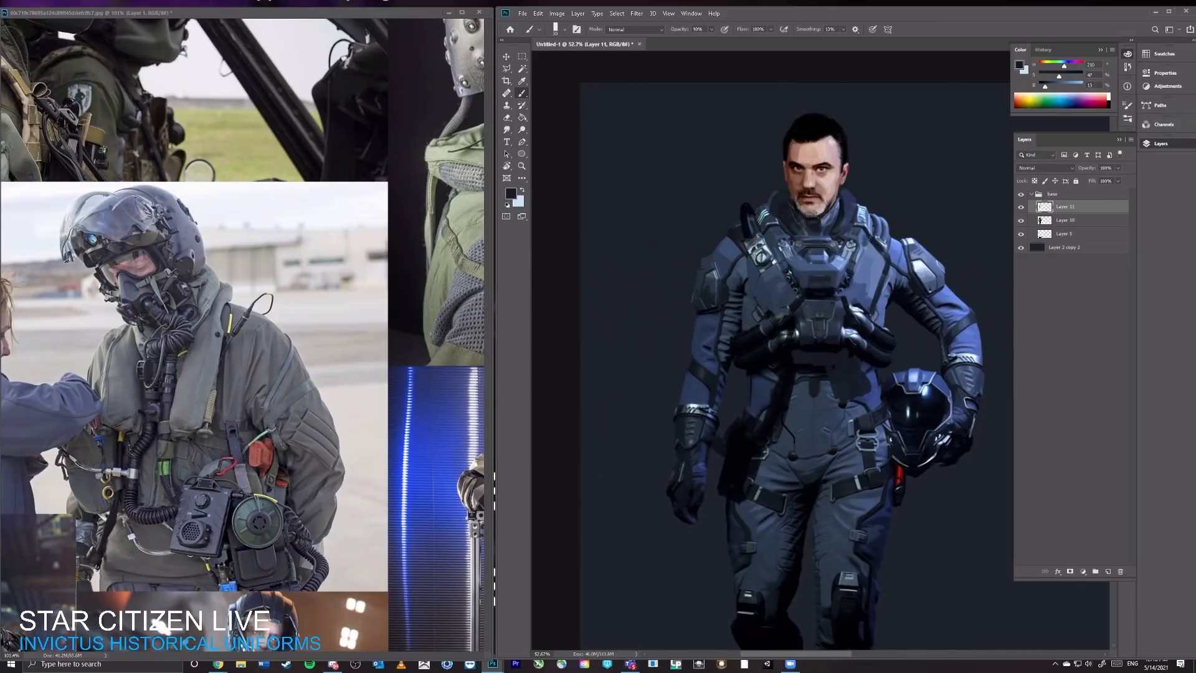
Step: Paint a dark strap down the outer edge of the free-arm vest panel, from the shoulder hose to the chest hoses
left_click_drag(756, 239, 750, 264)
left_click(749, 275, "alt")
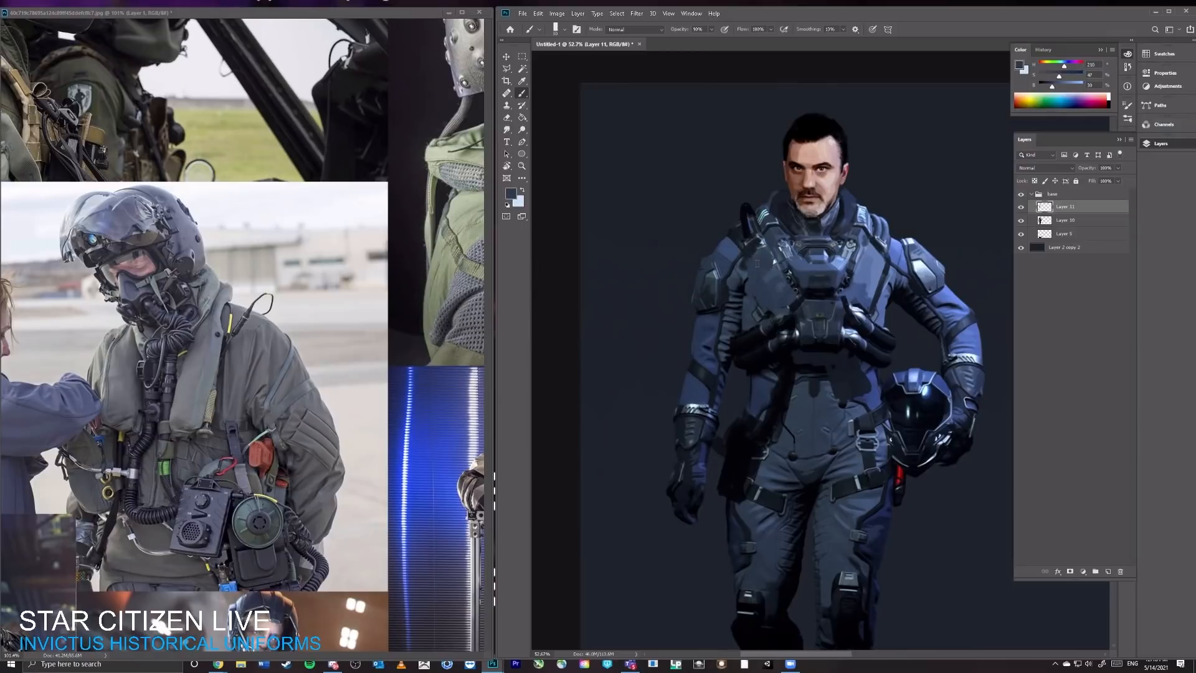
left_click(751, 259, "alt")
left_click_drag(748, 290, 759, 324)
Step: Sample dark blue-grey around the chest unit and touch up the shading along its lower edge
key("z")
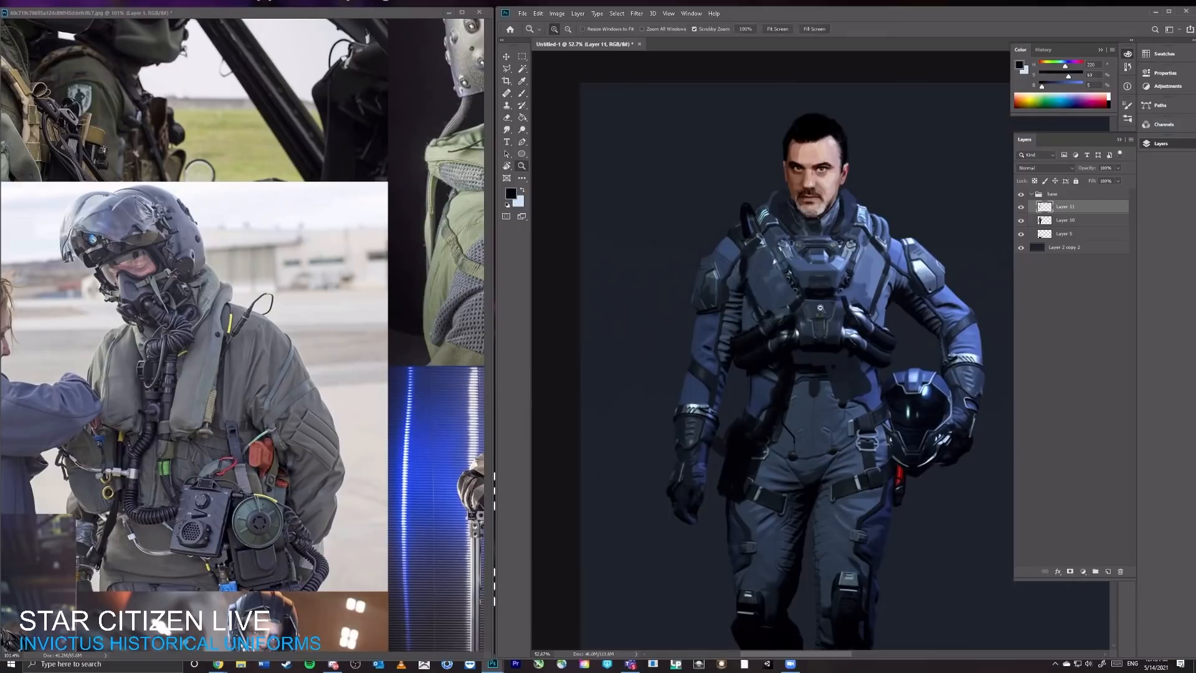
mouse_move(845, 292)
left_mouse_down()
mouse_move(804, 324)
mouse_move(846, 330)
left_mouse_up()
key("b")
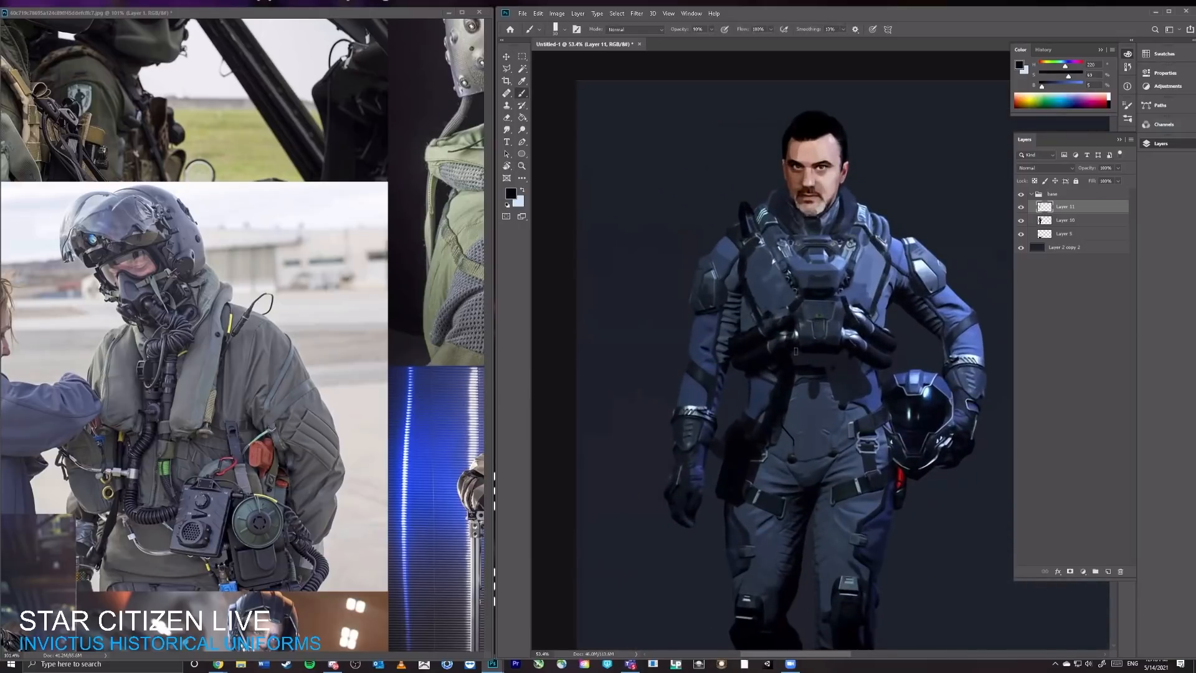
left_click(808, 364, "alt")
left_click(812, 324, "alt")
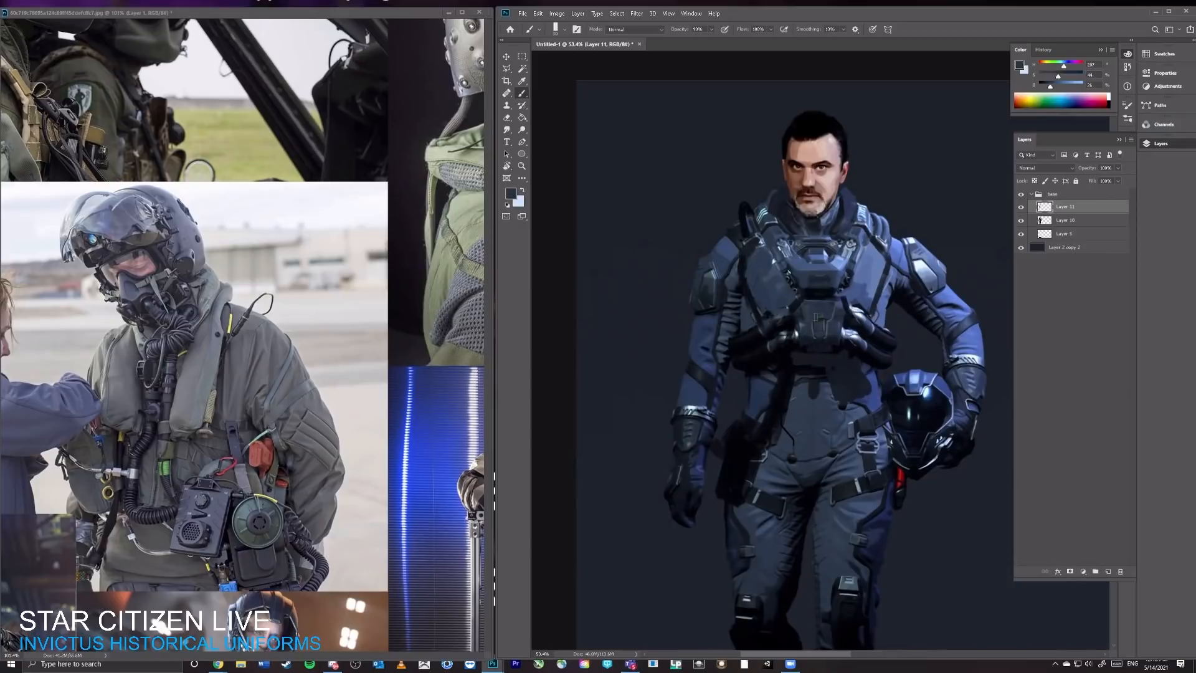
Step: Sample near-black from the chest hoses and paint thick padding on the free-arm side of the collar, trimming its edge with the Eraser
left_click(754, 336, "alt")
left_click(763, 201, "alt")
mouse_move(764, 196)
left_mouse_down()
mouse_move(771, 239)
mouse_move(772, 198)
left_mouse_up()
key("e")
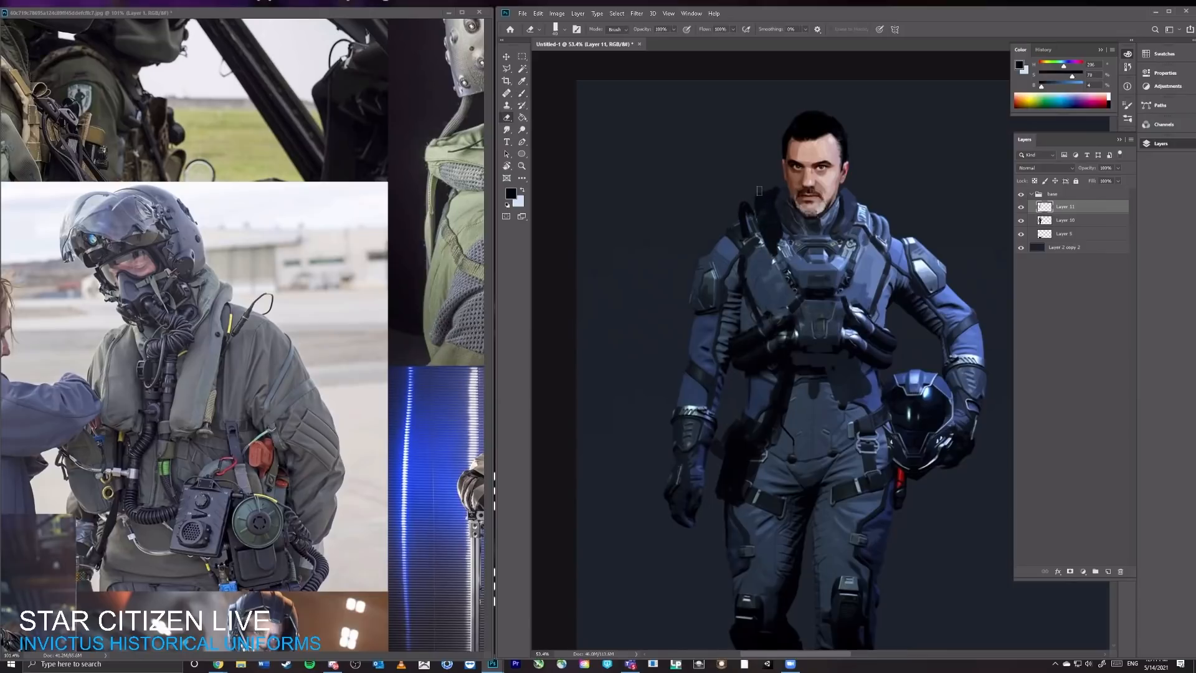
key("b")
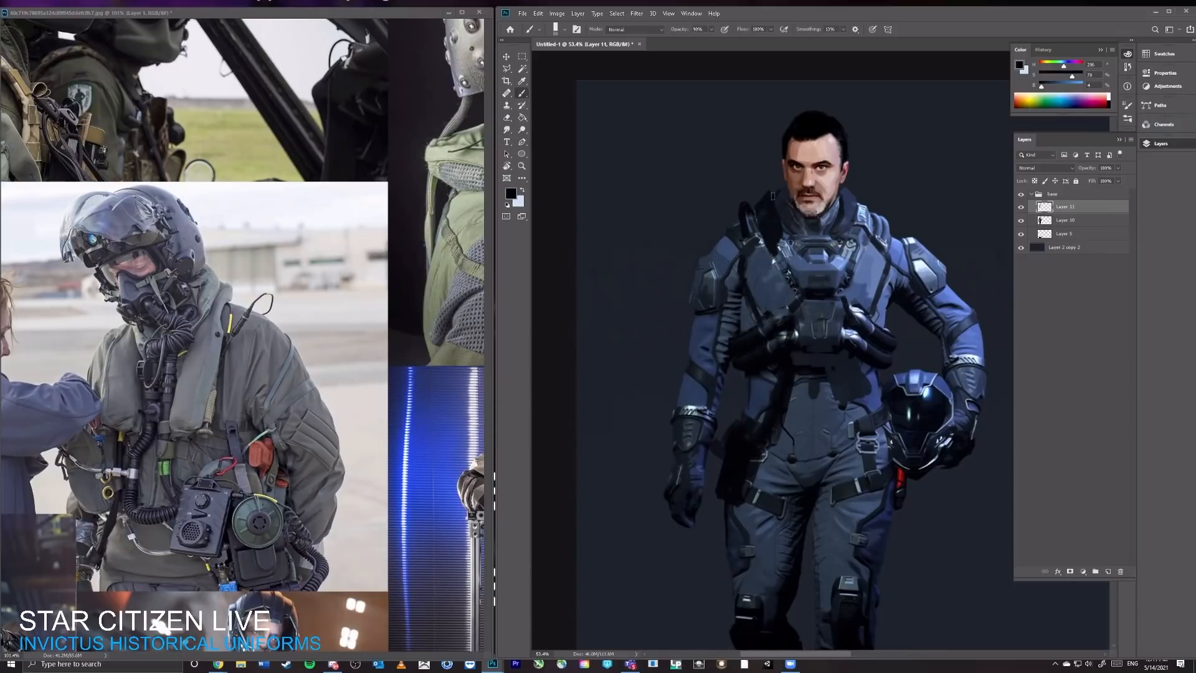
Step: Paint a matching near-black pad down the helmet-arm side of the collar and extend the free-arm pad toward the chest unit
mouse_move(856, 201)
left_mouse_down()
mouse_move(866, 213)
mouse_move(850, 239)
mouse_move(868, 219)
mouse_move(853, 254)
left_mouse_up()
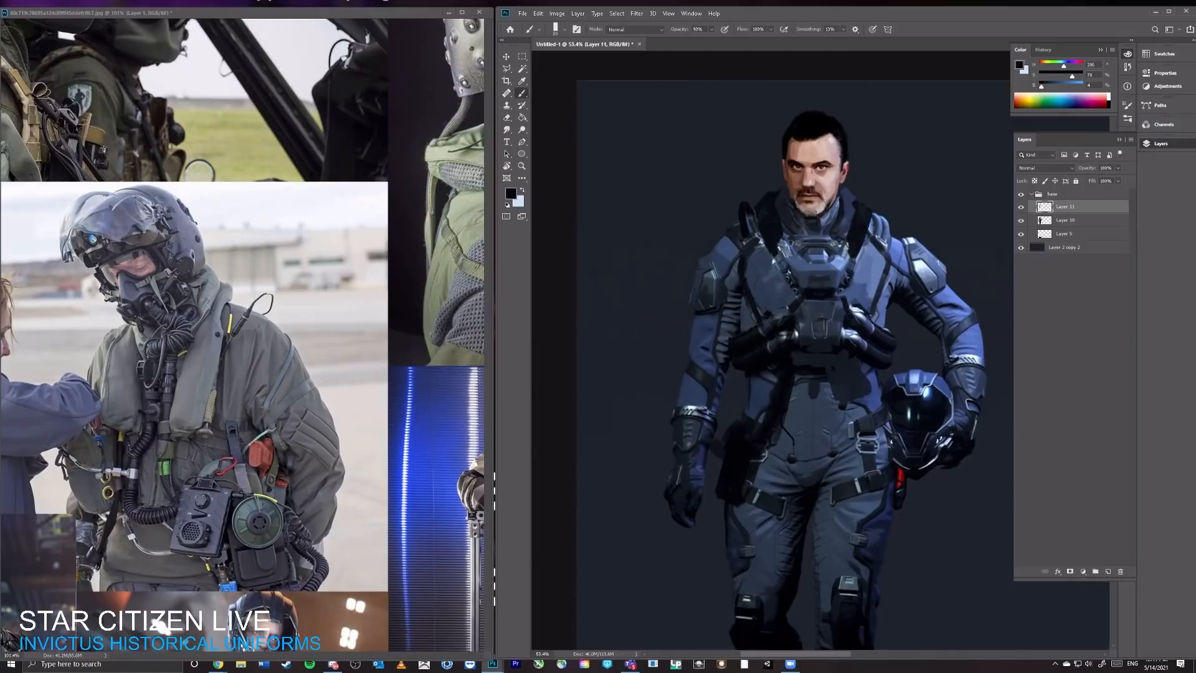
left_click_drag(778, 239, 782, 257)
key("e")
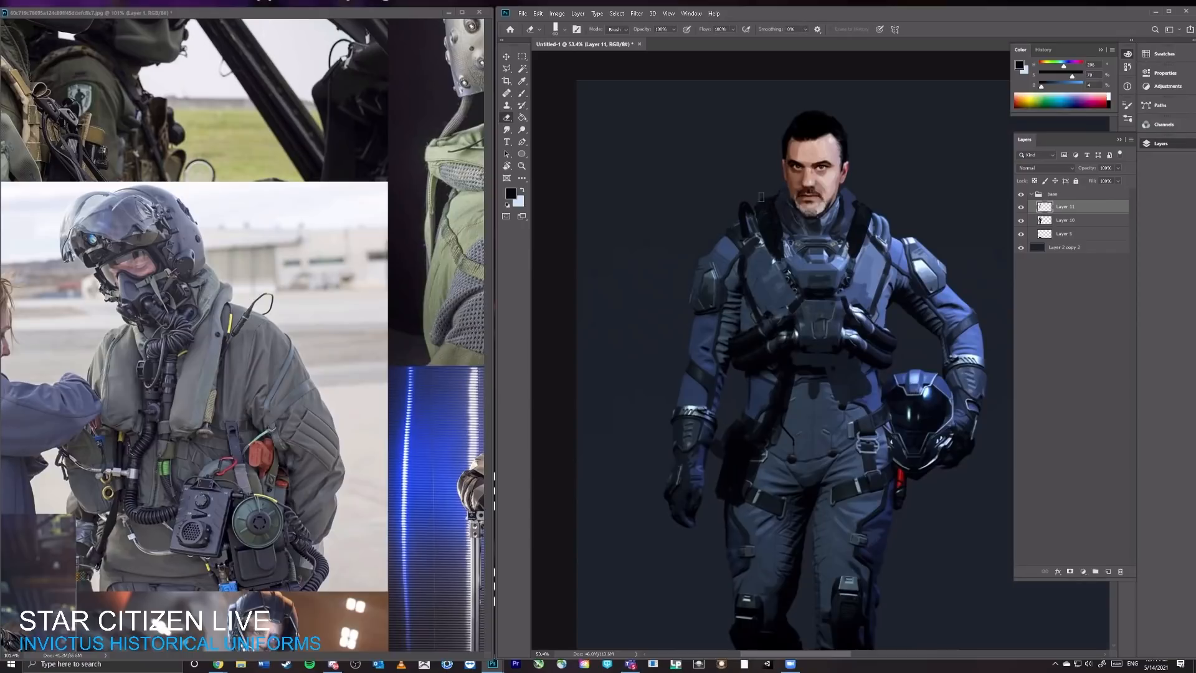
key("b")
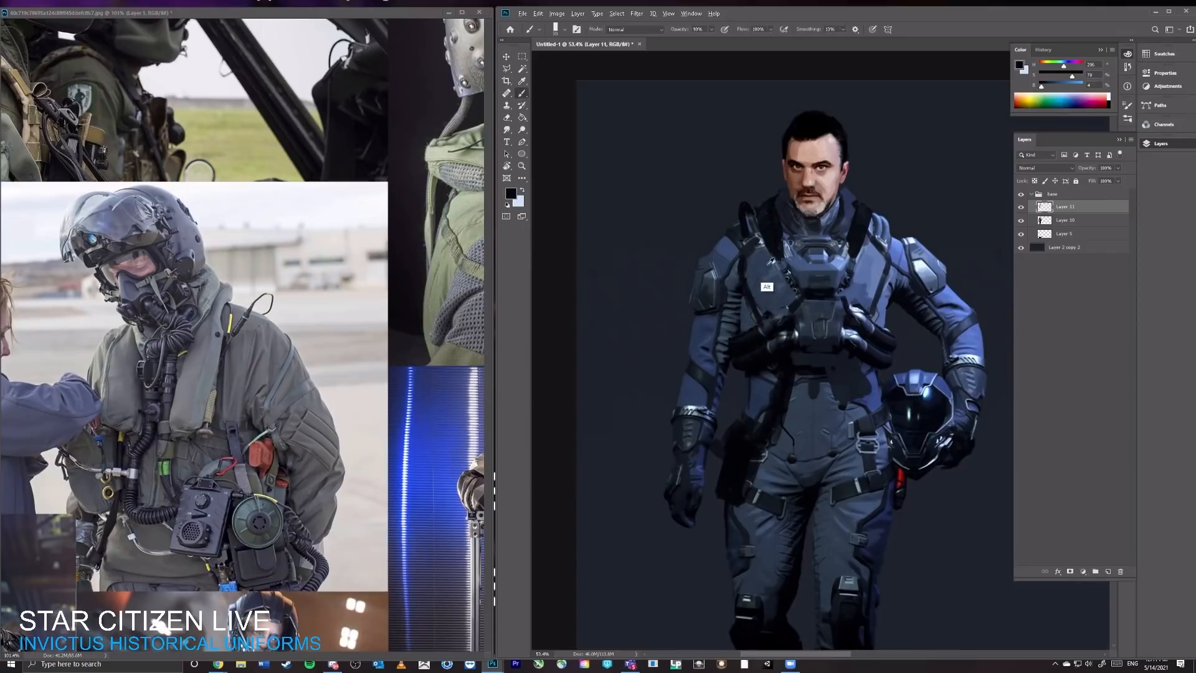
Step: Sample blues from the vest and paint a lighter edge on the helmet-arm vest panel beside the black collar pad
left_click(765, 288, "alt")
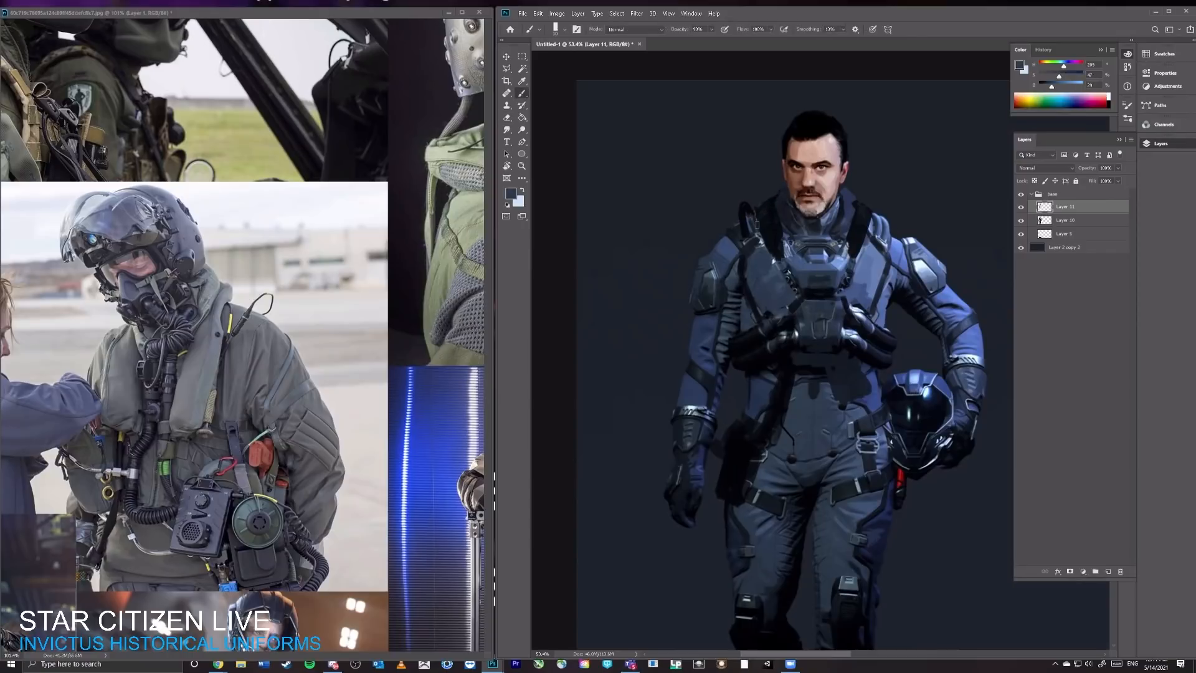
left_click(867, 261, "alt")
left_click_drag(871, 213, 857, 257)
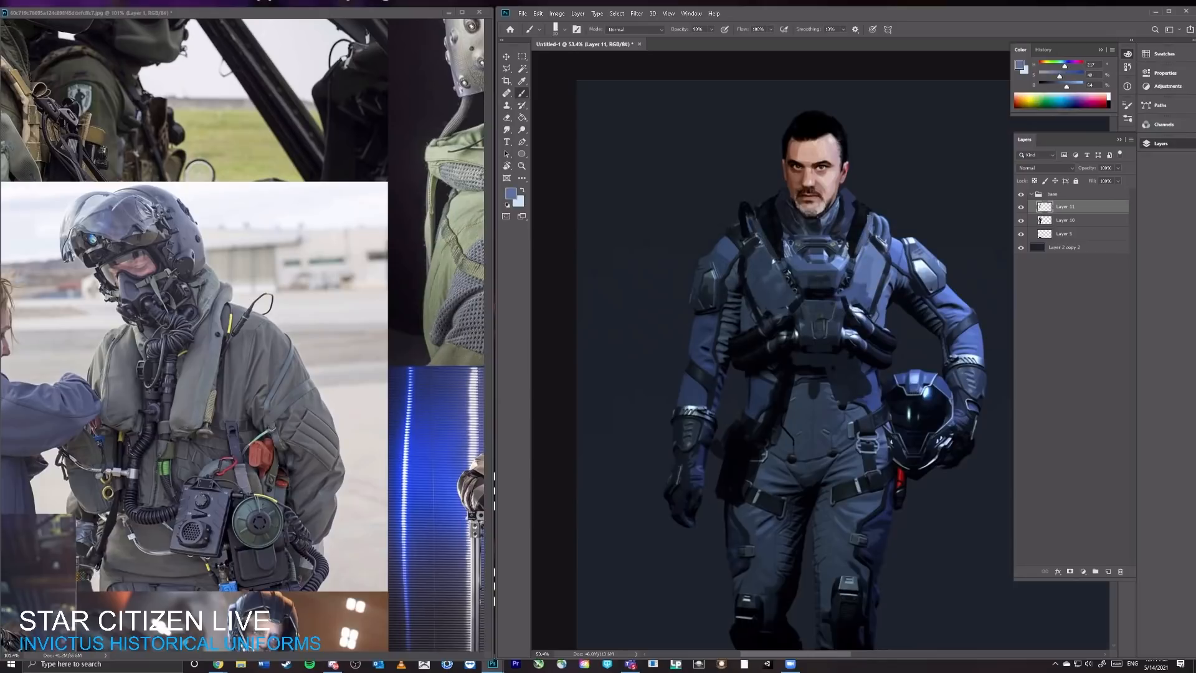
key("e")
scroll(884, 219, "up", 3)
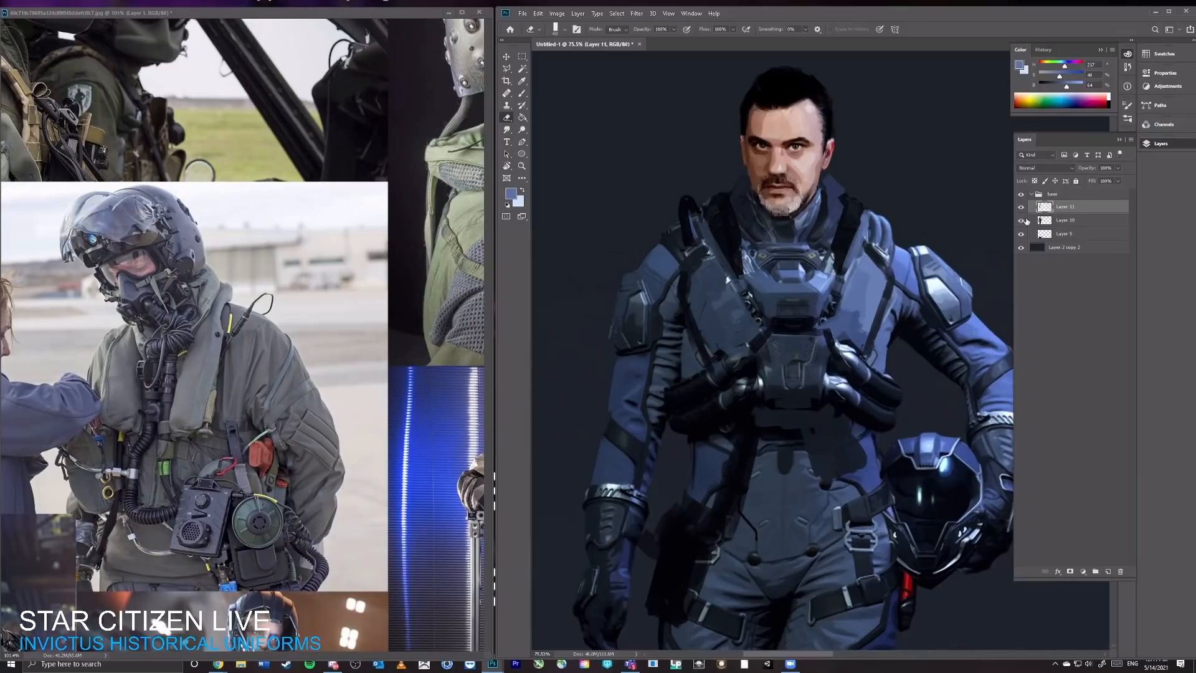
Step: Sample near-black and dark blue from the collar and refine the outlines of the pads on both sides of the neck
key("b")
left_click(715, 221, "alt")
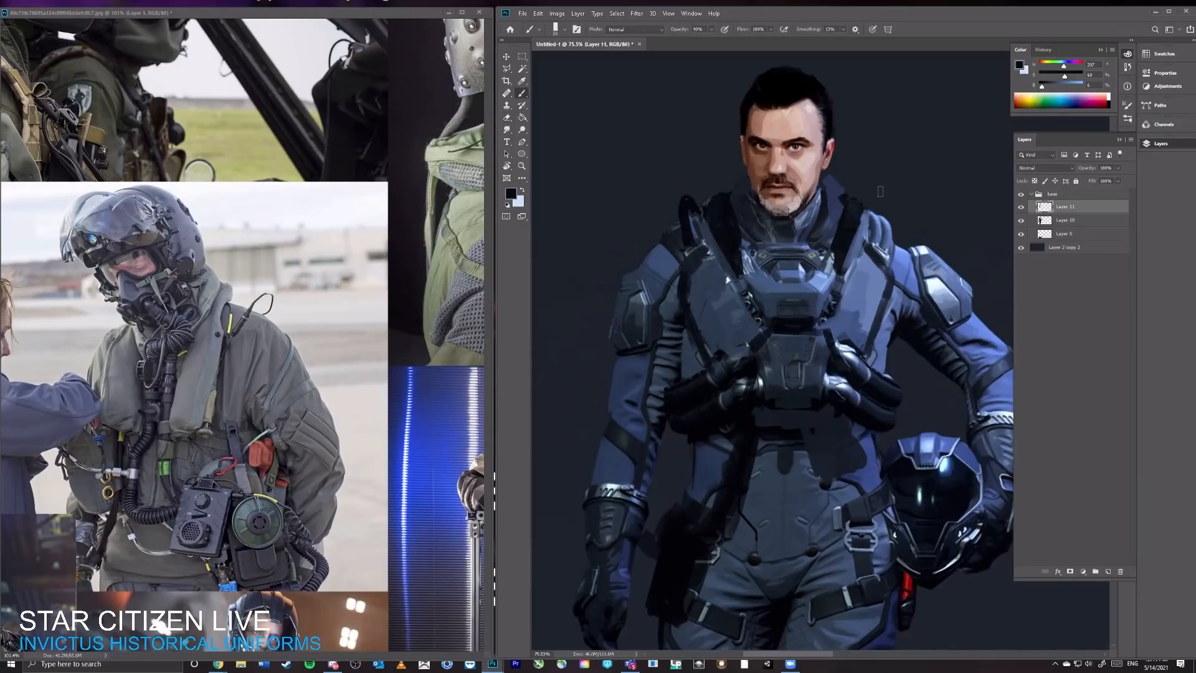
left_click(838, 205, "alt")
key("z")
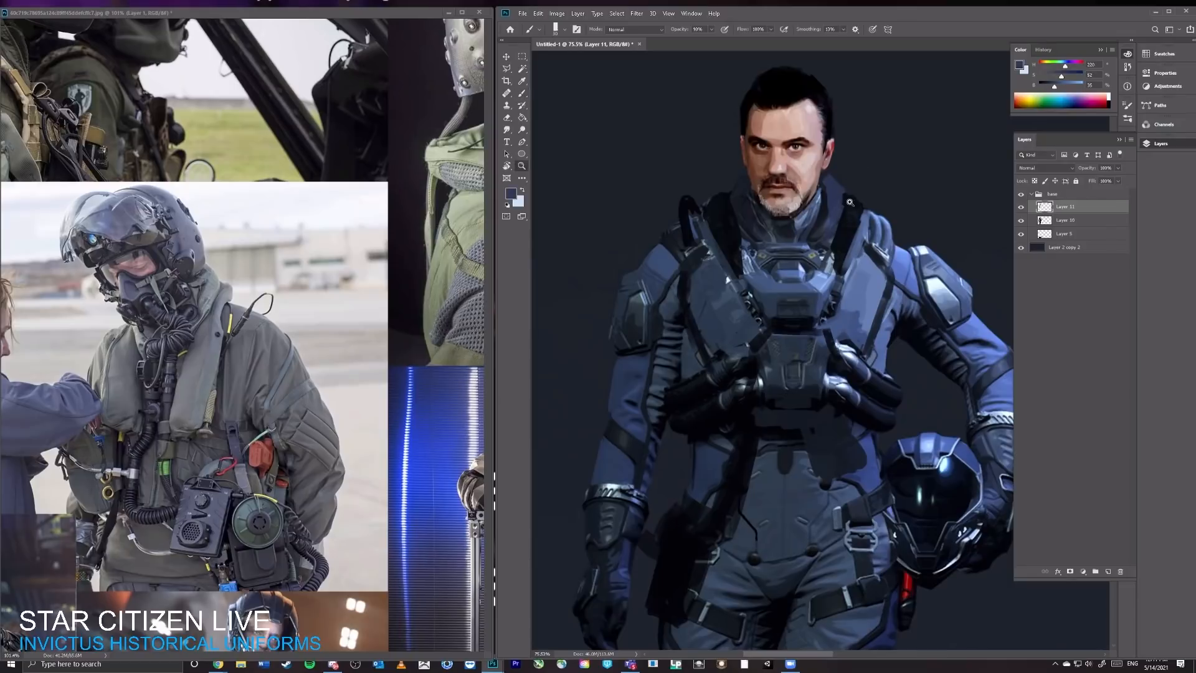
mouse_move(858, 198)
left_mouse_down()
mouse_move(809, 197)
mouse_move(868, 192)
left_mouse_up()
key("e")
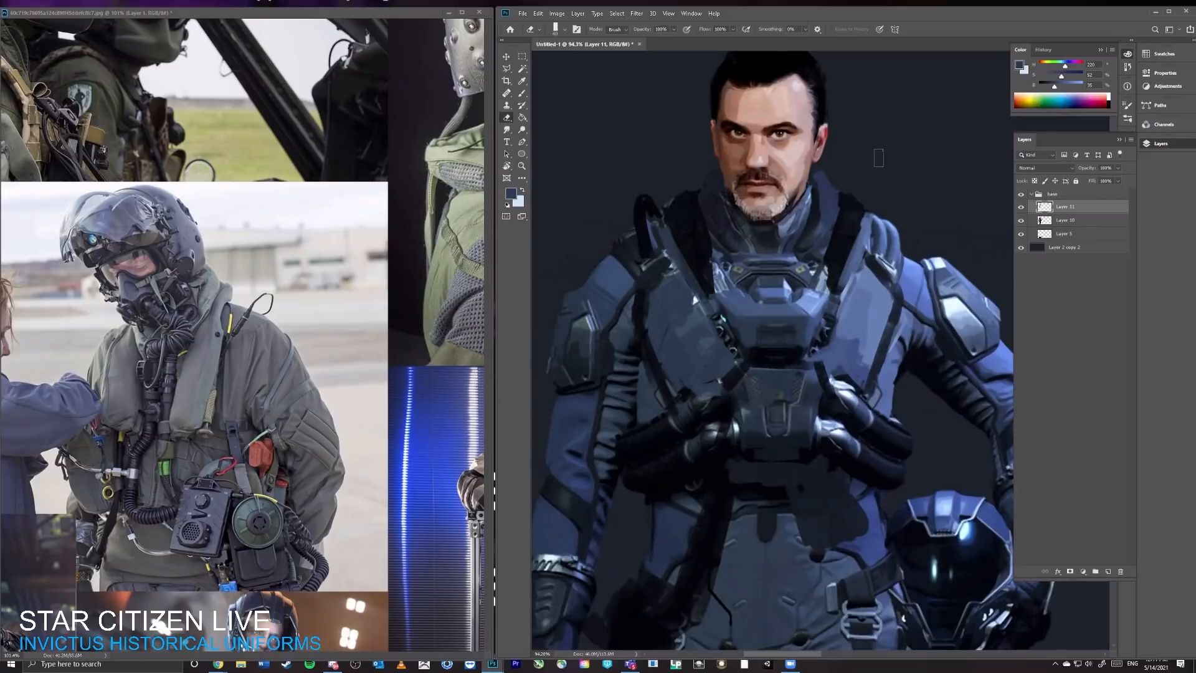
key("z")
mouse_move(925, 173)
left_mouse_down()
mouse_move(847, 206)
mouse_move(864, 213)
left_mouse_up()
key("b")
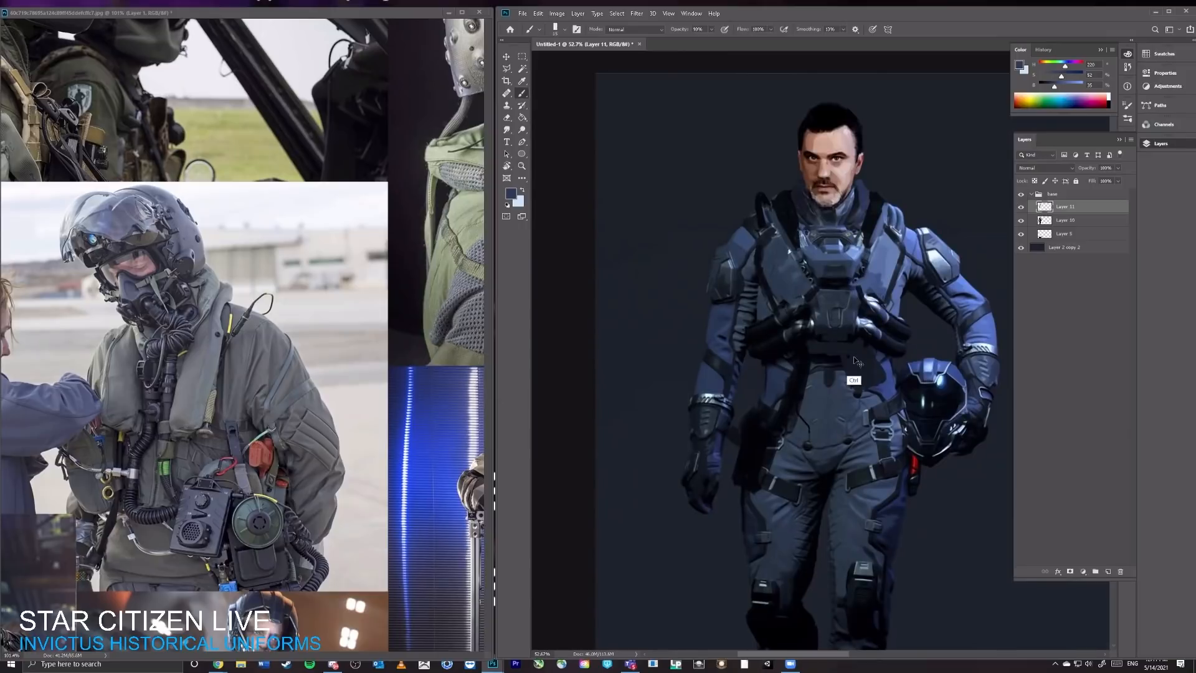
Step: Sample blue-grey from the chest unit and paint a narrow plate beneath its lower edge
left_click(854, 319, "alt")
left_click(845, 344, "alt")
key("x")
key("z")
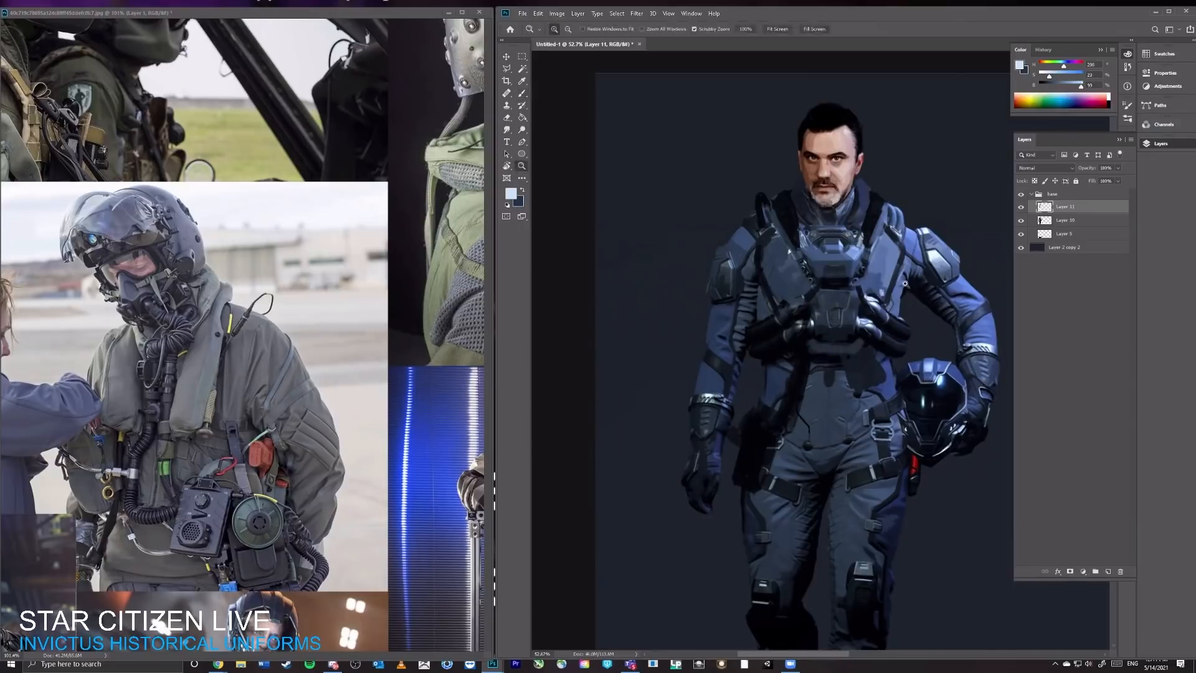
Step: Sample blues and near-black to refine the vest edges and collar pads around both upper corners of the chest unit
left_click_drag(899, 273, 946, 277)
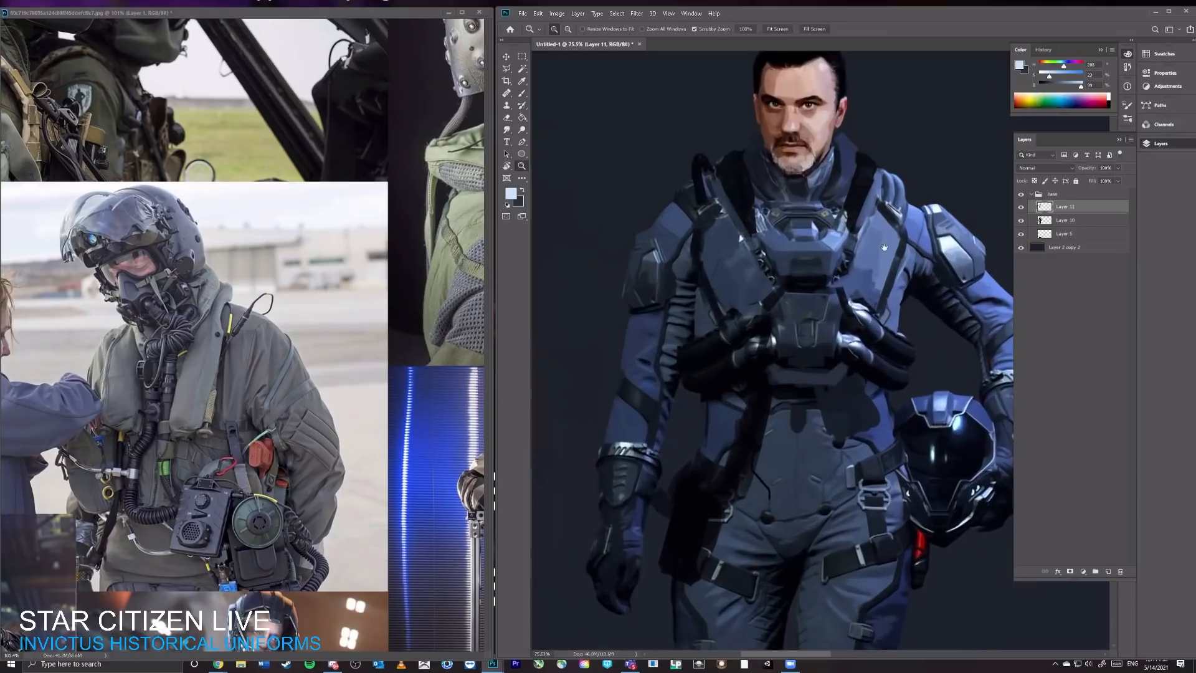
left_click_drag(903, 232, 863, 294)
key("b")
left_click(828, 267, "alt")
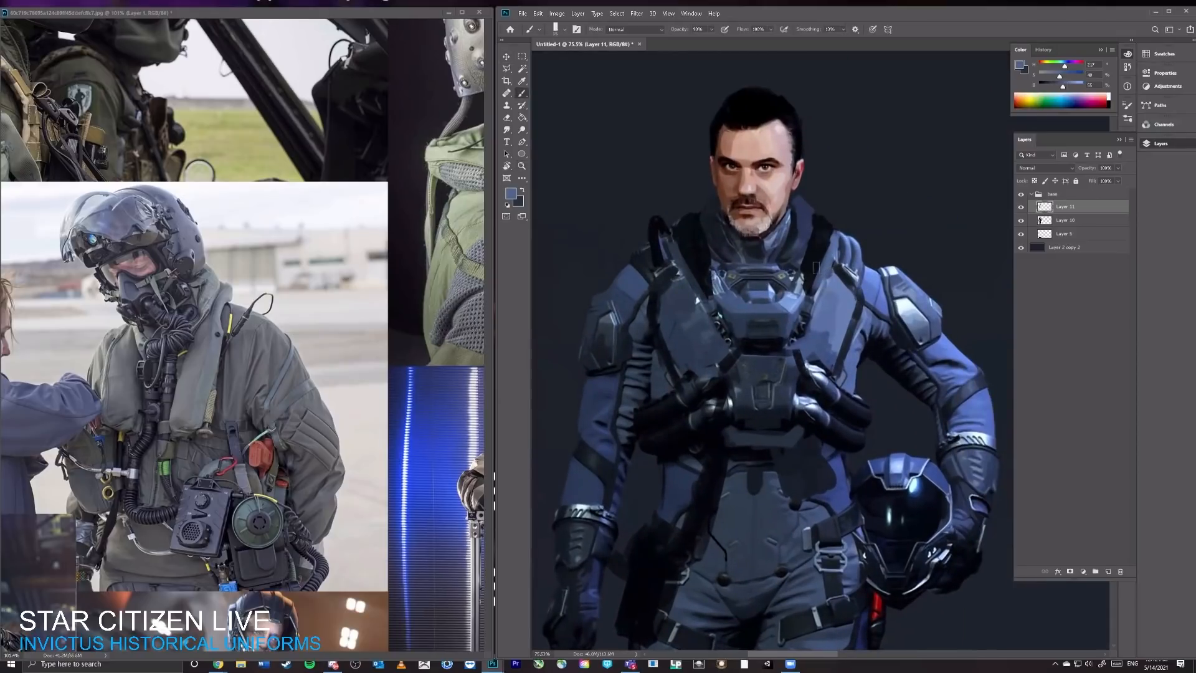
left_click(710, 269, "alt")
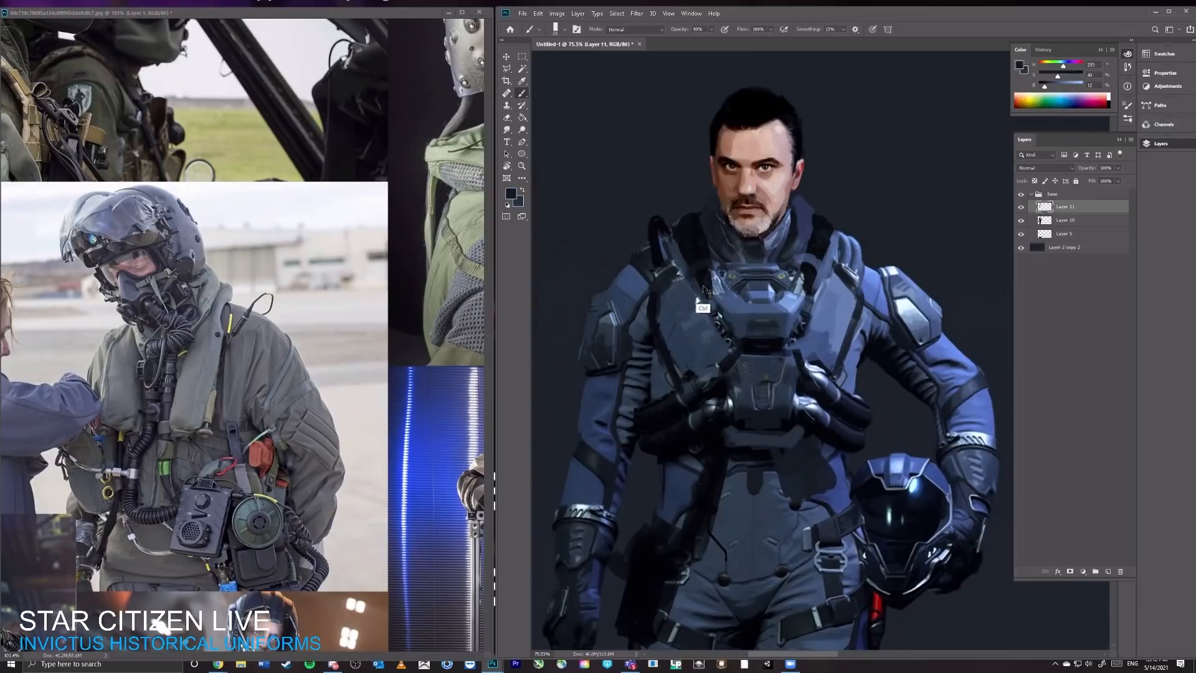
left_click(733, 300, "alt")
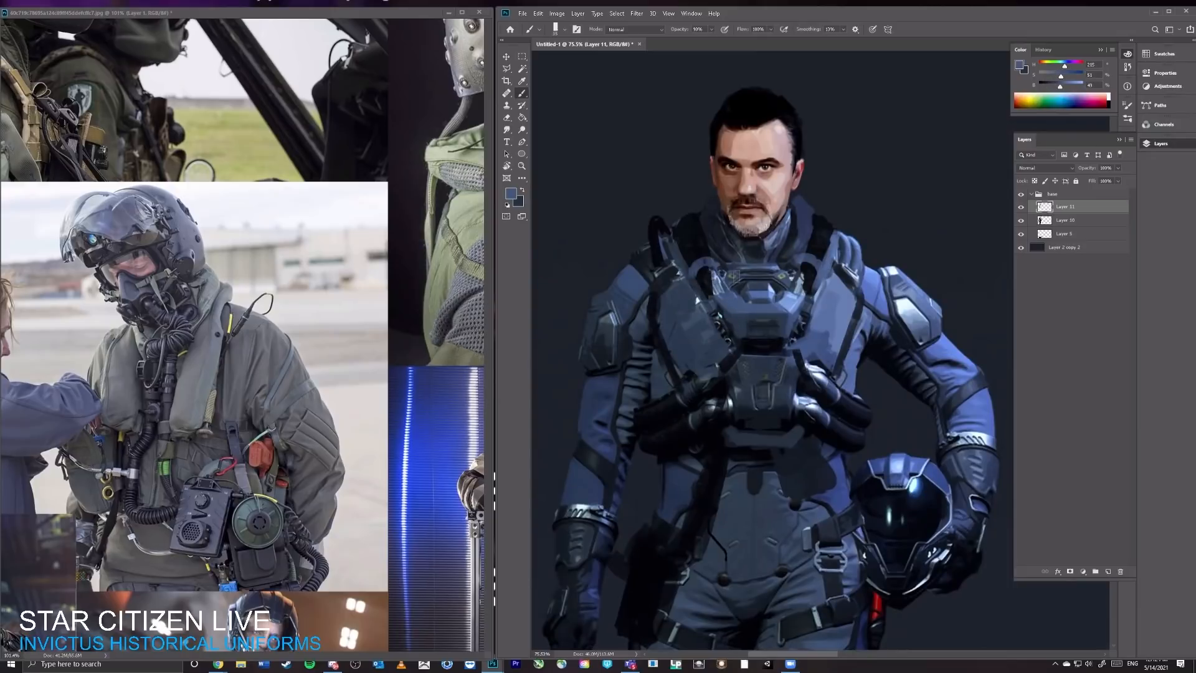
mouse_move(737, 278)
left_mouse_down()
mouse_move(654, 280)
mouse_move(749, 296)
mouse_move(739, 294)
left_mouse_up()
left_click(704, 316, "alt")
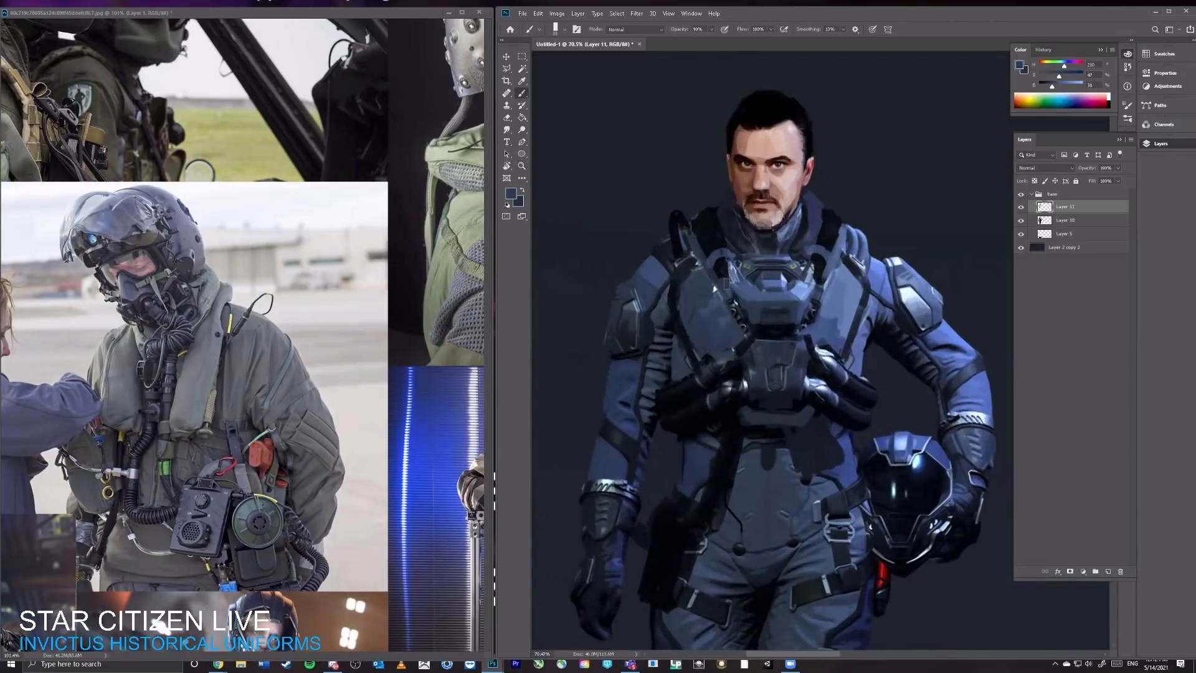
left_click(824, 308, "alt")
mouse_move(820, 275)
left_mouse_down()
mouse_move(741, 277)
mouse_move(770, 279)
left_mouse_up()
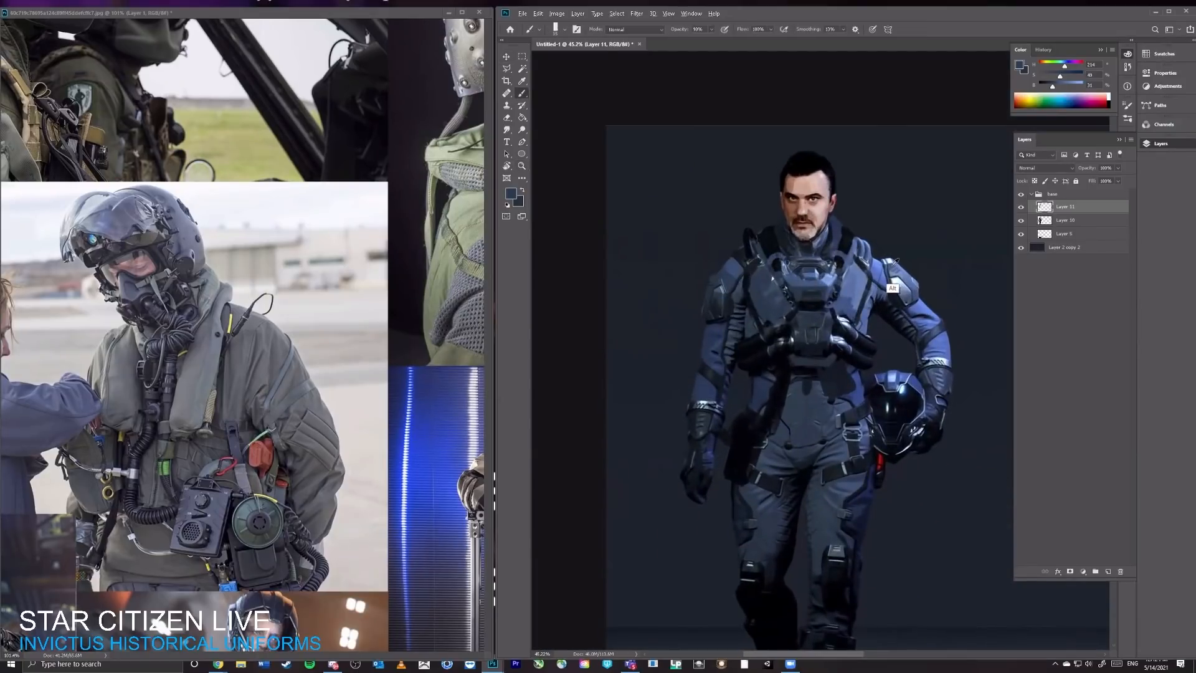
Step: Sample blue and pale highlight tones and paint a bright upper edge on the helmet-arm shoulder pad
left_click(911, 265, "alt")
left_click_drag(903, 261, 910, 271)
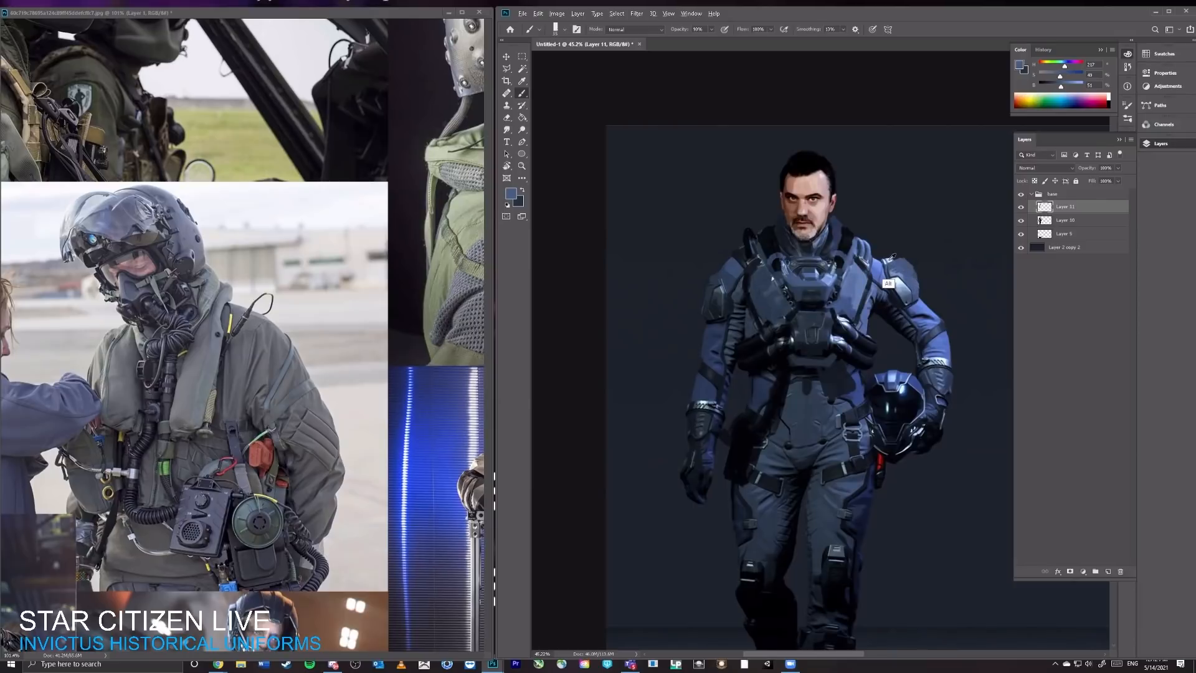
left_click(893, 284, "alt")
left_click_drag(887, 260, 902, 256)
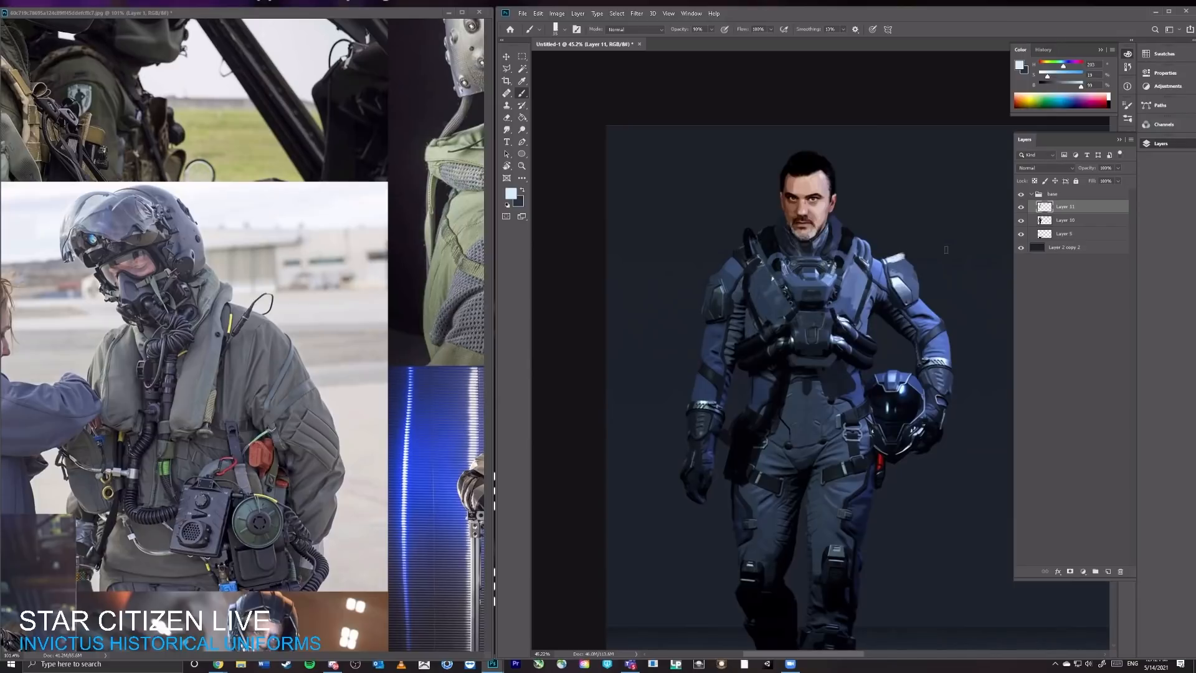
Step: Sample light blue from the vest and paint a highlighted tube rising over the helmet-arm shoulder beside the collar
left_click(856, 268, "alt")
left_click_drag(859, 241, 860, 232)
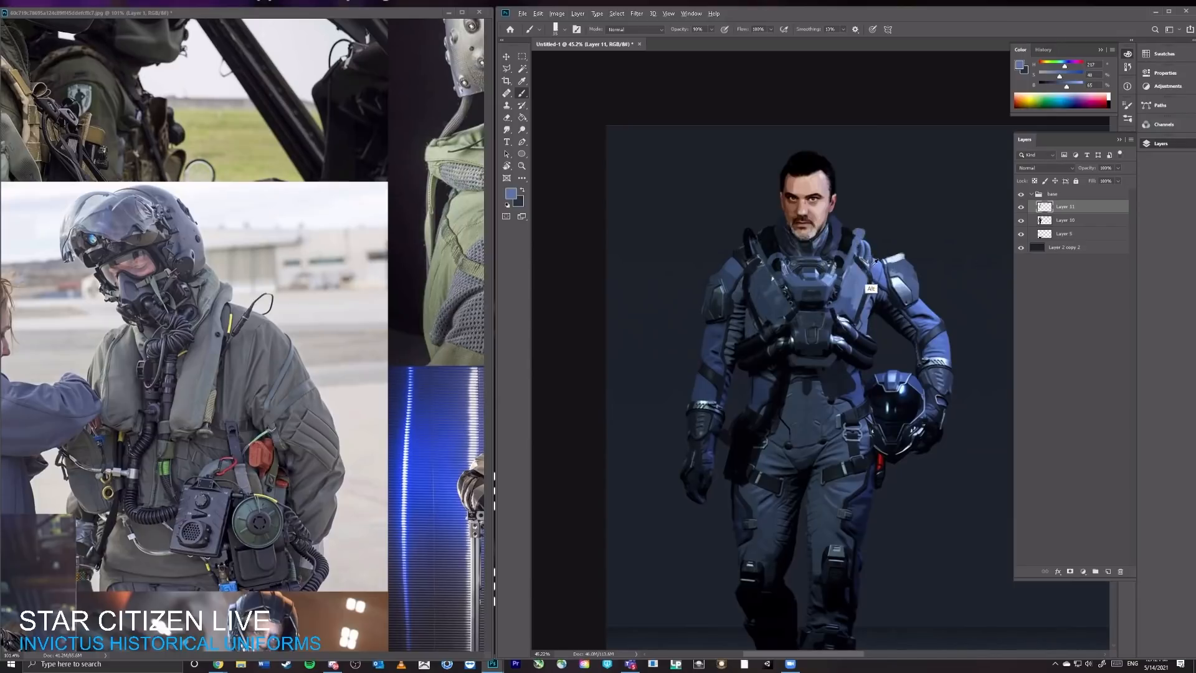
left_click(868, 274, "alt")
Step: Trim the top of the helmet-arm shoulder pad with the Eraser and darken its edge with sampled near-black
key("e")
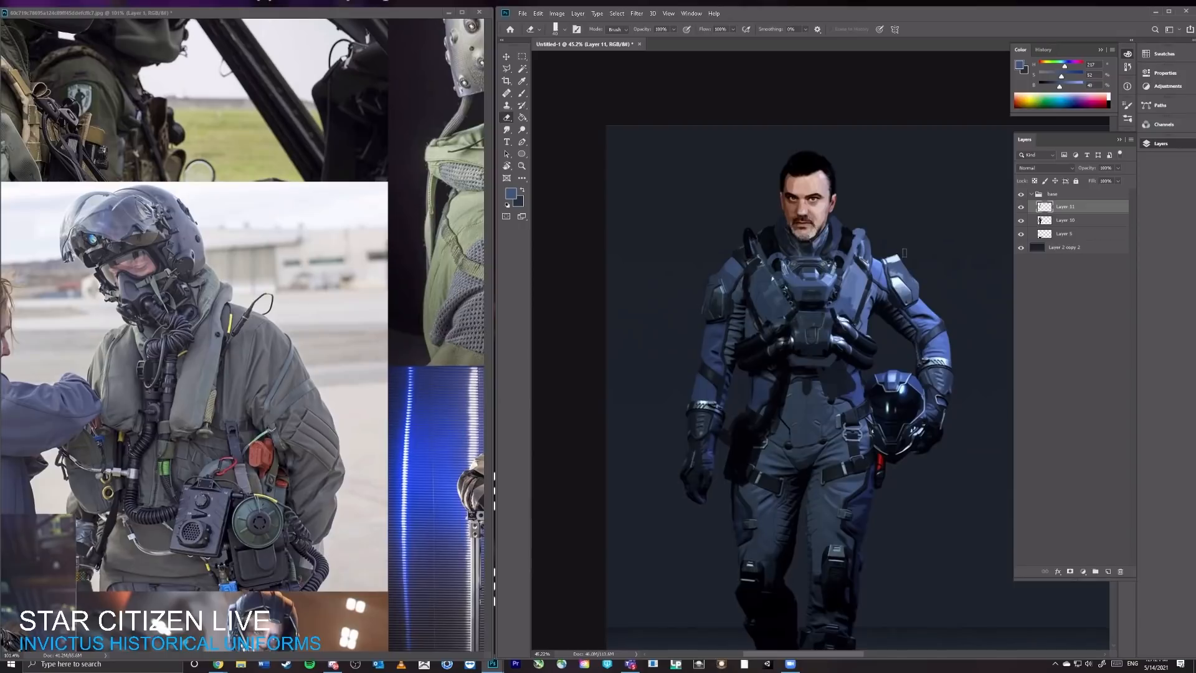
key("b")
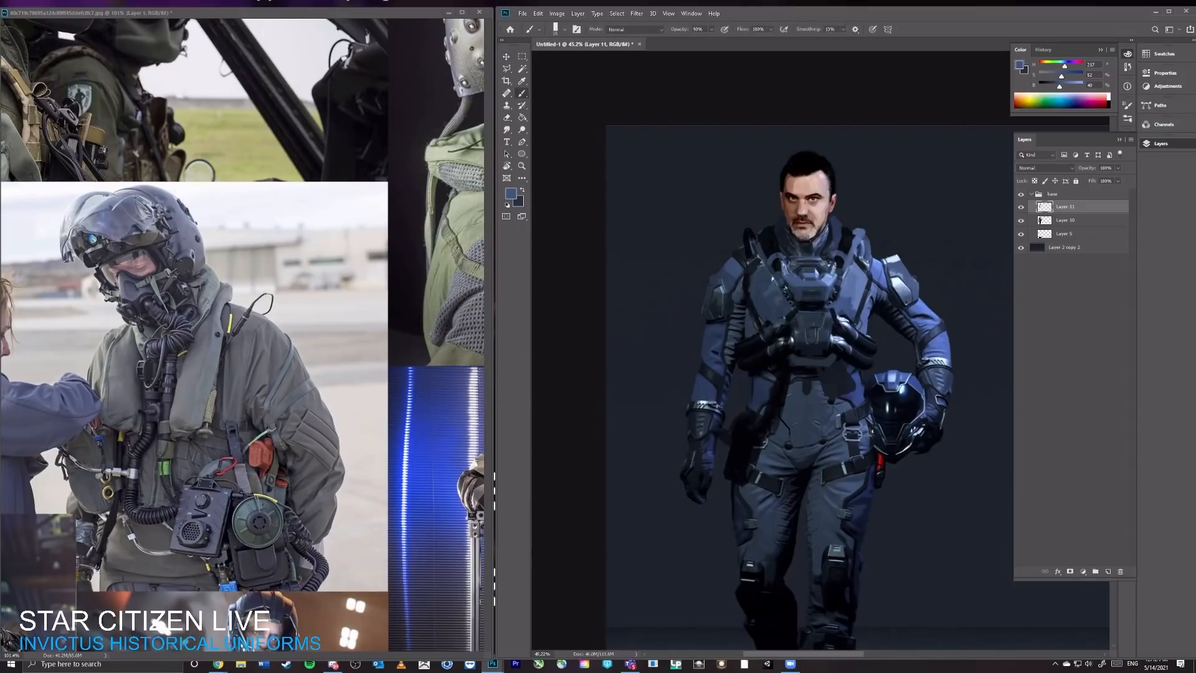
left_click(889, 305, "alt")
key("e")
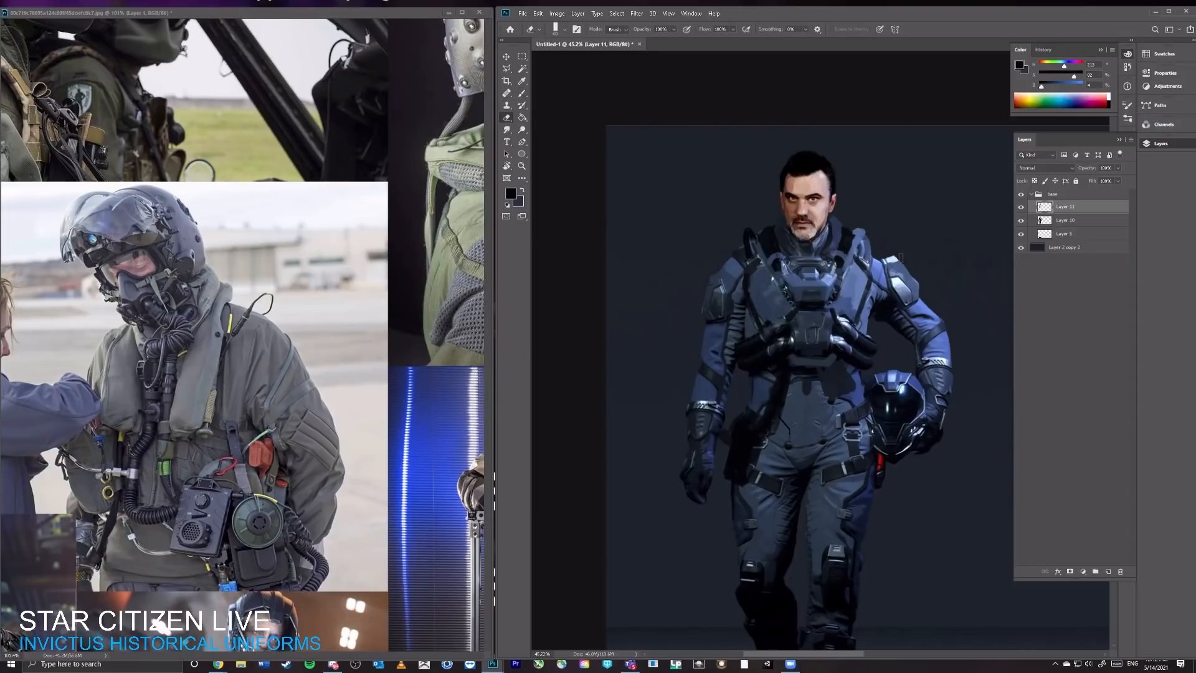
Step: Examine the whole figure and the repainted chest and shoulder area, from a full-body view to a close view
key("z")
mouse_move(953, 262)
left_mouse_down()
mouse_move(922, 272)
mouse_move(952, 271)
left_mouse_up()
key("b")
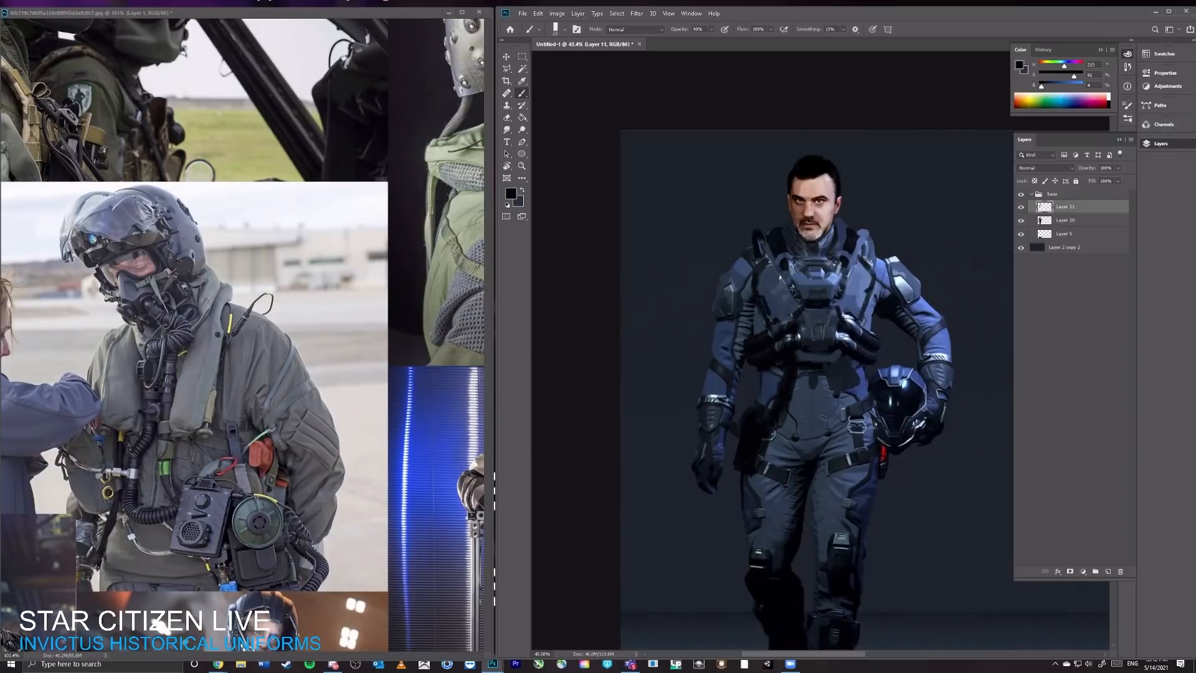
key("ctrl+space")
mouse_move(878, 295)
left_mouse_down()
mouse_move(845, 296)
mouse_move(884, 295)
left_mouse_up()
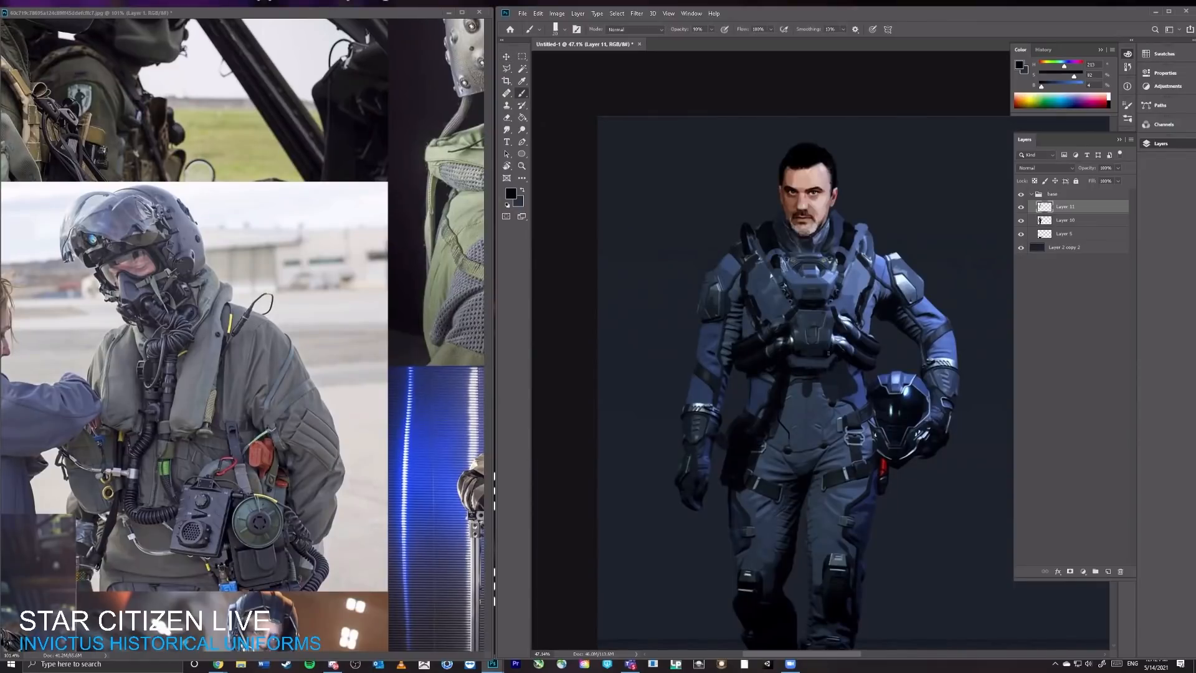
key("ctrl+space")
mouse_move(849, 339)
left_mouse_down()
mouse_move(805, 339)
mouse_move(845, 338)
left_mouse_up()
left_click(819, 287, "alt")
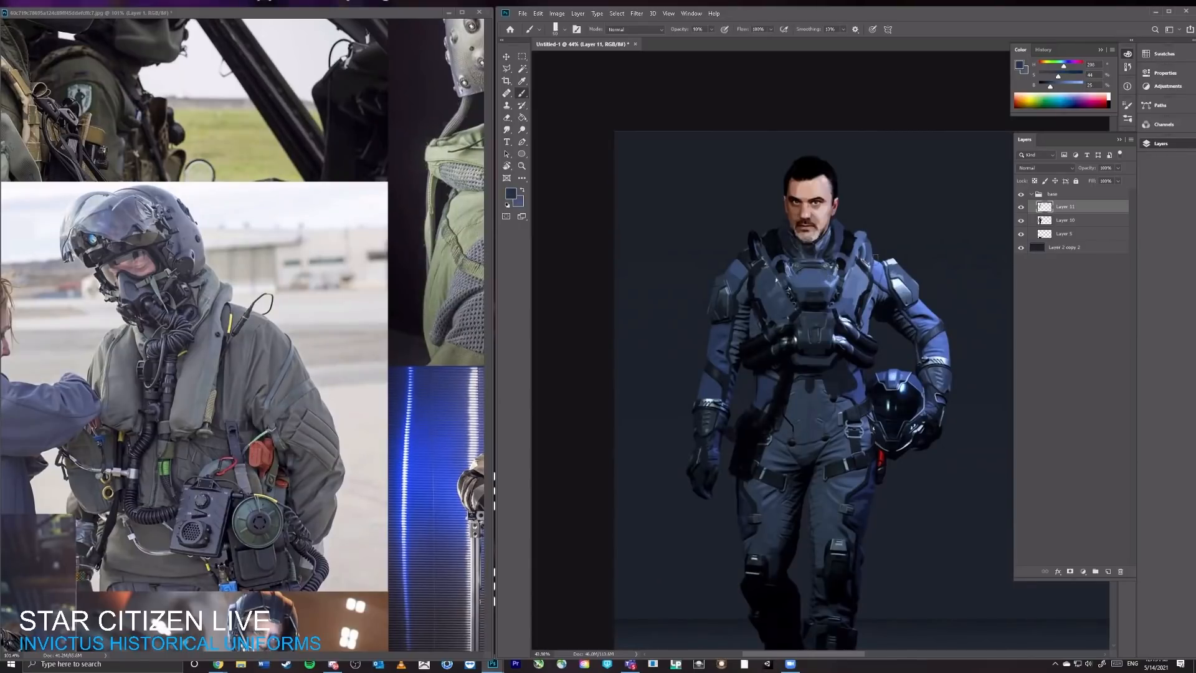
key("ctrl+space")
mouse_move(934, 238)
left_mouse_down()
mouse_move(881, 256)
mouse_move(667, 230)
mouse_move(801, 247)
left_mouse_up()
key("space")
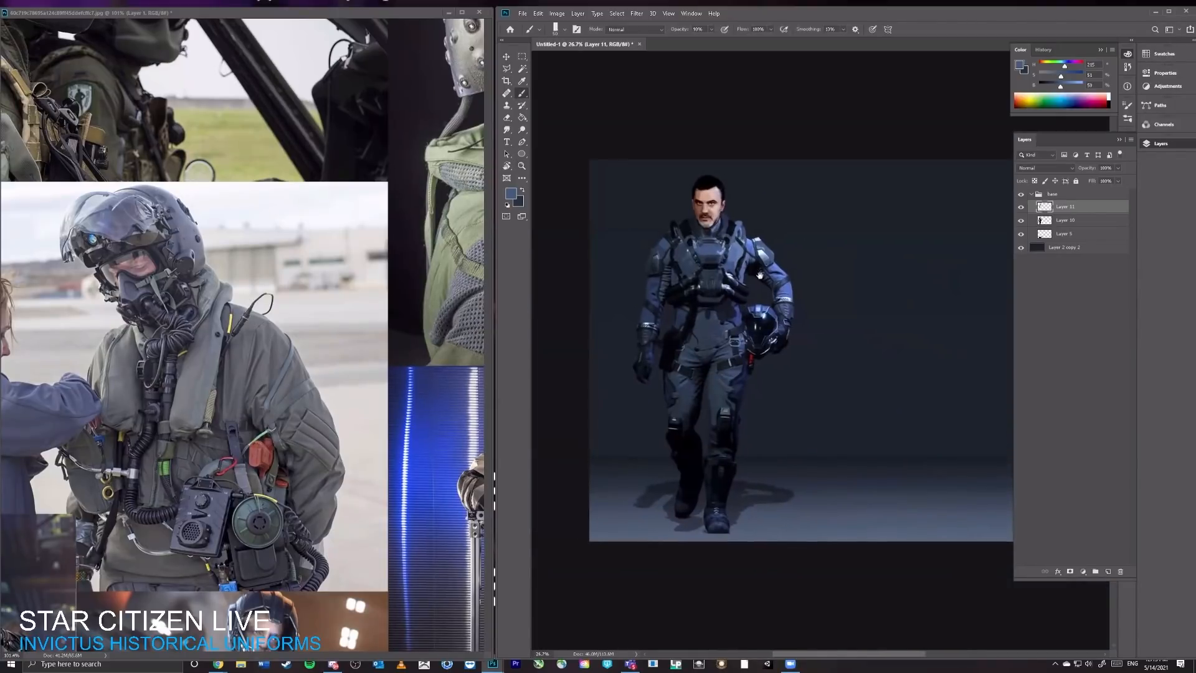
key("ctrl+space")
left_click_drag(705, 252, 781, 268)
left_click_drag(705, 306, 772, 302)
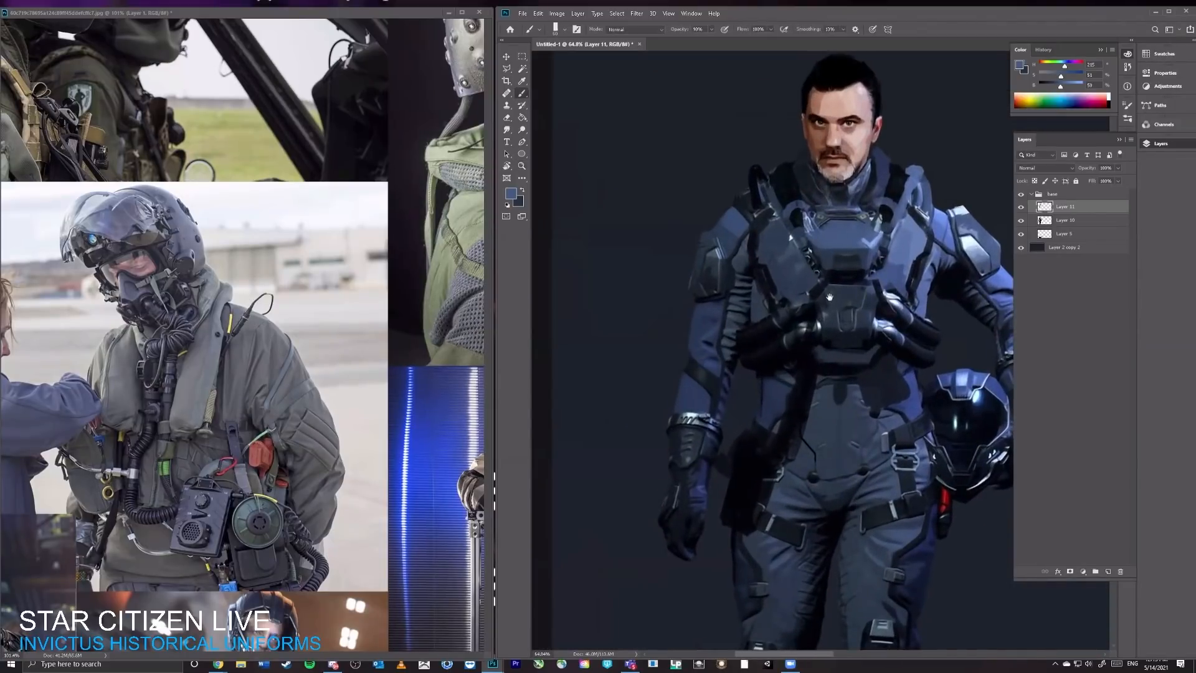
Step: Sample blues and darks from the sleeves and paint out the dark forearm bands on both arms
left_click(691, 372, "alt")
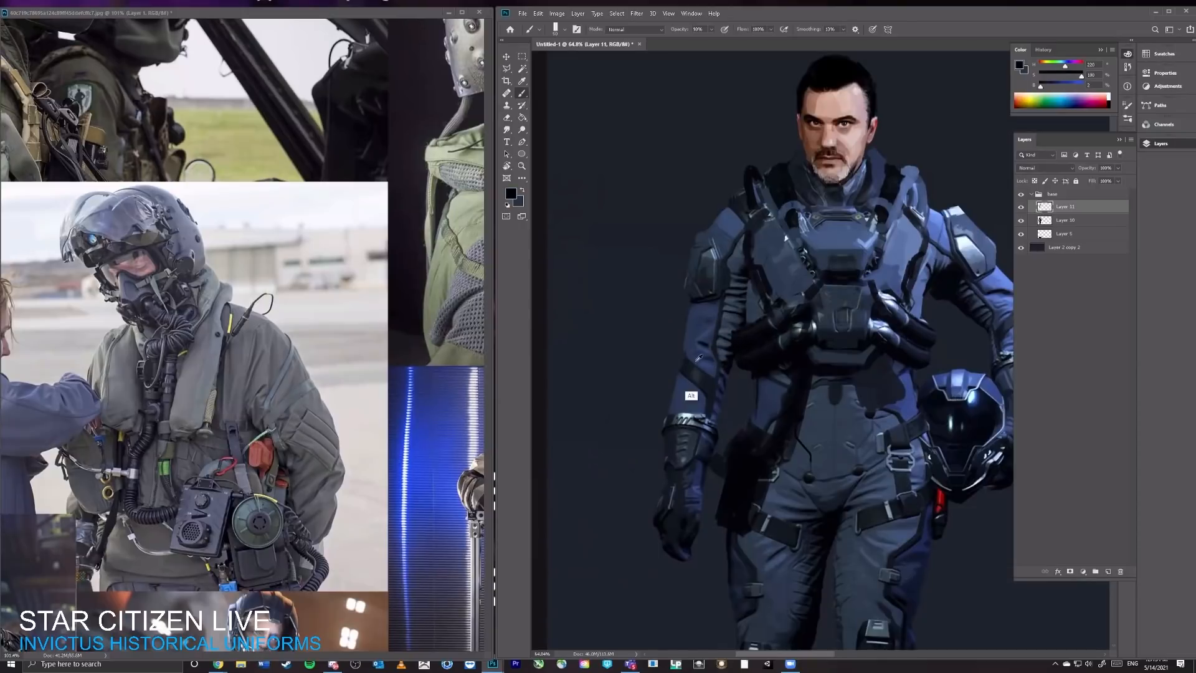
left_click(690, 349, "alt")
left_click_drag(689, 353, 706, 386)
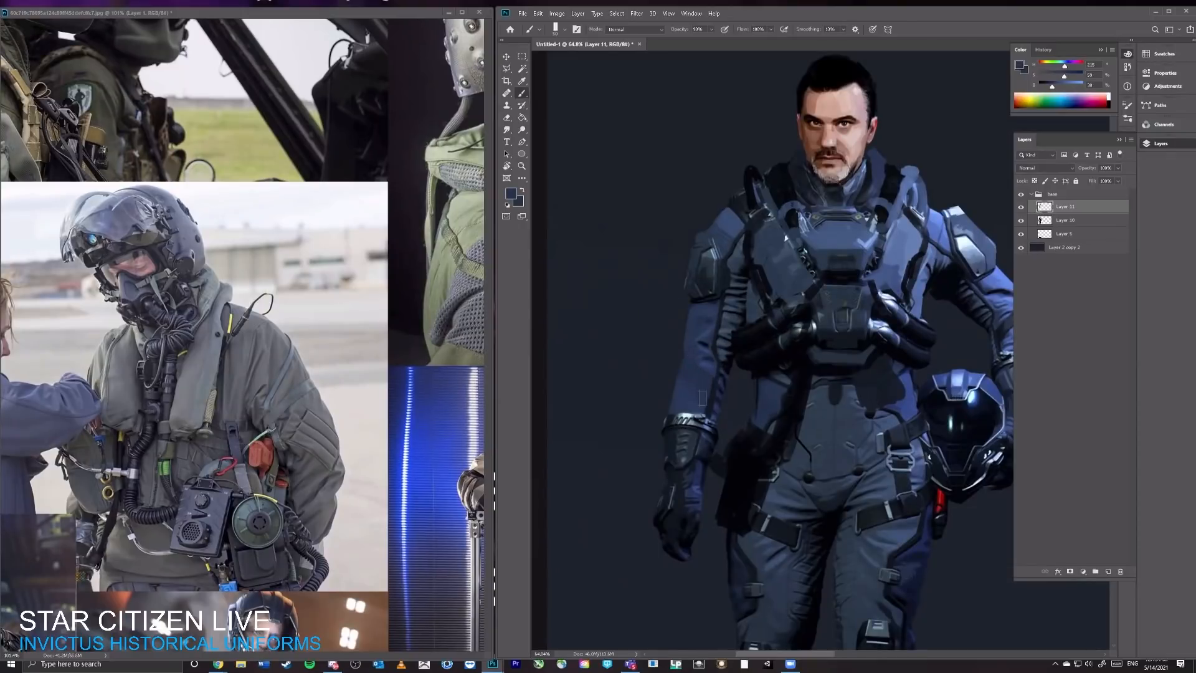
left_click_drag(858, 279, 729, 244)
left_click(895, 295, "alt")
left_click_drag(895, 292, 899, 266)
left_click(872, 286, "alt")
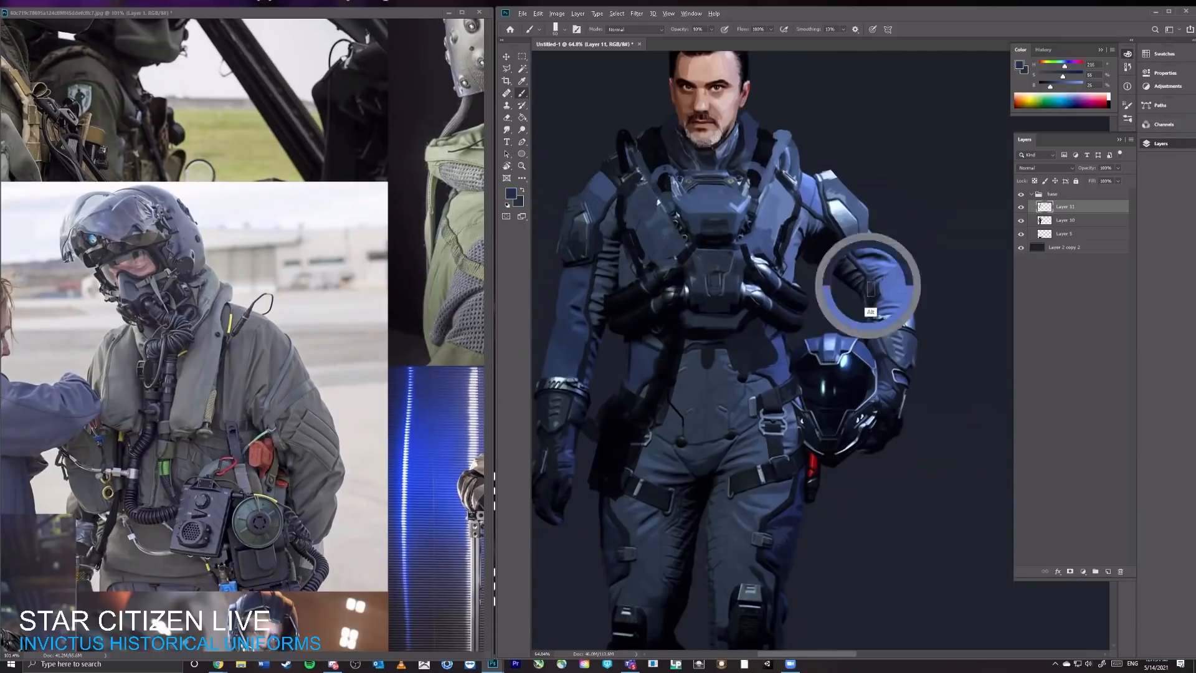
left_click_drag(877, 285, 903, 285)
Step: Sample near-black and darken the ribbed underarm panel and vest edge on the free-arm side of the torso
left_click_drag(672, 246, 872, 275)
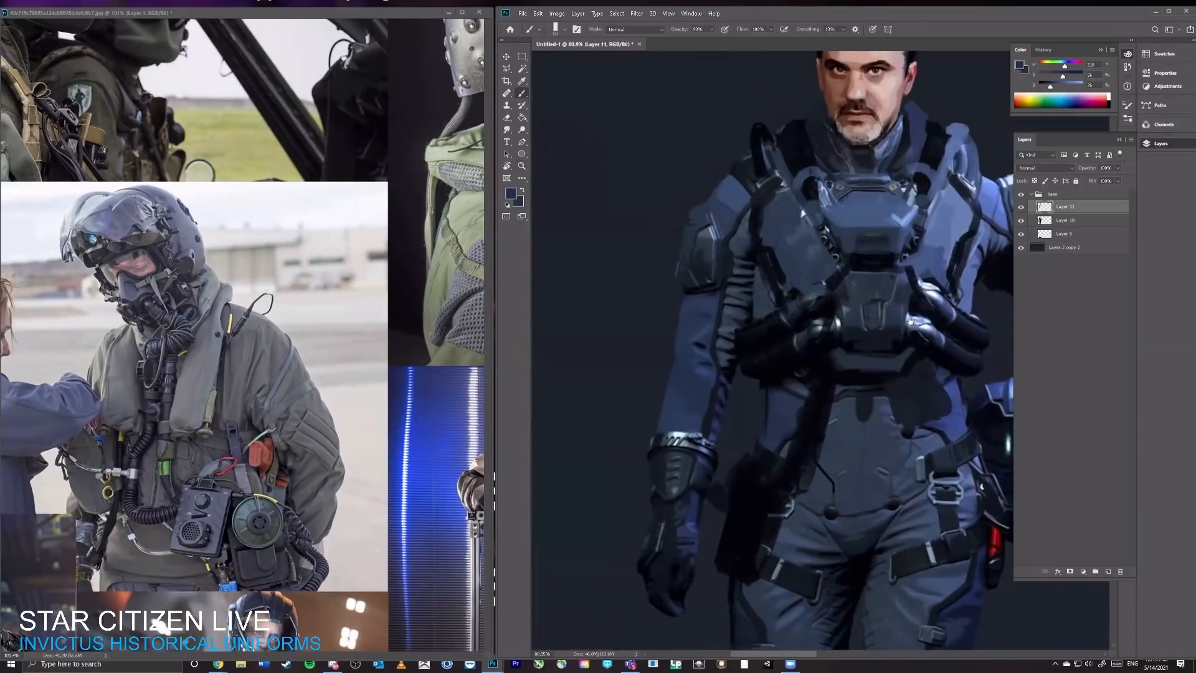
left_click(755, 272, "alt")
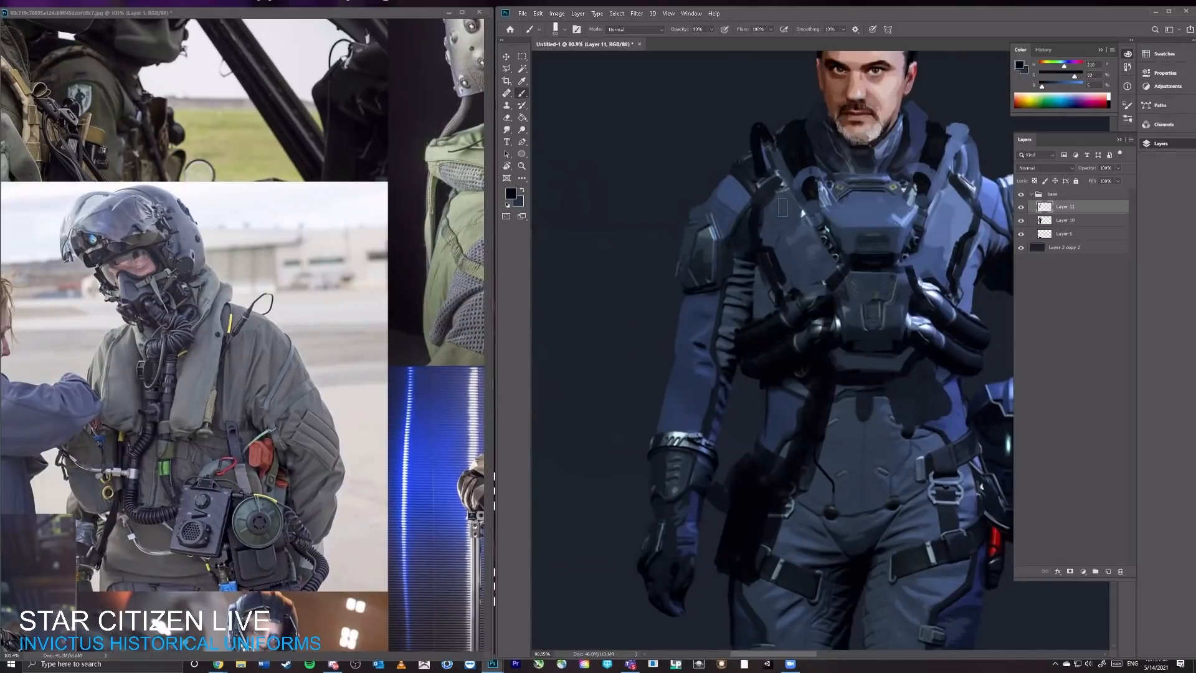
left_click_drag(902, 209, 752, 233)
left_click_drag(645, 310, 687, 277)
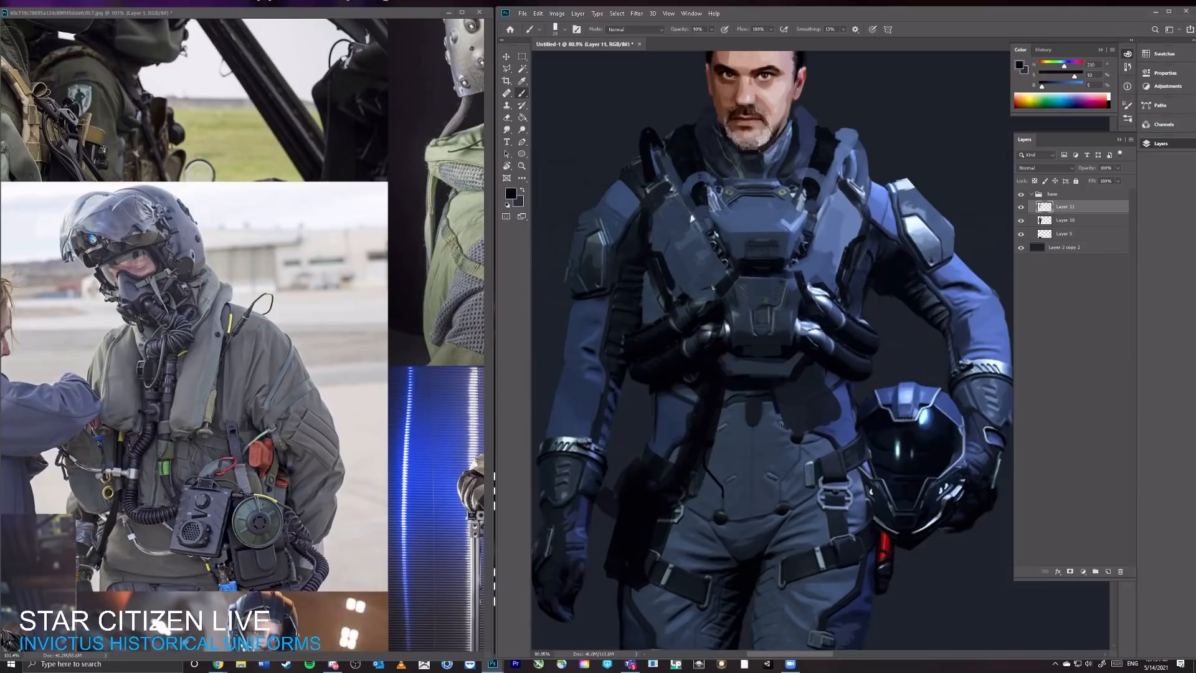
Step: Block in a near-black pouch beneath the chest hoses on each side of the waist, refining the shapes with sampled darks
left_click_drag(805, 437, 835, 425)
left_click_drag(826, 371, 834, 427)
left_click_drag(672, 386, 668, 411)
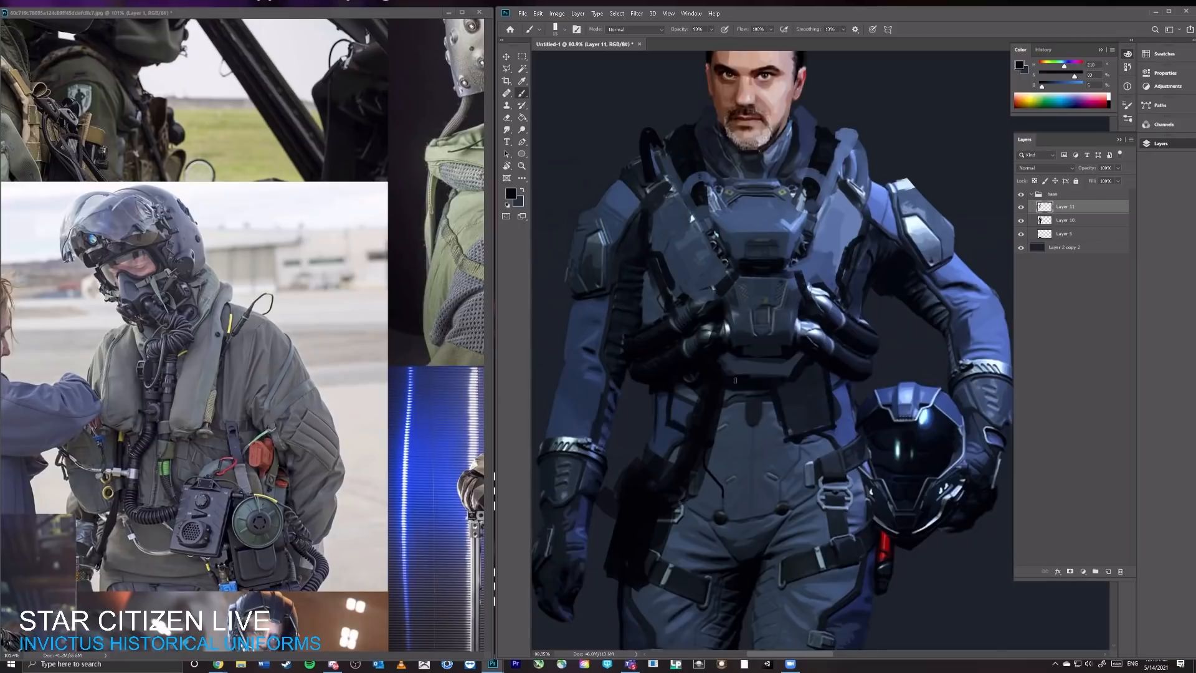
left_click(699, 408, "alt")
mouse_move(680, 411)
left_mouse_down()
mouse_move(685, 391)
mouse_move(680, 422)
mouse_move(692, 396)
mouse_move(697, 410)
left_mouse_up()
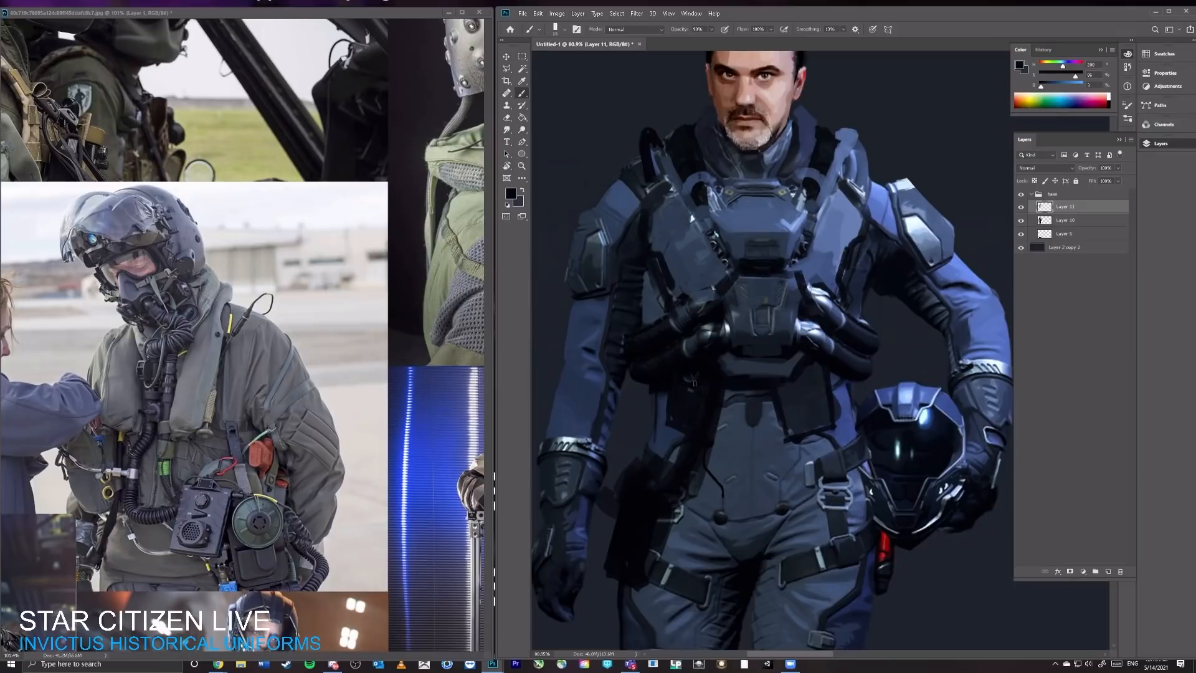
left_click(669, 411, "alt")
mouse_move(777, 392)
left_mouse_down()
mouse_move(790, 436)
mouse_move(816, 438)
left_mouse_up()
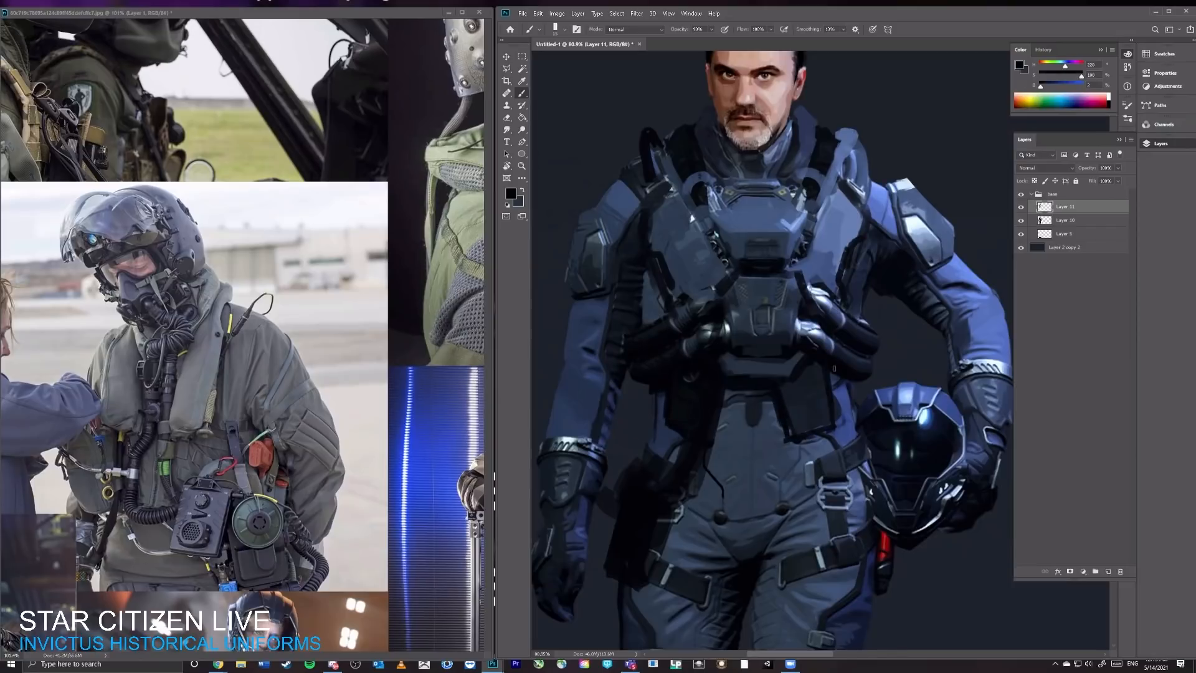
left_click_drag(815, 361, 785, 400)
Step: Sample dark blue-grey from the chest unit and paint an angular plate beneath it, edging its bottom with near-black
mouse_move(870, 353)
left_mouse_down()
mouse_move(754, 367)
mouse_move(853, 364)
left_mouse_up()
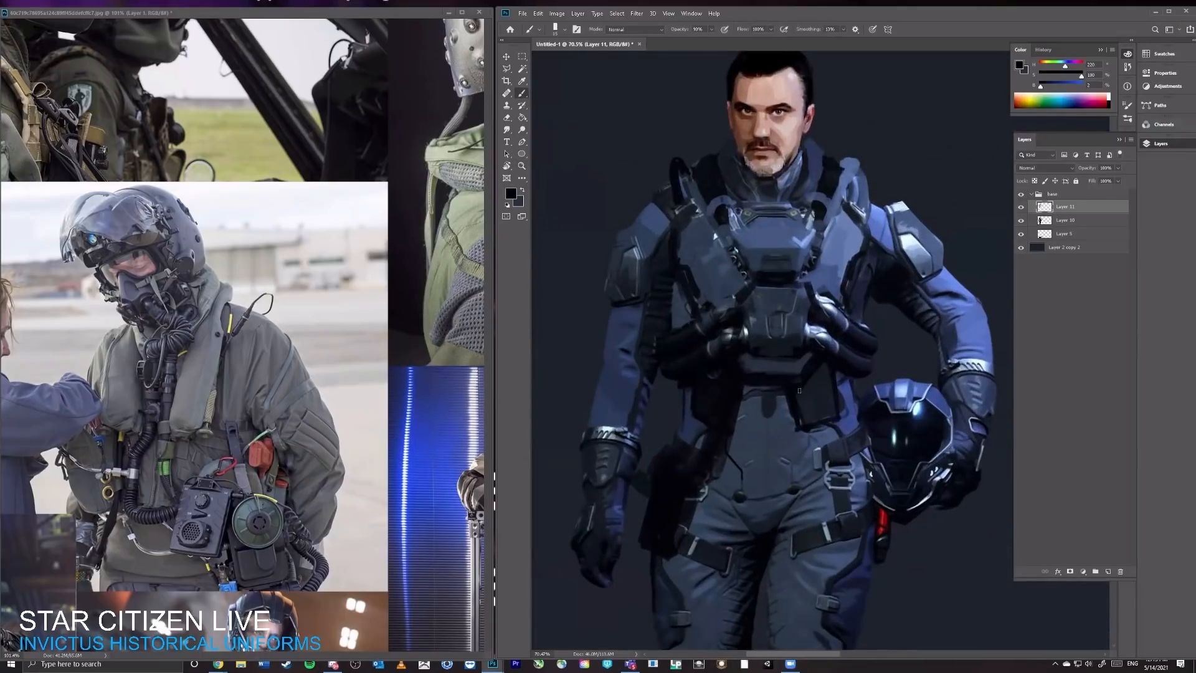
left_click(776, 368, "alt")
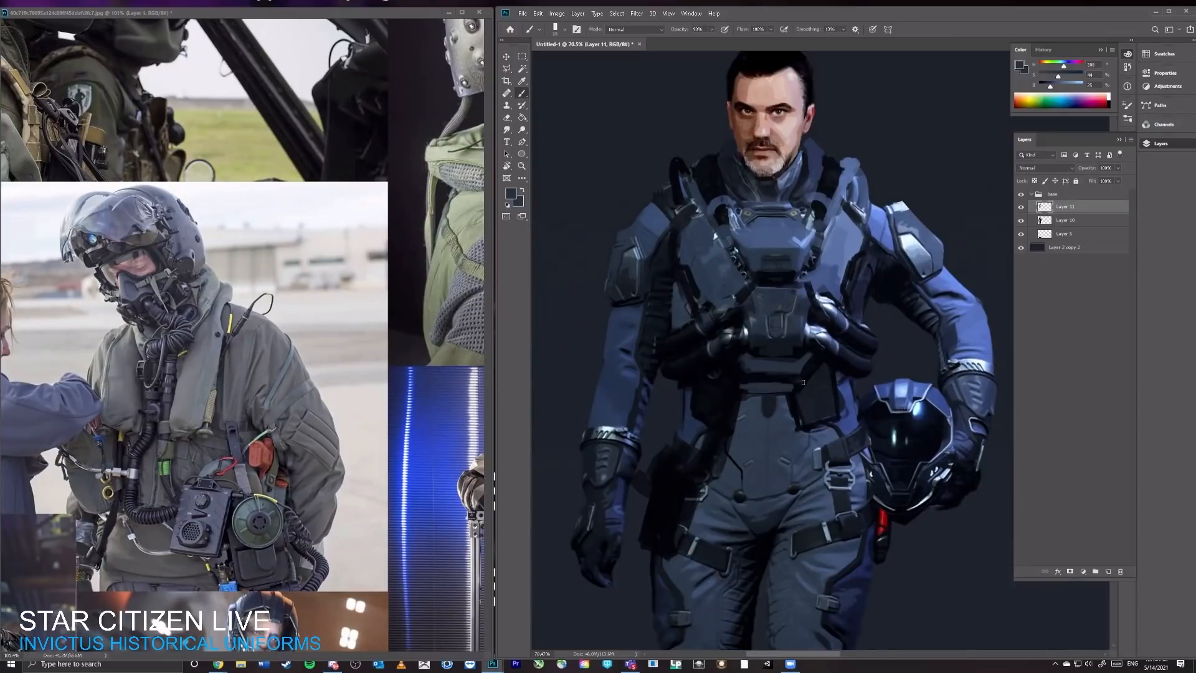
mouse_move(729, 369)
left_mouse_down()
mouse_move(740, 386)
mouse_move(733, 372)
left_mouse_up()
left_click(769, 383, "alt")
left_click_drag(783, 396, 743, 397)
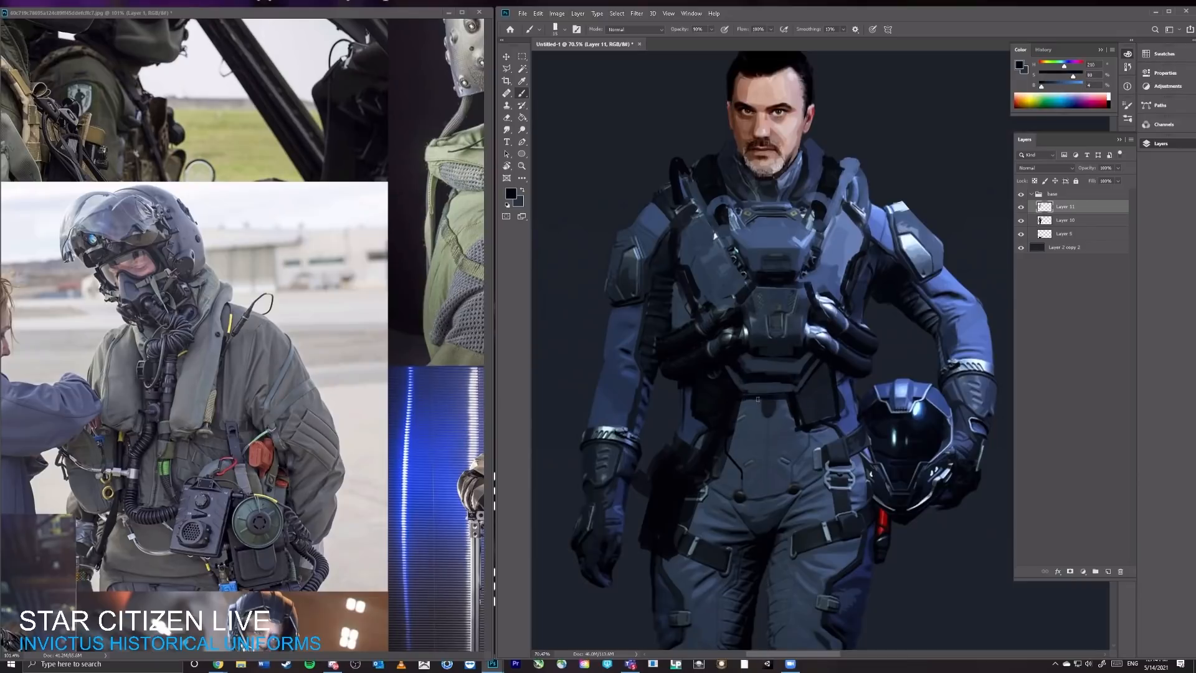
Step: Paint thin near-black strap lines around both sleeves below the shoulder pads
mouse_move(854, 317)
left_mouse_down()
mouse_move(800, 319)
mouse_move(860, 317)
left_mouse_up()
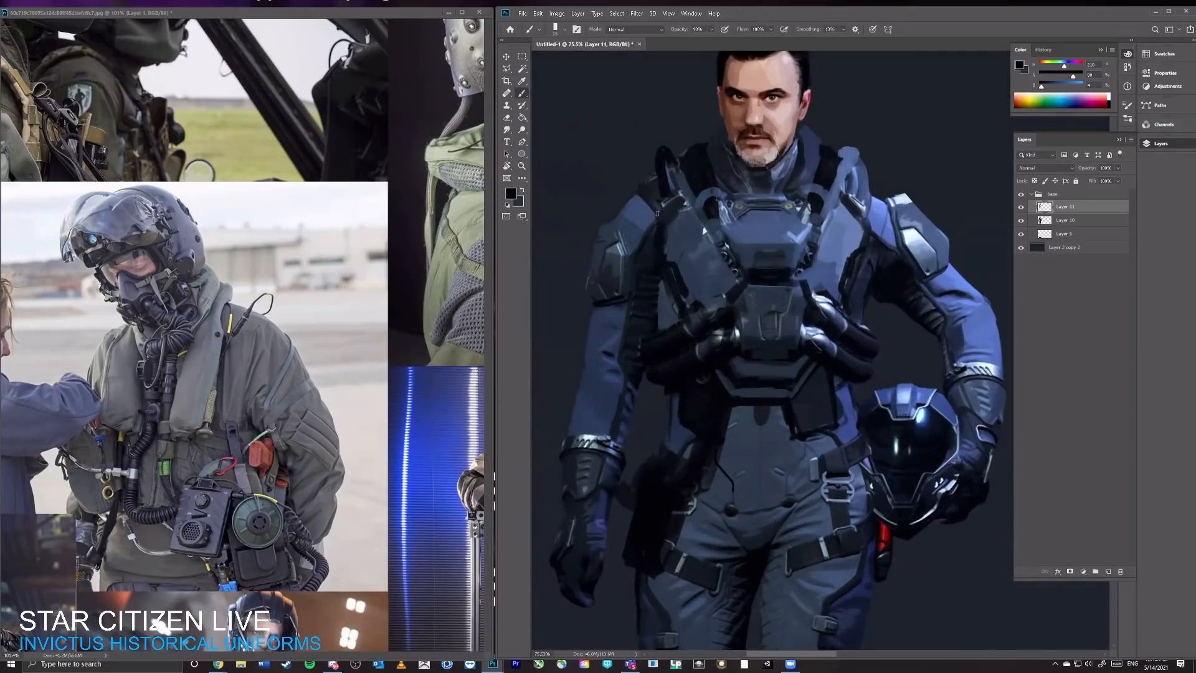
left_click_drag(656, 213, 668, 203)
left_click_drag(901, 190, 877, 191)
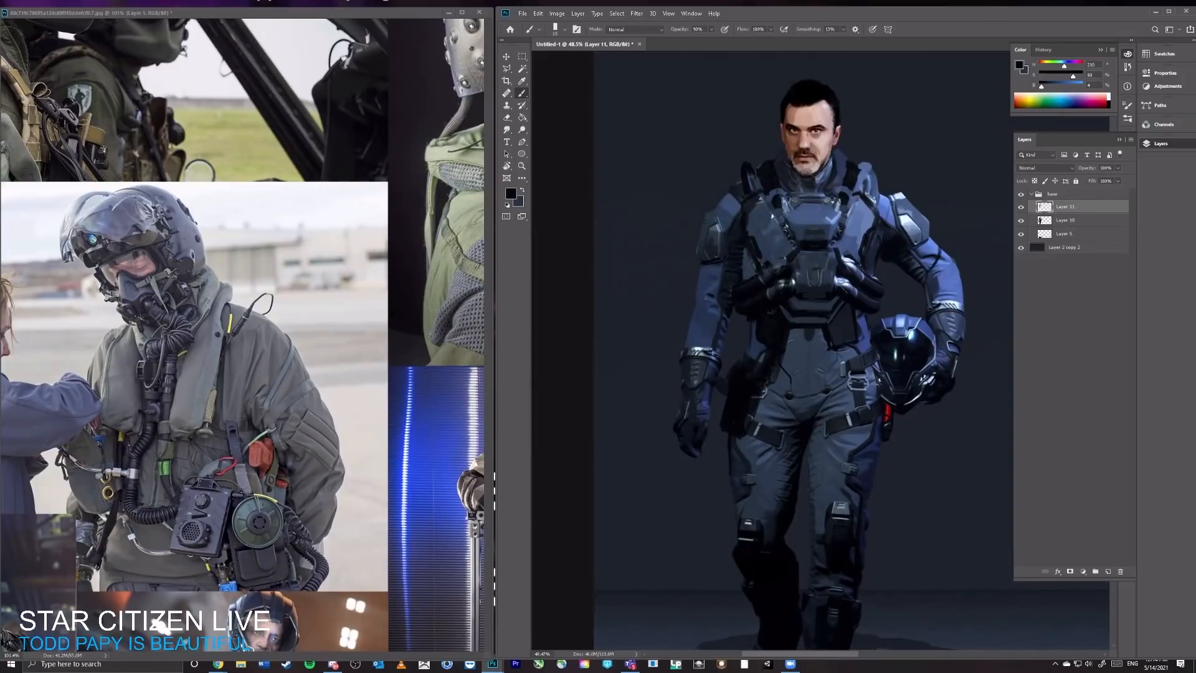
mouse_move(934, 361)
left_mouse_down()
mouse_move(916, 362)
mouse_move(958, 363)
left_mouse_up()
left_click_drag(786, 423, 811, 339)
left_click_drag(812, 241, 806, 338)
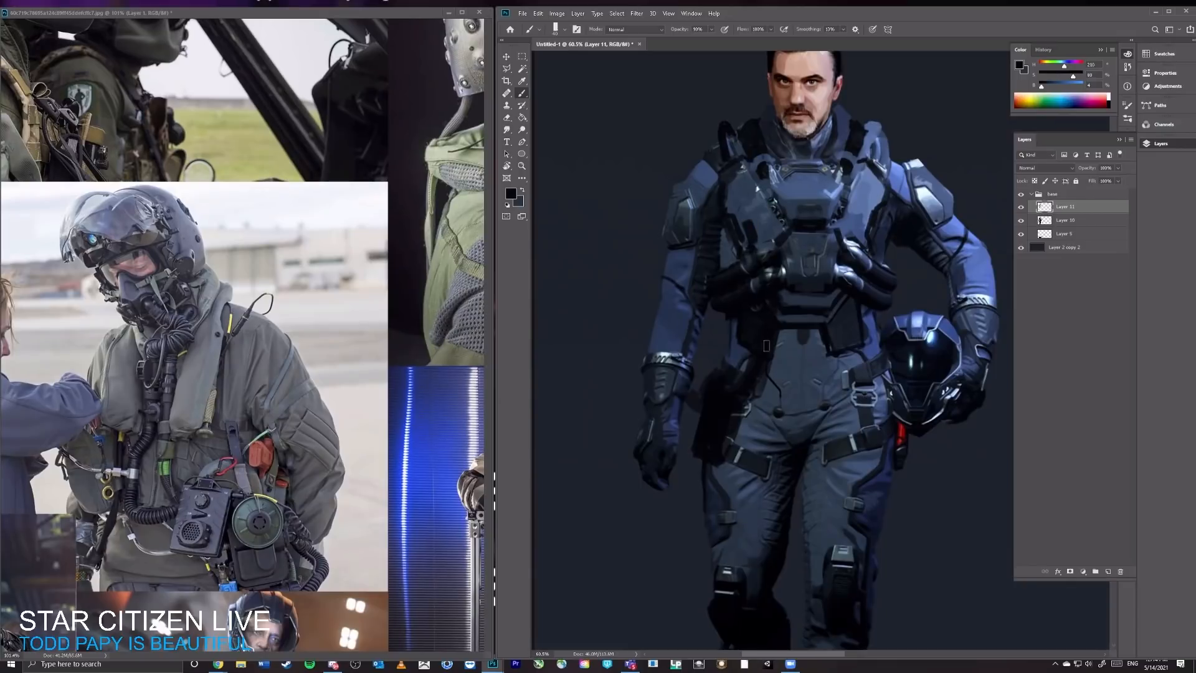
Step: Sample grey tones and paint light fittings on both sides of the lower chest unit, shading around them with sampled darks
left_click(777, 271, "alt")
left_click(769, 297, "alt")
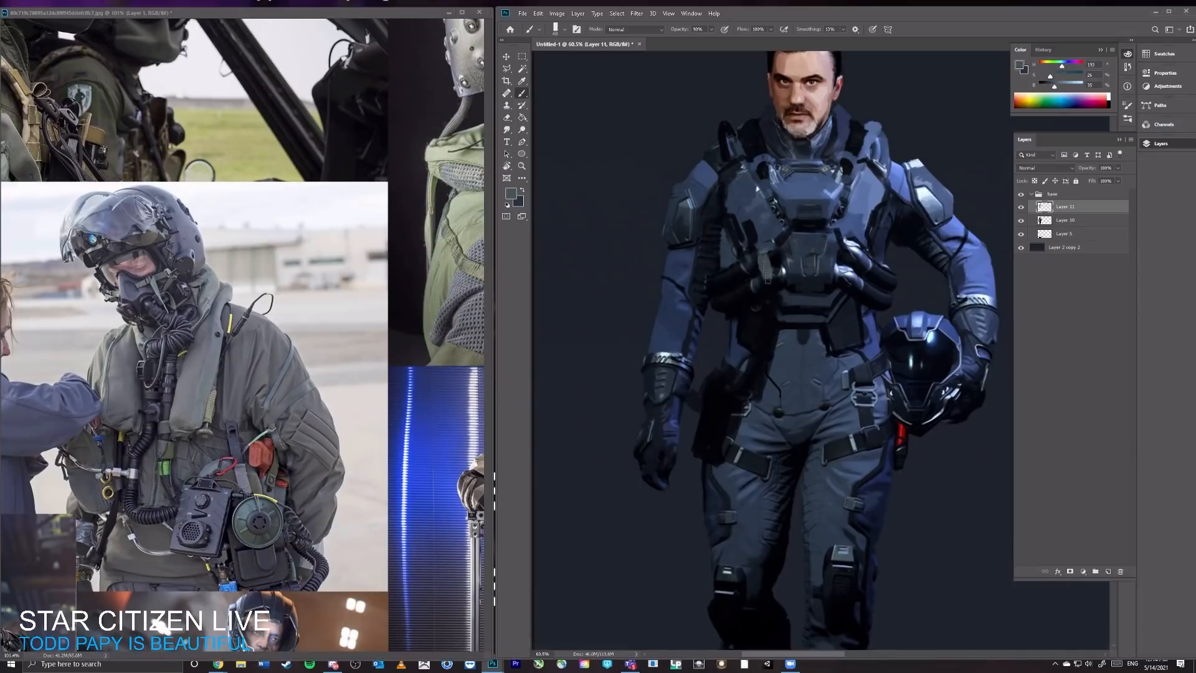
left_click_drag(767, 278, 771, 254)
left_click_drag(855, 257, 858, 270)
left_click(859, 250, "alt")
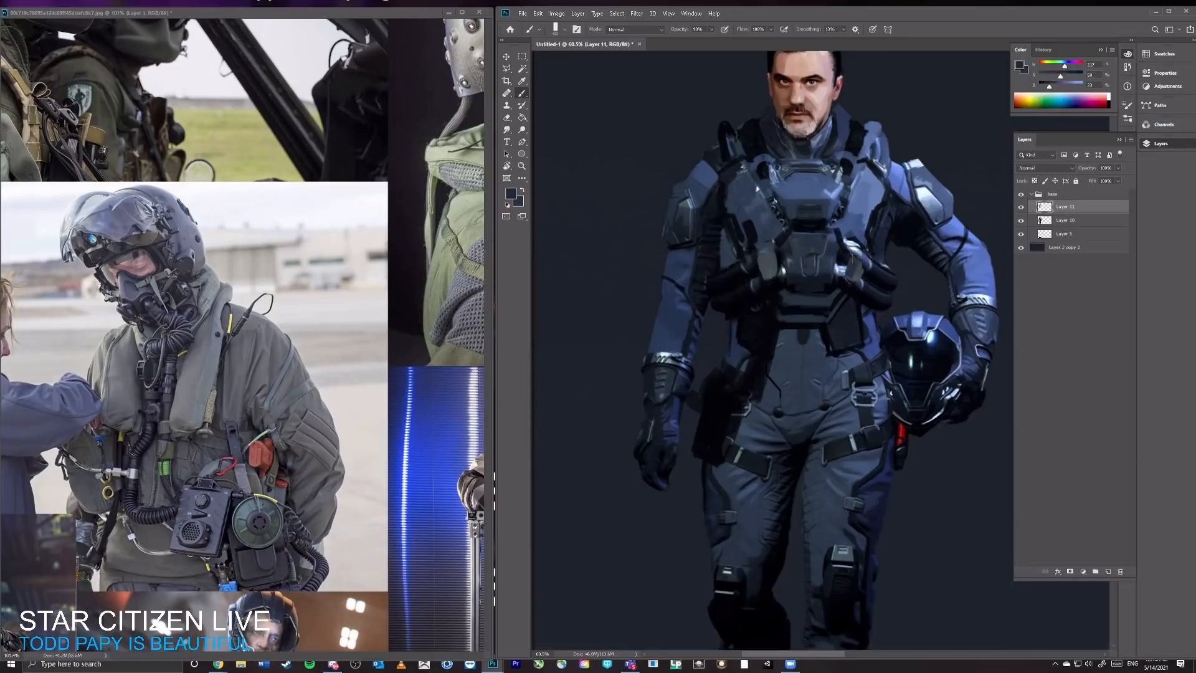
left_click(744, 292, "alt")
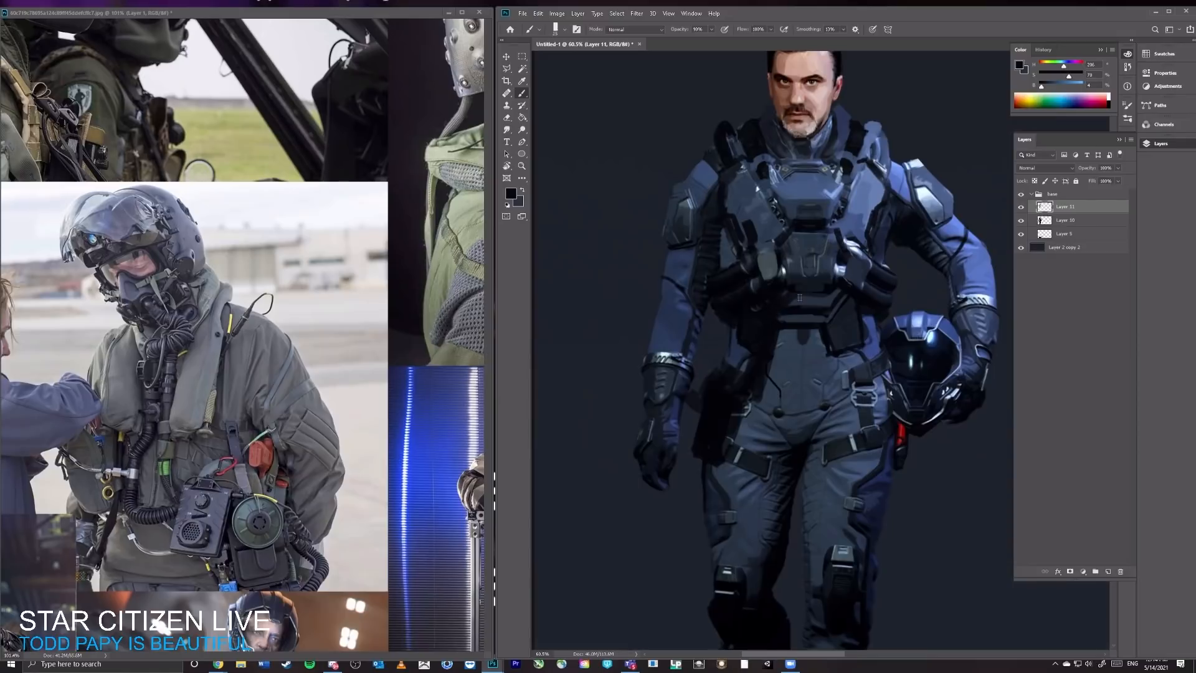
Step: Block in a near-black round canister and pouch on the helmet-side hip, covering the thigh strap's end and the red handle
scroll(815, 291, "down", 5)
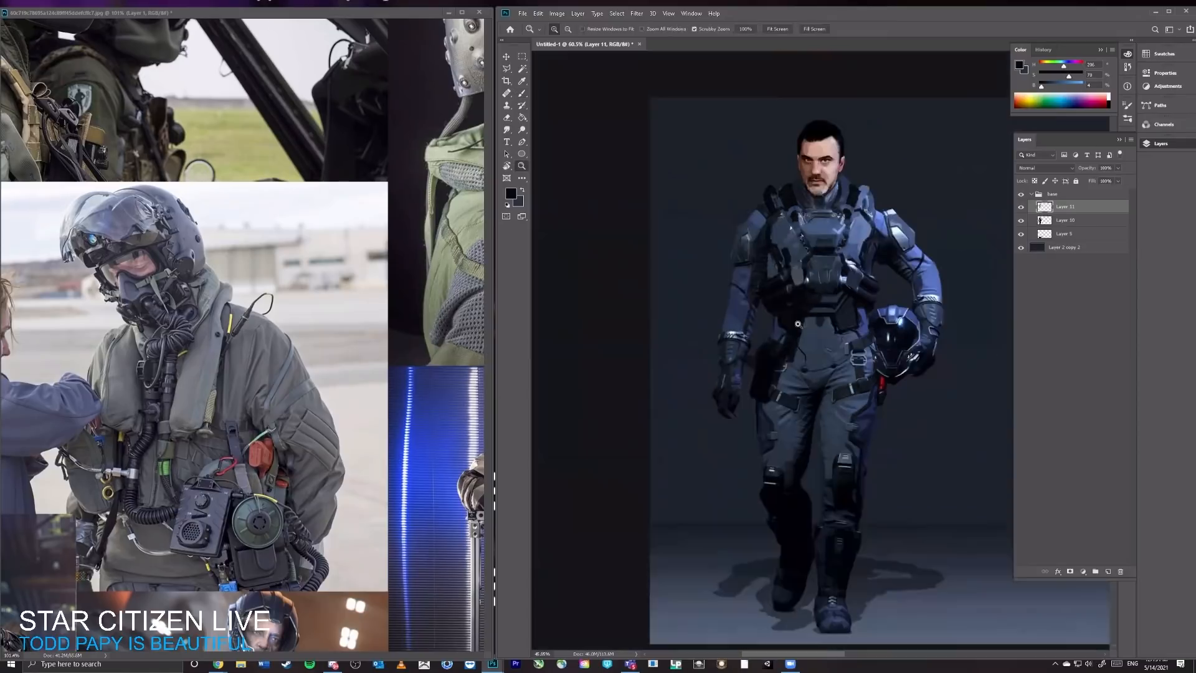
scroll(814, 292, "up", 6)
mouse_move(810, 434)
left_mouse_down()
mouse_move(800, 302)
mouse_move(825, 368)
left_mouse_up()
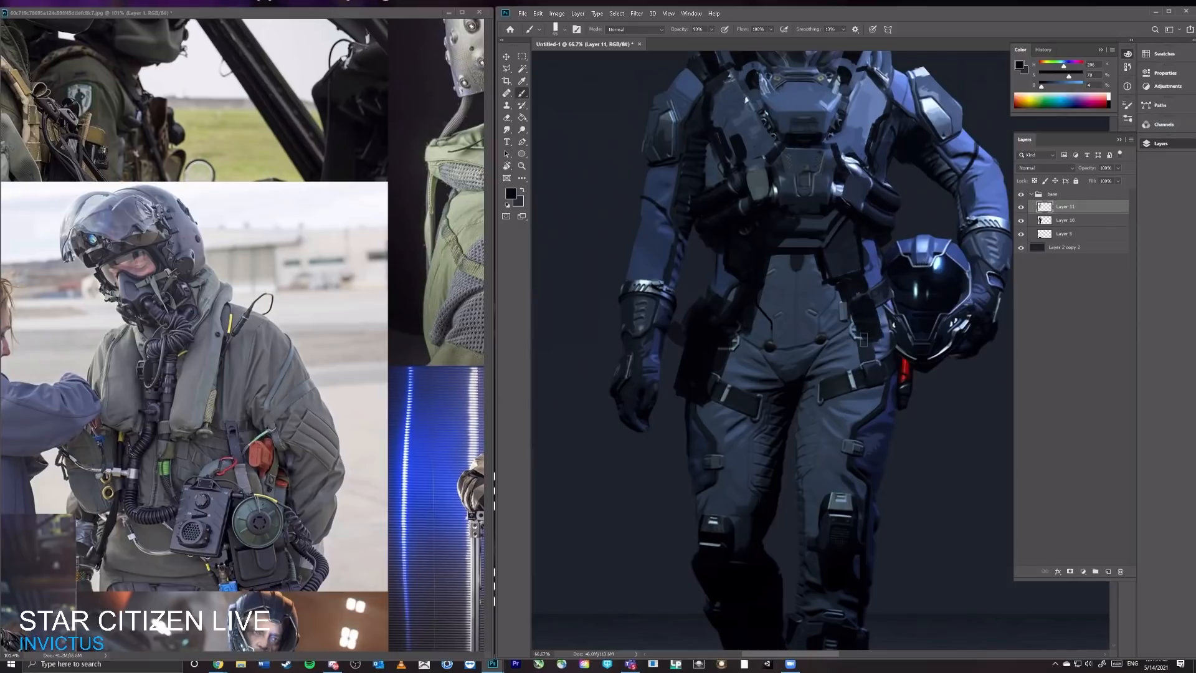
mouse_move(854, 369)
left_mouse_down()
mouse_move(848, 380)
mouse_move(862, 356)
mouse_move(848, 383)
mouse_move(884, 352)
mouse_move(897, 414)
mouse_move(902, 366)
mouse_move(897, 413)
left_mouse_up()
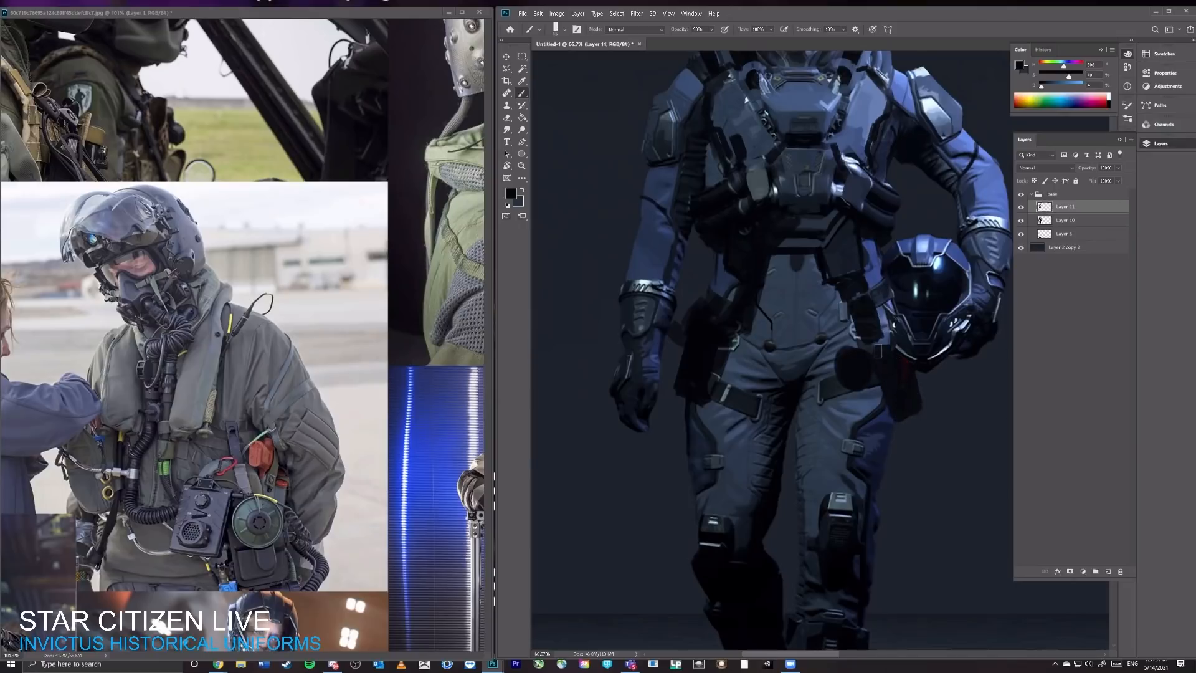
left_click_drag(878, 351, 874, 344)
Step: Detail the round hip canister with sampled dark blue and a grey taken from the round dial in the pilot reference
left_click(850, 277, "alt")
mouse_move(884, 357)
left_mouse_down()
mouse_move(897, 399)
mouse_move(906, 374)
mouse_move(915, 401)
mouse_move(905, 375)
mouse_move(856, 356)
left_mouse_up()
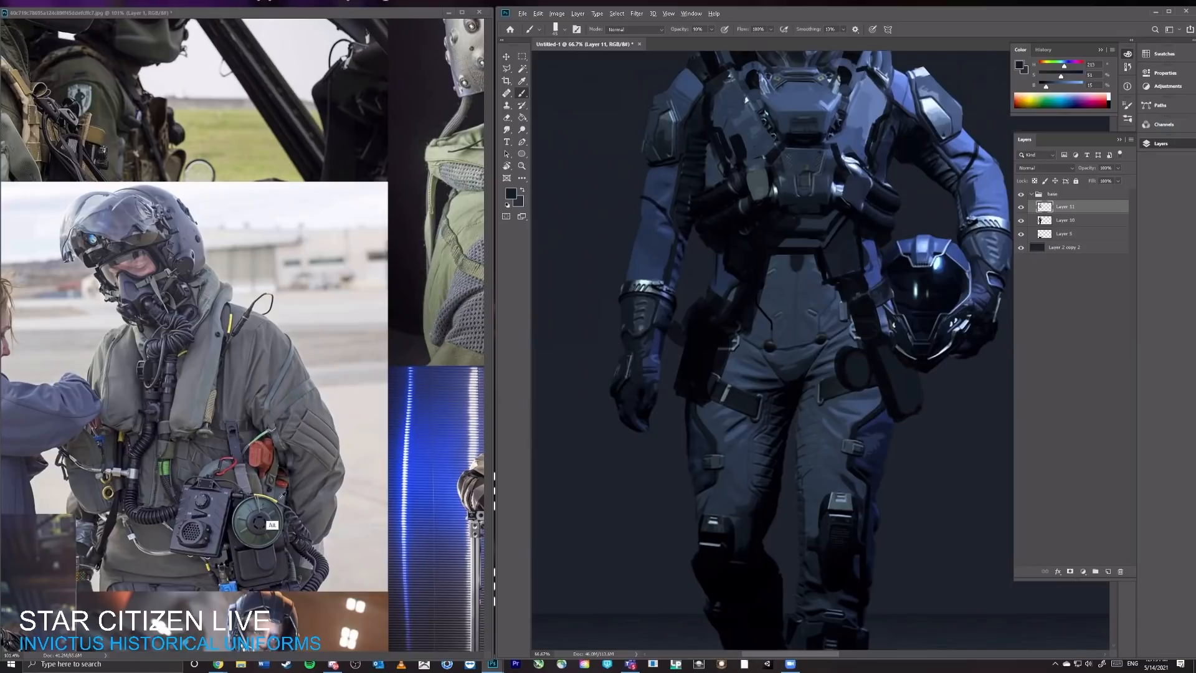
left_click(244, 537, "alt")
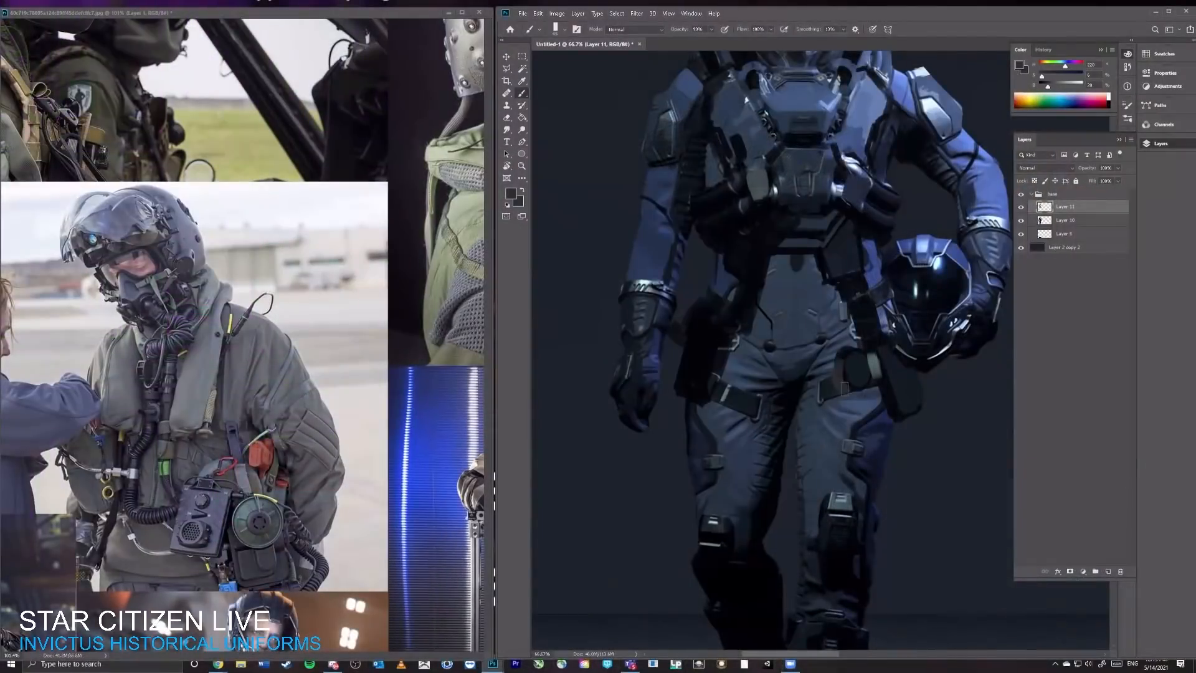
Step: Compare the full figure with and without the painted detail layer
key("ctrl+space")
mouse_move(873, 320)
left_mouse_down()
mouse_move(817, 321)
mouse_move(831, 300)
mouse_move(873, 299)
left_mouse_up()
key("ctrl+space")
key("space")
left_click_drag(1011, 224, 929, 257)
left_click(1020, 209)
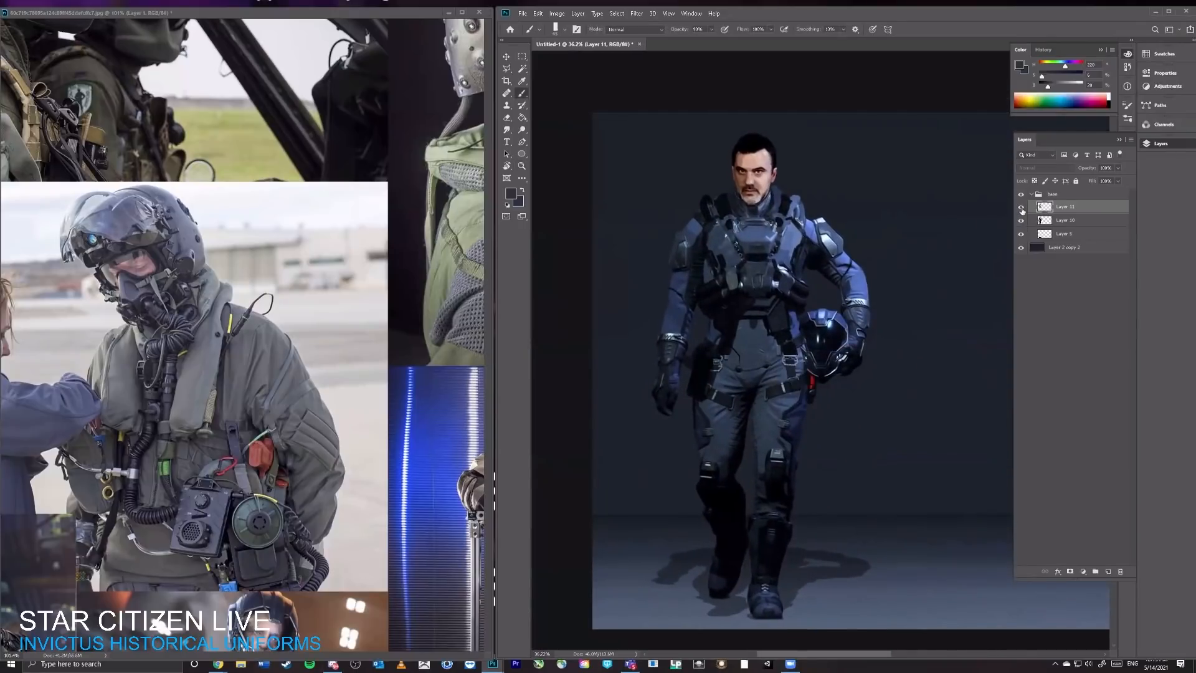
left_click(1020, 209)
left_click(1020, 209)
left_click(1020, 208)
Step: Try a near-black stroke down the helmet-arm side of the vest
key("ctrl+space")
left_click_drag(939, 274, 957, 275)
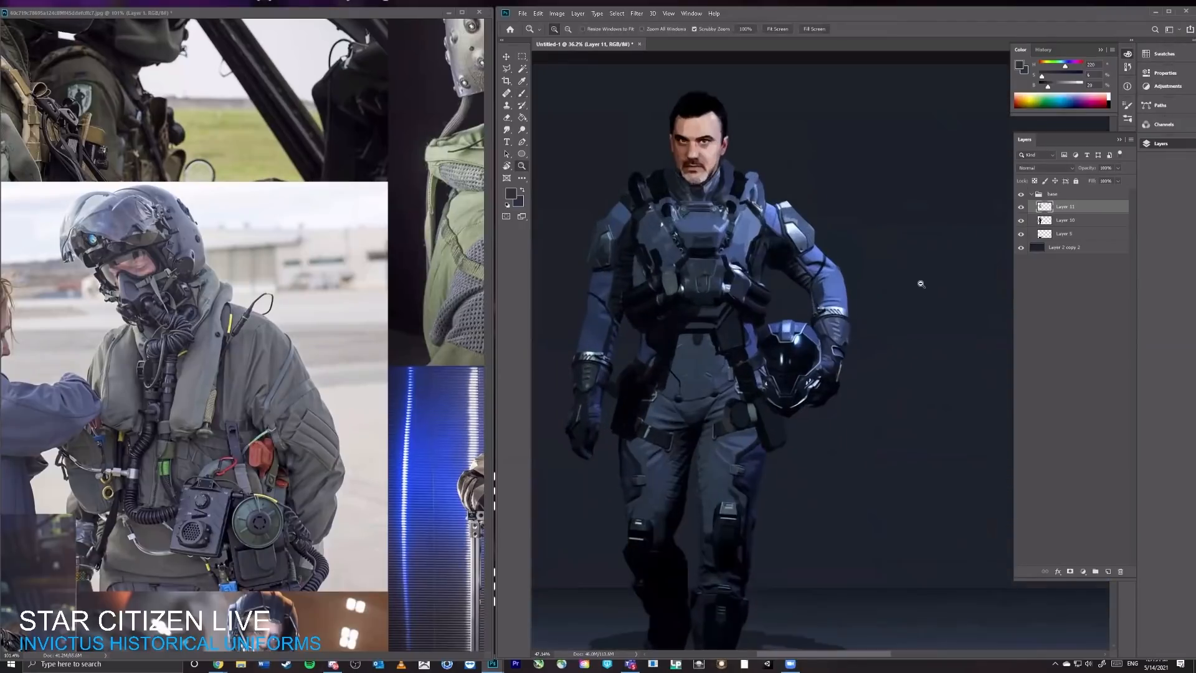
key("space")
left_click_drag(708, 298, 791, 316)
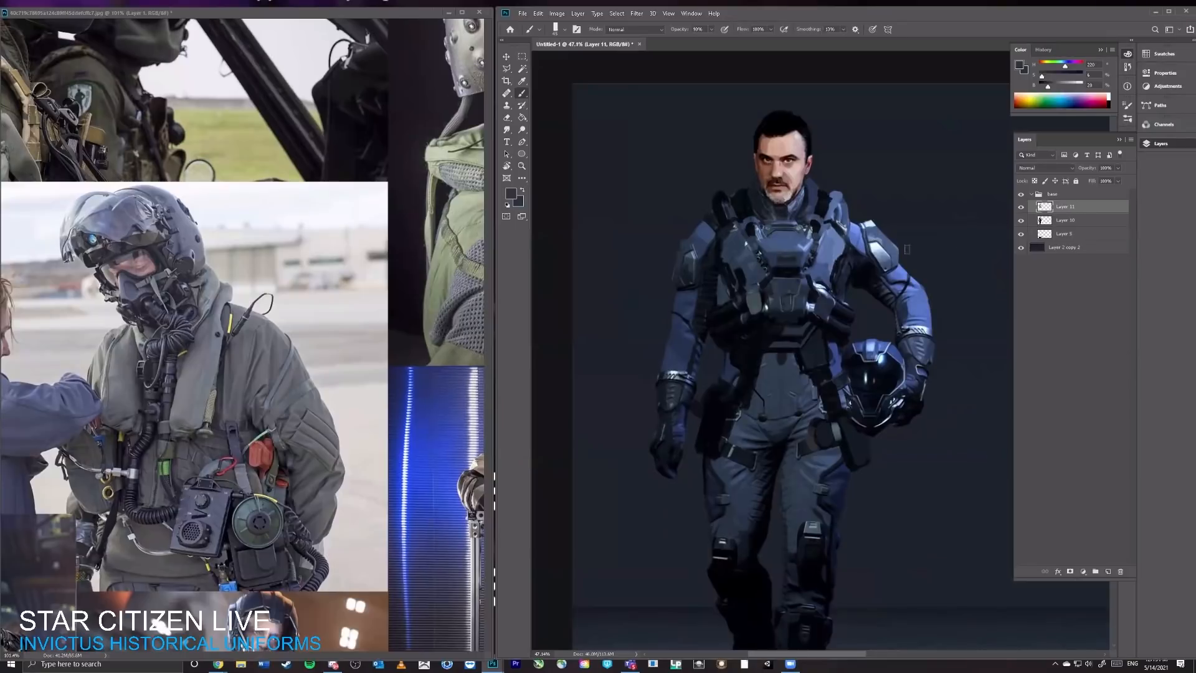
left_click(751, 222, "alt")
left_click_drag(840, 235, 819, 279)
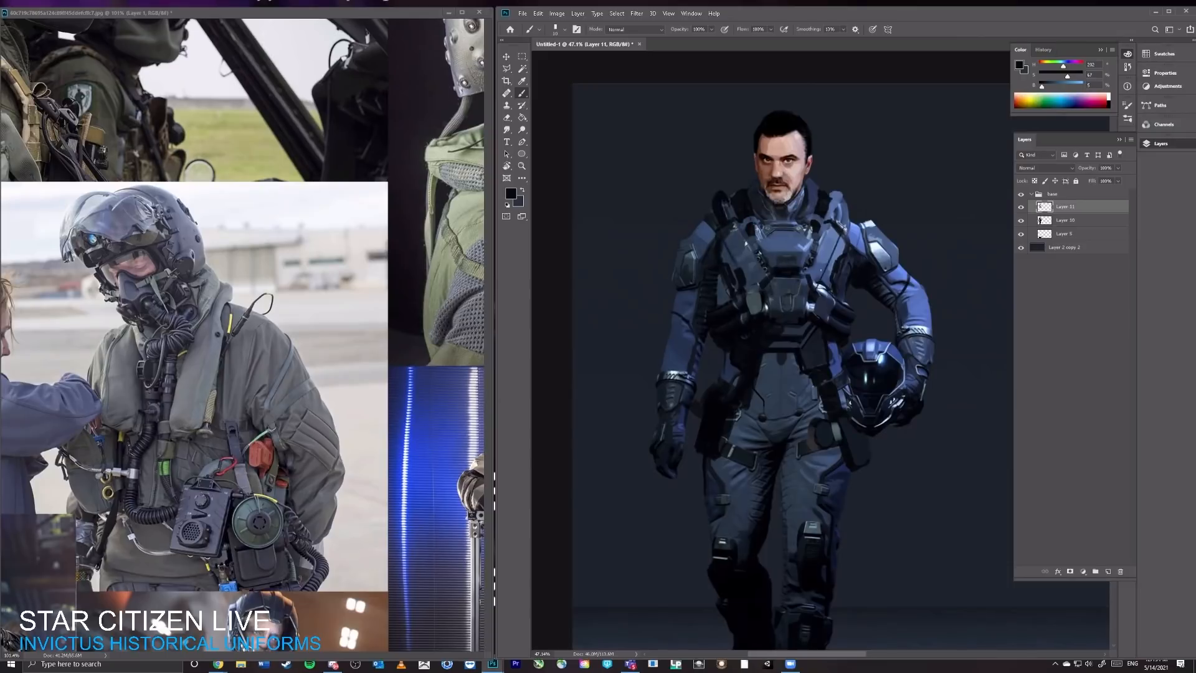
key("ctrl+z")
Step: Darken the outer edges of both thighs with near-black and dark blue-grey sampled from the trousers
left_click_drag(807, 447, 809, 371)
left_click(809, 371, "alt")
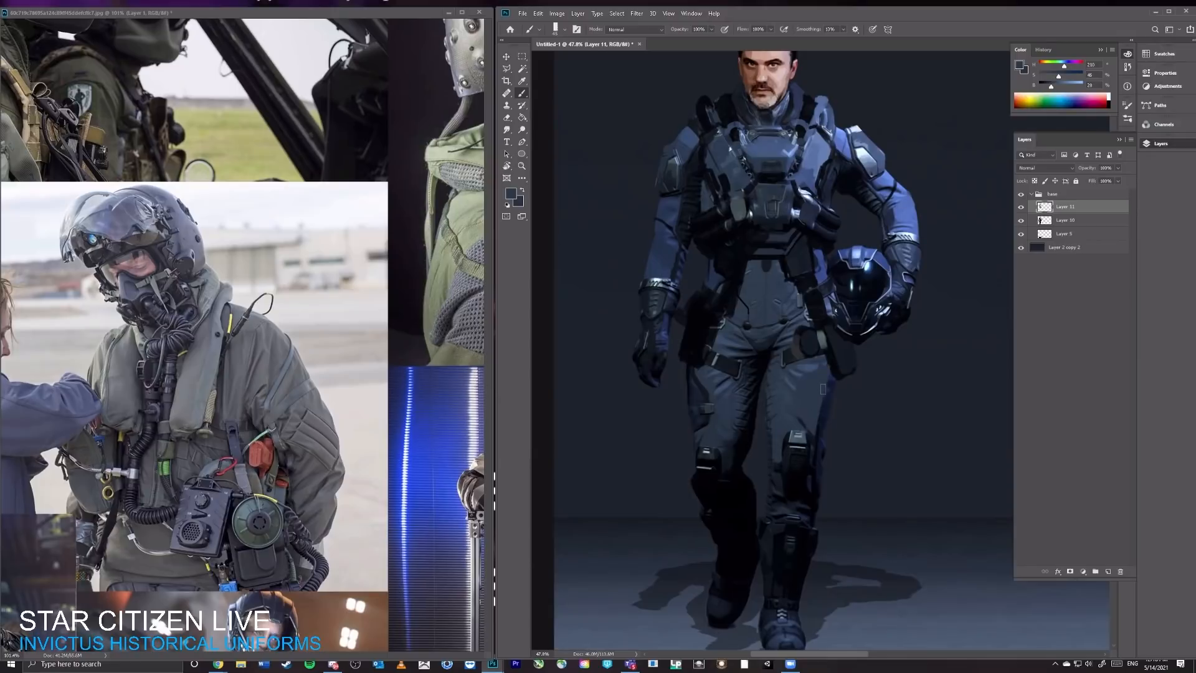
left_click(815, 451, "alt")
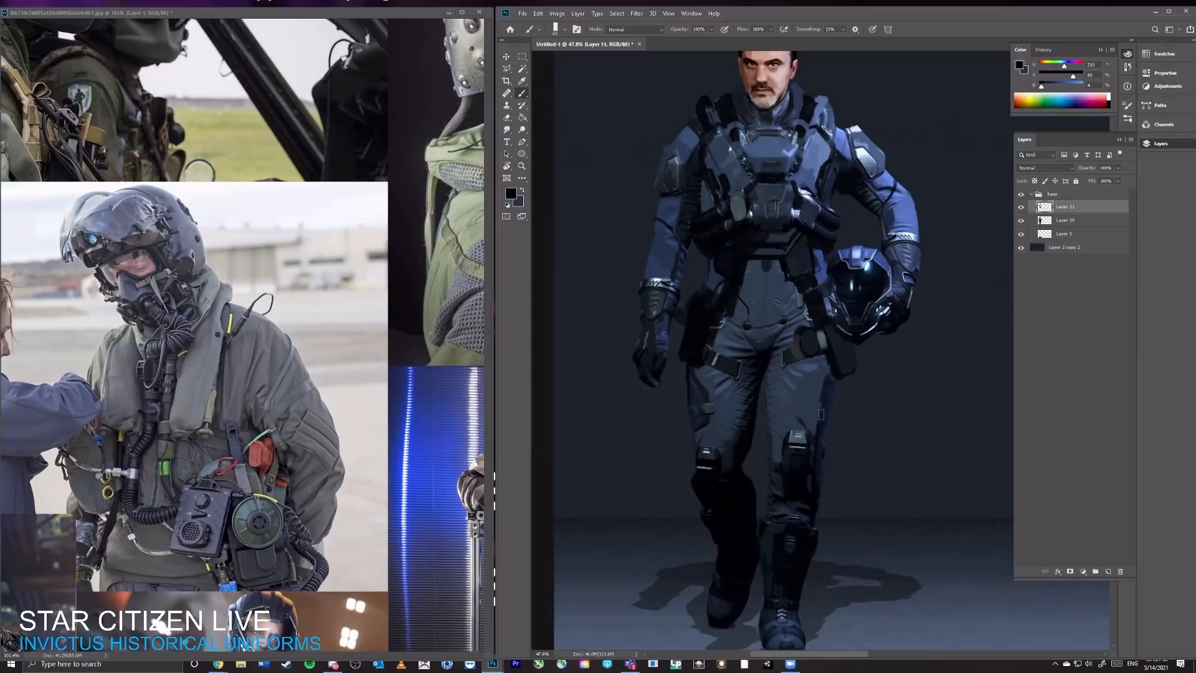
left_click(713, 385, "alt")
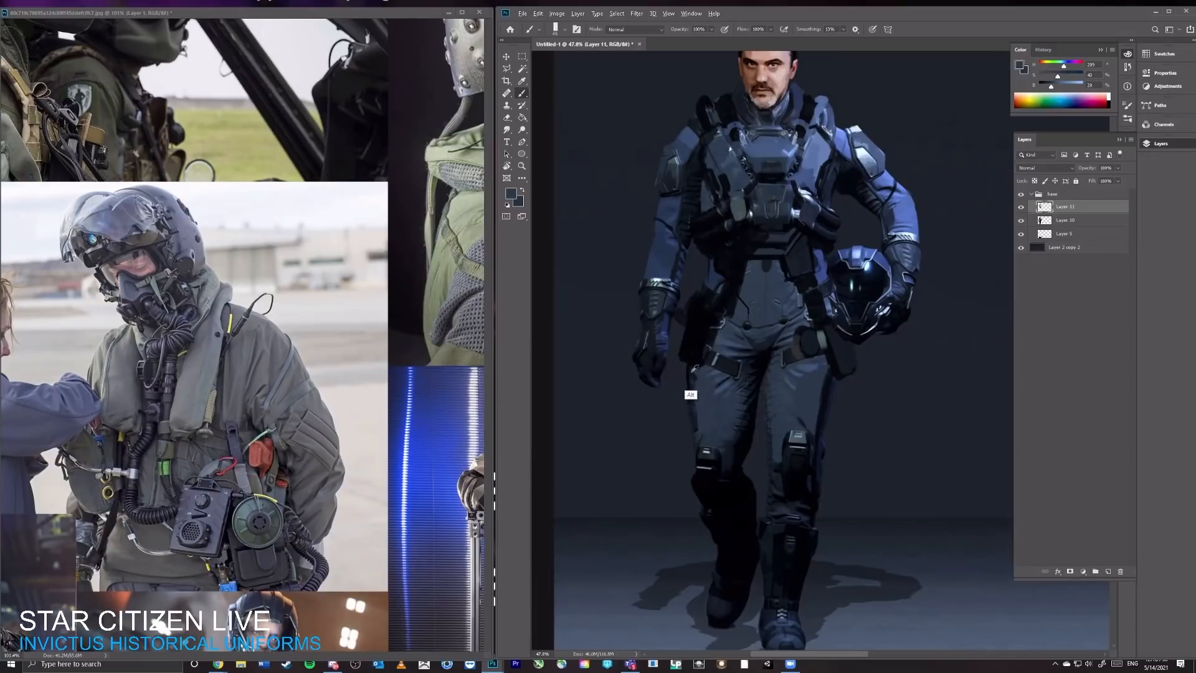
left_click(694, 370, "alt")
Step: Paint out the seams over the lower abdomen and hips with dark blue-grey sampled from the suit
left_click(707, 393, "alt")
left_click(758, 309, "alt")
left_click_drag(860, 227, 870, 264)
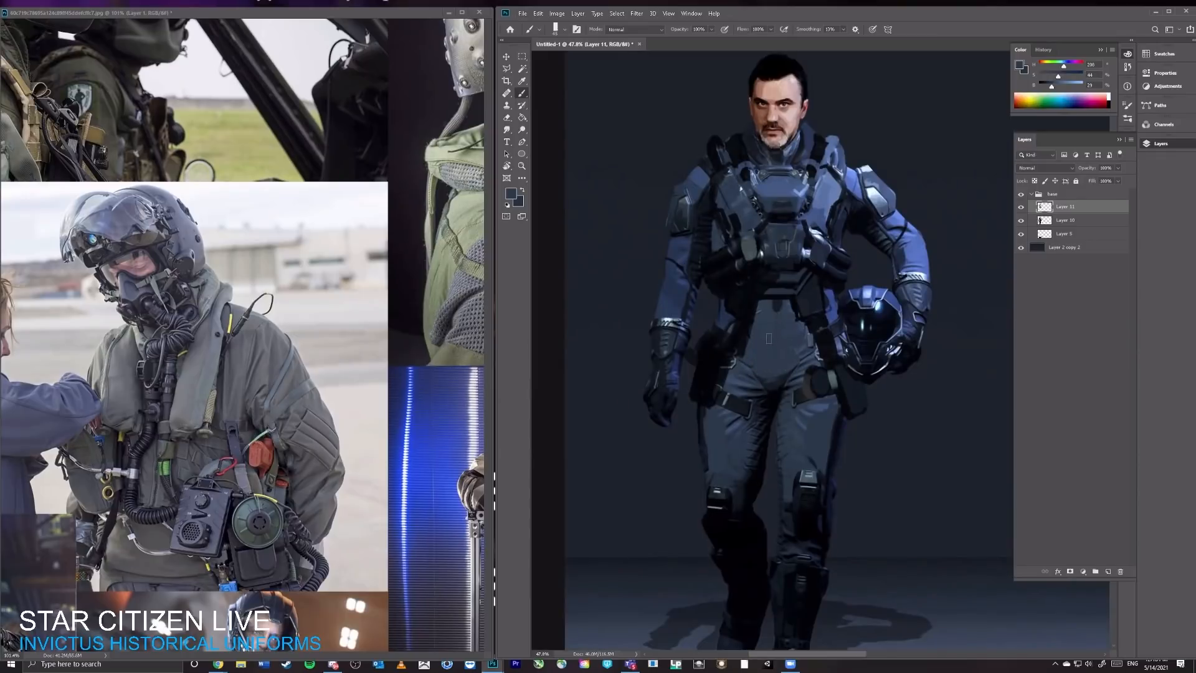
left_click(747, 341, "alt")
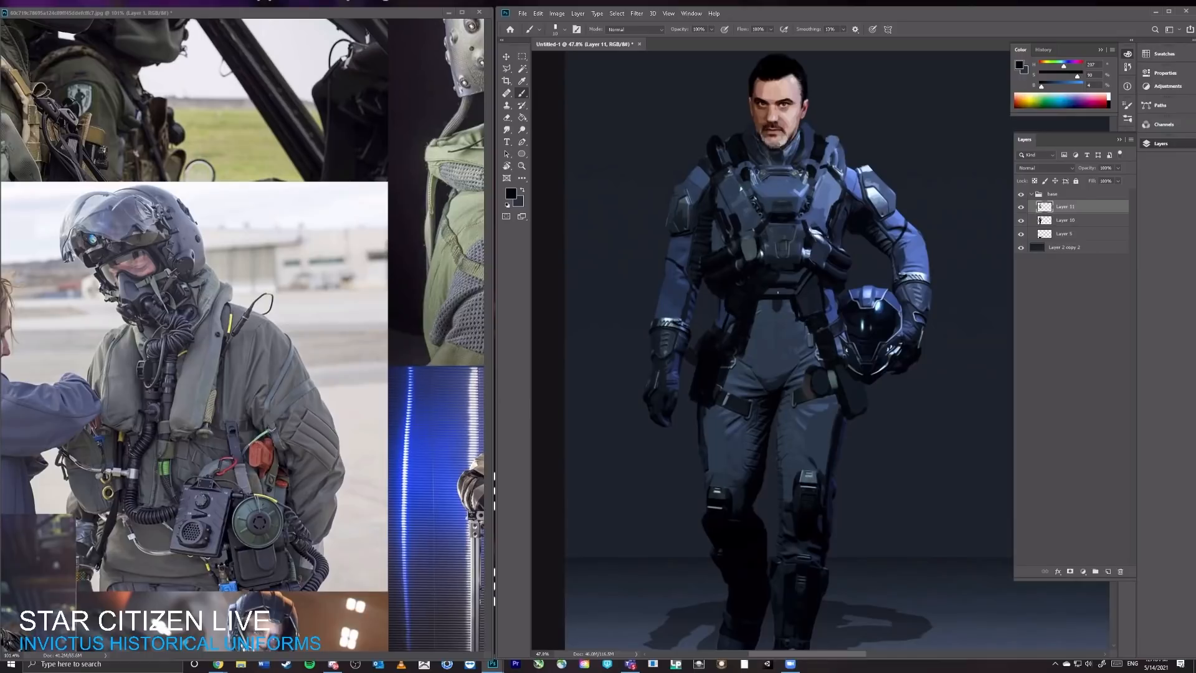
Step: Swap to near-black and deepen the shadow between the vest and the helmet-side arm
key("x")
left_click_drag(842, 230, 854, 238)
left_click(843, 232, "alt")
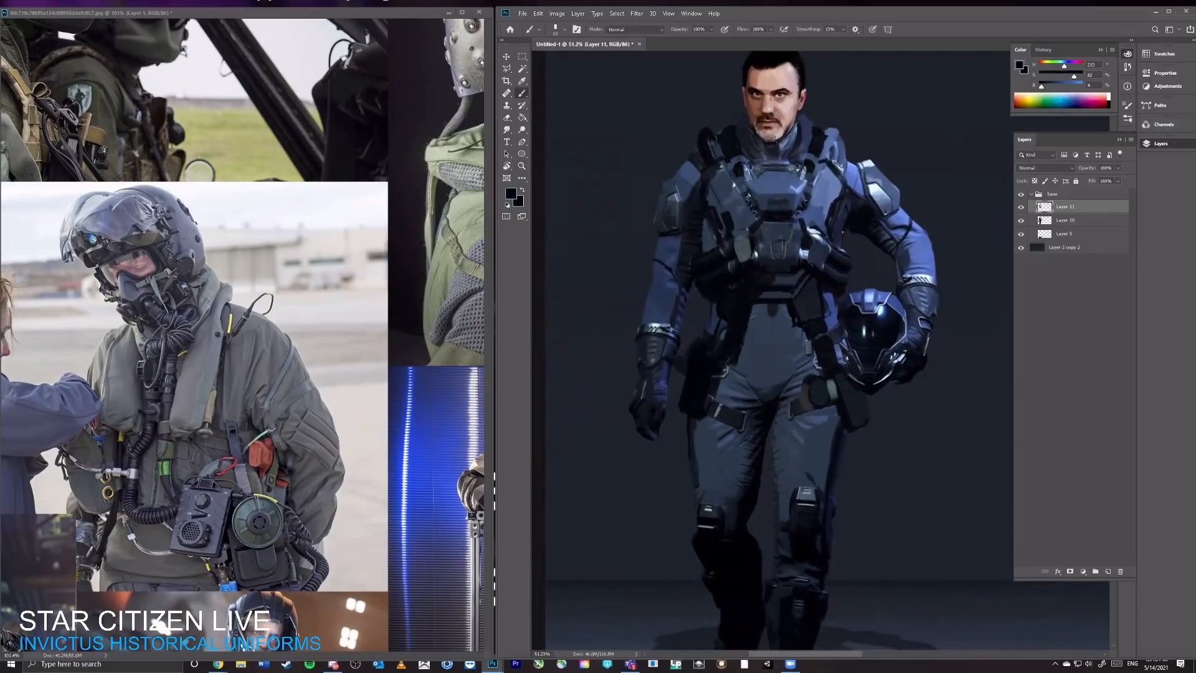
left_click_drag(840, 236, 841, 249)
Step: Rework the helmet's brow and visor with sampled blue, dark navy and near-black
left_click(864, 297, "alt")
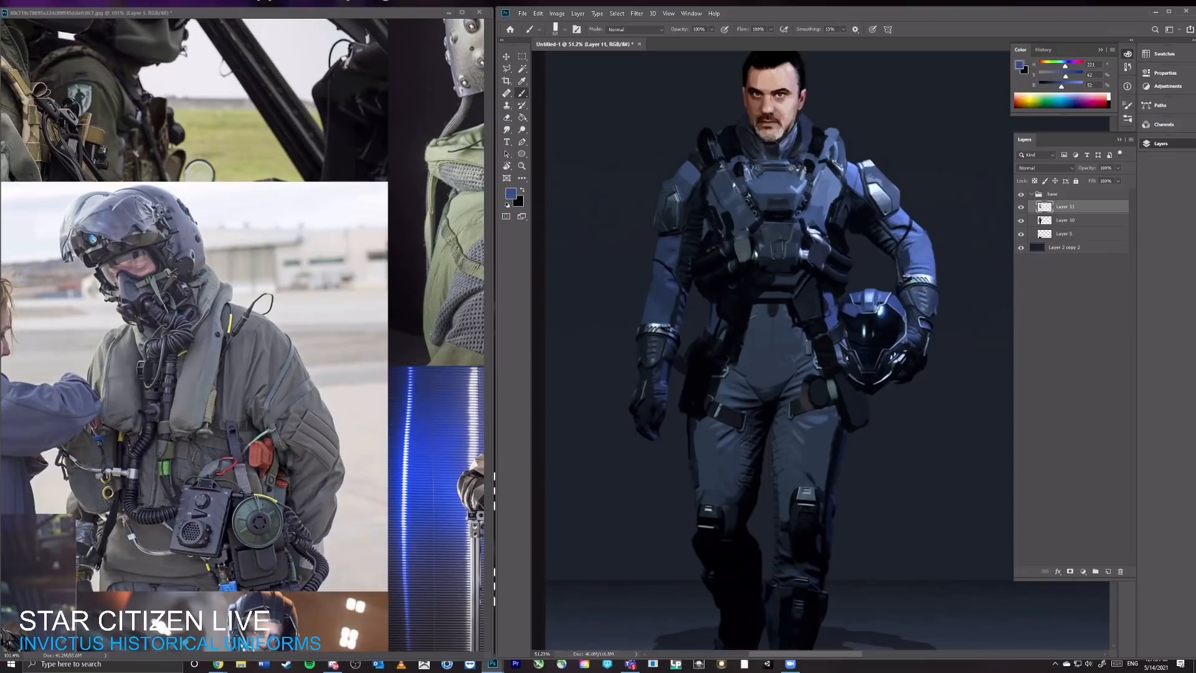
left_click(850, 306, "alt")
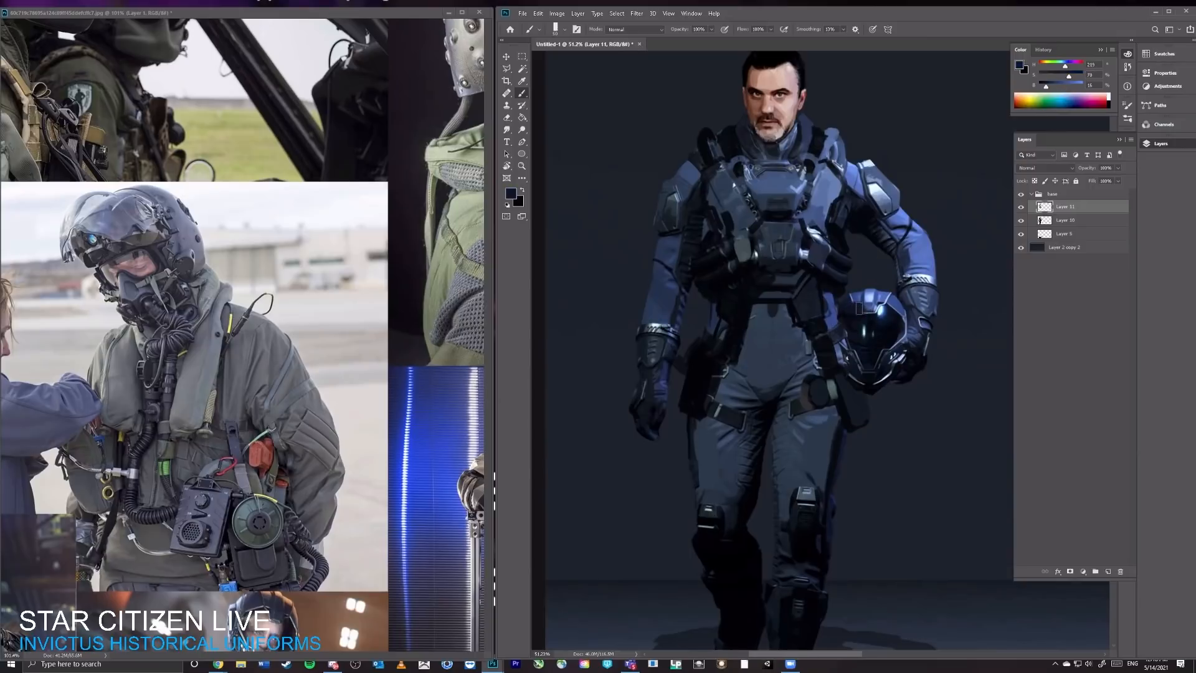
left_click(867, 307, "alt")
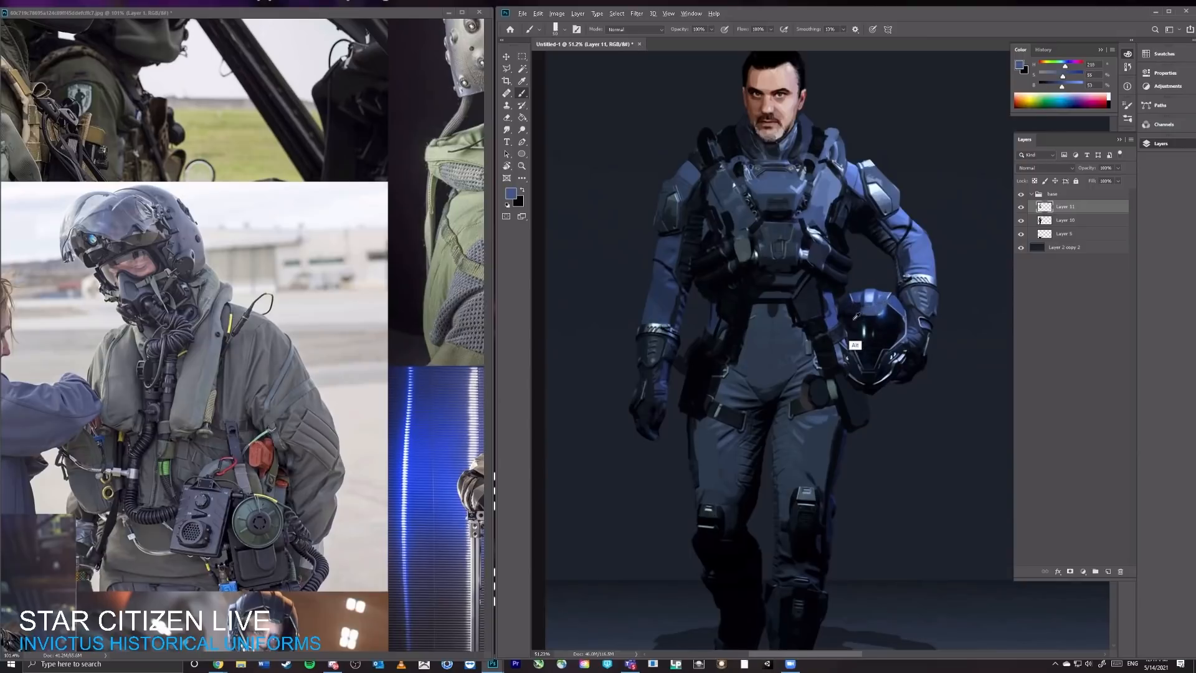
left_click(842, 236, "alt")
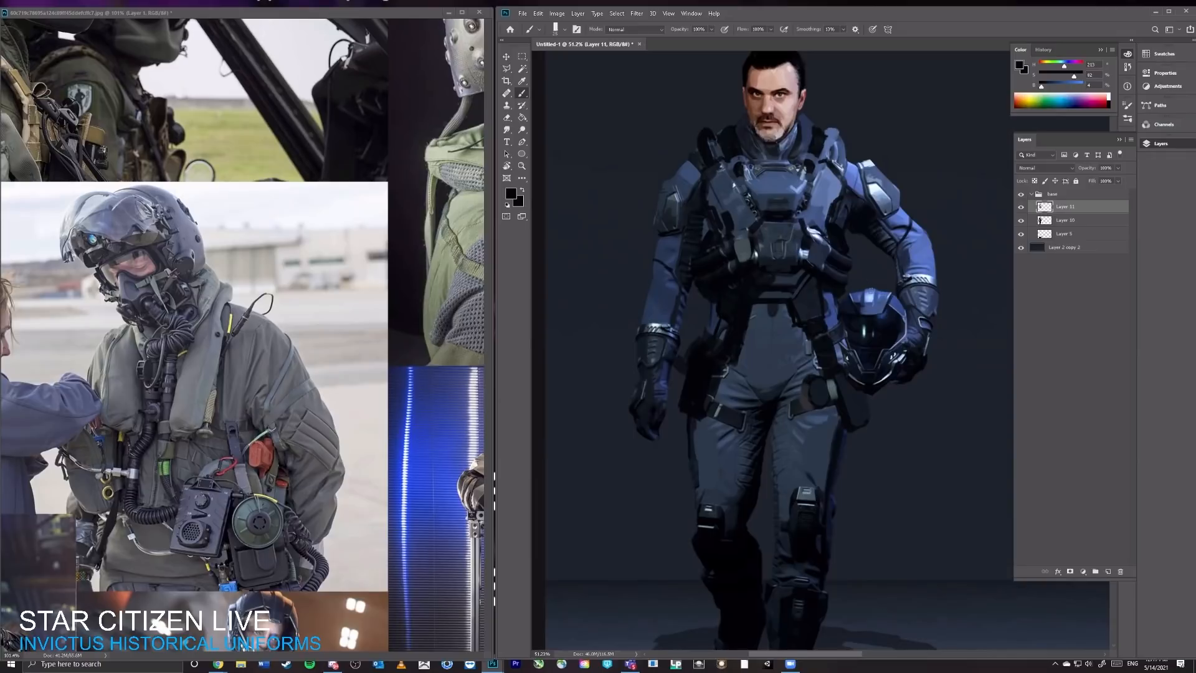
Step: Build up a rounder helmet crown with blue sampled from the shell
left_click(860, 297, "alt")
left_click(868, 286, "alt")
left_click(879, 289, "alt")
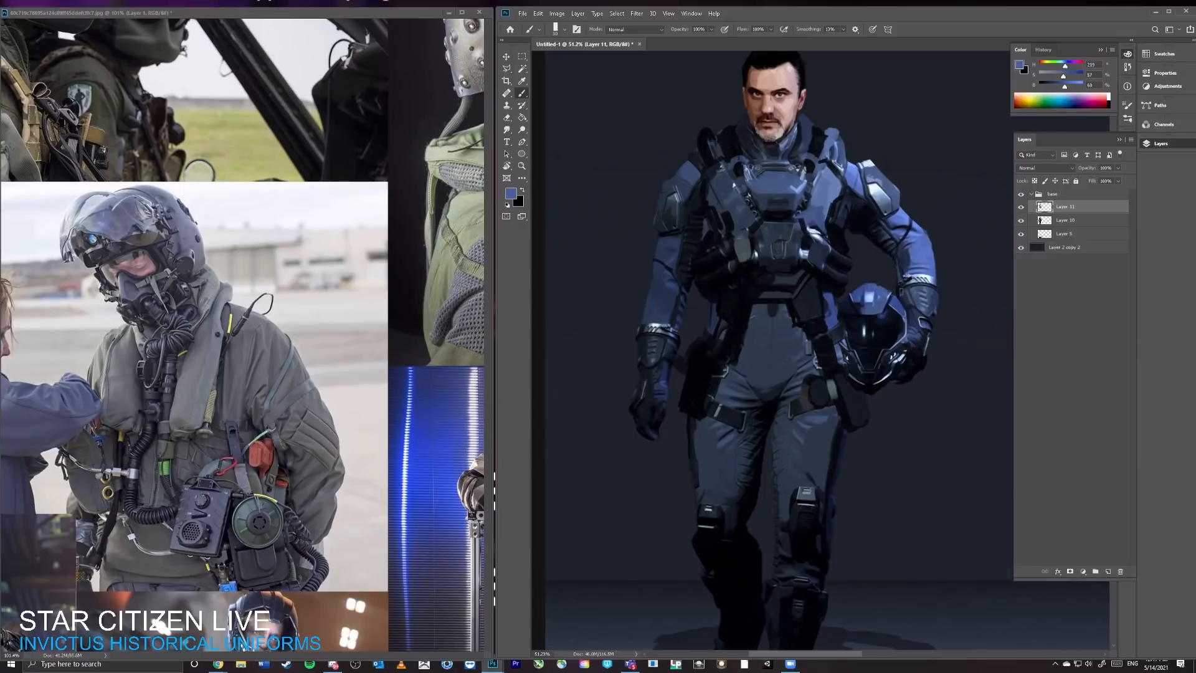
left_click(901, 332, "alt")
Step: Paint the blue side rim of the helmet and darken the visor's edges with dark navy and near-black
left_click_drag(902, 339, 902, 314)
left_click(847, 313, "alt")
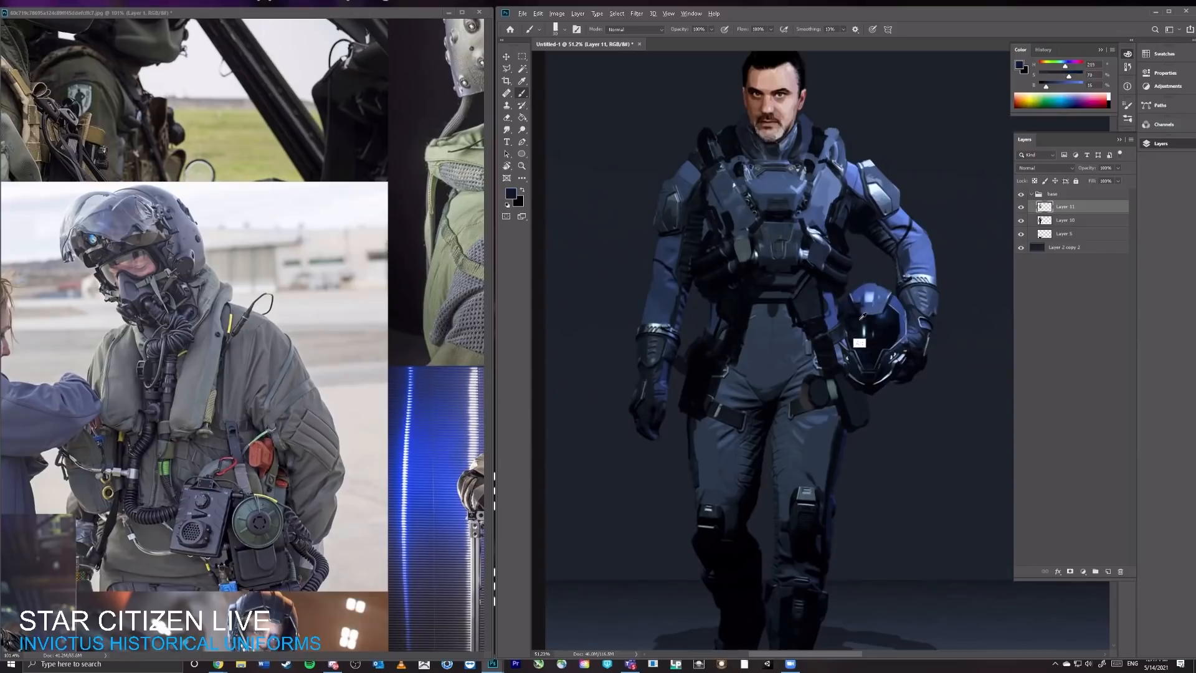
left_click(824, 302, "alt")
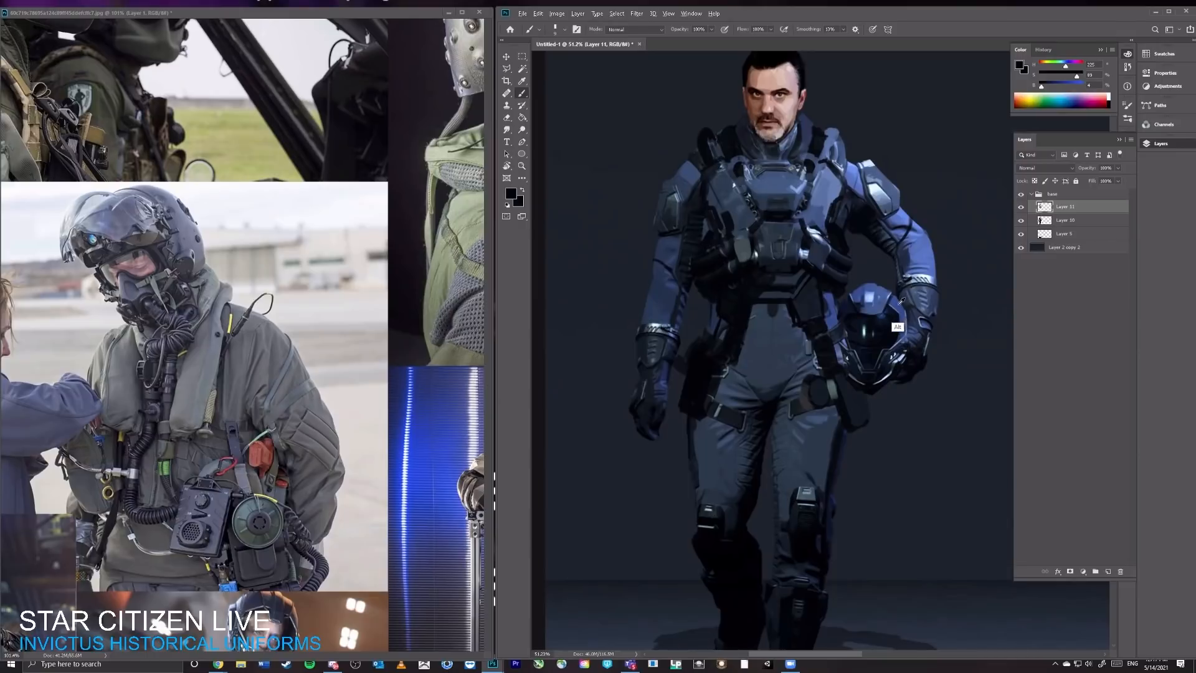
left_click(900, 328, "alt")
left_click_drag(925, 311, 967, 311)
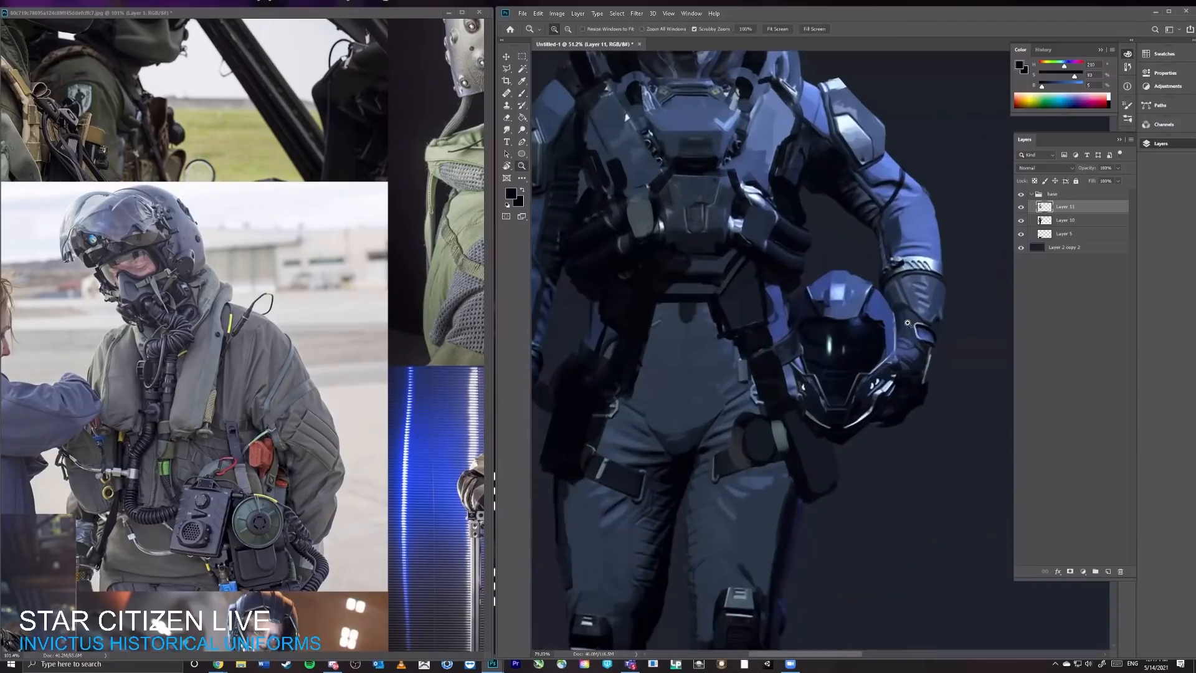
mouse_move(898, 263)
left_mouse_down()
mouse_move(845, 280)
mouse_move(873, 274)
left_mouse_up()
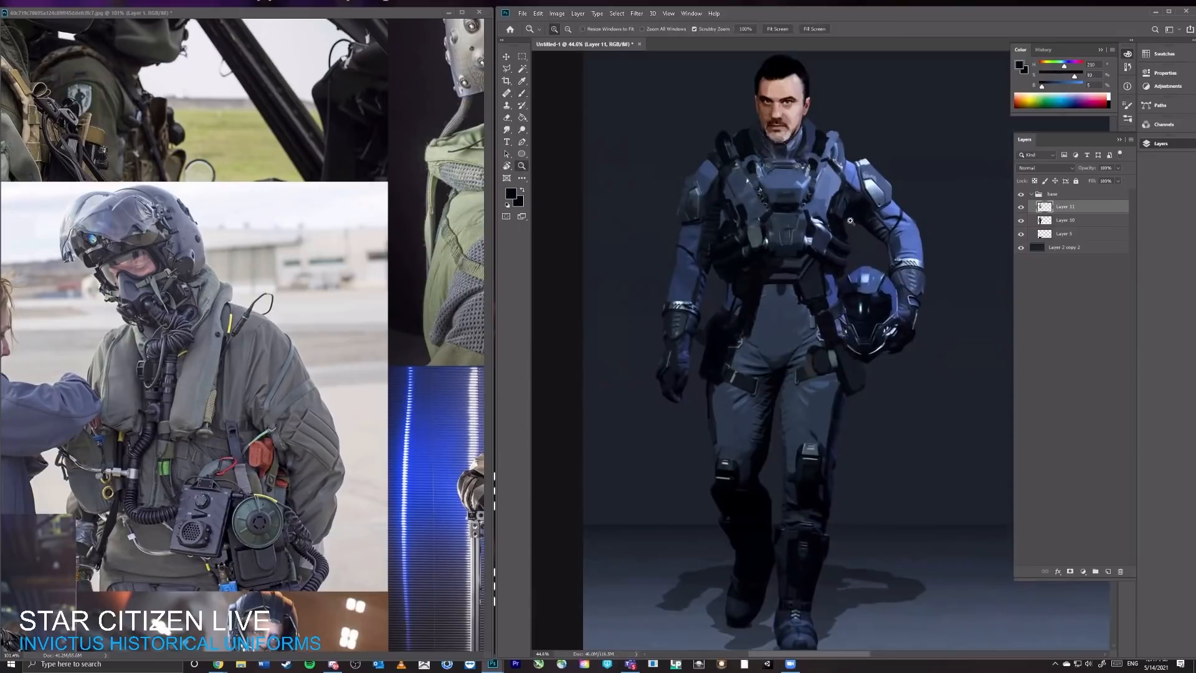
Step: Block in a taller near-black collar around the neck and compare it with the detail layer hidden
left_click_drag(836, 210, 809, 173)
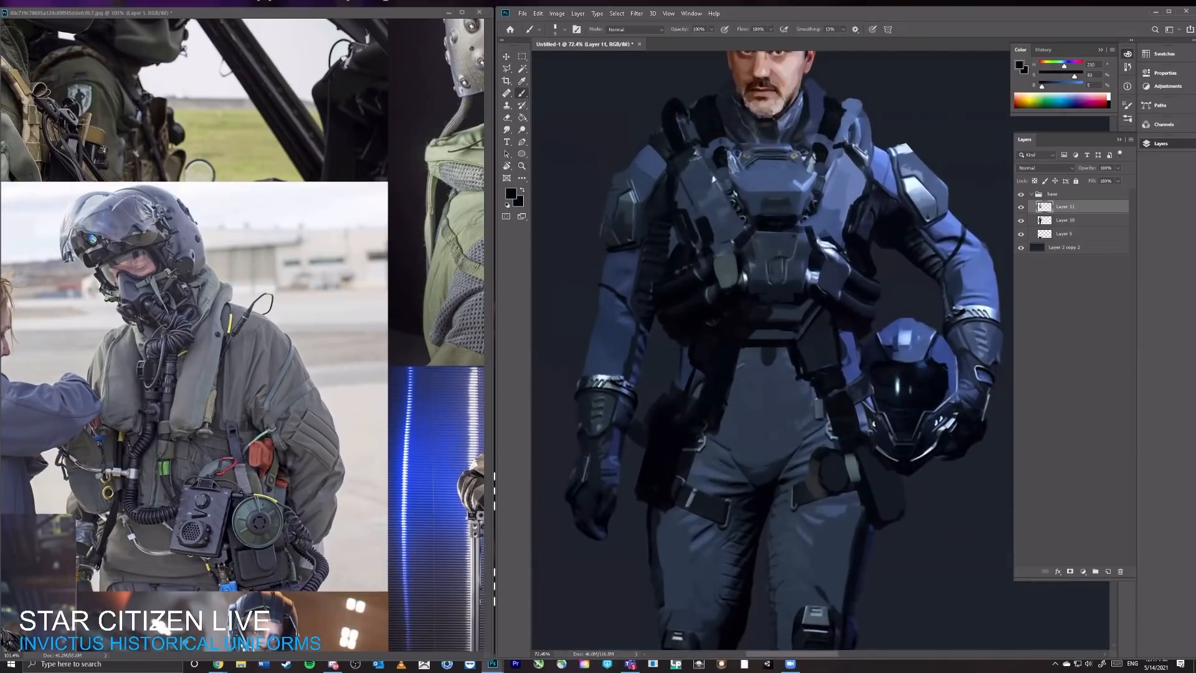
mouse_move(748, 151)
left_mouse_down()
mouse_move(725, 167)
mouse_move(737, 198)
left_mouse_up()
left_click_drag(805, 217, 811, 182)
left_click_drag(763, 131, 774, 206)
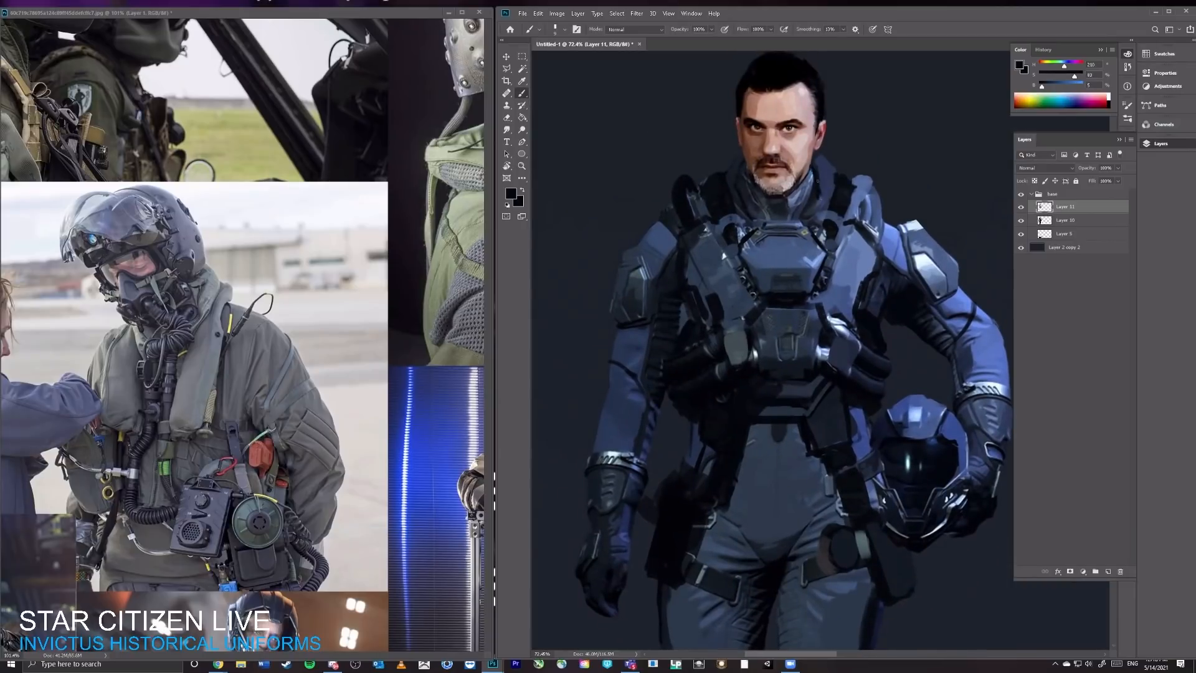
left_click_drag(818, 185, 808, 218)
left_click(1022, 207)
left_click(1022, 207)
Step: Refine the collar's helmet-side edge in near-black and compare the full figure with and without the detail layer
key("e")
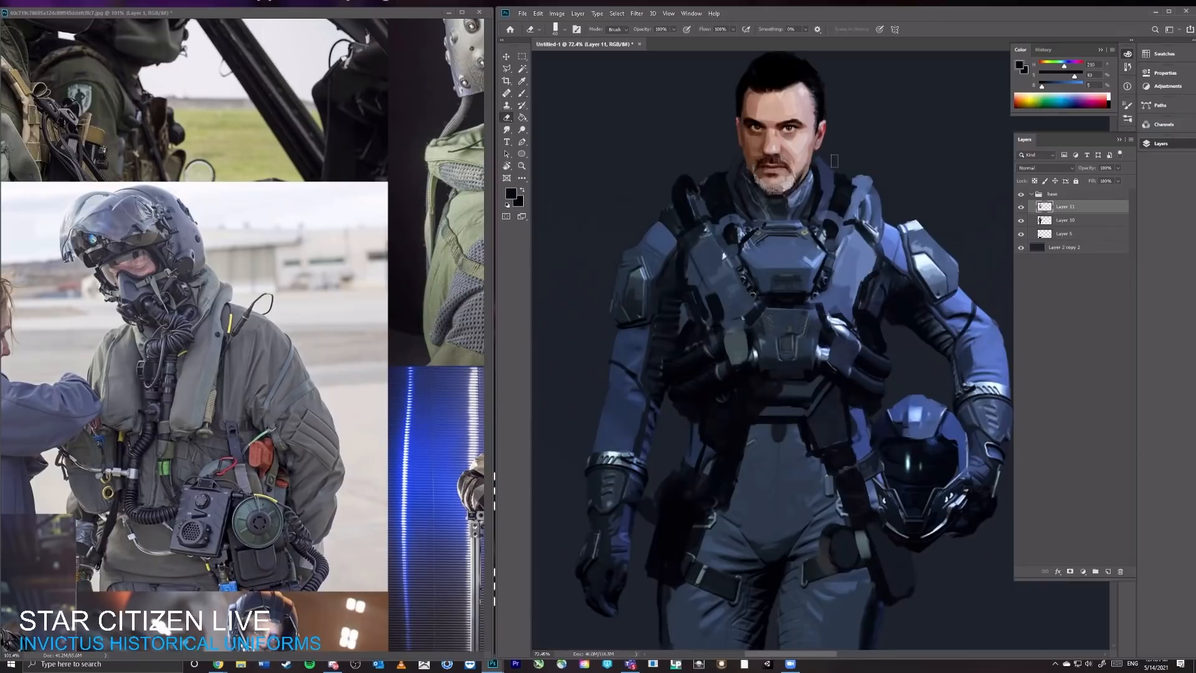
key("b")
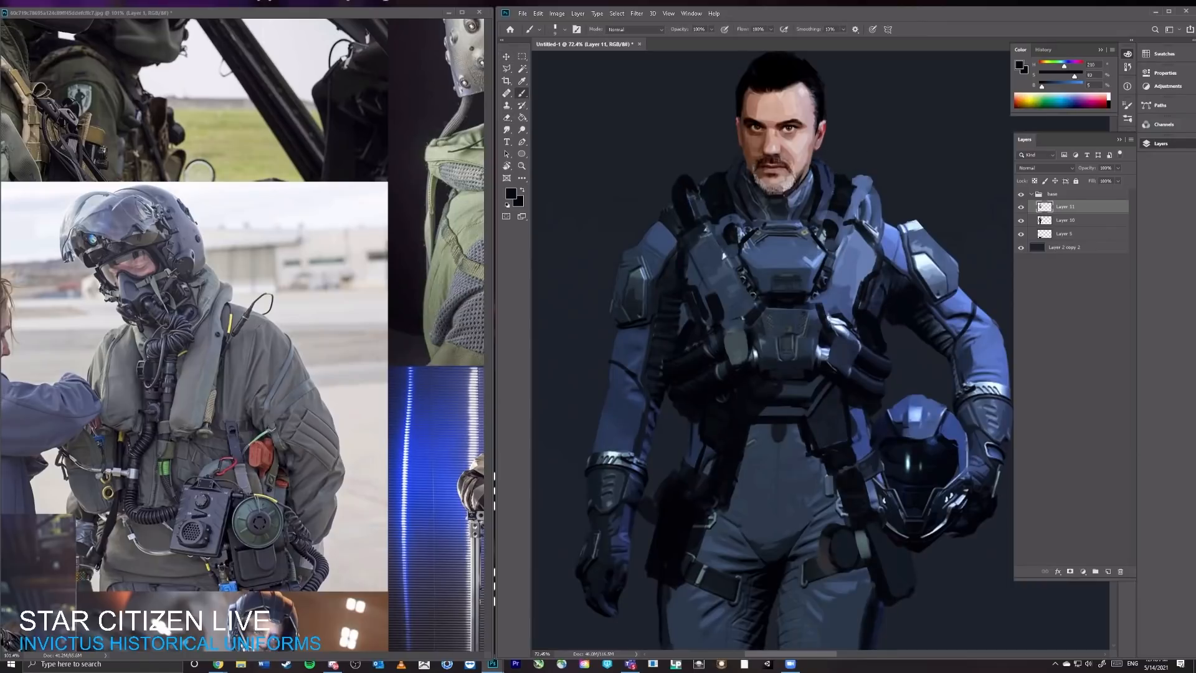
mouse_move(825, 170)
left_mouse_down()
mouse_move(832, 195)
mouse_move(819, 221)
left_mouse_up()
left_click_drag(832, 197, 831, 180)
key("e")
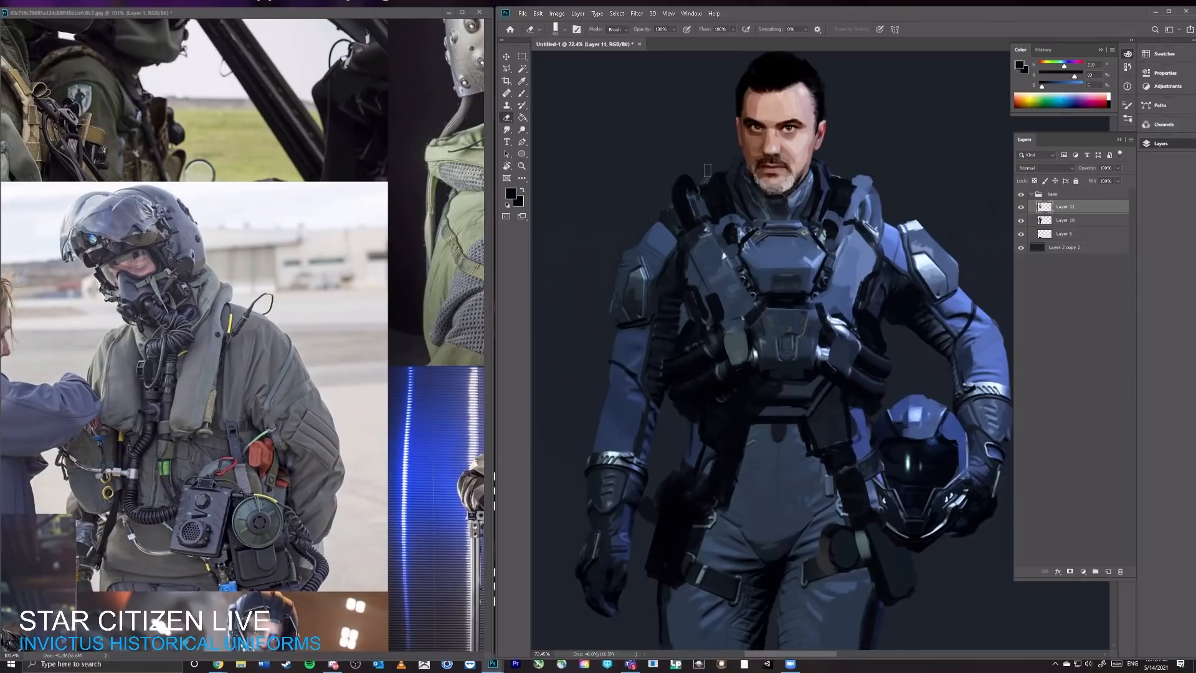
key("z")
left_click_drag(828, 156, 784, 157)
key("v")
left_click(1021, 208)
left_click(1021, 206)
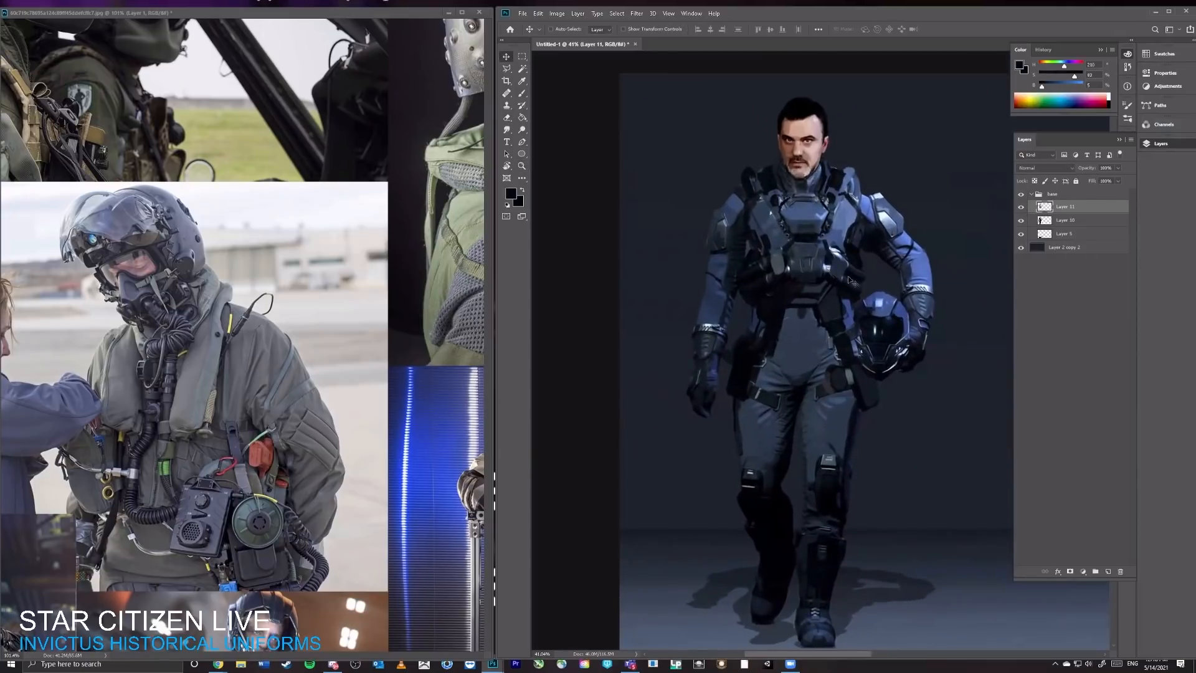
Step: Outline a near-black guard around the outer edge of the helmet-side forearm and across the cuff
key("z")
mouse_move(878, 268)
left_mouse_down()
mouse_move(863, 272)
mouse_move(884, 271)
left_mouse_up()
key("b")
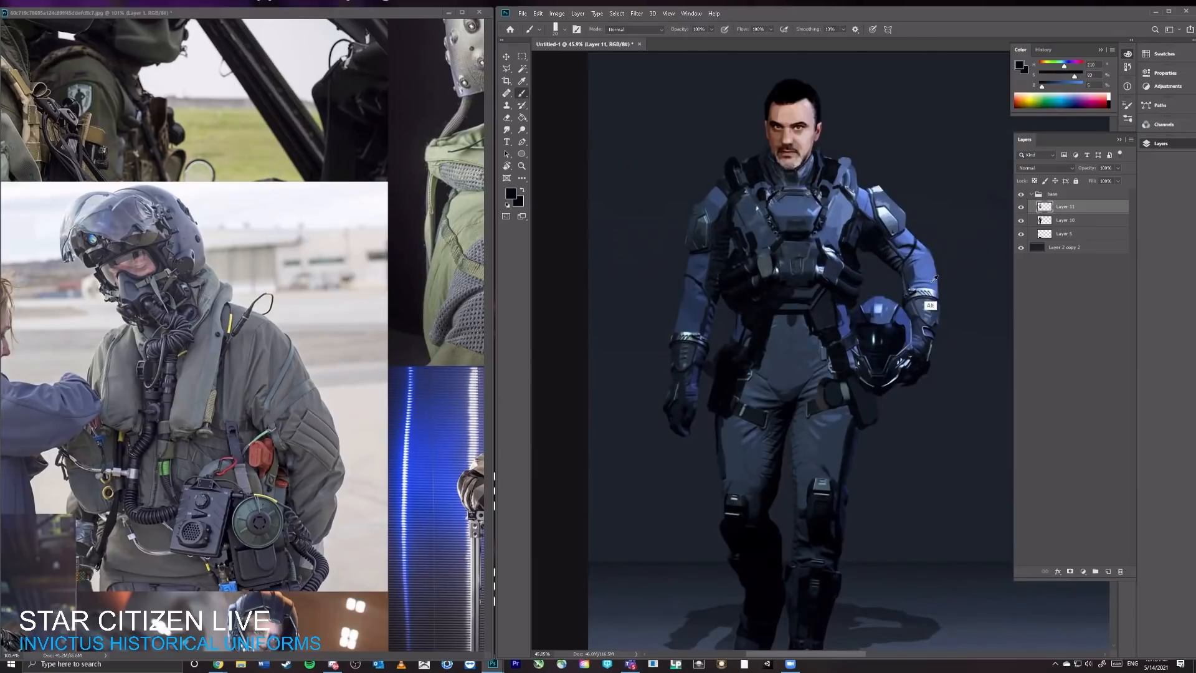
left_click_drag(917, 264, 929, 315)
mouse_move(939, 261)
left_mouse_down()
mouse_move(940, 317)
mouse_move(915, 310)
mouse_move(916, 294)
left_mouse_up()
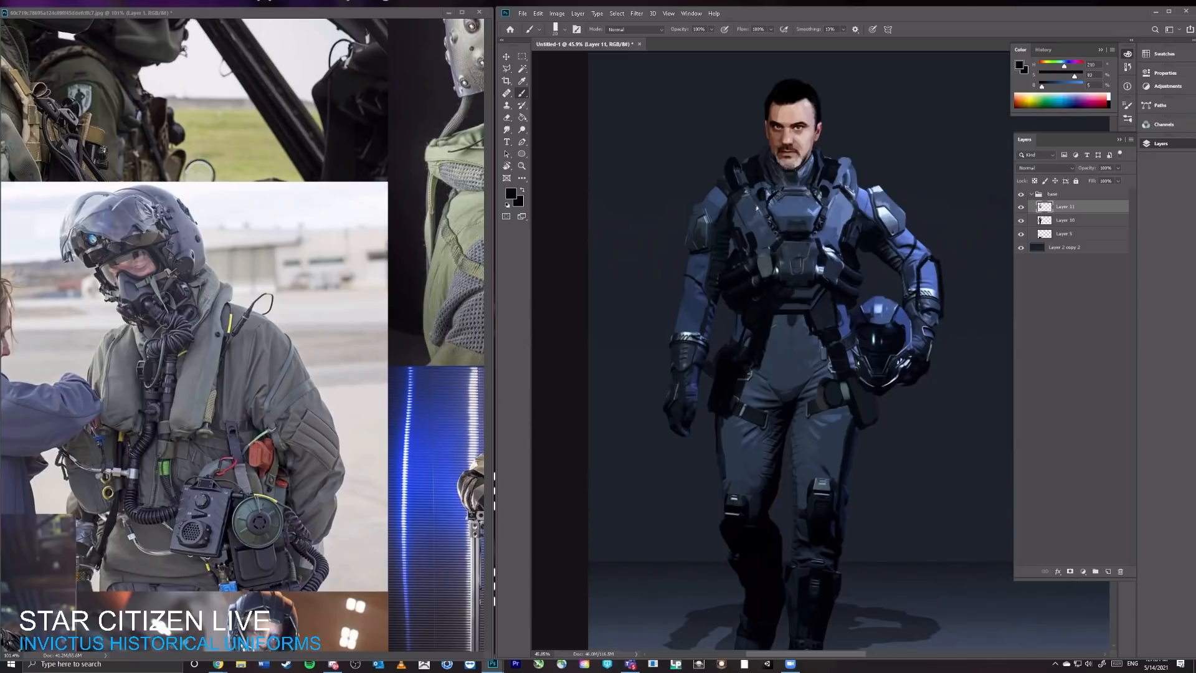
Step: Shape the forearm guard on the helmet-side arm with near-black edges and sampled sleeve blue
left_click(923, 282, "alt")
left_click_drag(929, 251, 937, 257)
left_click(939, 284, "alt")
mouse_move(923, 271)
left_mouse_down()
mouse_move(921, 298)
mouse_move(940, 307)
left_mouse_up()
left_click(930, 273, "alt")
left_click_drag(923, 268, 921, 303)
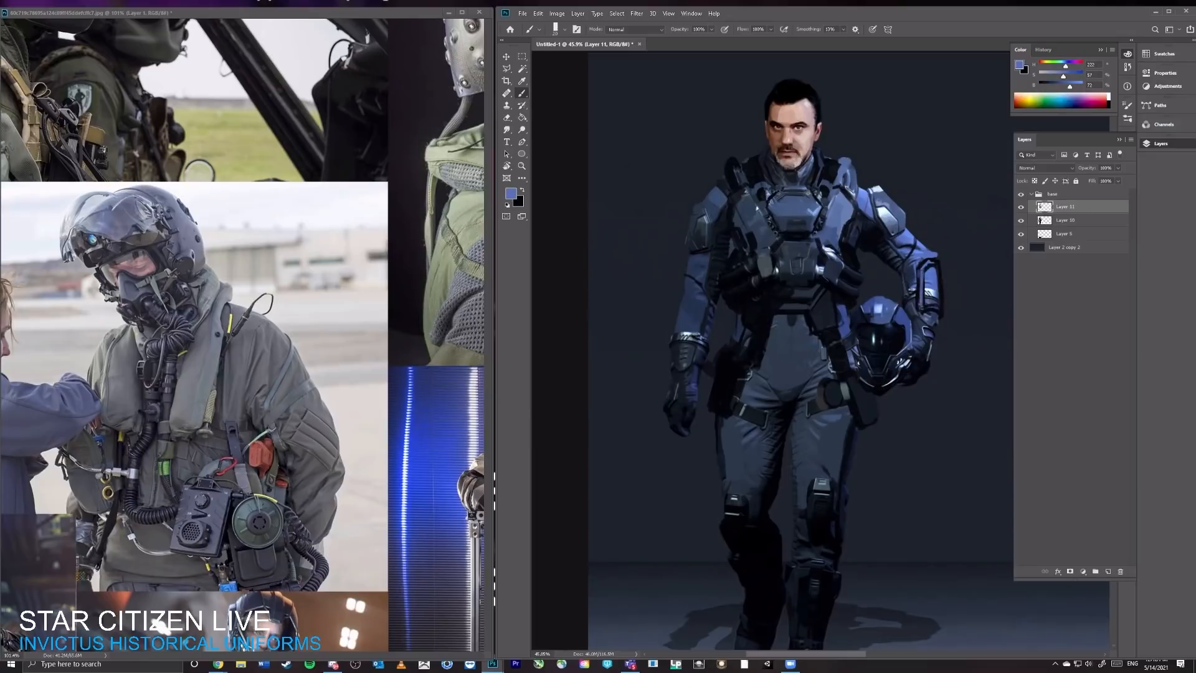
Step: Fill the helmet-side forearm guard with a near-black panel and a narrow dark blue frame
left_click(930, 274, "alt")
mouse_move(926, 274)
left_mouse_down()
mouse_move(926, 302)
mouse_move(937, 299)
left_mouse_up()
mouse_move(938, 301)
left_mouse_down()
mouse_move(926, 302)
mouse_move(934, 269)
left_mouse_up()
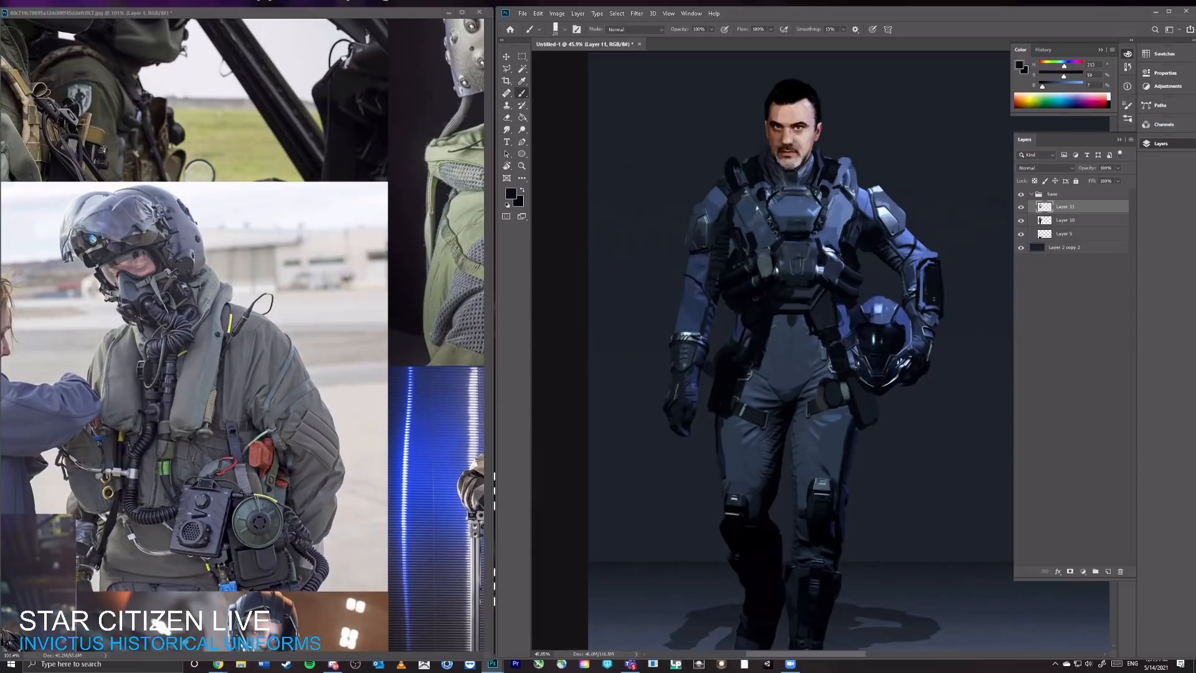
left_click(893, 246, "alt")
left_click_drag(929, 278, 937, 271)
Step: Paint a matching dark panel on the hanging arm's forearm with sampled blue-grey and near-black
left_click(692, 294, "alt")
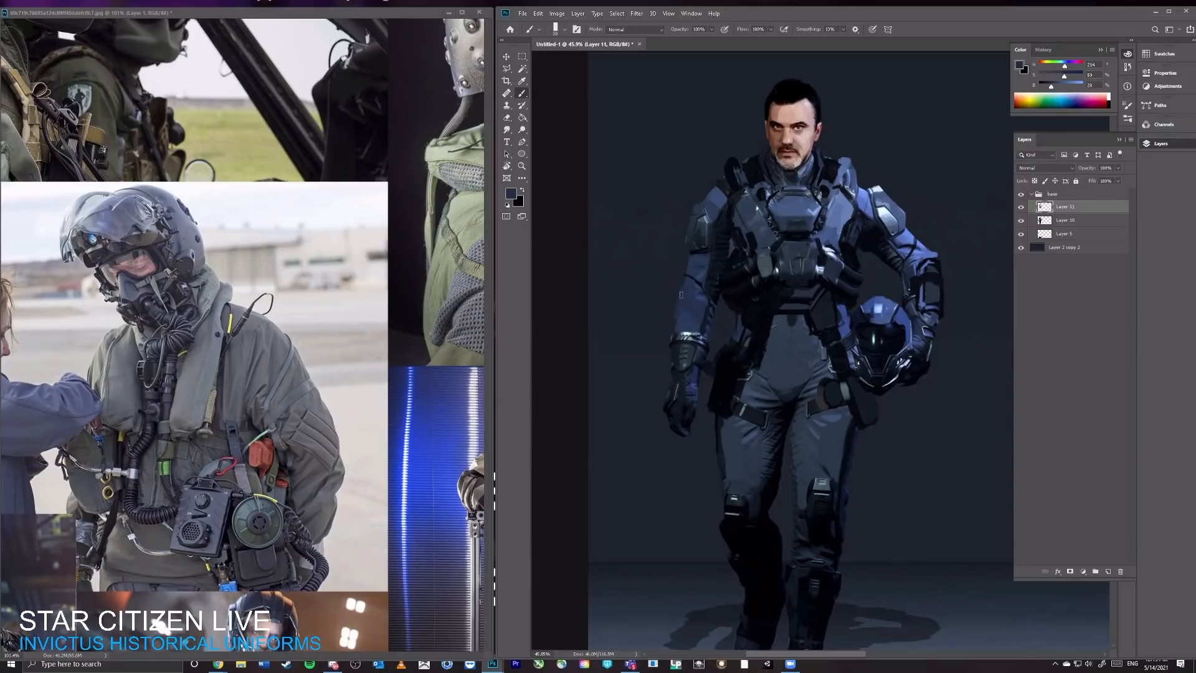
left_click(732, 285, "alt")
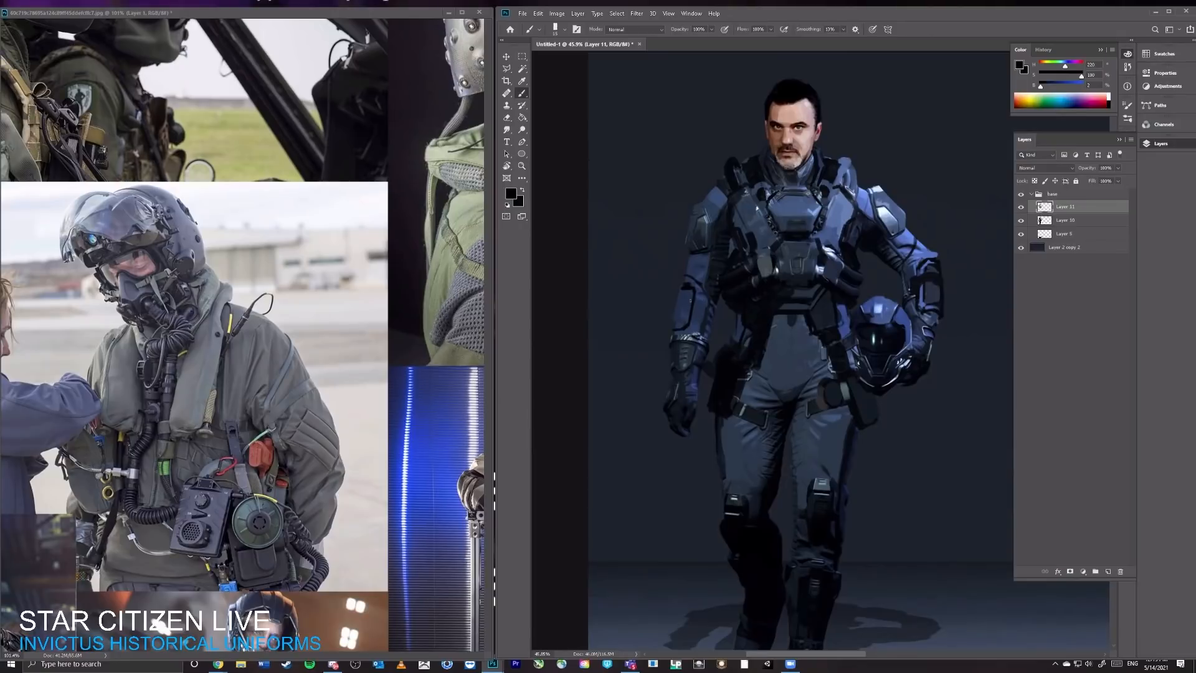
left_click_drag(690, 300, 678, 330)
Step: Sharpen the helmet-side forearm panel in near-black and add a dark dot to that arm's shoulder plate
key("z")
left_click_drag(866, 258, 900, 260)
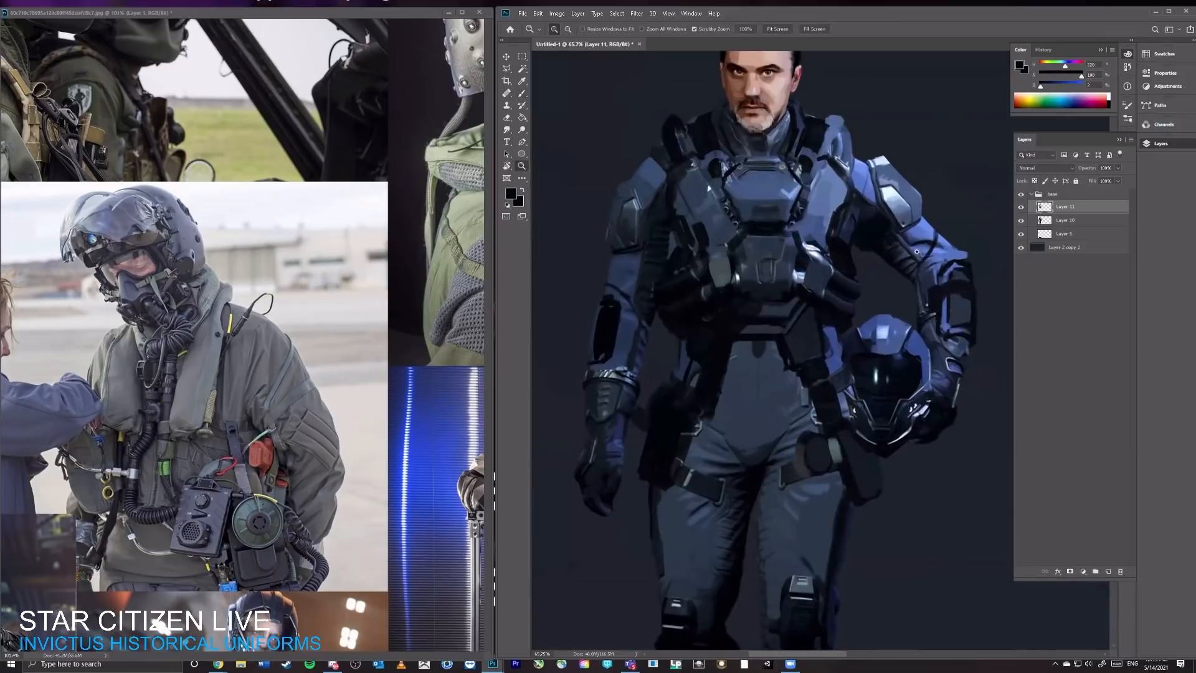
mouse_move(955, 314)
left_mouse_down()
mouse_move(971, 322)
mouse_move(965, 280)
left_mouse_up()
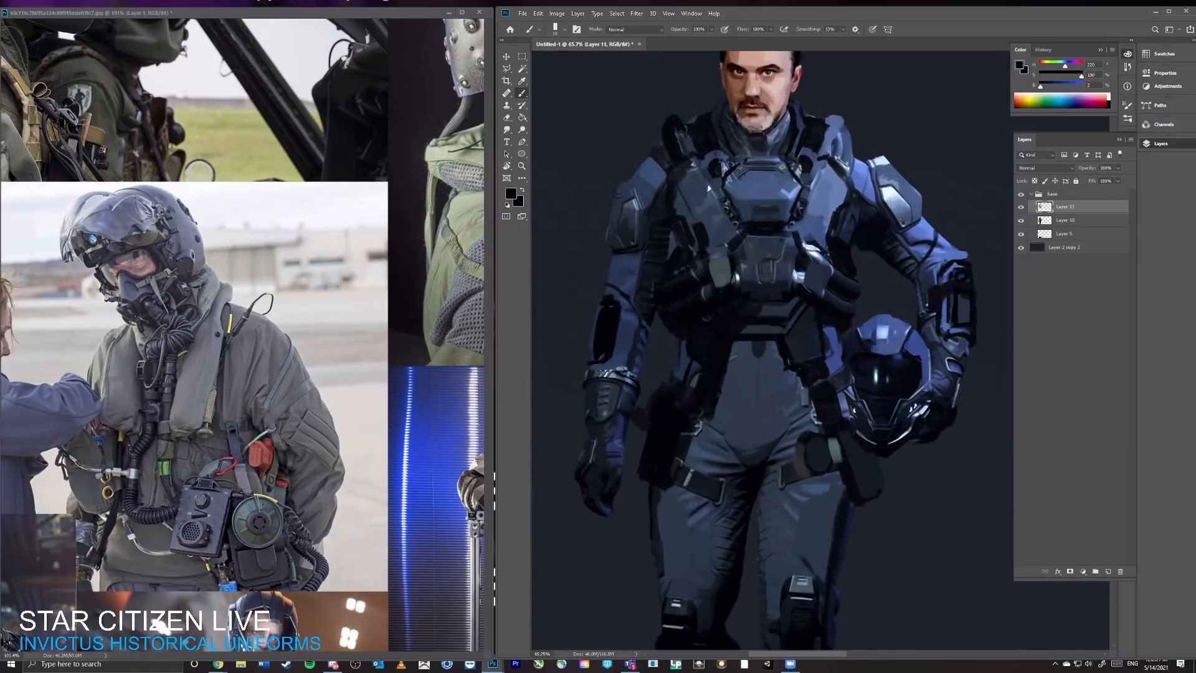
left_click_drag(900, 211, 906, 219)
Step: Browse the reference collage and examine the white spacesuit's hoses, harness and chest unit beside the painted figure
left_click(416, 365)
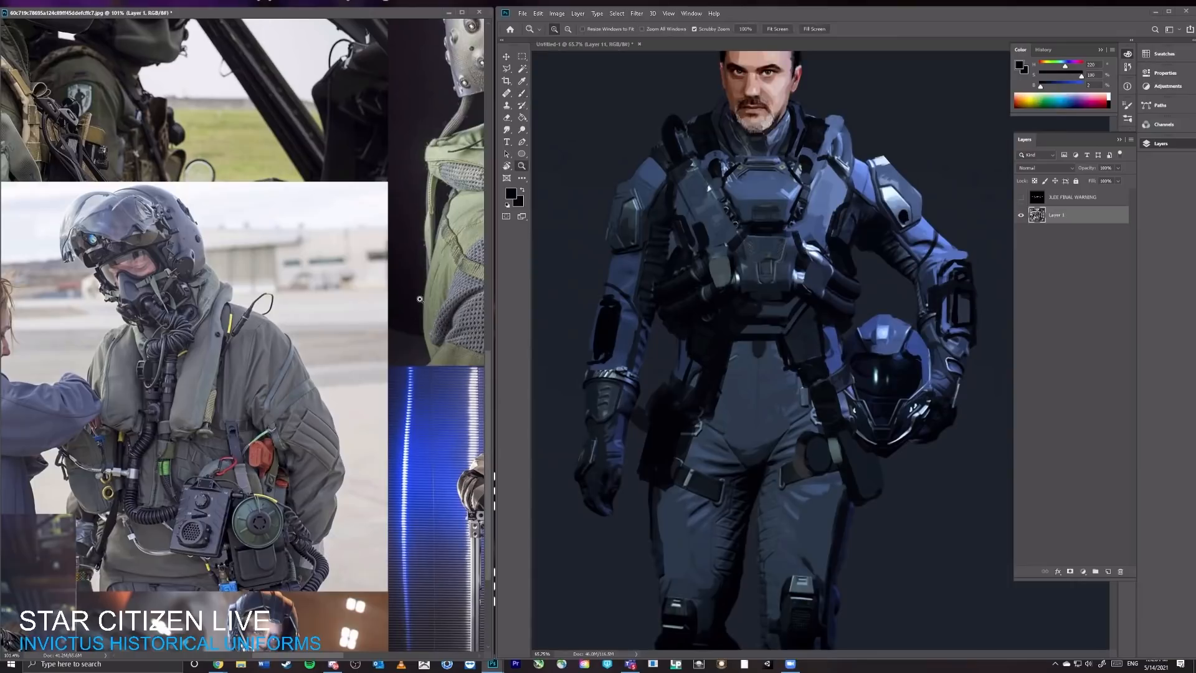
scroll(416, 365, "down", 6)
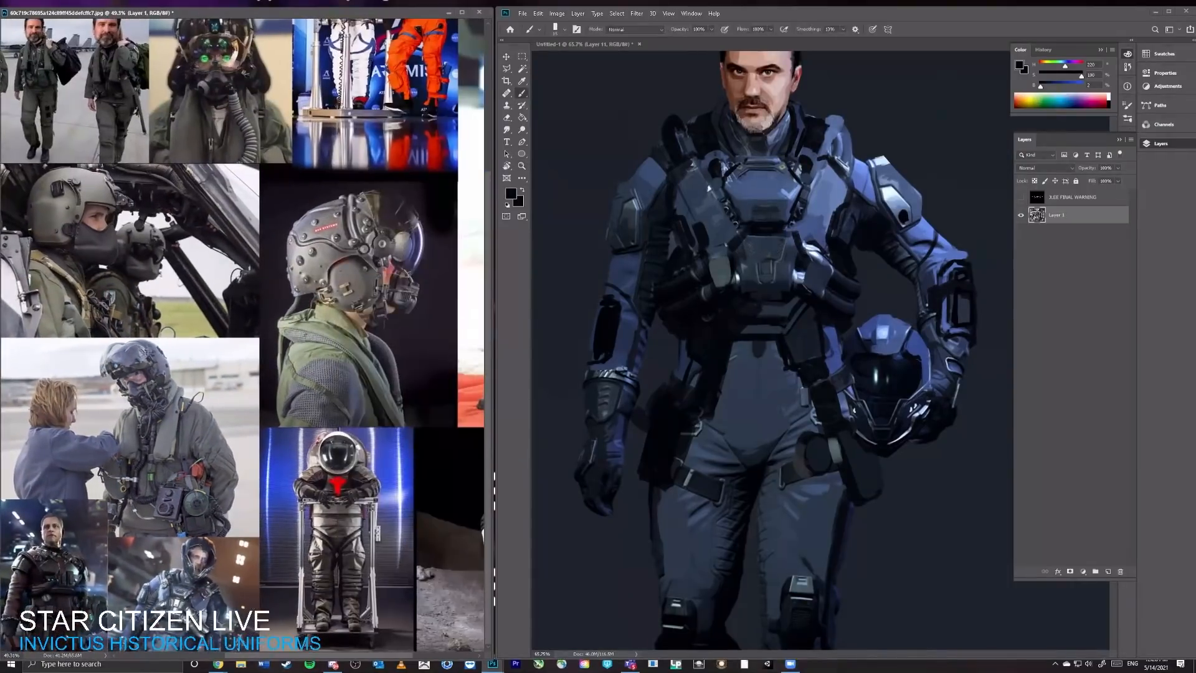
left_click_drag(134, 315, 412, 314)
key("z")
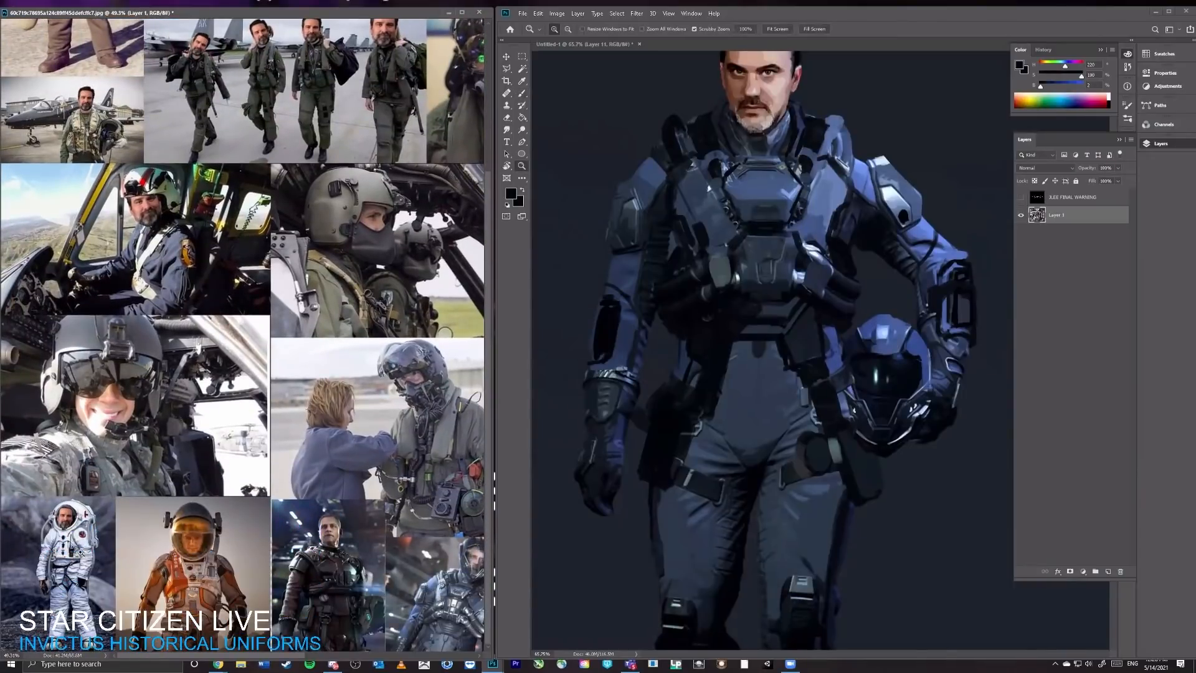
left_click_drag(79, 550, 249, 346)
left_click_drag(249, 346, 481, 38)
left_click_drag(299, 242, 327, 215)
key("v")
key("z")
key("v")
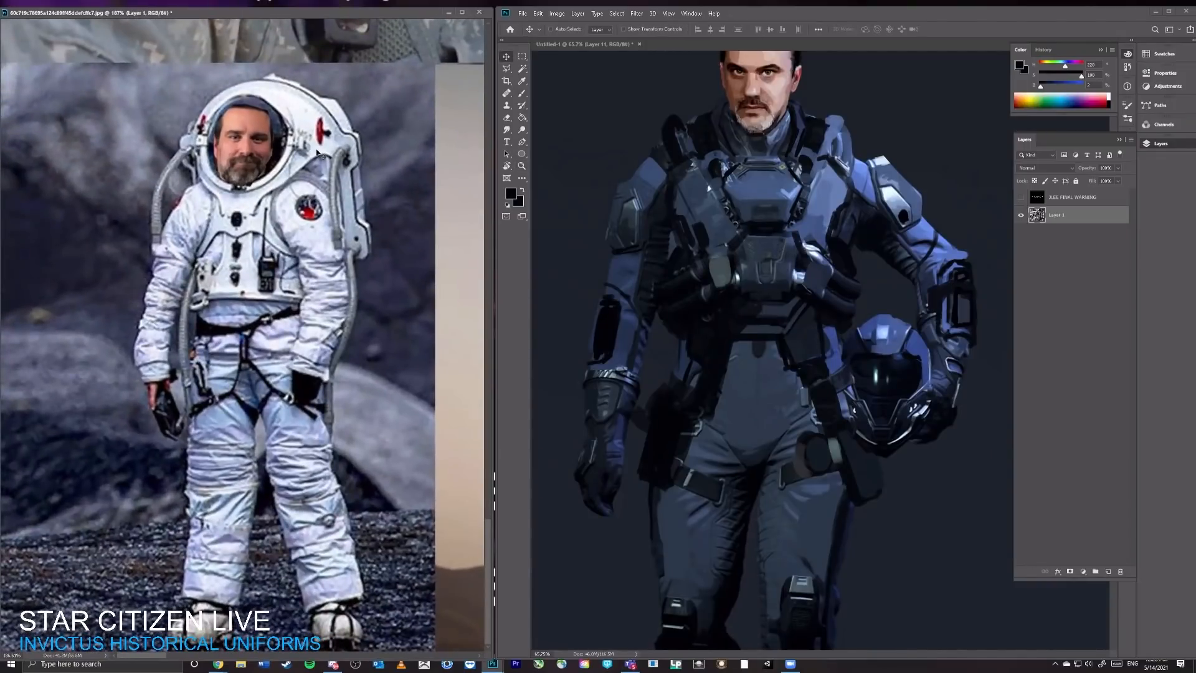
key("ctrl+space")
mouse_move(366, 249)
left_mouse_down()
mouse_move(352, 250)
mouse_move(382, 254)
left_mouse_up()
key("ctrl+space")
key("b")
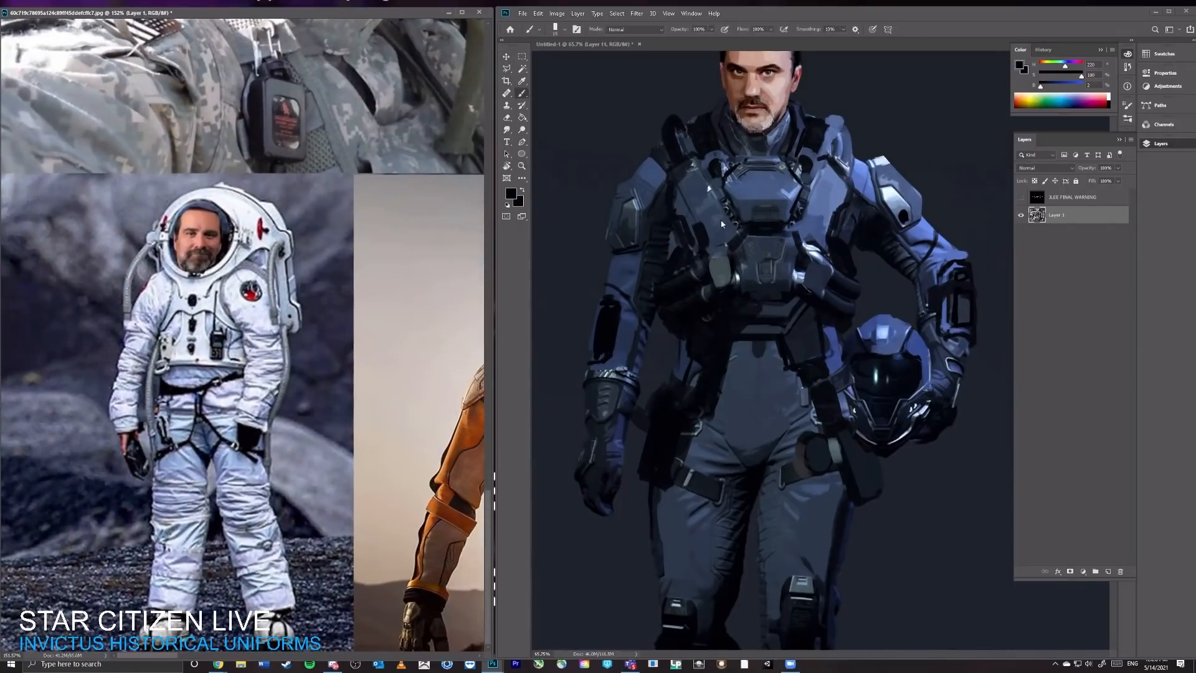
left_click(740, 281)
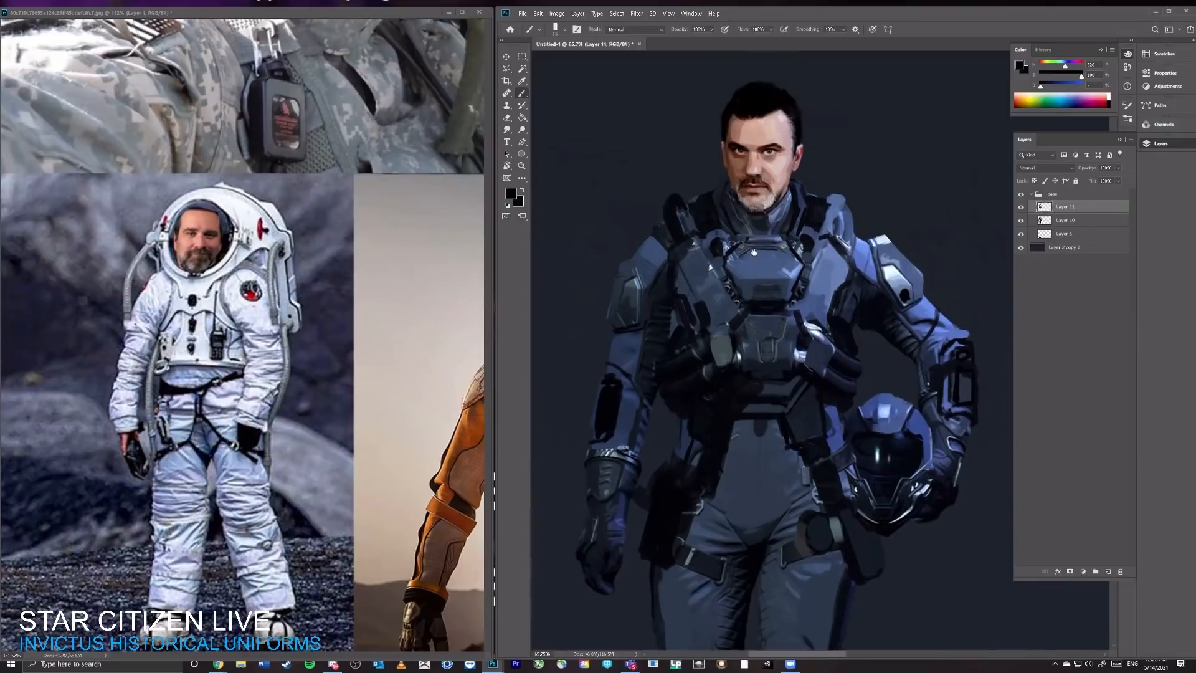
scroll(740, 282, "up", 3)
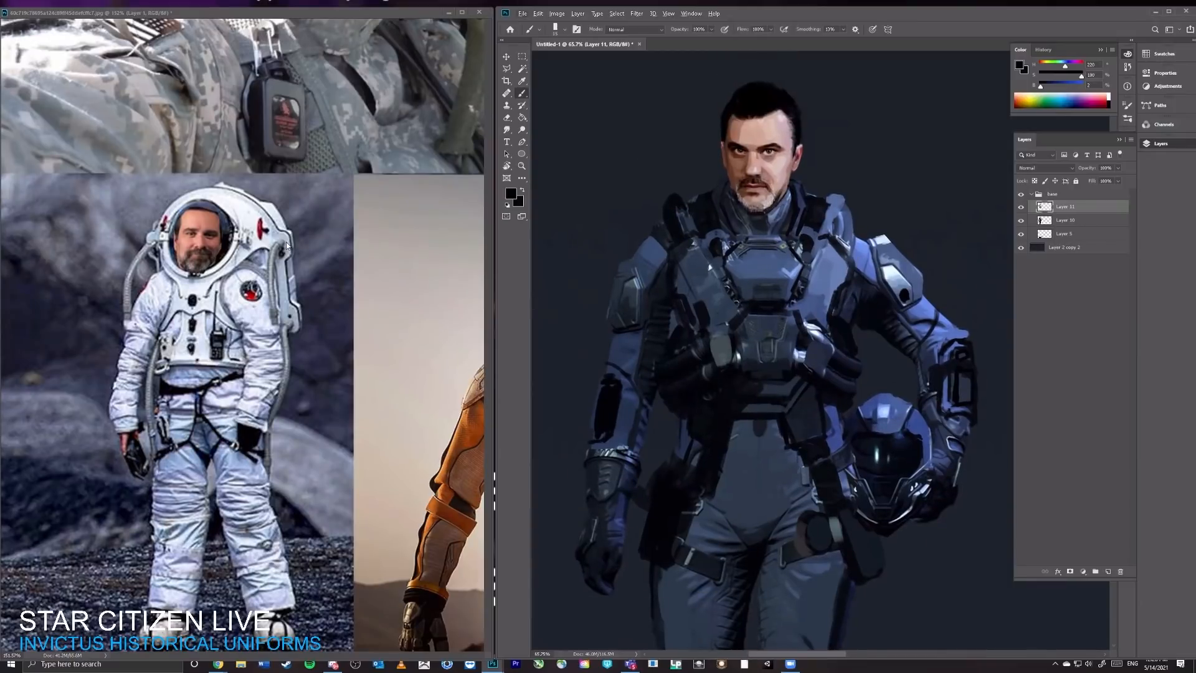
Step: Paint near-black bands around both thighs, just above the knee pads
key("alt")
mouse_move(850, 277)
left_mouse_down()
mouse_move(855, 264)
mouse_move(827, 322)
left_mouse_up()
scroll(779, 266, "down", 3)
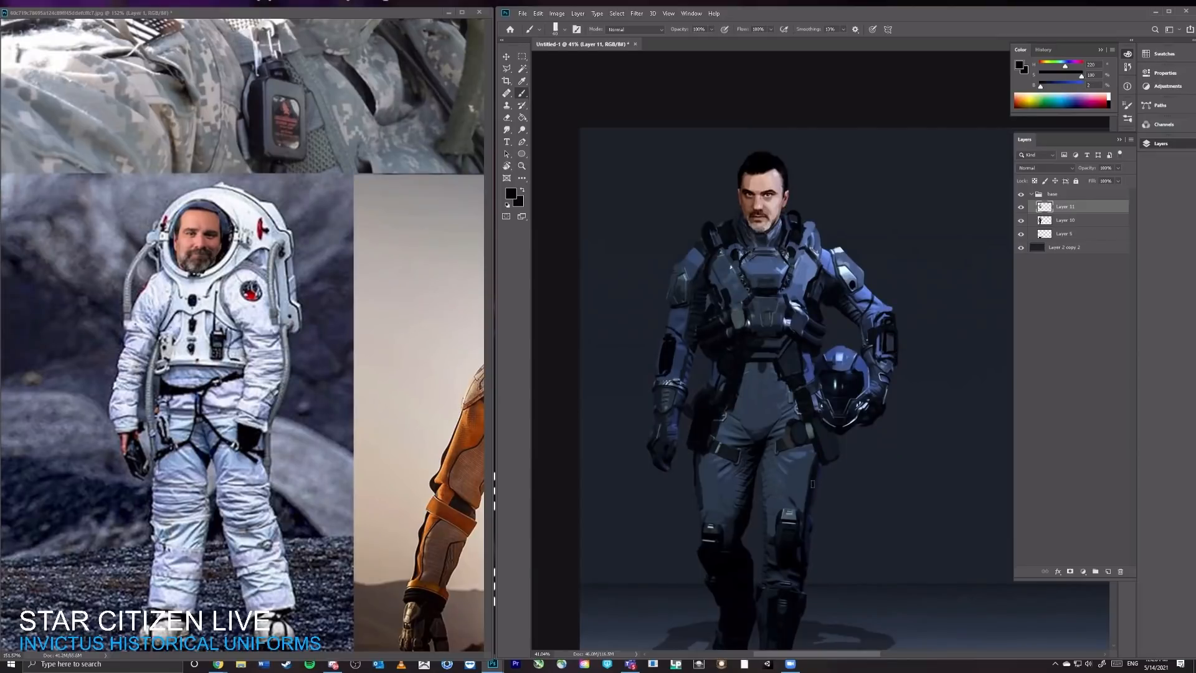
mouse_move(812, 483)
left_mouse_down()
mouse_move(768, 498)
mouse_move(809, 489)
left_mouse_up()
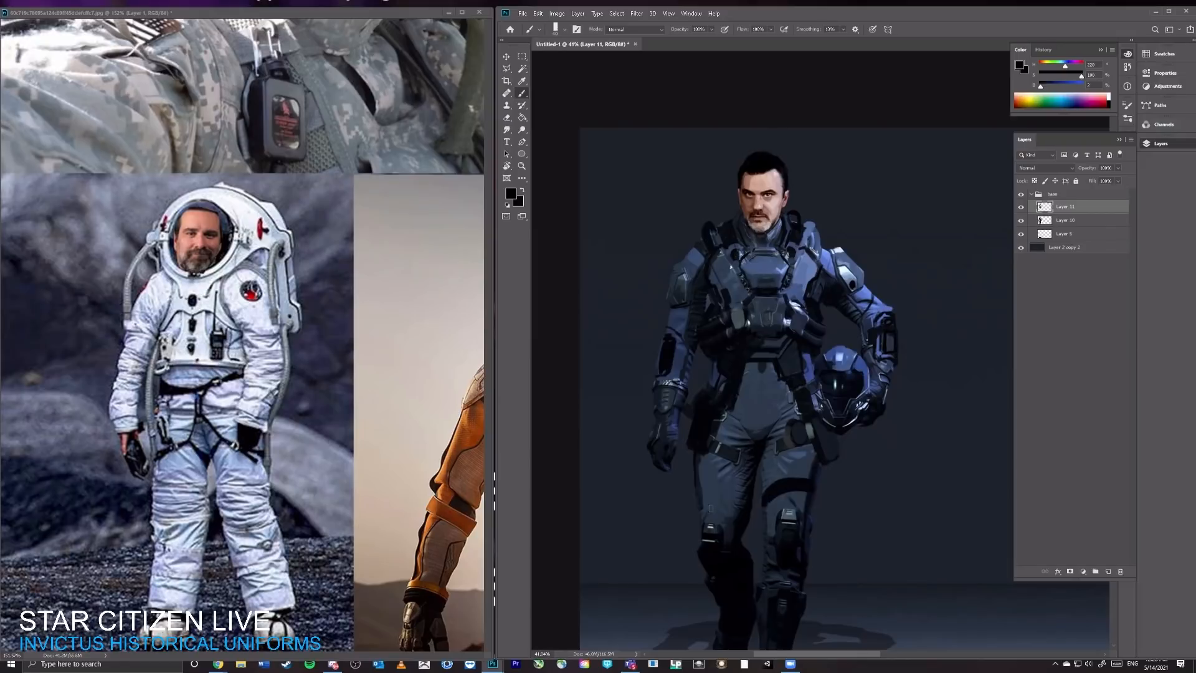
left_click_drag(704, 495, 746, 501)
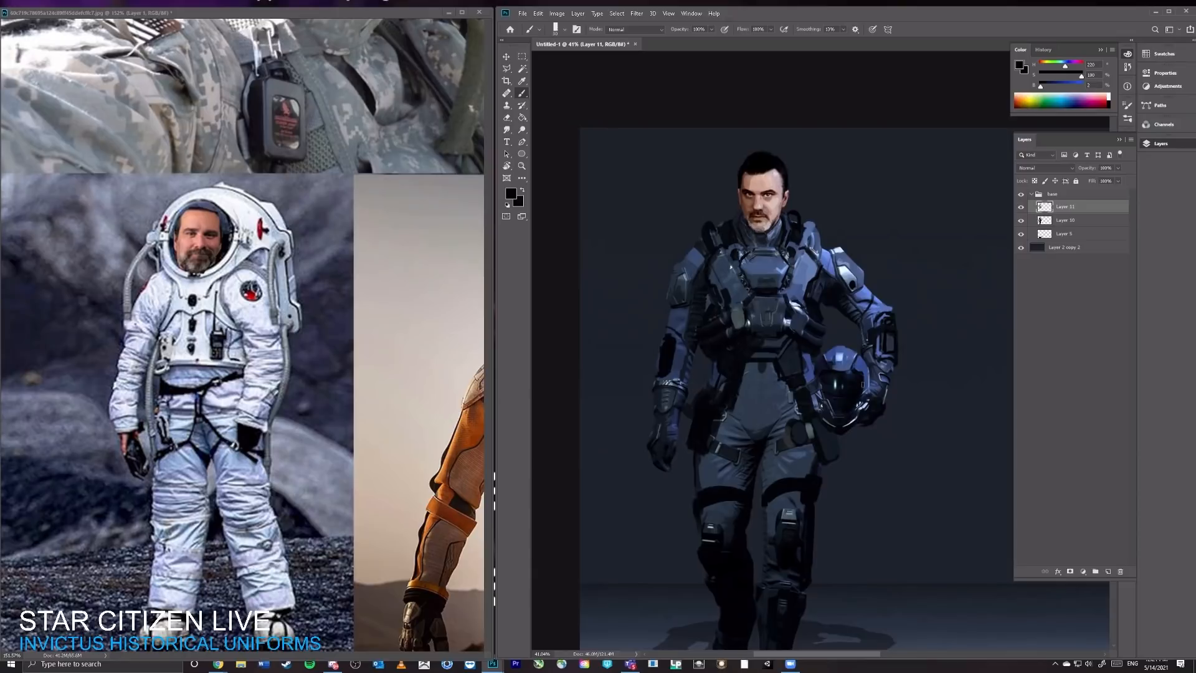
Step: Touch up the carried helmet's lower edge, the collar and the upper chest harness with sampled dark blue and near-black
left_click(826, 421, "alt")
left_click(844, 429, "alt")
left_click(737, 218, "alt")
left_click(786, 223, "alt")
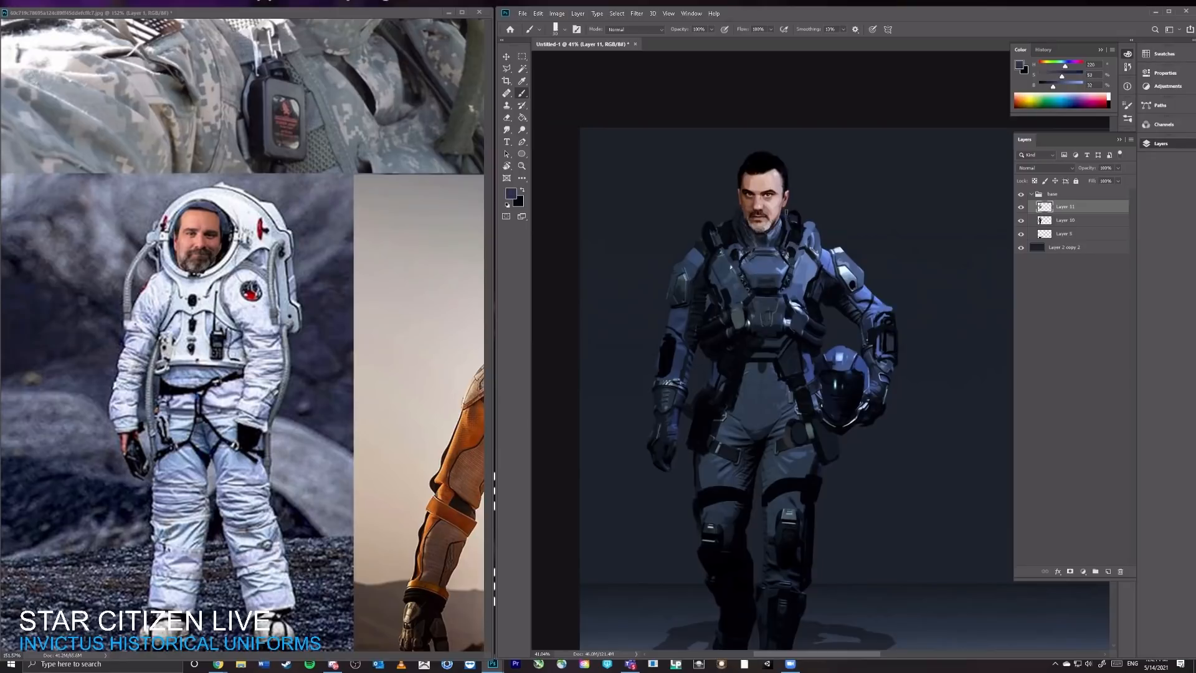
left_click(784, 218, "alt")
key("z")
left_click_drag(769, 281, 786, 281)
key("b")
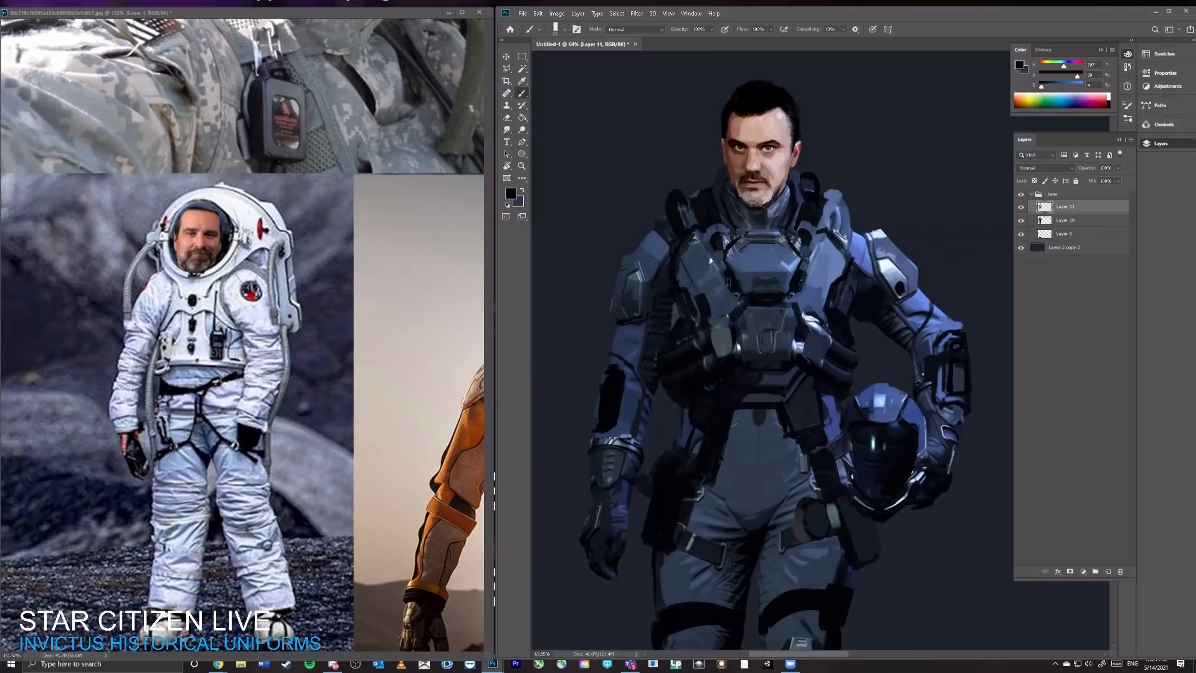
mouse_move(820, 248)
left_mouse_down()
mouse_move(772, 247)
mouse_move(805, 247)
left_mouse_up()
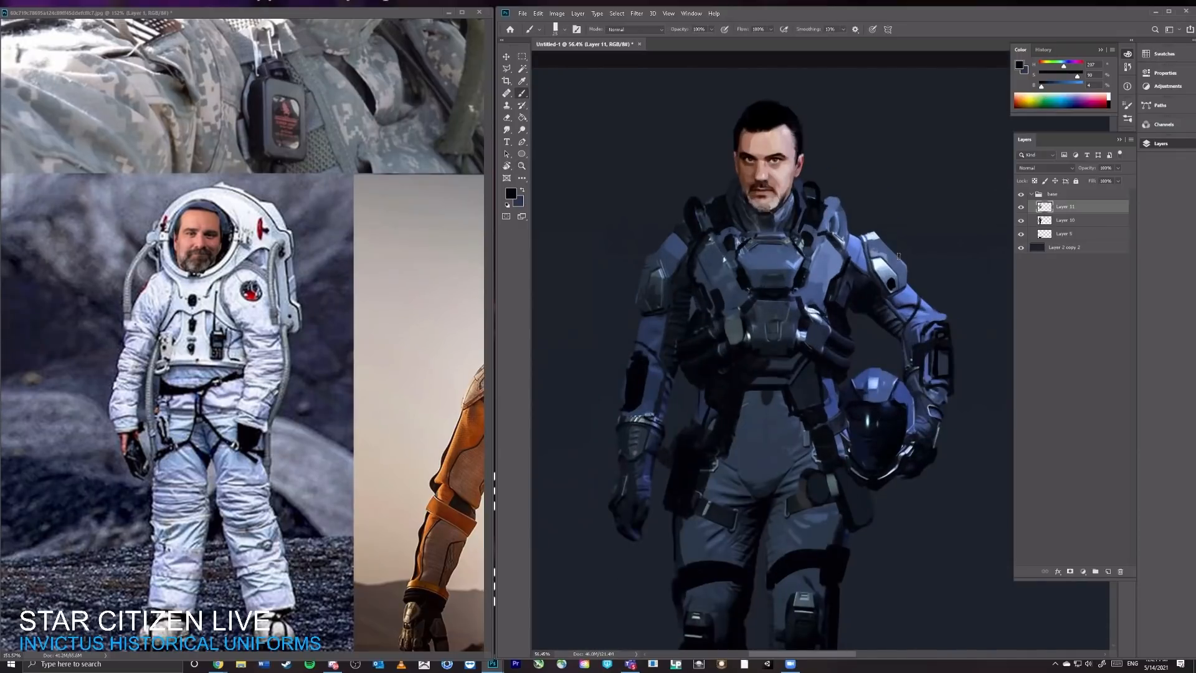
Step: Paint two small bright green lights on either side of the chest unit
left_click(1050, 100)
left_click_drag(1066, 86, 1067, 76)
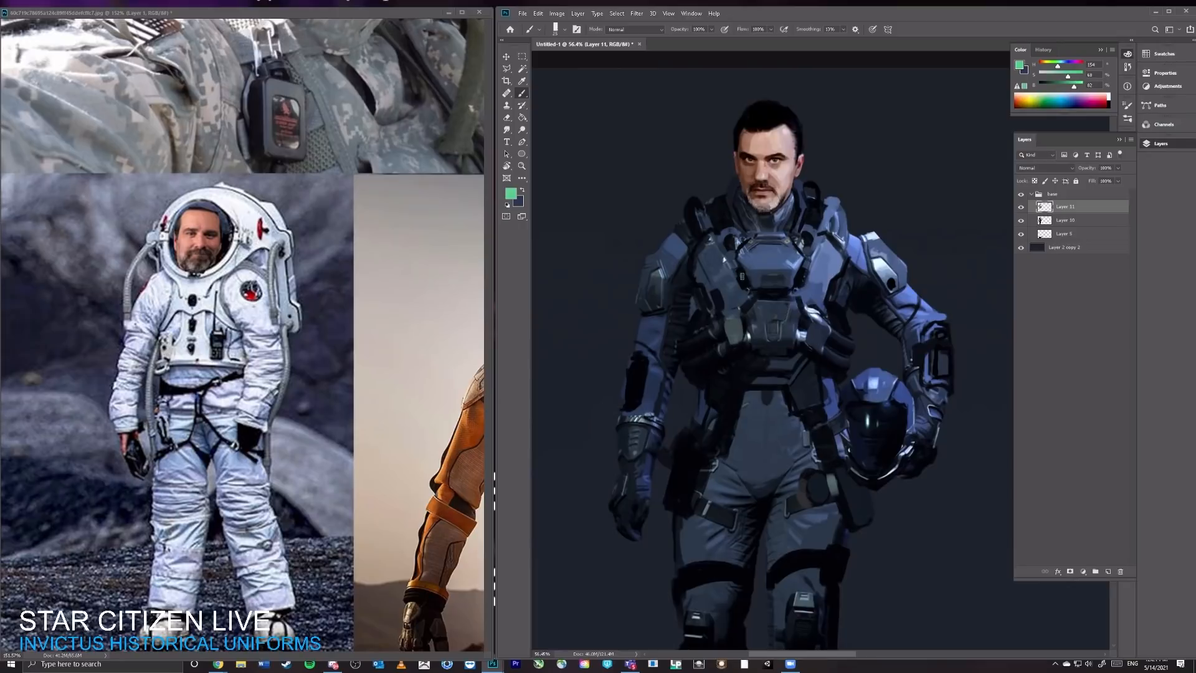
mouse_move(742, 272)
left_mouse_down()
mouse_move(743, 284)
mouse_move(815, 284)
mouse_move(792, 304)
mouse_move(843, 289)
left_mouse_up()
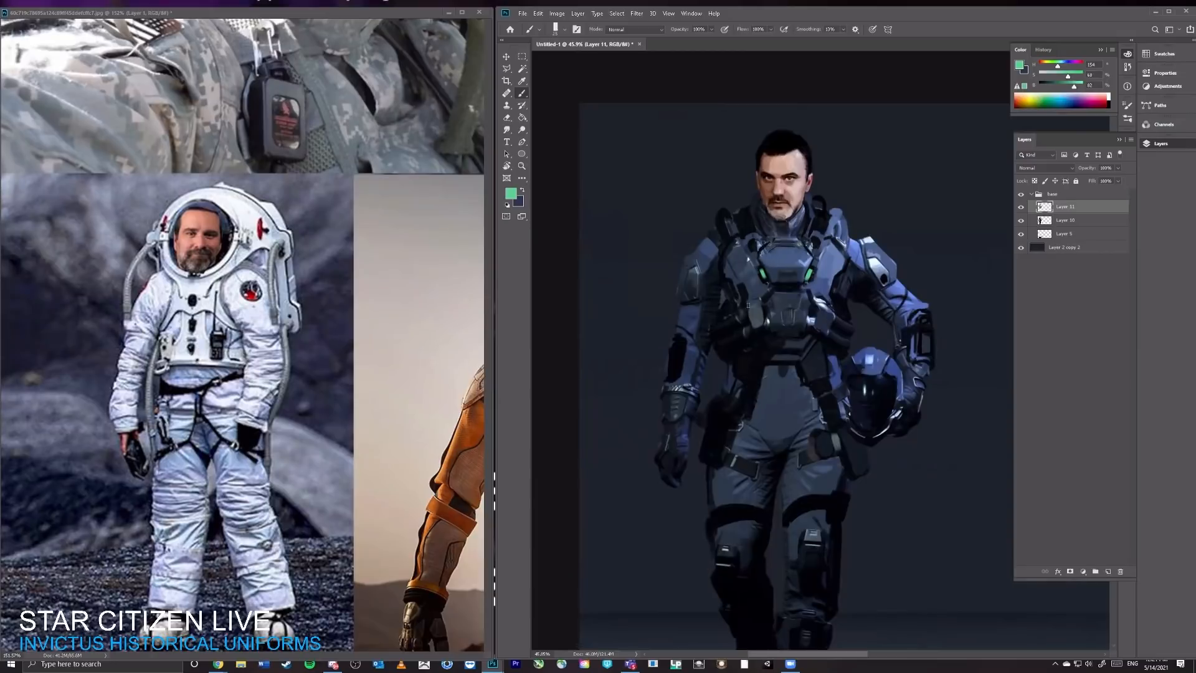
Step: Try a near-black backpack silhouette behind the shoulders and torso on a new layer above Layer 5, and delete that layer
left_click(727, 357, "alt")
left_click(1084, 233)
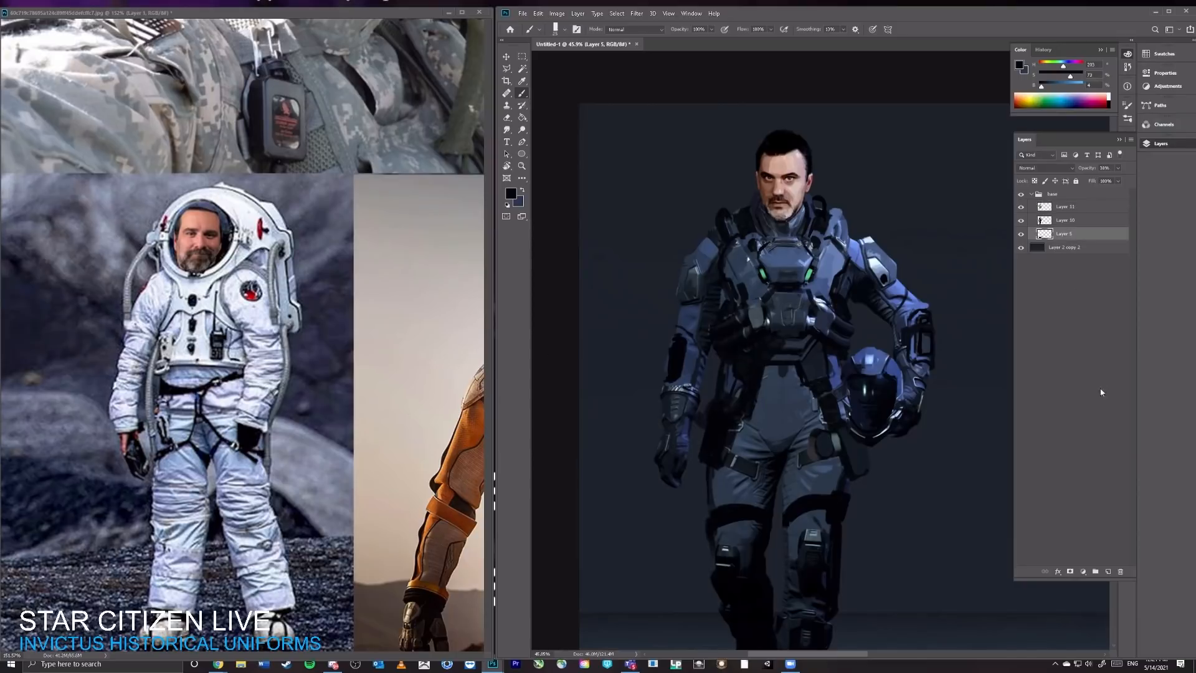
left_click(1109, 572)
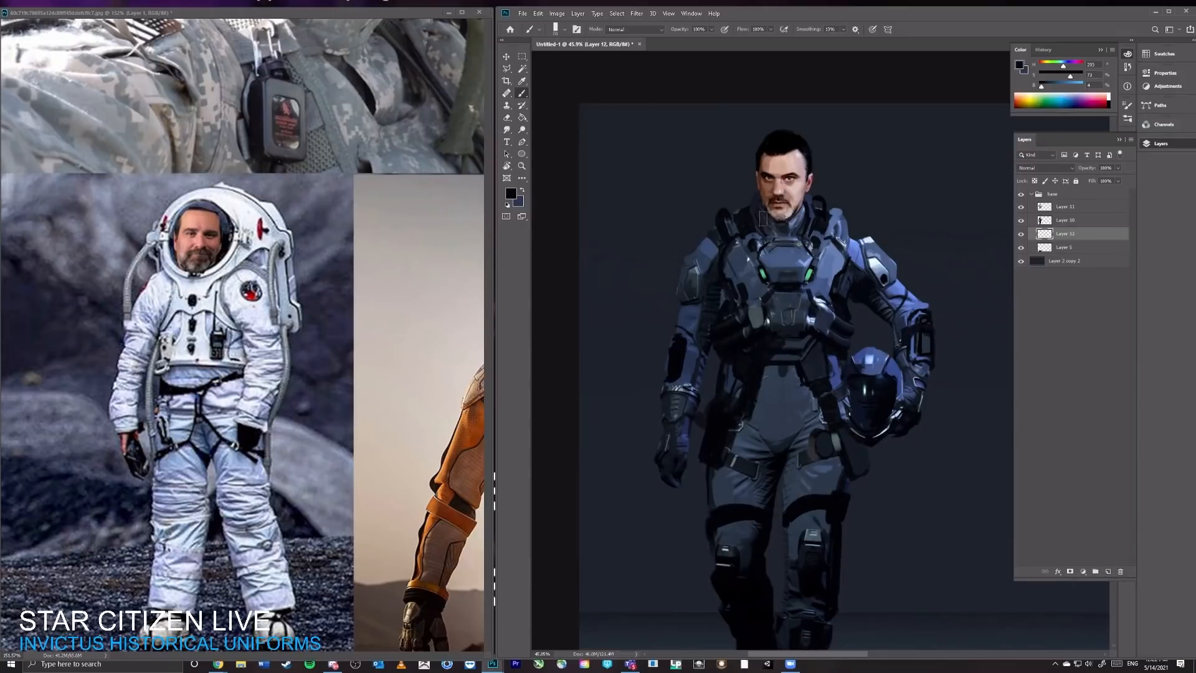
key("alt")
mouse_move(760, 194)
left_mouse_down()
mouse_move(728, 201)
mouse_move(742, 199)
left_mouse_up()
mouse_move(827, 200)
left_mouse_down()
mouse_move(848, 220)
mouse_move(828, 206)
left_mouse_up()
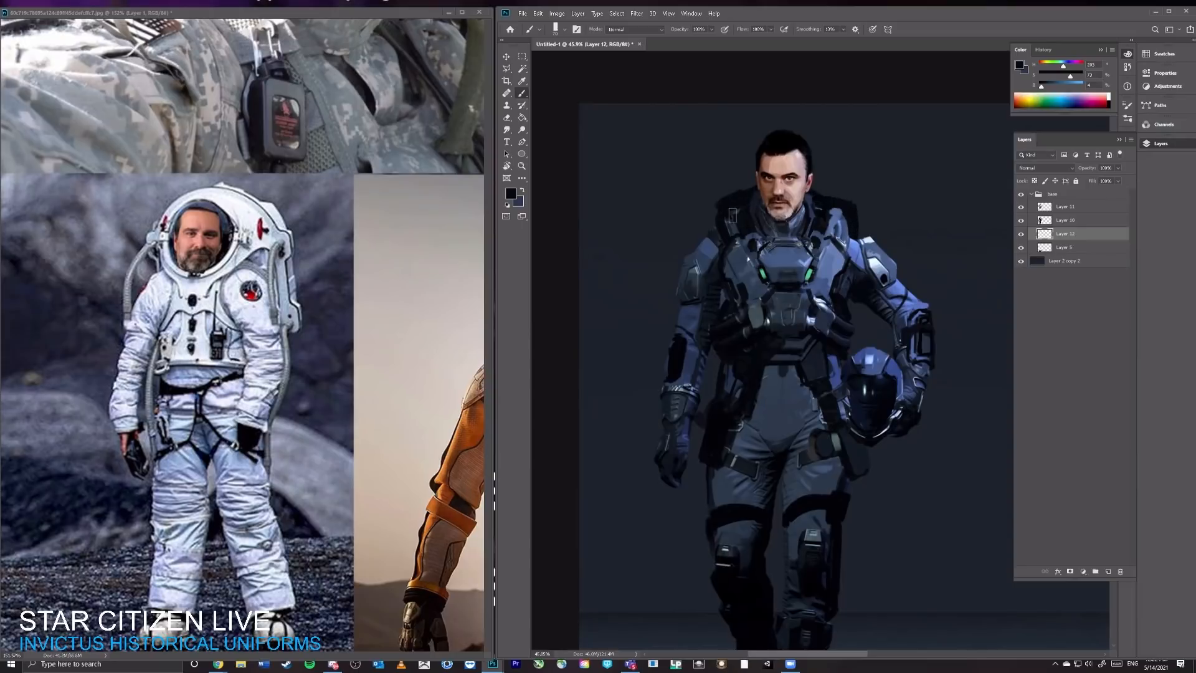
left_click_drag(732, 215, 712, 220)
left_click_drag(718, 353, 712, 412)
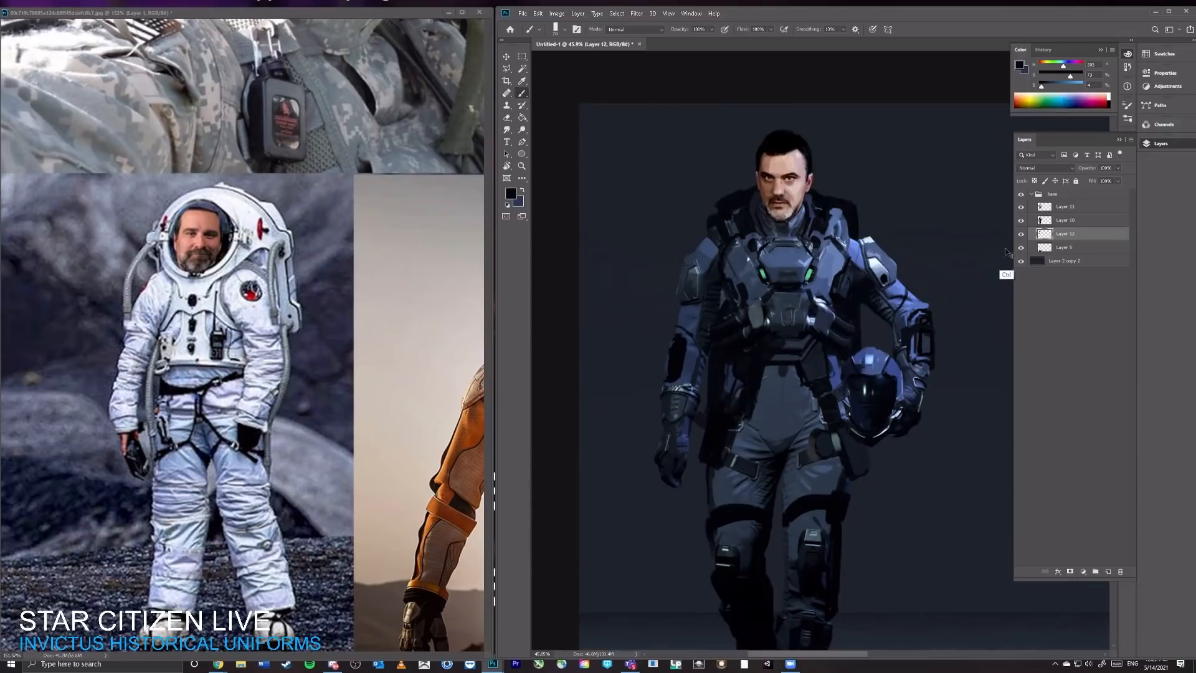
left_click(1021, 233)
key("Delete")
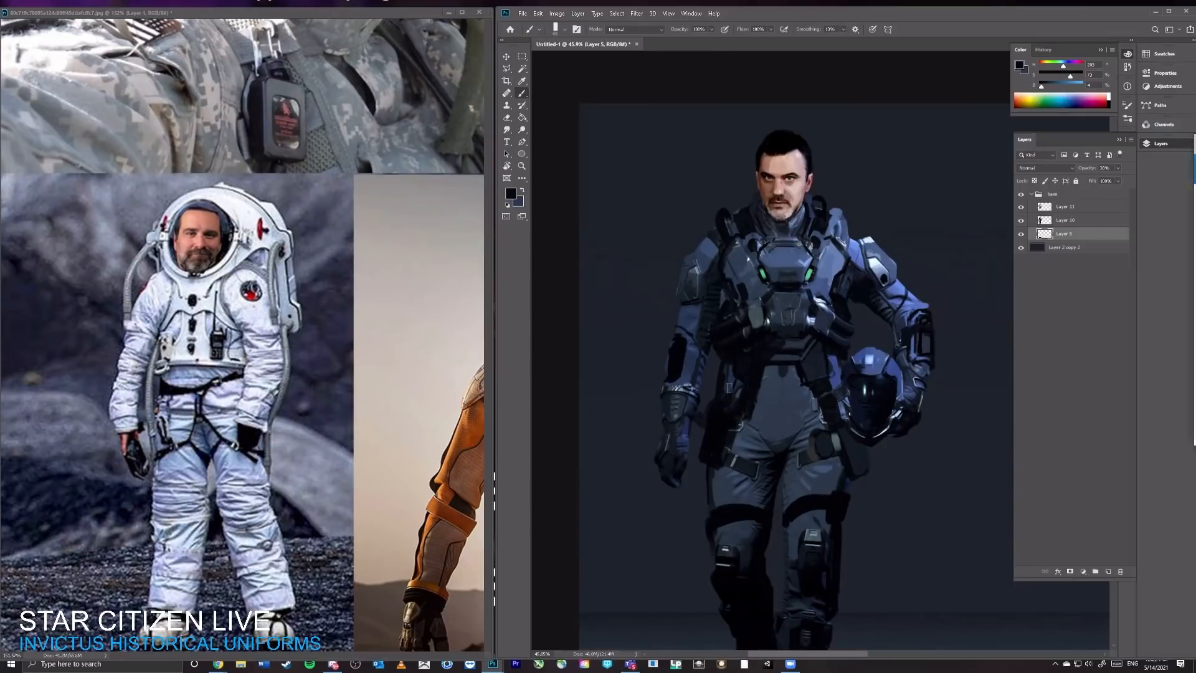
Step: Place the Photos window with the portrait snapshot over the reference collage
left_click_drag(1195, 150, 212, 75)
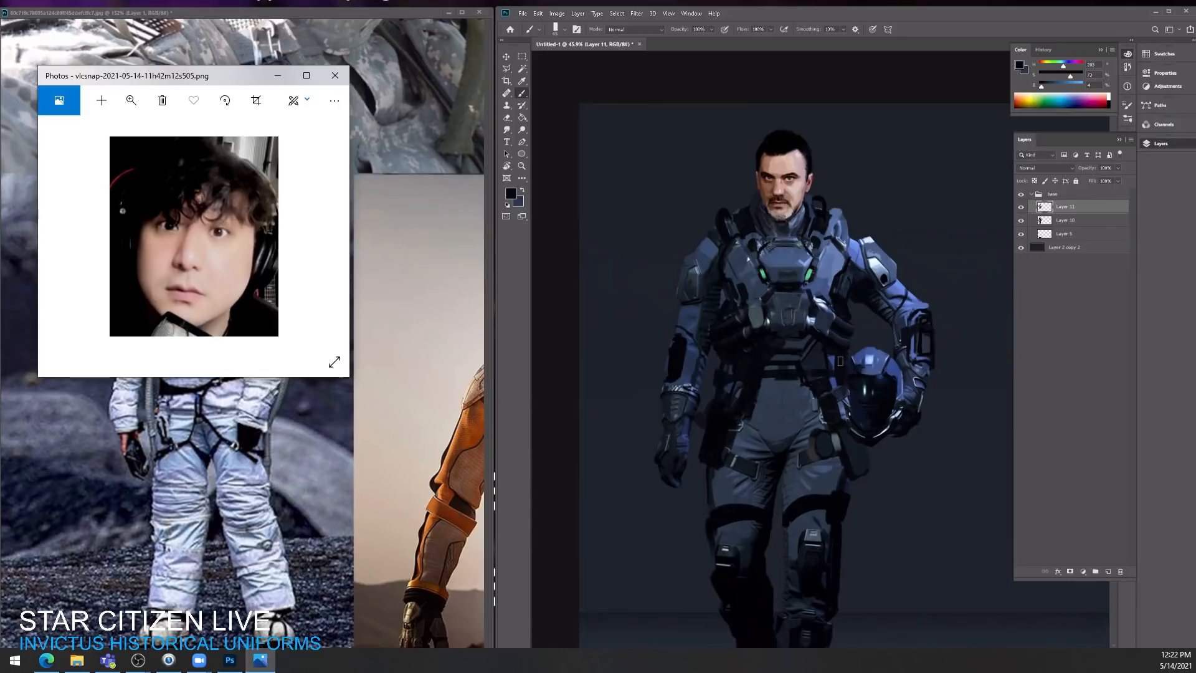
Step: Add a near-black pouch beside the helmet-side knee and darken the shins above both boots on Layer 11
scroll(844, 387, "down", 2)
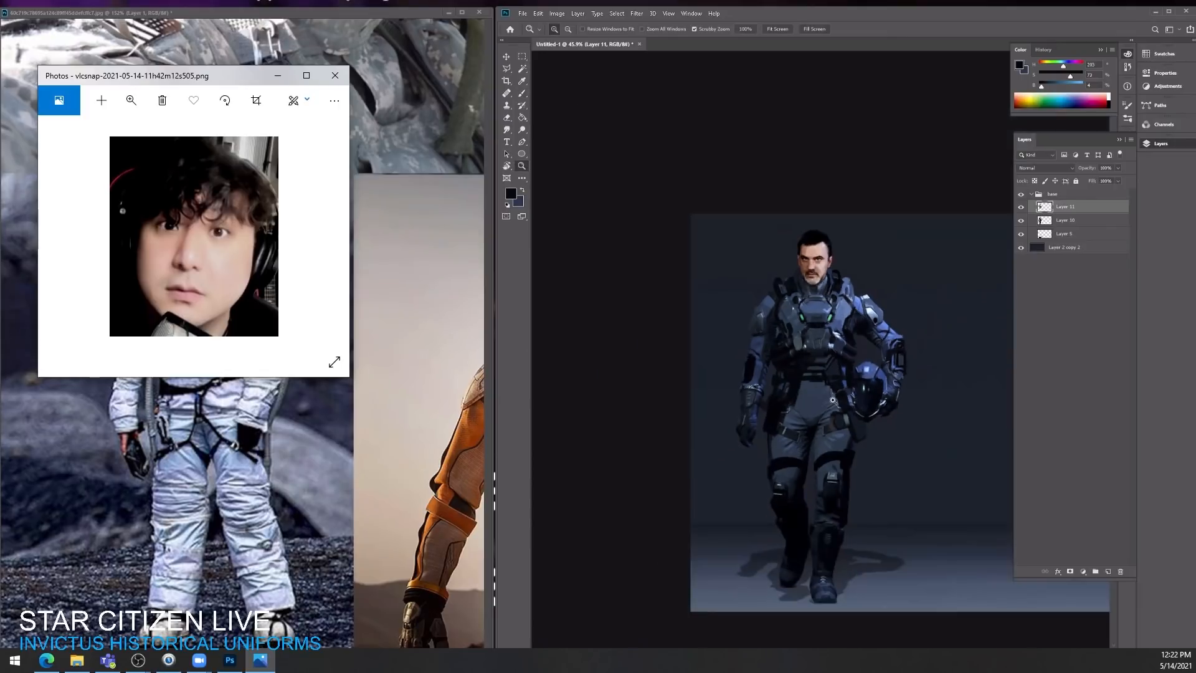
left_click_drag(845, 443, 869, 336)
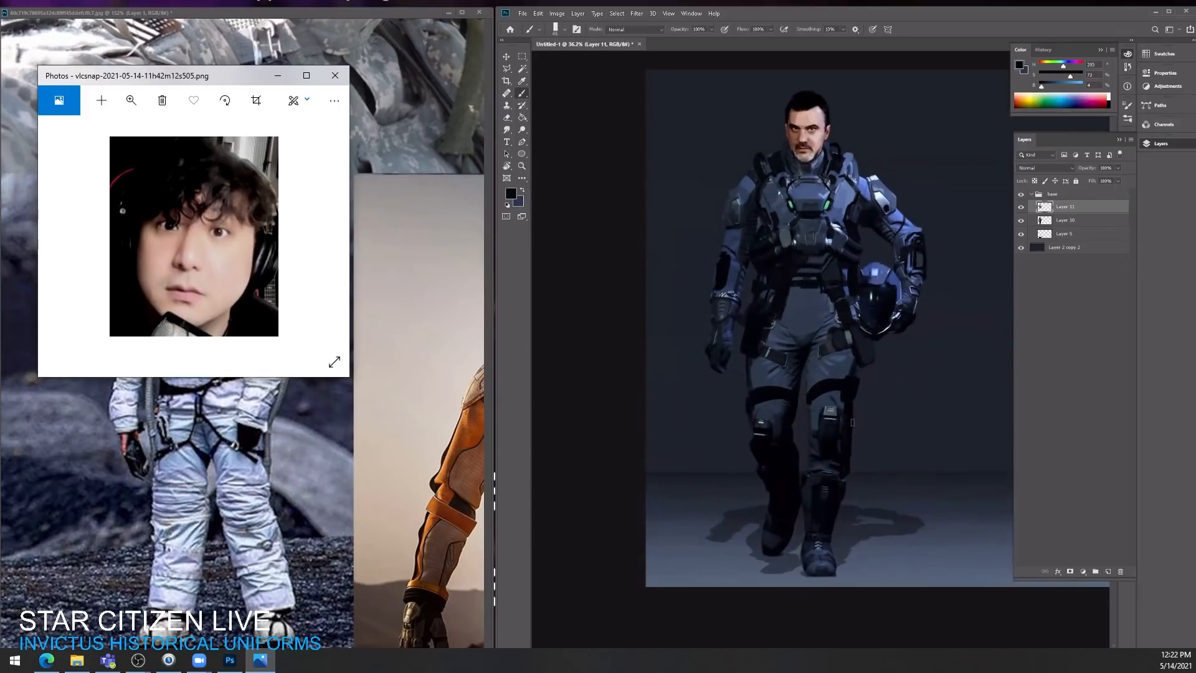
left_click_drag(853, 430, 848, 465)
left_click(830, 534, "alt")
left_click_drag(837, 523, 836, 500)
left_click_drag(766, 486, 771, 498)
Step: Browse the reference collage for pilot flight gear, flight helmets and the NASA spacesuits
left_click(383, 315)
scroll(383, 315, "down", 6)
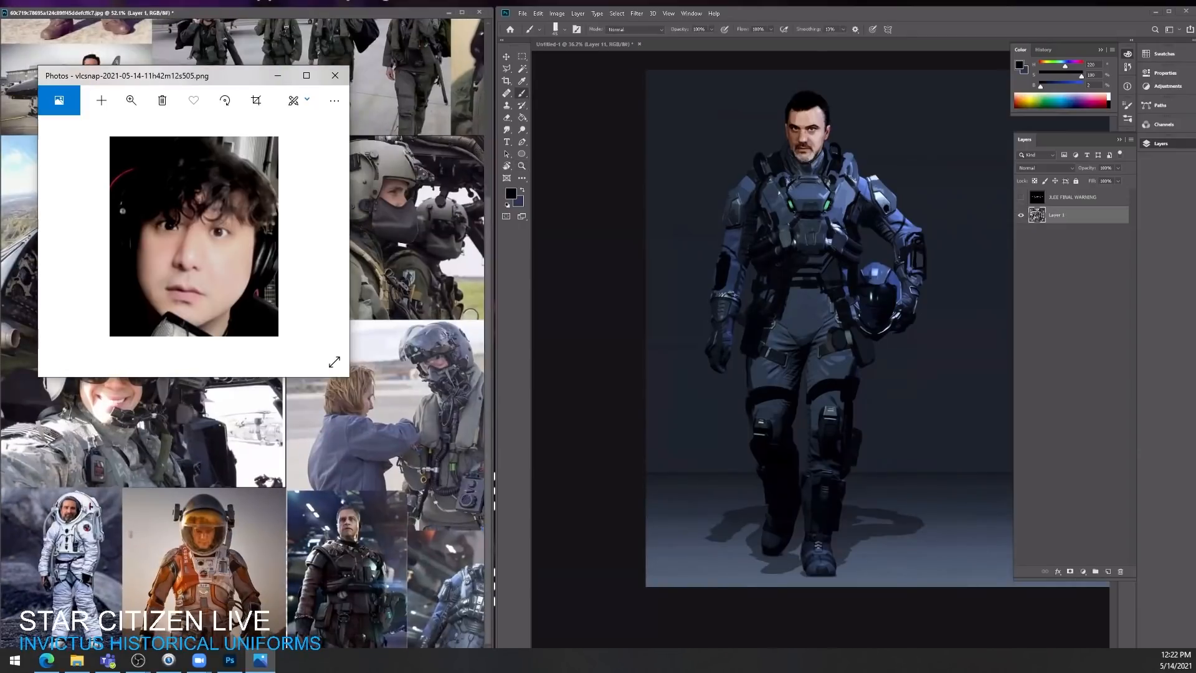
left_click_drag(430, 317, 2, 554)
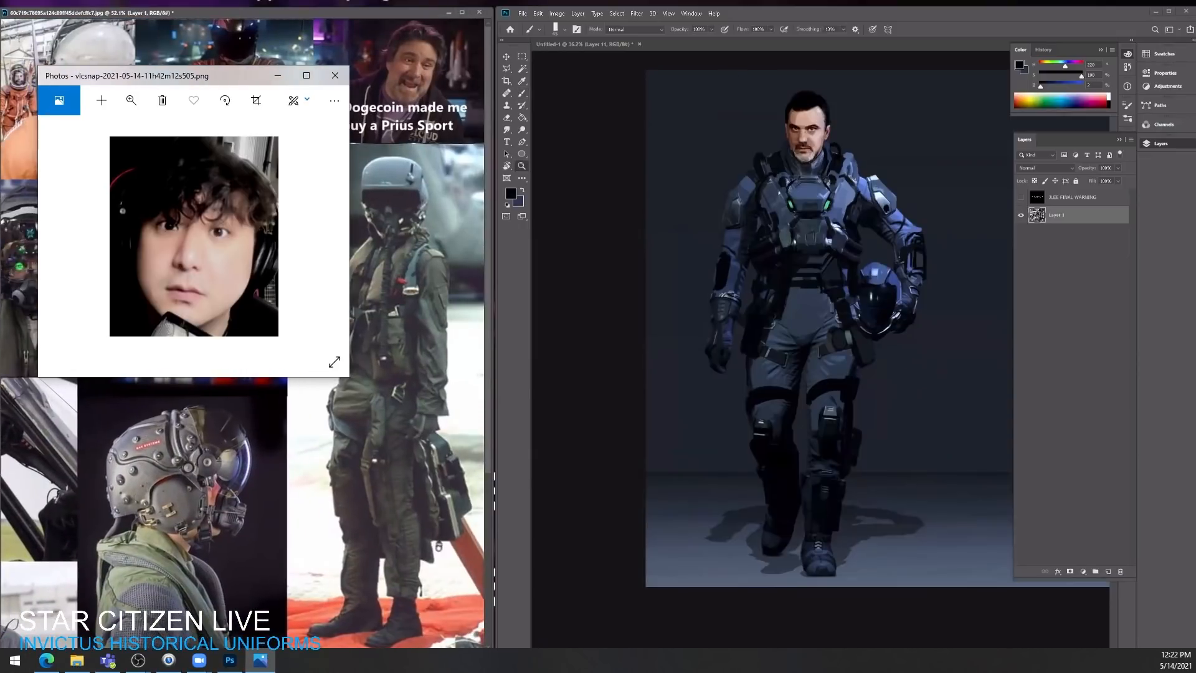
mouse_move(274, 59)
left_mouse_down()
mouse_move(335, 59)
mouse_move(408, 137)
left_mouse_up()
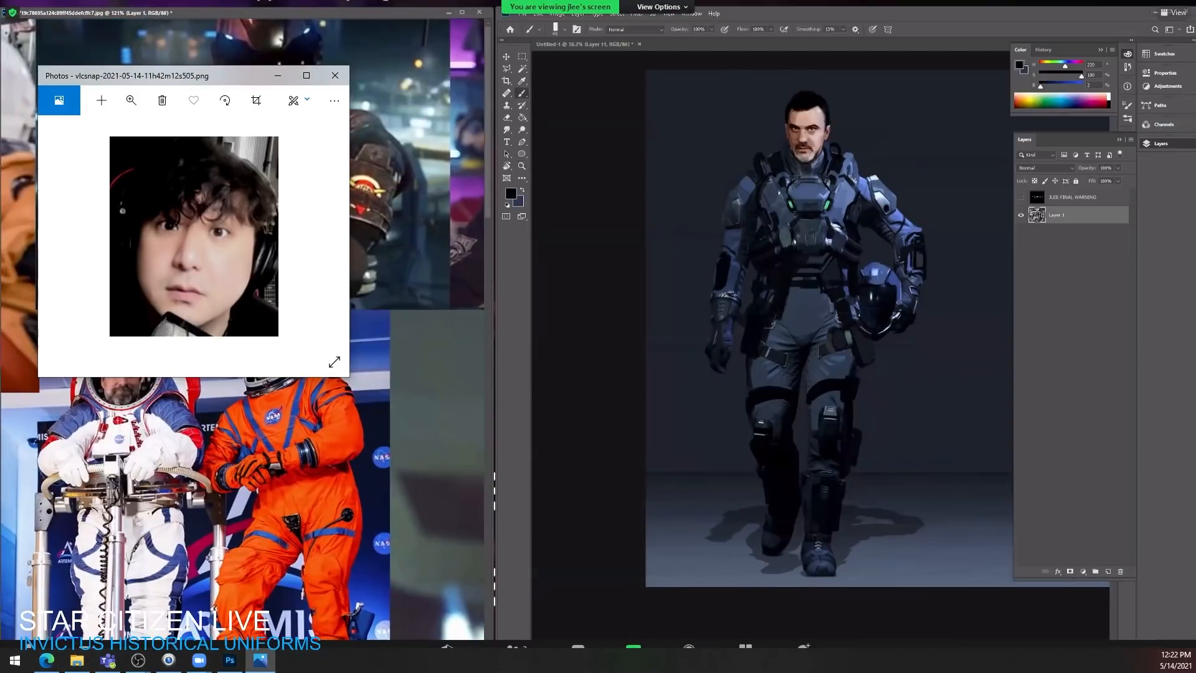
Step: Reposition the Photos window and enlarge it to cover the reference collage
left_click_drag(180, 76, 202, 117)
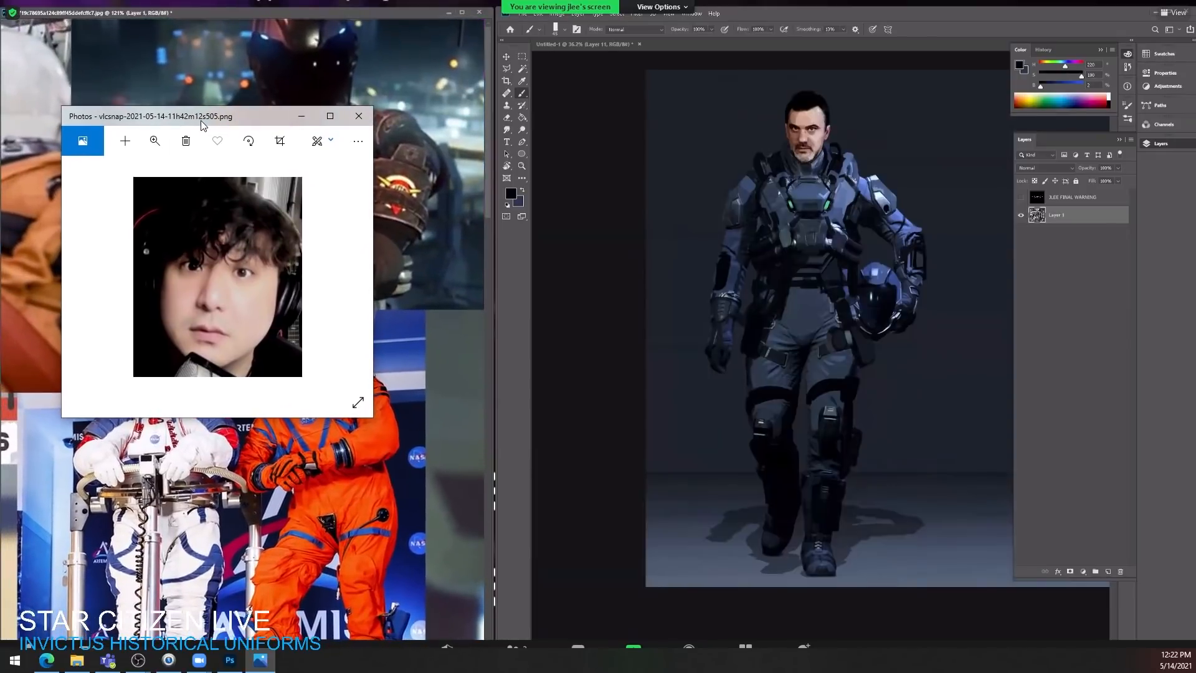
key("v")
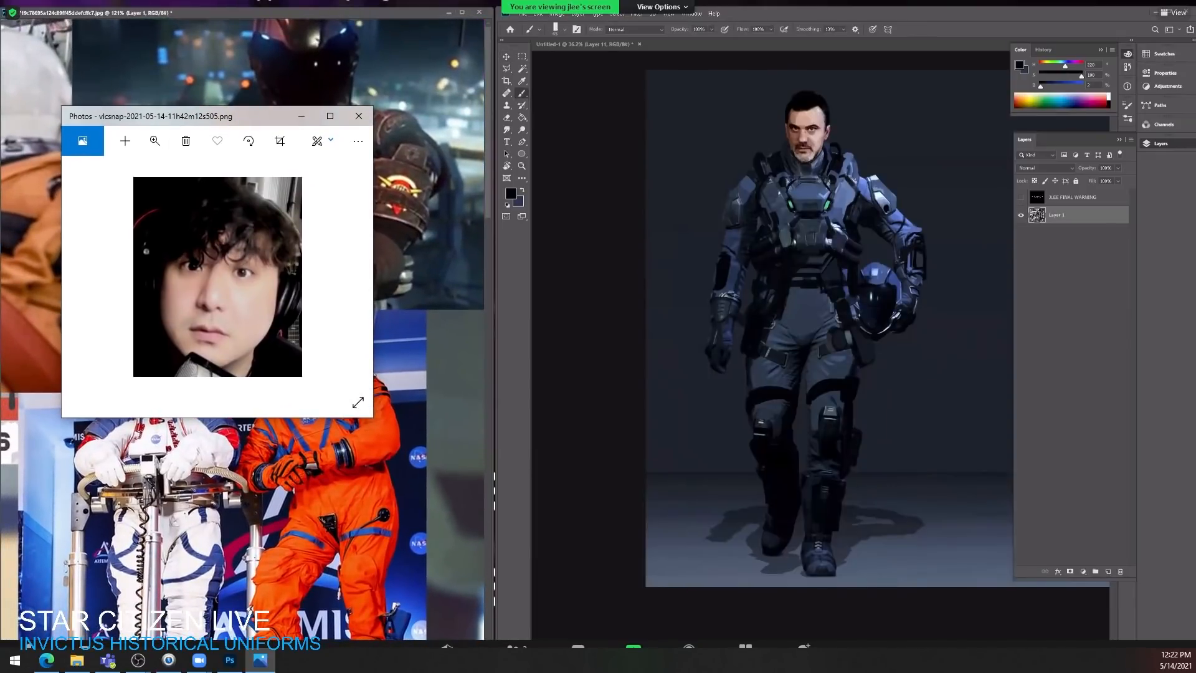
key("super")
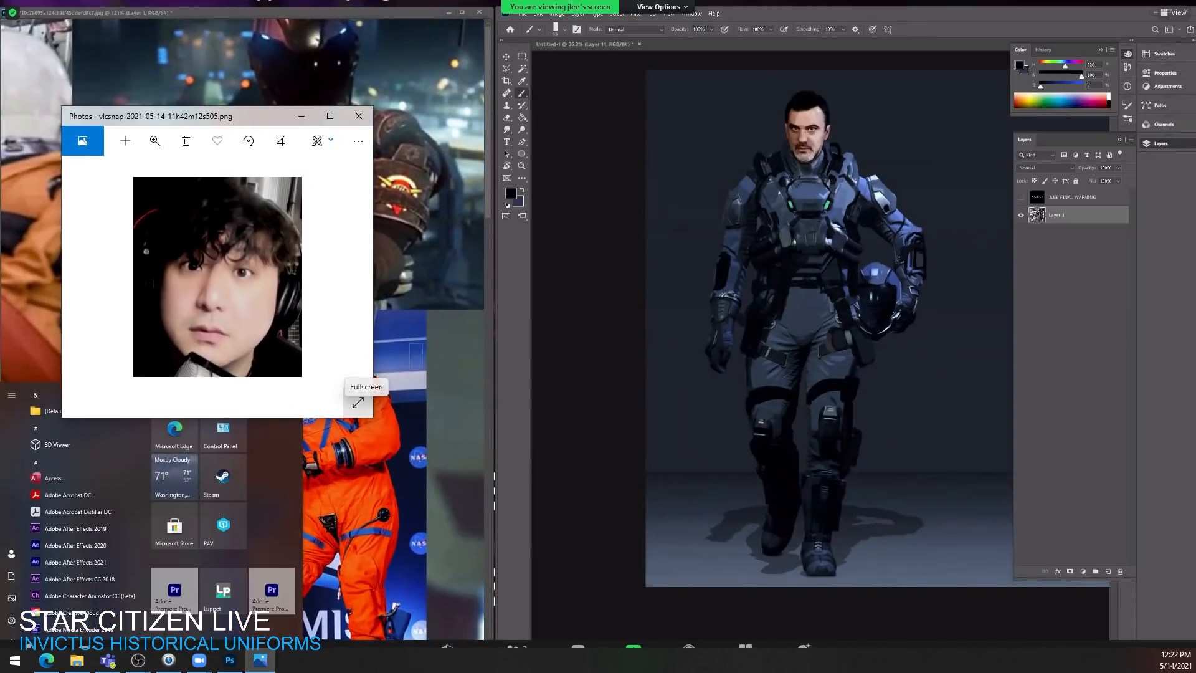
left_click(640, 325)
left_click(463, 335)
left_click_drag(373, 105, 488, 0)
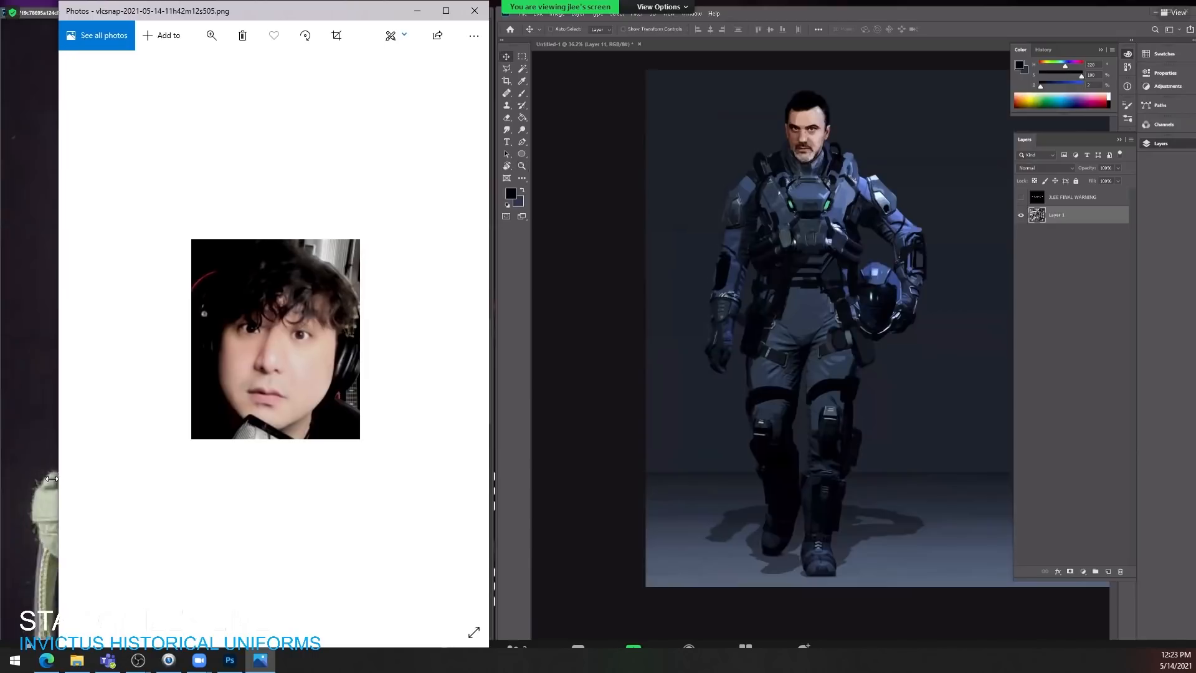
left_click_drag(62, 478, 3, 479)
Step: Leaf through the snapshots in Photos, return to the portrait and enlarge it to a close-up of the face
scroll(246, 339, "down", 1)
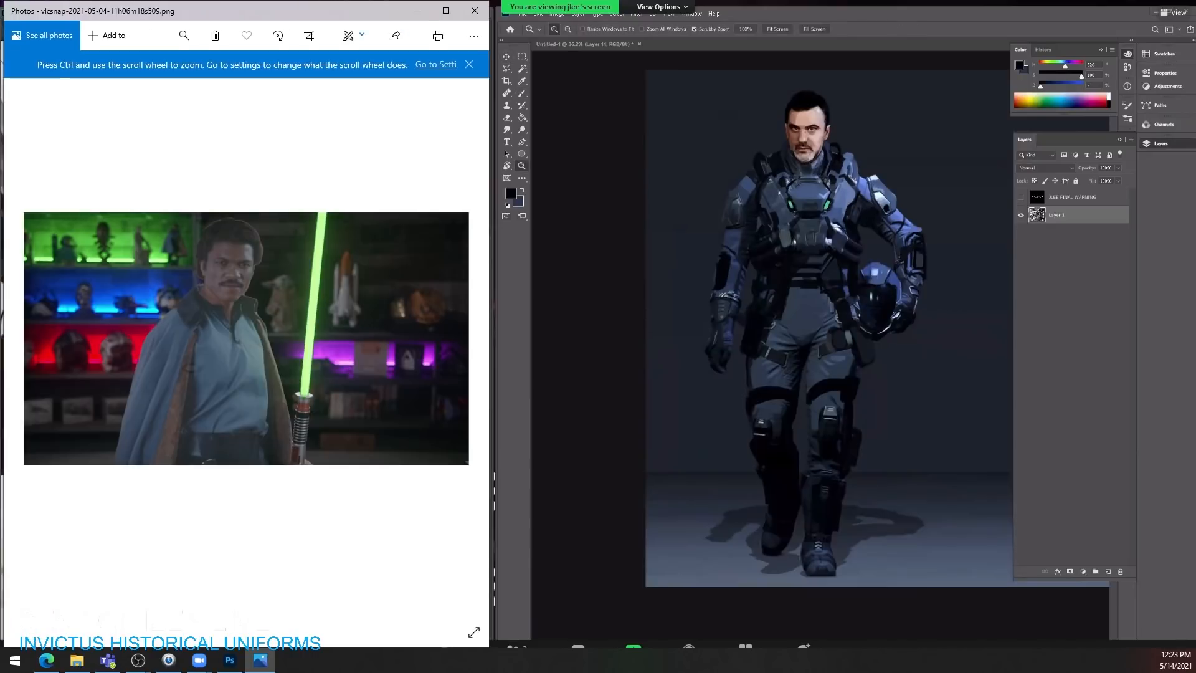
scroll(246, 339, "up", 1)
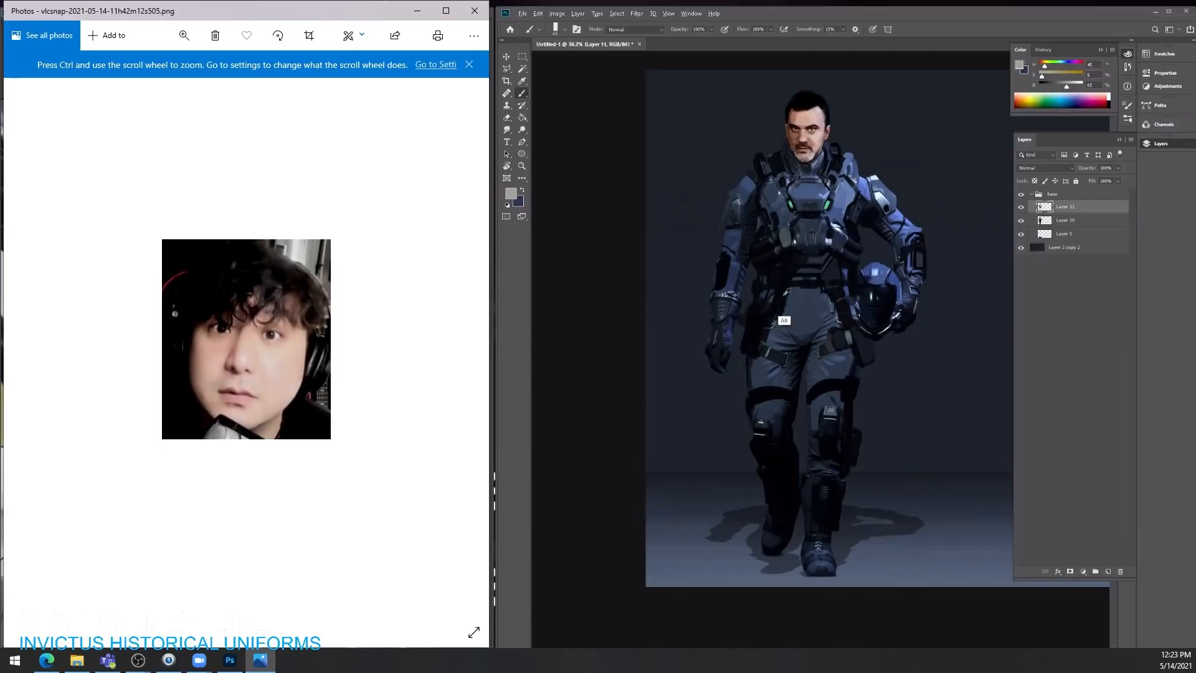
left_click(184, 36)
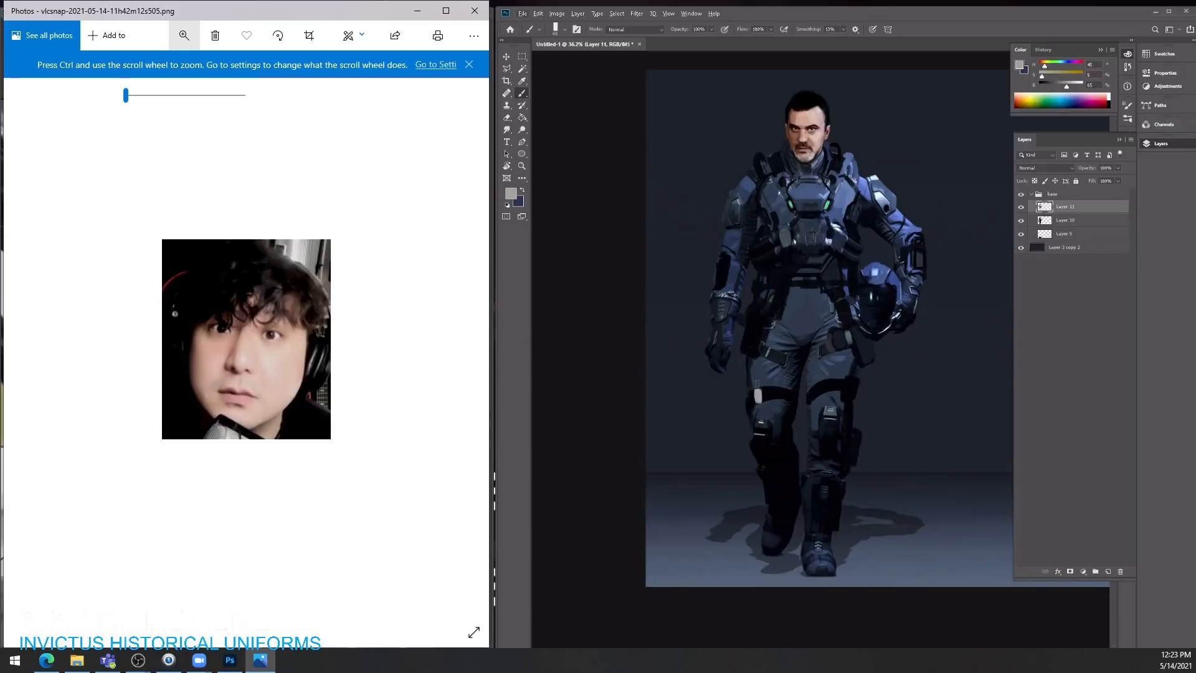
left_click(153, 95)
left_click_drag(153, 95, 215, 95)
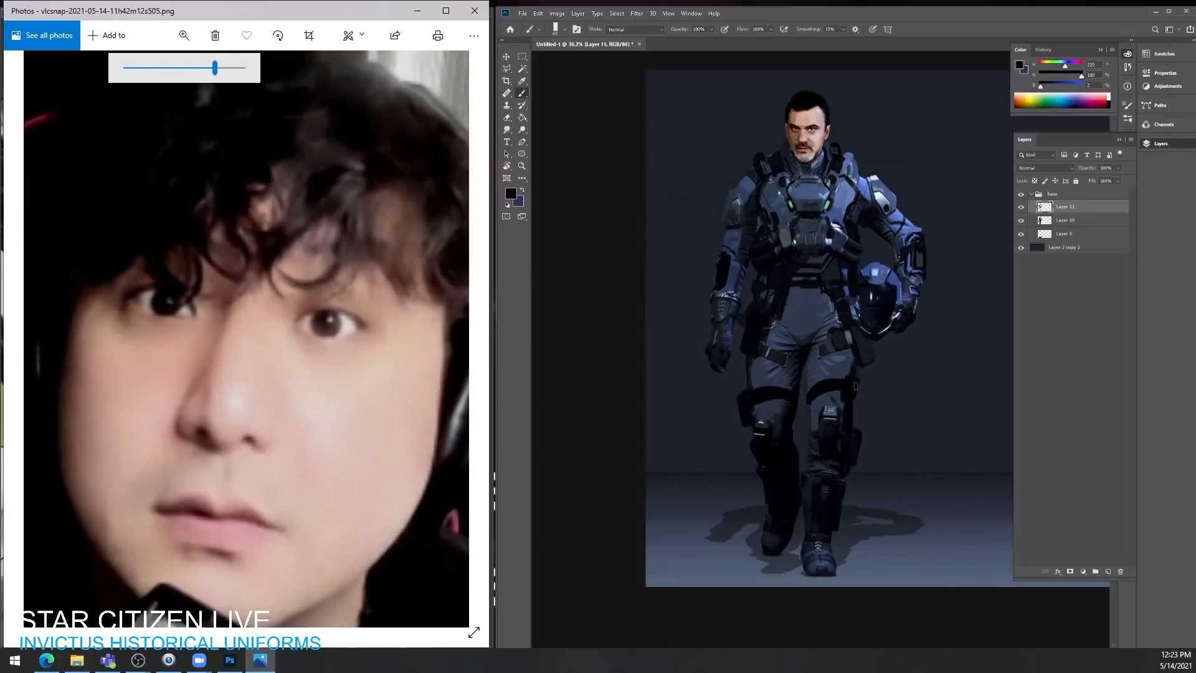
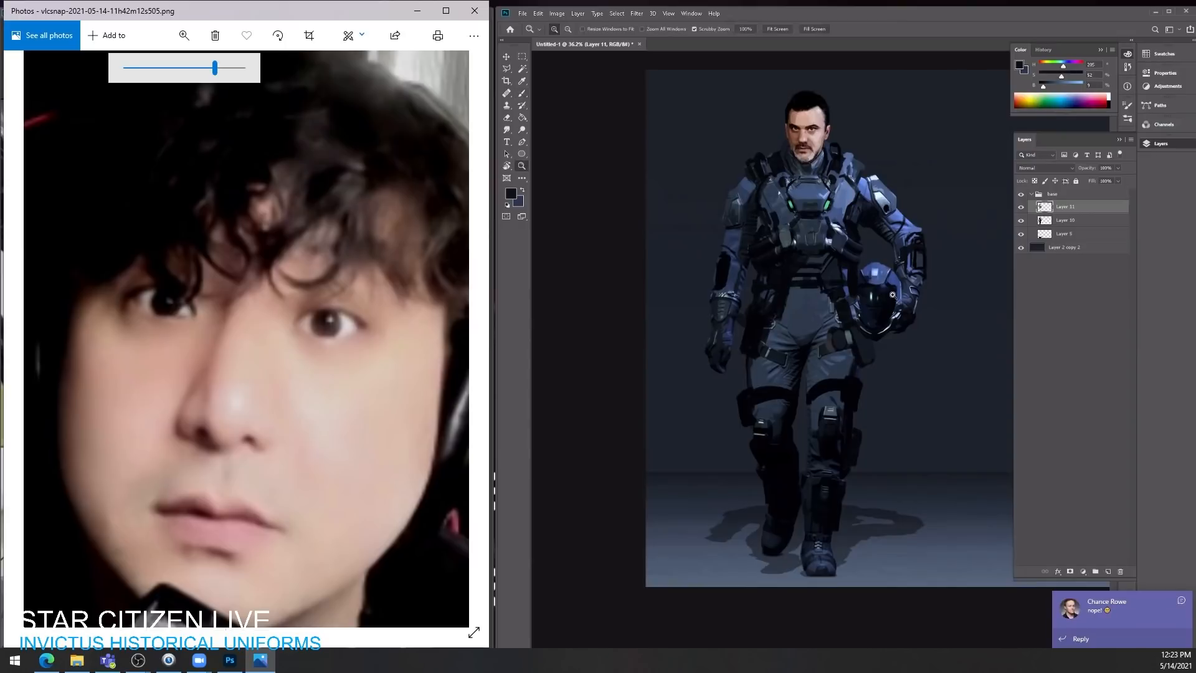
Step: Open the portrait for drawing in Photos and draw one light-blue half of a moustache above the lips
key("space")
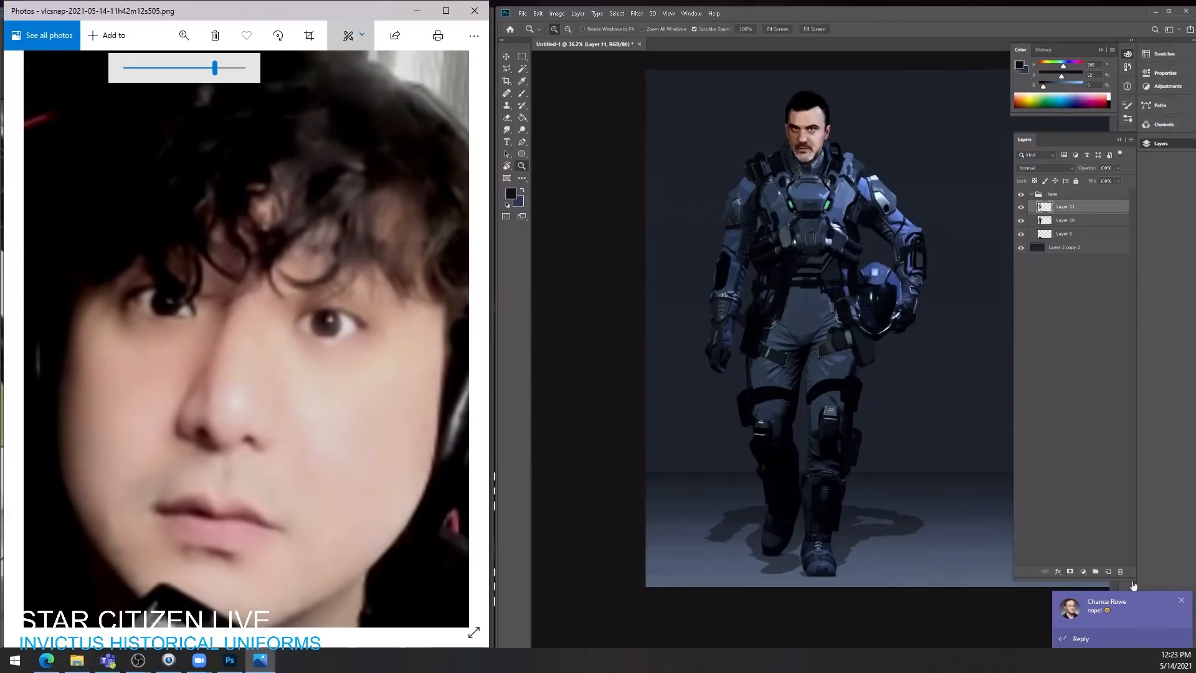
key("Escape")
key("space")
key("space")
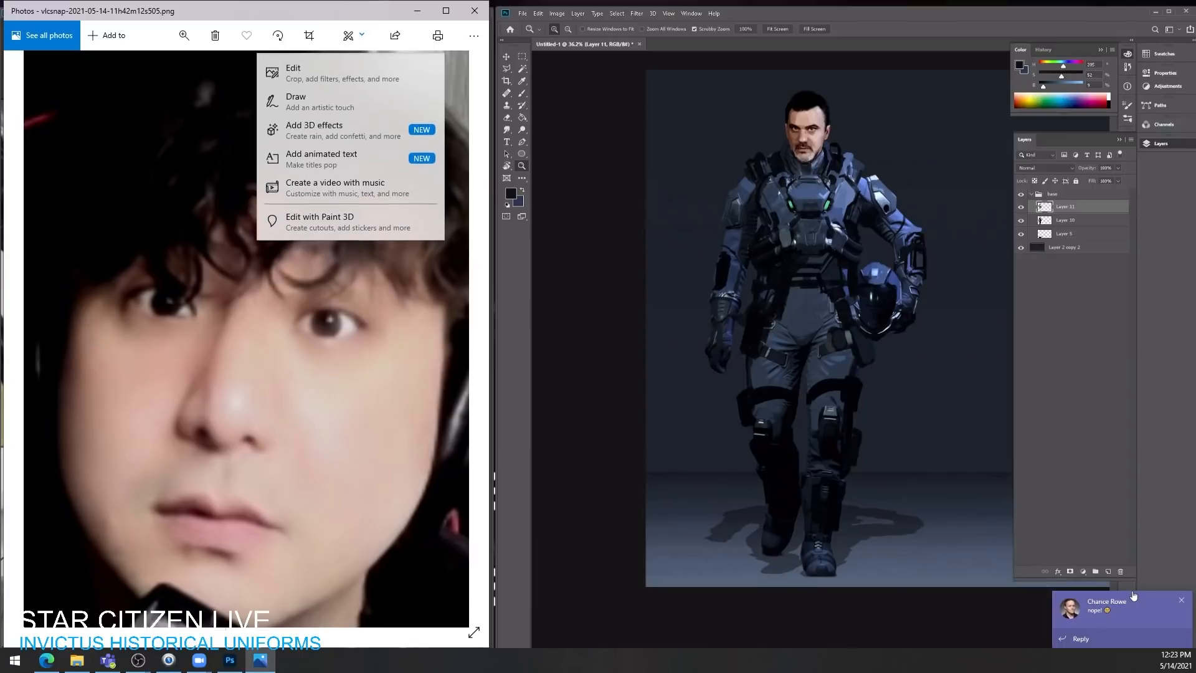
key("Down")
key("Down")
key("Return")
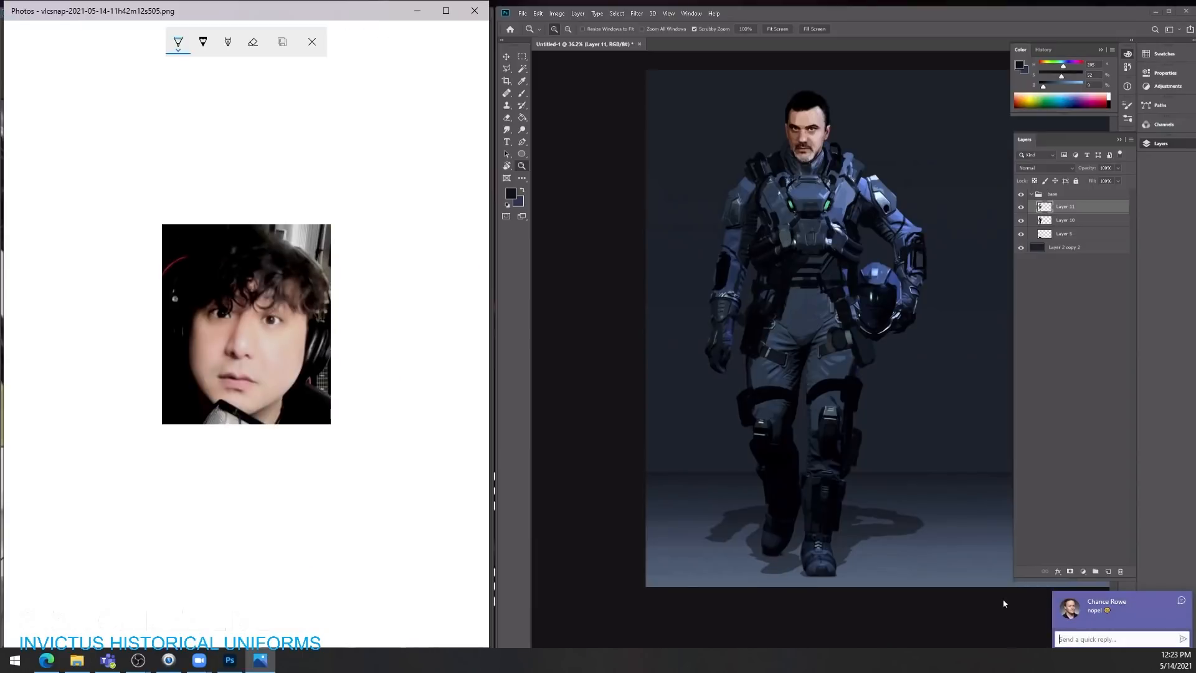
type("c")
key("Return")
left_click_drag(236, 363, 261, 370)
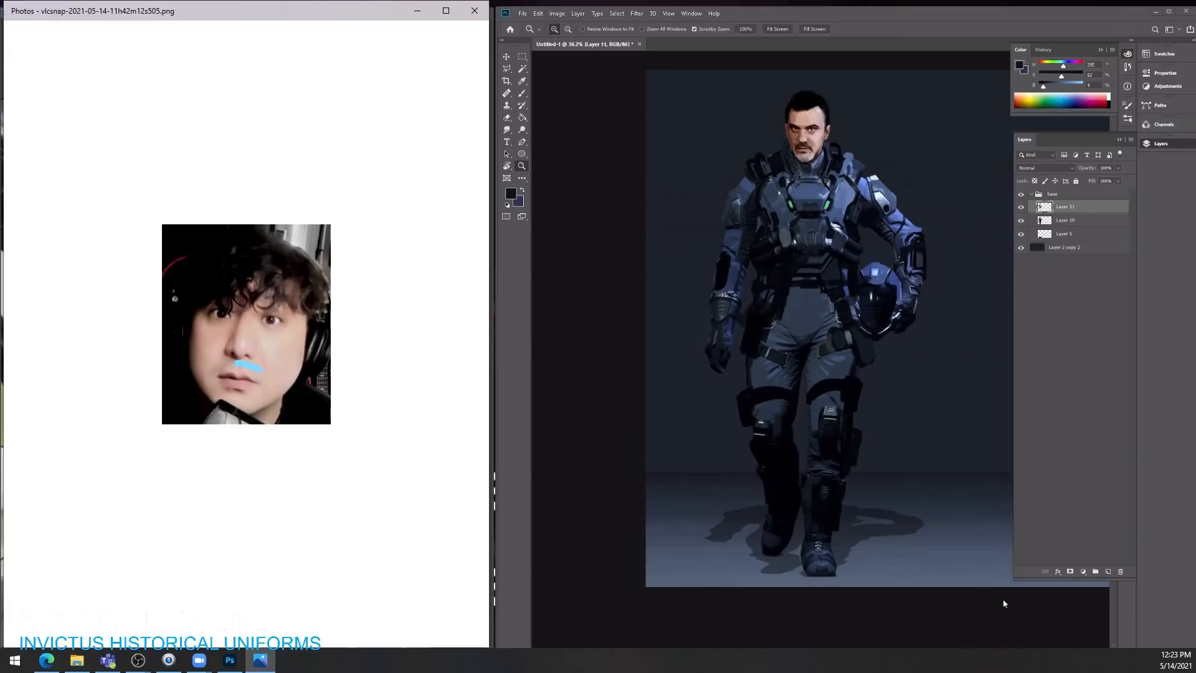
Step: Darken the hip pouch beside the helmet with the brush and add a light-blue goatee and eyebrows to the portrait
left_click(910, 402)
key("b")
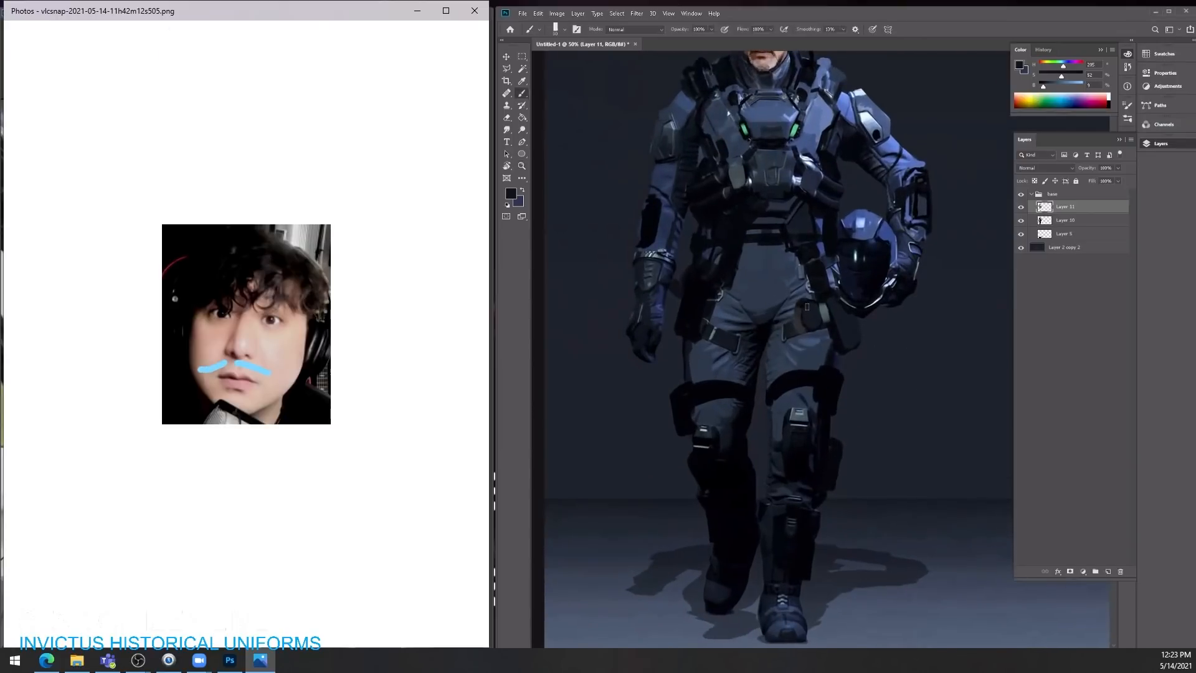
left_click_drag(811, 300, 798, 328)
left_click_drag(222, 396, 223, 408)
left_click(815, 332, "alt")
left_click(691, 334, "alt")
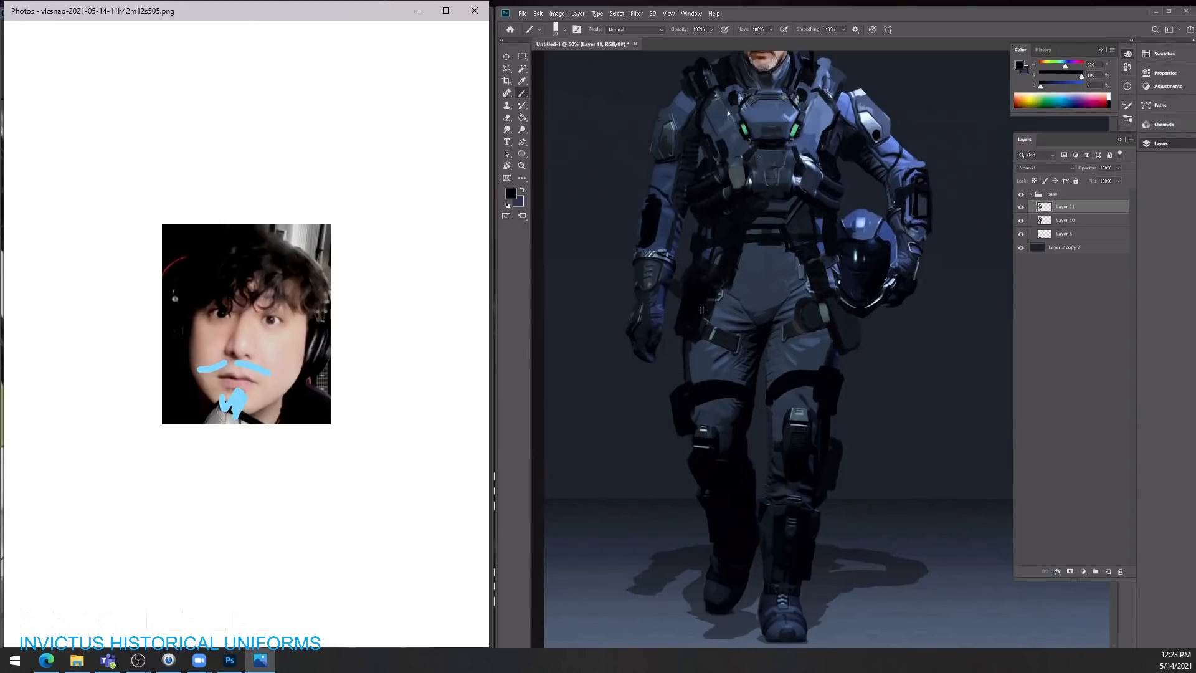
mouse_move(267, 306)
left_mouse_down()
mouse_move(289, 312)
mouse_move(203, 301)
left_mouse_up()
key("[")
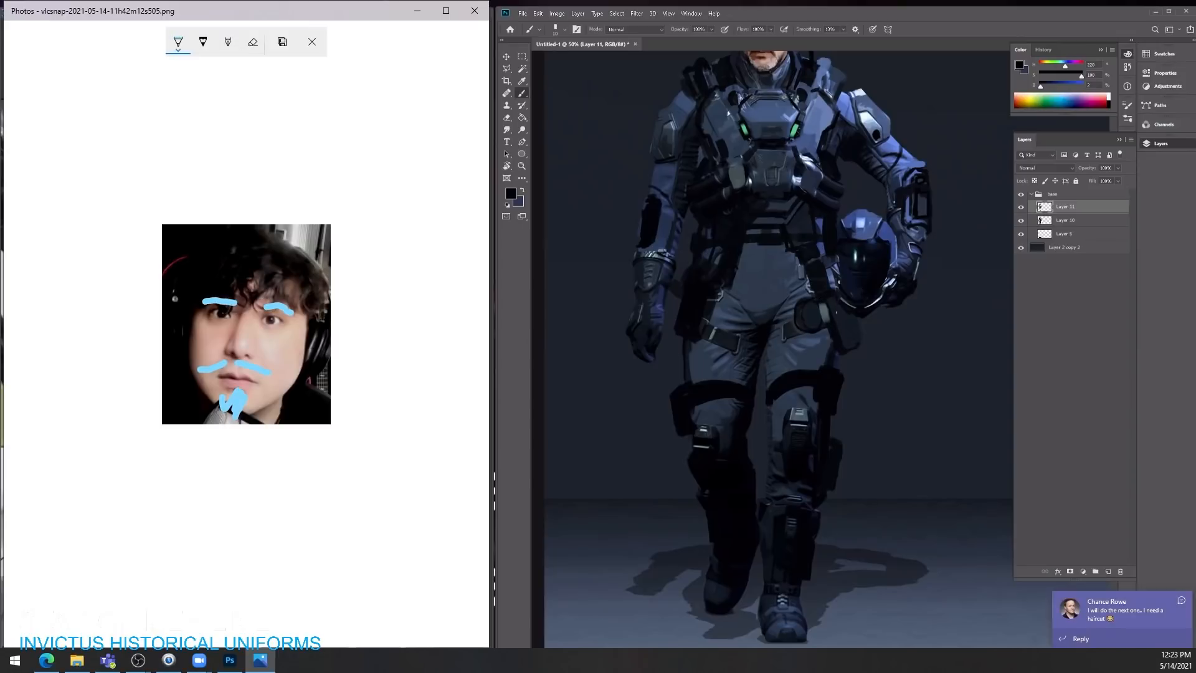
Step: Touch up the pouch beside the helmet and save a copy of the portrait with its blue doodles
left_click(312, 42)
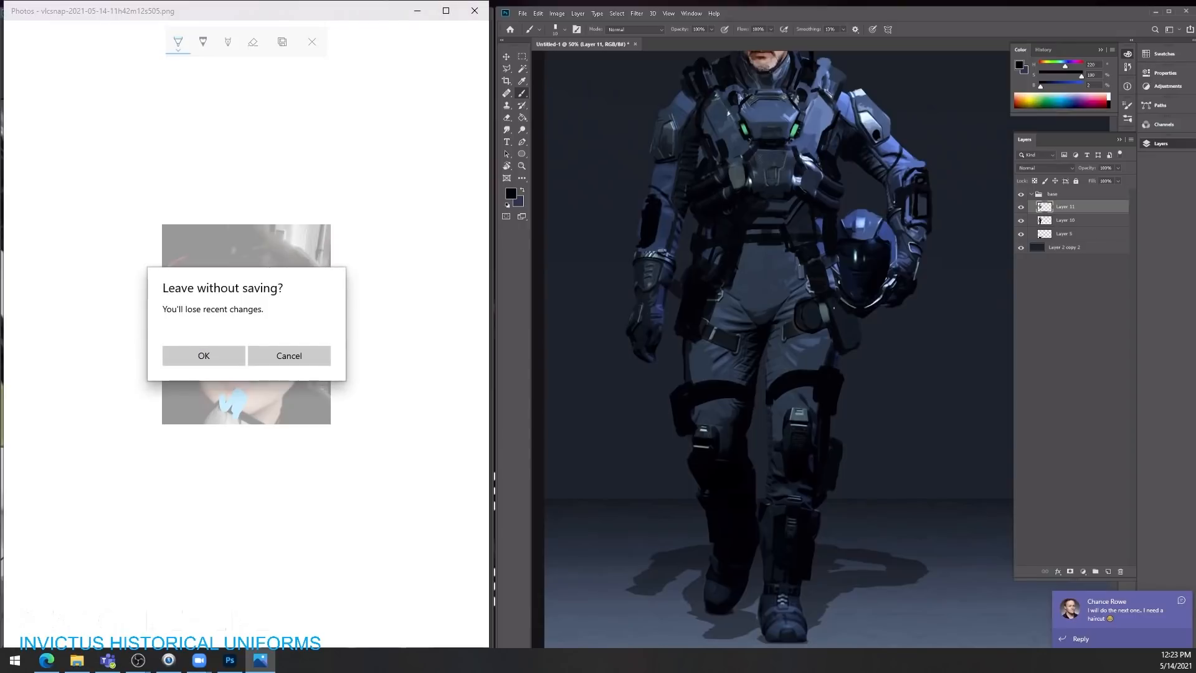
left_click(289, 356)
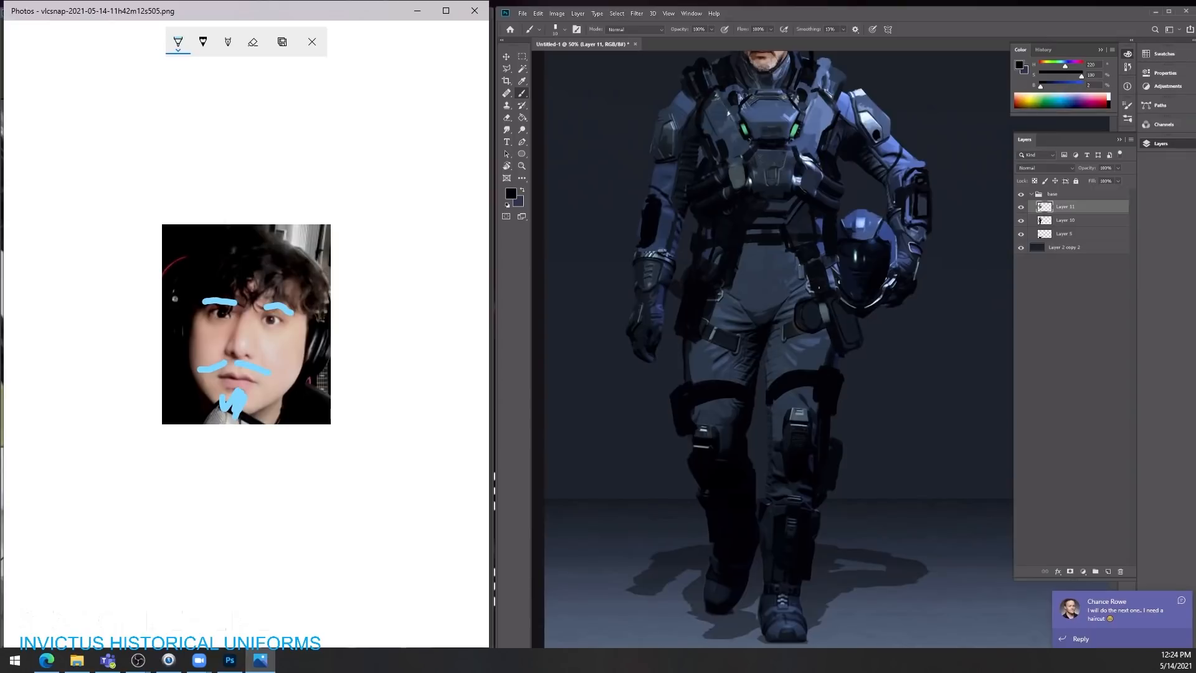
mouse_move(856, 303)
left_mouse_down()
mouse_move(797, 305)
mouse_move(848, 308)
left_mouse_up()
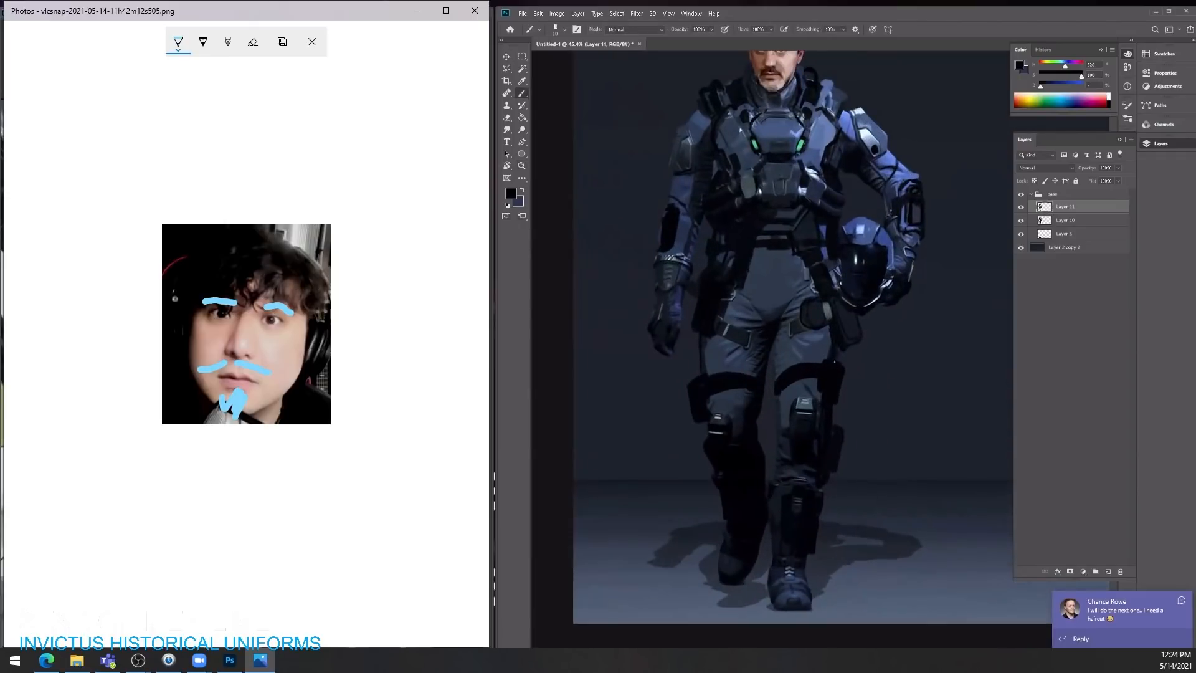
left_click(312, 41)
key("ctrl+space")
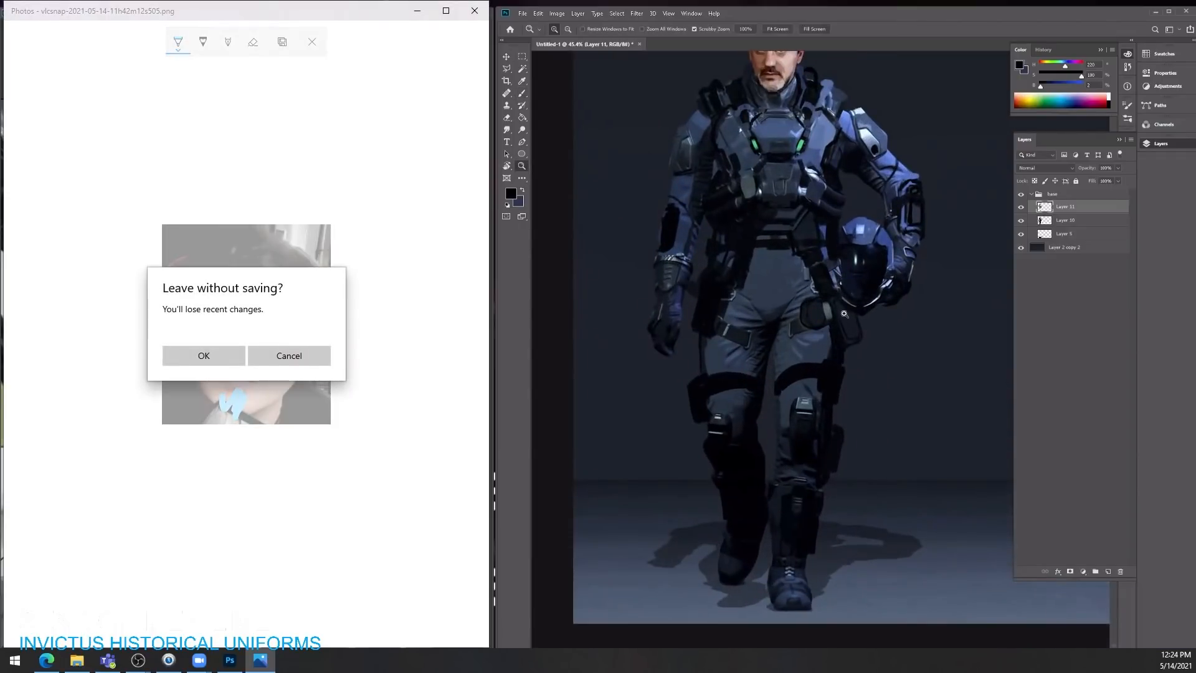
left_click_drag(841, 313, 811, 321)
left_click(289, 355)
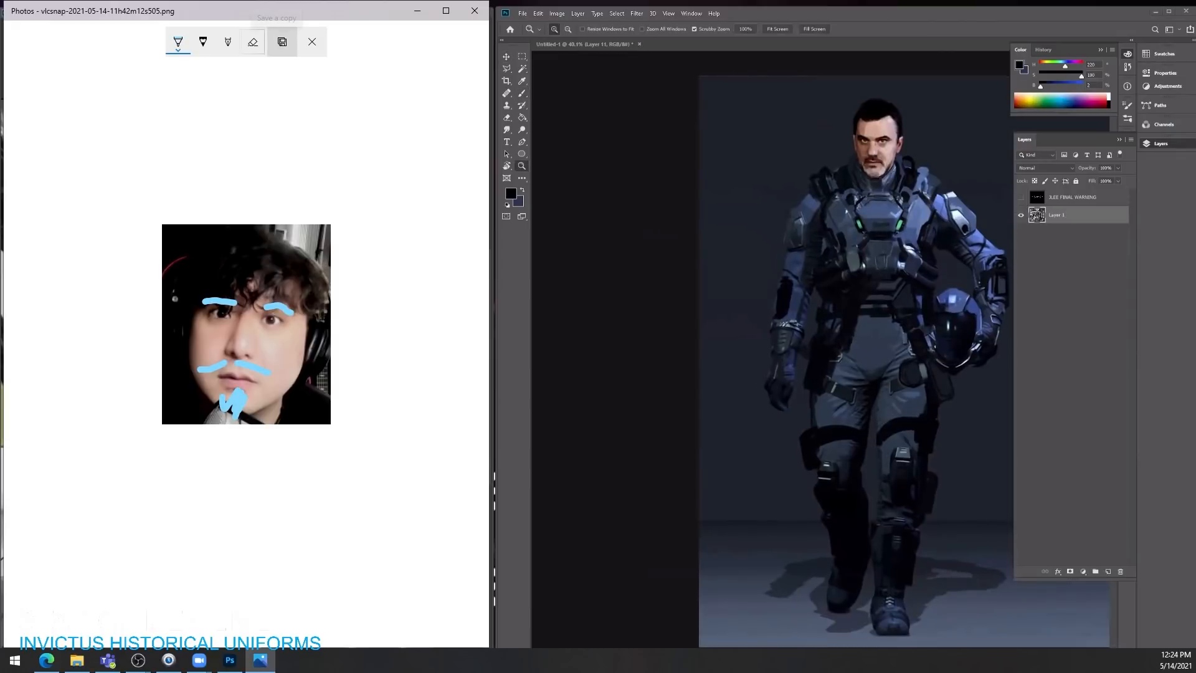
left_click(283, 42)
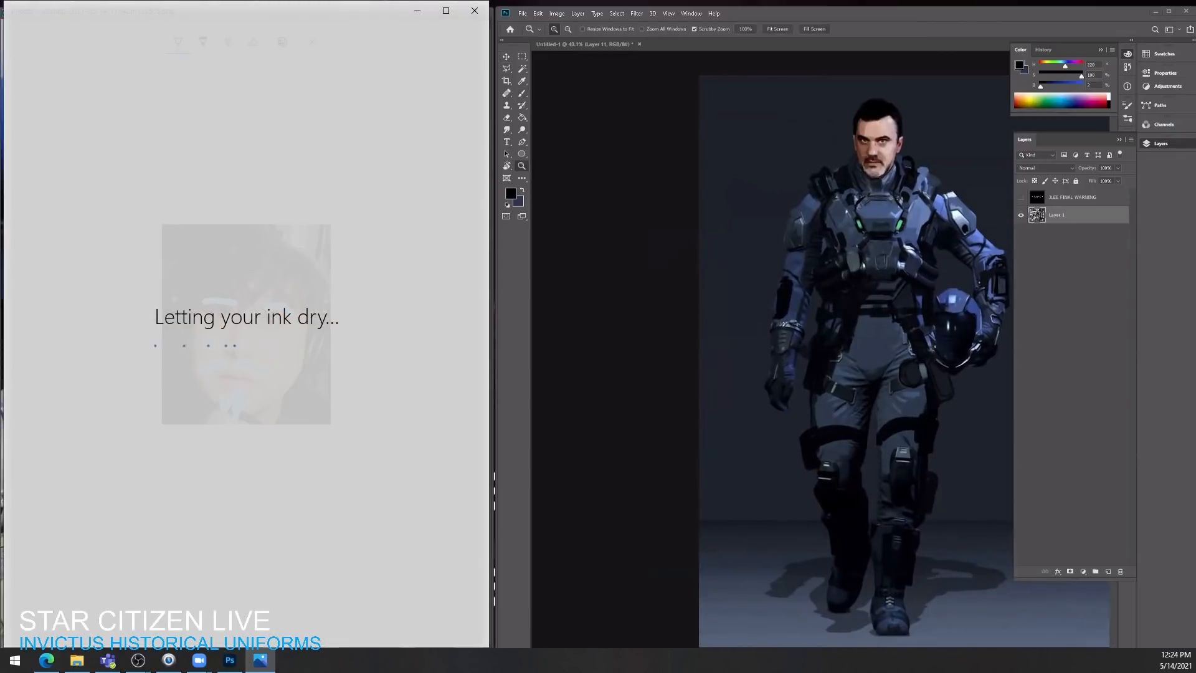
Step: Add a new layer above Layer 11 with a sampled dark blue and enlarged brush, and reopen the saved portrait for drawing
key("b")
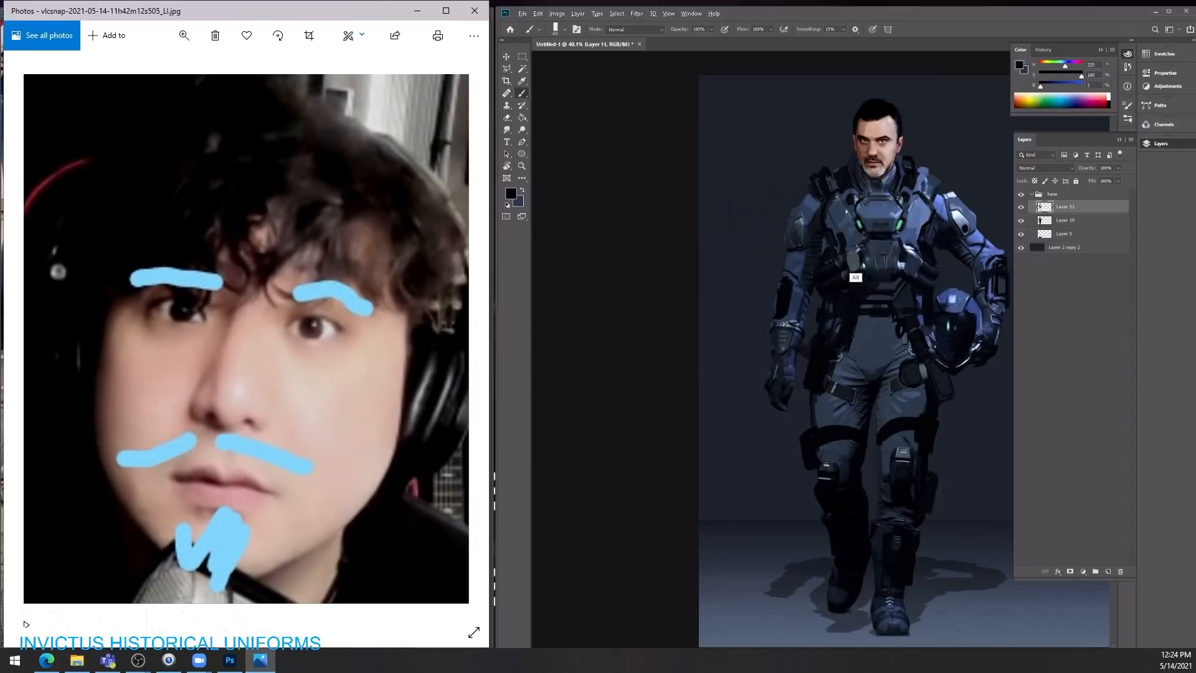
key("alt")
left_click(833, 282, "alt")
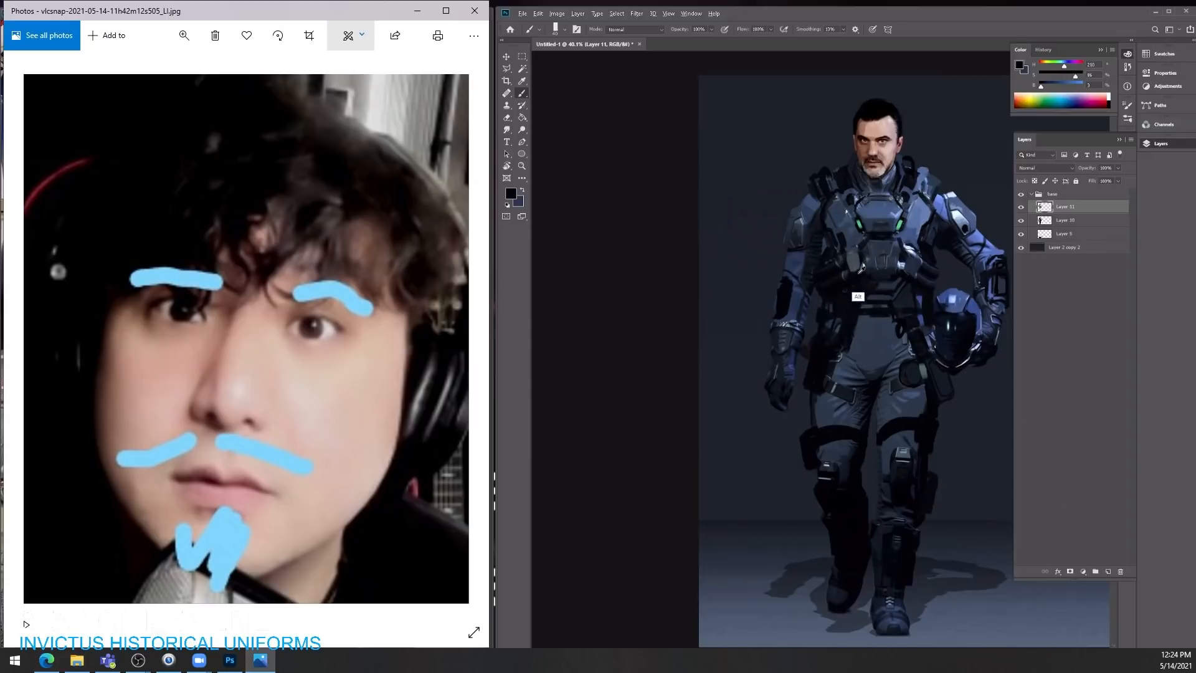
left_click(940, 377, "alt")
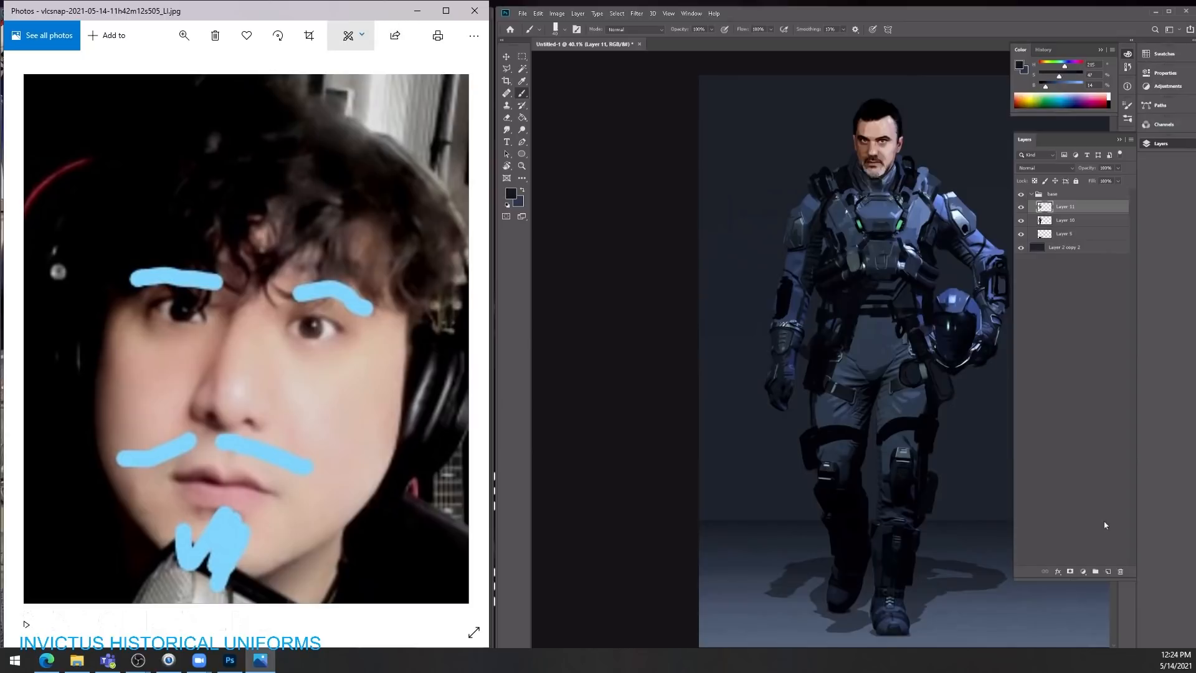
left_click(1108, 572)
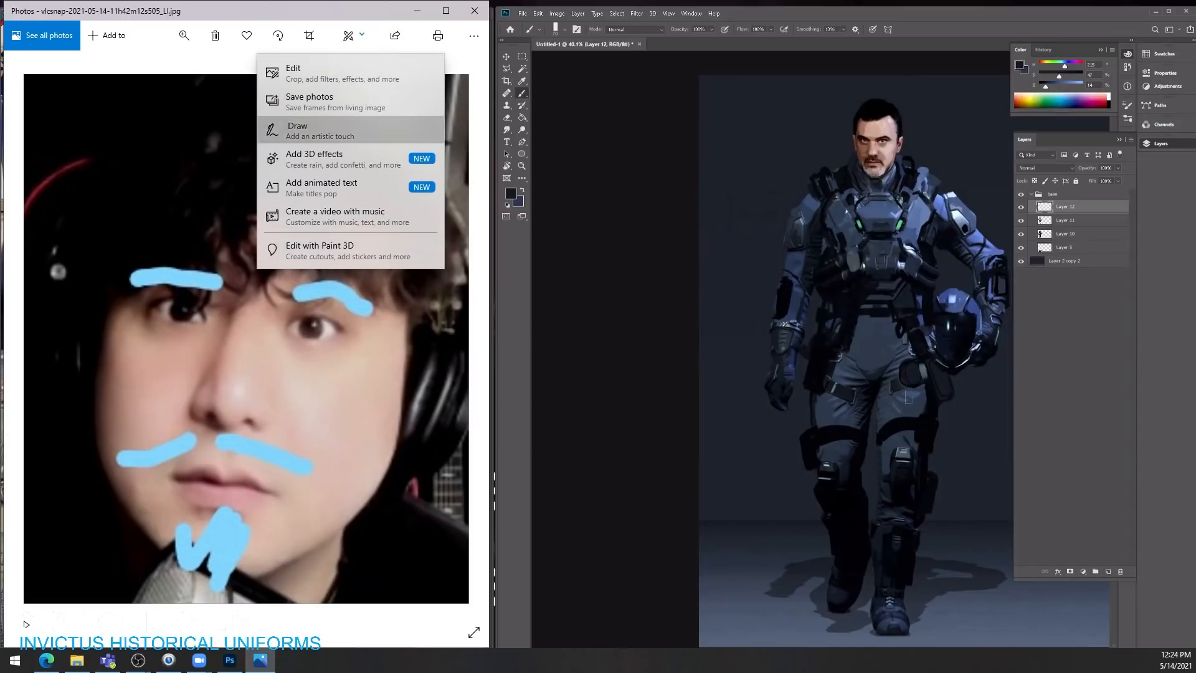
left_click(319, 130)
key("bracketright")
key("bracketright")
key("bracketright")
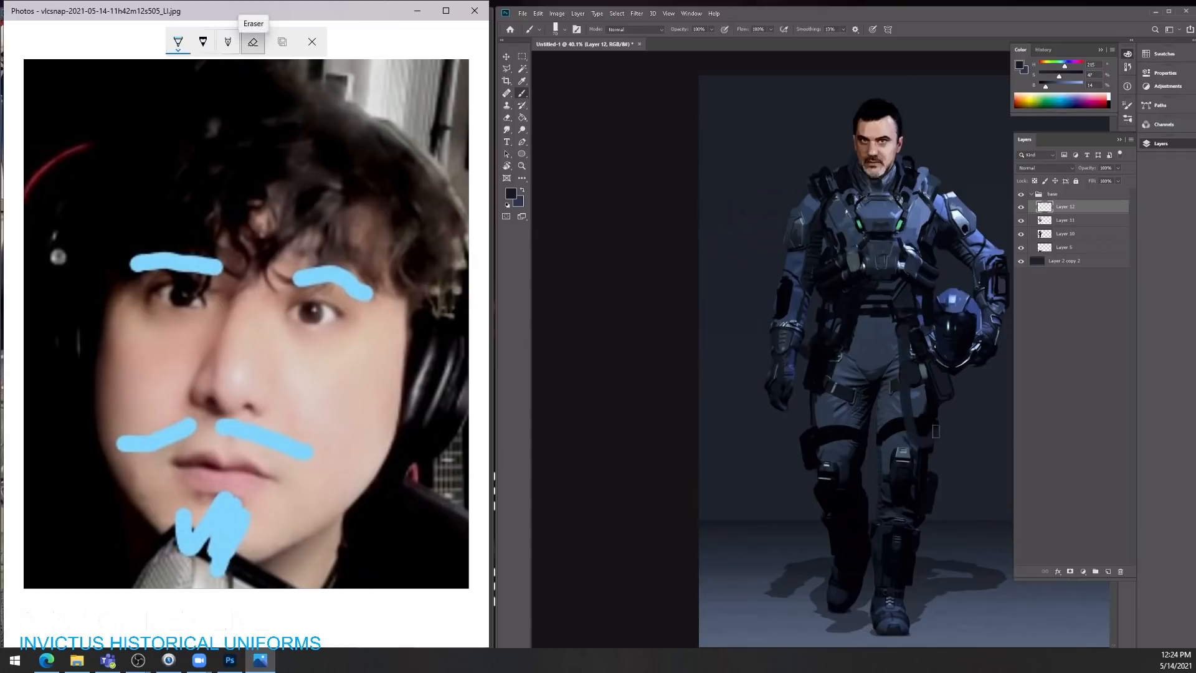
Step: Handwrite "I LOVE D" in white over the portrait's hair with the calligraphy pen
left_click(228, 42)
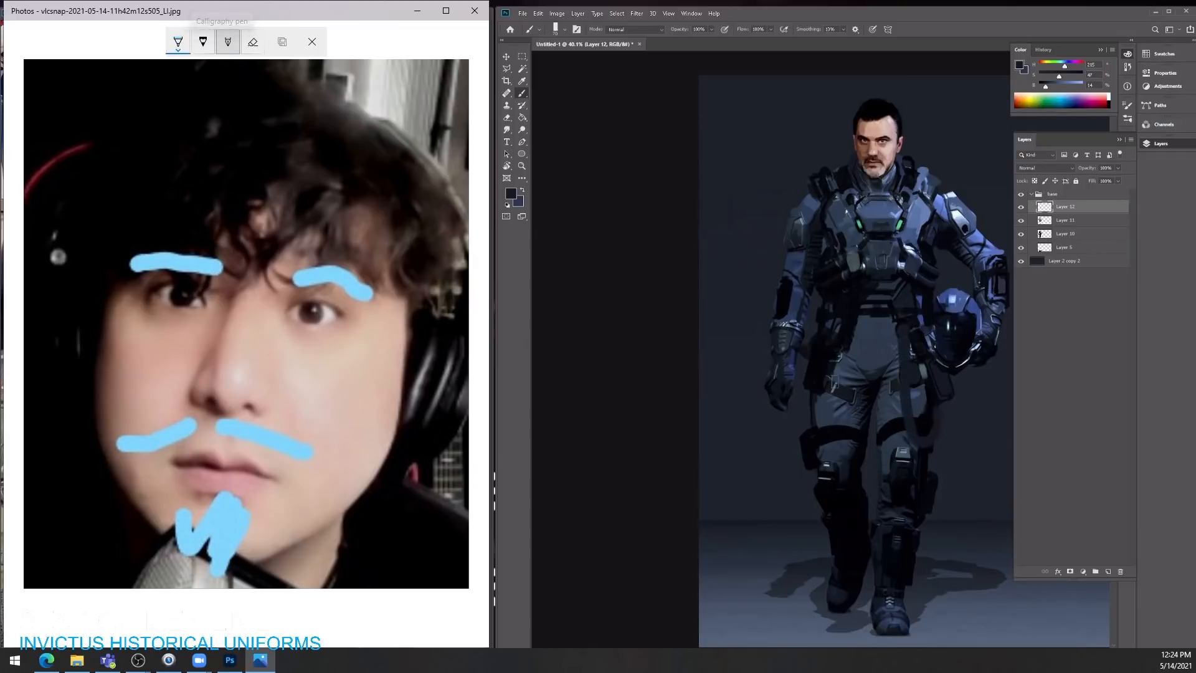
mouse_move(87, 100)
left_mouse_down()
mouse_move(100, 123)
mouse_move(247, 100)
mouse_move(255, 126)
mouse_move(270, 127)
mouse_move(280, 107)
mouse_move(257, 95)
left_mouse_up()
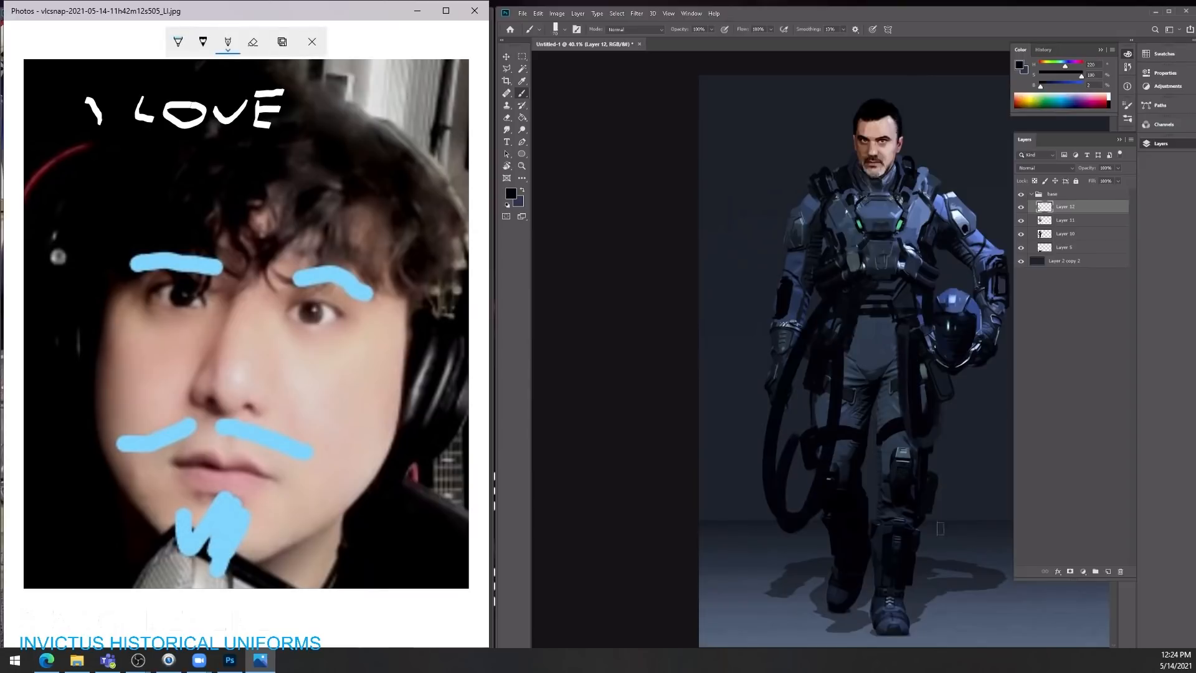
mouse_move(221, 149)
left_mouse_down()
mouse_move(220, 174)
mouse_move(242, 143)
left_mouse_up()
Step: Try large near-black hose loops across the character's torso and legs on Layer 12, and undo them
left_click_drag(861, 373, 912, 429)
mouse_move(866, 256)
left_mouse_down()
mouse_move(777, 277)
mouse_move(875, 345)
left_mouse_up()
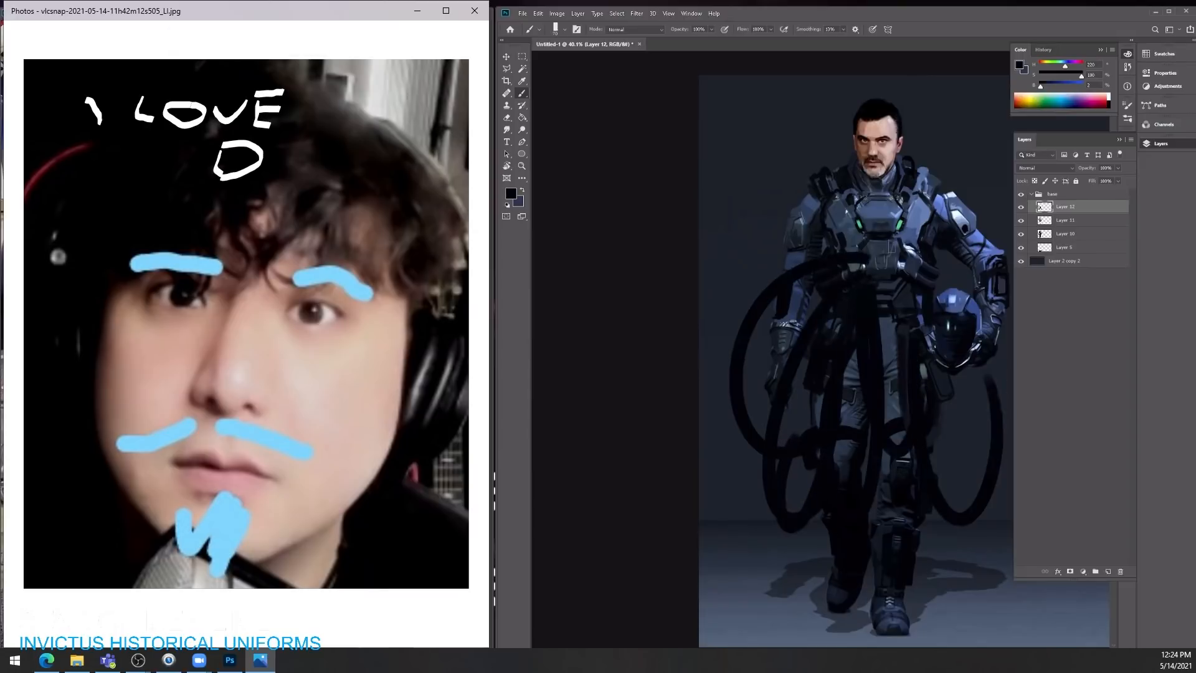
left_click_drag(894, 242, 884, 343)
left_click_drag(822, 216, 876, 276)
key("ctrl+z")
key("ctrl+z")
key("ctrl+z")
key("ctrl+z")
key("ctrl+z")
key("ctrl+z")
key("ctrl+z")
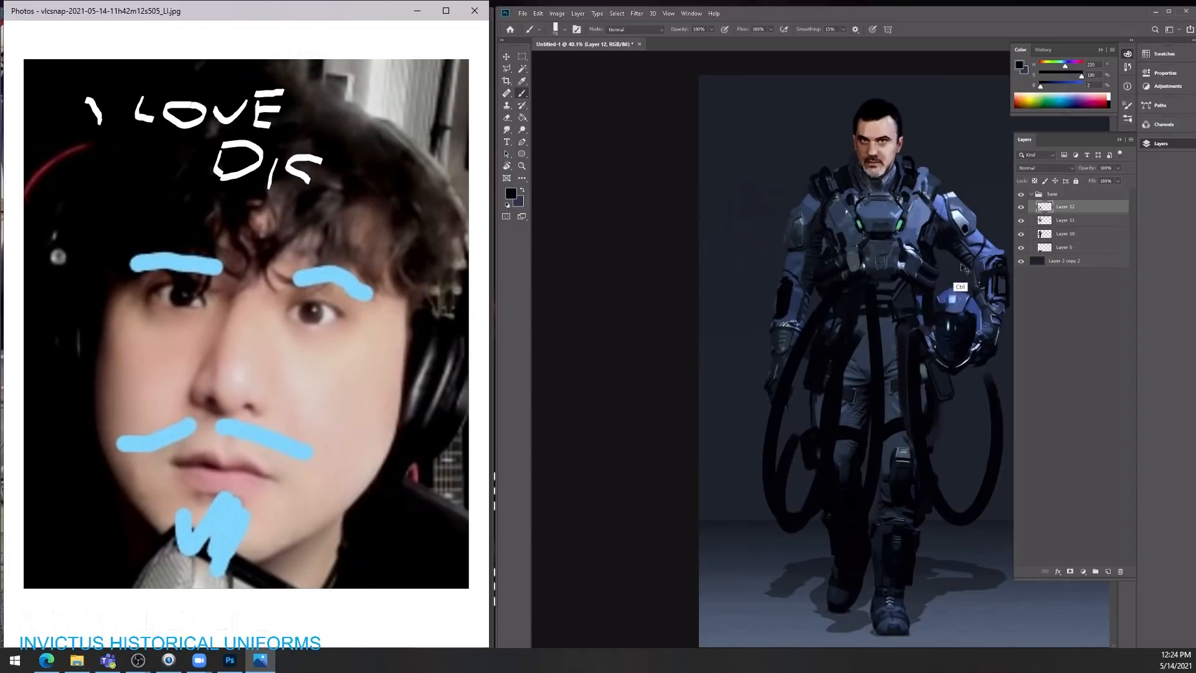
key("ctrl+z")
key("ctrl+z")
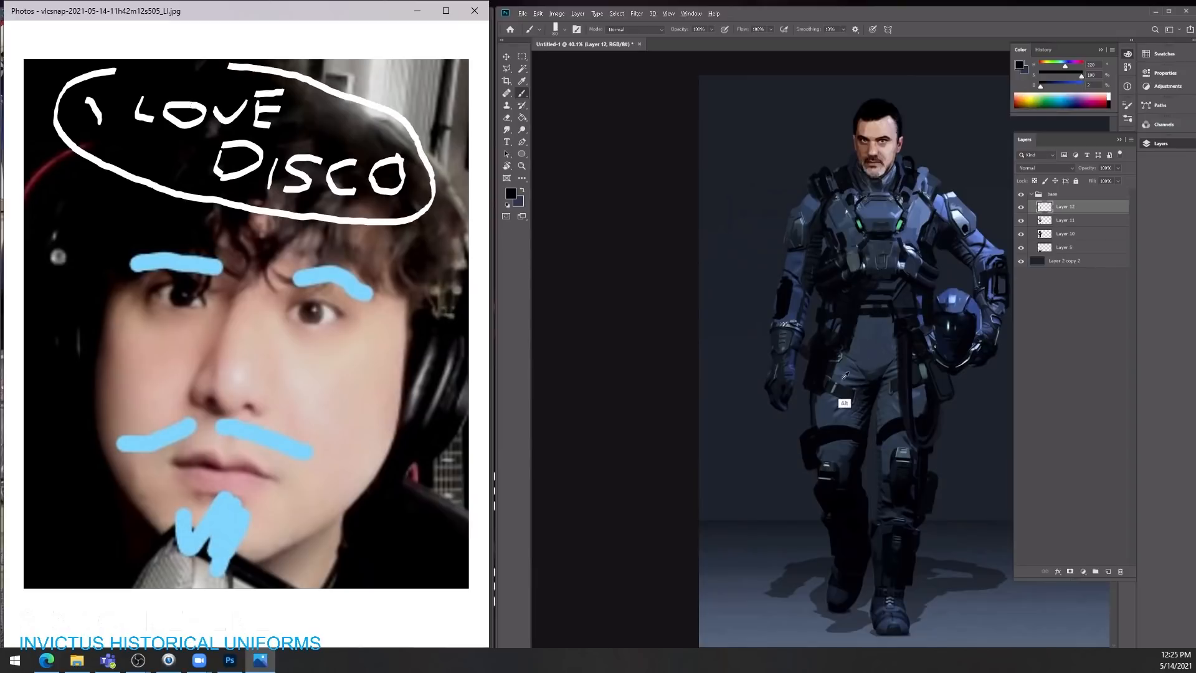
Step: Paint near-black vertical straps down the front of the trousers from the waist on Layer 12
left_click(846, 319, "alt")
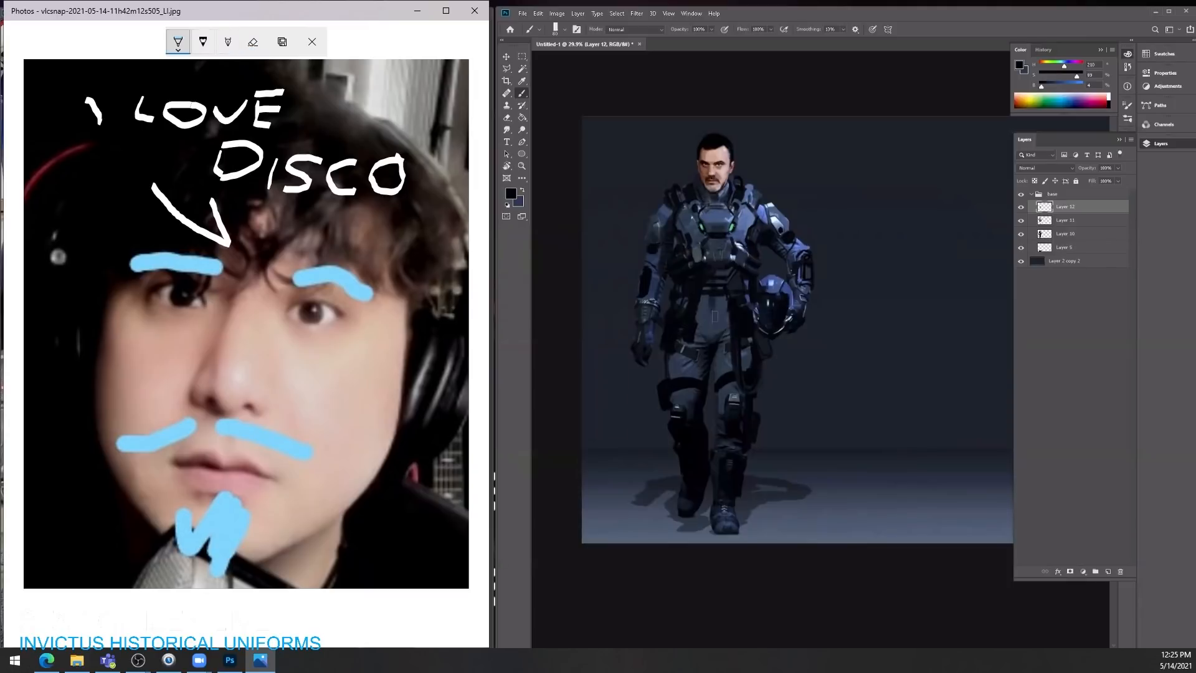
left_click_drag(713, 296, 713, 339)
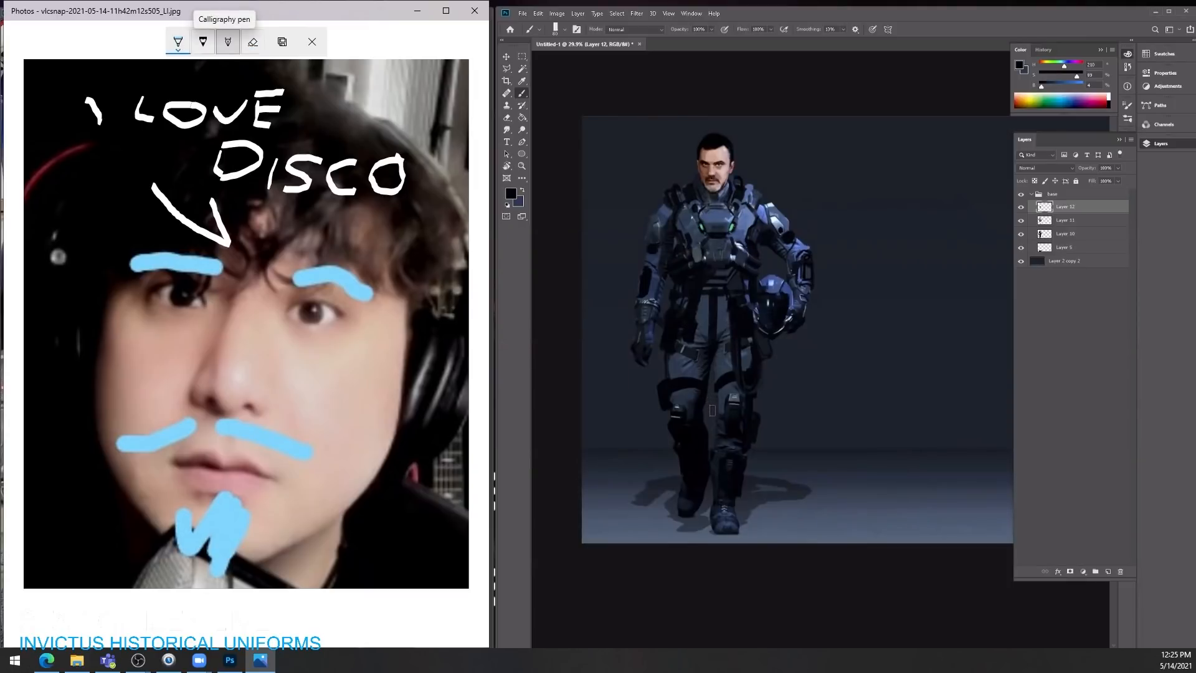
Step: Outline a white speech bubble around "I LOVE DISCO" on the portrait with the calligraphy pen
left_click(228, 42)
mouse_move(152, 182)
left_mouse_down()
mouse_move(113, 180)
mouse_move(68, 139)
mouse_move(59, 93)
mouse_move(97, 77)
mouse_move(324, 85)
left_mouse_up()
left_click_drag(855, 309, 822, 325)
left_click_drag(324, 85, 353, 103)
left_click_drag(822, 326, 858, 311)
left_click(1031, 194)
mouse_move(354, 102)
left_mouse_down()
mouse_move(431, 148)
mouse_move(430, 191)
mouse_move(386, 213)
mouse_move(215, 200)
left_mouse_up()
Step: Duplicate the base group and place the copied character to the right of the original
left_click(1020, 195)
left_click(1021, 195)
left_click_drag(649, 353, 863, 354)
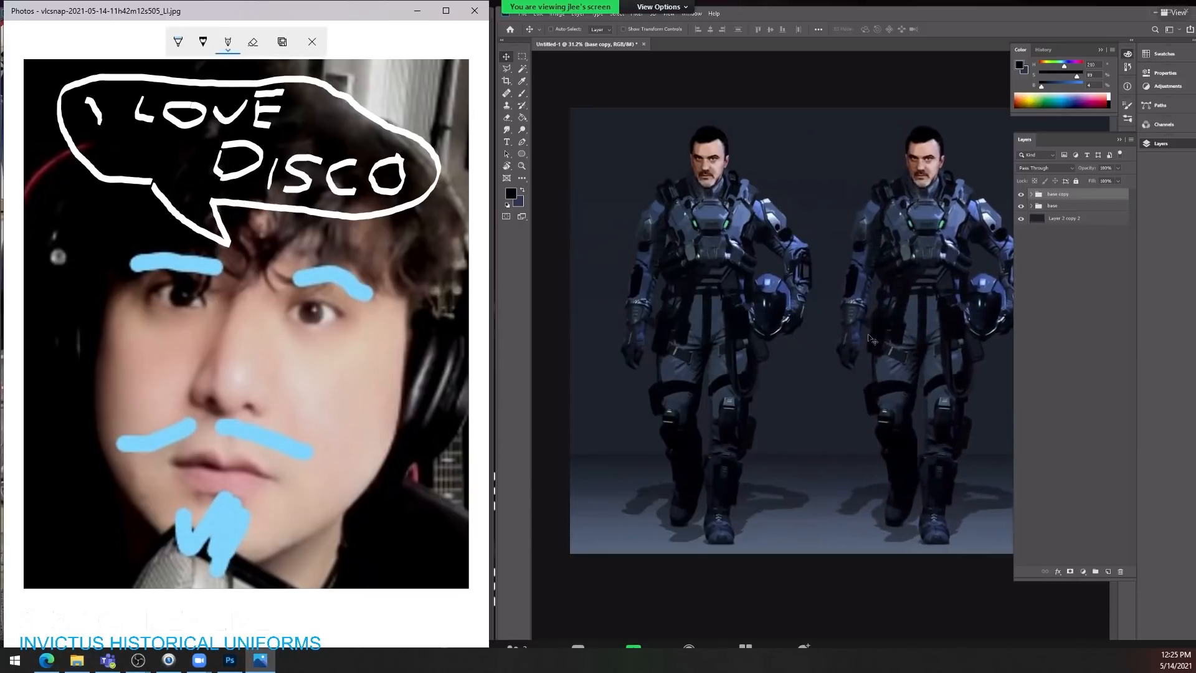
key("z")
mouse_move(940, 247)
left_mouse_down()
mouse_move(959, 244)
mouse_move(871, 233)
left_mouse_up()
key("space")
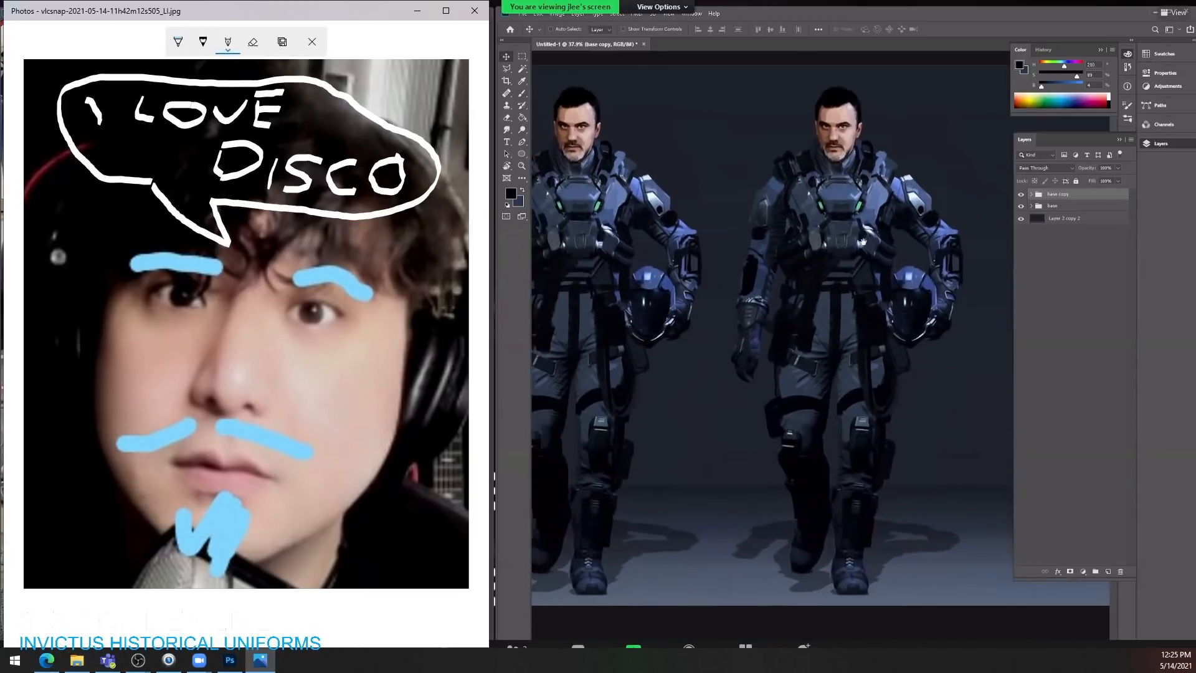
Step: Expand the base copy group and select its Layer 11
left_click(1032, 194)
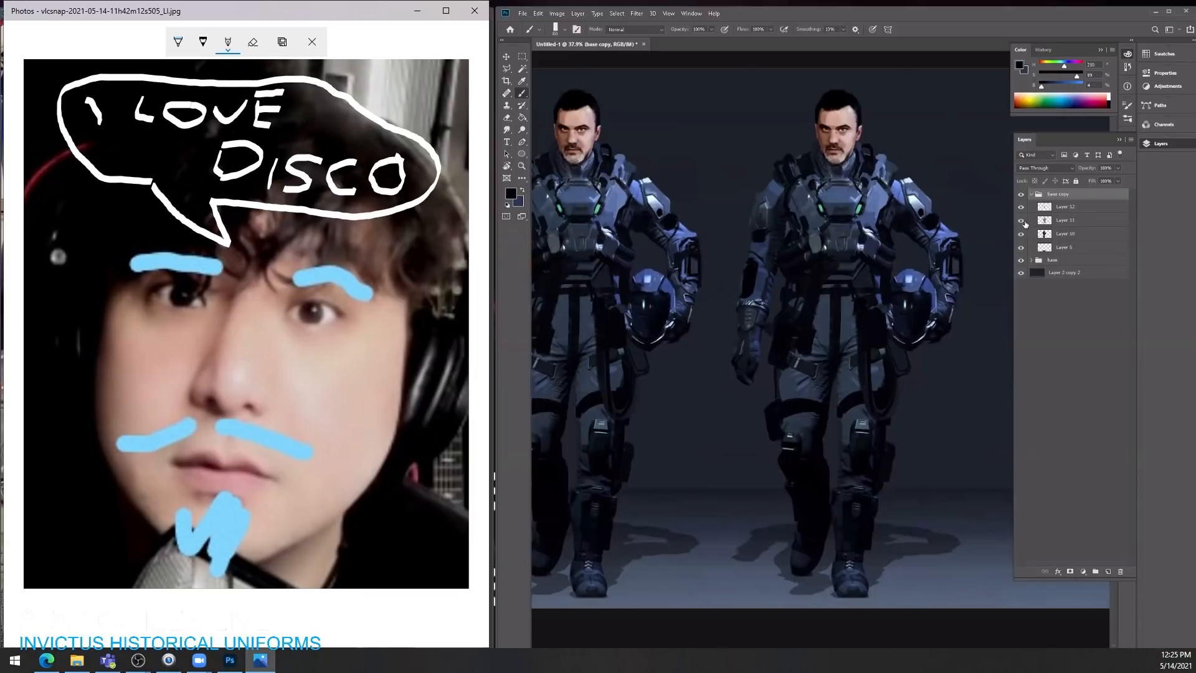
left_click(1051, 222)
key("e")
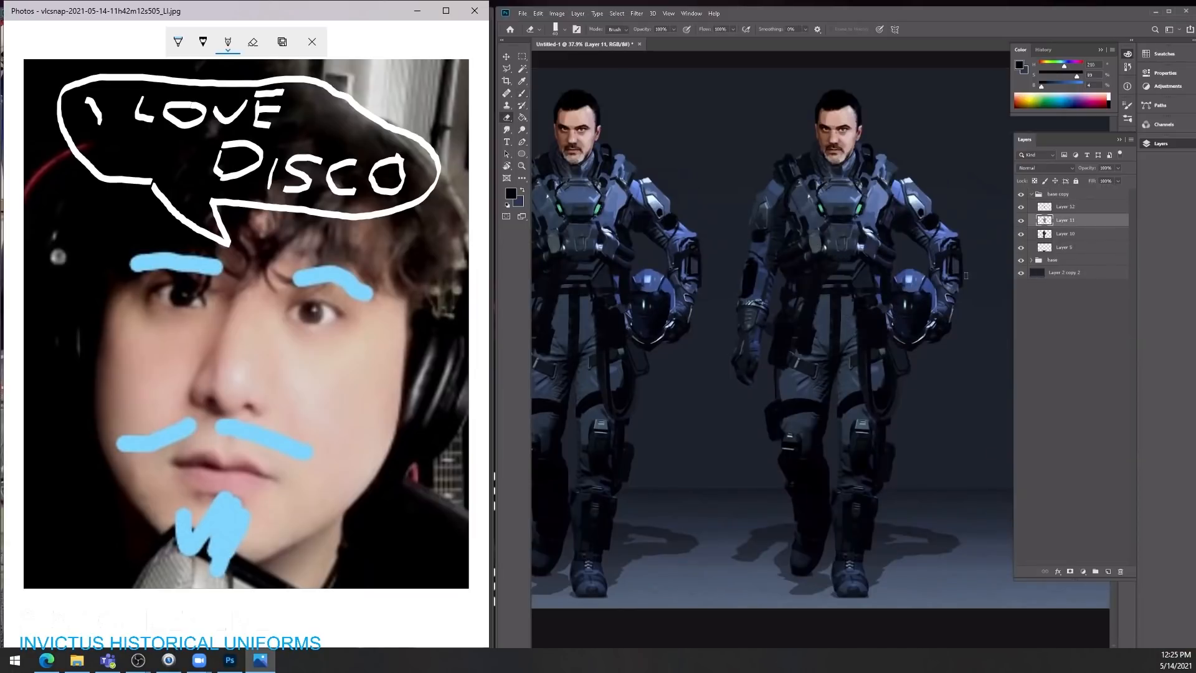
key("ctrl+space")
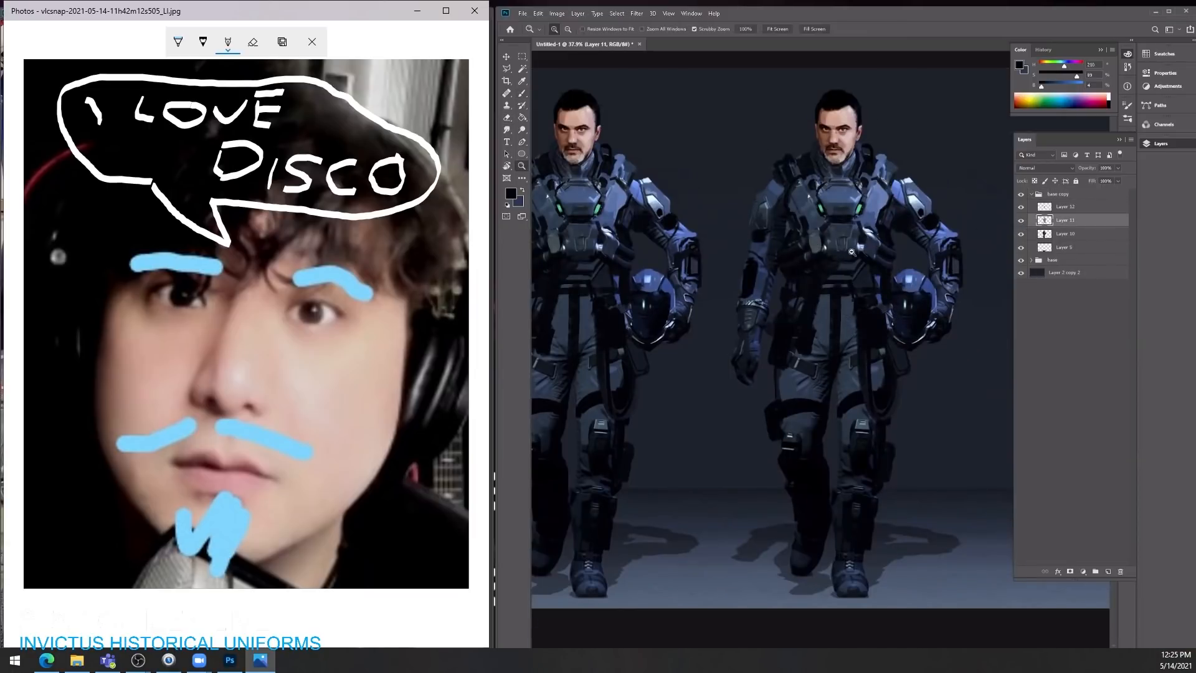
key("space")
mouse_move(853, 252)
left_mouse_down()
mouse_move(834, 254)
mouse_move(994, 303)
left_mouse_up()
key("b")
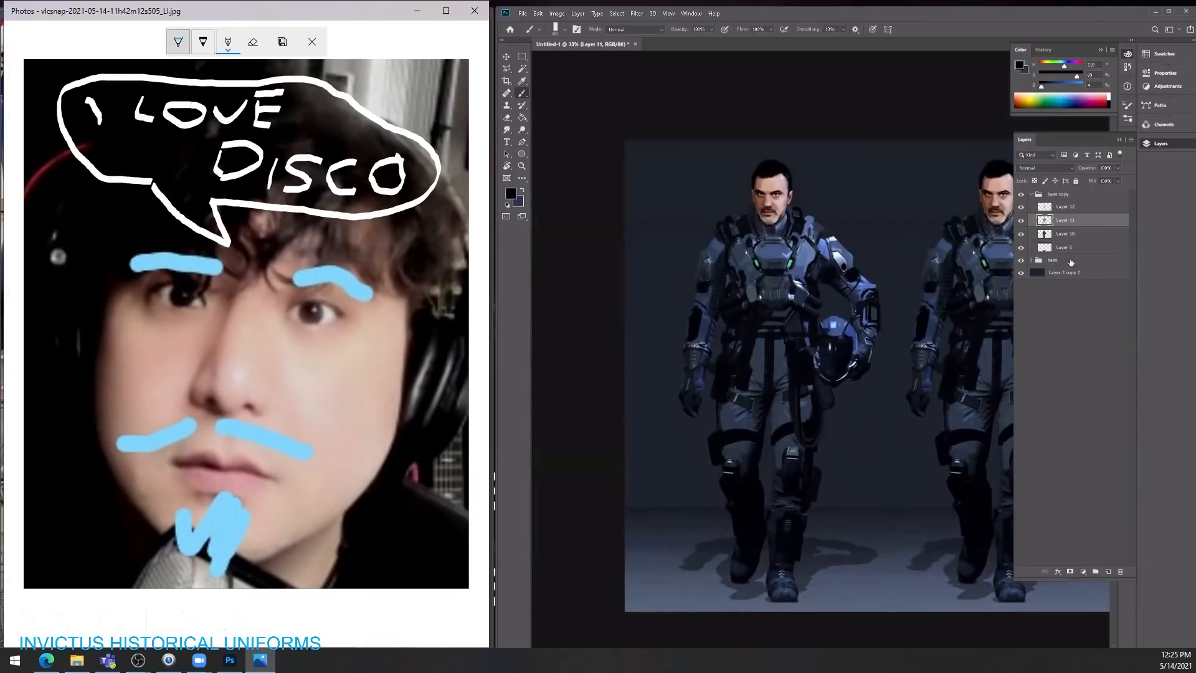
Step: Handwrite near-white circled numbers 1 and 2 beside the two characters' heads on Layer 2 copy 2
left_click(1068, 272)
key("space")
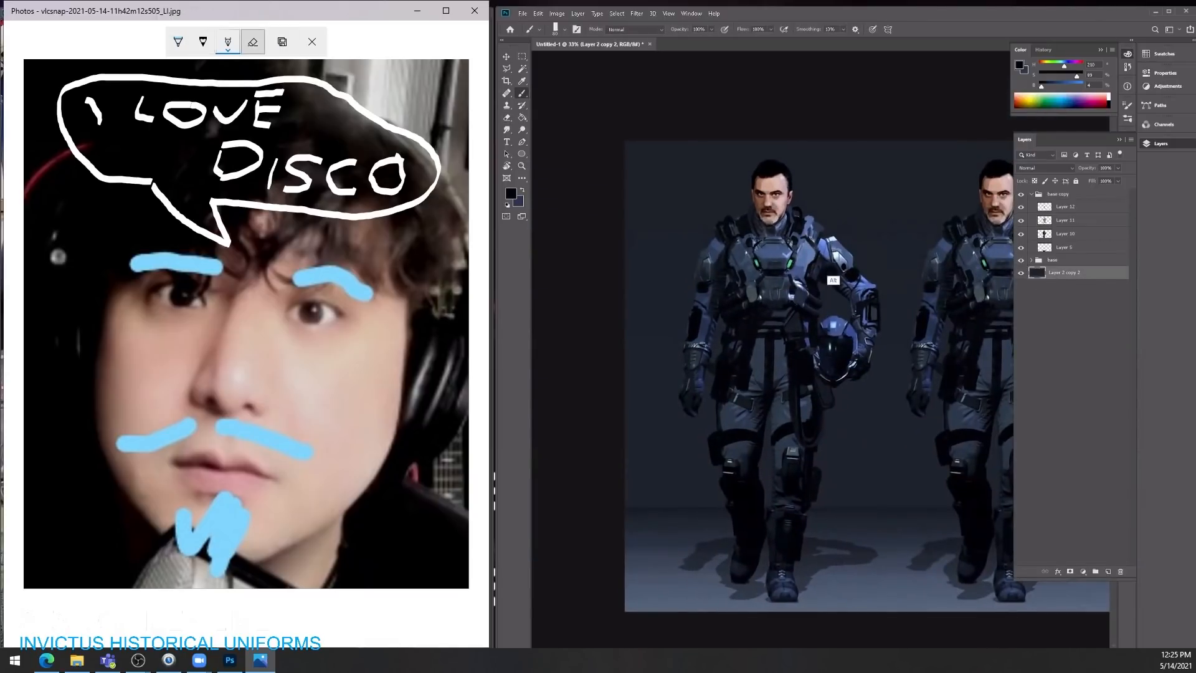
left_click(838, 252, "alt")
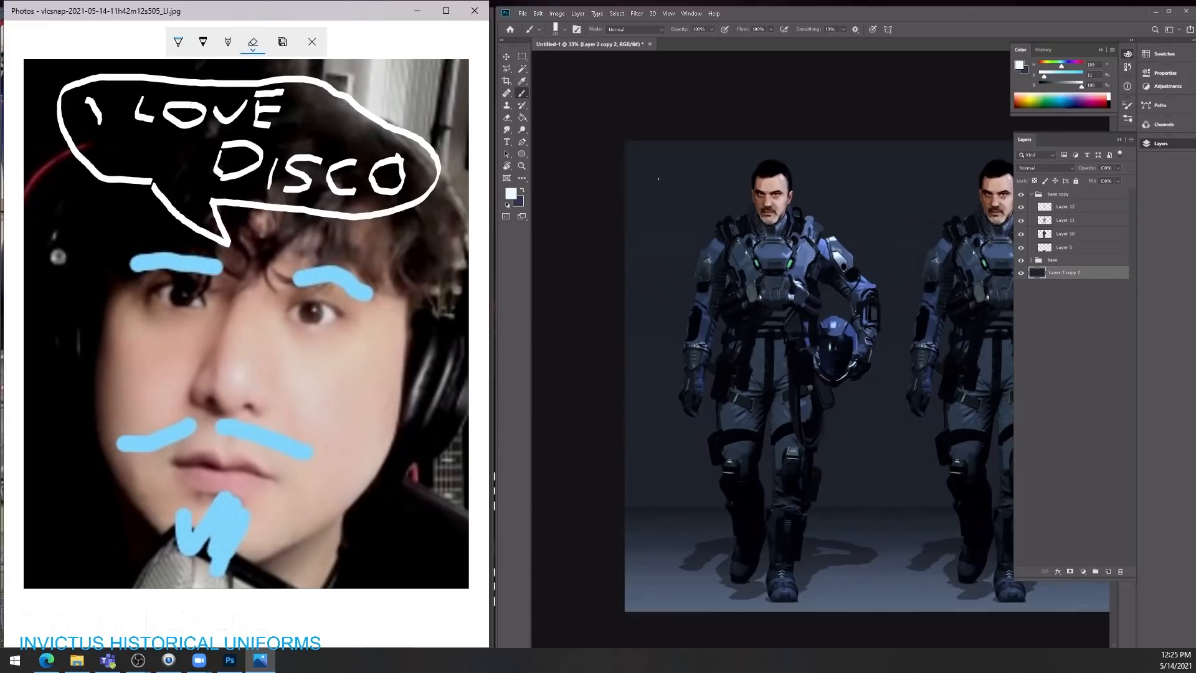
key("[")
left_click_drag(658, 168, 658, 183)
mouse_move(655, 167)
left_mouse_down()
mouse_move(667, 171)
mouse_move(658, 166)
left_mouse_up()
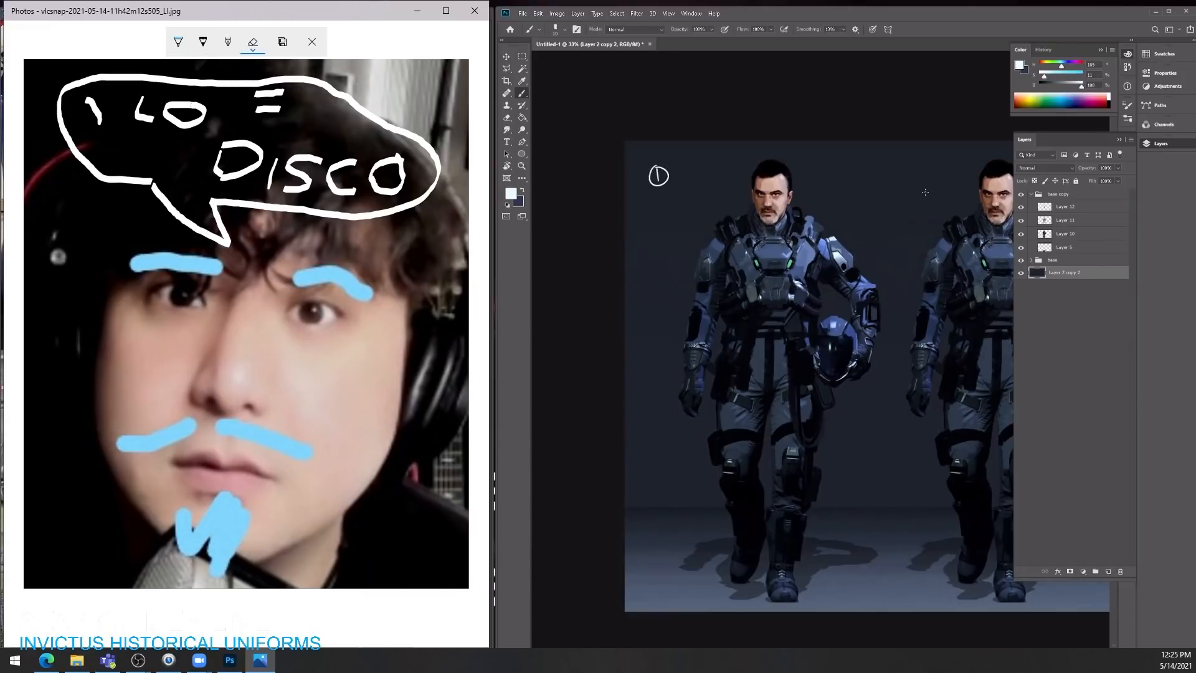
left_click_drag(924, 184, 925, 179)
mouse_move(997, 224)
left_mouse_down()
mouse_move(709, 215)
mouse_move(746, 228)
mouse_move(794, 220)
left_mouse_up()
key("Return")
mouse_move(673, 228)
left_mouse_down()
mouse_move(768, 251)
mouse_move(876, 244)
left_mouse_up()
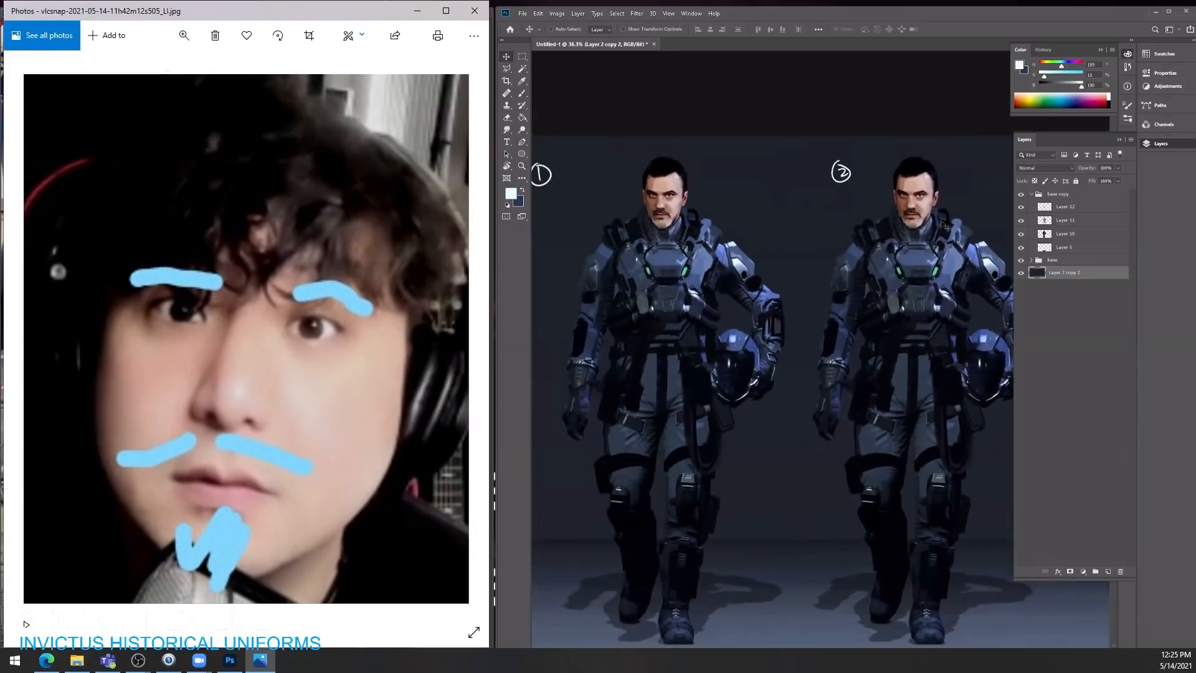
Step: Merge Layer 11 and Layer 12 of the base copy group into one layer and toggle its visibility to check what it contains
left_click(1020, 223)
left_click(1020, 222)
left_click(1020, 222)
left_click(1020, 221)
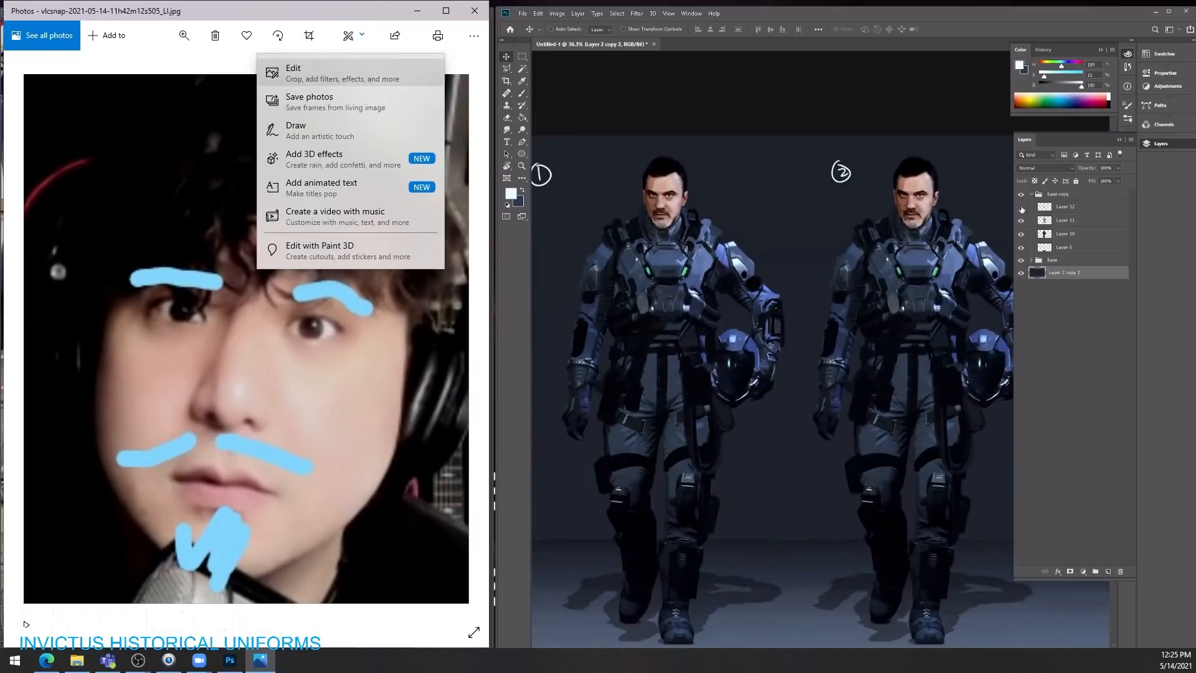
left_click(1020, 207)
left_click(1020, 208)
left_click(1020, 207)
left_click(1020, 207)
left_click(1053, 209)
left_click(1052, 221, "shift")
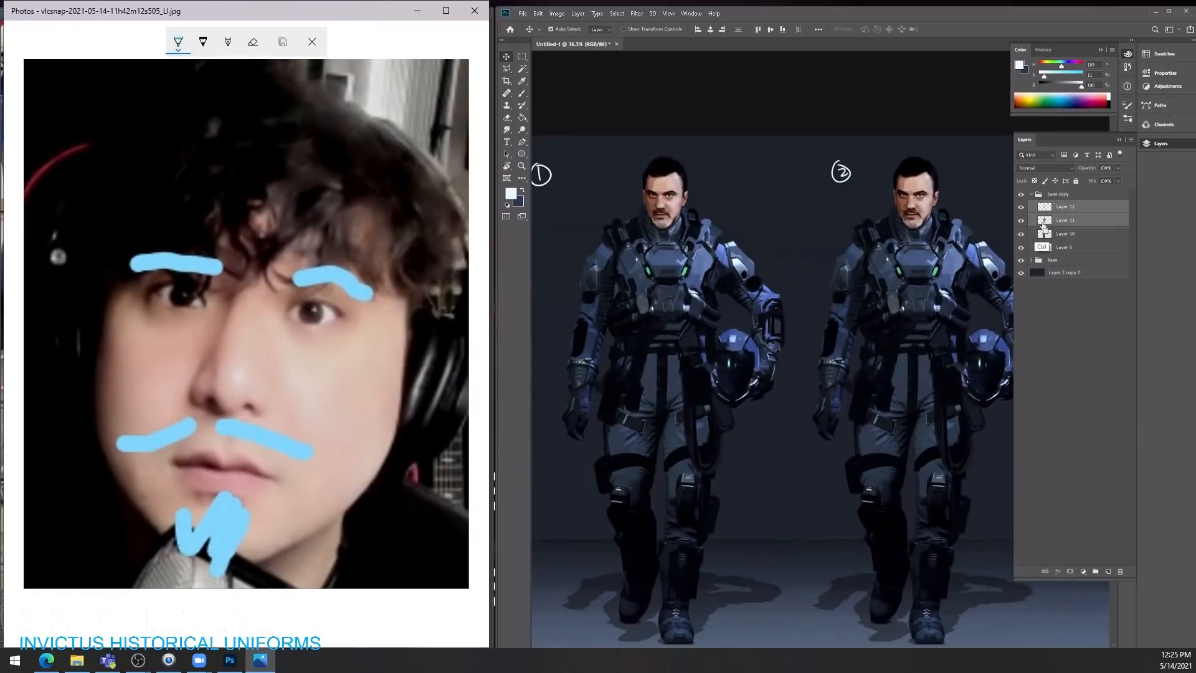
key("ctrl+e")
left_click(1020, 207)
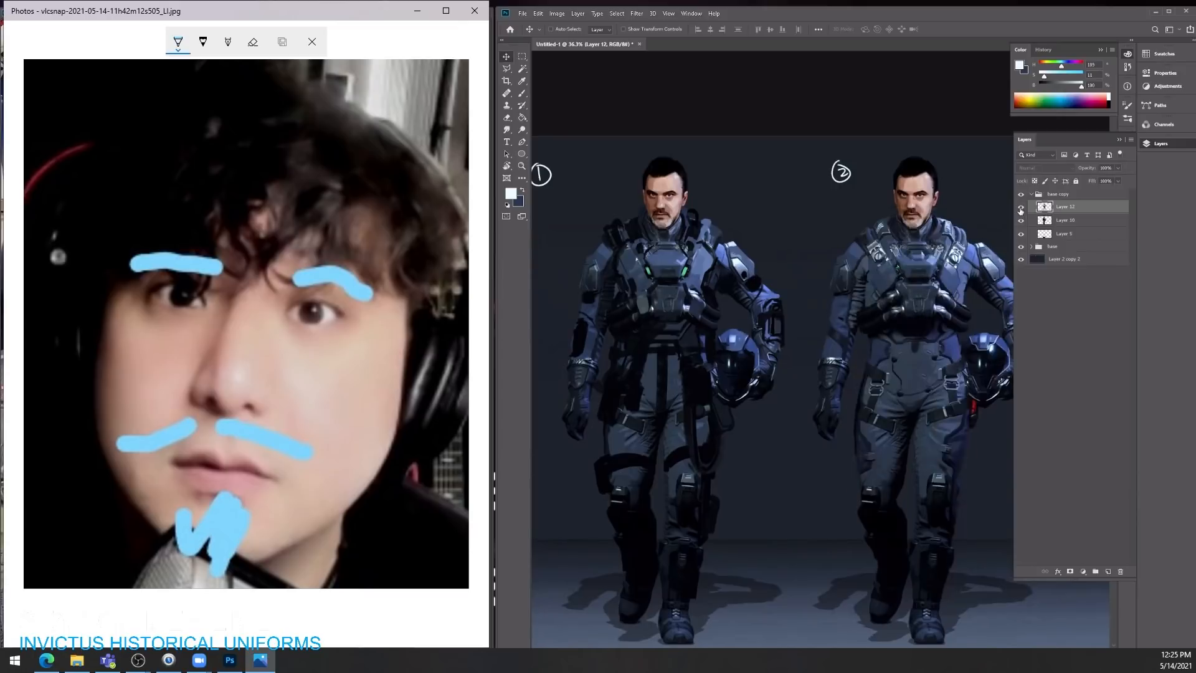
left_click(1020, 207)
Step: Touch up the second character's waist with sampled dark tones and erase the strap hanging from the middle of the belt
key("e")
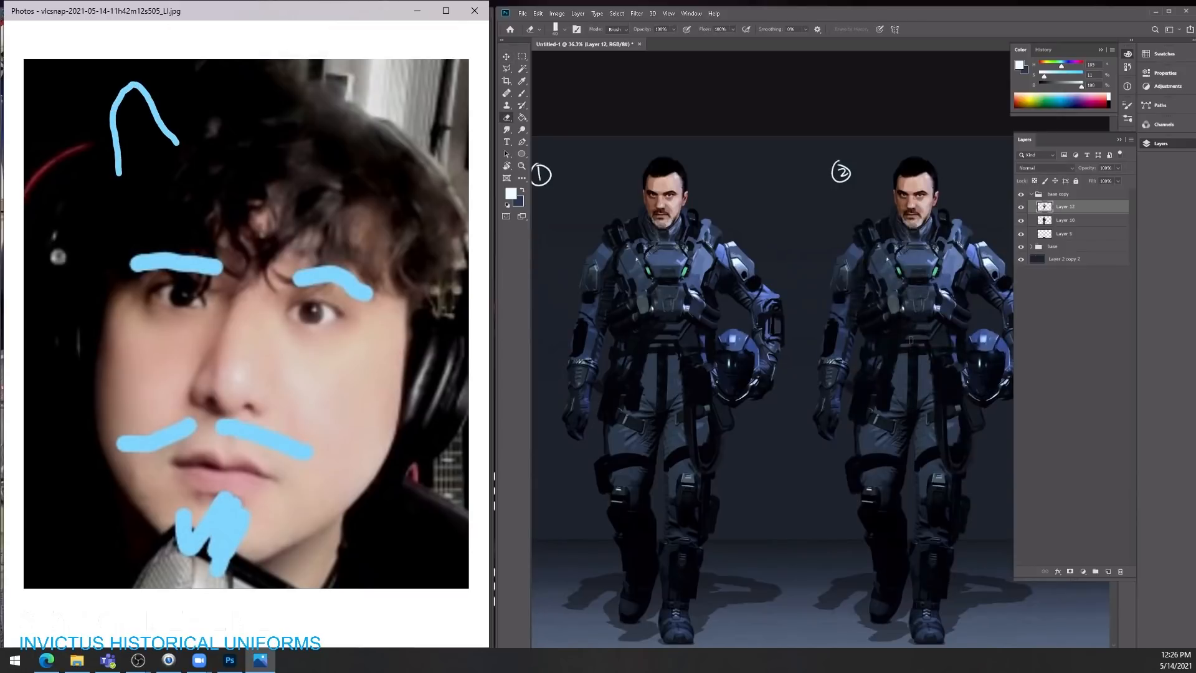
key("b")
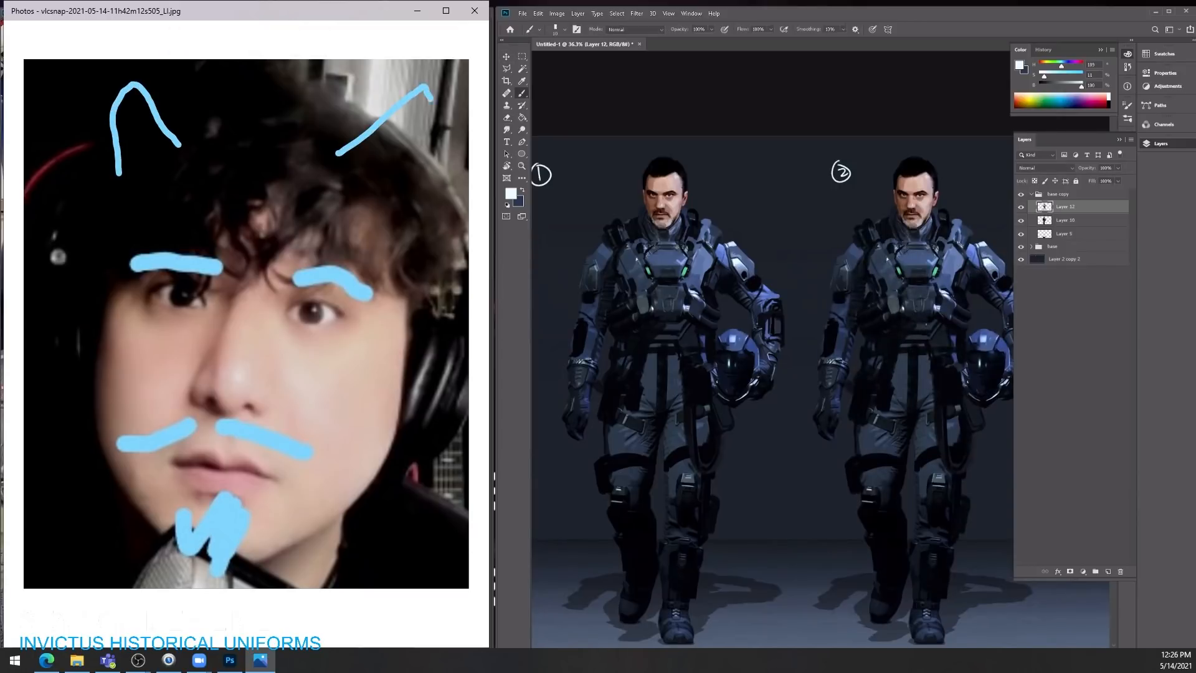
left_click(925, 323, "alt")
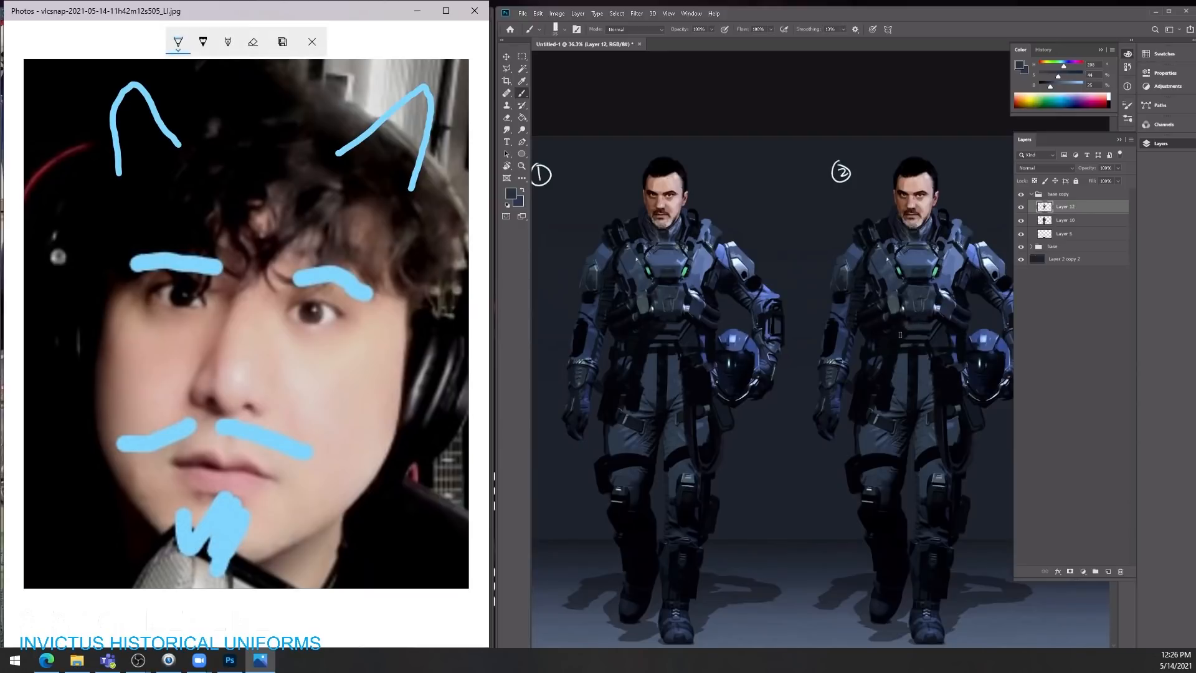
left_click(931, 346, "alt")
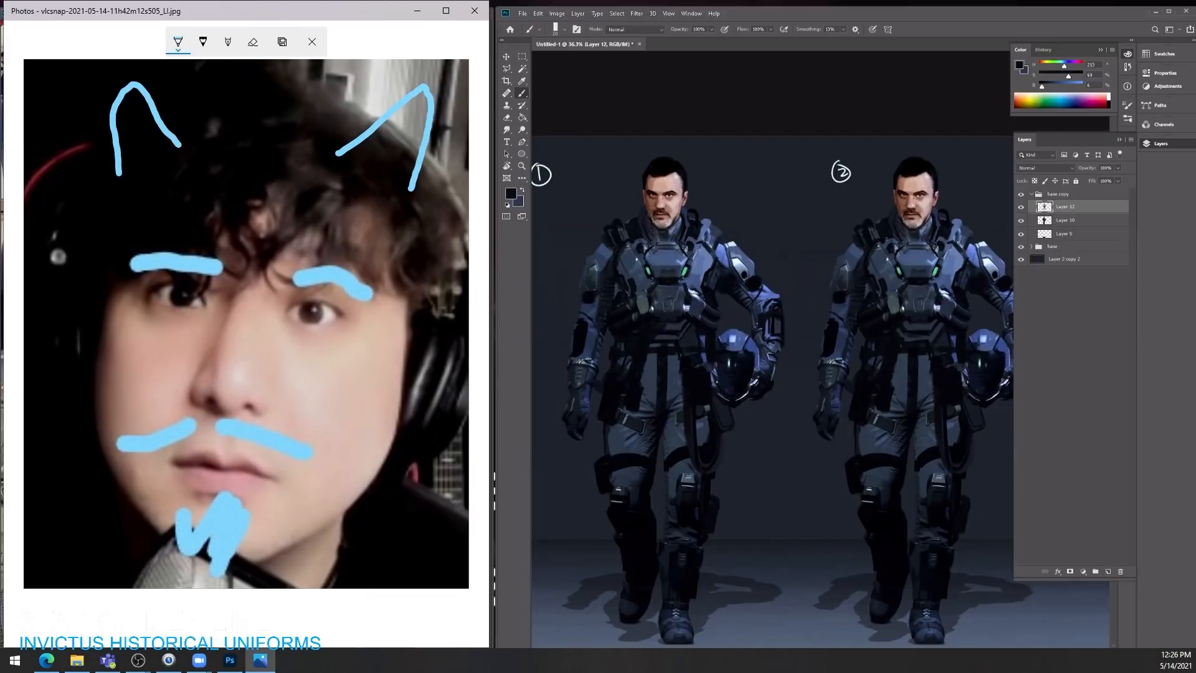
key("x")
key("z")
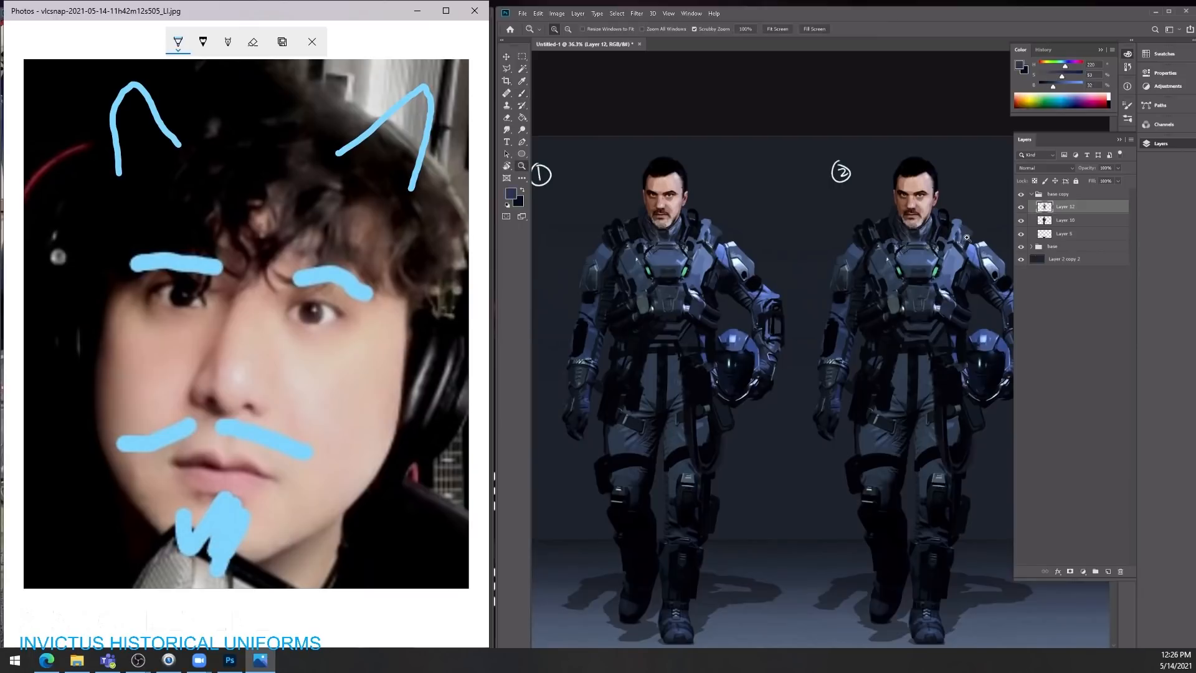
left_click_drag(916, 315, 872, 269)
key("e")
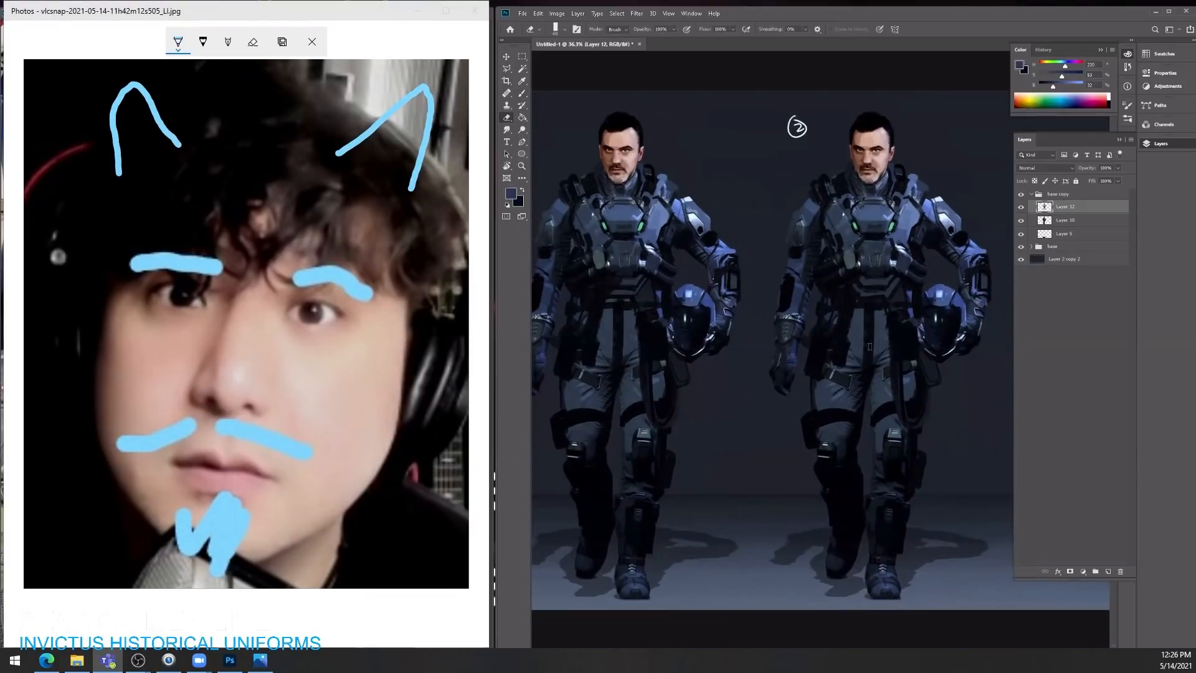
left_click_drag(869, 346, 861, 342)
Step: Add a new layer in the base copy group and brush near-black straps from the second character's collar down both sides of the chest to the waist
key("b")
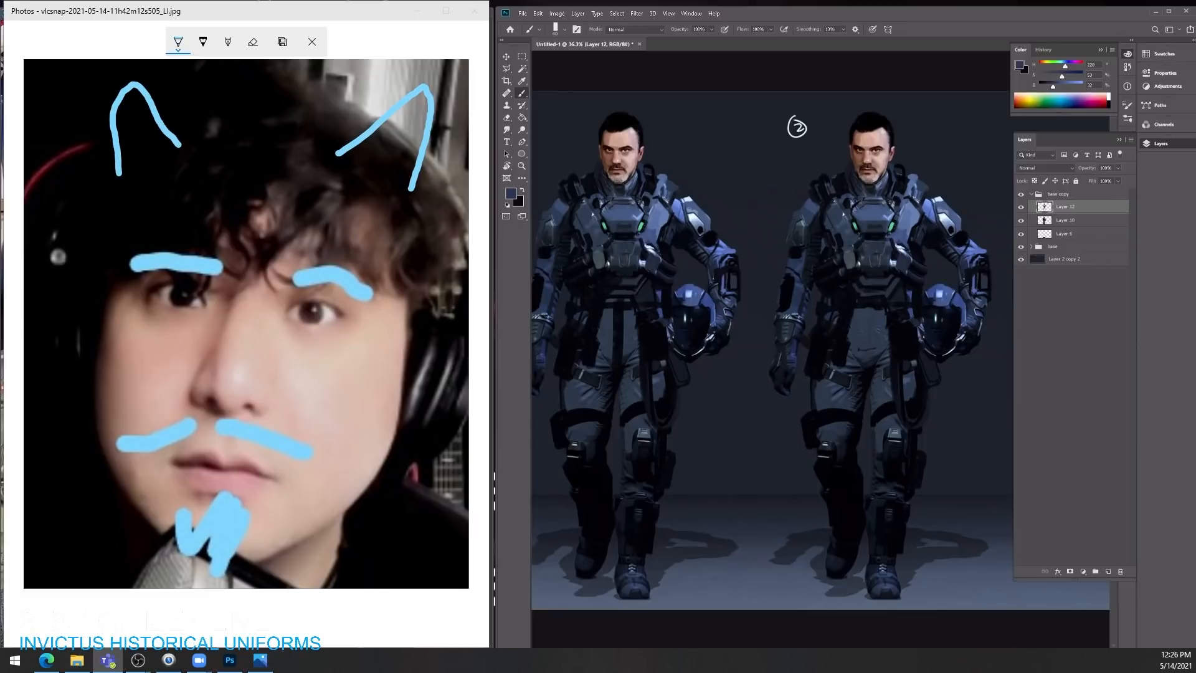
left_click(1109, 571)
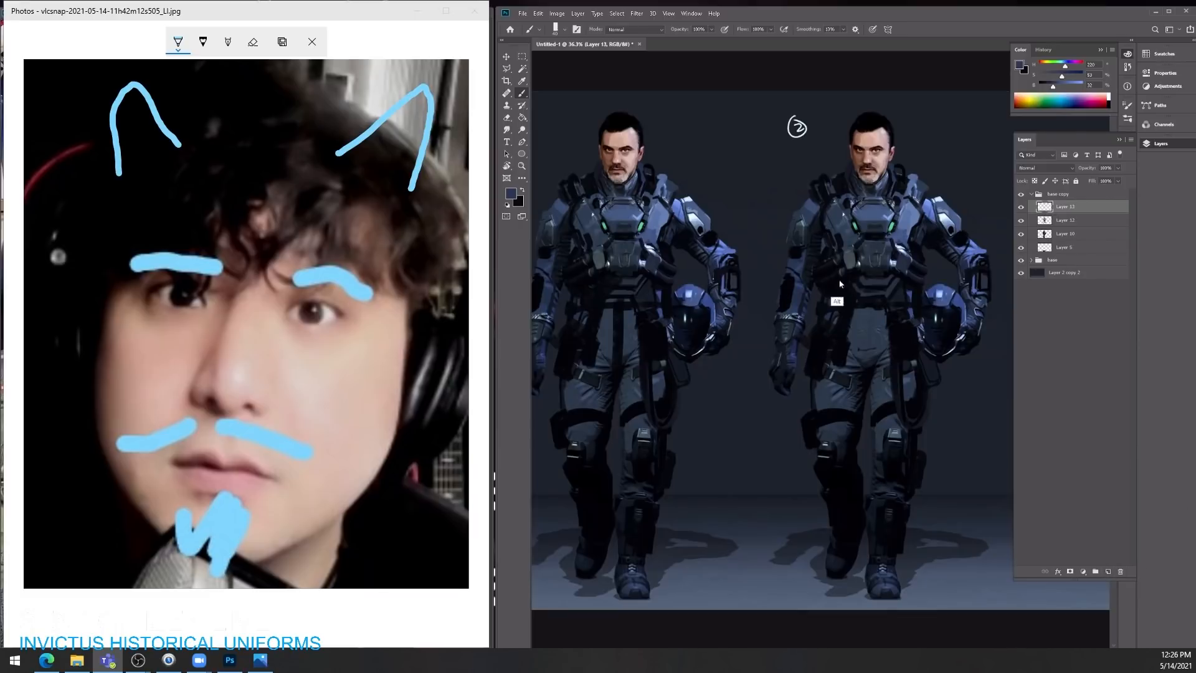
left_click(840, 180, "alt")
left_click(844, 160, "alt")
mouse_move(844, 161)
left_mouse_down()
mouse_move(831, 183)
mouse_move(845, 170)
mouse_move(829, 361)
mouse_move(839, 197)
mouse_move(840, 321)
left_mouse_up()
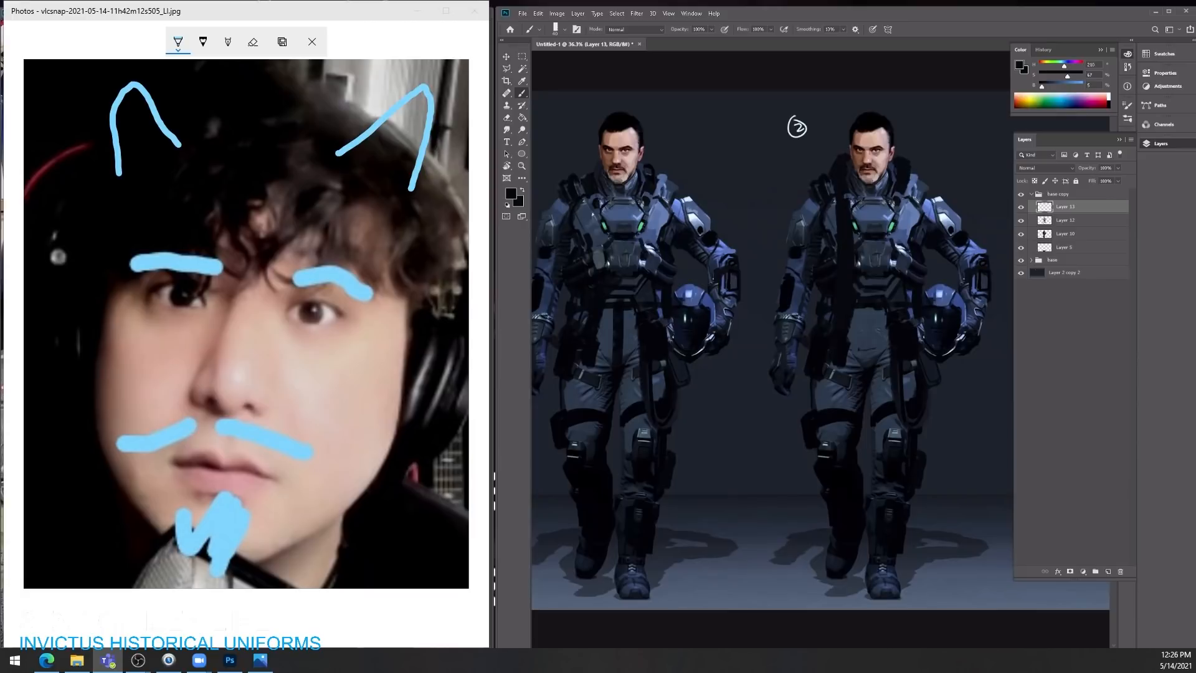
left_click_drag(898, 194, 902, 327)
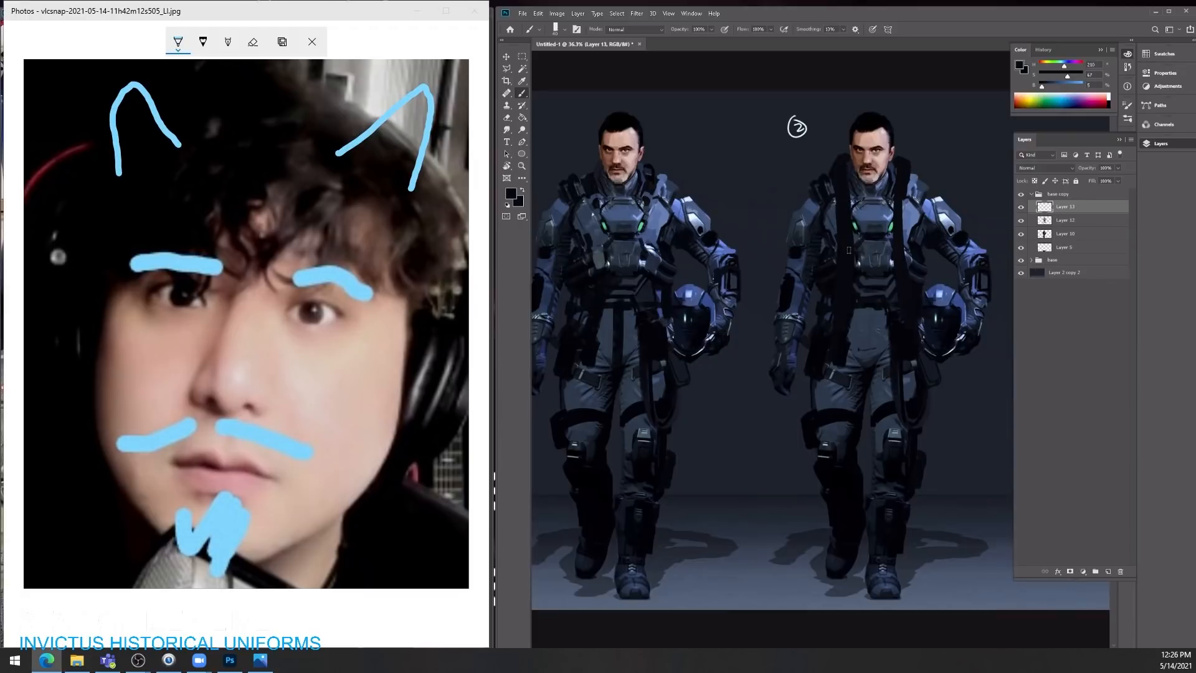
left_click_drag(900, 192, 908, 300)
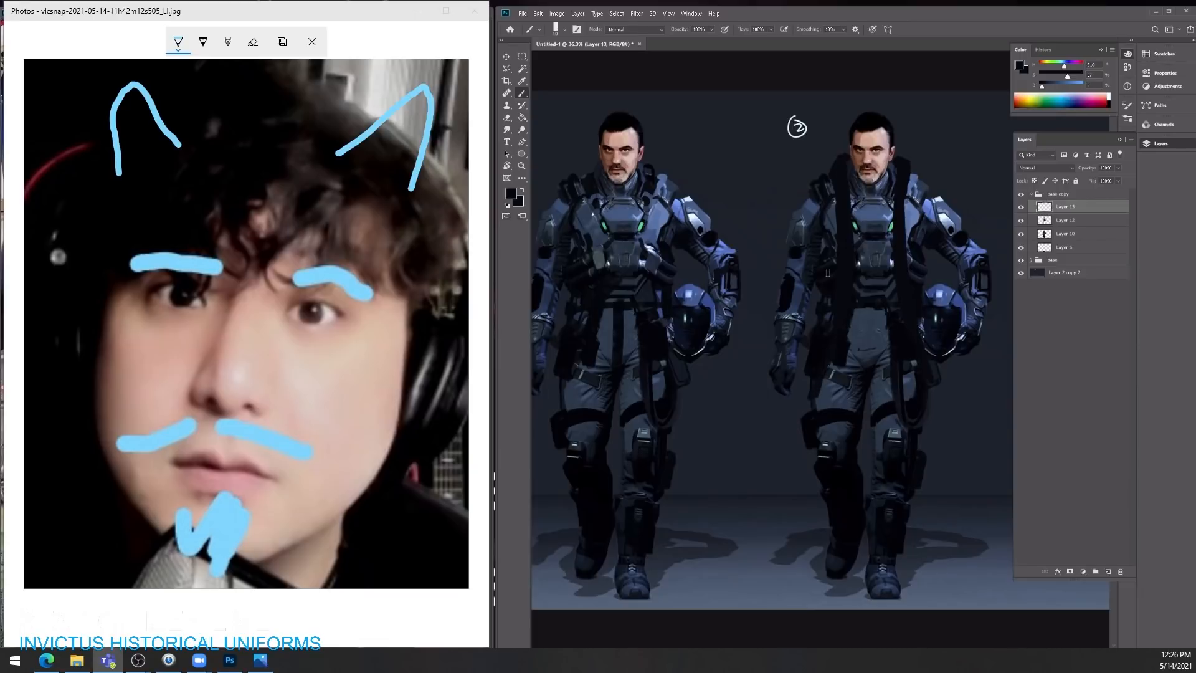
Step: Repaint the second character's chest plate around the new straps with blue-grey tones sampled from the suit
left_click(825, 226, "alt")
left_click(914, 213, "alt")
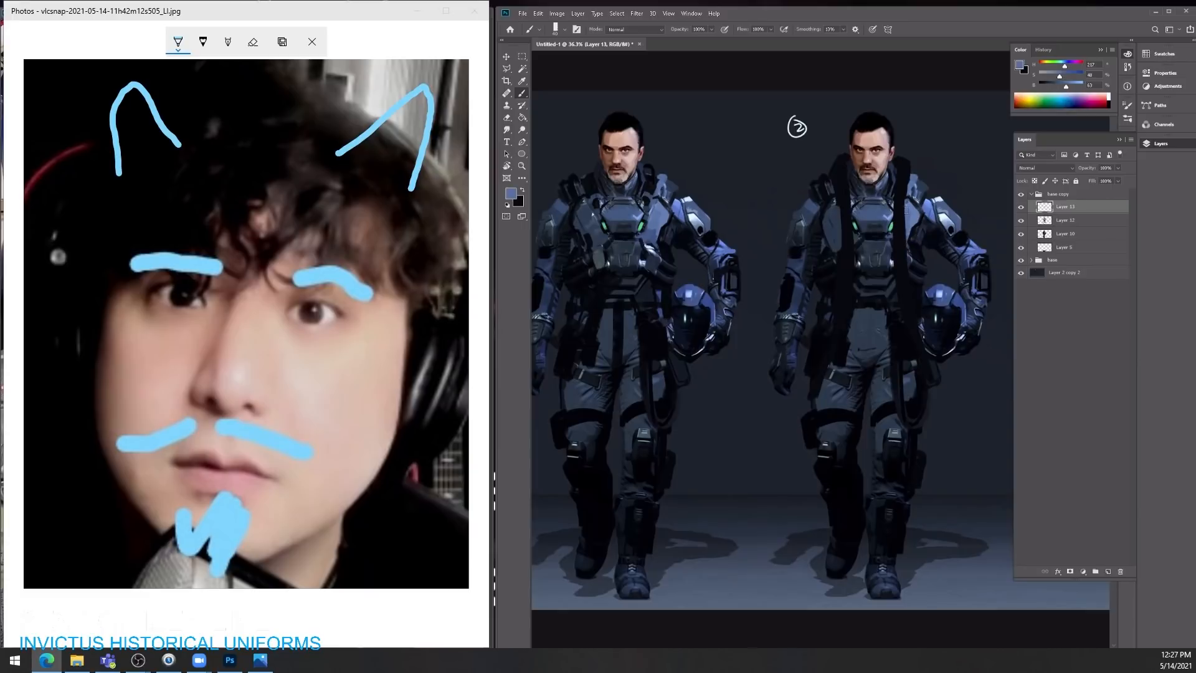
left_click(835, 230, "alt")
Step: Switch to the browser and examine the heading and publication date of the "2523: The Three Pillars" Spectrum Dispatch article
left_click_drag(572, 234, 349, 1)
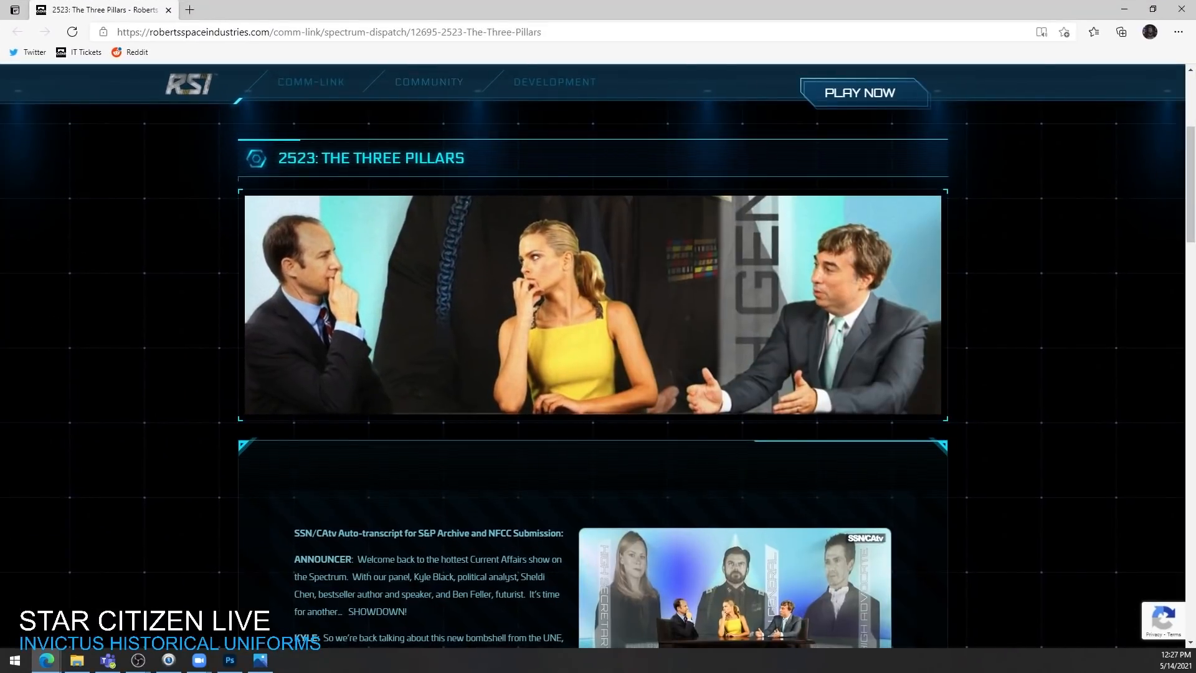
scroll(591, 374, "up", 4)
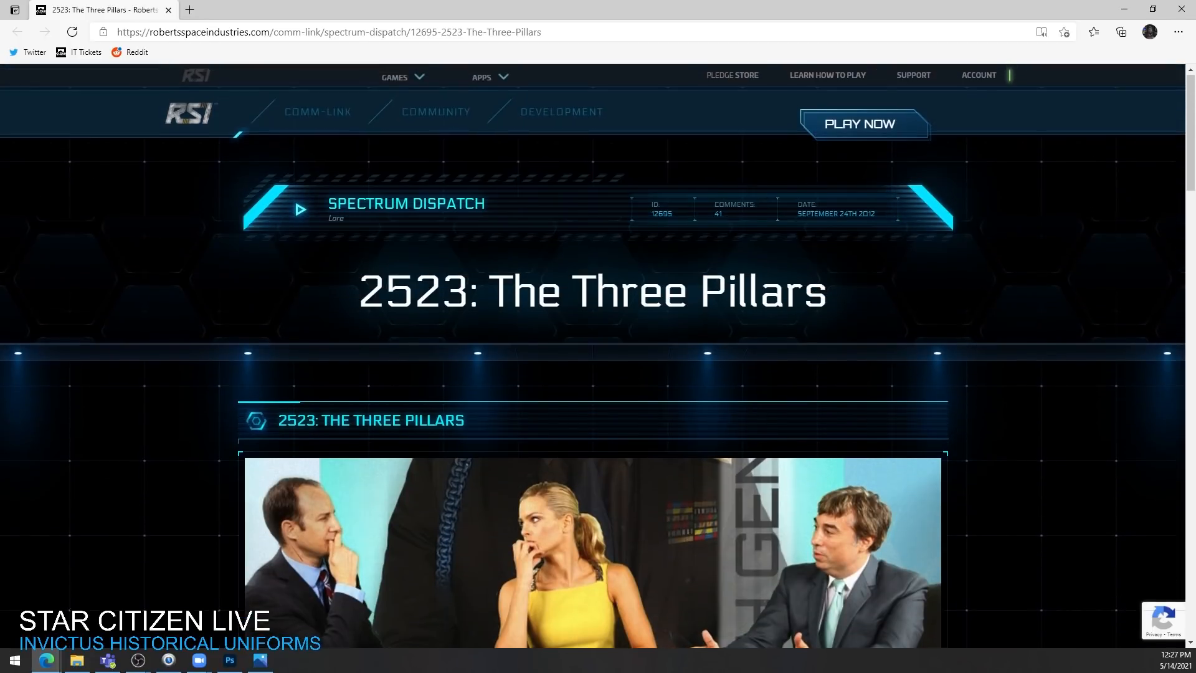
scroll(592, 374, "down", 2)
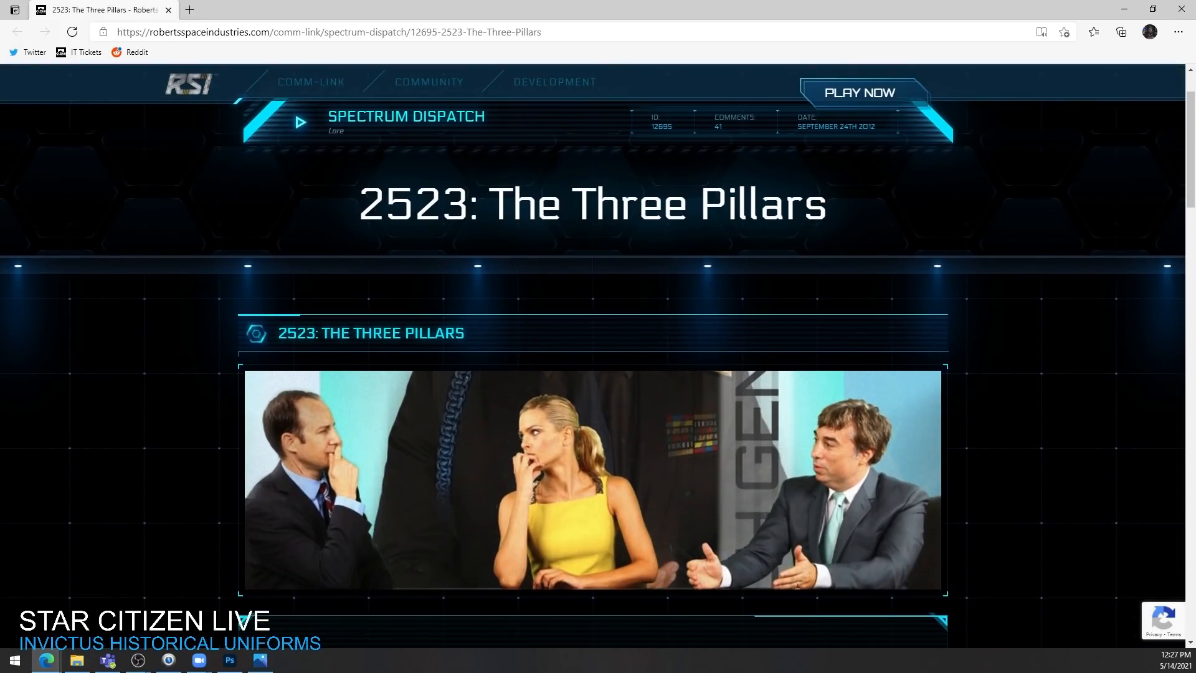
scroll(592, 373, "down", 5)
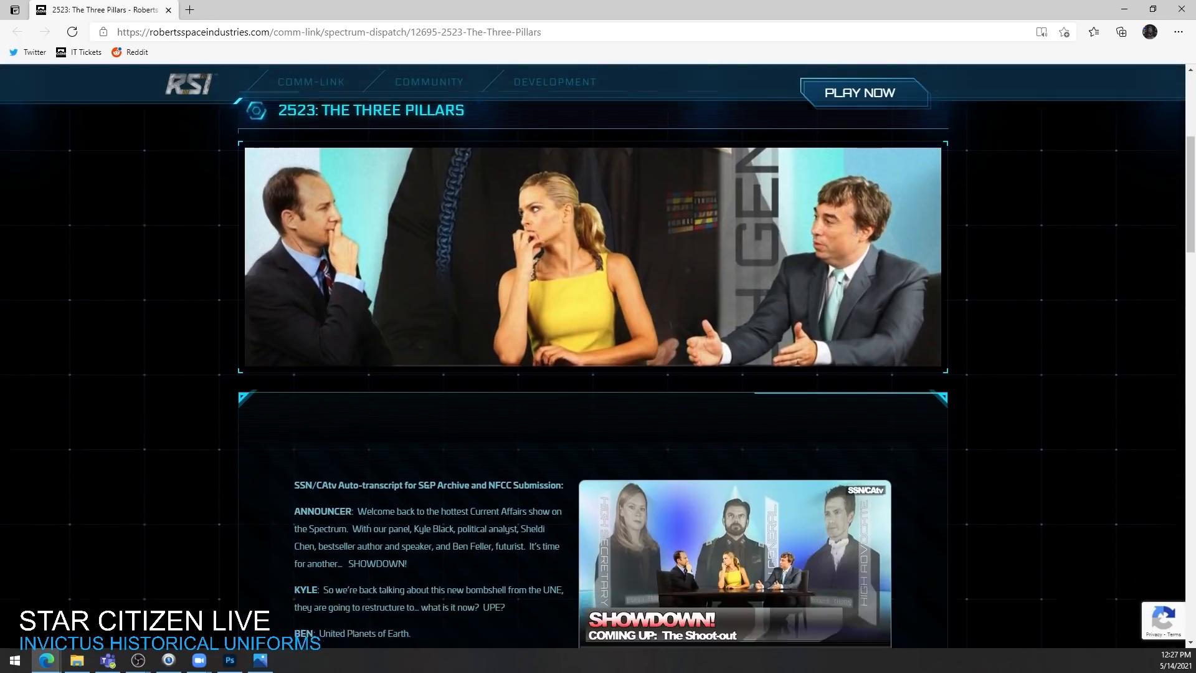
scroll(591, 374, "up", 6)
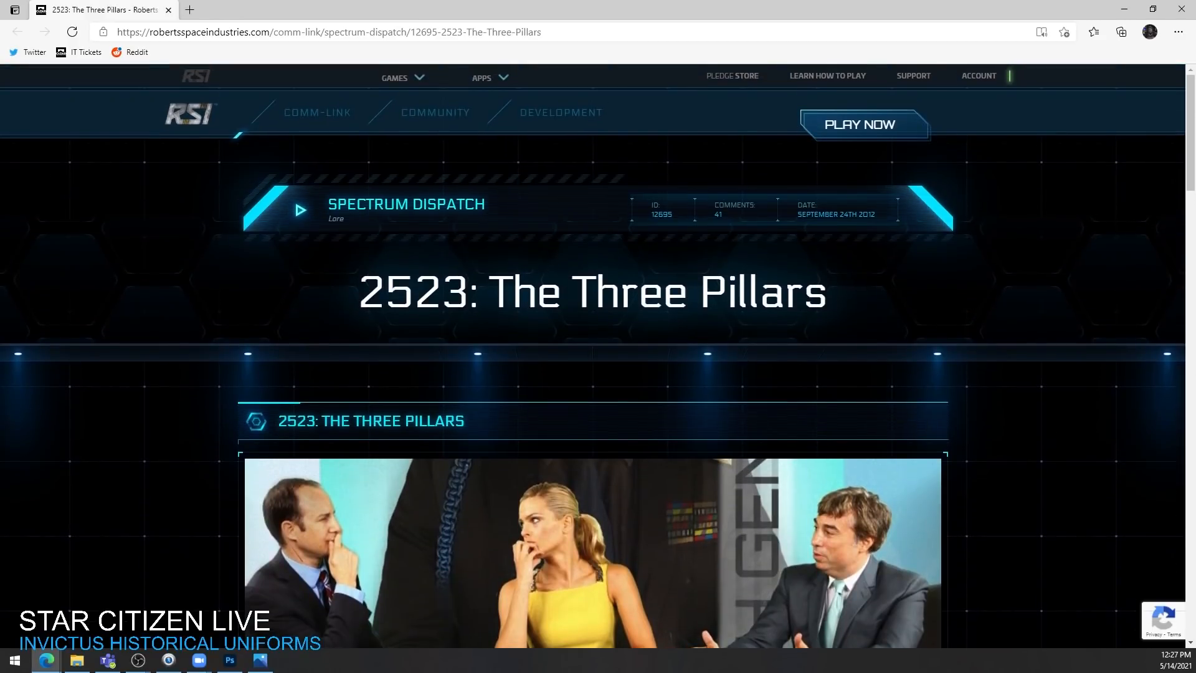
mouse_move(829, 214)
left_mouse_down()
mouse_move(875, 214)
mouse_move(852, 214)
left_mouse_up()
left_click(852, 214)
Step: Read through the Three Pillars transcript and highlight the words "United Planets of Earth"
scroll(591, 374, "down", 5)
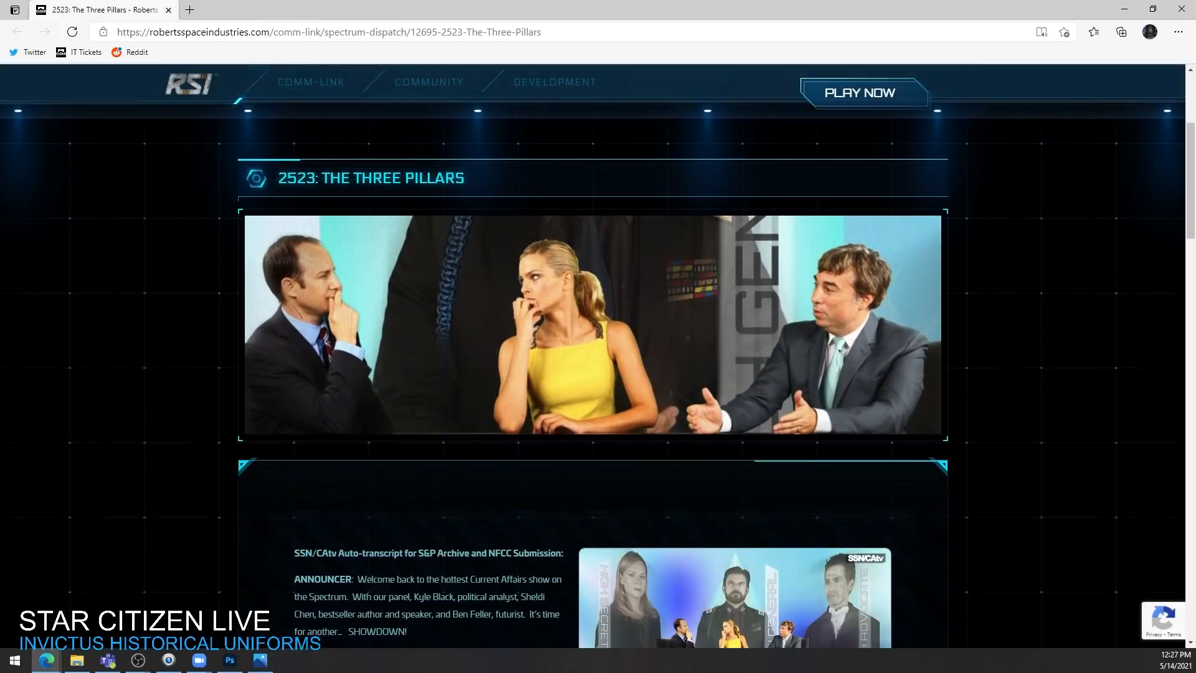
scroll(591, 373, "down", 3)
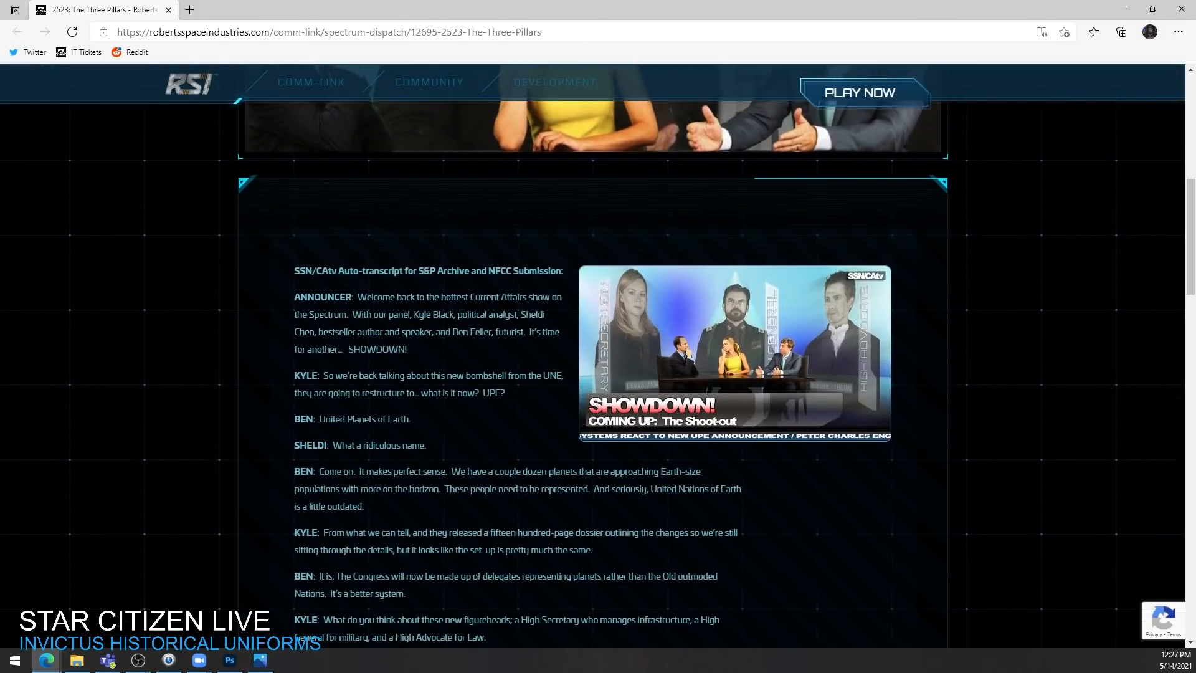
left_click_drag(319, 419, 410, 419)
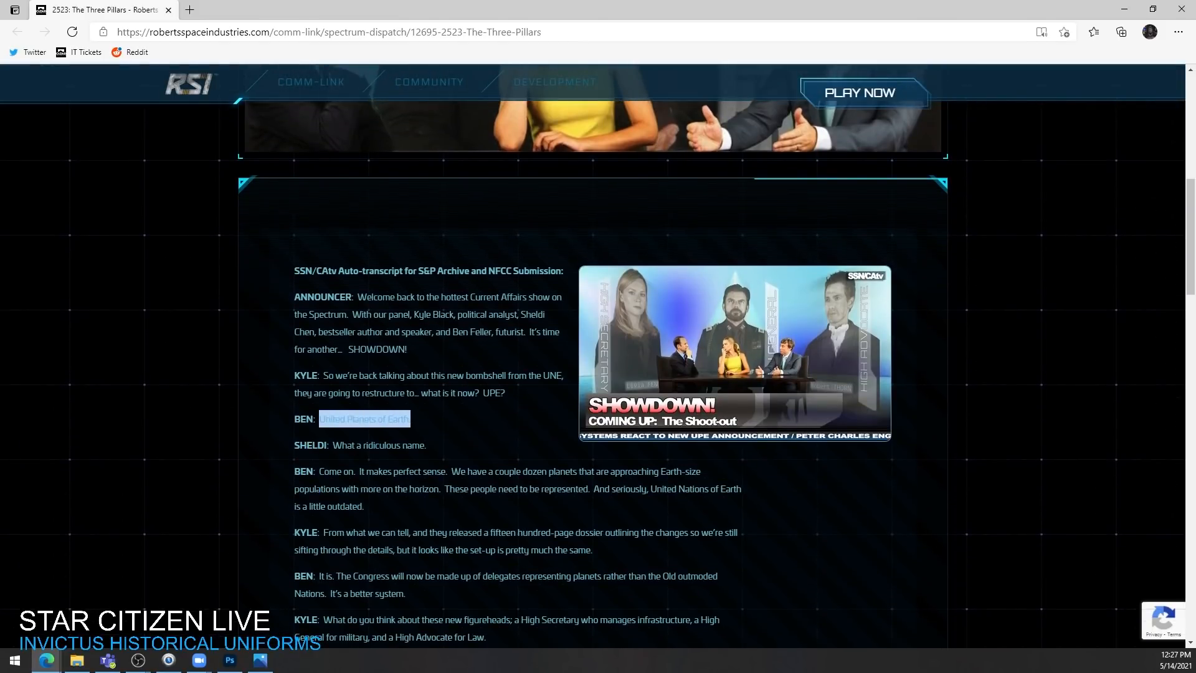
scroll(591, 373, "down", 4)
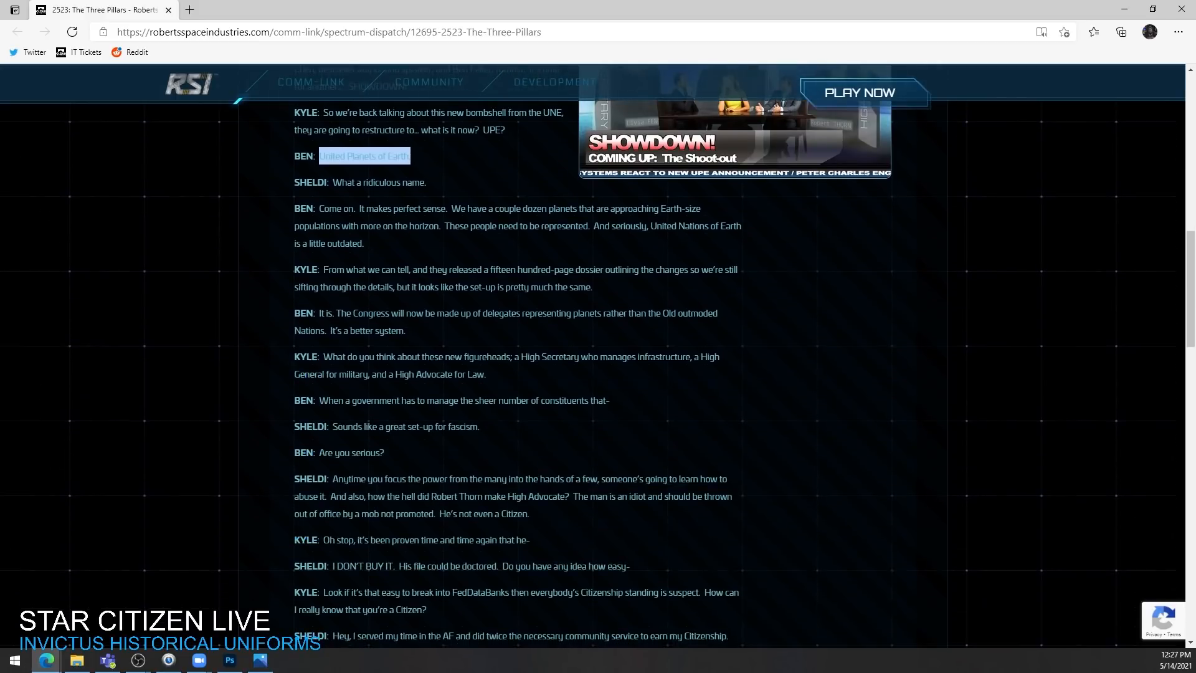
scroll(591, 374, "up", 5)
scroll(592, 374, "up", 8)
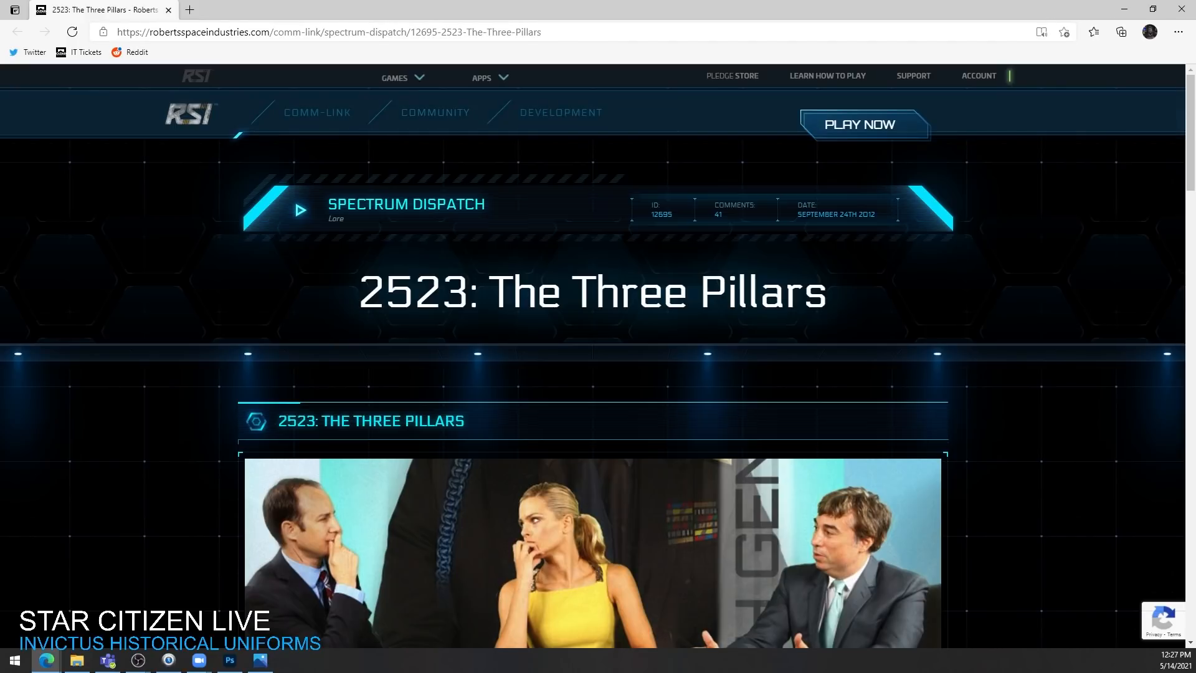
scroll(592, 354, "down", 20)
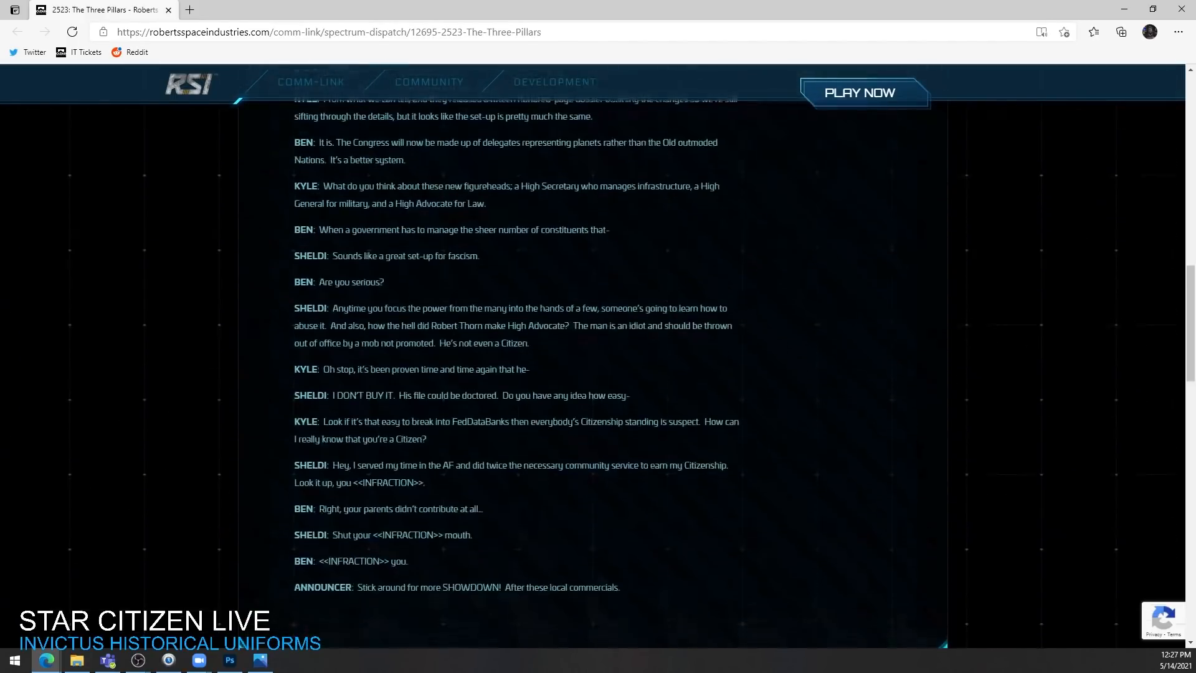
scroll(592, 355, "up", 20)
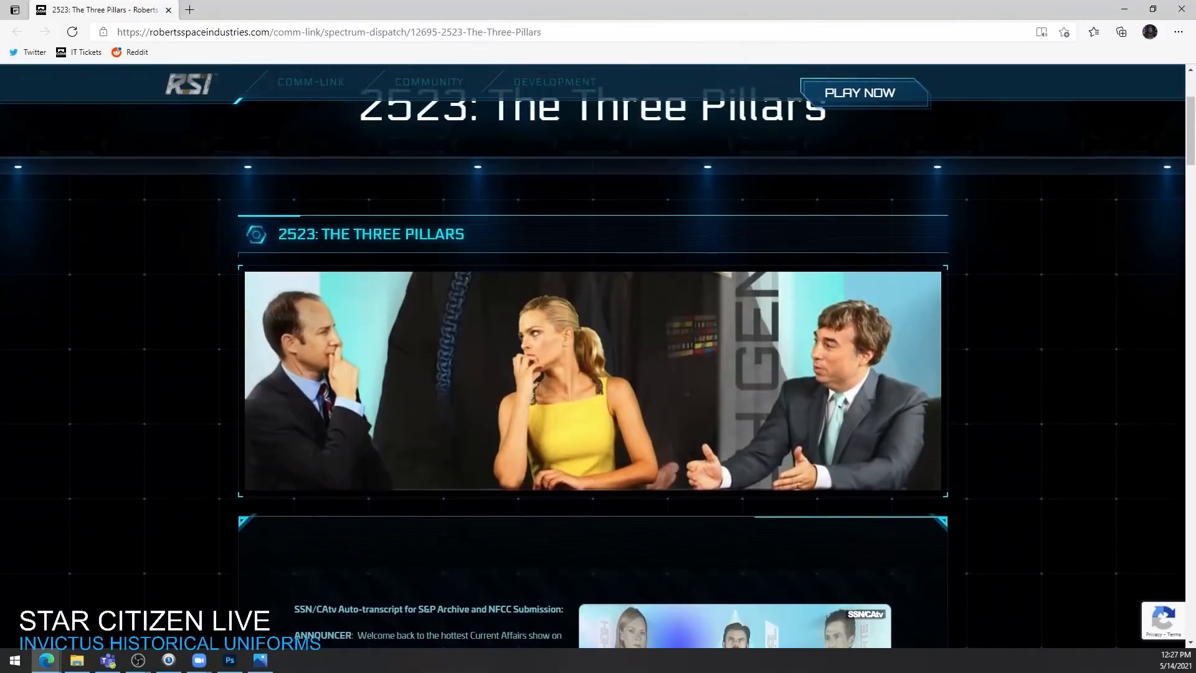
Step: Switch back to Photoshop and reshape the lower faceplate of the second character's helmet with sampled blue and near-black tones
key("alt+Tab")
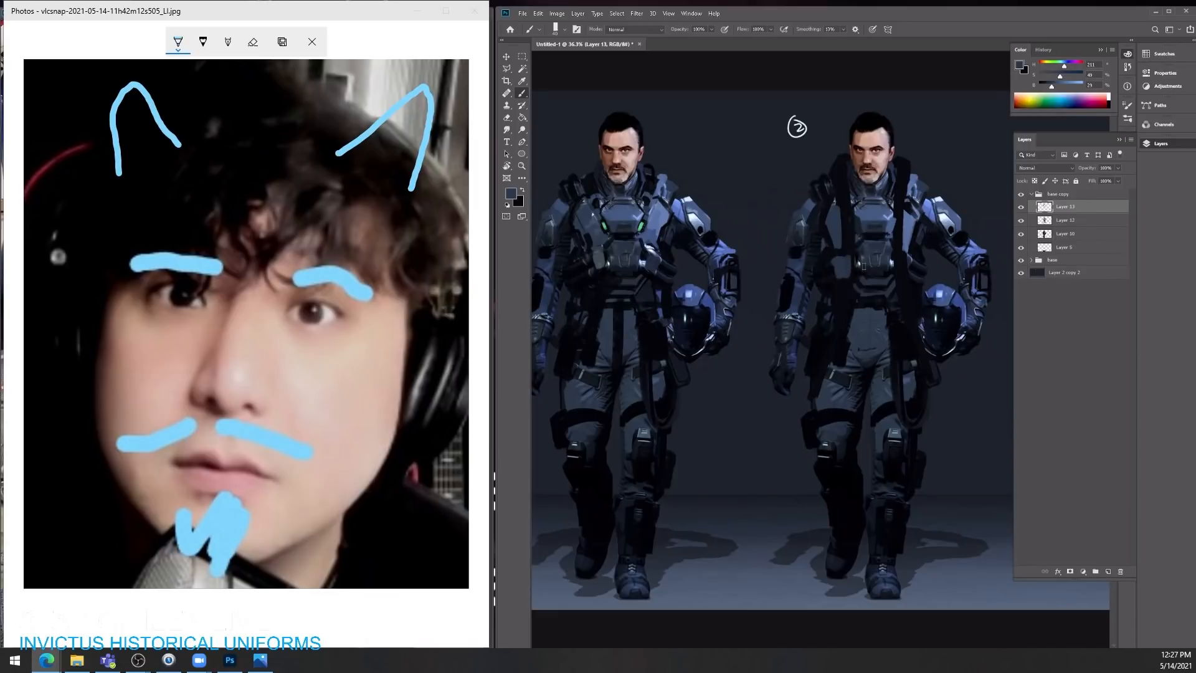
left_click(899, 206, "alt")
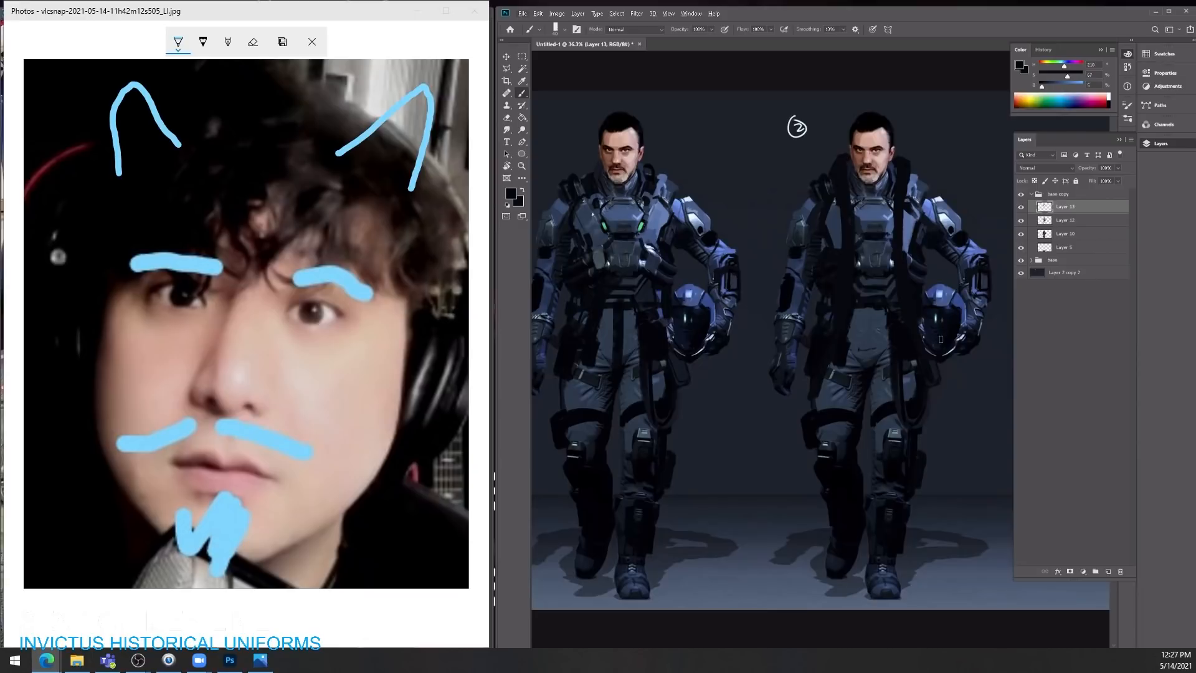
left_click(932, 344, "alt")
left_click(934, 343, "alt")
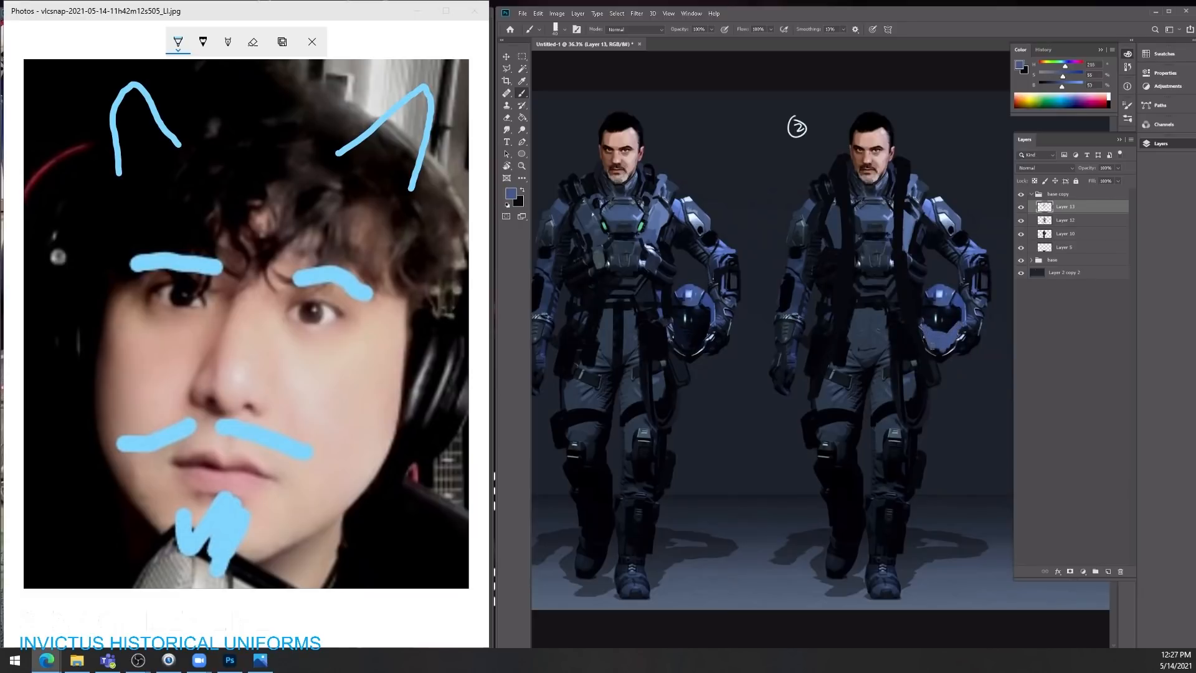
left_click(940, 328, "alt")
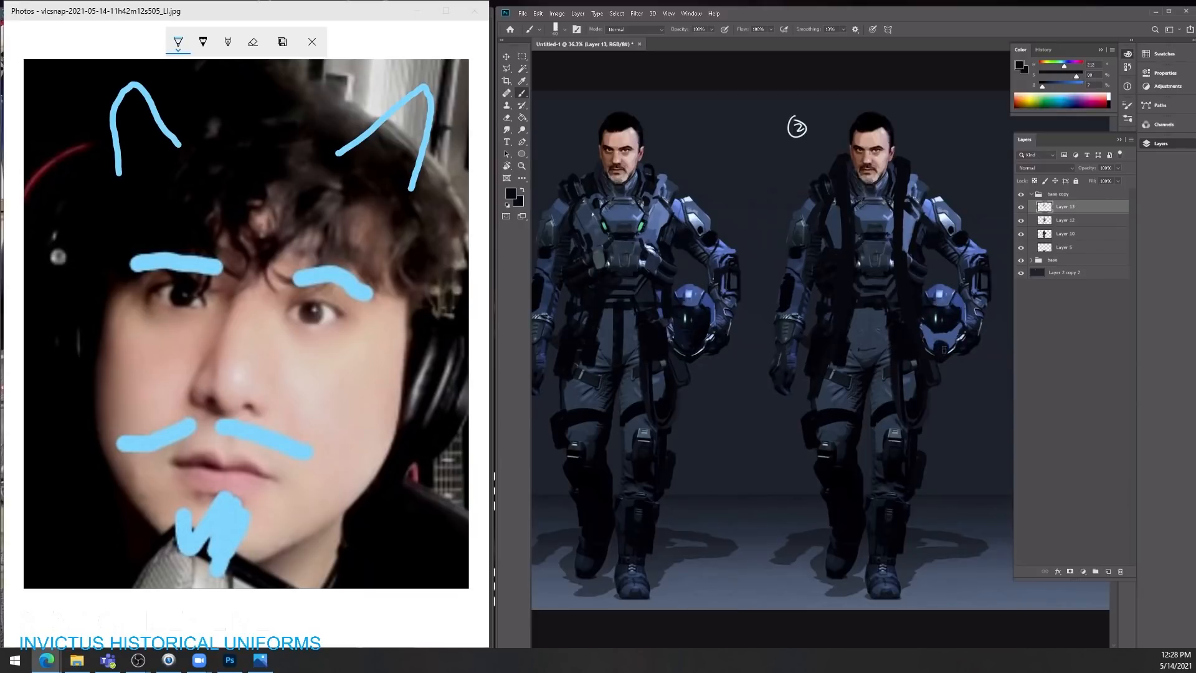
Step: Brush a near-black hose looping down from the second character's helmet beside the thigh, and refine the faceplate with sampled blue
mouse_move(943, 360)
left_mouse_down()
mouse_move(940, 403)
mouse_move(919, 437)
left_mouse_up()
left_click_drag(945, 393, 938, 414)
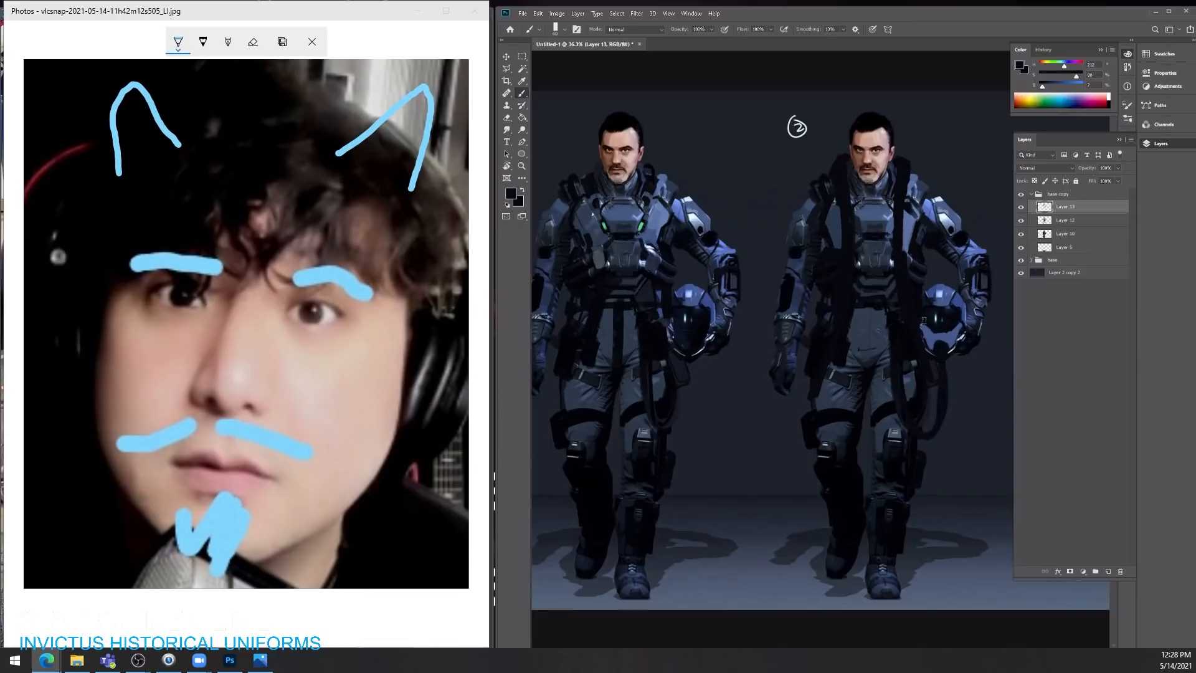
left_click(944, 336, "alt")
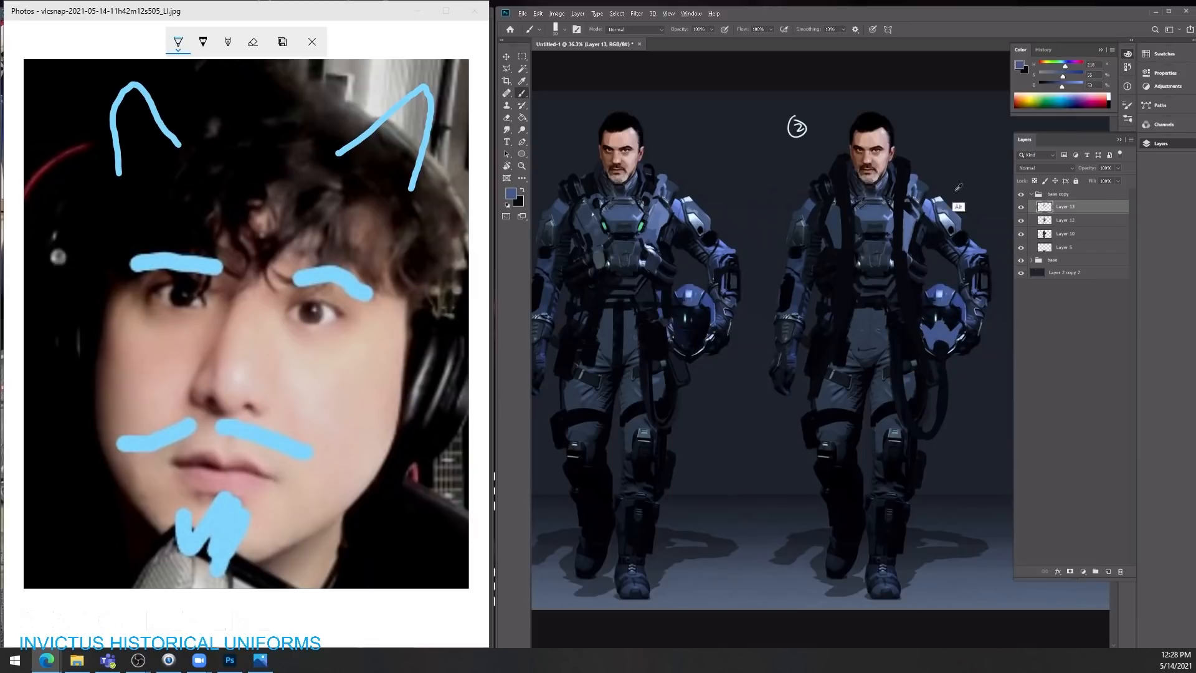
Step: Bring the browser into view full-screen, examine the edited heading of the Three Pillars article, and return to Photoshop
left_click_drag(1195, 94, 638, 86)
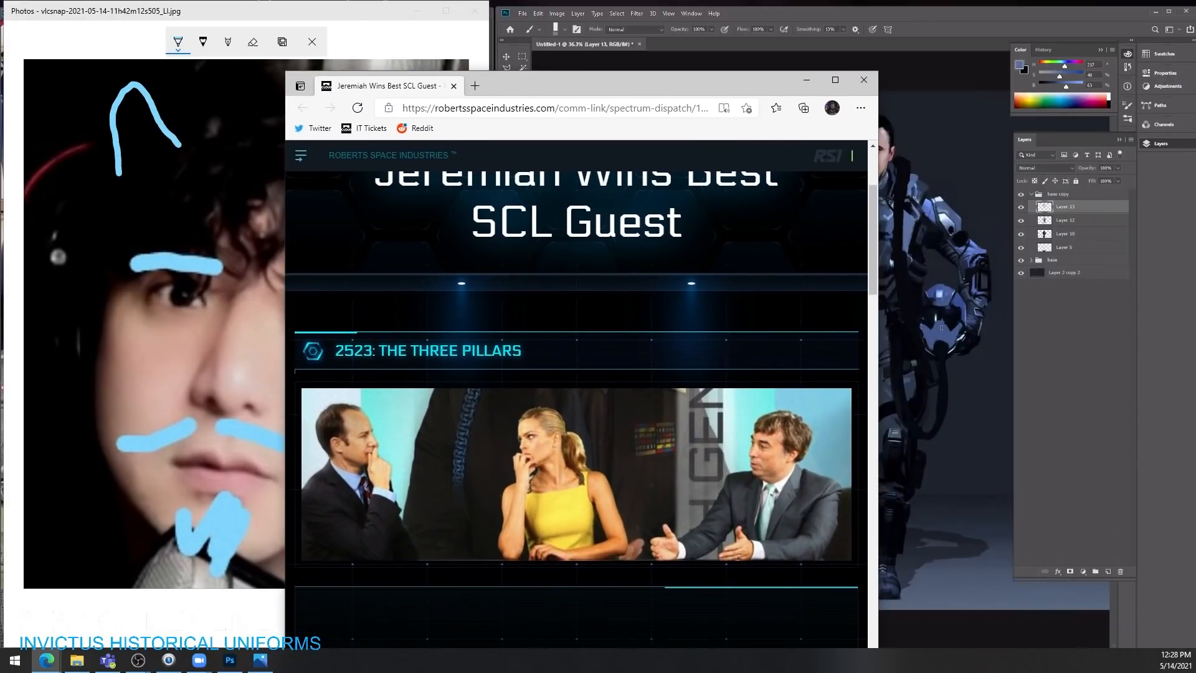
left_click(835, 80)
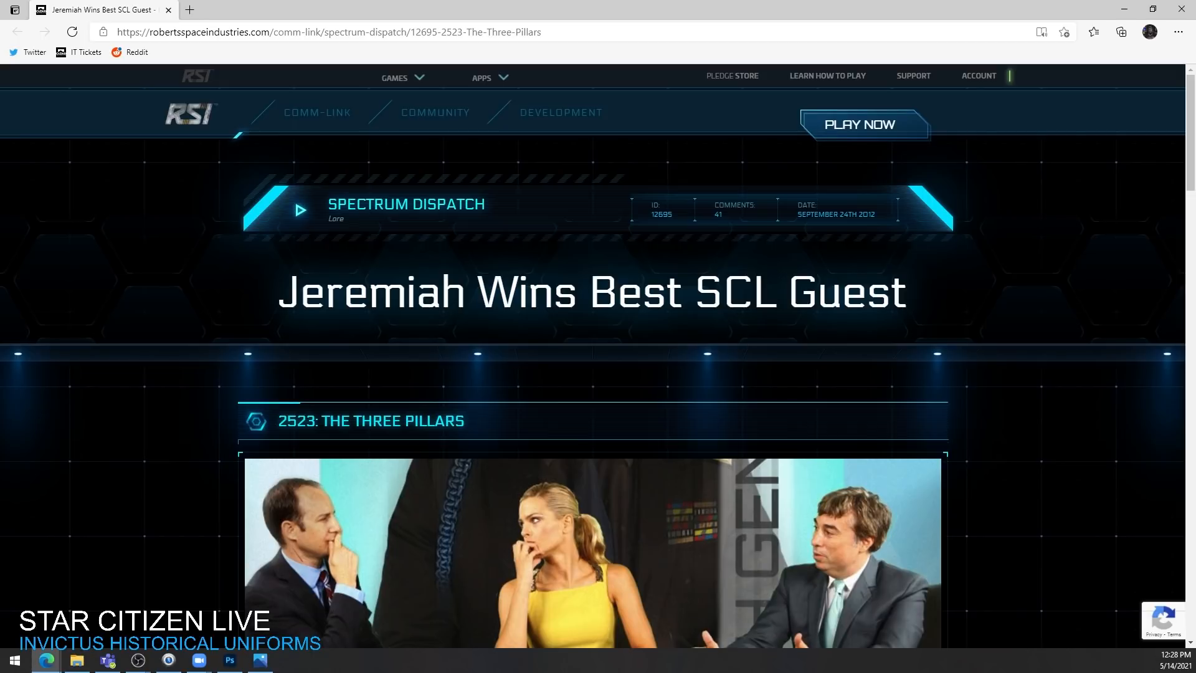
left_click_drag(635, 10, 1195, 69)
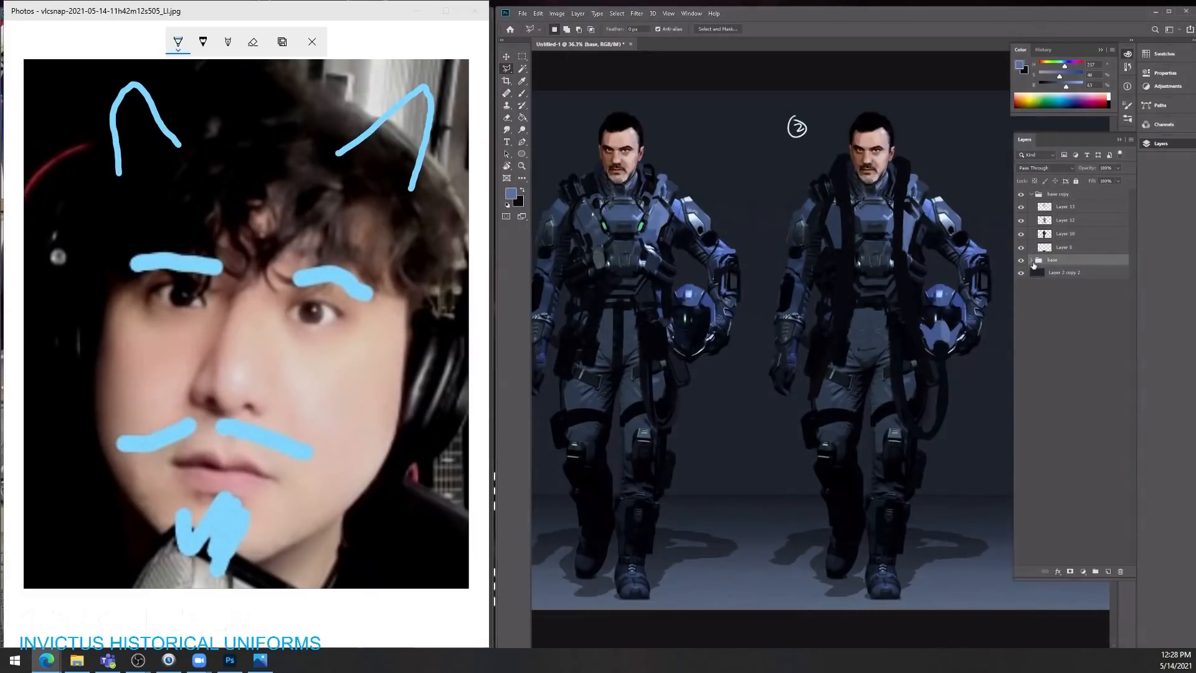
Step: Place a copy of the second character's helmet and hose details over the first character's helmet on the base group's top layer
left_click(1032, 260)
left_click(1065, 272)
key("v")
left_click_drag(904, 414, 683, 416)
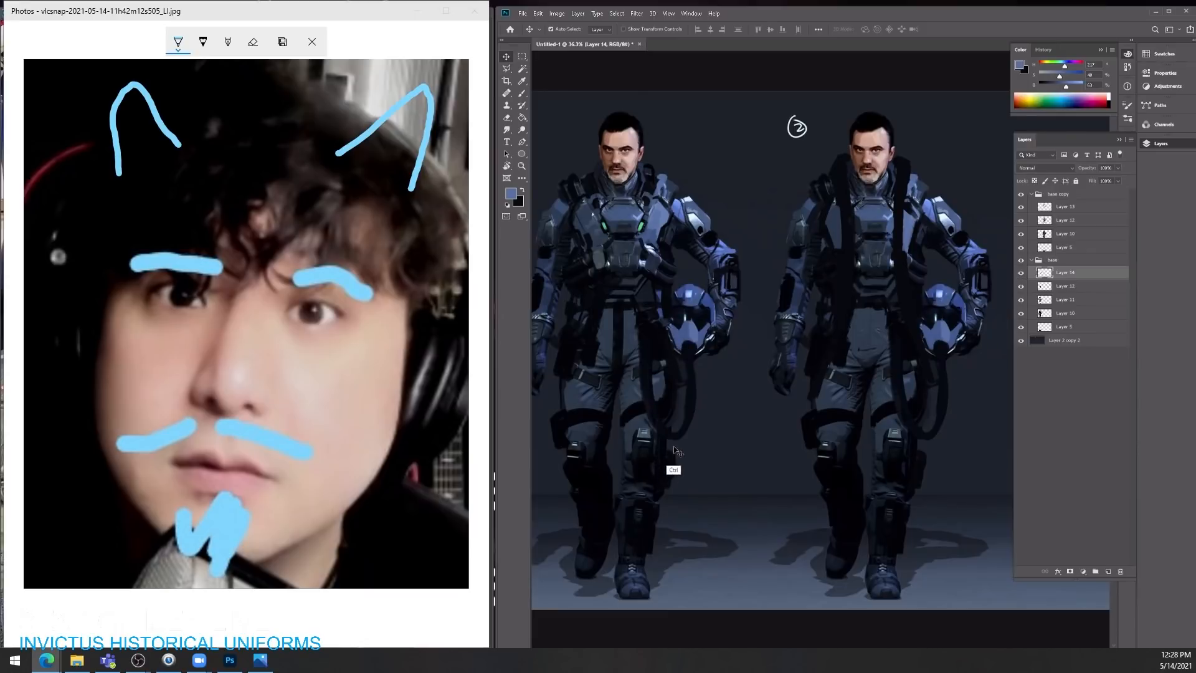
Step: Darken the first character's copied helmet and hose layer with Levels, setting the midtone input to 0.64
key("ctrl+l")
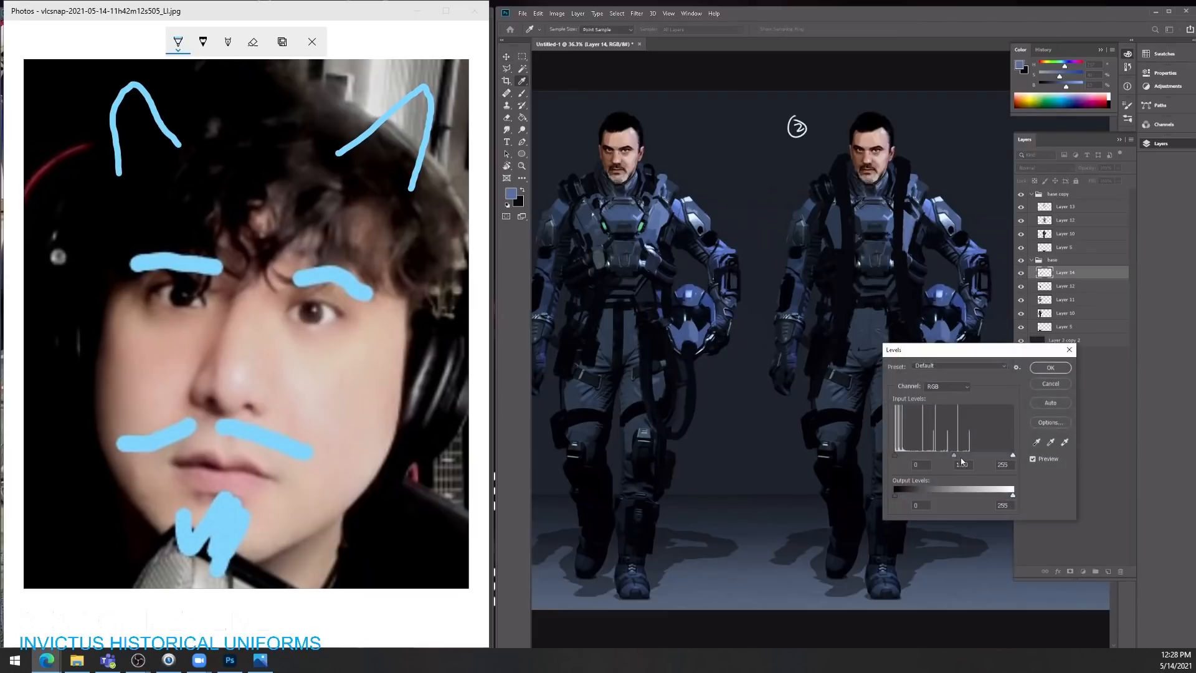
left_click_drag(954, 455, 970, 457)
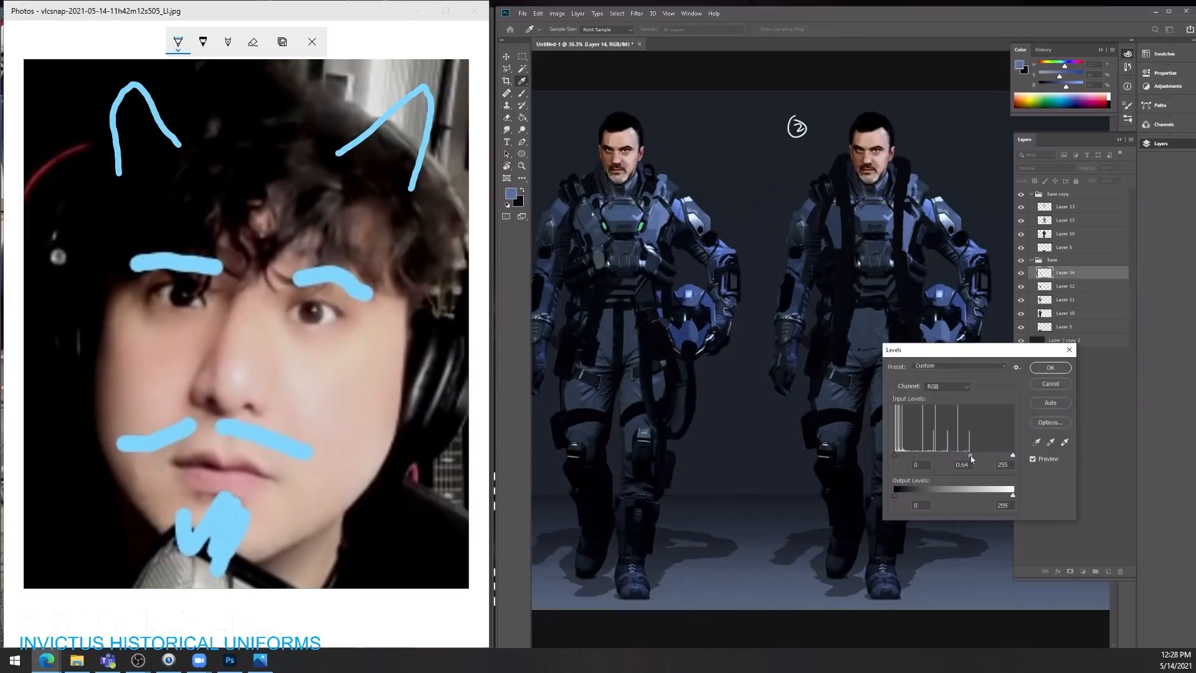
left_click(1057, 369)
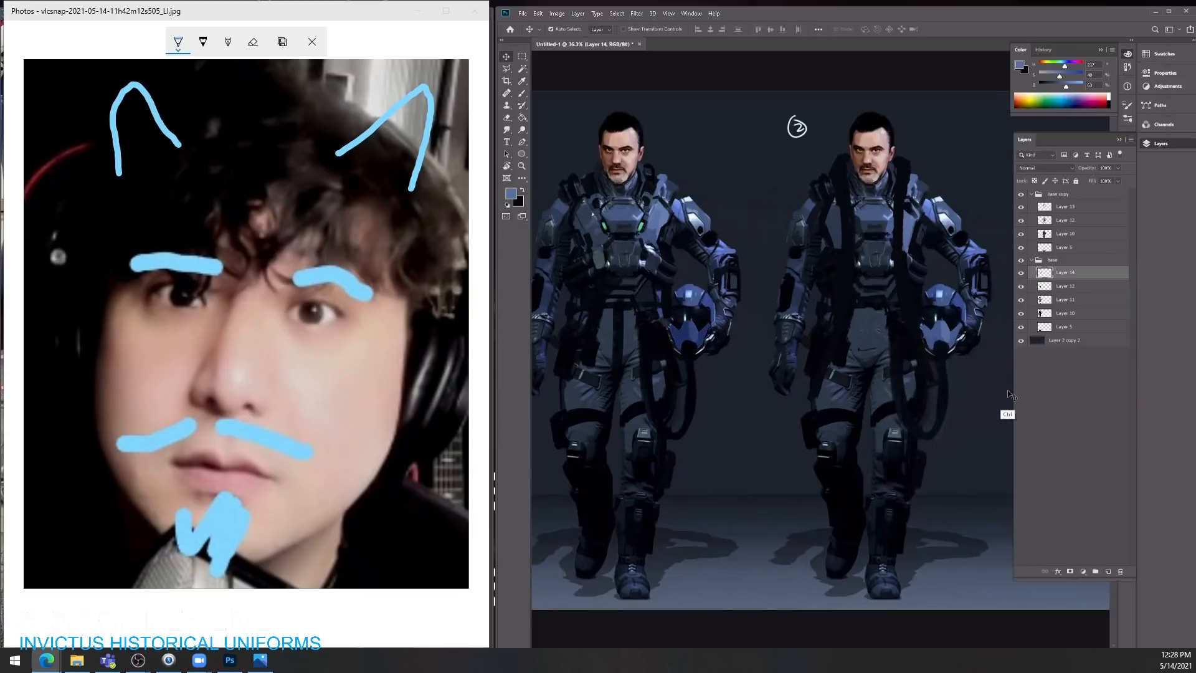
key("ctrl+u")
left_click_drag(1055, 361, 1036, 368)
left_click(1161, 292)
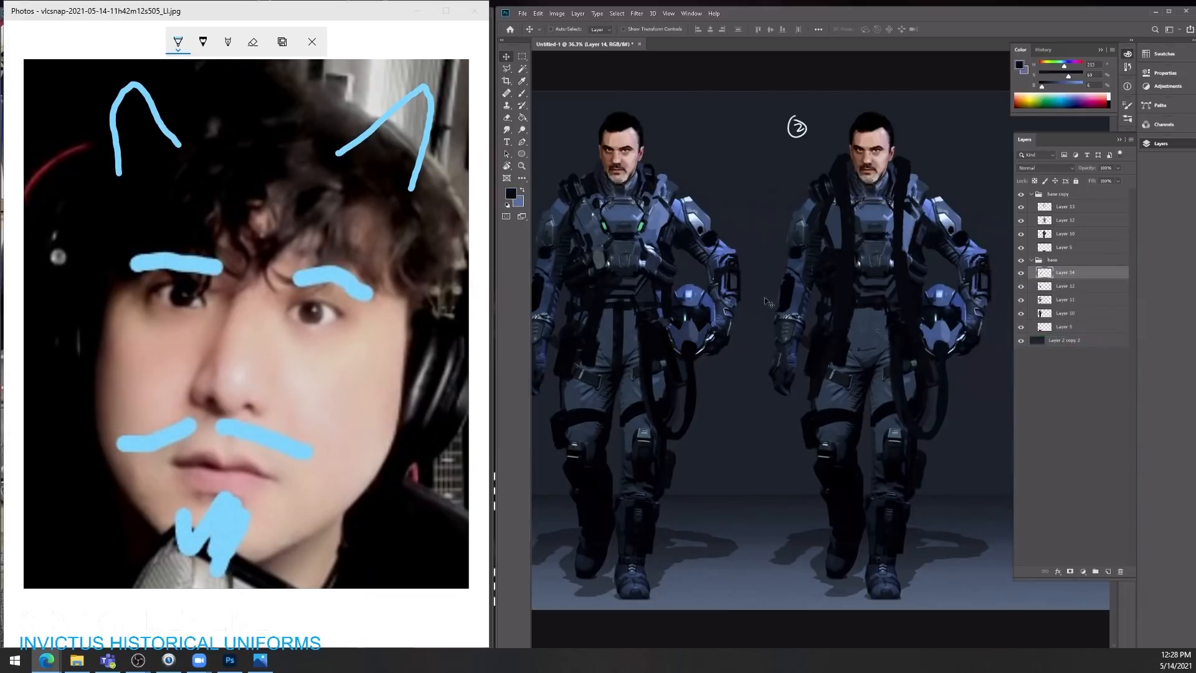
scroll(690, 333, "up", 3)
key("b")
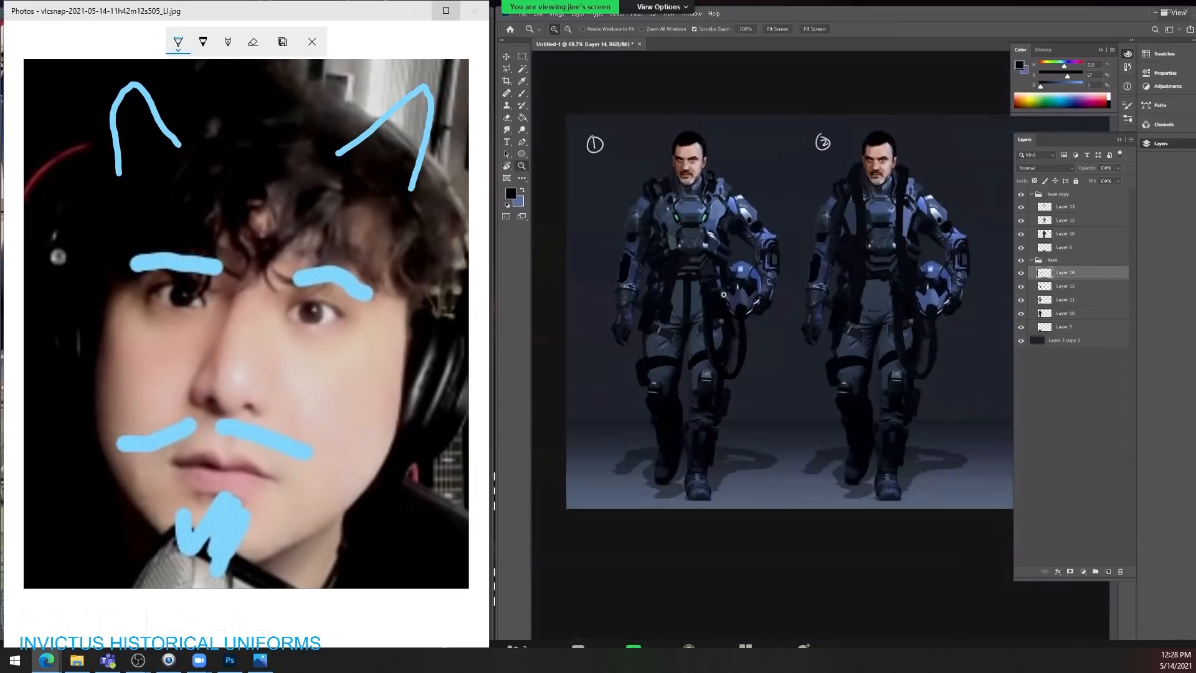
Step: Maximise the photo viewer and save a copy of the annotated portrait
left_click(445, 10)
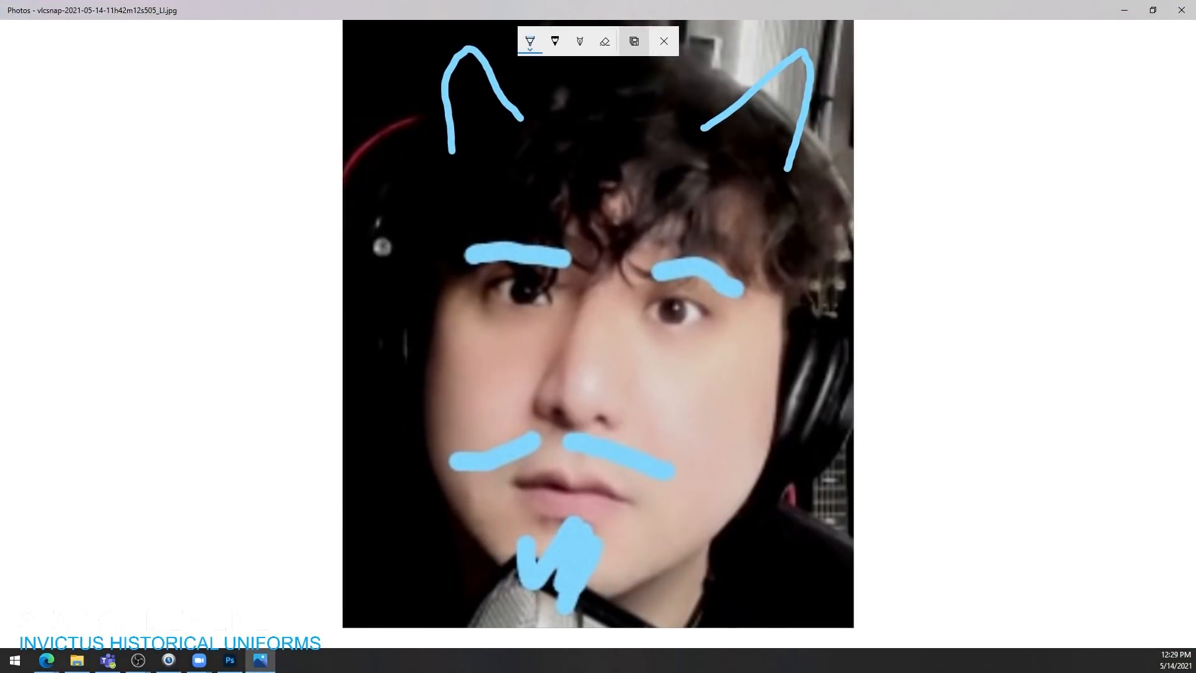
left_click(634, 41)
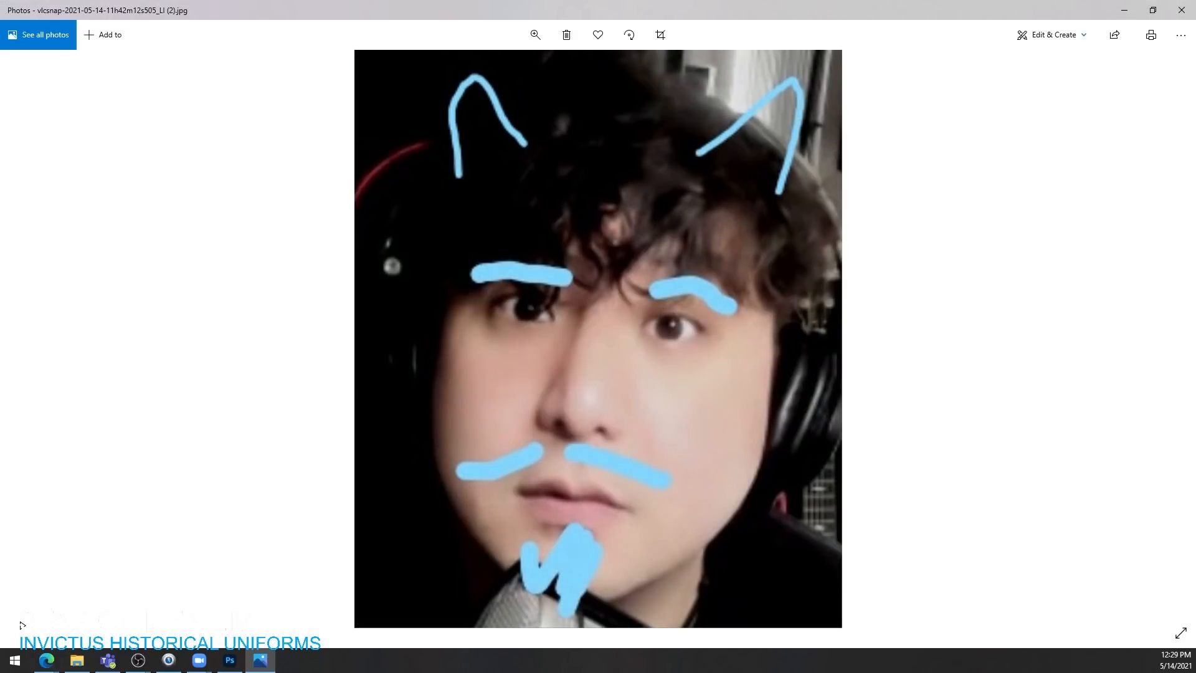
scroll(598, 406, "up", 6)
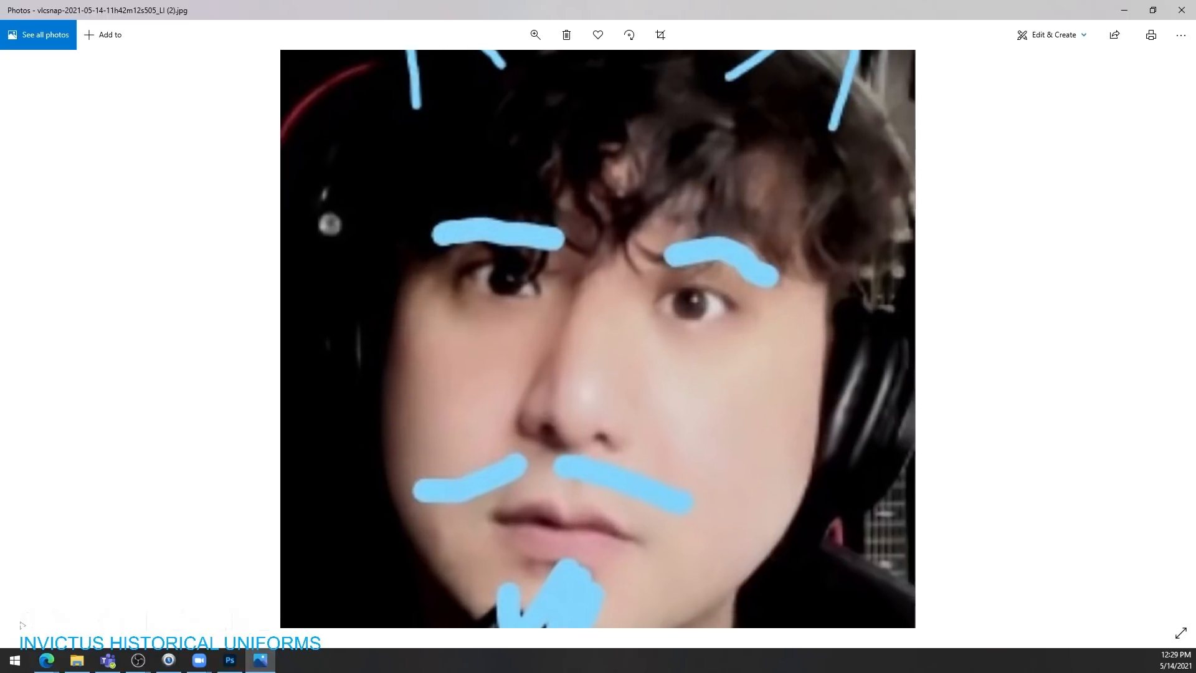
scroll(598, 405, "up", 3)
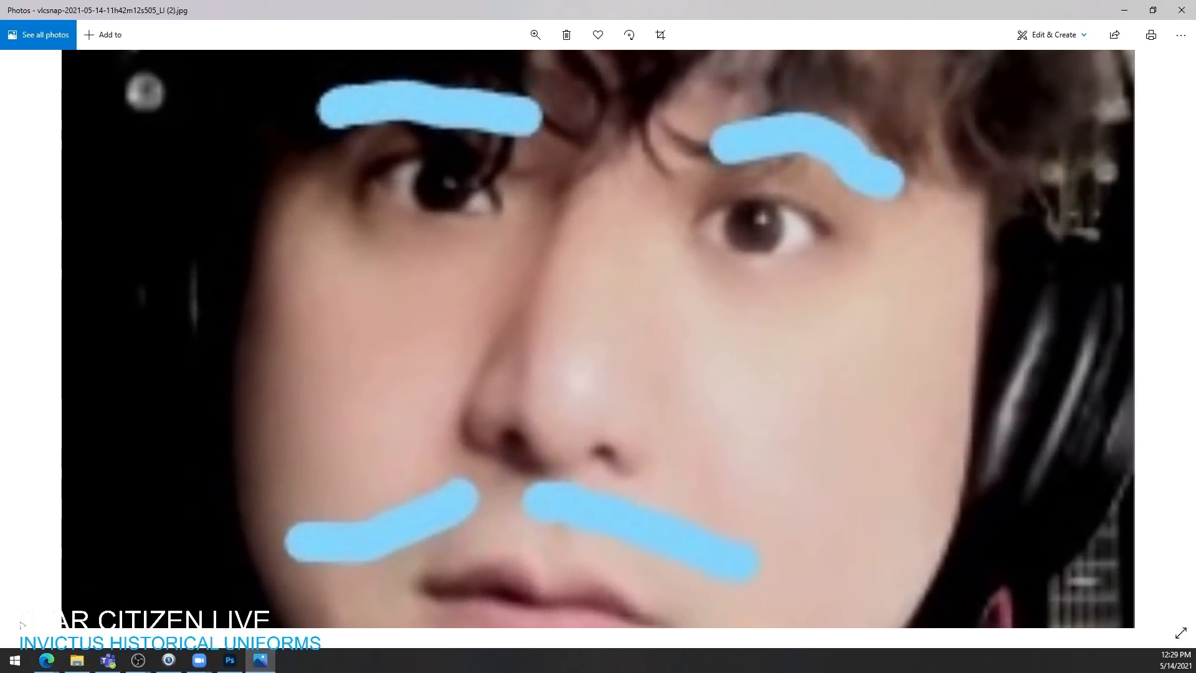
scroll(597, 405, "down", 2)
scroll(598, 405, "up", 1)
scroll(598, 405, "down", 1)
scroll(598, 405, "up", 1)
scroll(598, 405, "down", 1)
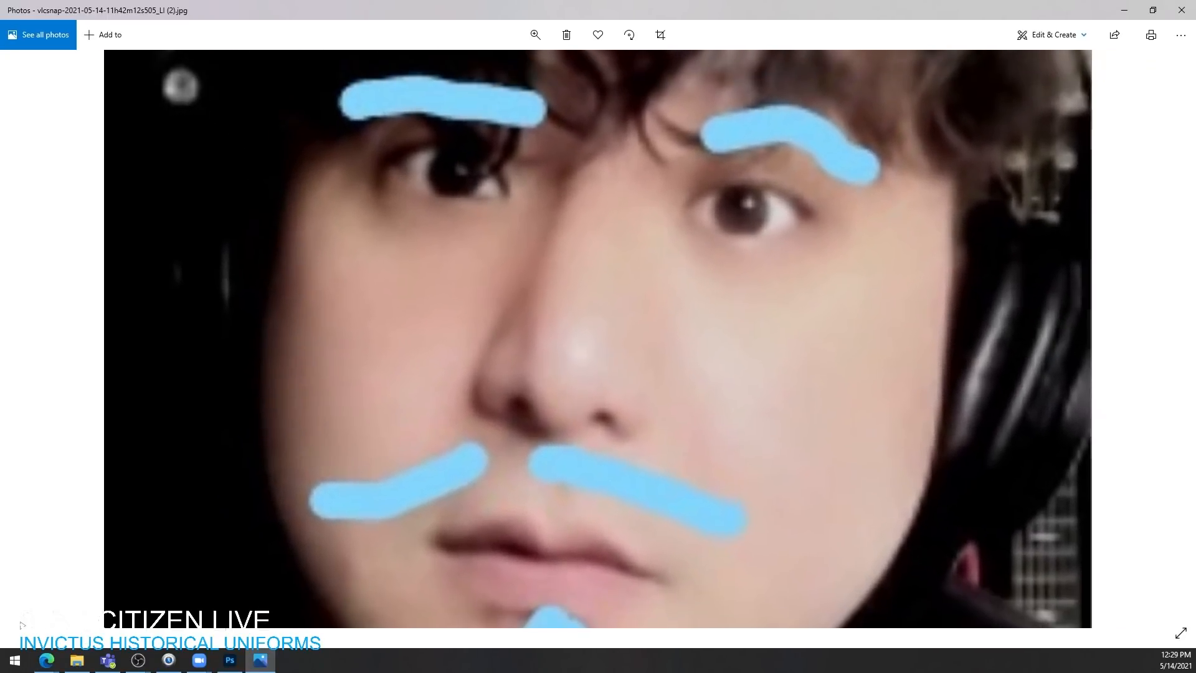
scroll(597, 405, "up", 1)
scroll(598, 405, "down", 1)
scroll(598, 405, "up", 1)
scroll(597, 404, "down", 1)
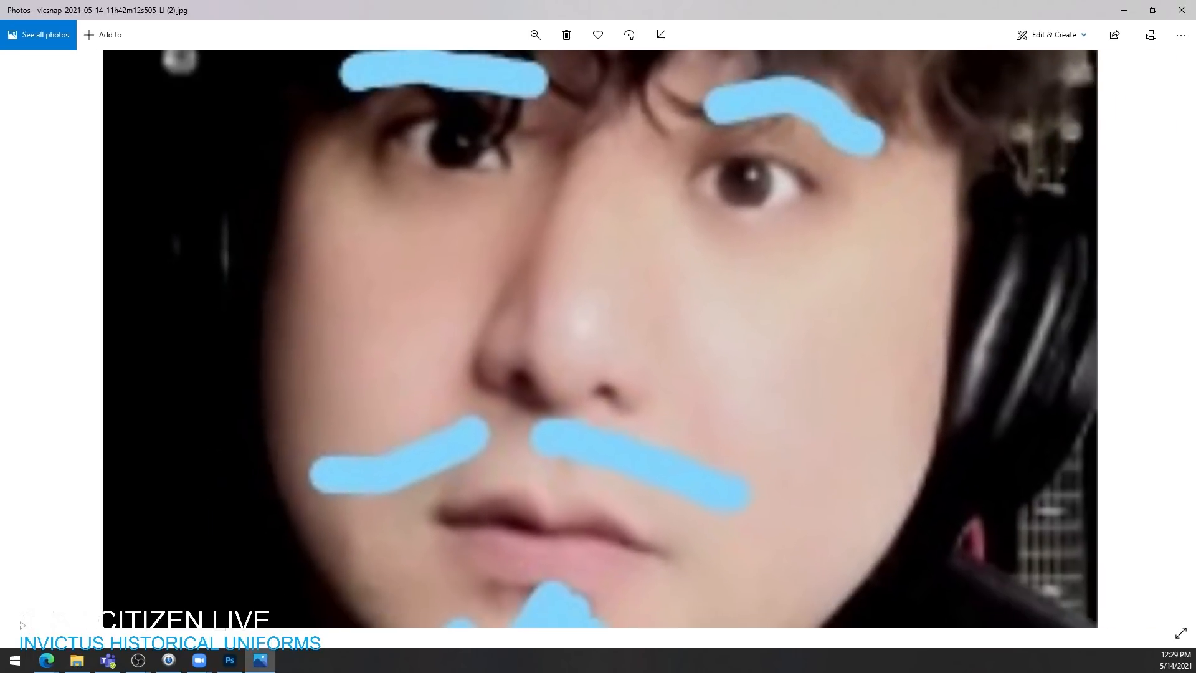
scroll(597, 405, "up", 1)
scroll(598, 338, "down", 1)
scroll(598, 339, "up", 1)
scroll(597, 338, "down", 1)
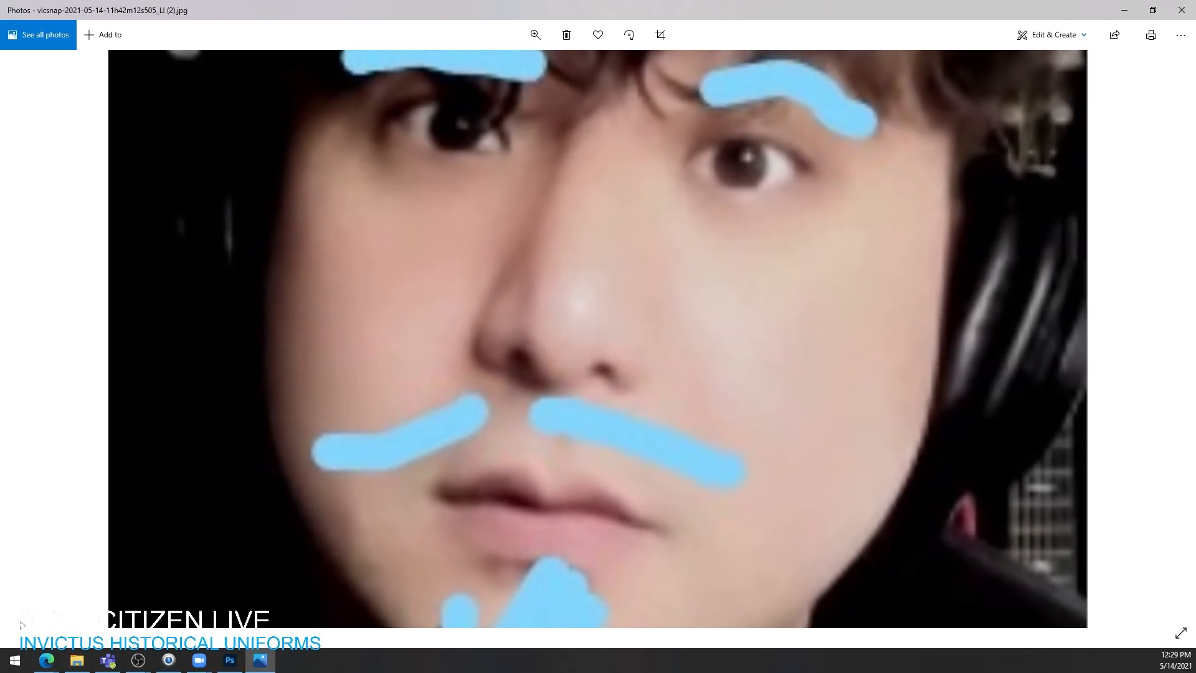
Step: Restore the photo viewer to a window, then enlarge and reposition it to fill the space beside Photoshop
left_click(1152, 10)
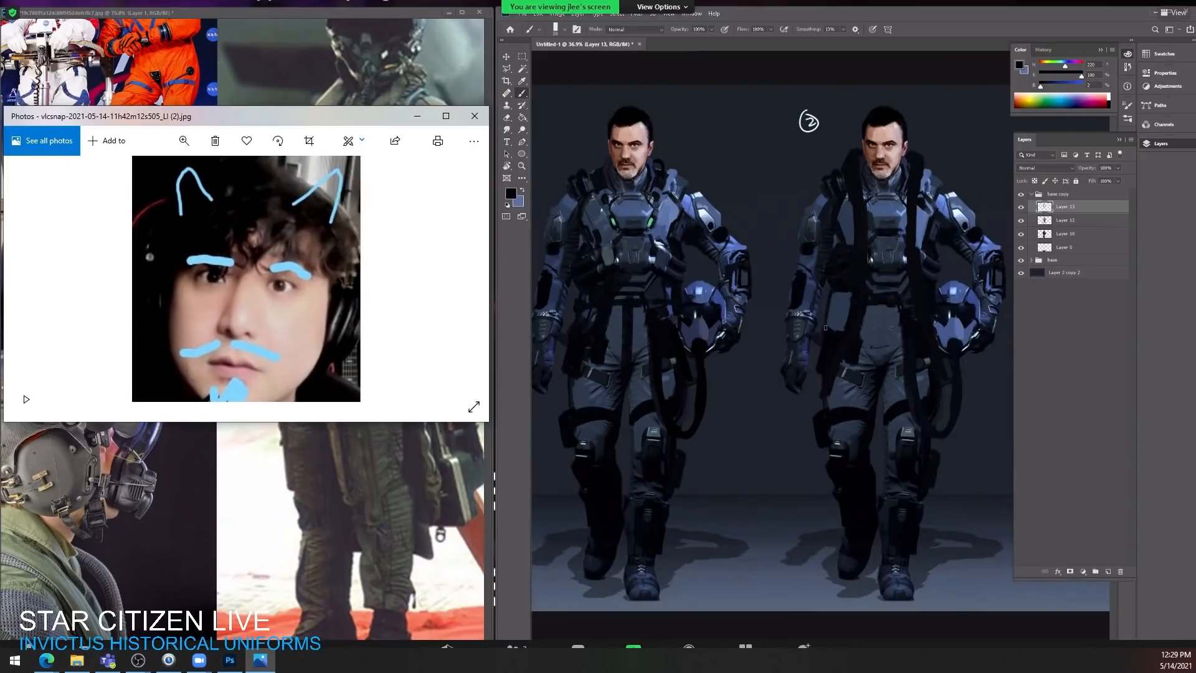
left_click_drag(320, 421, 320, 642)
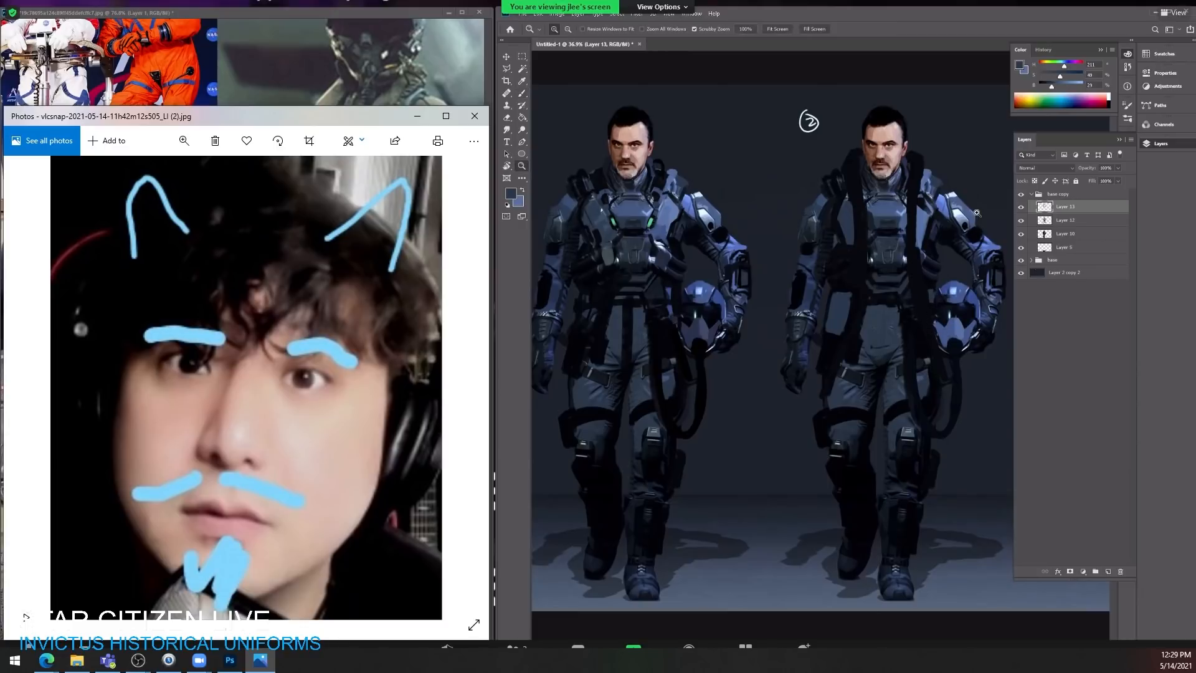
left_click_drag(264, 106, 266, 14)
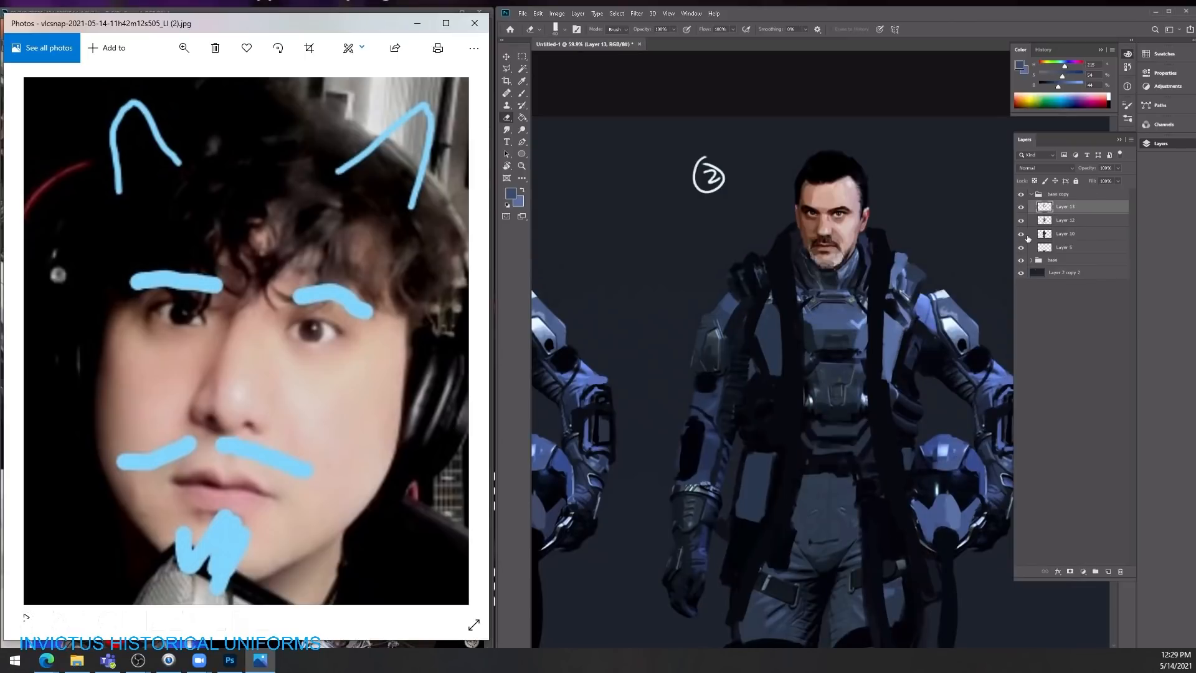
Step: Check Layer 10's content, then merge Layer 13, Layer 12 and Layer 10 in the base copy group
left_click(1021, 235)
left_click(1021, 235)
left_click(1064, 234)
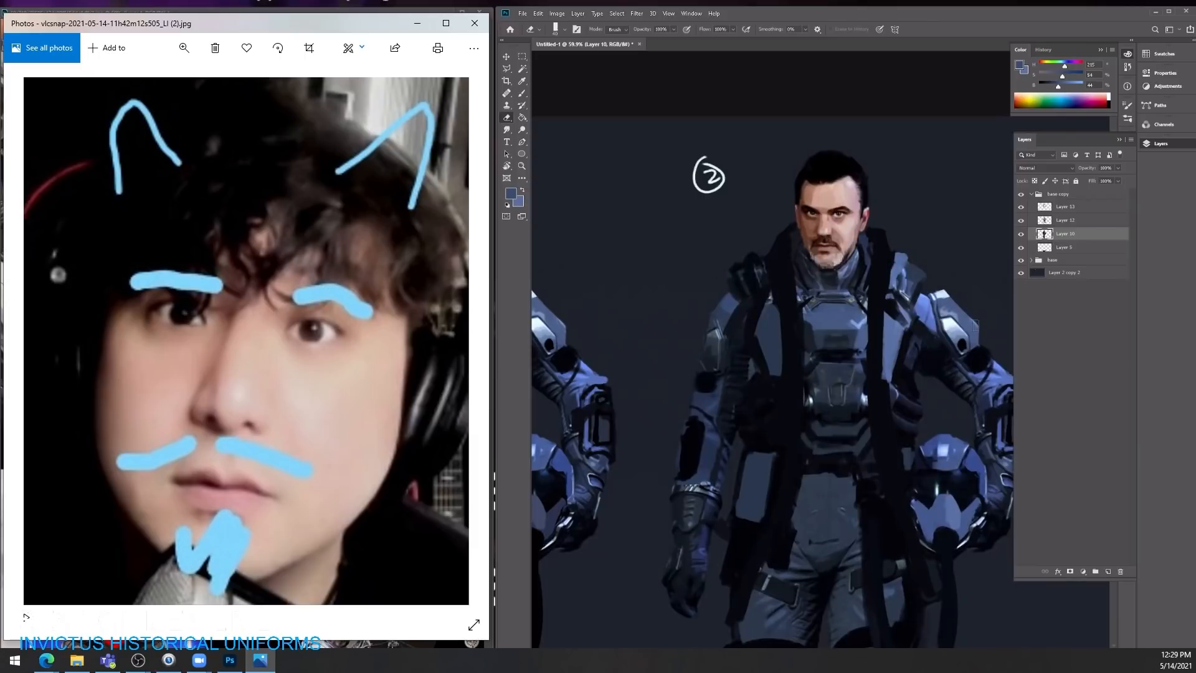
left_click(1052, 206, "shift")
key("ctrl+e")
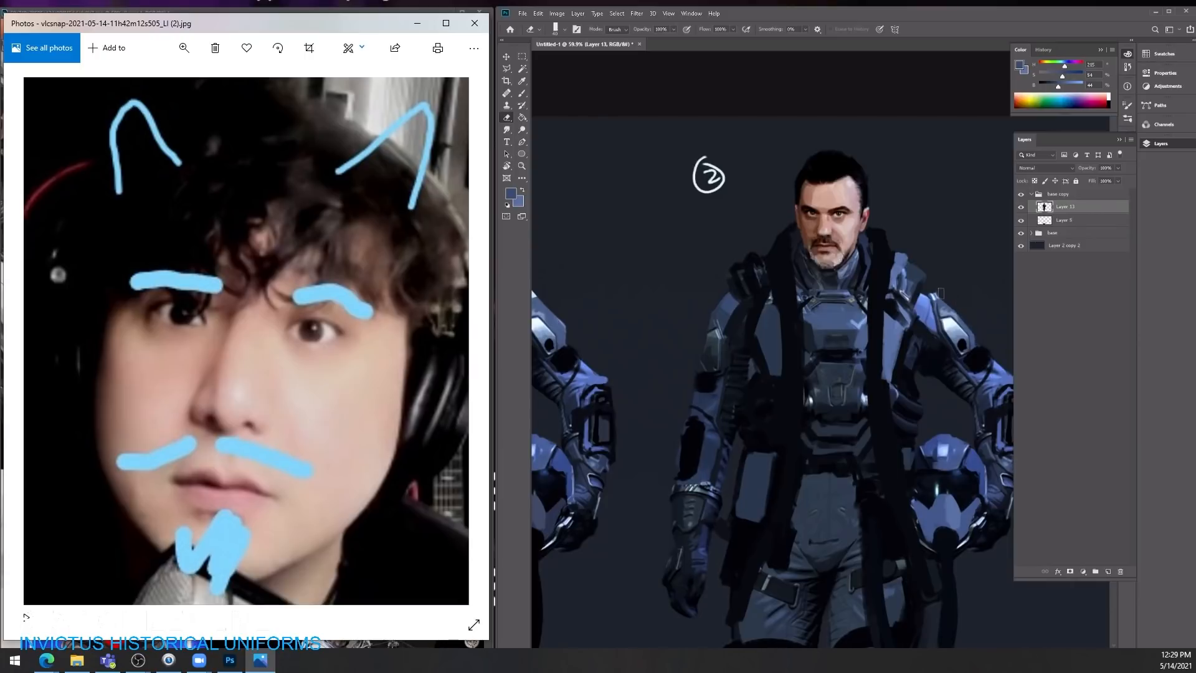
Step: Repaint the second character's upper sleeve on the helmet-carrying arm in sampled blue and outline a slanted panel in near-black
mouse_move(952, 287)
left_mouse_down()
mouse_move(903, 290)
mouse_move(959, 296)
mouse_move(979, 371)
left_mouse_up()
key("b")
left_click(932, 322, "alt")
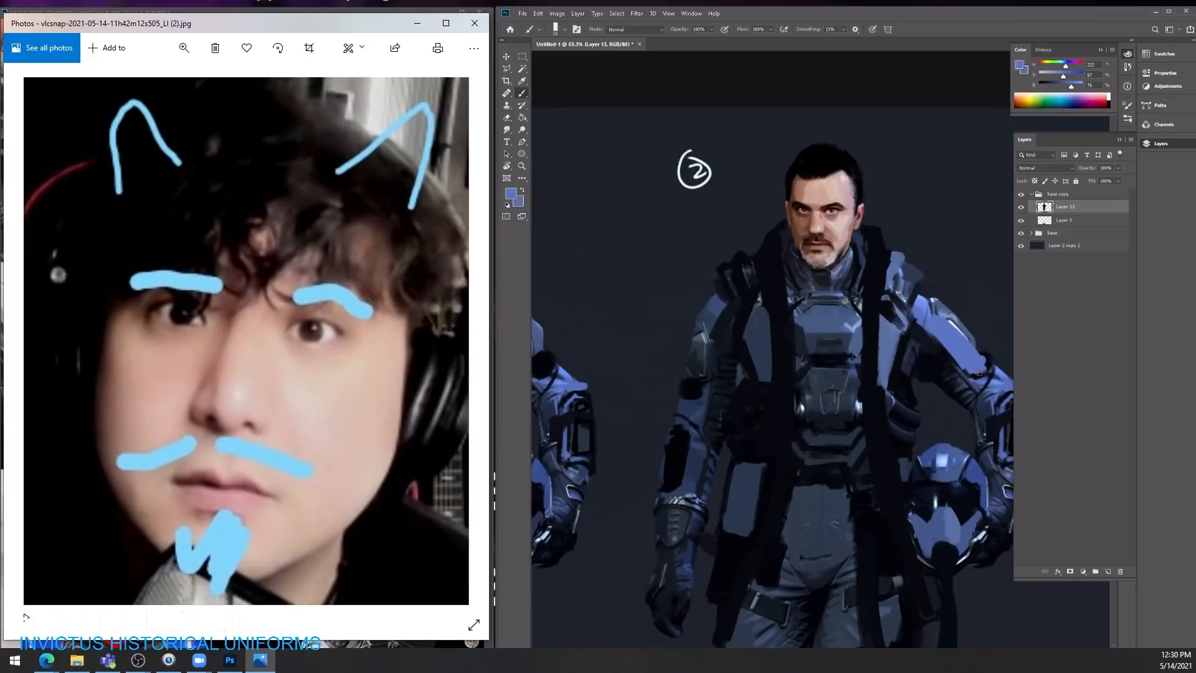
left_click(938, 389, "alt")
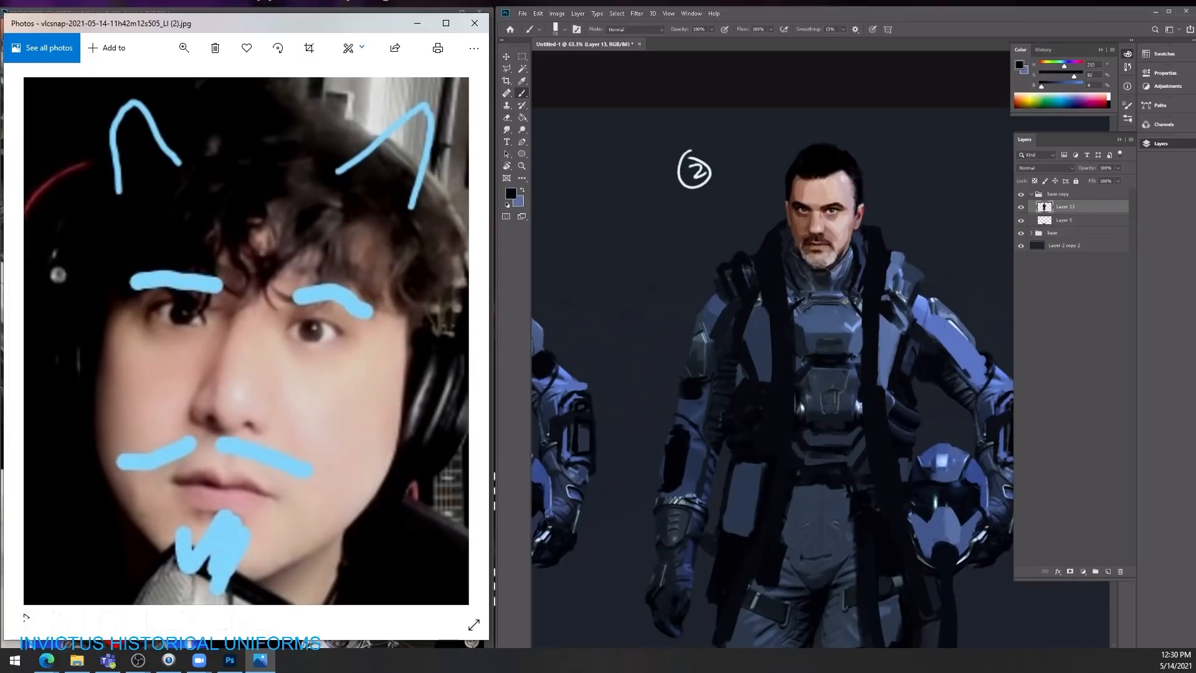
mouse_move(929, 300)
left_mouse_down()
mouse_move(970, 357)
mouse_move(978, 350)
left_mouse_up()
left_click_drag(930, 301, 973, 340)
left_click(929, 322, "alt")
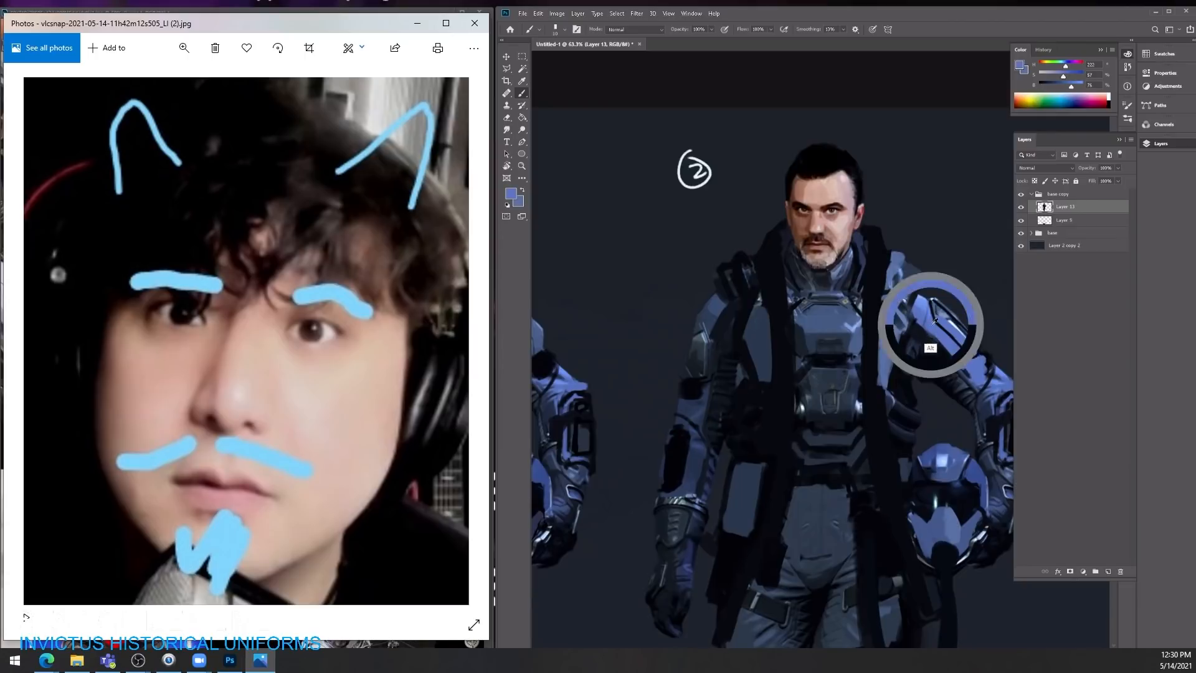
left_click_drag(927, 296, 929, 312)
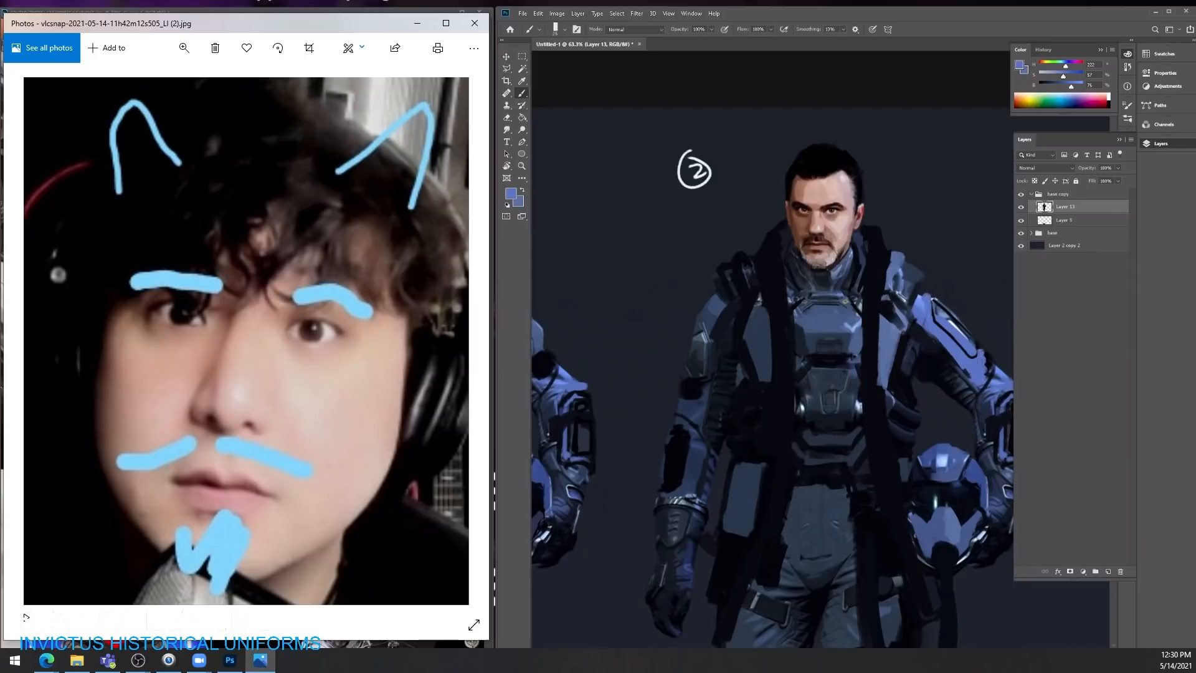
Step: Paint over the elbow patch on the second character's lowered arm with sampled dark blue and add near-black panel lines to the sleeve
key("z")
left_click_drag(897, 352, 880, 353)
key("b")
left_click_drag(888, 383, 886, 288)
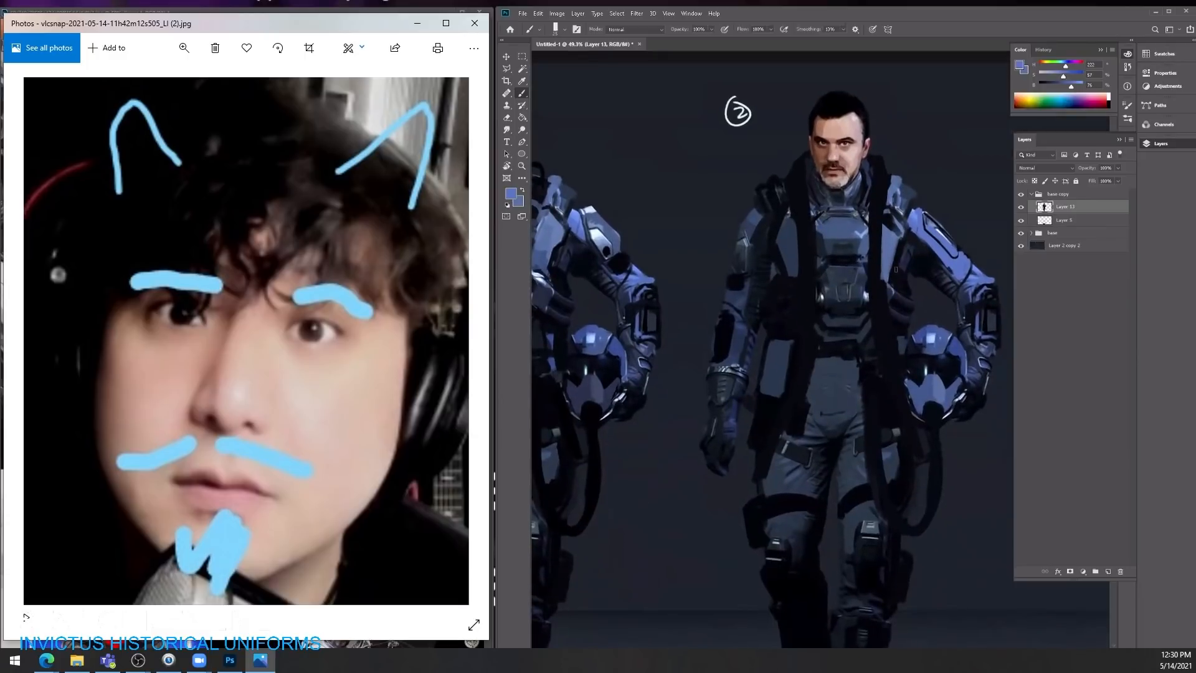
left_click(754, 230, "alt")
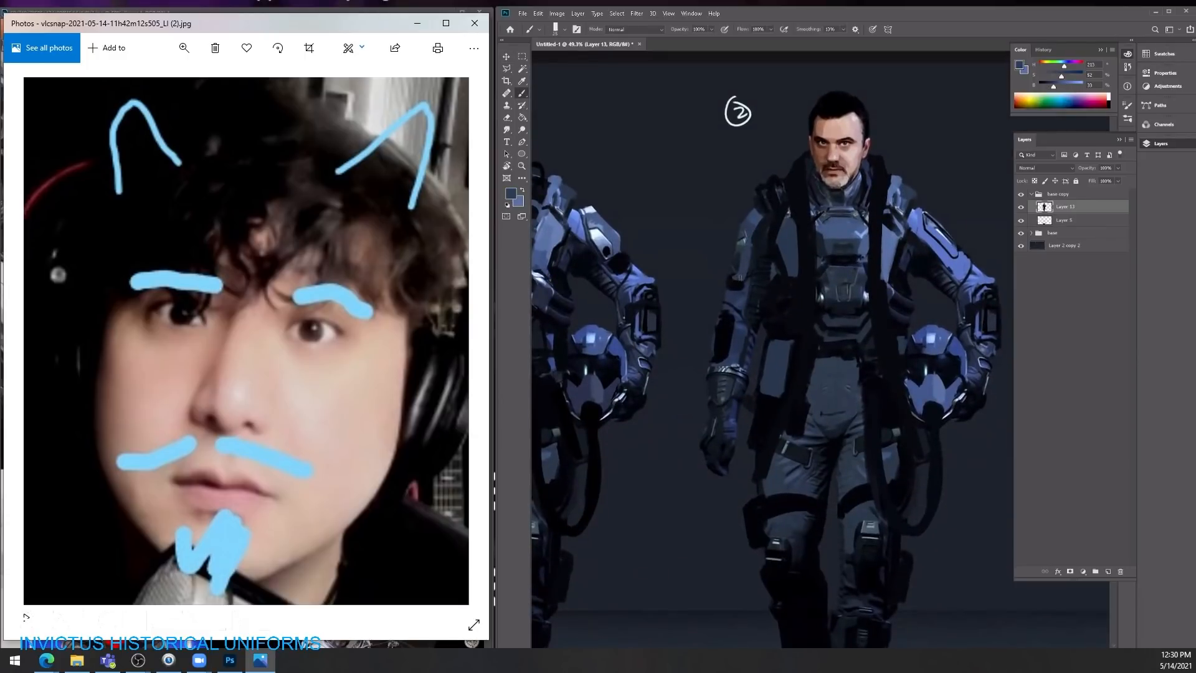
left_click(740, 309, "alt")
key("bracketleft")
key("bracketleft")
key("bracketleft")
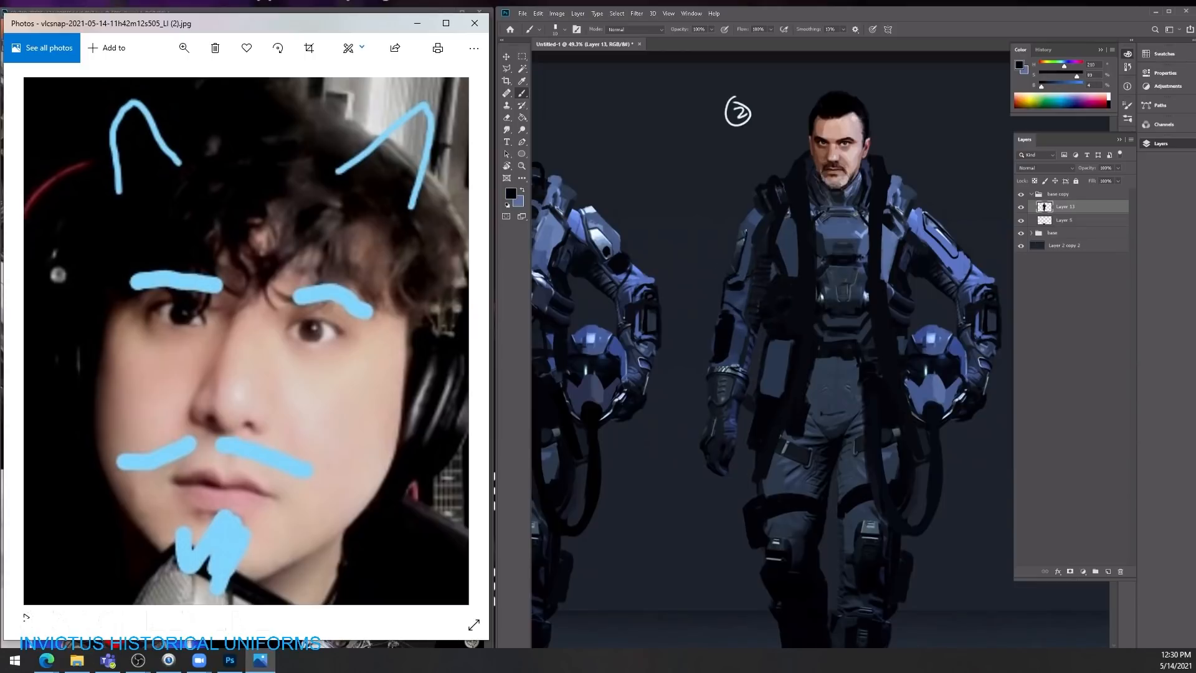
left_click_drag(740, 231, 736, 253)
Step: Rework the second character's hanging straps around the chest and waist with sampled dark blue and near-black
mouse_move(873, 279)
left_mouse_down()
mouse_move(851, 282)
mouse_move(914, 287)
left_mouse_up()
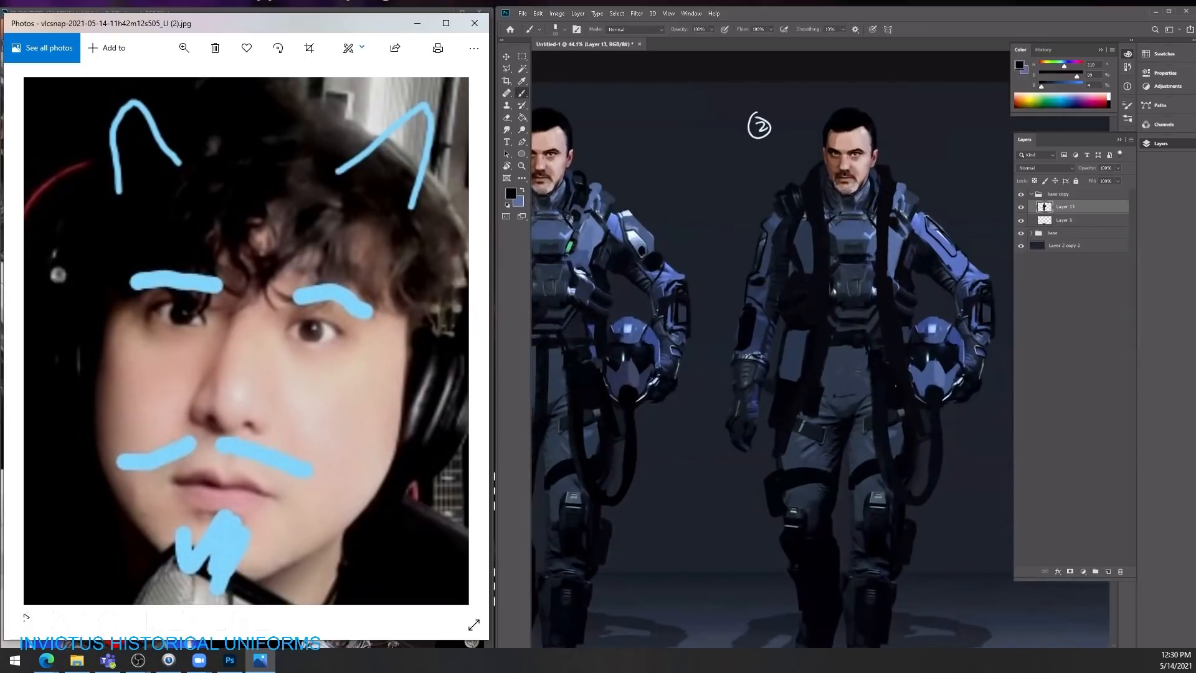
mouse_move(926, 383)
left_mouse_down()
mouse_move(890, 381)
mouse_move(930, 377)
left_mouse_up()
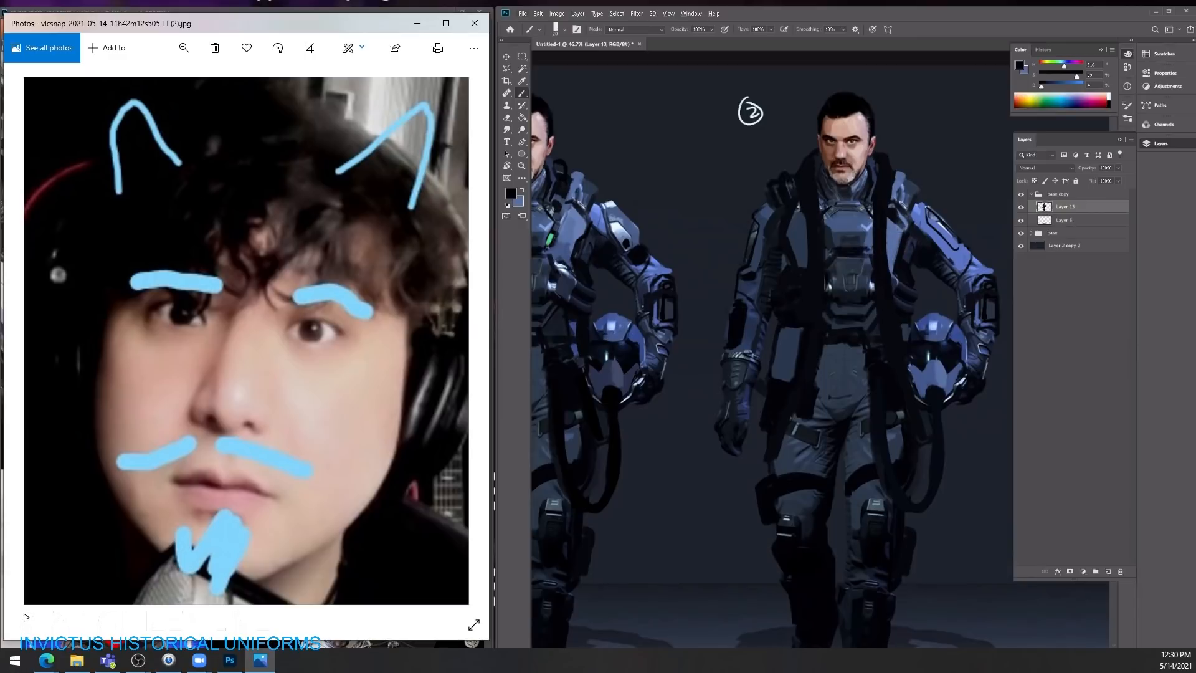
key("e")
key("alt+e")
key("Escape")
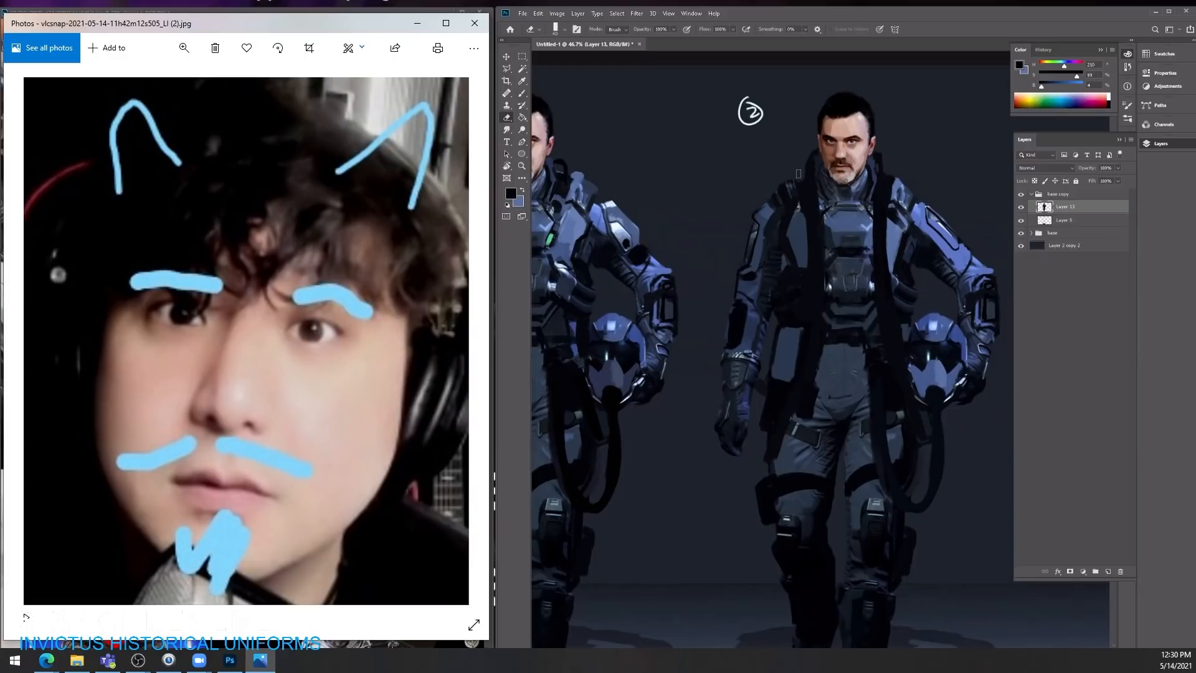
key("b")
scroll(812, 179, "down", 3)
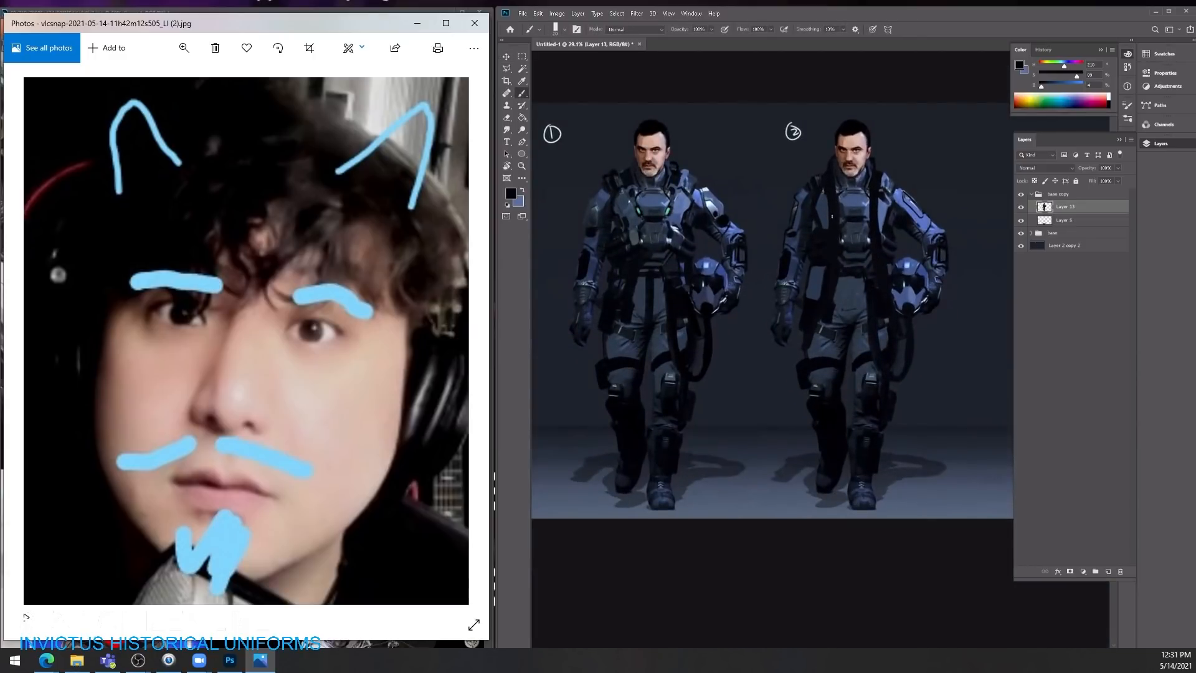
left_click(858, 279, "alt")
left_click(831, 200, "alt")
Step: Add a new layer and block in a plain chest plate on the second character in sampled dark blue
left_click(1107, 571)
left_click(847, 313, "alt")
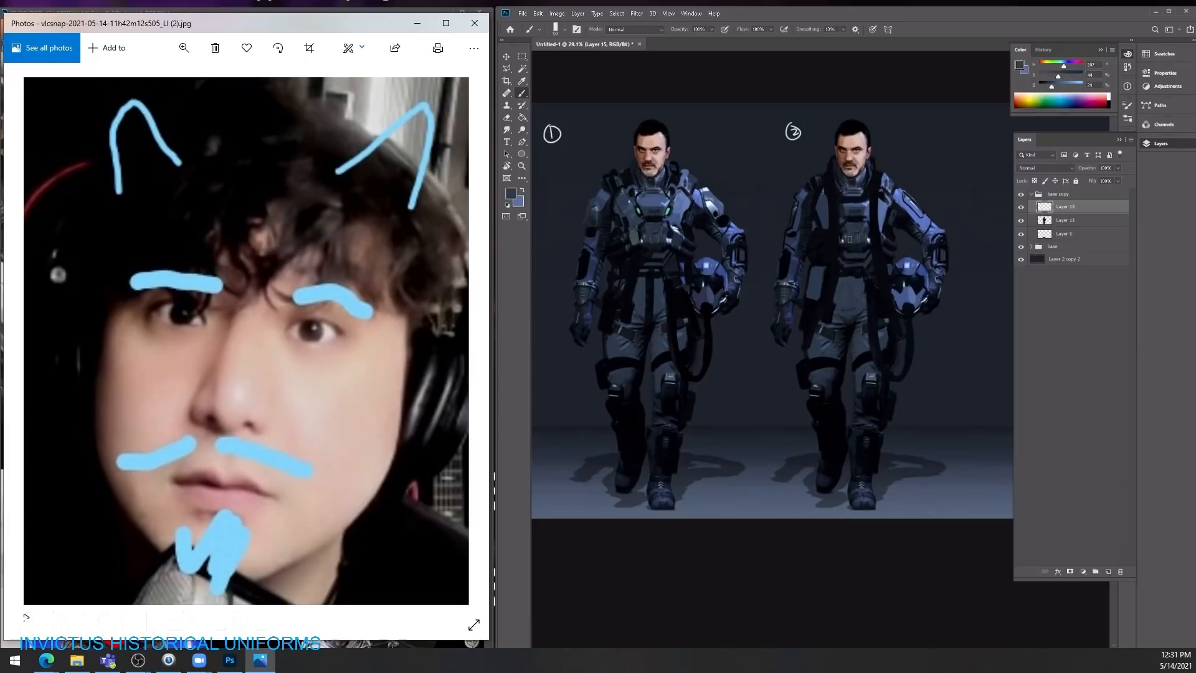
left_click(824, 218, "alt")
mouse_move(843, 212)
left_mouse_down()
mouse_move(844, 250)
mouse_move(853, 206)
mouse_move(869, 246)
mouse_move(873, 223)
mouse_move(835, 245)
mouse_move(836, 208)
mouse_move(839, 219)
mouse_move(872, 212)
left_mouse_up()
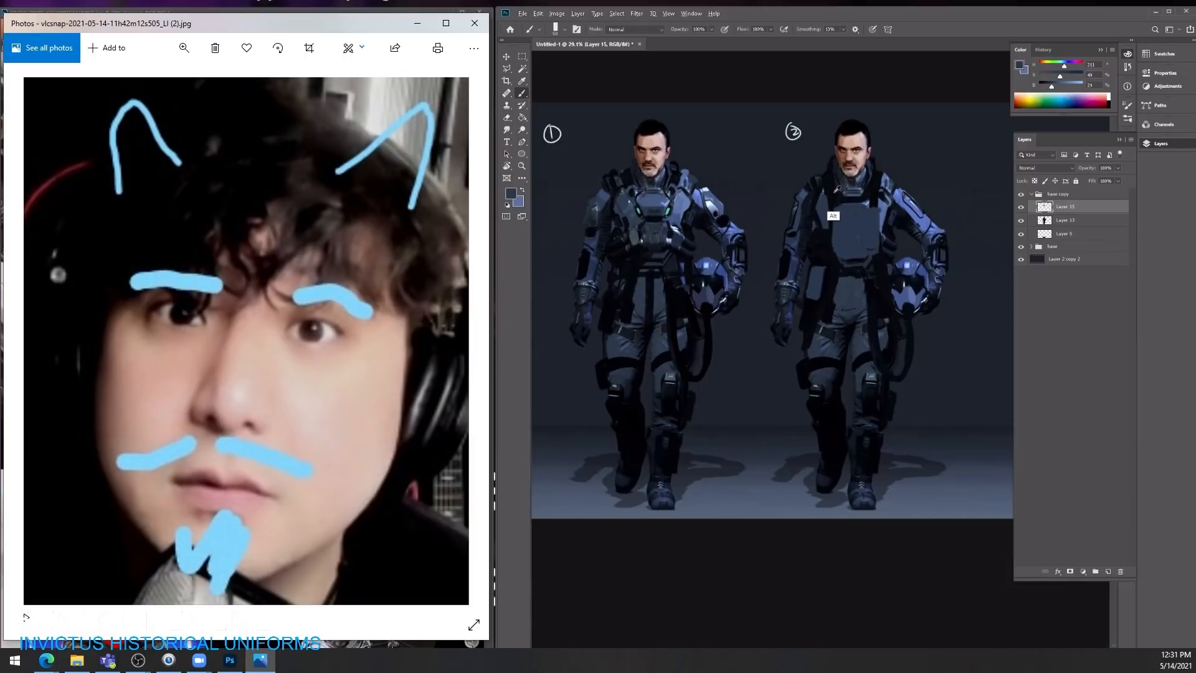
Step: Shade the side edges of the second character's chest plate with sampled near-black at 30% brush opacity and restore 100% opacity
left_click(828, 221, "alt")
key("3")
left_click_drag(836, 218, 835, 254)
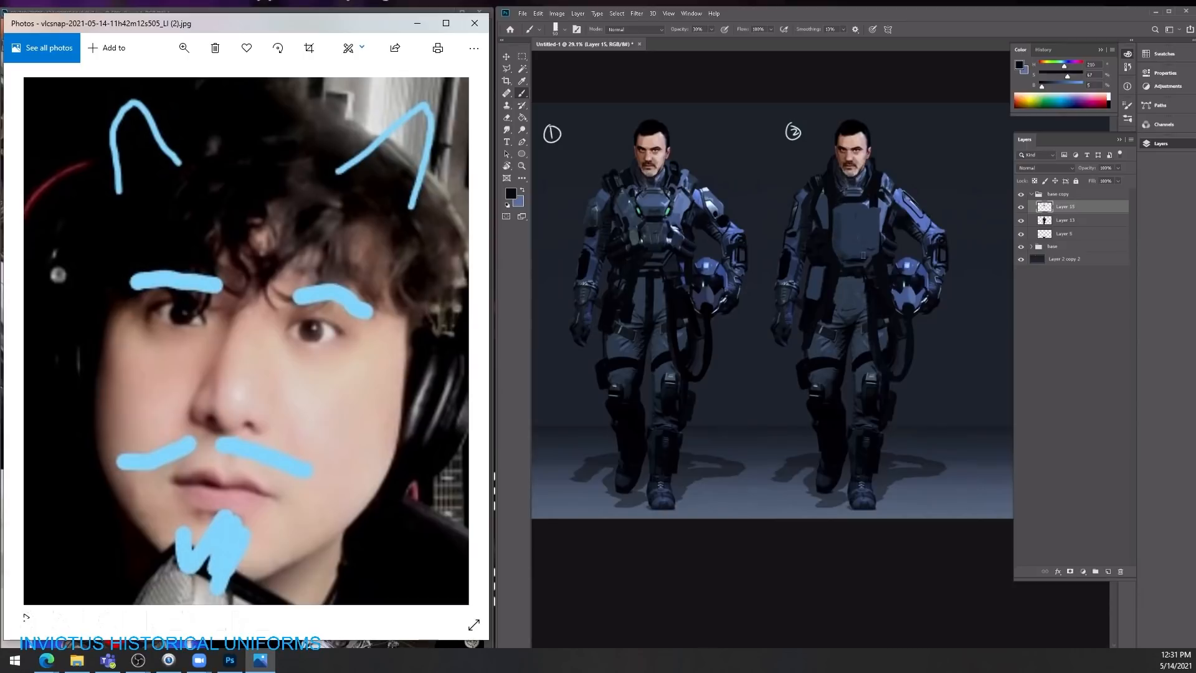
left_click_drag(870, 218, 870, 255)
left_click_drag(869, 249, 886, 249)
key("0")
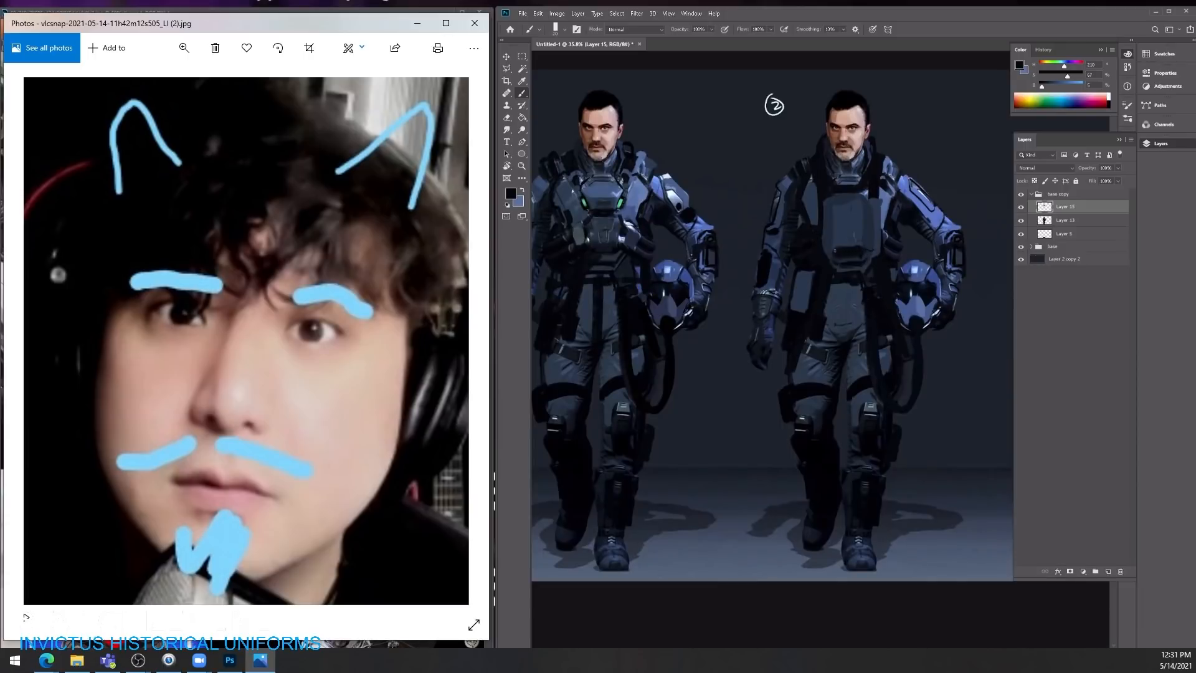
Step: Paint a near-black slot near the chest plate's lower edge and refine the plate's sides with sampled dark blue and near-black
left_click_drag(841, 259, 860, 259)
mouse_move(812, 180)
left_mouse_down()
mouse_move(815, 195)
mouse_move(869, 187)
mouse_move(835, 195)
mouse_move(813, 225)
left_mouse_up()
left_click(872, 240, "alt")
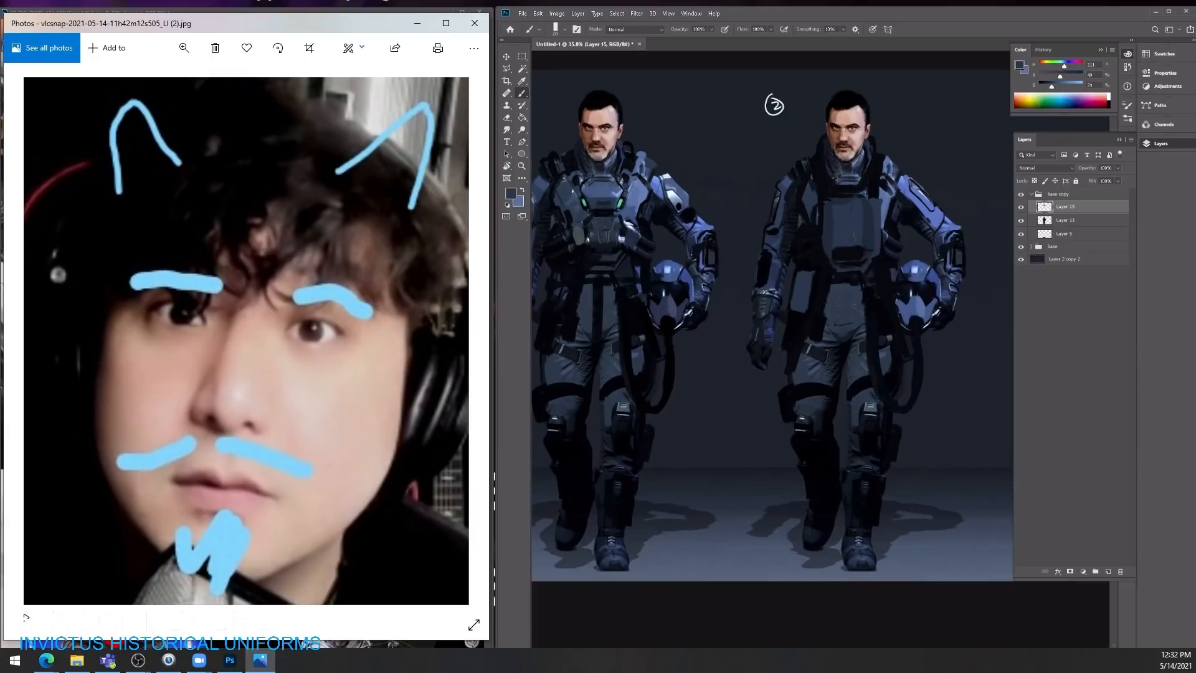
left_click_drag(816, 224, 818, 242)
left_click(882, 220, "alt")
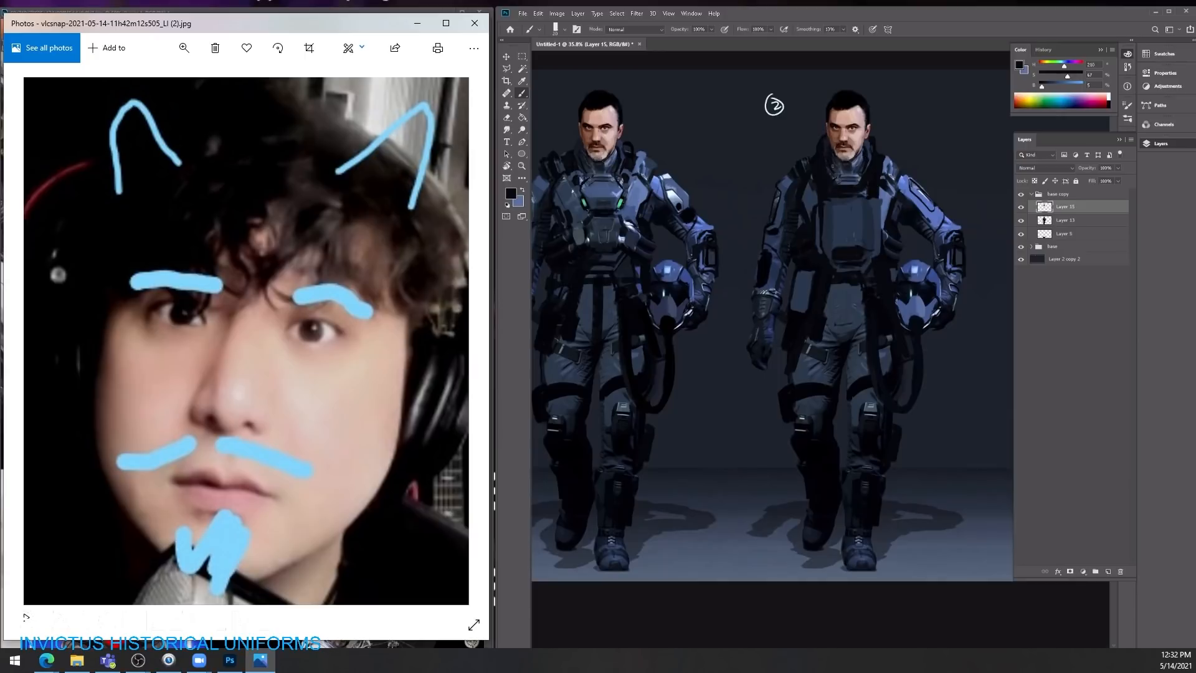
Step: Paint the area between the second character's collar and chest plate with sampled near-black and very dark blue
left_click_drag(837, 175, 861, 172)
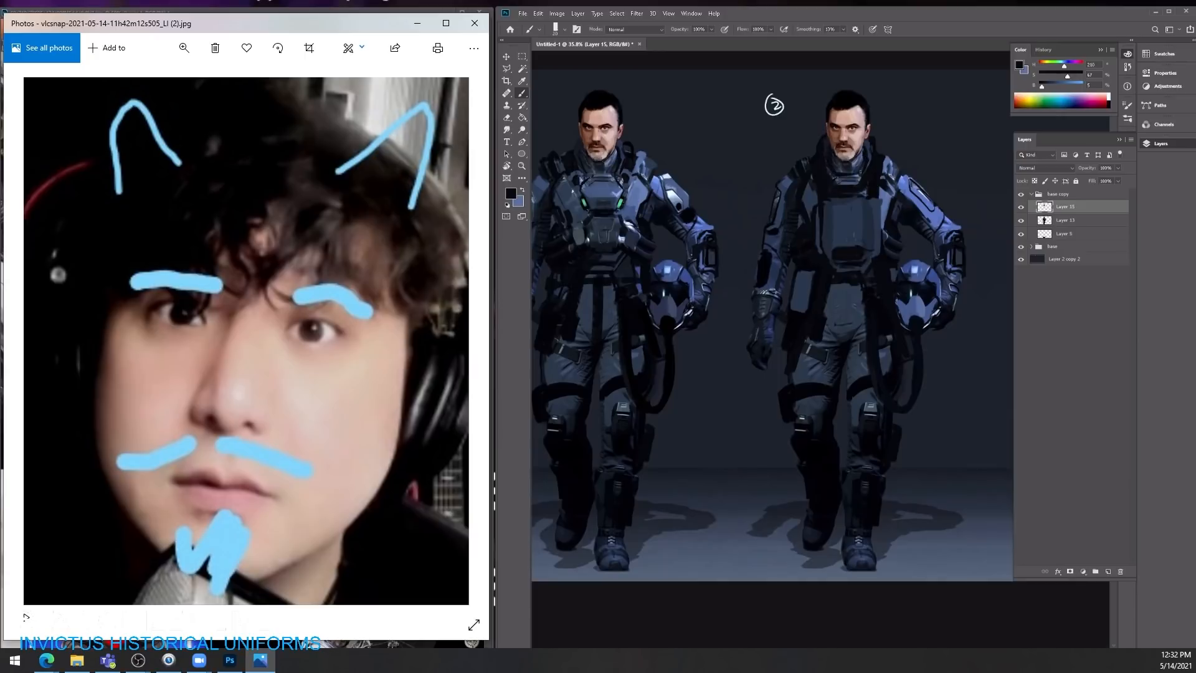
left_click(838, 189, "alt")
left_click(847, 189, "alt")
left_click(859, 189, "alt")
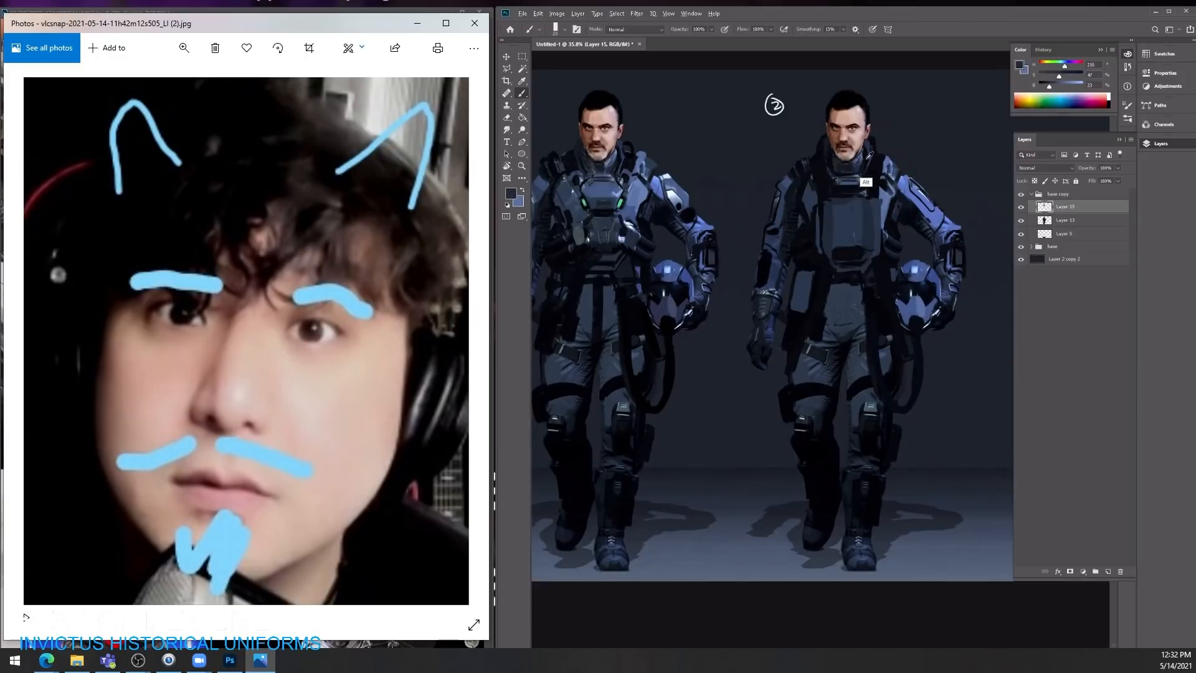
left_click(844, 167, "alt")
Step: Paint a near-black strap down the helmet-arm side of the second character's chest plate
mouse_move(875, 178)
left_mouse_down()
mouse_move(835, 181)
mouse_move(903, 201)
mouse_move(902, 259)
left_mouse_up()
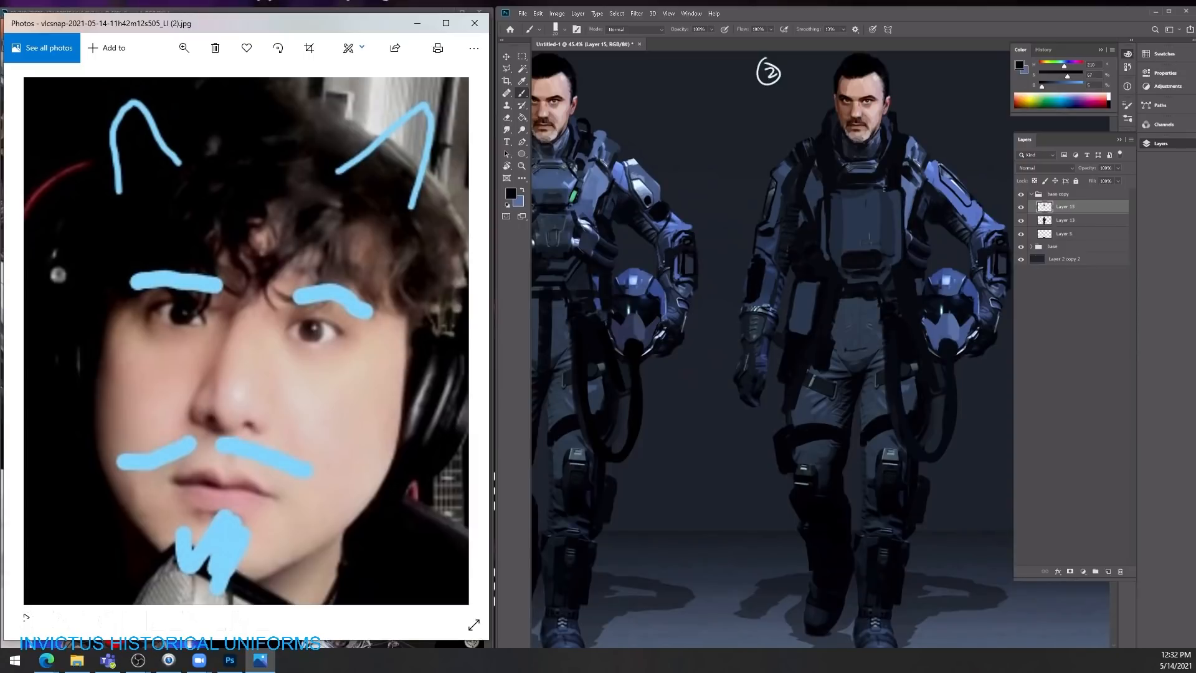
left_click_drag(889, 188, 891, 249)
key("ctrl+space")
mouse_move(896, 194)
left_mouse_down()
mouse_move(842, 198)
mouse_move(904, 200)
left_mouse_up()
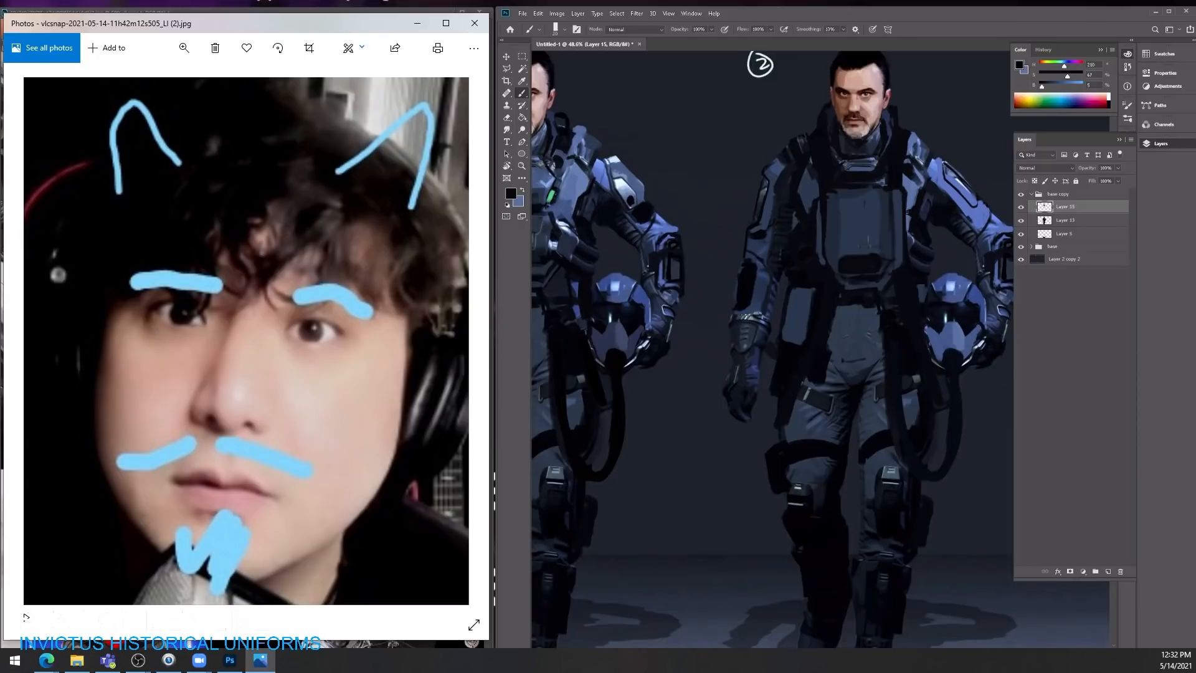
key("ctrl+space")
mouse_move(892, 178)
left_mouse_down()
mouse_move(806, 176)
mouse_move(836, 179)
left_mouse_up()
Step: Touch up the shoulder straps on both sides of the chest plate with sampled dark blue and near-black
key("ctrl+space")
key("ctrl+space")
left_click(830, 182, "alt")
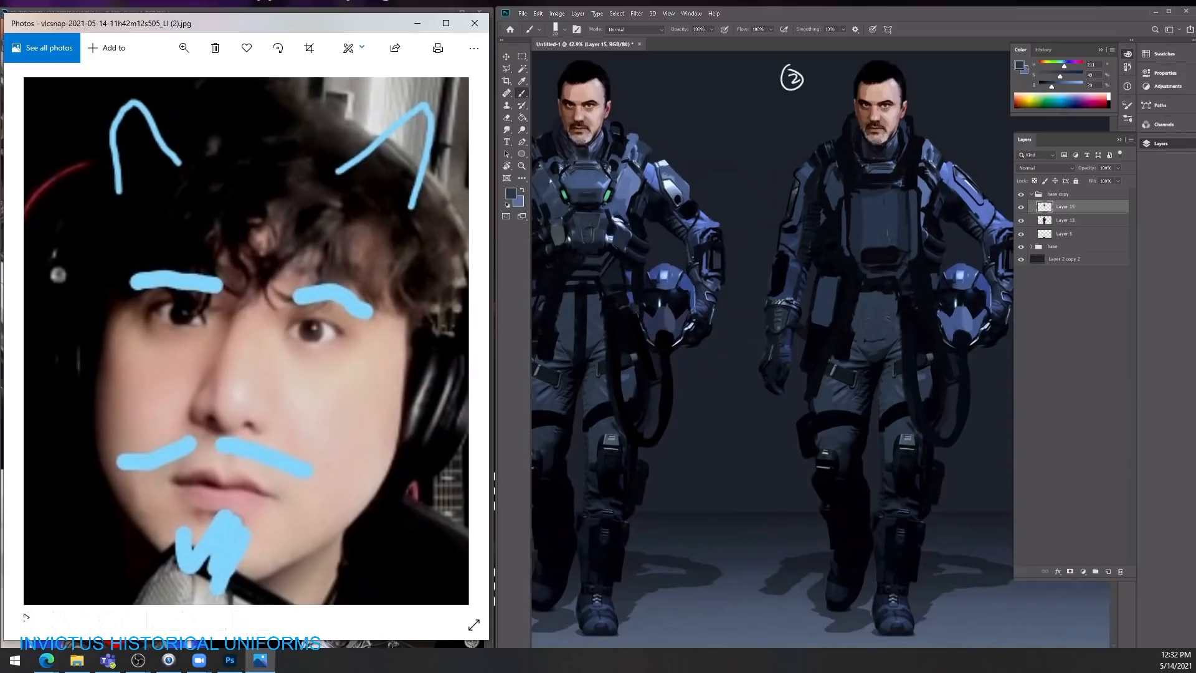
left_click(925, 182, "alt")
left_click(938, 193, "alt")
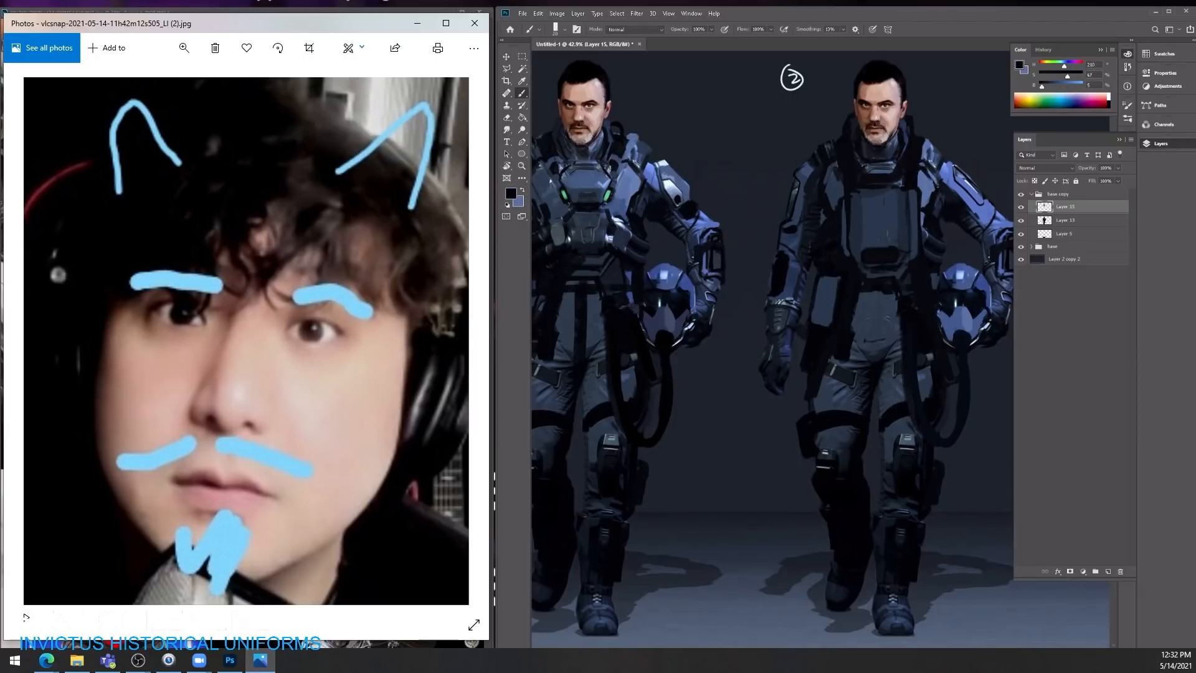
mouse_move(959, 181)
left_mouse_down()
mouse_move(903, 183)
mouse_move(987, 184)
left_mouse_up()
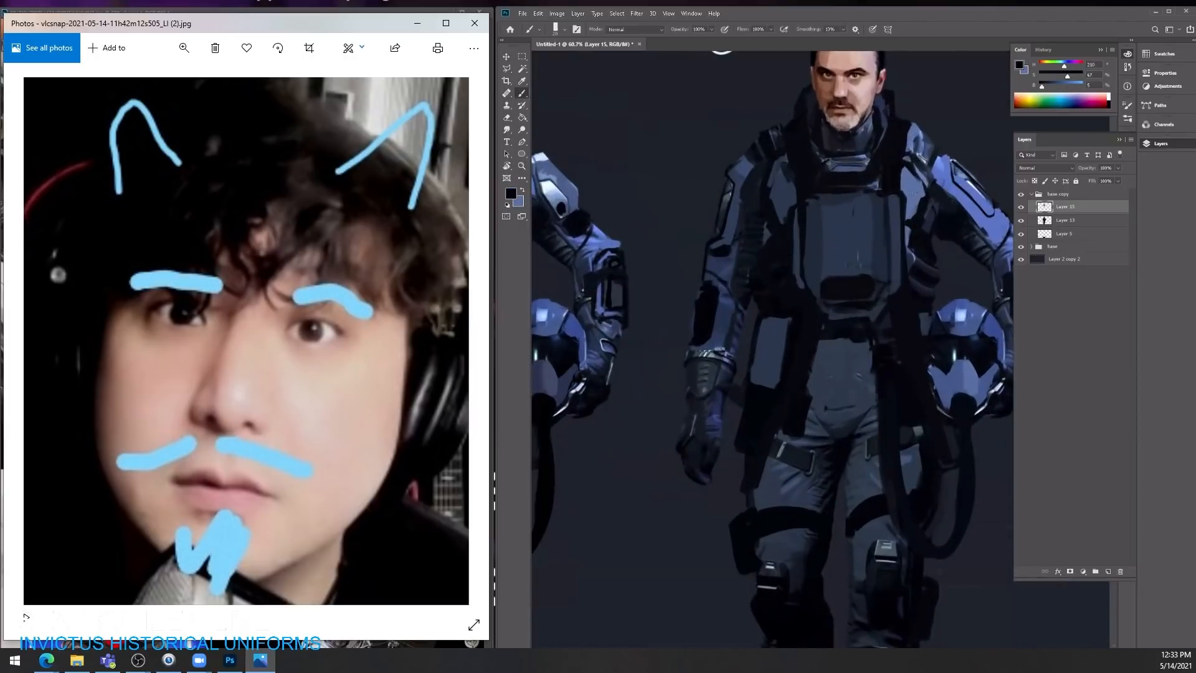
mouse_move(913, 193)
left_mouse_down()
mouse_move(897, 193)
mouse_move(922, 193)
left_mouse_up()
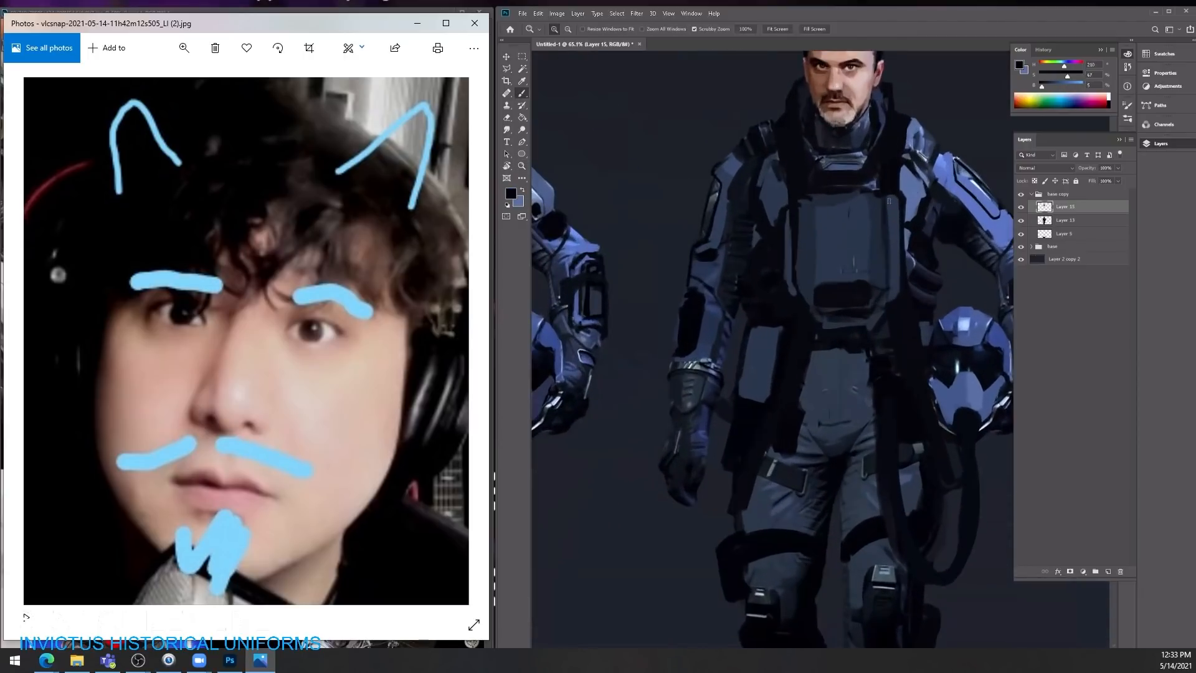
Step: Strengthen the chest plate's upper corners and the helmet-side rib area with near-black strokes
left_click(781, 205, "alt")
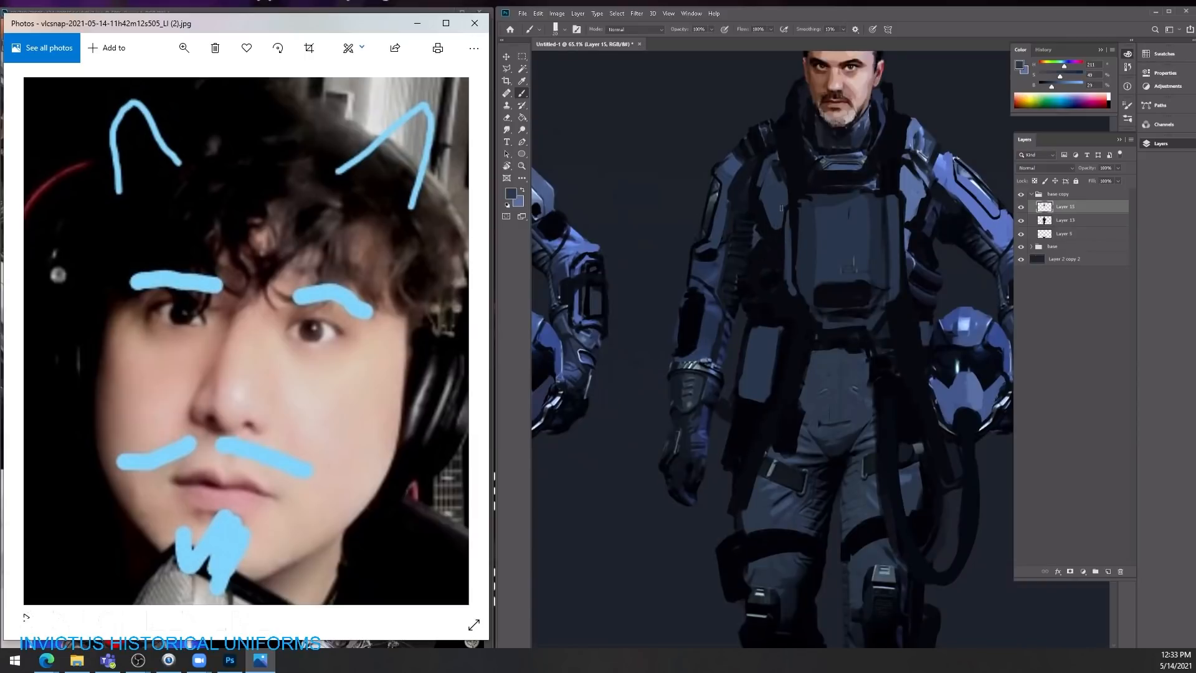
left_click(903, 196, "alt")
mouse_move(903, 205)
left_mouse_down()
mouse_move(880, 212)
mouse_move(915, 239)
left_mouse_up()
left_click(918, 239, "alt")
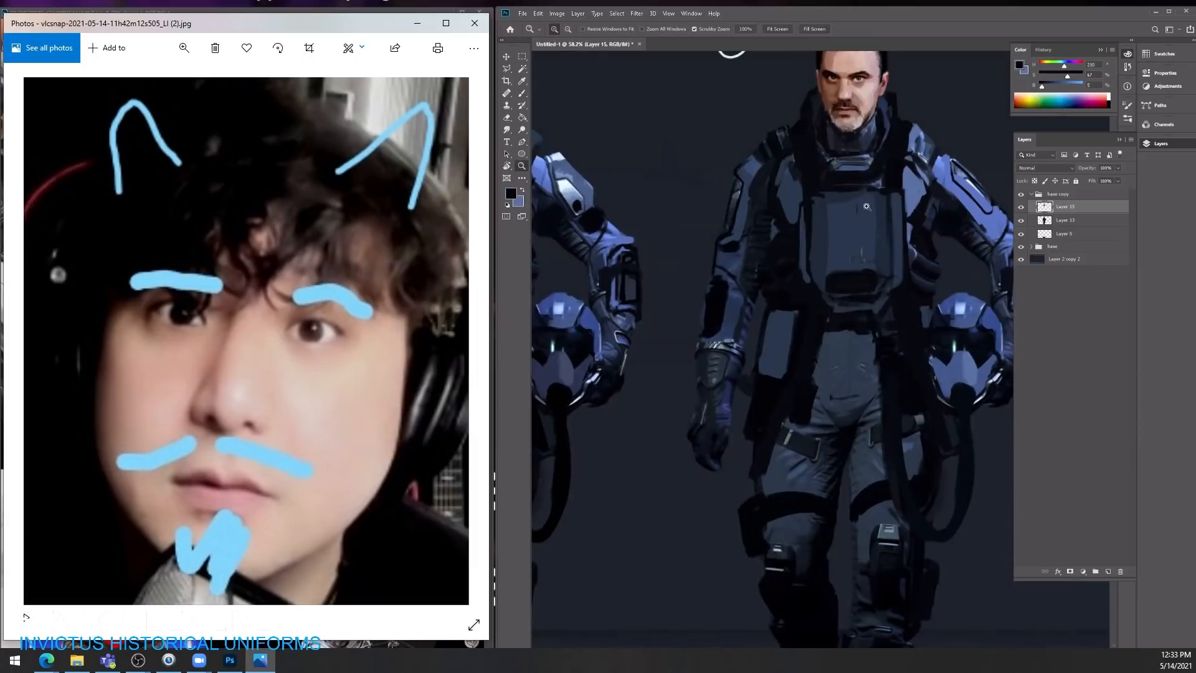
mouse_move(864, 206)
left_mouse_down()
mouse_move(804, 200)
mouse_move(832, 192)
mouse_move(818, 147)
left_mouse_up()
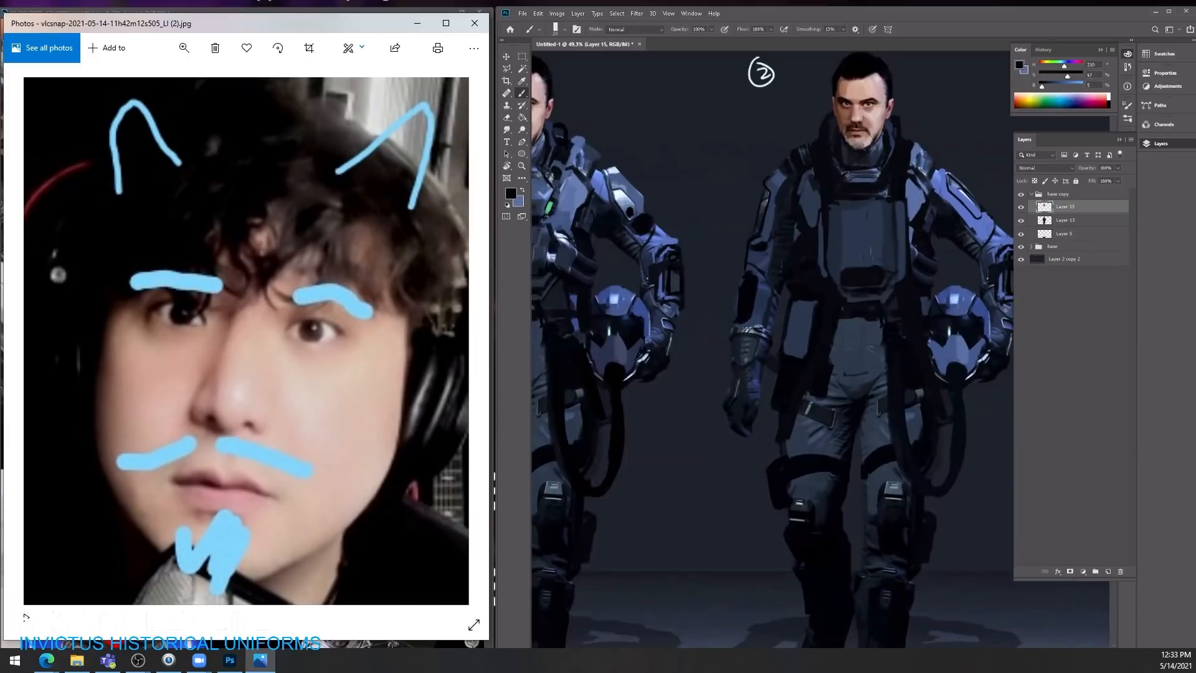
Step: Merge Layer 15 with Layer 13 in the base copy group
key("e")
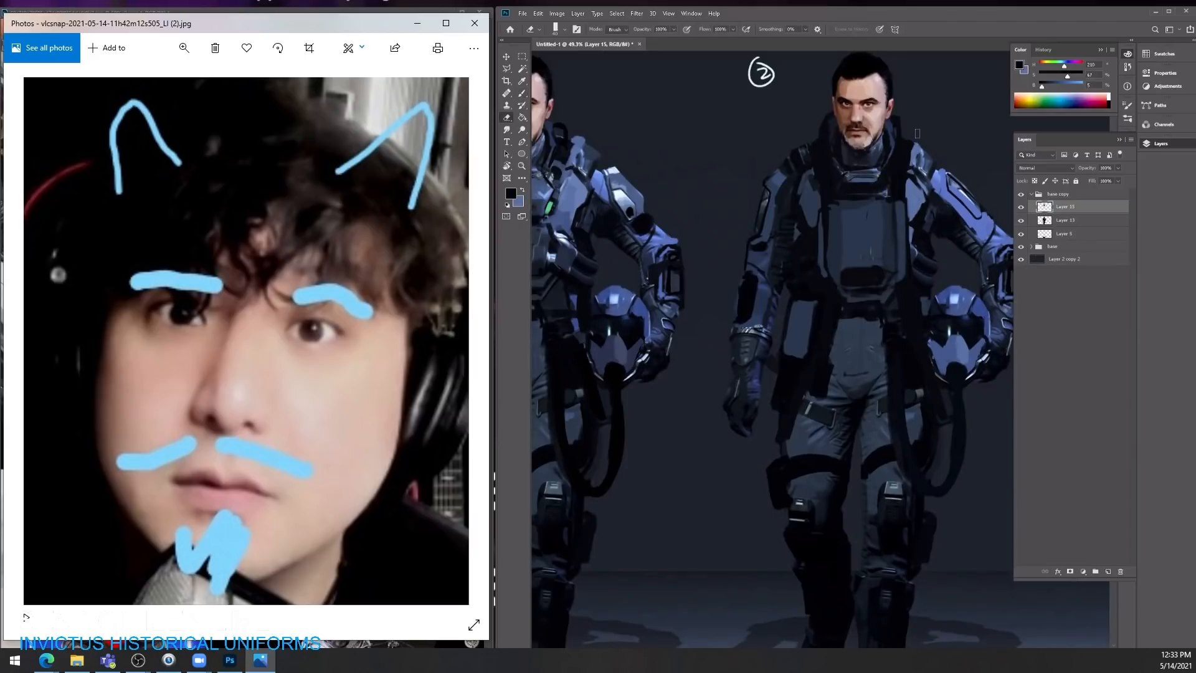
left_click(1037, 220, "ctrl")
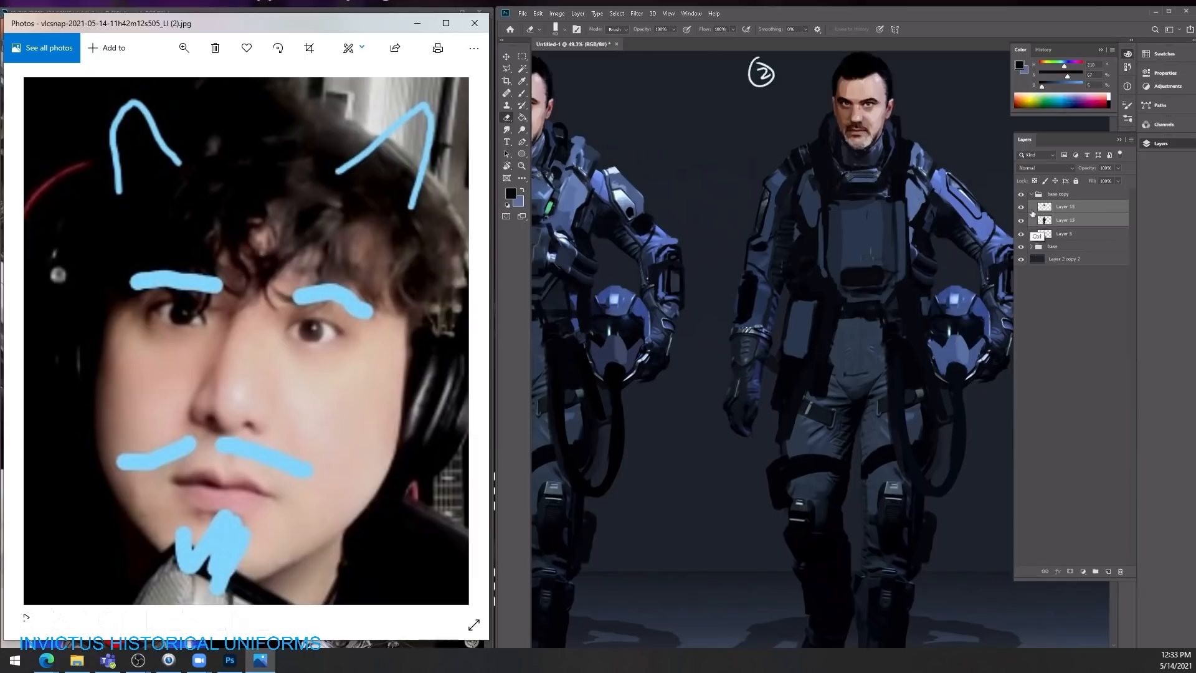
key("ctrl+e")
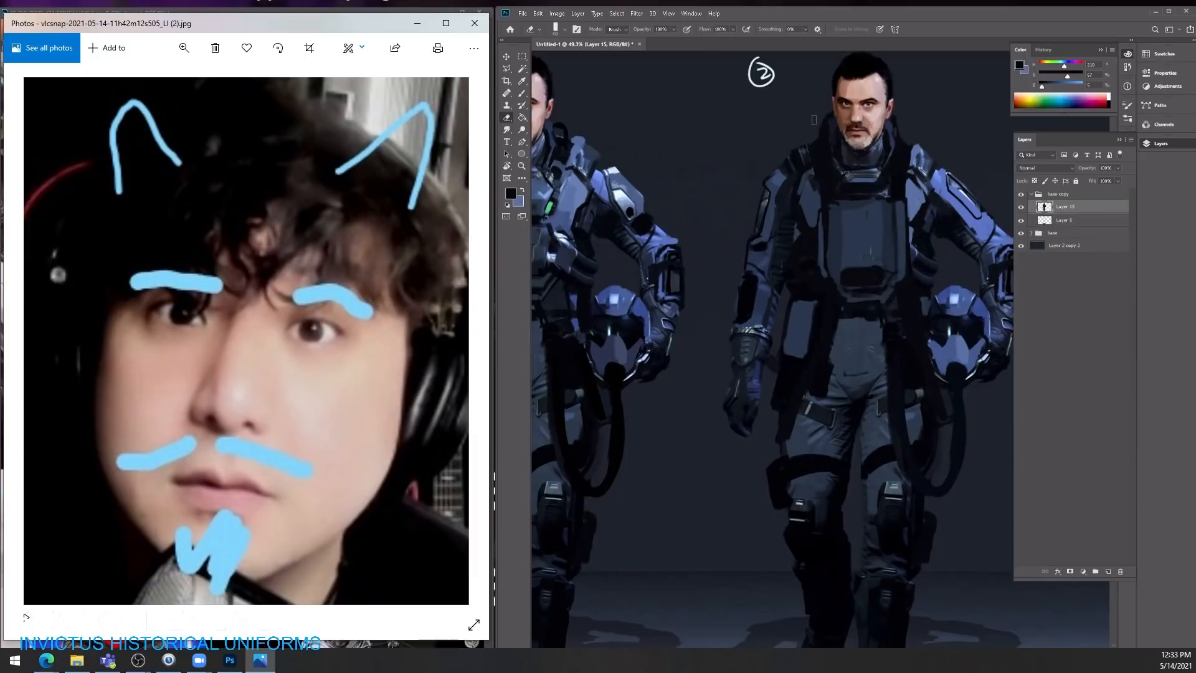
Step: Paint small pouches beside the chest plate on the lowered-arm side in sampled dark blue with near-black separations
key("ctrl+space")
left_click_drag(877, 98, 840, 125)
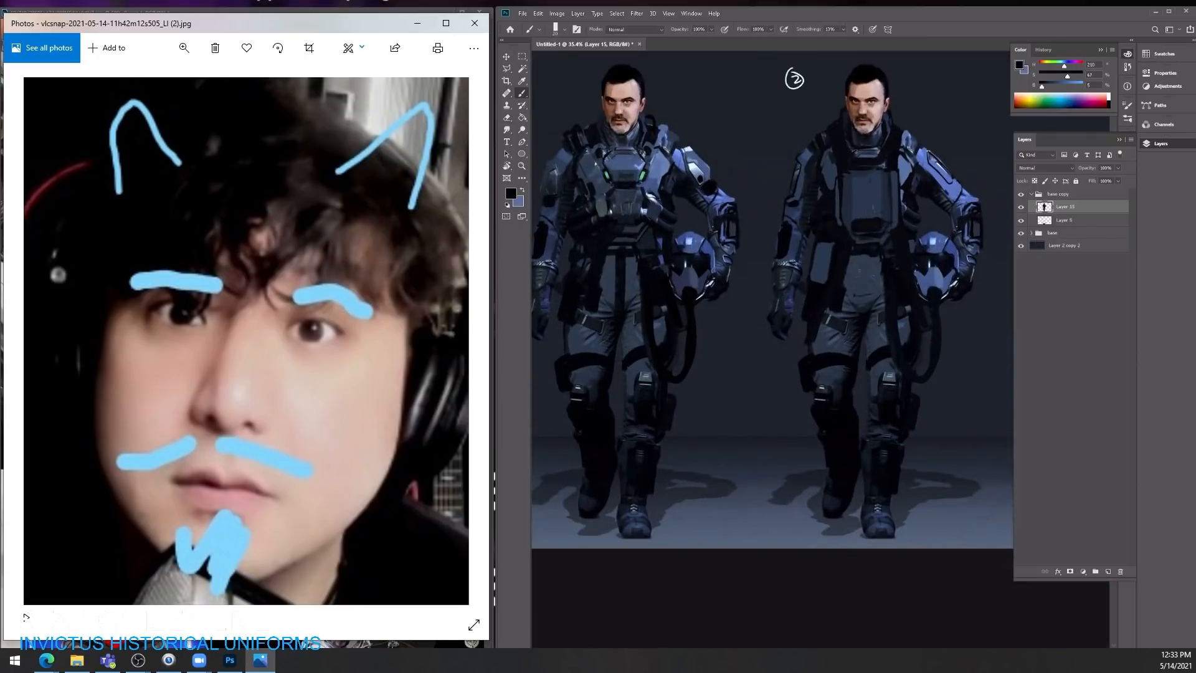
left_click(834, 212, "alt")
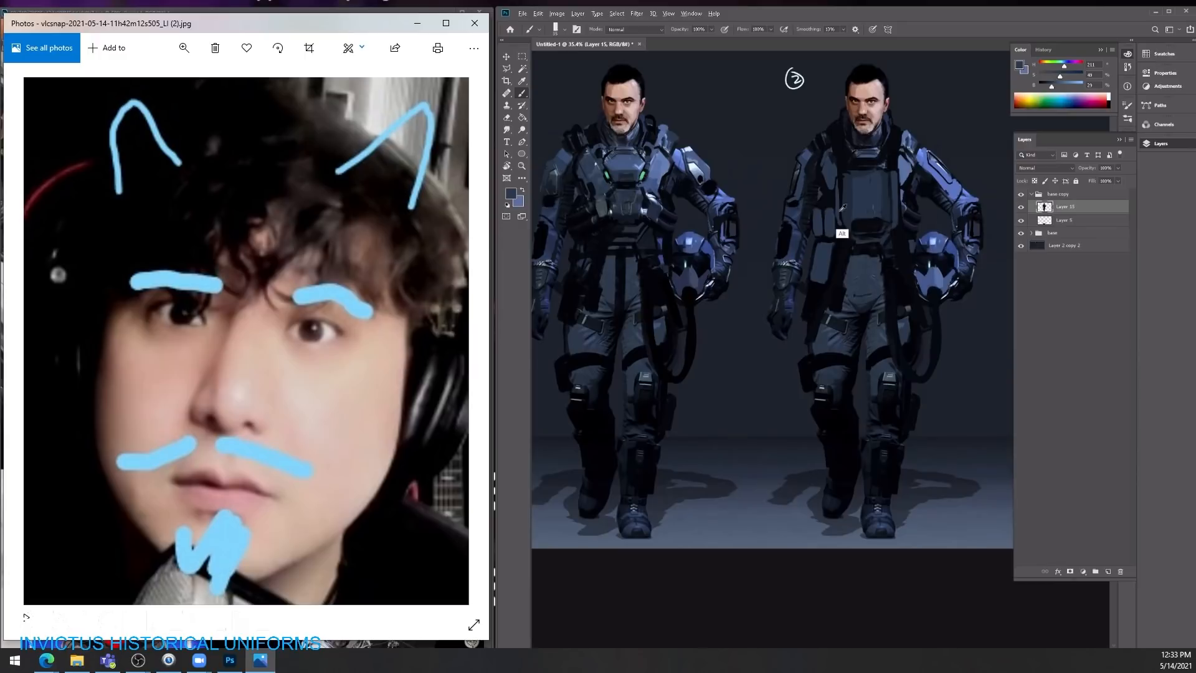
left_click(837, 156, "alt")
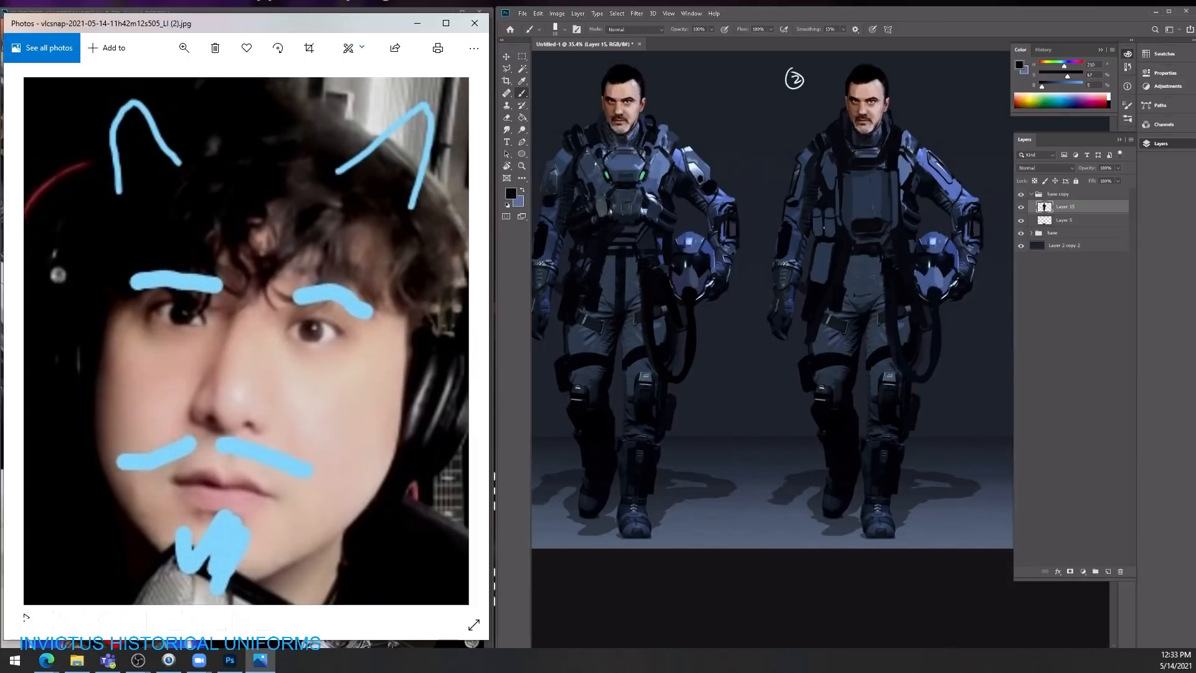
left_click_drag(812, 228, 825, 216)
left_click_drag(825, 211, 830, 209)
Step: Refine the chest plate's upper panel, helmet-side edge and shoulder strap with sampled dark blue and near-black
left_click_drag(874, 175, 859, 175)
left_click(848, 212, "alt")
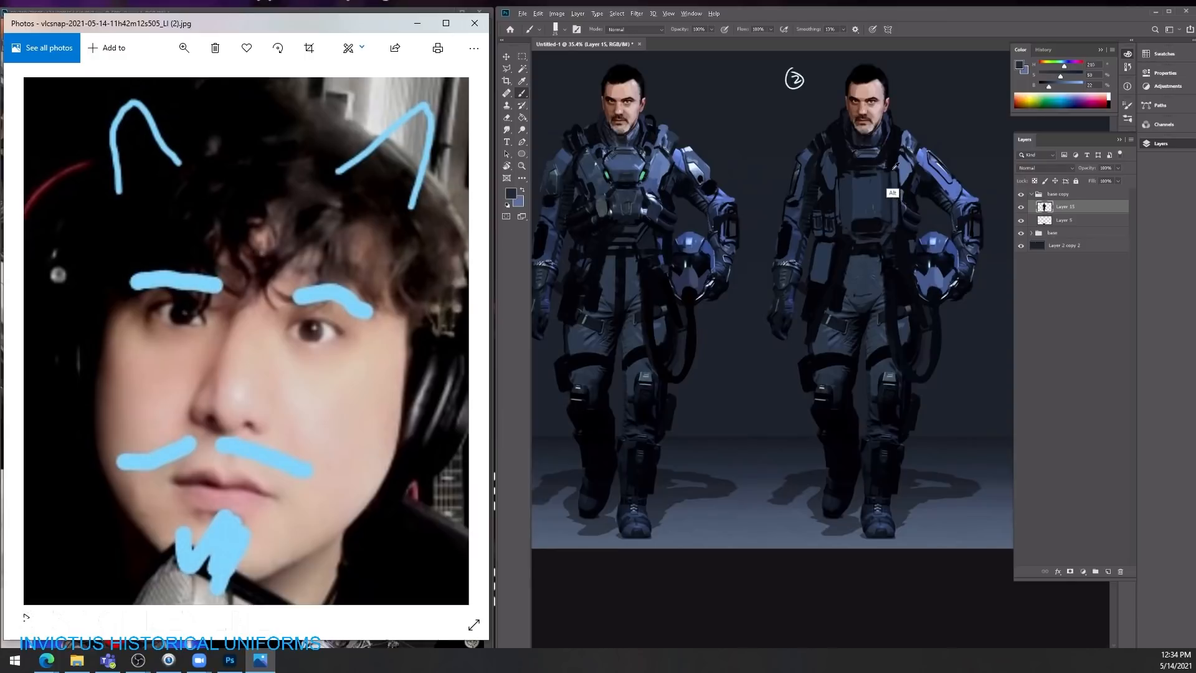
left_click(892, 195, "alt")
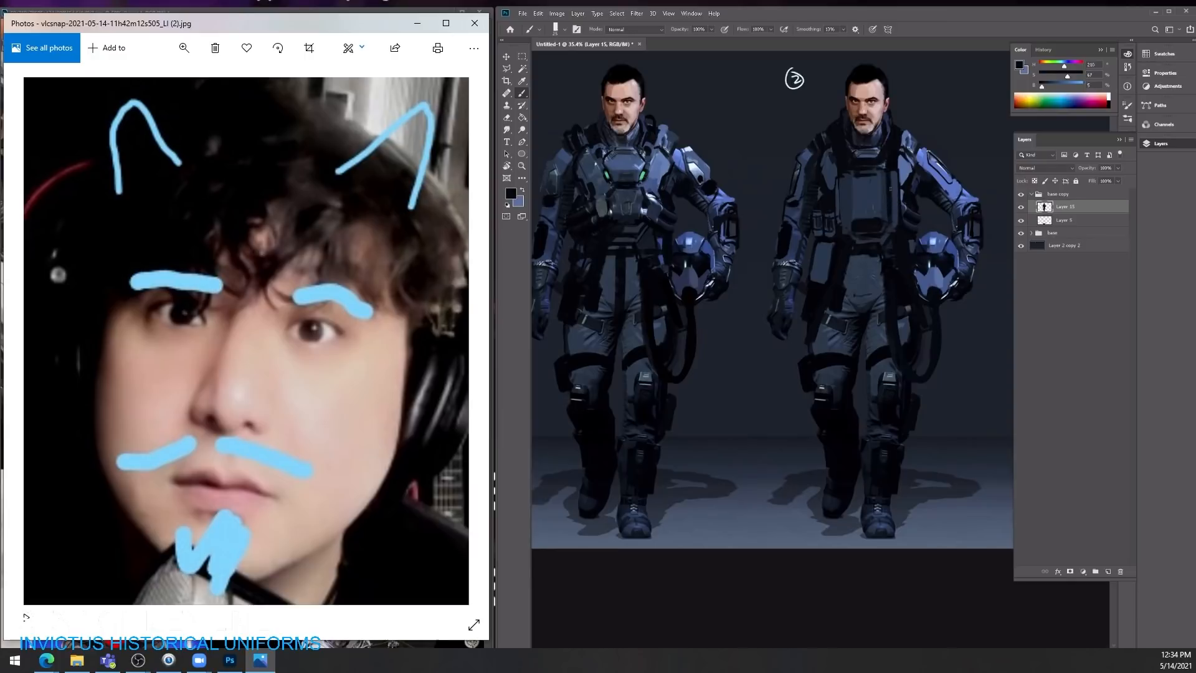
left_click_drag(902, 187, 903, 209)
left_click(845, 213, "alt")
left_click_drag(836, 134, 849, 165)
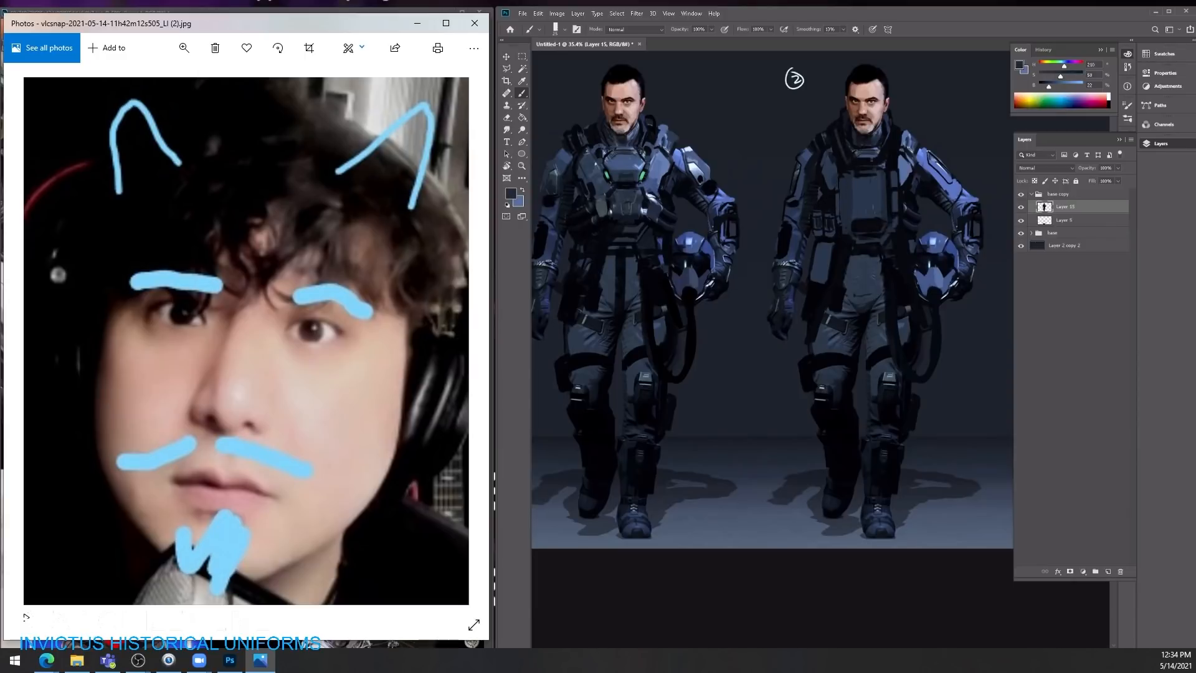
left_click_drag(933, 133, 928, 163)
Step: Toggle Layer 15's visibility to check what the merged layer contains
left_click(1022, 209)
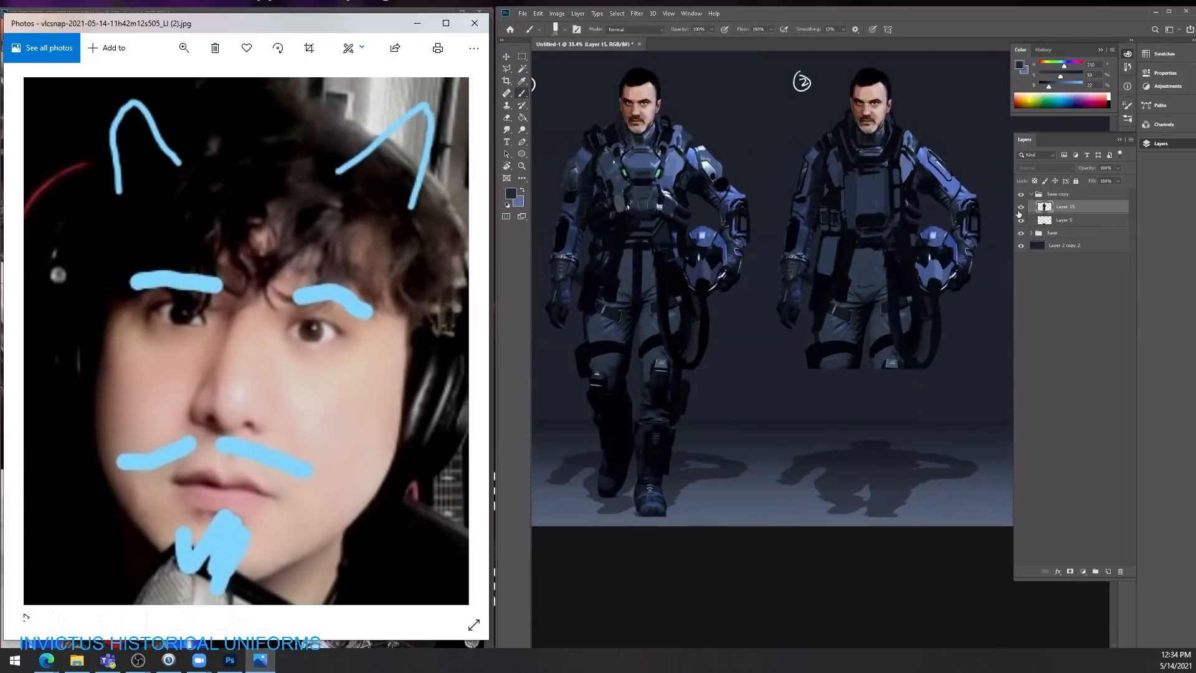
left_click(1021, 209)
left_click(1020, 209)
left_click(1020, 209)
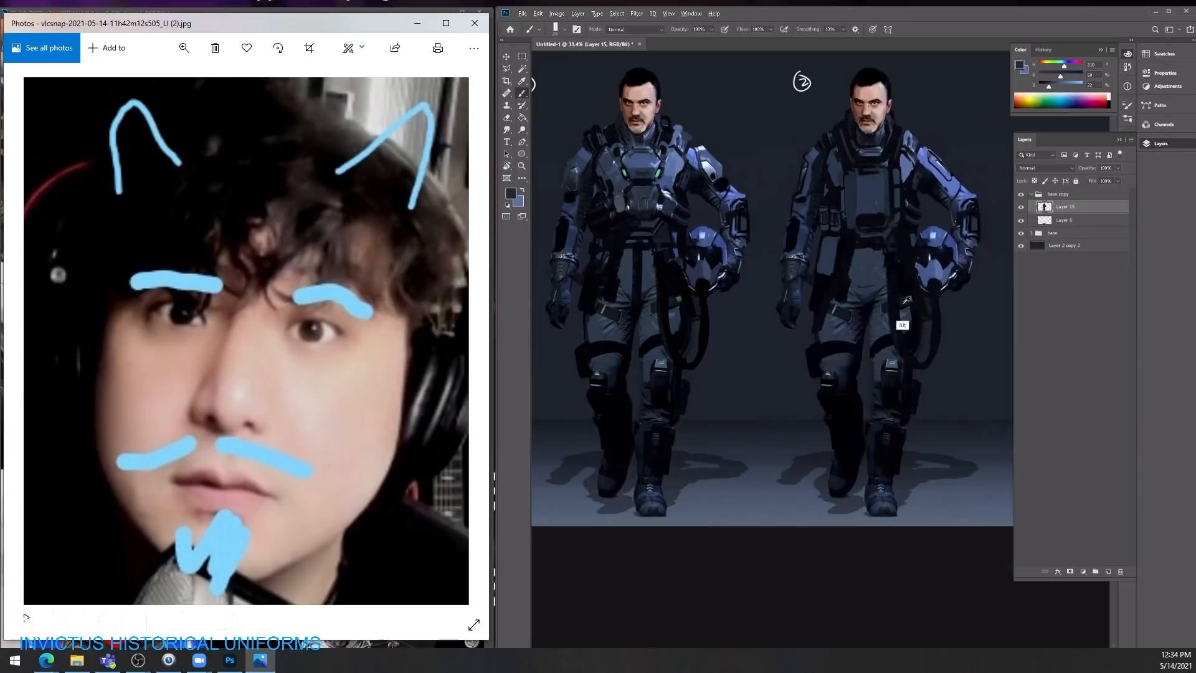
Step: Touch up the second character's waist and lower chest plate with sampled near-black and dark blue
left_click(848, 342, "alt")
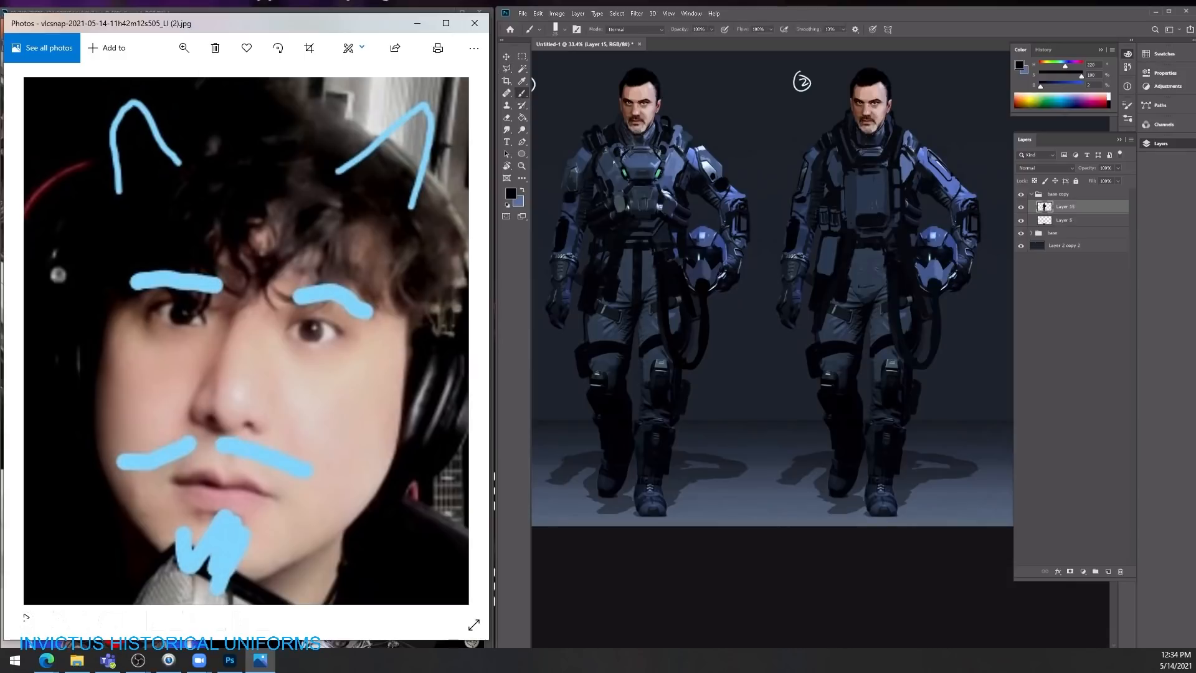
left_click(867, 235, "alt")
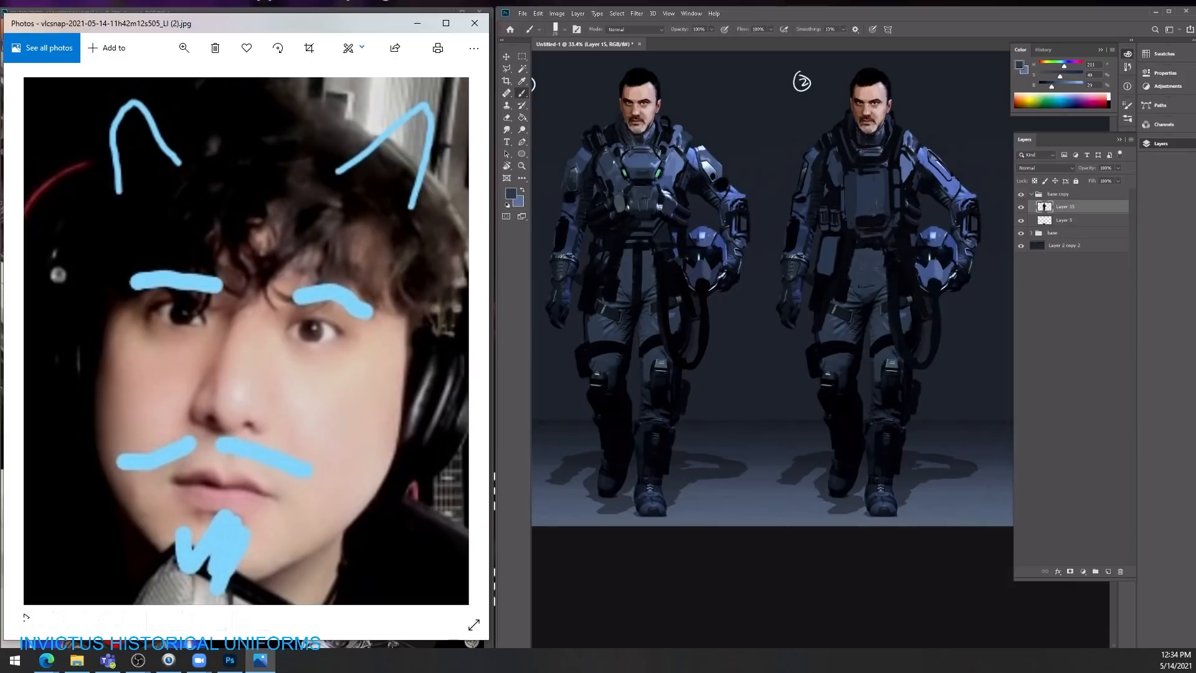
left_click(894, 177, "alt")
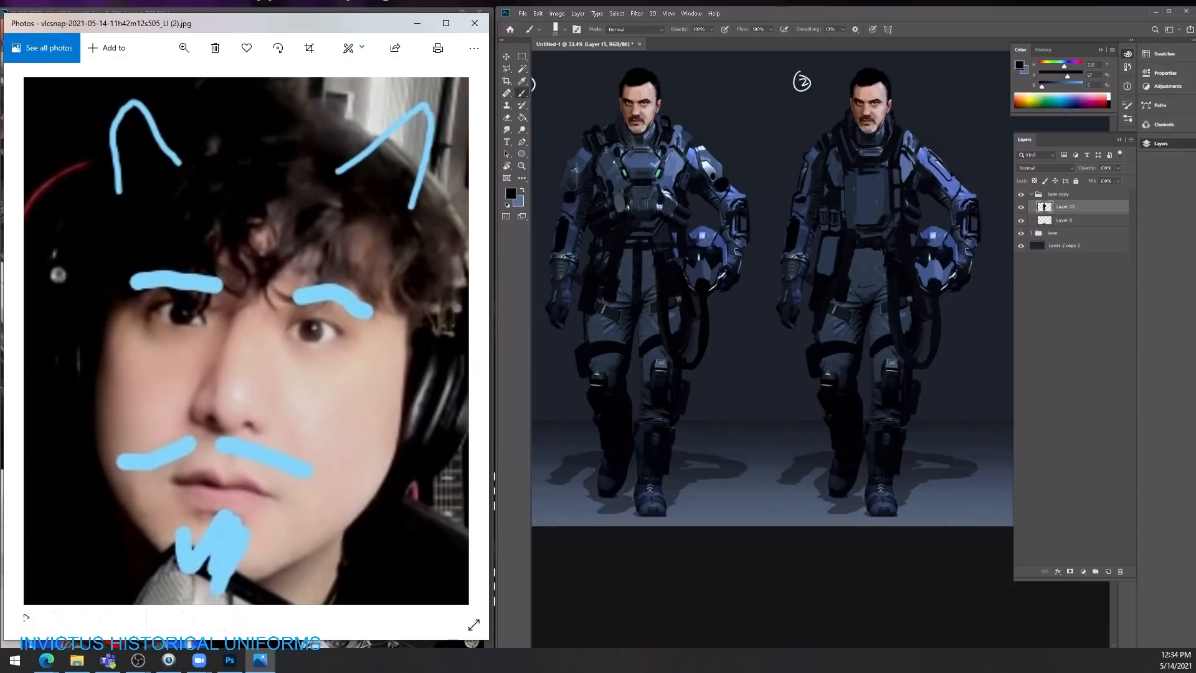
key("ctrl+Tab")
key("z")
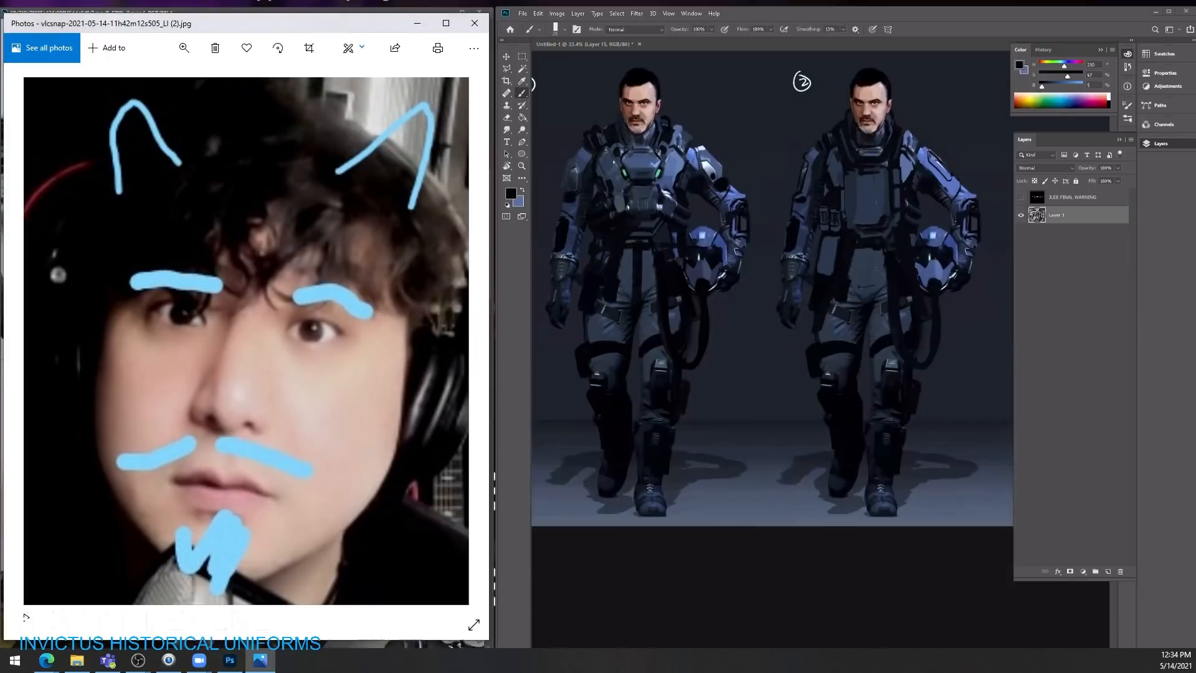
key("b")
key("ctrl+Tab")
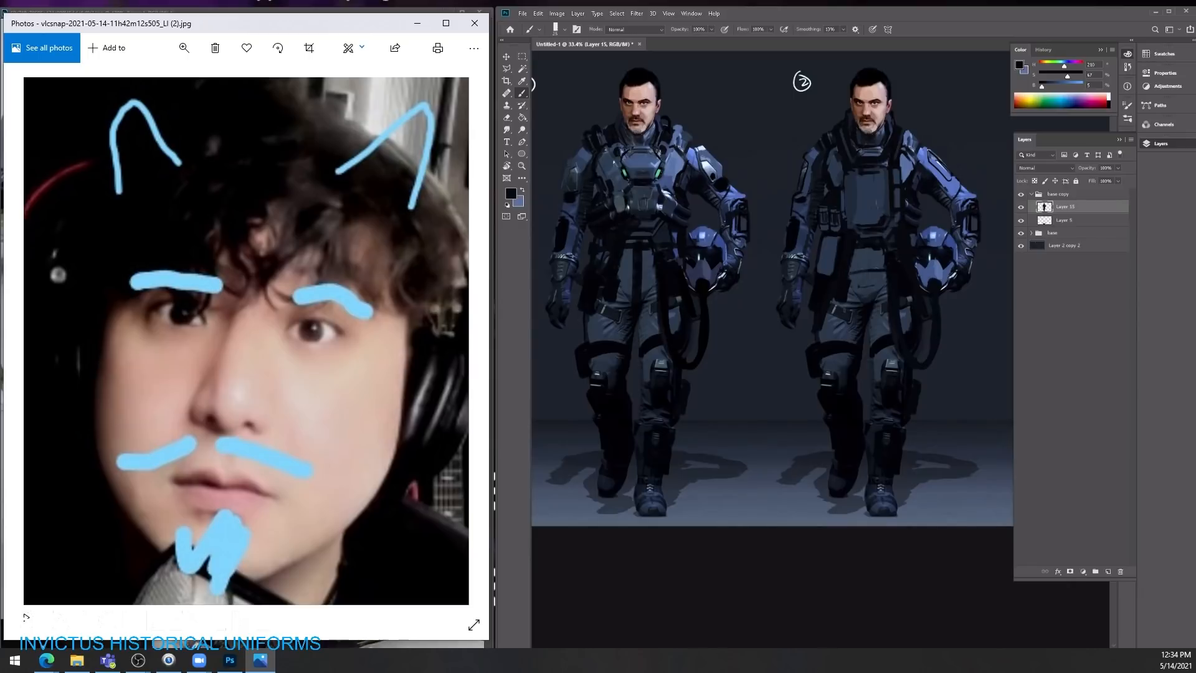
Step: Draw a near-black seam across the second character's waist and a vertical centre seam with panel lines on the chest plate
mouse_move(870, 337)
left_mouse_down()
mouse_move(884, 274)
mouse_move(861, 272)
left_mouse_up()
left_click_drag(868, 174, 867, 226)
left_click_drag(866, 171, 868, 224)
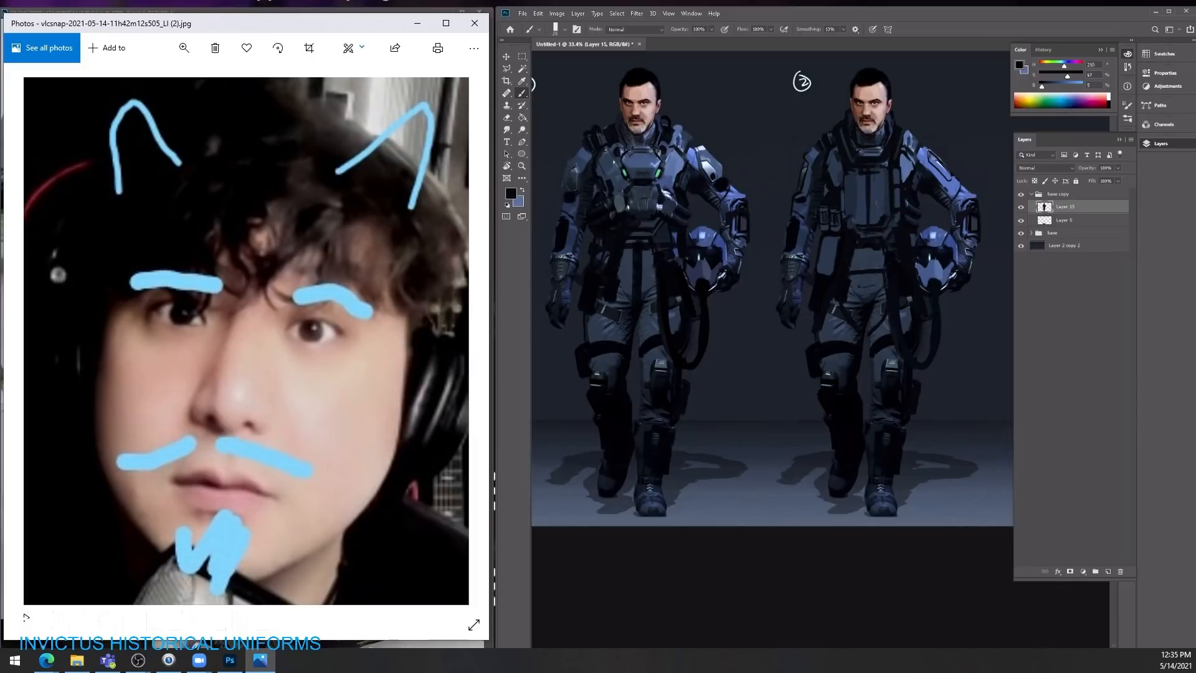
left_click_drag(851, 218, 873, 221)
left_click(879, 213, "alt")
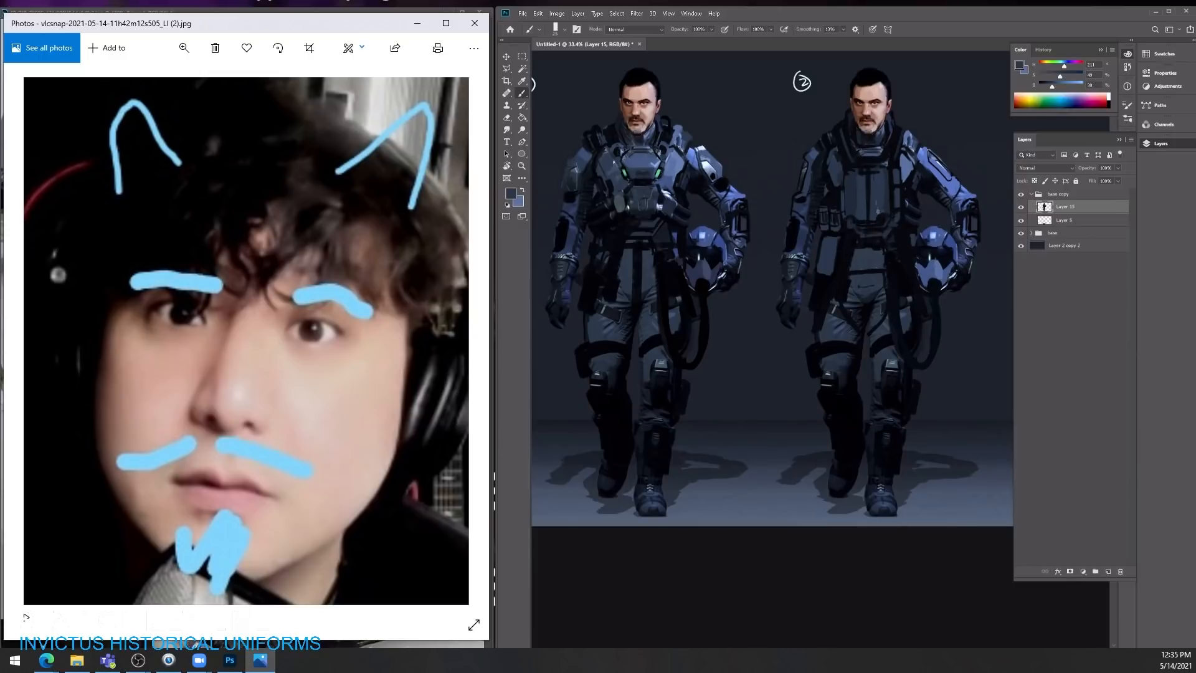
Step: Outline the chest plate's helmet-side edge with near-black and touch it up in sampled dark blue
left_click(844, 257, "alt")
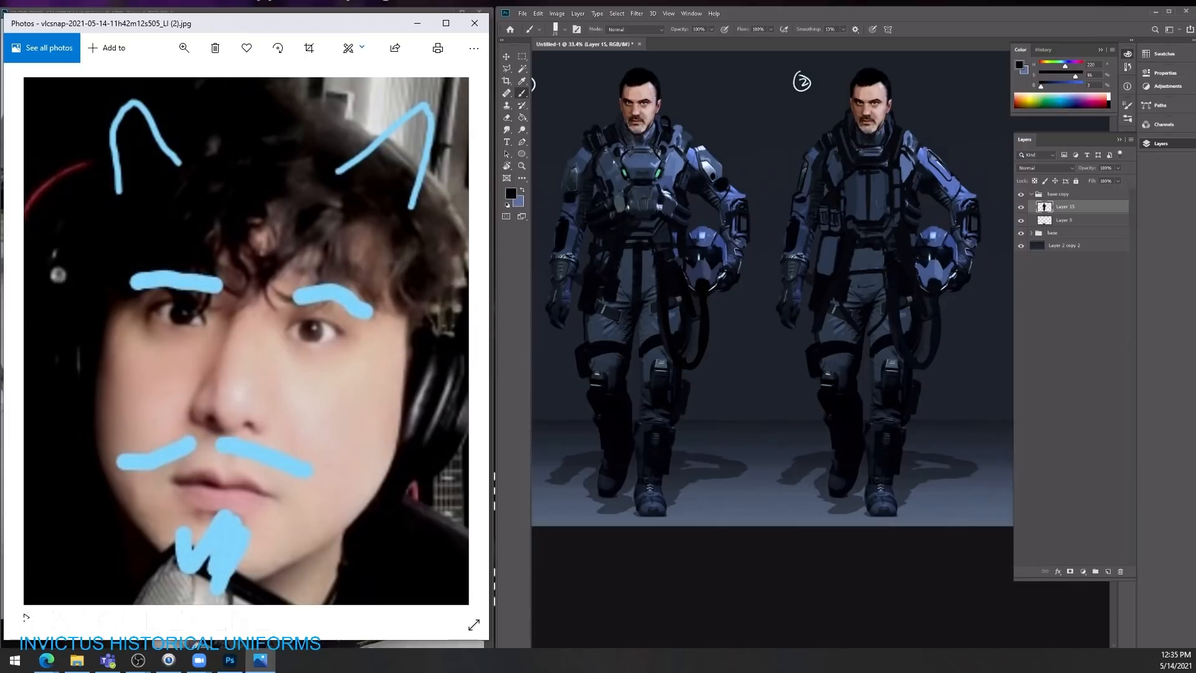
left_click(889, 187, "alt")
left_click_drag(887, 189, 887, 208)
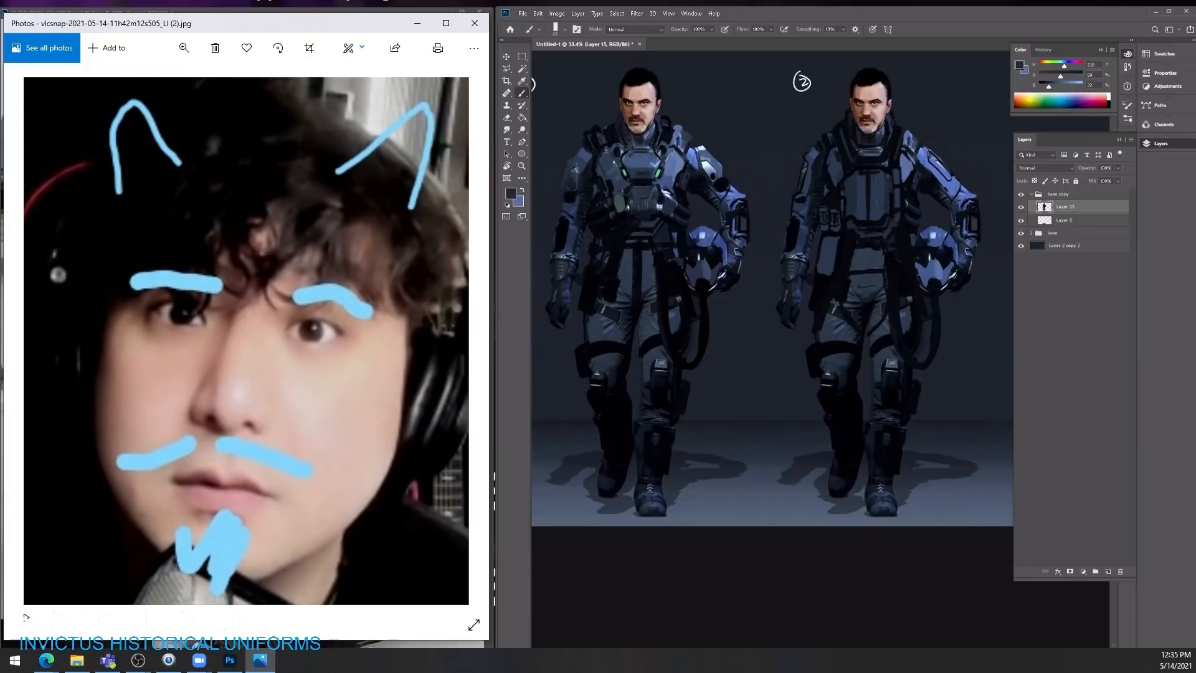
Step: Rework the upper part of the second character's chest plate with sampled dark blue and near-black strokes
left_click(891, 199, "alt")
left_click(850, 209, "alt")
left_click(861, 199, "alt")
left_click(869, 202, "alt")
left_click(869, 198, "alt")
left_click(878, 171, "alt")
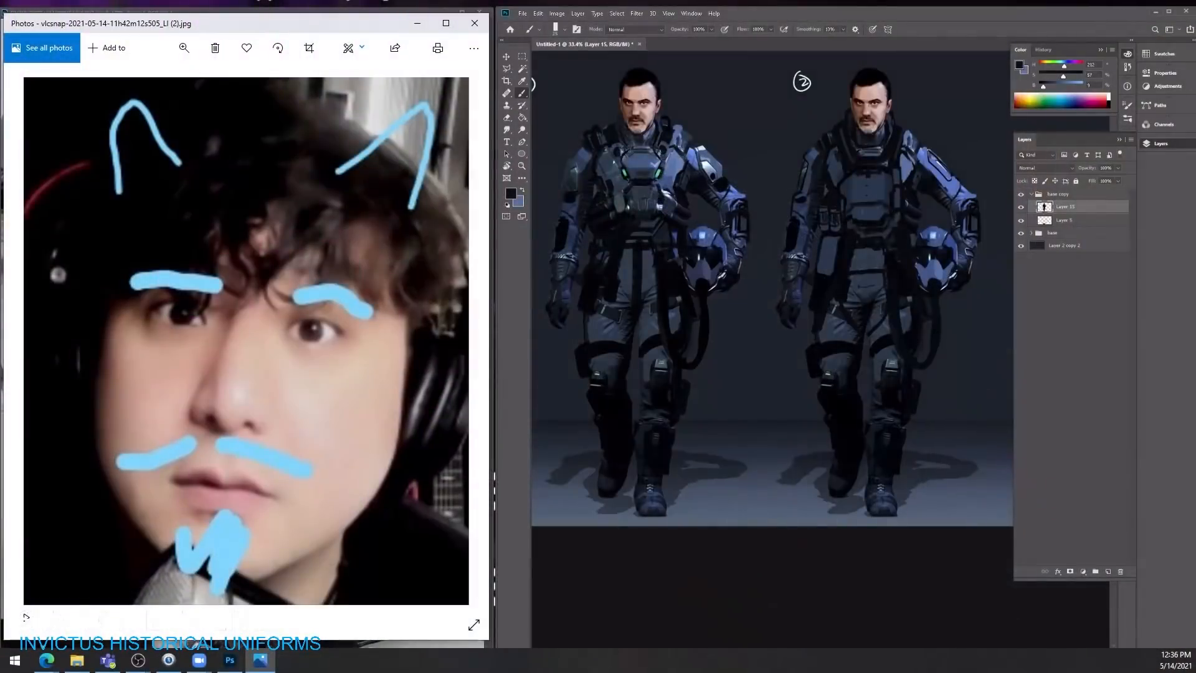
Step: Paint over the central marks on the second character's chest plate with sampled dark blue
key("alt")
left_click(865, 195, "alt")
left_click(880, 192, "alt")
left_click(858, 214, "alt")
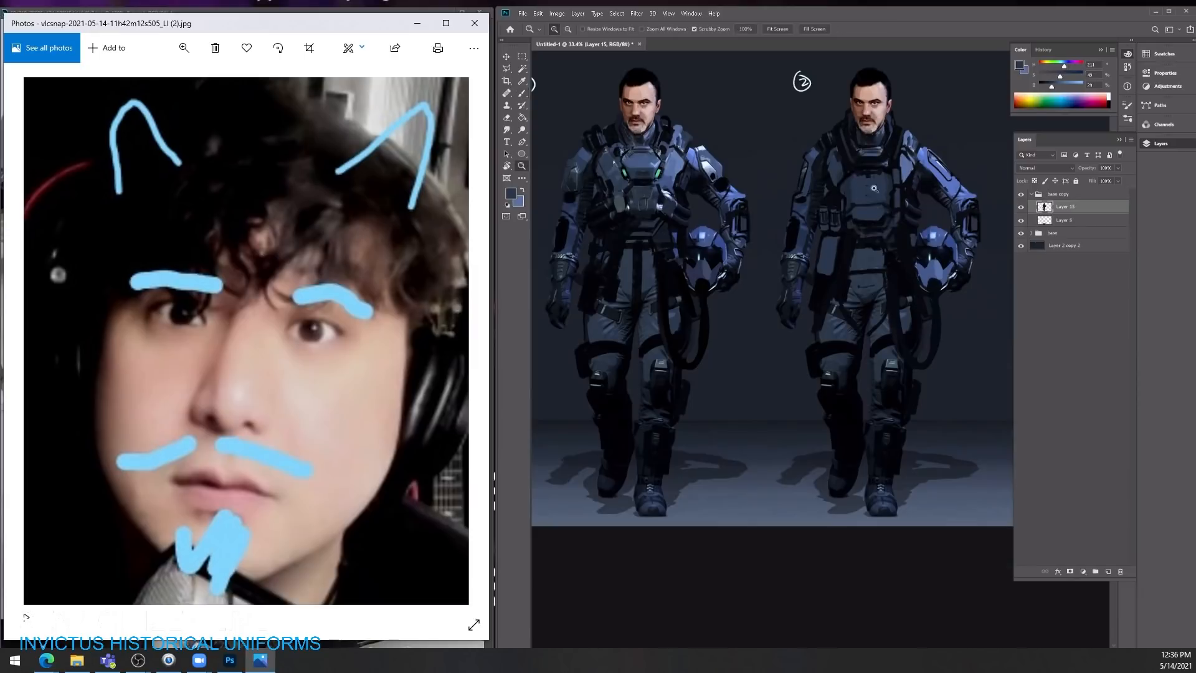
Step: Touch up the second character's lower chest plate and waist with sampled near-black
left_click_drag(890, 187, 875, 212)
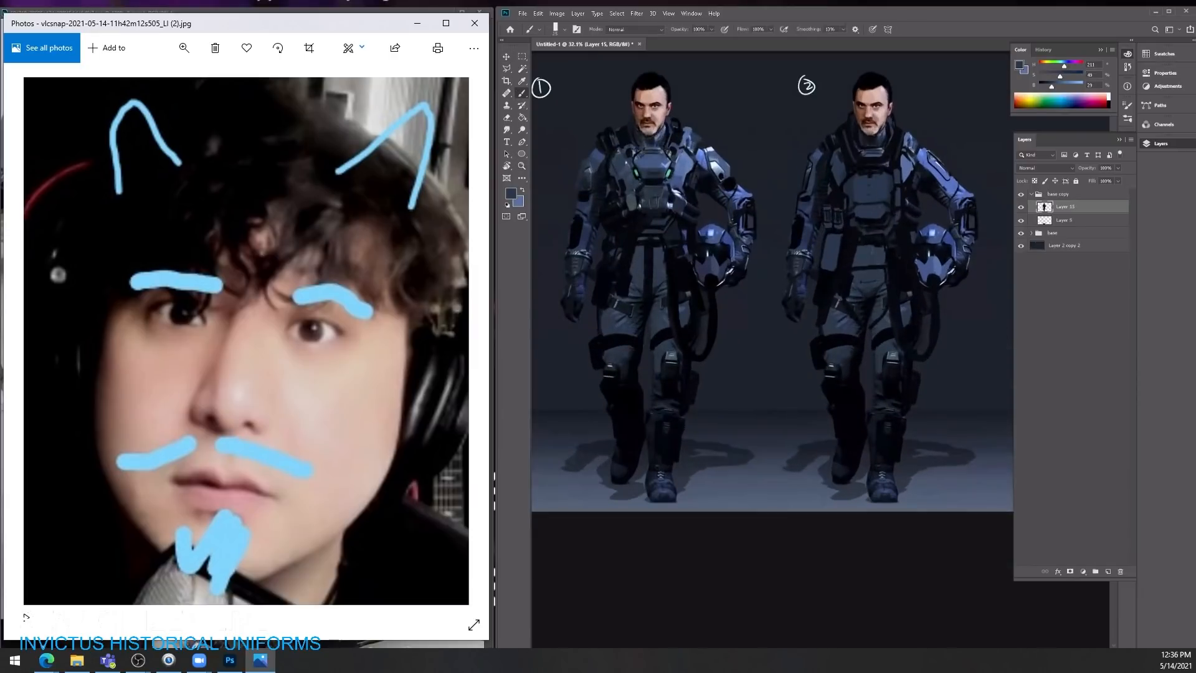
left_click(866, 262, "alt")
left_click(887, 246, "alt")
left_click(880, 230, "alt")
left_click(877, 267, "alt")
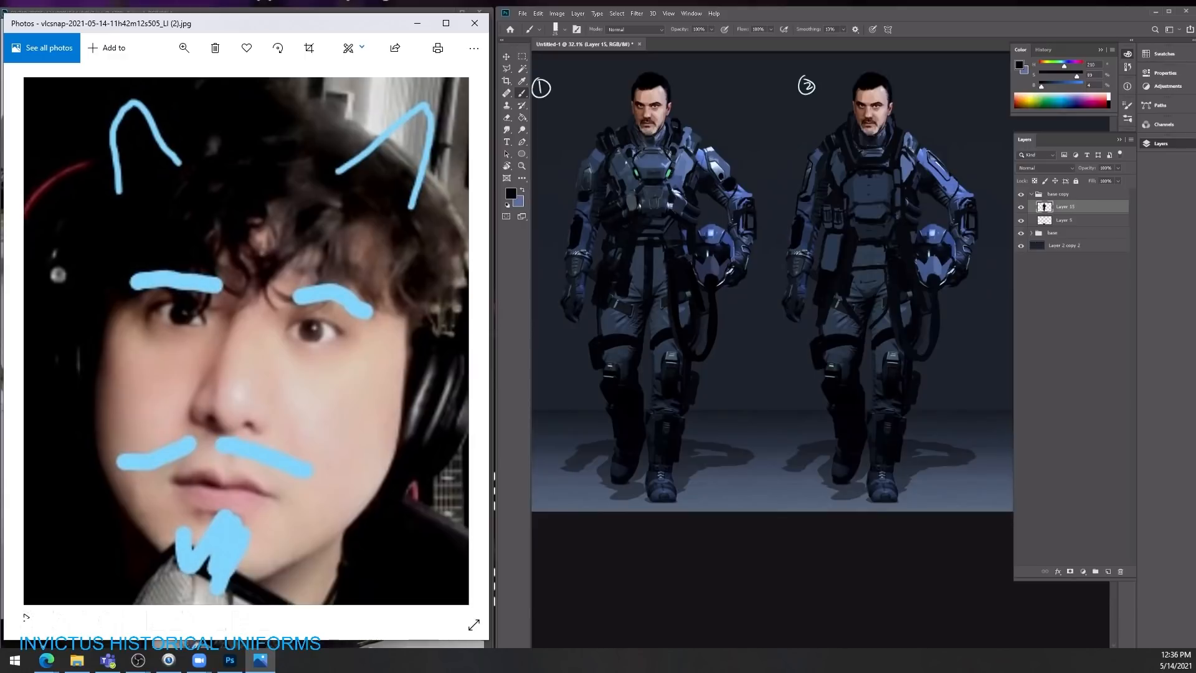
Step: Paint a near-black panel on the second character's helmet-side upper sleeve and touch up its edge in sampled blue
mouse_move(903, 156)
left_mouse_down()
mouse_move(883, 157)
mouse_move(925, 157)
left_mouse_up()
left_click_drag(776, 198, 780, 185)
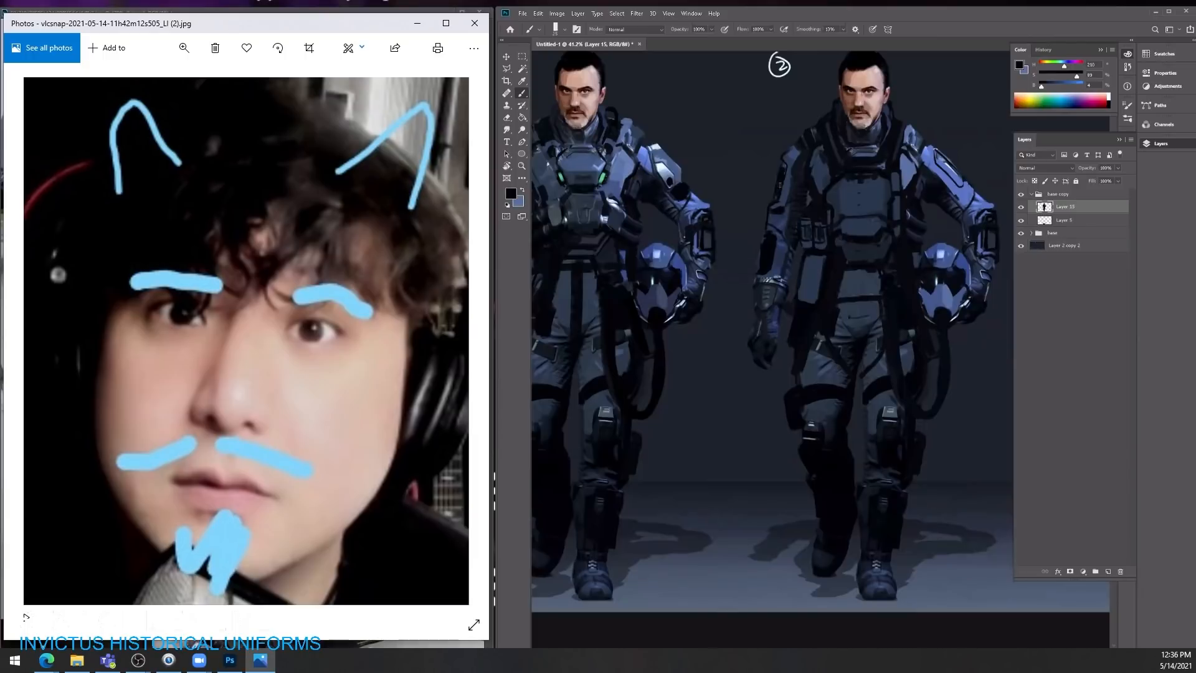
left_click_drag(938, 160, 956, 181)
left_click(964, 195, "alt")
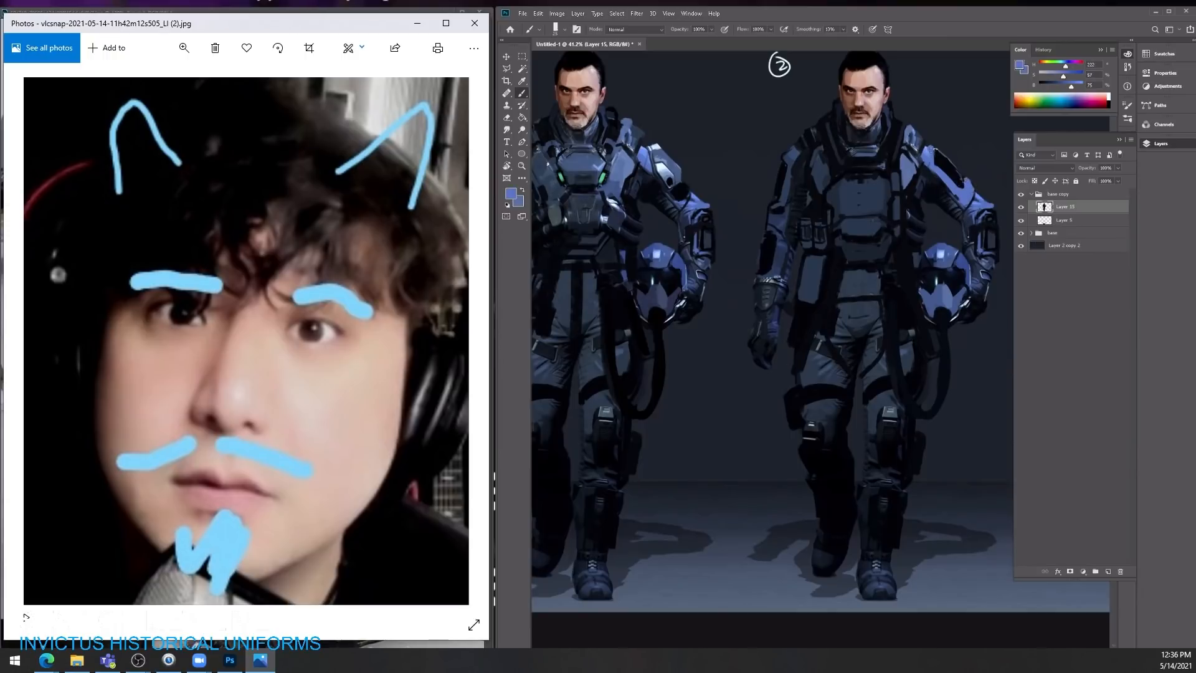
Step: Touch up the sleeve of the second character's free arm around the elbow with sampled dark blue
left_click(792, 183, "alt")
left_click(775, 224, "alt")
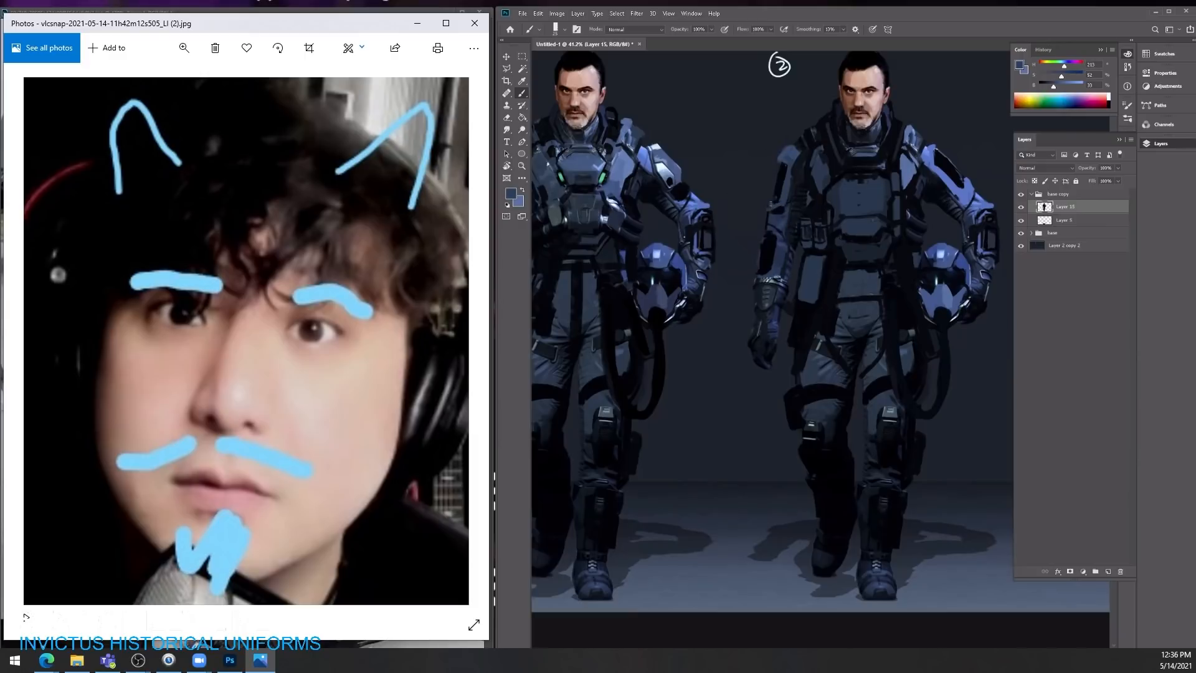
key("ctrl+space")
left_click_drag(819, 160, 833, 188)
key("b")
left_click(766, 227, "alt")
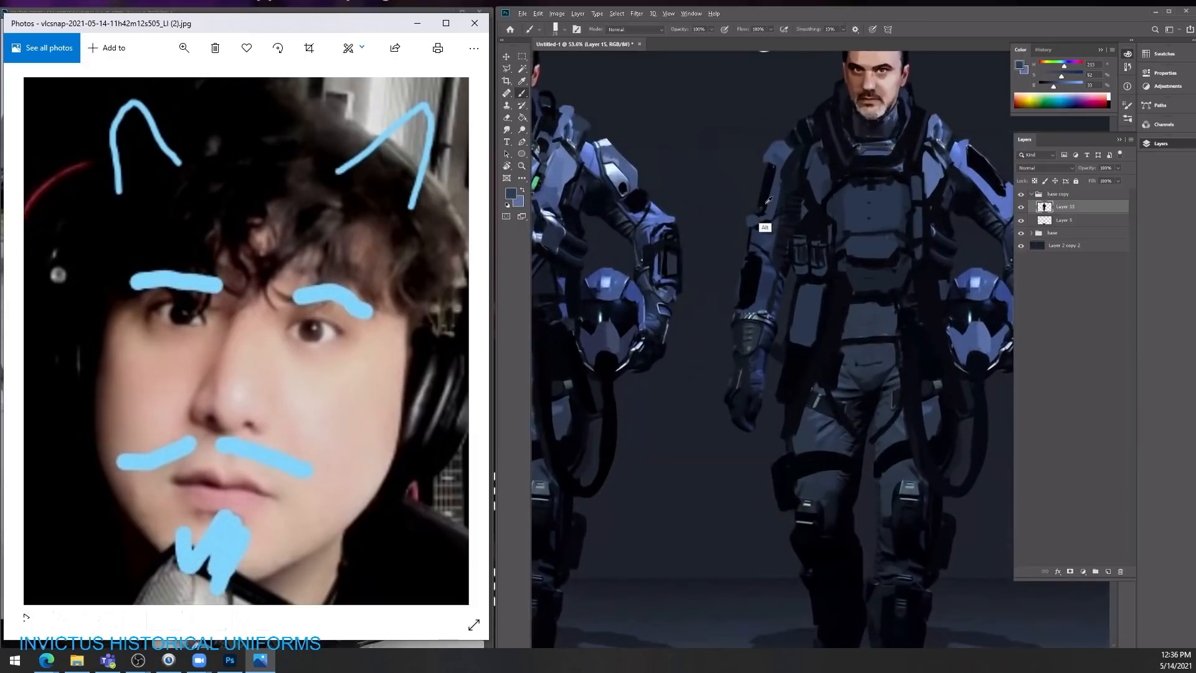
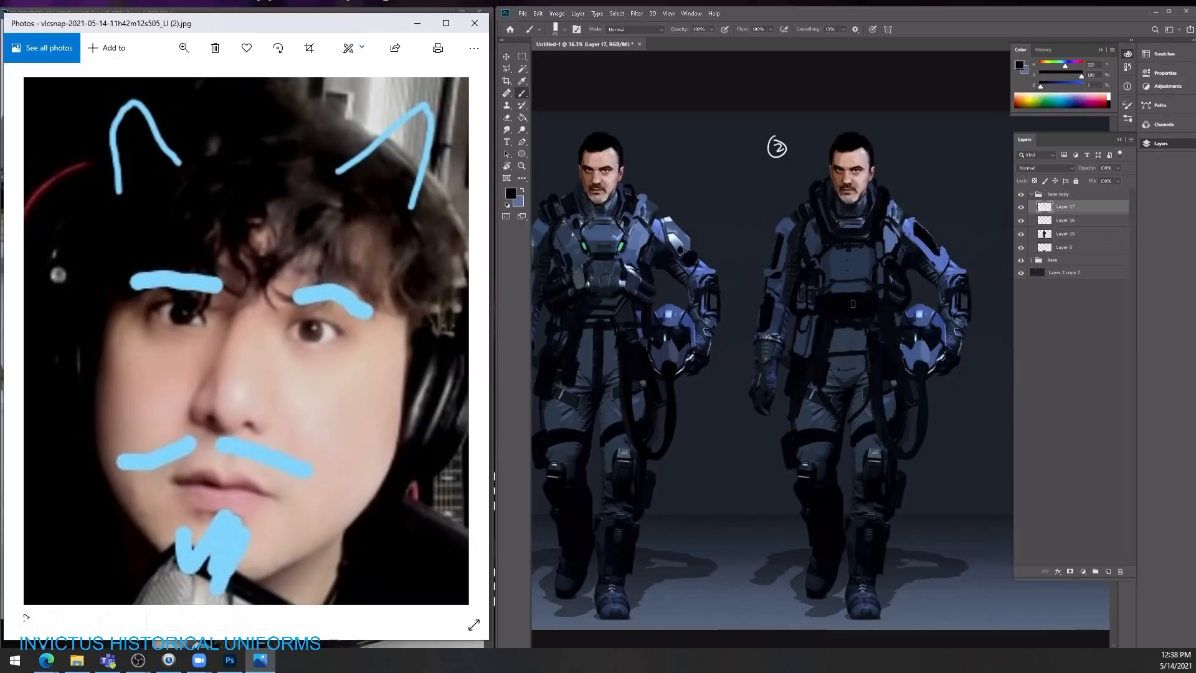
Step: Touch up the second character's belt and lower chest plate with sampled dark blue and near-black, varying the brush opacity
left_click(966, 300, "alt")
left_click_drag(871, 306, 820, 307)
key("2")
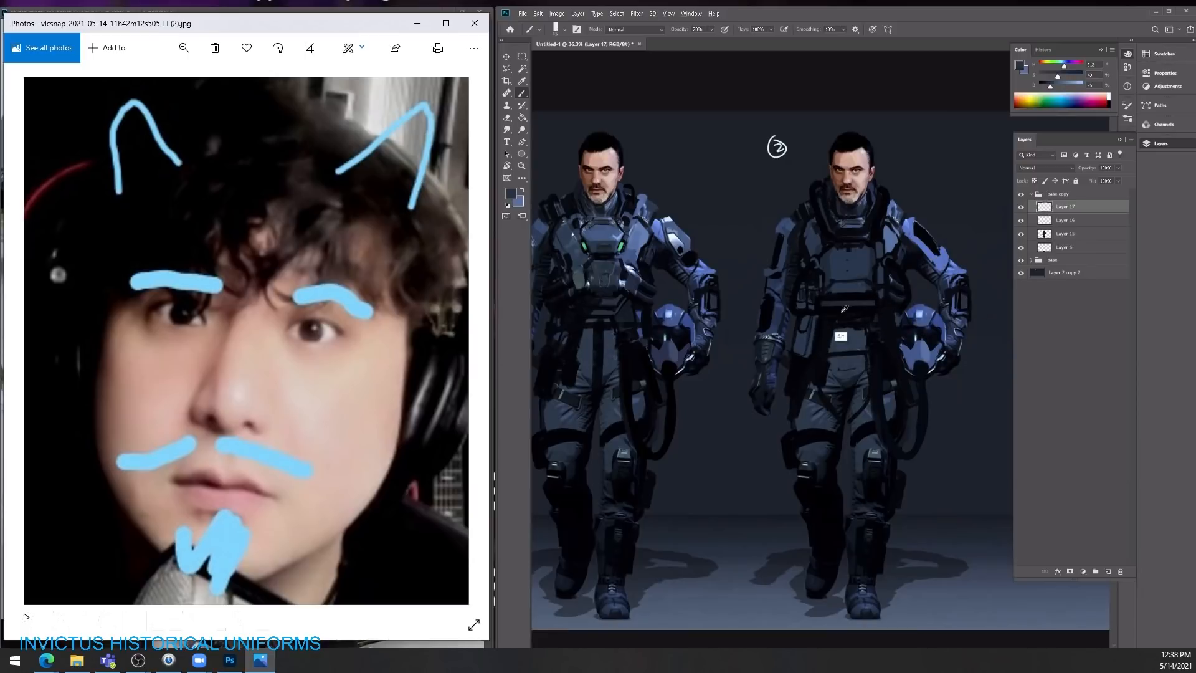
left_click(845, 308, "alt")
left_click(851, 298, "alt")
left_click(875, 233, "alt")
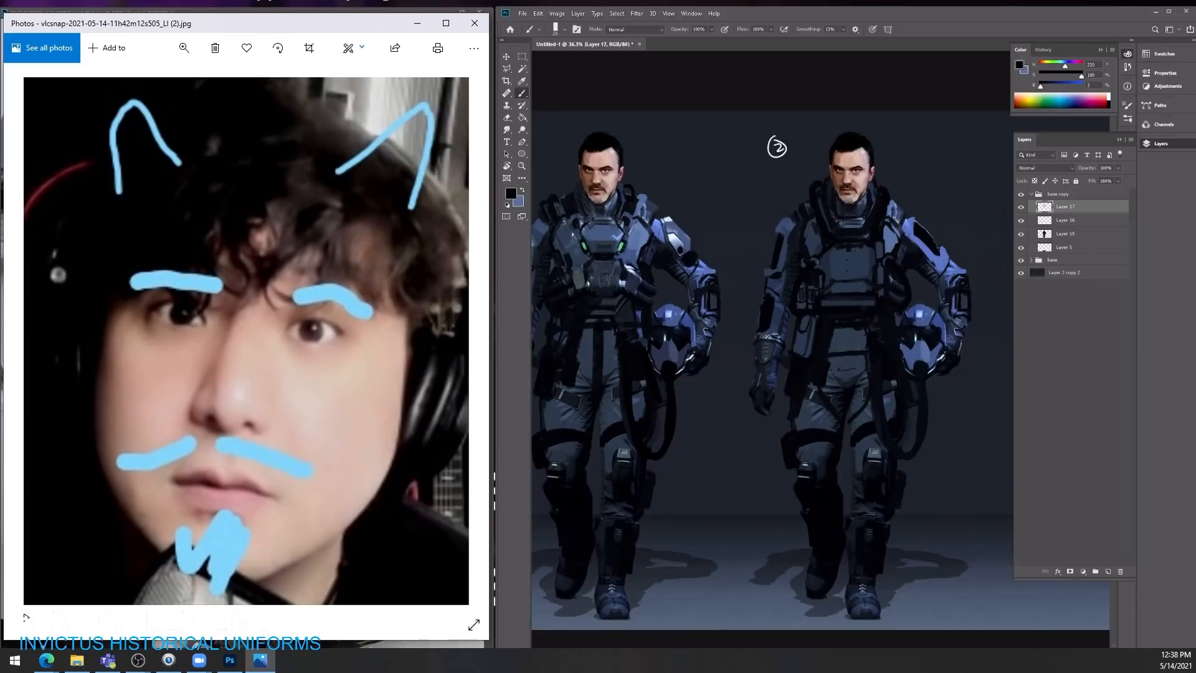
mouse_move(844, 281)
left_mouse_down()
mouse_move(856, 239)
mouse_move(763, 255)
mouse_move(840, 261)
left_mouse_up()
Step: Touch up the second character's thigh and shin on the free-arm side with sampled dark tones
key("z")
key("b")
left_click(850, 340, "alt")
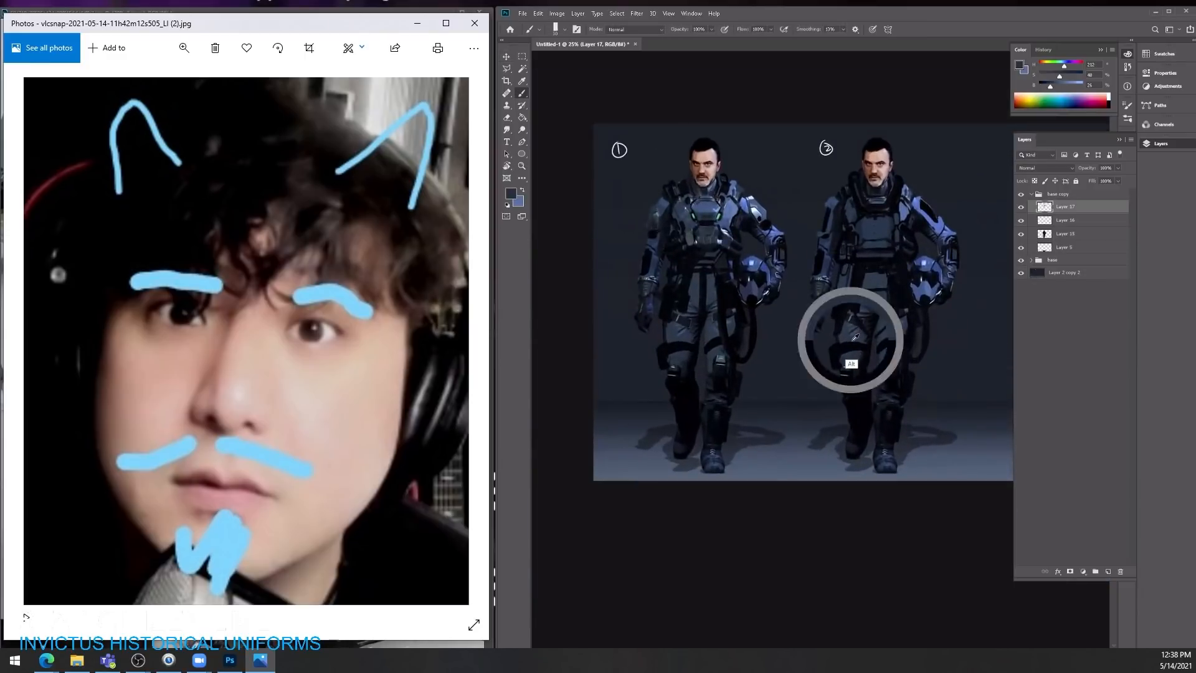
left_click(845, 376, "alt")
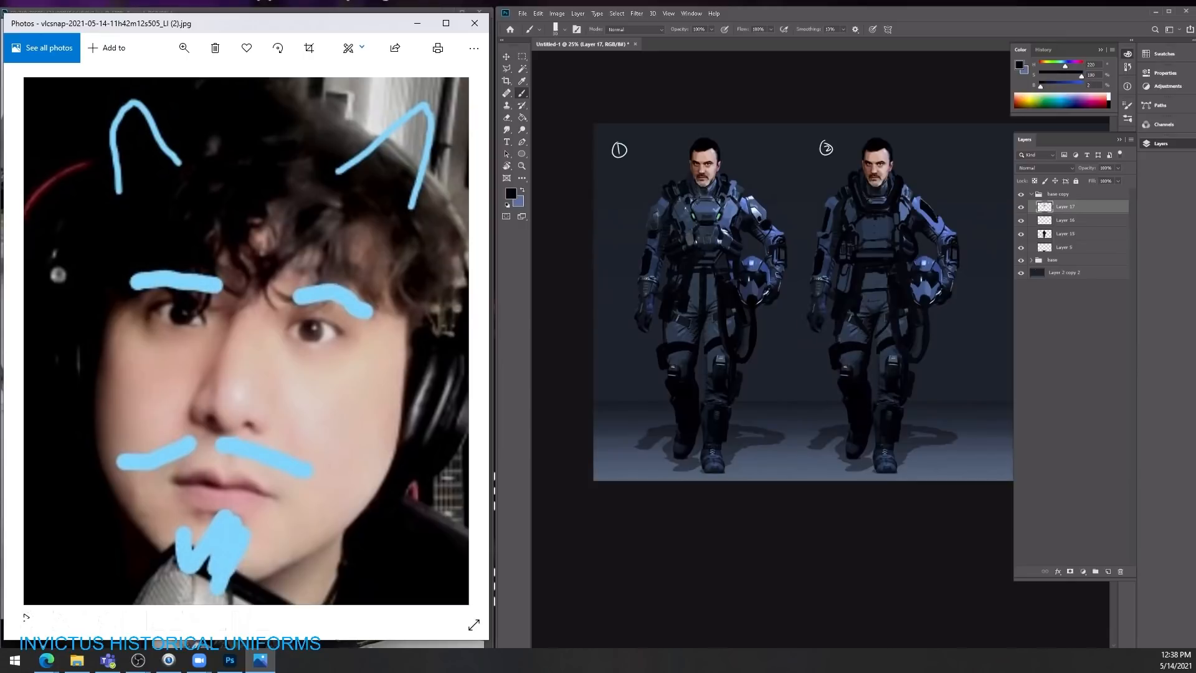
left_click(845, 434, "alt")
Step: Clear the stray selection and merge Layers 15, 16 and 17 of the second character into a single layer
key("w")
left_click(842, 414)
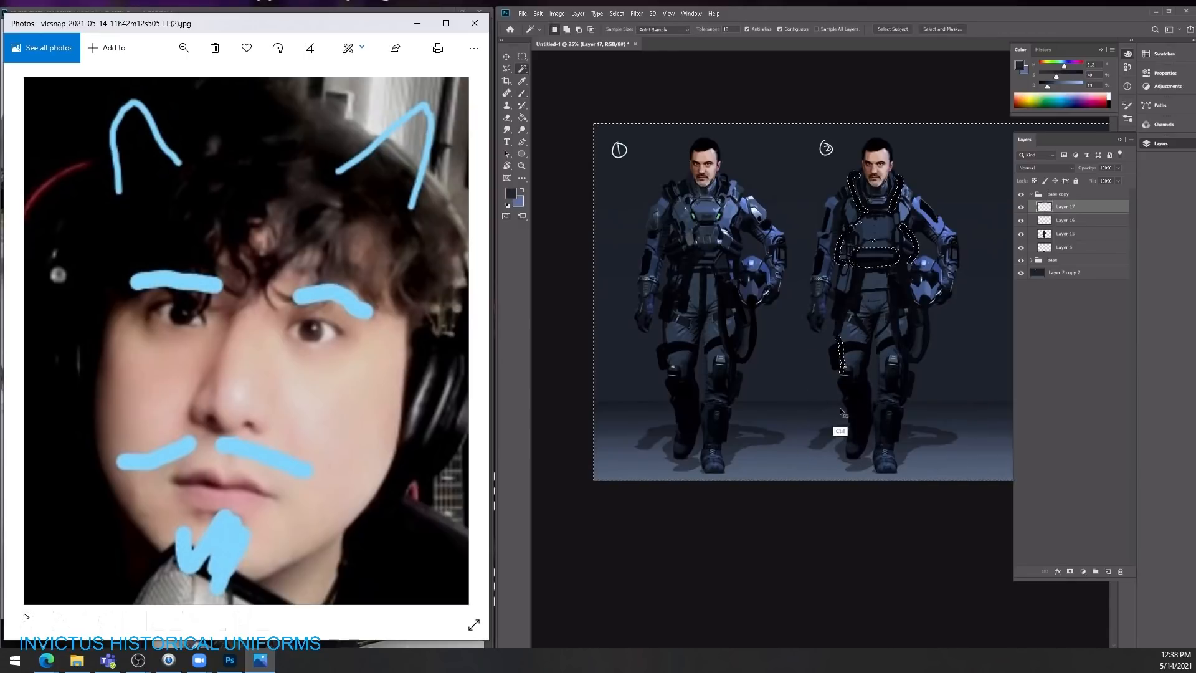
key("ctrl+d")
key("e")
left_click(1054, 234, "shift")
key("ctrl+e")
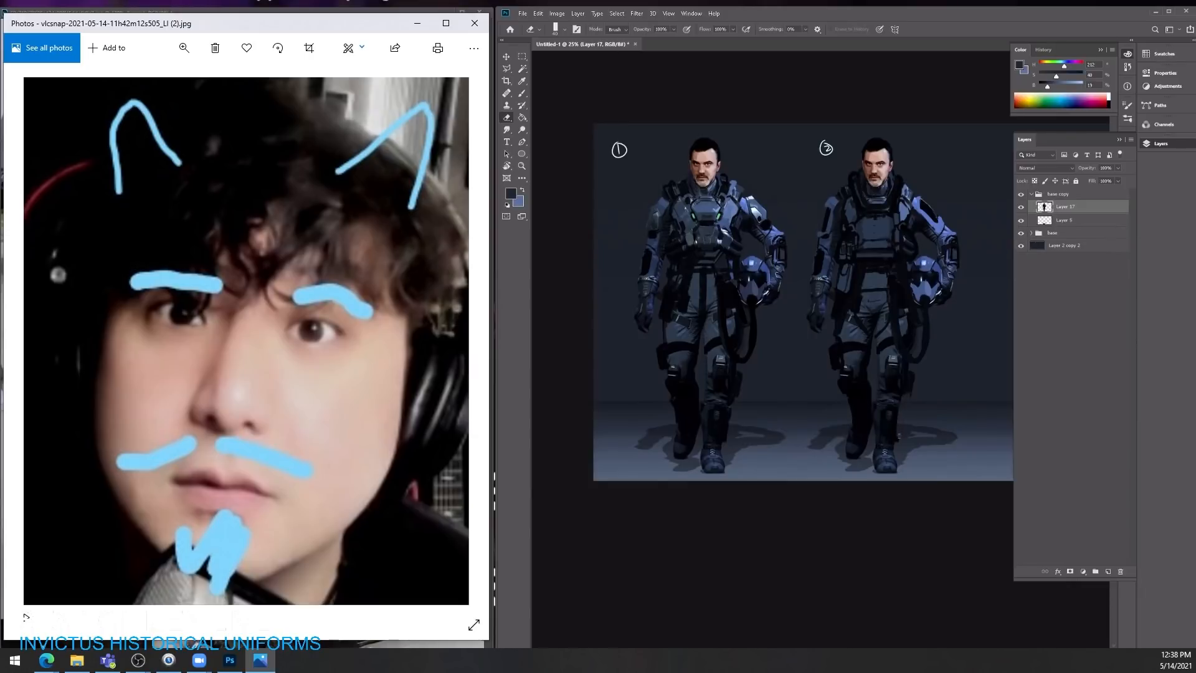
Step: Paint near-black strokes along the outside of the second character's helmet-side calf
key("b")
left_click(893, 428, "alt")
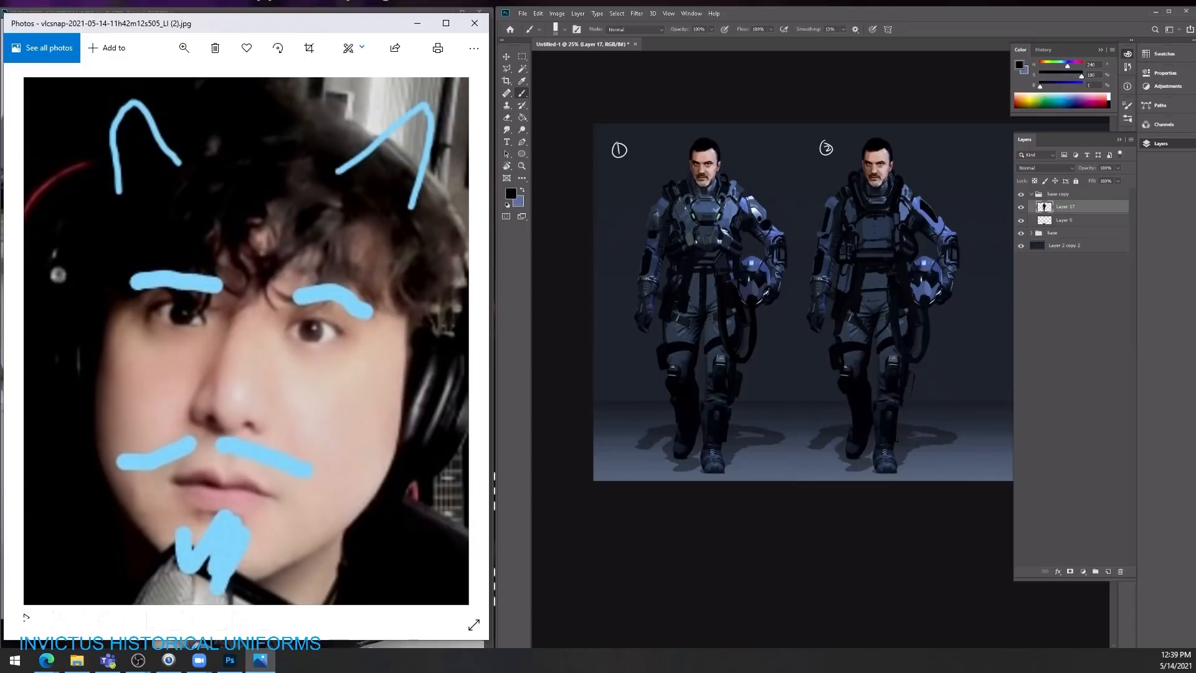
left_click_drag(901, 397, 898, 438)
Step: Duplicate the second character's group and place the copy beside it as a third character
left_click_drag(909, 315, 772, 316)
key("v")
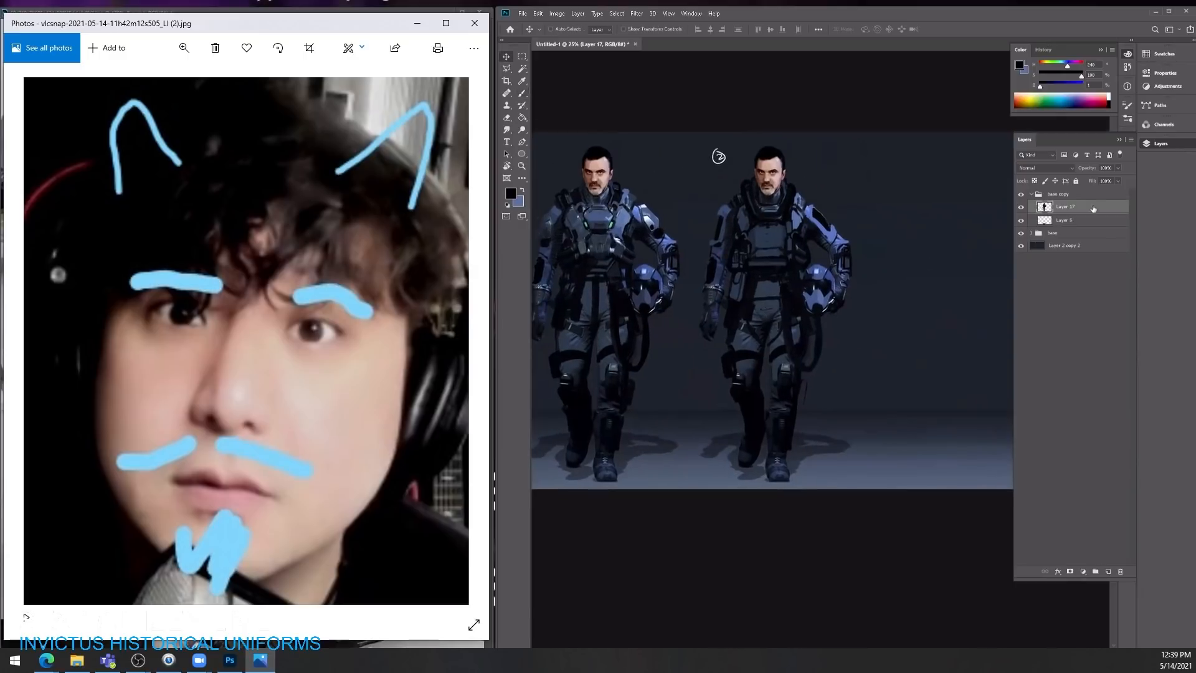
left_click(1032, 195)
key("ctrl+j")
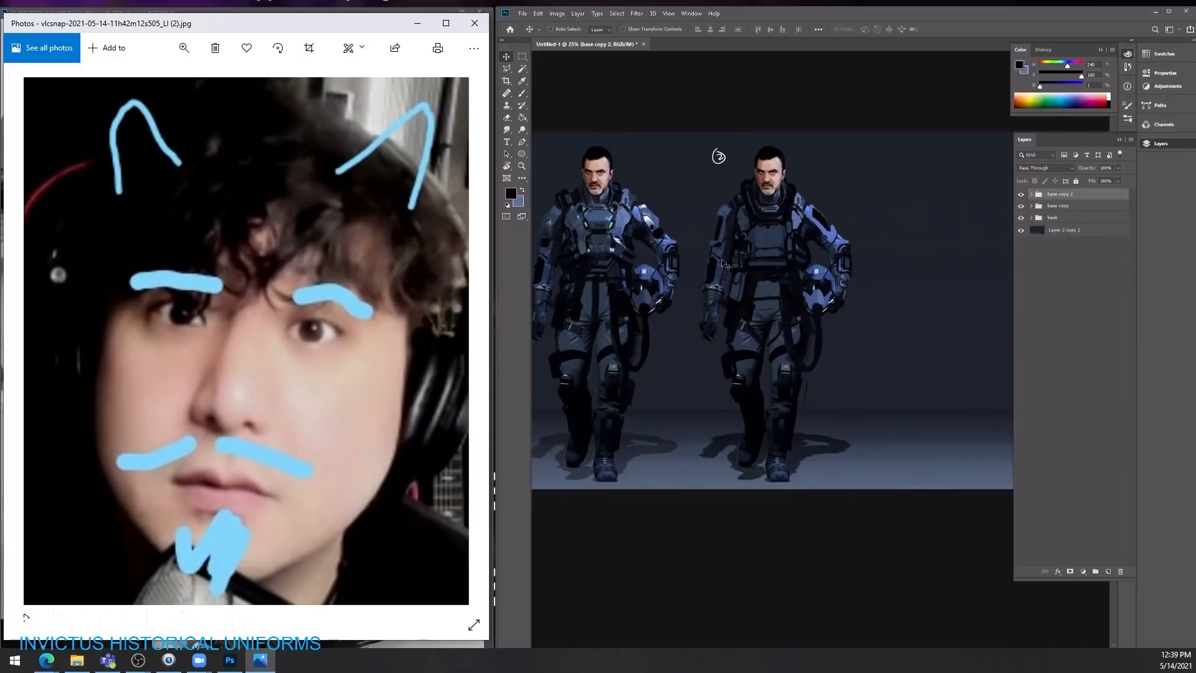
left_click_drag(723, 264, 880, 284)
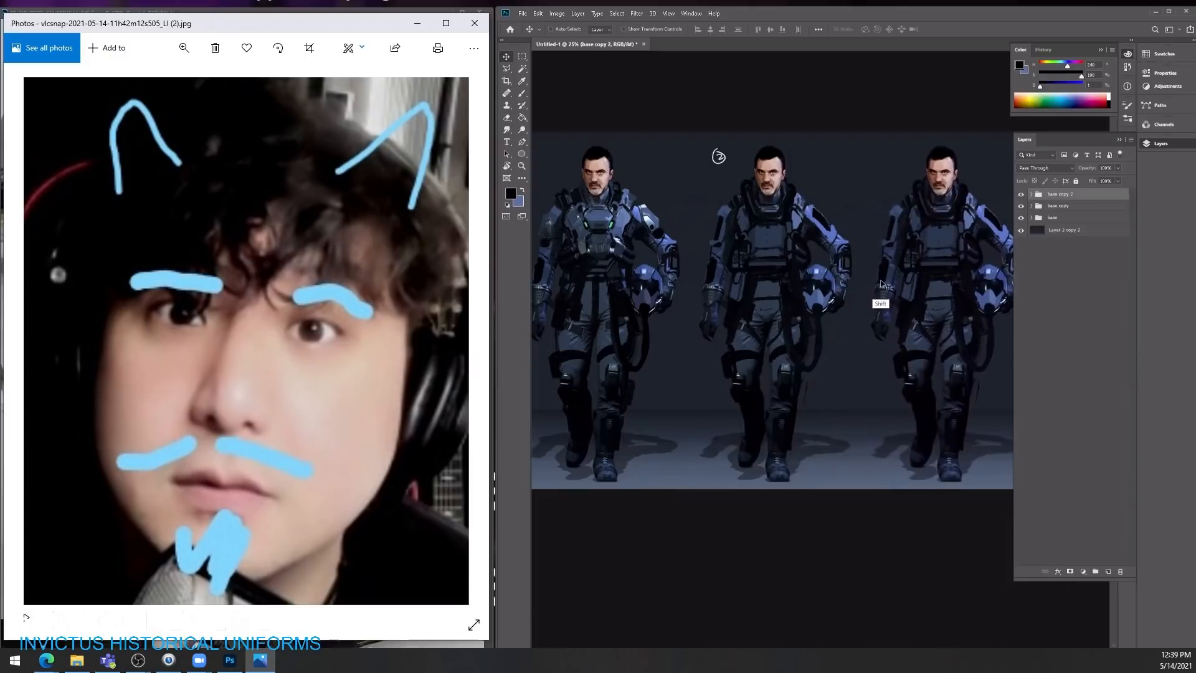
mouse_move(782, 286)
left_mouse_down()
mouse_move(859, 290)
mouse_move(741, 275)
mouse_move(828, 278)
mouse_move(754, 277)
mouse_move(794, 276)
left_mouse_up()
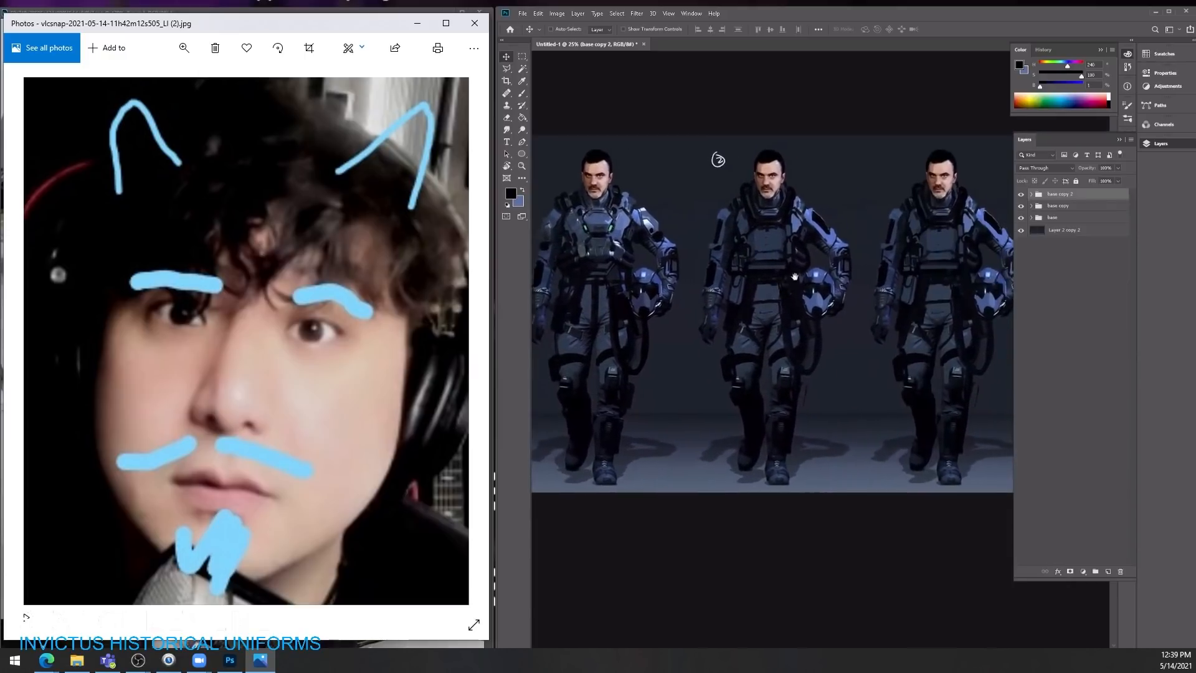
Step: Add a new empty layer above the third character's group
left_click(1107, 574)
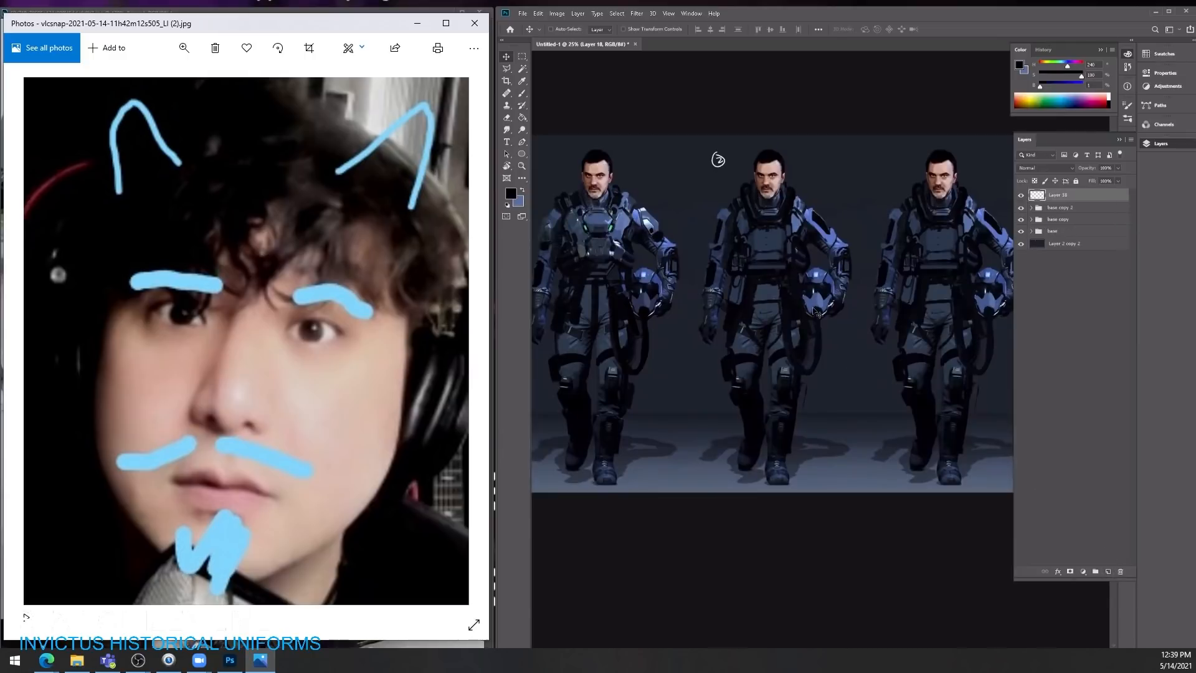
key("ctrl+z")
key("z")
left_click_drag(836, 307, 873, 302)
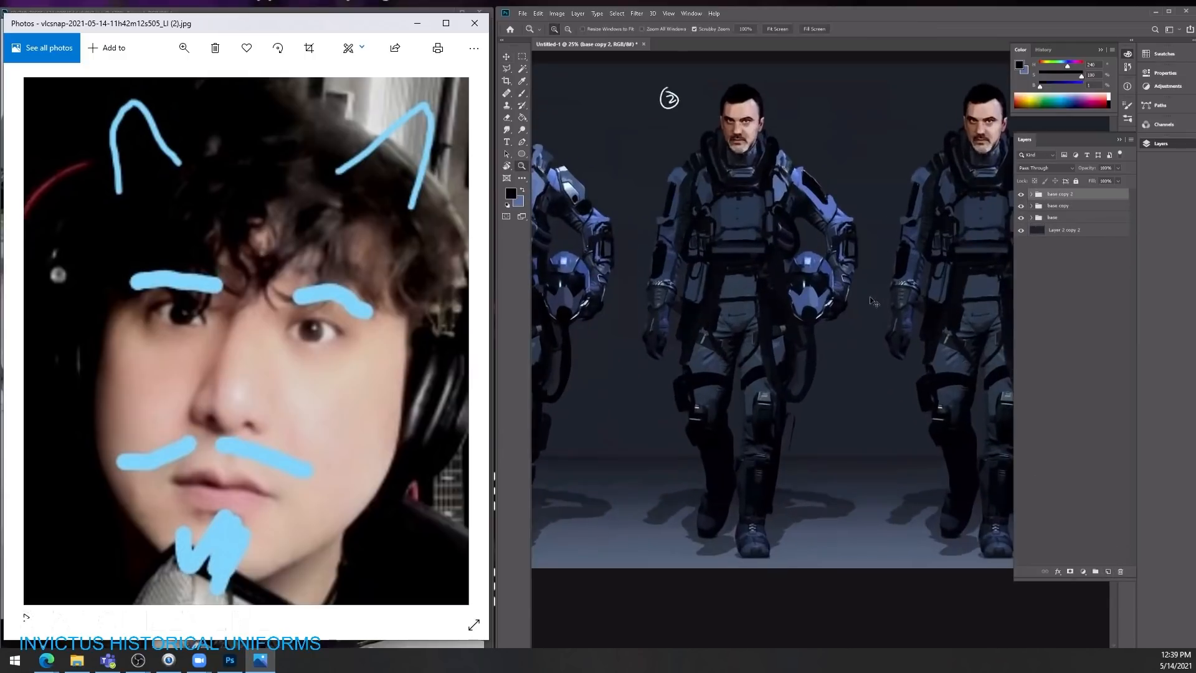
key("b")
left_click_drag(930, 202, 792, 245)
key("v")
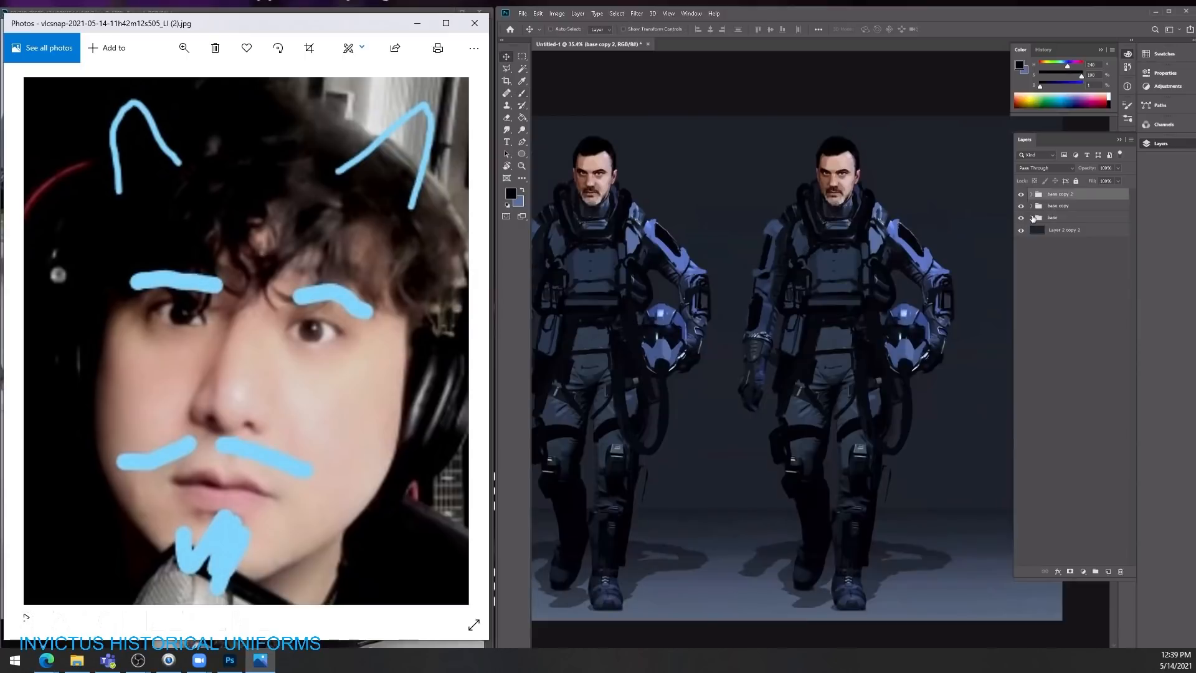
left_click(1060, 218)
left_click(1092, 195)
left_click(1107, 572)
key("b")
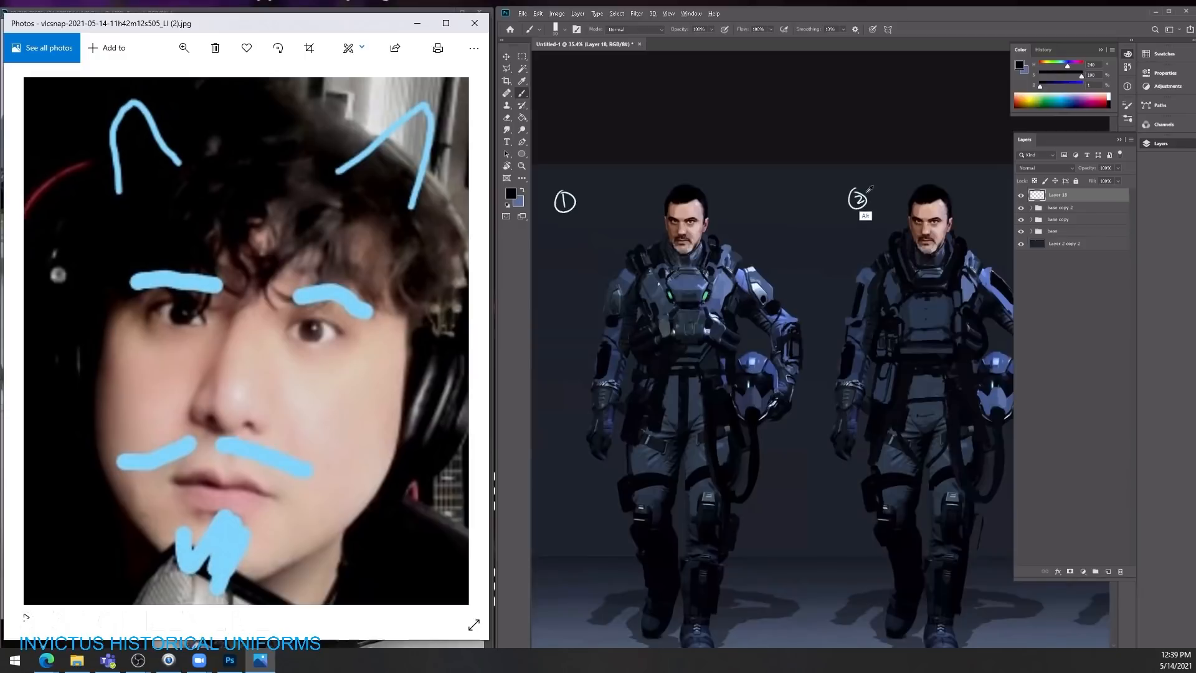
Step: Write a circled number 3 beside the third character's head in near-white on the background layer
left_click(865, 197, "alt")
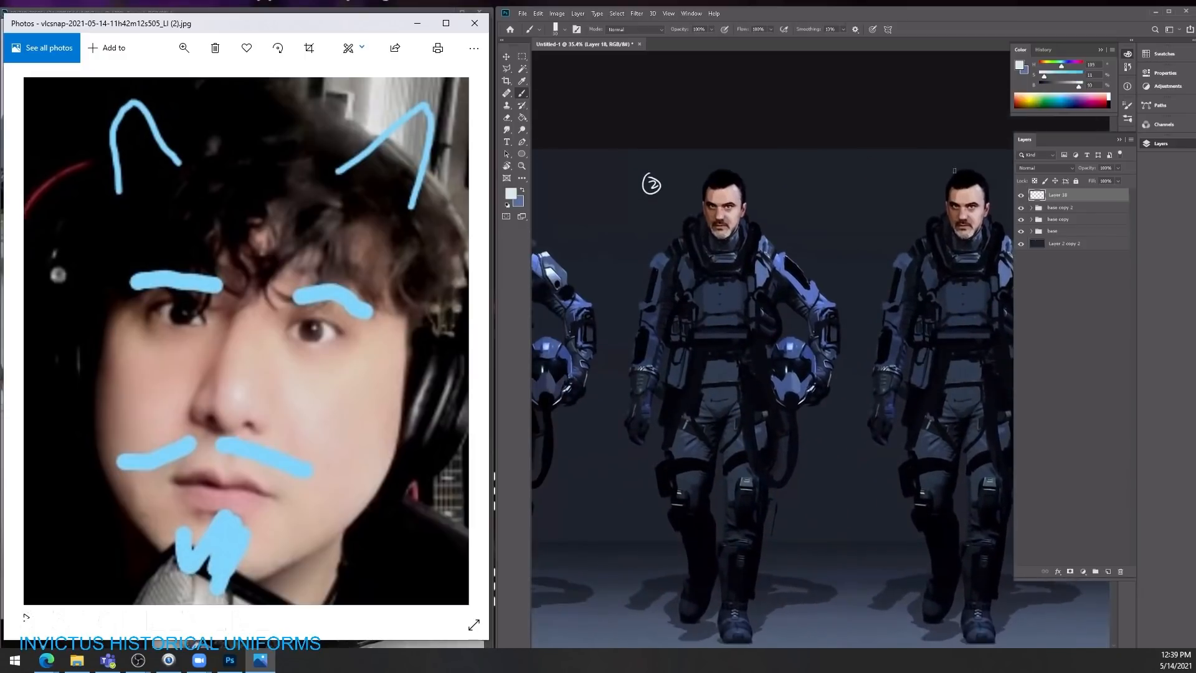
left_click(1059, 247)
mouse_move(895, 183)
left_mouse_down()
mouse_move(901, 198)
mouse_move(903, 175)
left_mouse_up()
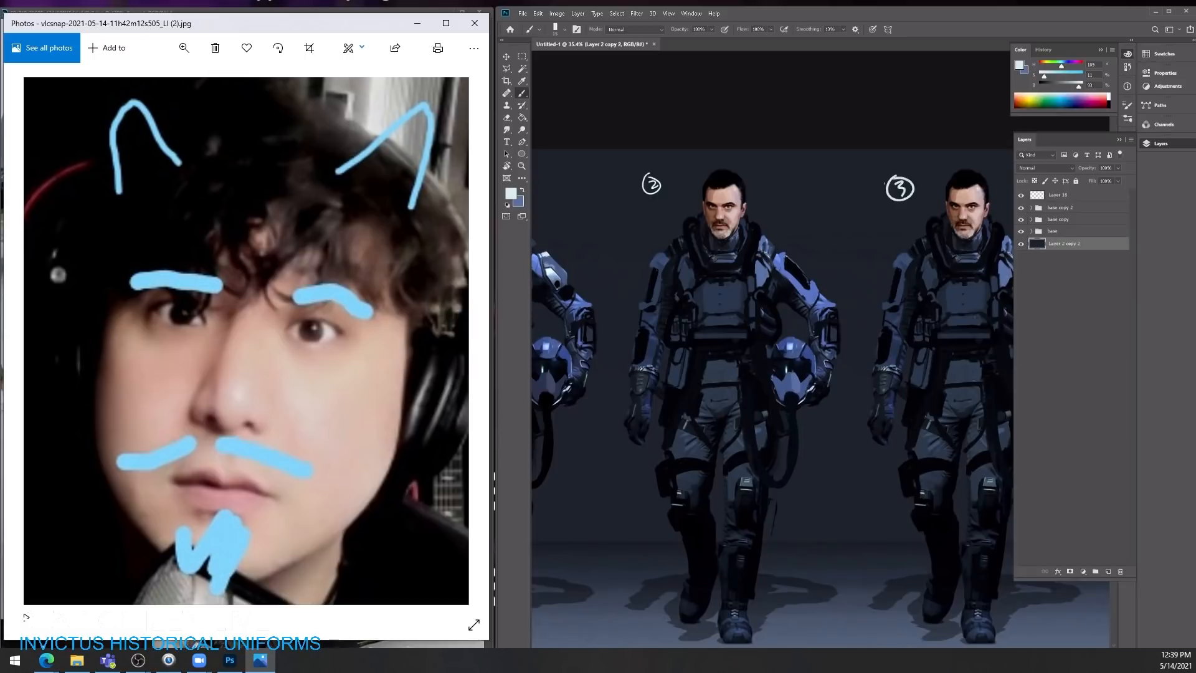
Step: Move the empty Layer 18 into the base copy 2 group above Layer 17, toggling visibility to check the group's layers
key("ctrl+space")
mouse_move(962, 214)
left_mouse_down()
mouse_move(903, 214)
mouse_move(942, 215)
left_mouse_up()
key("space")
left_click_drag(926, 284, 811, 294)
key("ctrl+space")
left_click_drag(869, 324, 907, 322)
key("v")
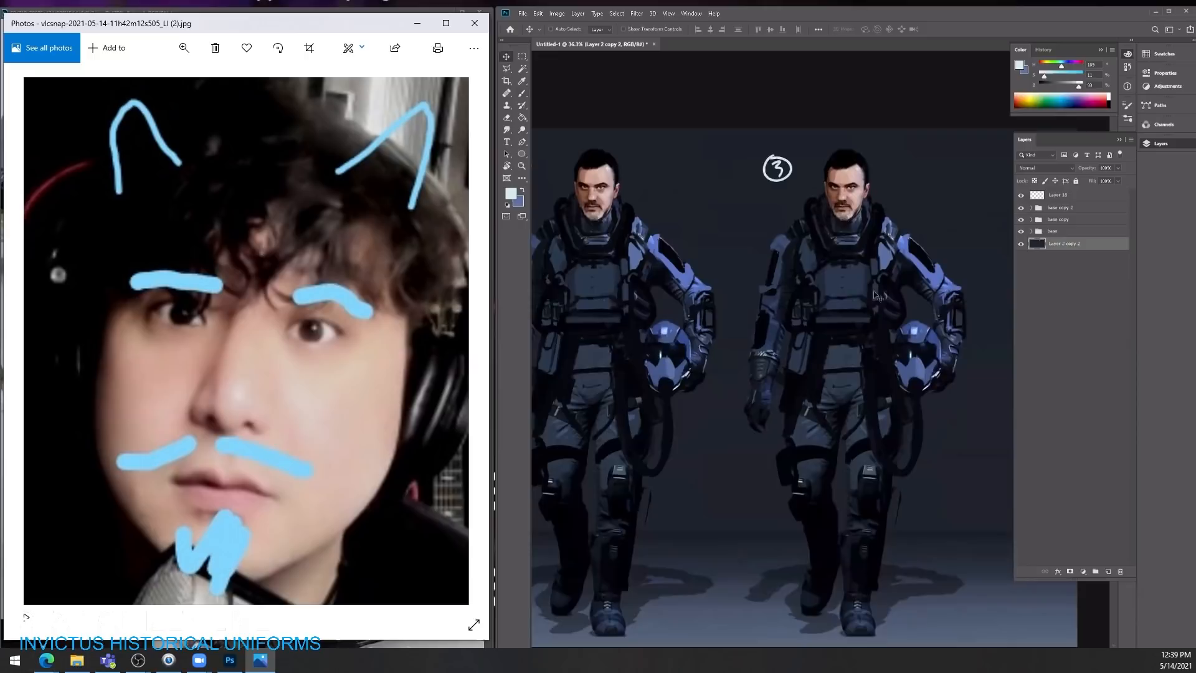
left_click(1030, 208)
left_click(1021, 223)
left_click(1021, 223)
mouse_move(1050, 197)
left_mouse_down()
mouse_move(1048, 224)
mouse_move(1051, 211)
left_mouse_up()
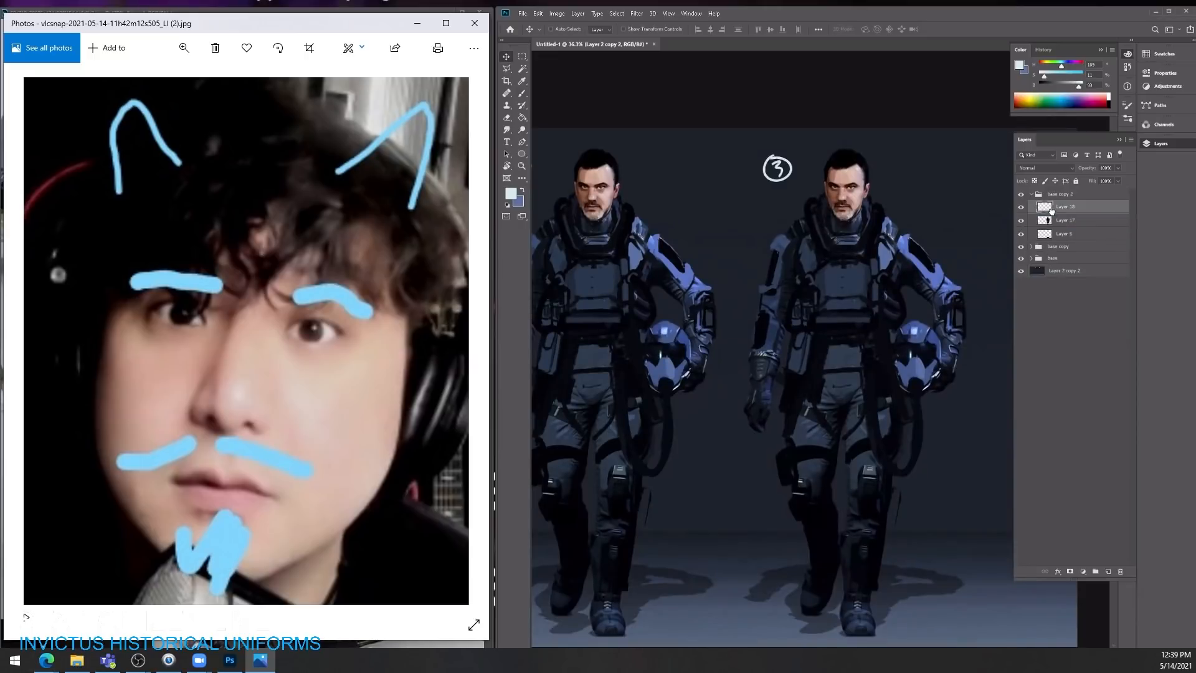
key("b")
left_click(1021, 220)
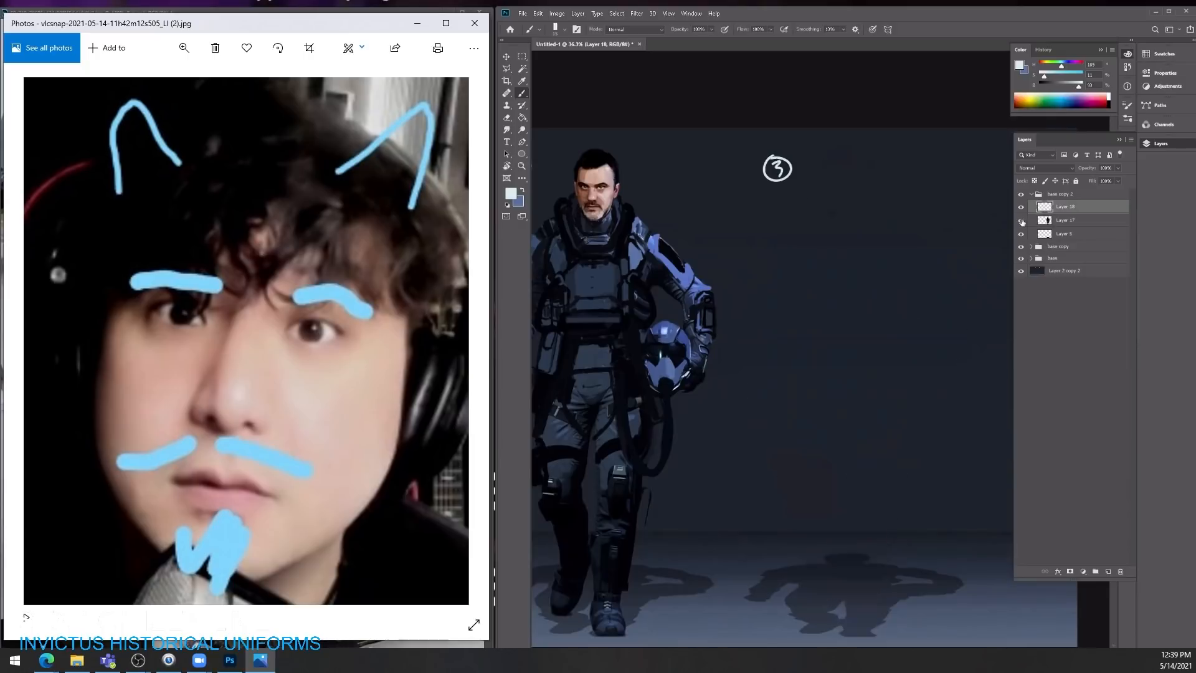
left_click(1020, 221)
Step: Duplicate the first character's Layer 10 into the base copy 2 group, place it over the third character and hide Layer 17
left_click(1031, 258)
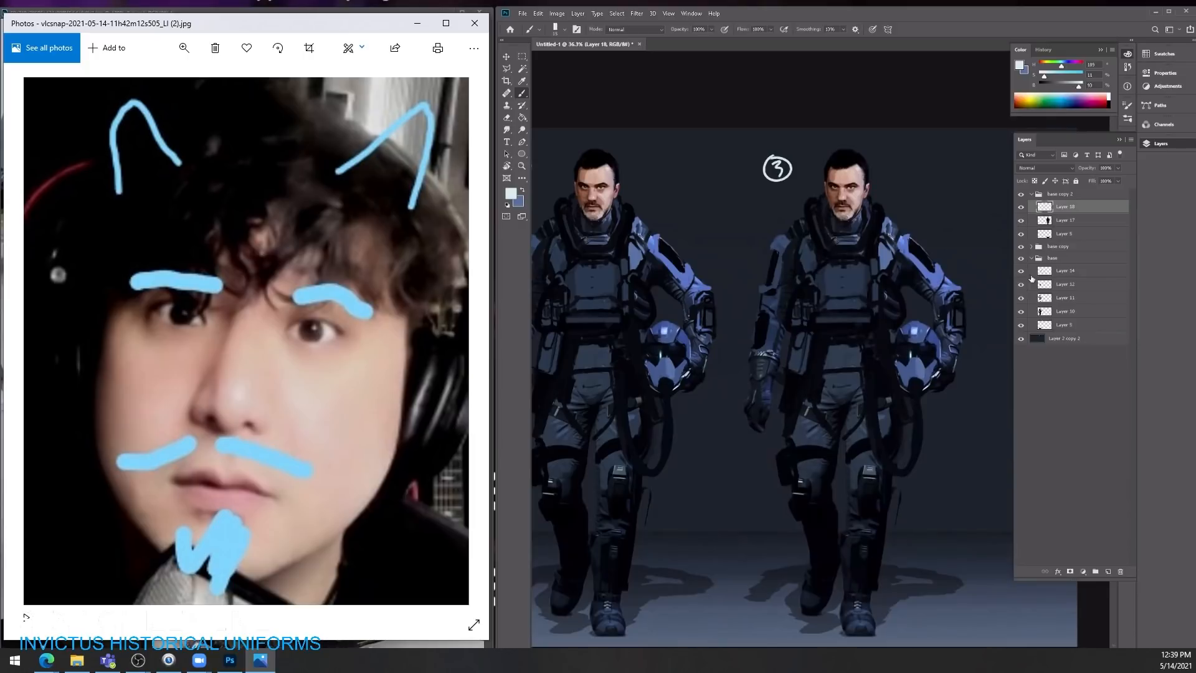
key("z")
left_click_drag(997, 322, 957, 321)
left_click(1059, 309)
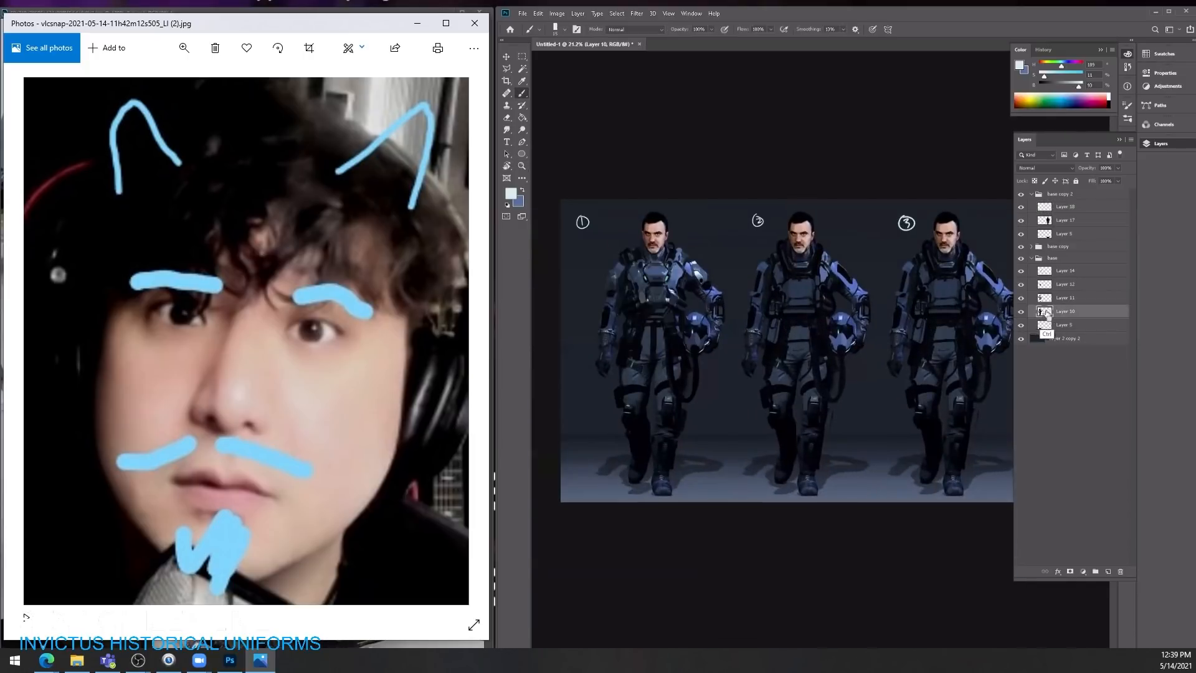
key("ctrl+j")
key("v")
left_click_drag(1058, 314, 1051, 213)
left_click_drag(683, 391, 942, 395)
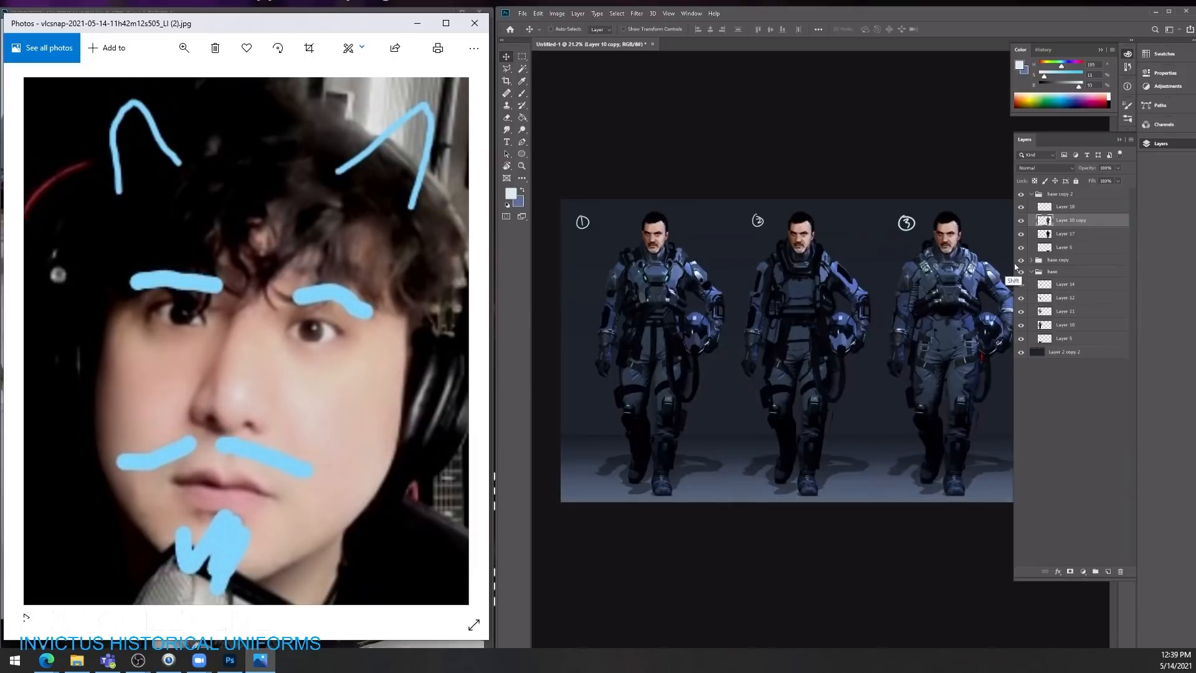
left_click(1021, 234)
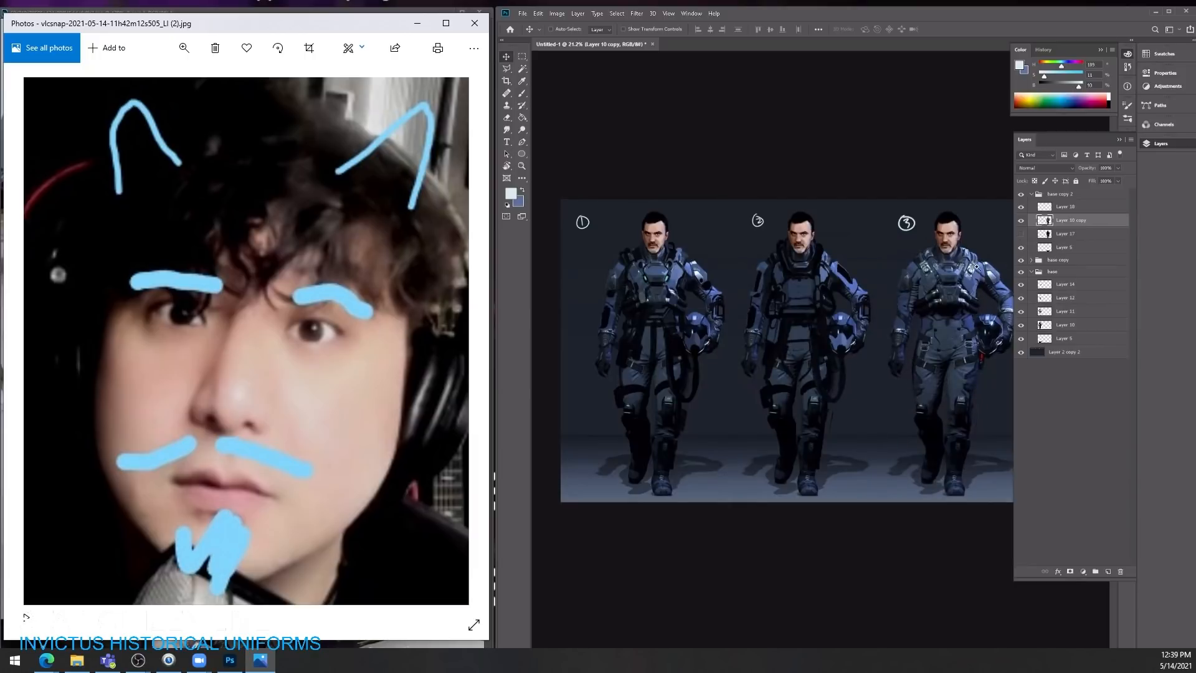
Step: Add a new layer and paint bright yellow light strips on the second character's collar and free-arm upper sleeve
left_click_drag(965, 335, 1012, 335)
key("b")
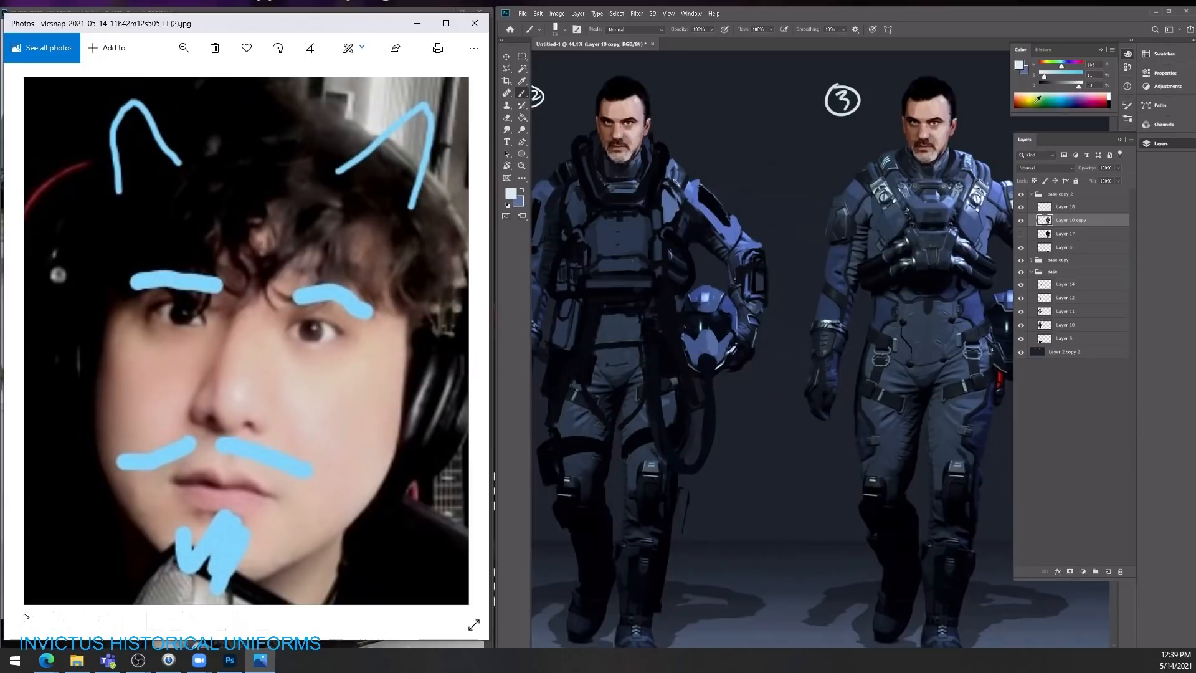
left_click(1032, 99)
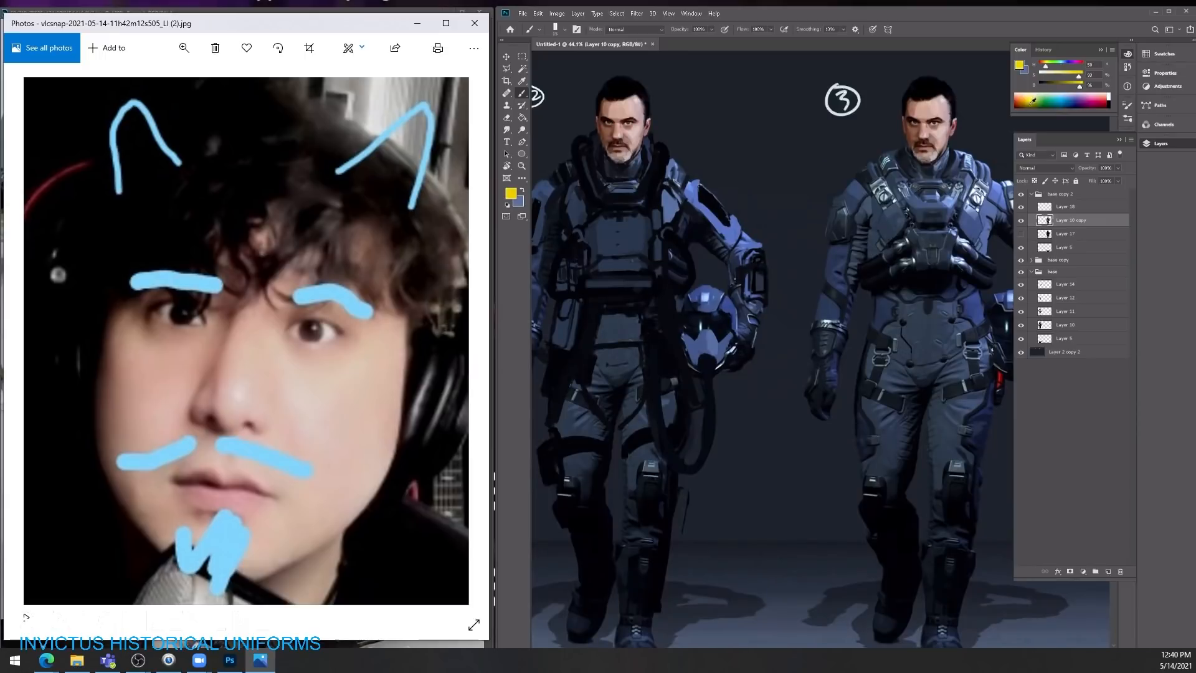
left_click(1108, 572)
left_click_drag(679, 258, 813, 275)
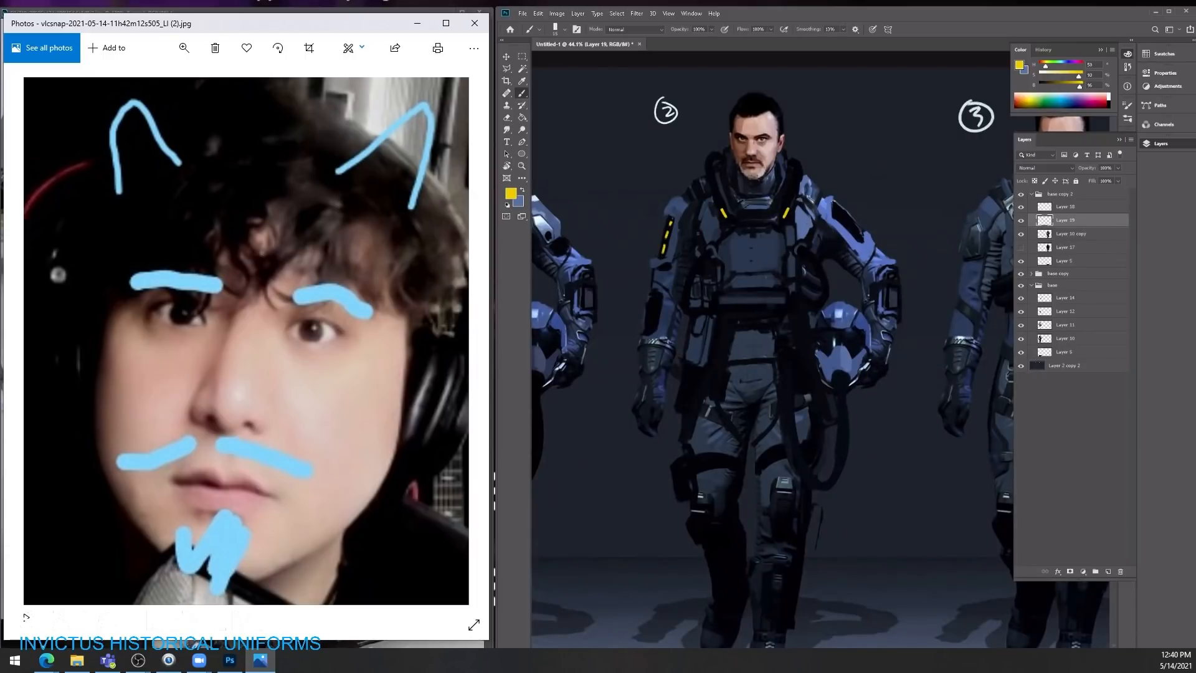
Step: Paint yellow light marks on the second character's helmet-side sleeve, forearms, lower chest plate and both knees
left_click_drag(838, 213, 851, 222)
left_click_drag(884, 290, 884, 308)
left_click_drag(696, 533, 695, 521)
left_click_drag(781, 531, 780, 514)
Step: Paint bright green light marks along the second character's collar and on both sides of the waist
left_click_drag(1068, 65, 1054, 65)
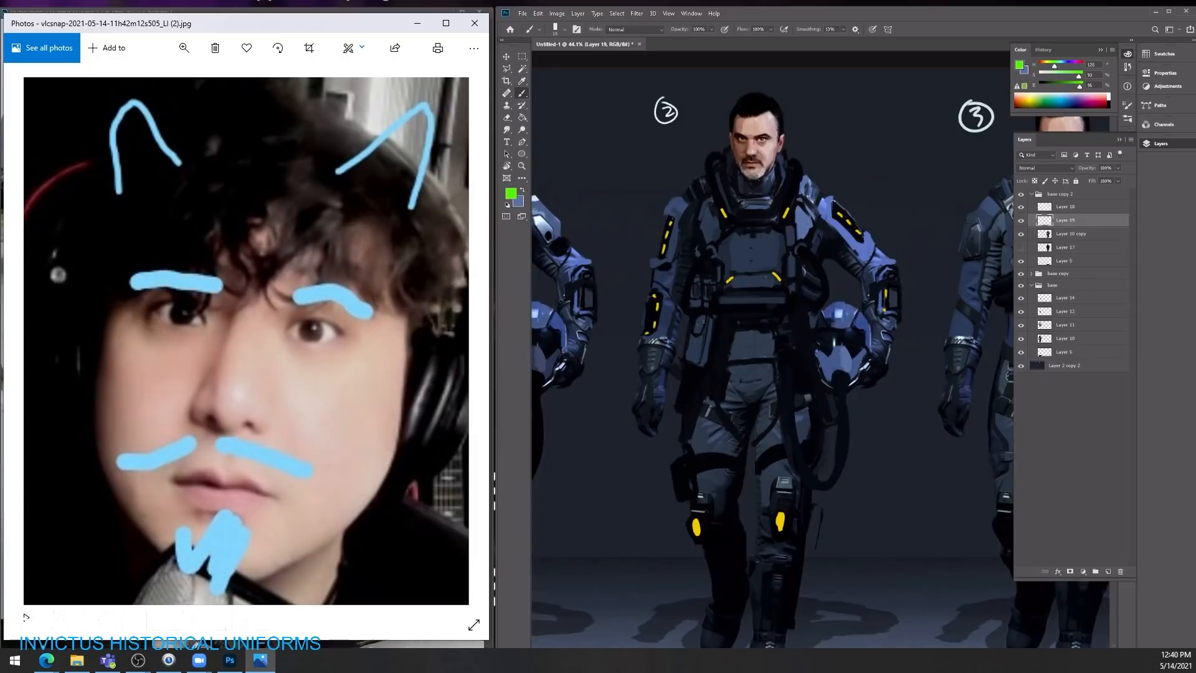
left_click_drag(806, 324, 813, 323)
key("x")
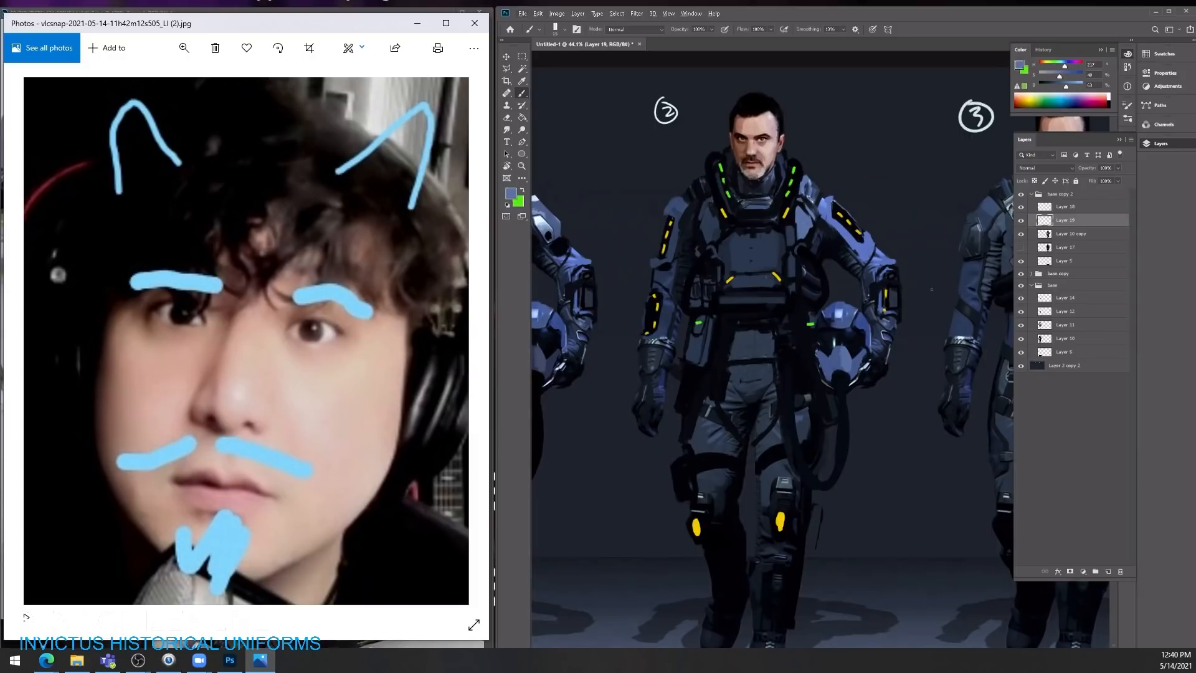
Step: Reorder the base copy 2 group so Layer 19 with the light marks sits above Layer 18
key("z")
left_click_drag(944, 279, 906, 291)
key("v")
left_click_drag(963, 257, 834, 248)
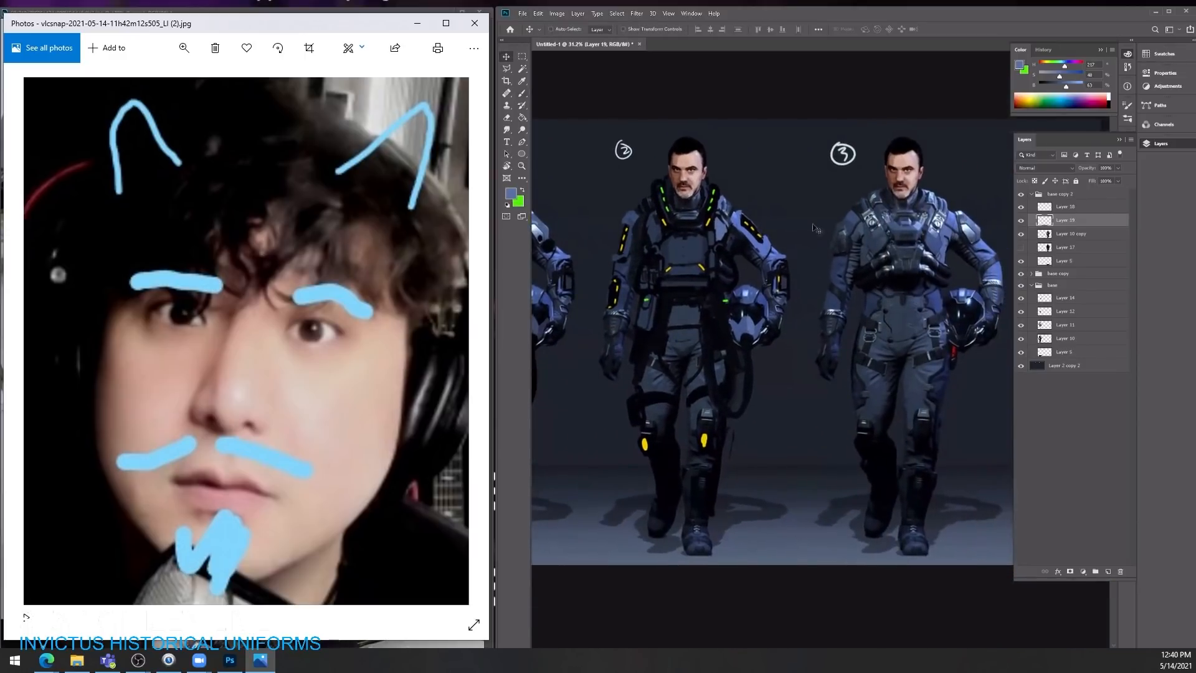
left_click_drag(946, 251, 953, 250)
left_click(1020, 221)
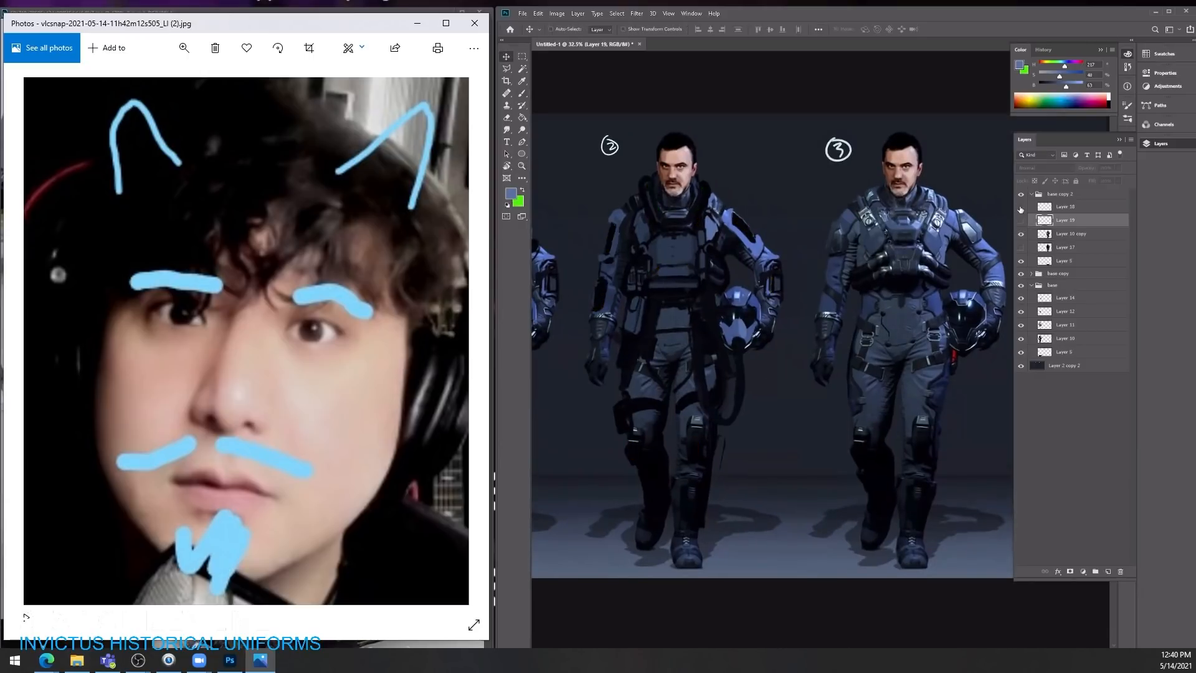
left_click_drag(1061, 206, 1062, 237)
left_click(1020, 206)
left_click(1063, 208)
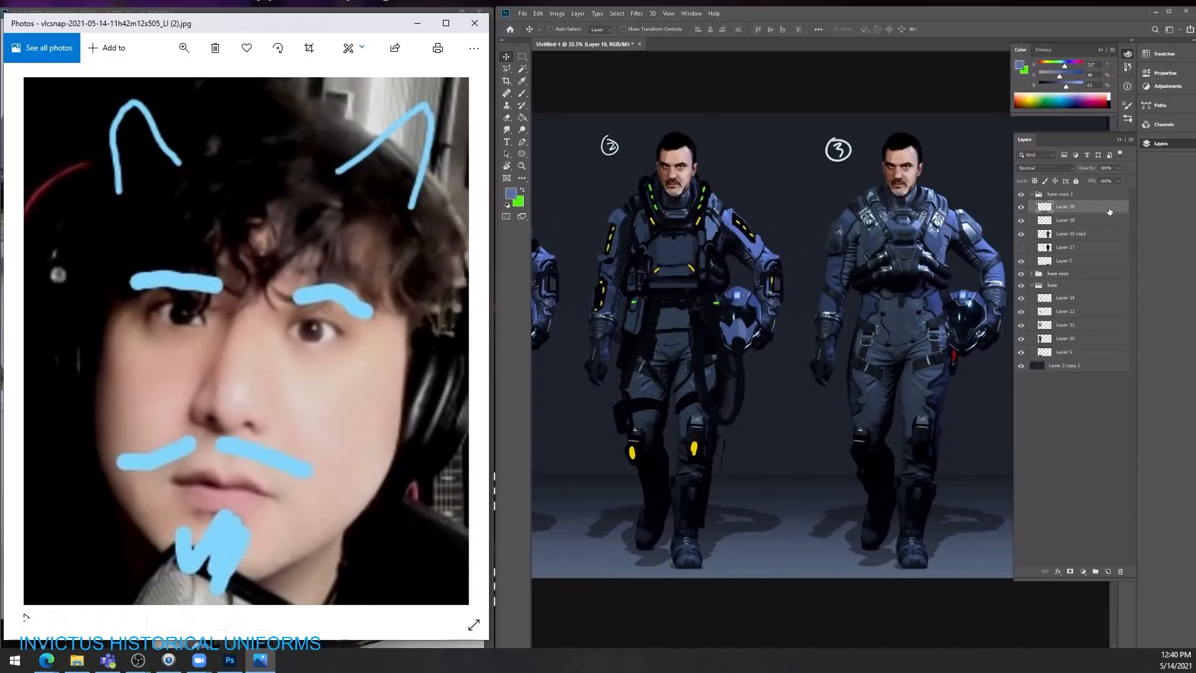
Step: Move Layer 19 out of the base copy 2 group to the top of the layer stack and select Layer 18
left_click_drag(1098, 211, 1048, 192)
left_click(1043, 221)
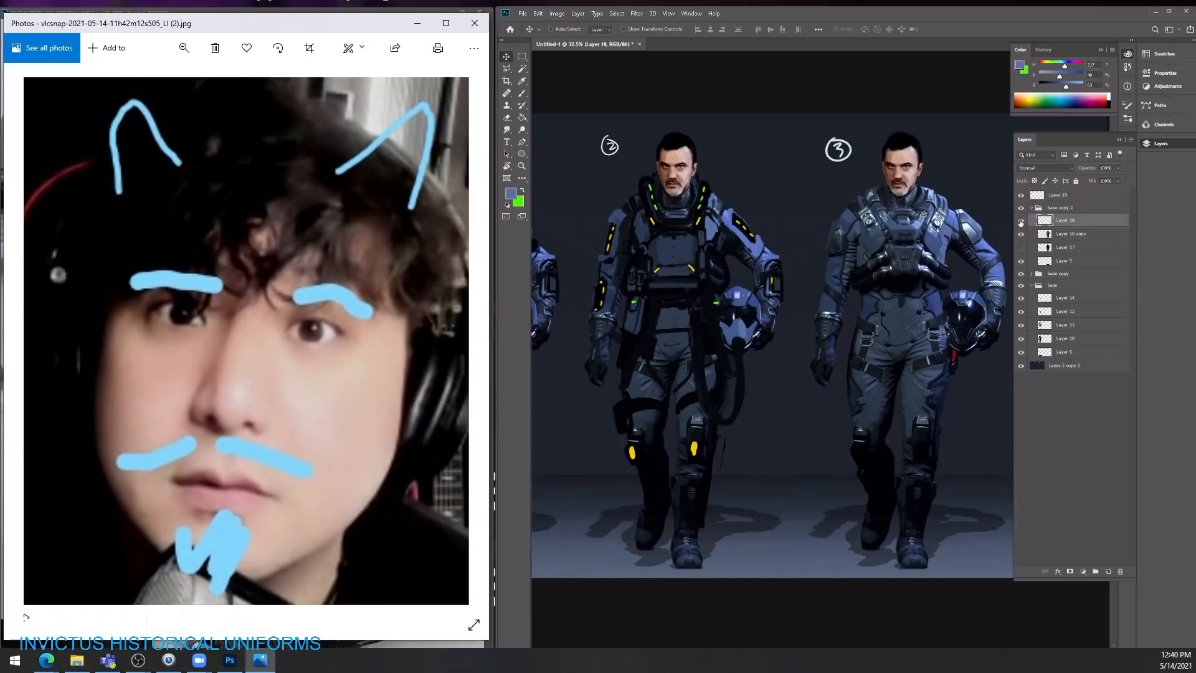
double_click(1020, 222)
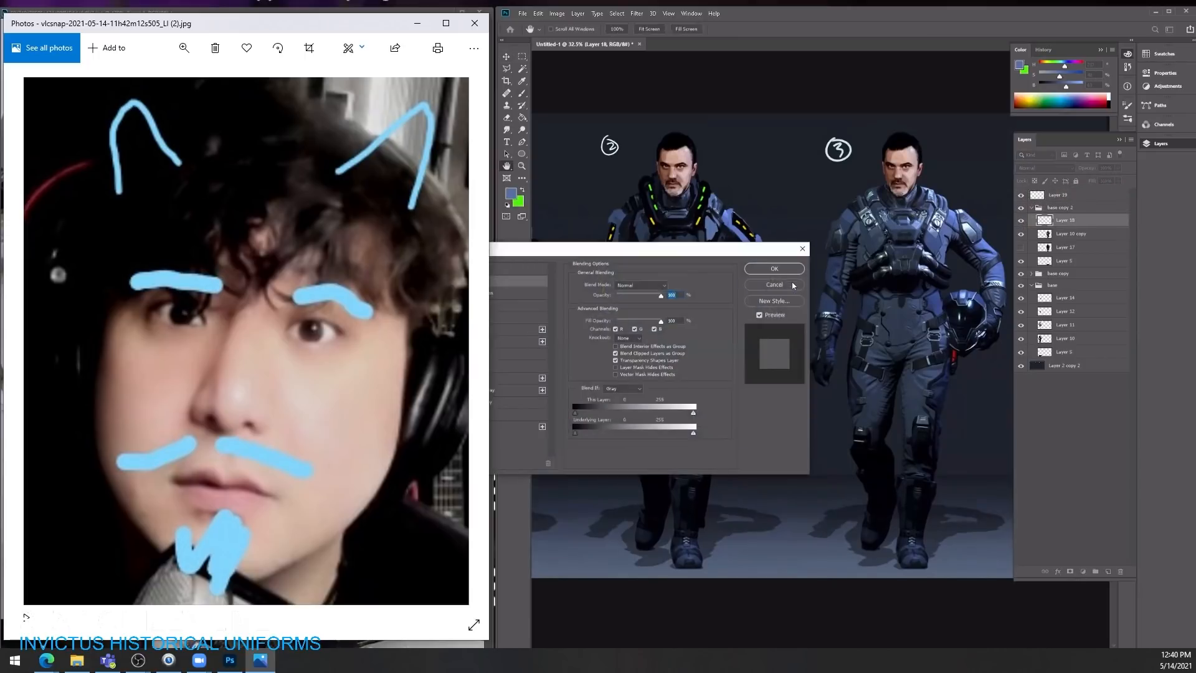
left_click(774, 284)
Step: View all the numbered characters together and switch to the other open document
key("z")
mouse_move(920, 257)
left_mouse_down()
mouse_move(889, 266)
mouse_move(915, 265)
left_mouse_up()
key("b")
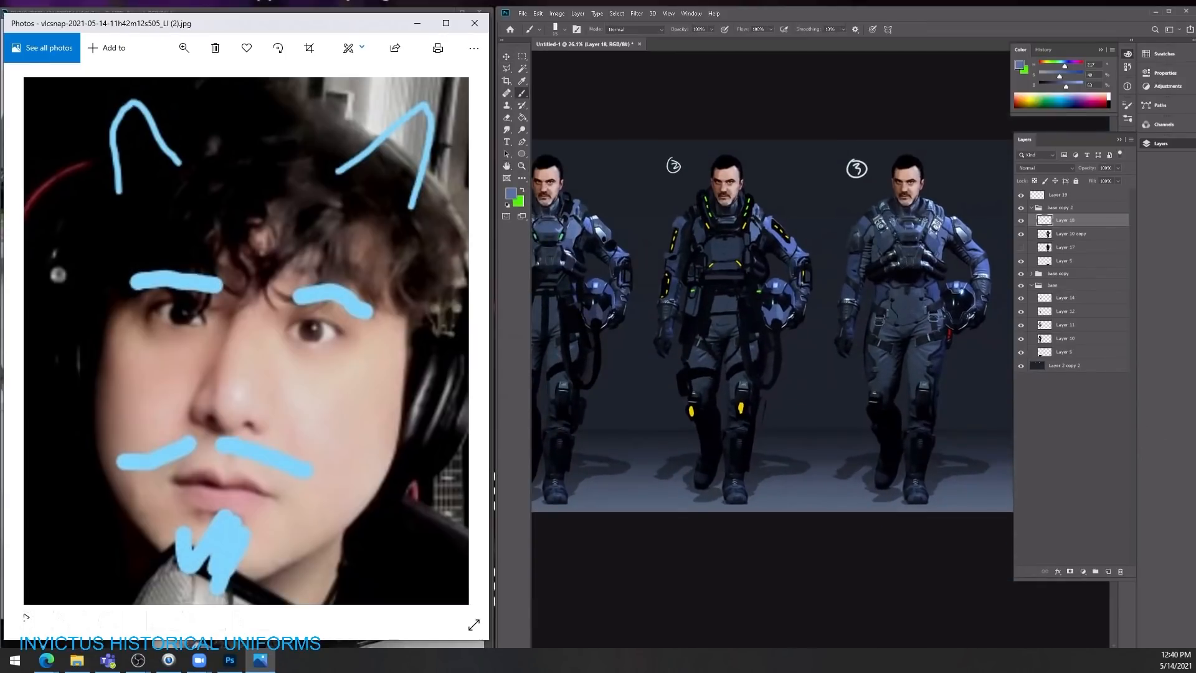
key("ctrl+Tab")
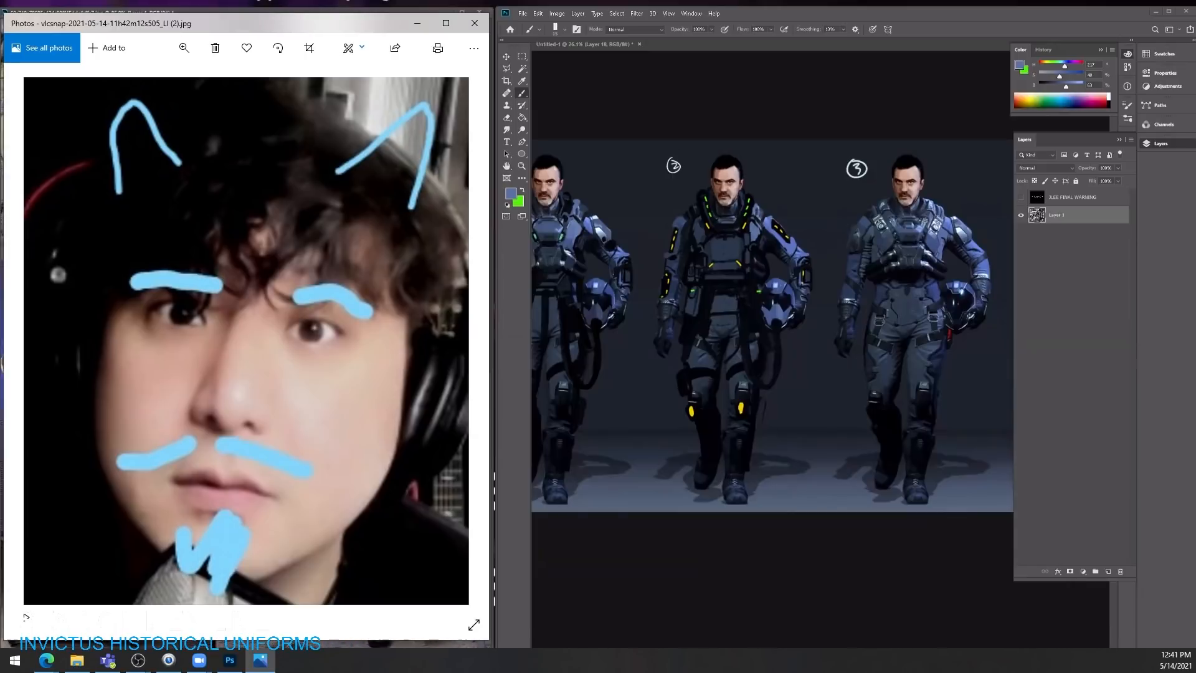
Step: On Layer 10 copy, paint sampled suit blues over the harness and gear on both sides of the third character's torso
left_click(946, 244)
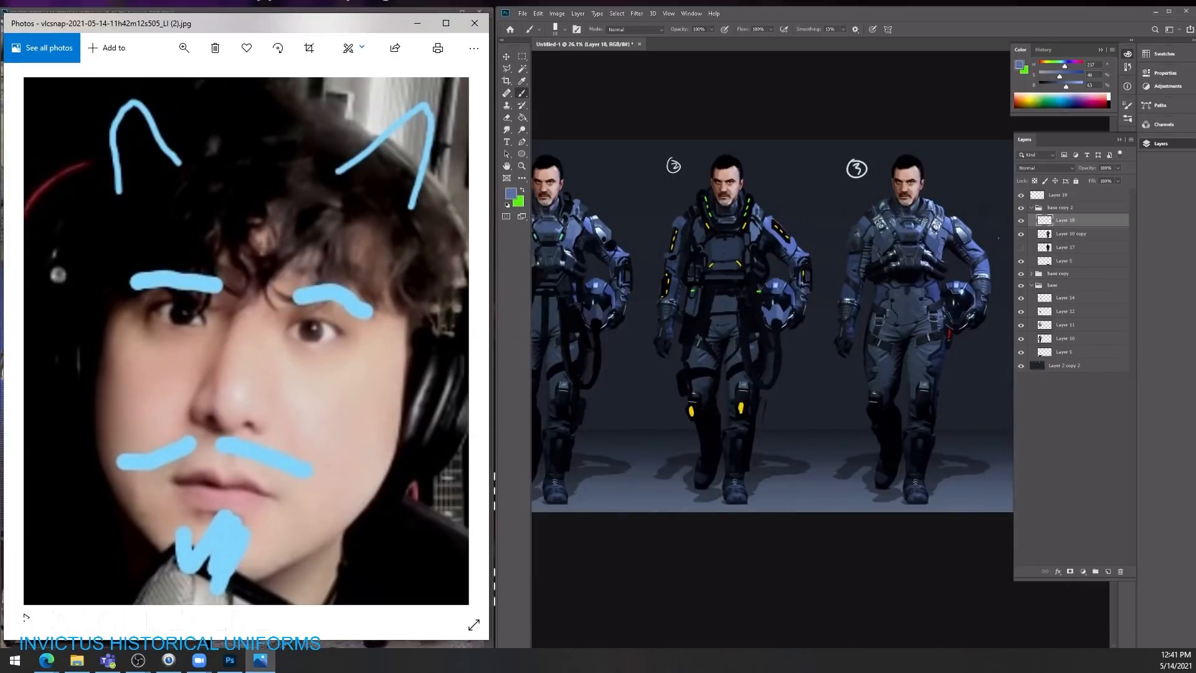
left_click(1043, 234)
key("e")
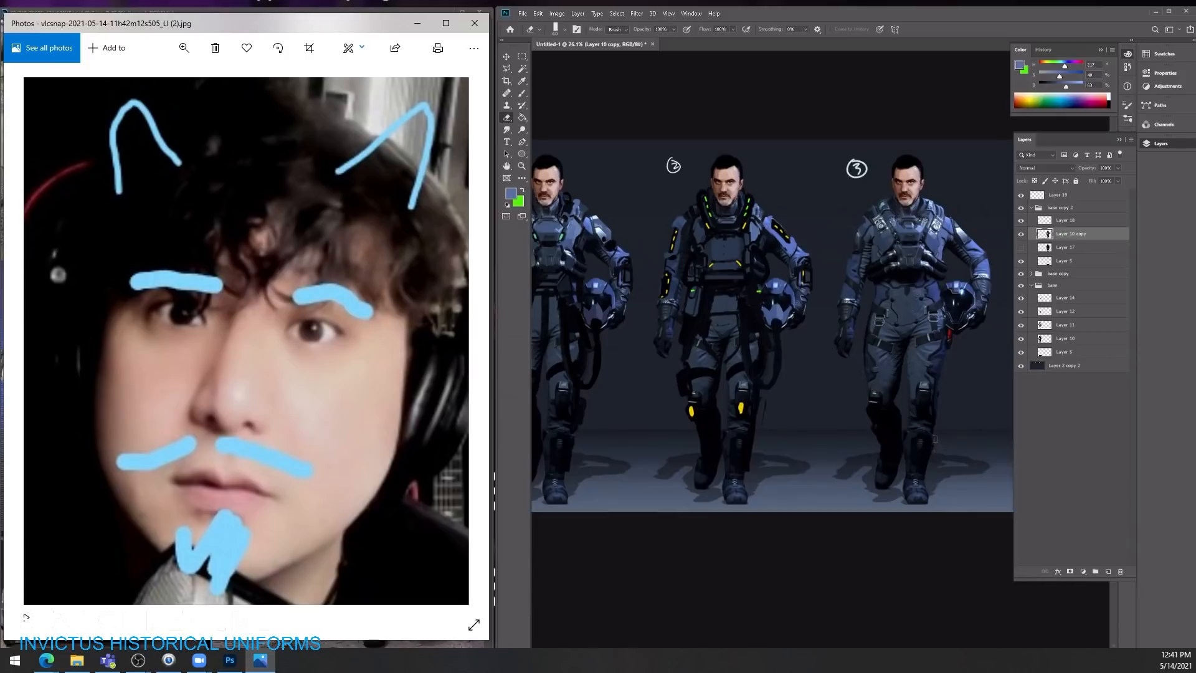
key("b")
key("e")
key("b")
left_click(931, 264, "alt")
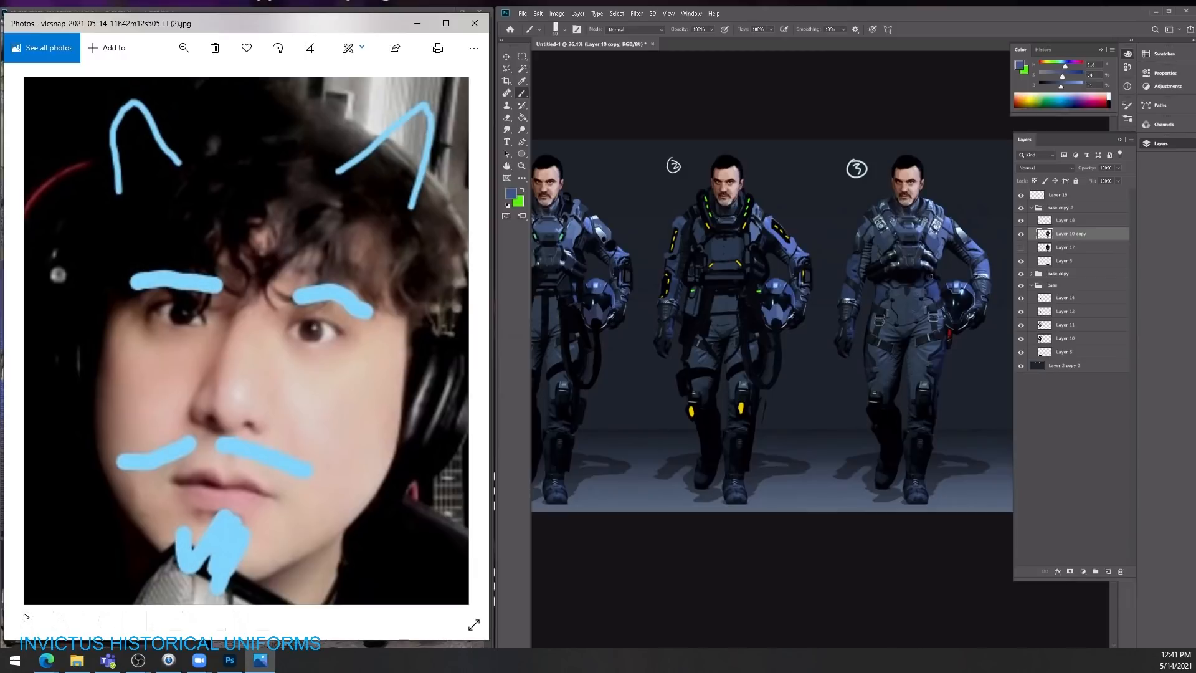
left_click(931, 317, "alt")
left_click_drag(928, 251, 930, 297)
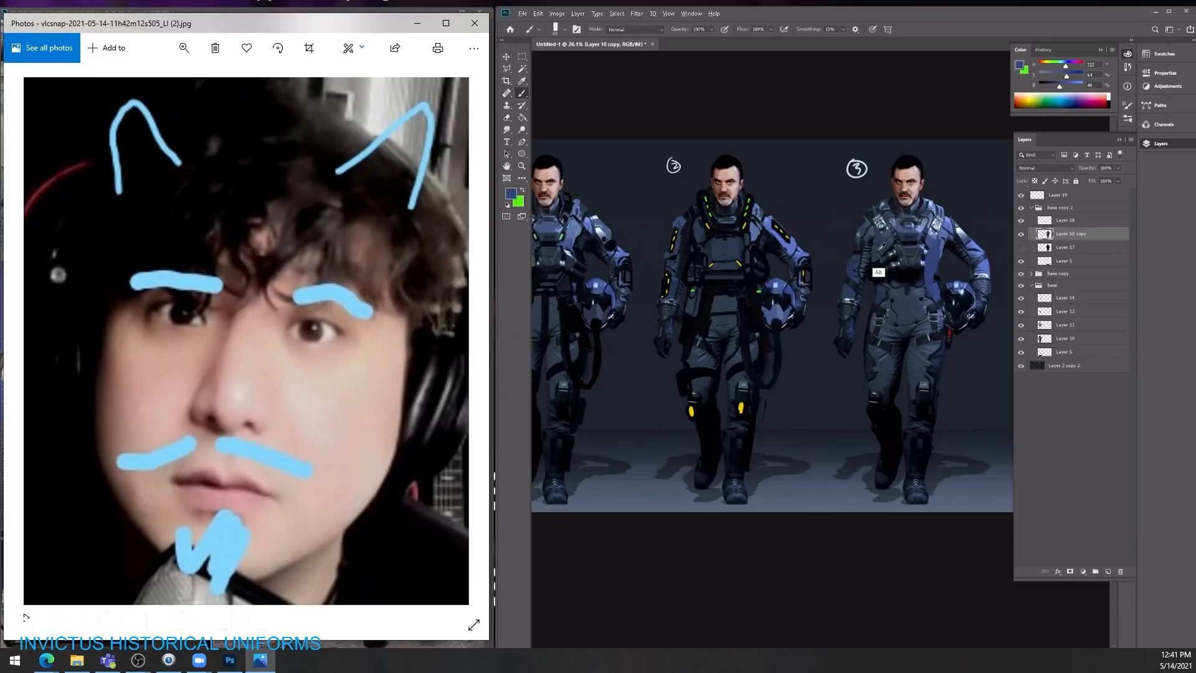
left_click(879, 318, "alt")
left_click_drag(886, 259, 885, 300)
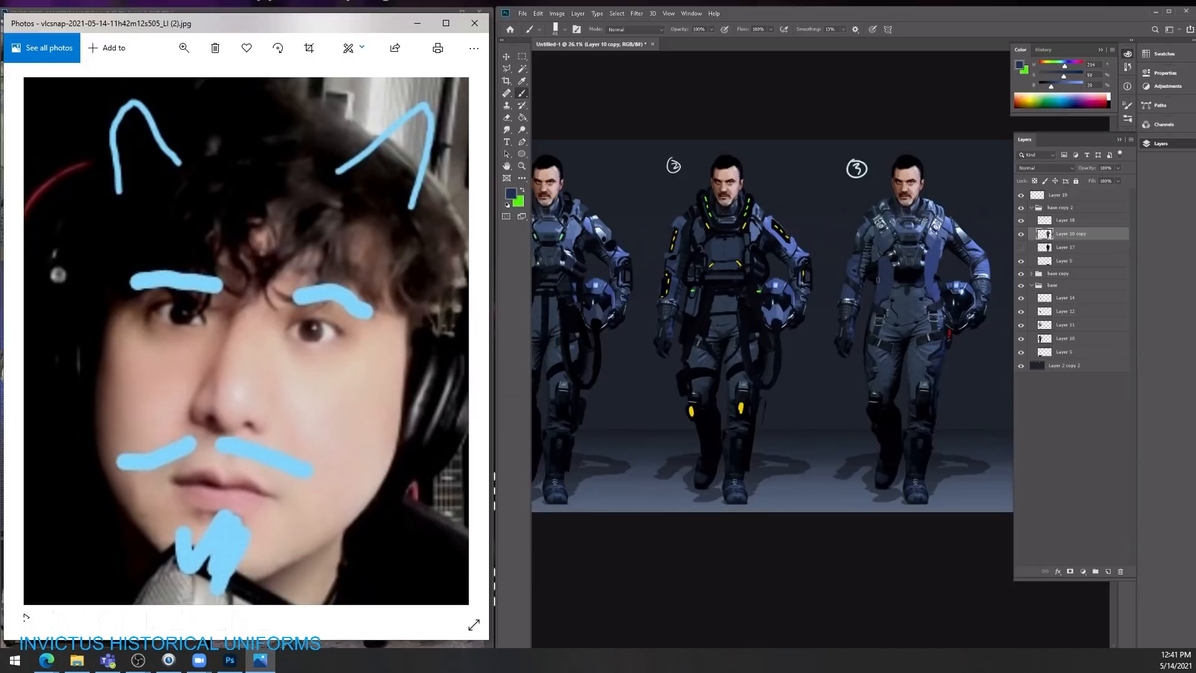
Step: Cover the harness straps on both of the third character's shoulders with sampled suit colours
left_click(866, 260, "alt")
left_click(945, 245, "alt")
left_click_drag(939, 215, 935, 224)
left_click(886, 243, "alt")
left_click_drag(876, 216, 882, 221)
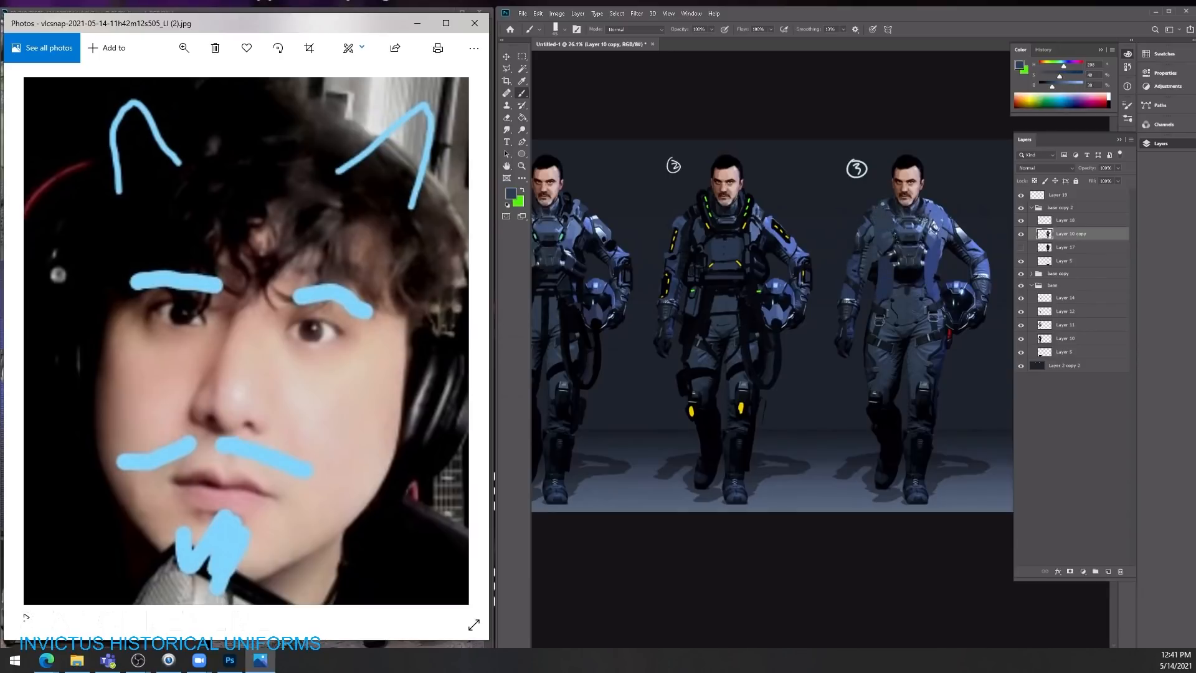
Step: Paint plain blue suit fabric over the third character's upper chest and central chest rig
left_click(941, 240, "alt")
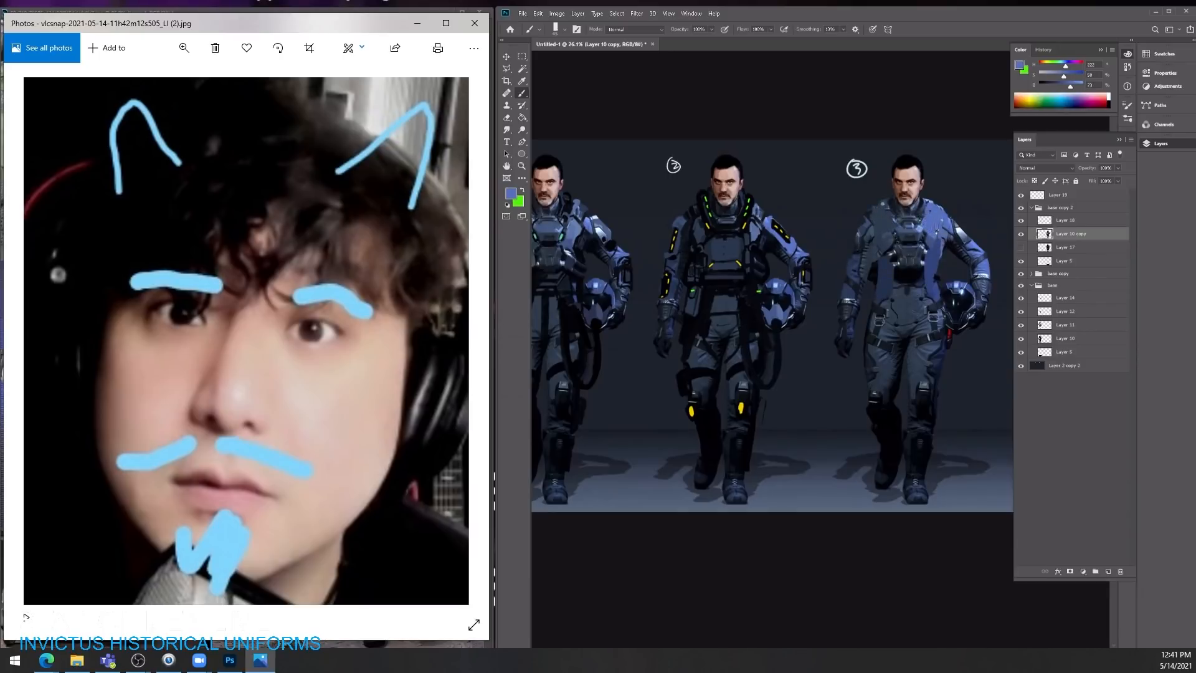
left_click(895, 260, "alt")
left_click_drag(947, 217, 939, 254)
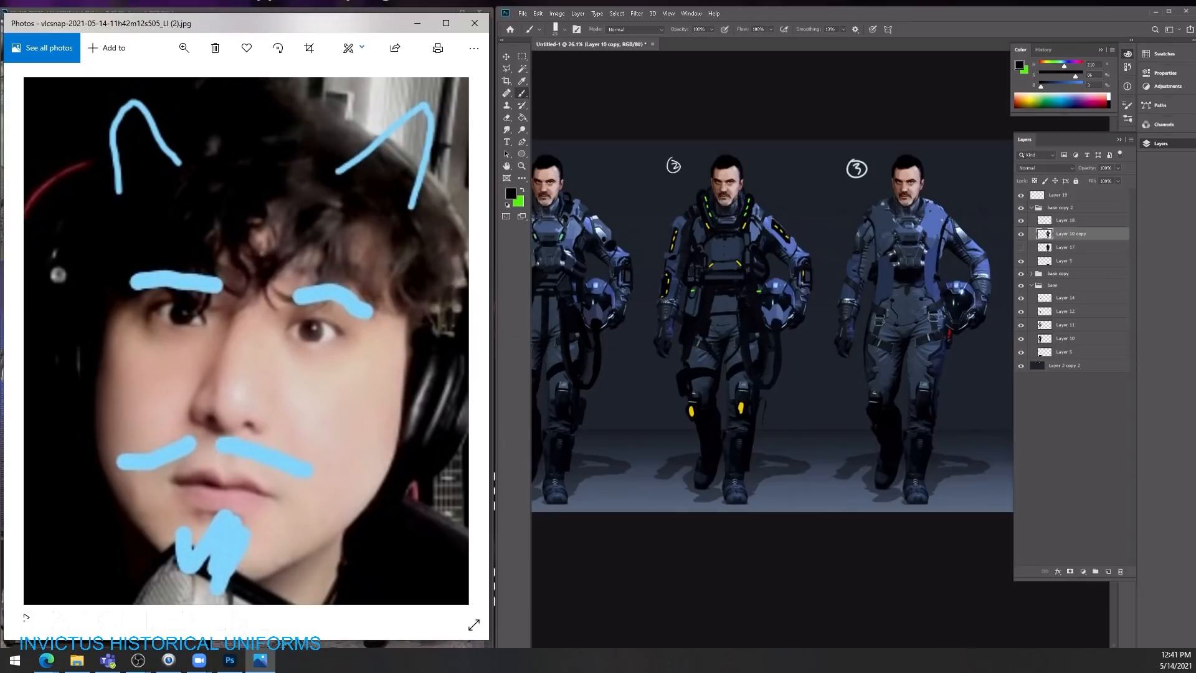
left_click(883, 259, "alt")
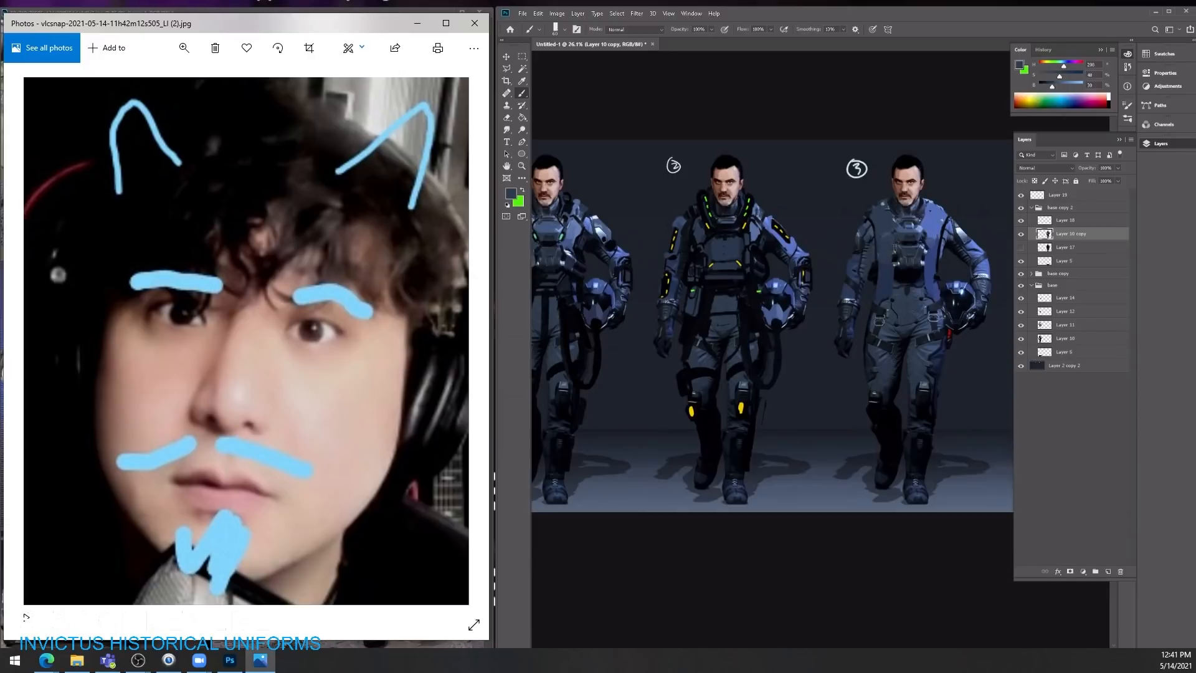
mouse_move(899, 240)
left_mouse_down()
mouse_move(909, 265)
mouse_move(898, 275)
mouse_move(920, 283)
left_mouse_up()
left_click(918, 318, "alt")
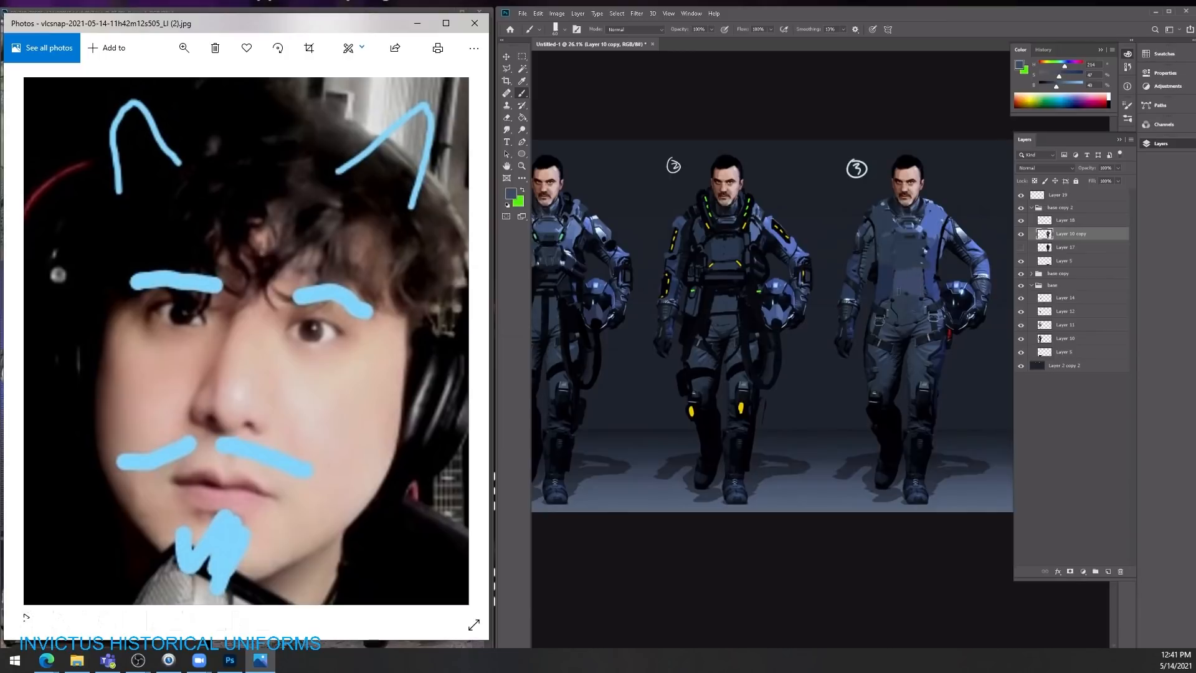
Step: Add a layer above the lowest layer of the base copy 2 group and paint a black cape flaring out behind the third character
left_click(1077, 261)
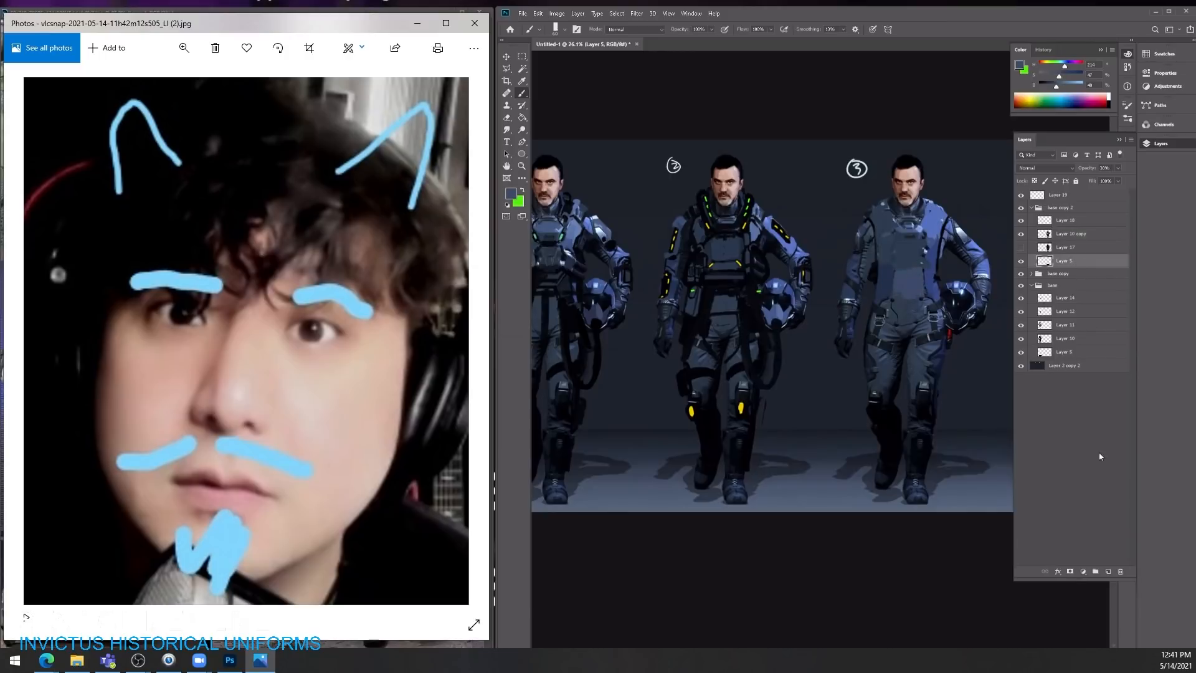
left_click(1107, 572)
left_click(872, 269, "alt")
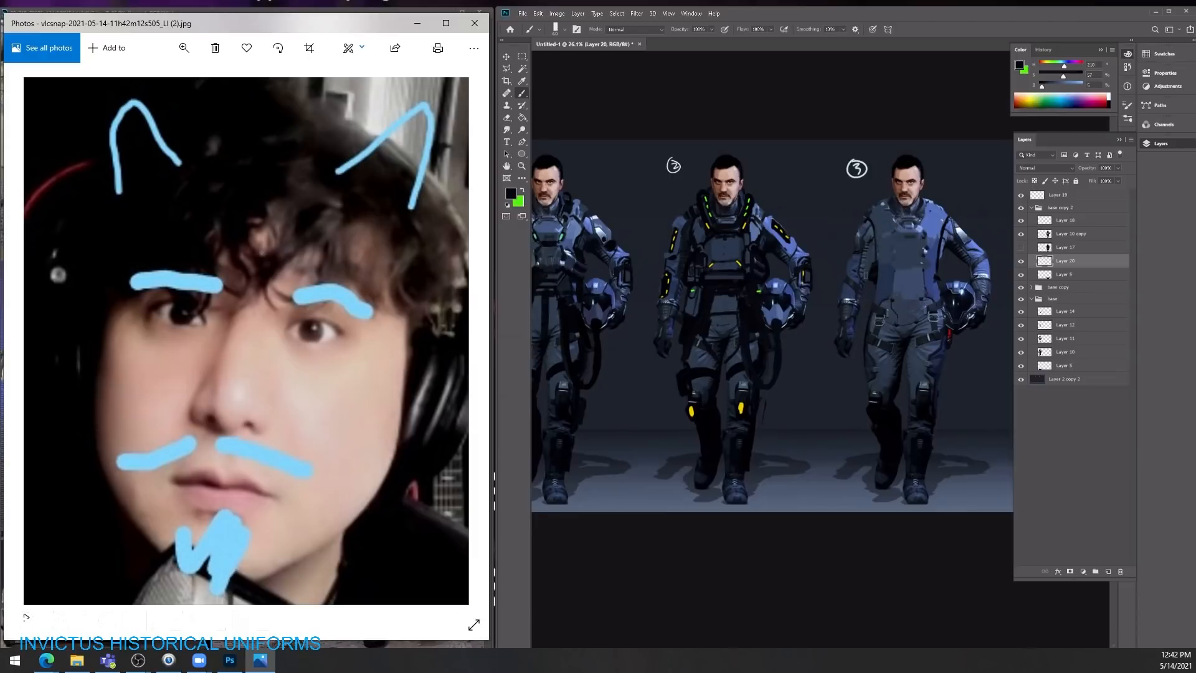
mouse_move(838, 345)
left_mouse_down()
mouse_move(789, 410)
mouse_move(872, 419)
left_mouse_up()
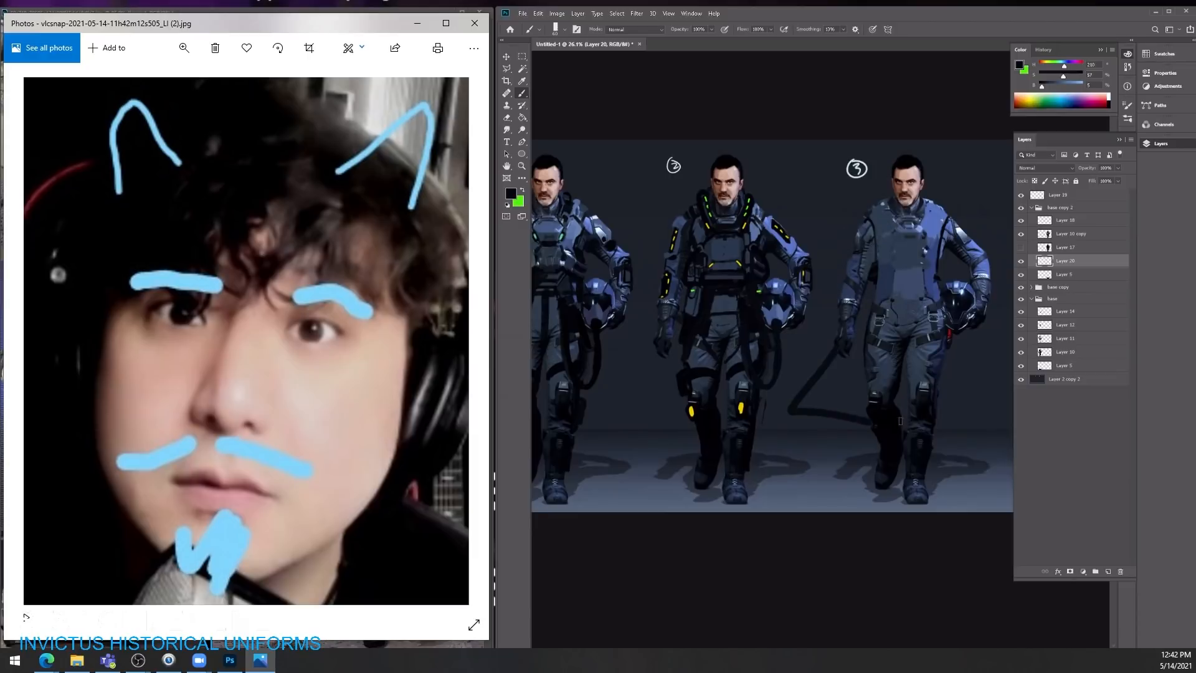
mouse_move(870, 292)
left_mouse_down()
mouse_move(842, 390)
mouse_move(803, 401)
mouse_move(816, 411)
mouse_move(862, 386)
mouse_move(872, 424)
mouse_move(800, 399)
left_mouse_up()
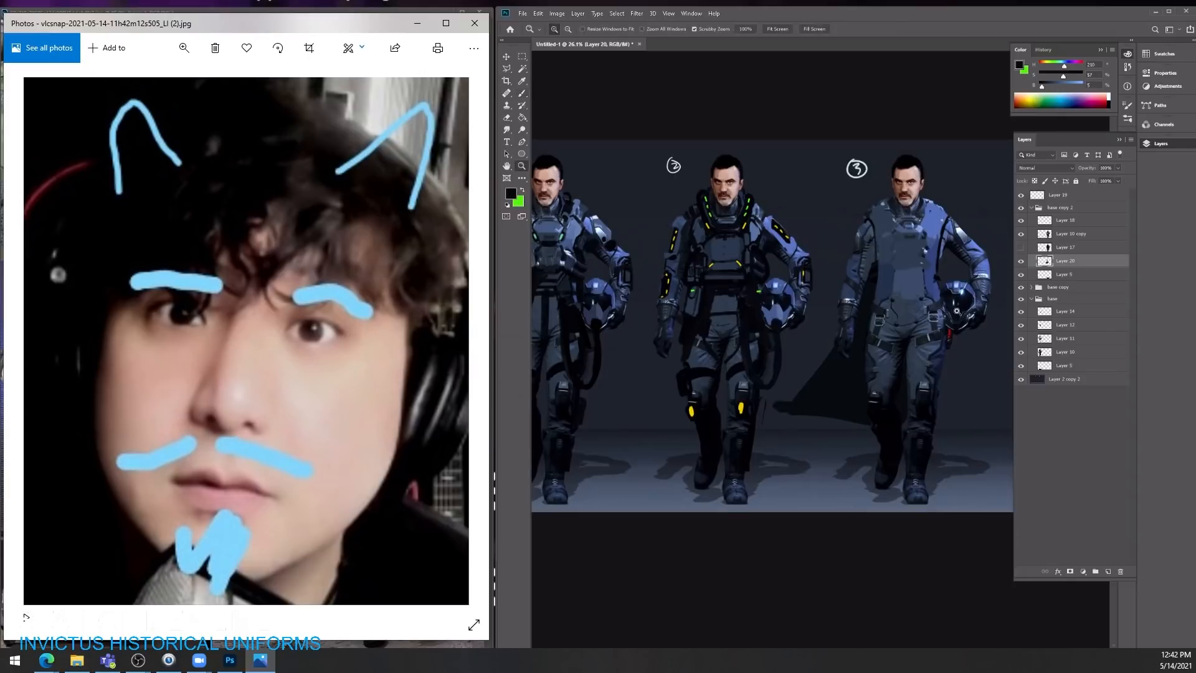
Step: Add a layer above Layer 18 and, on Layer 18, paint the black outline of a rounded pack on the third character's chest
left_click_drag(957, 311, 960, 311)
left_click(1073, 221)
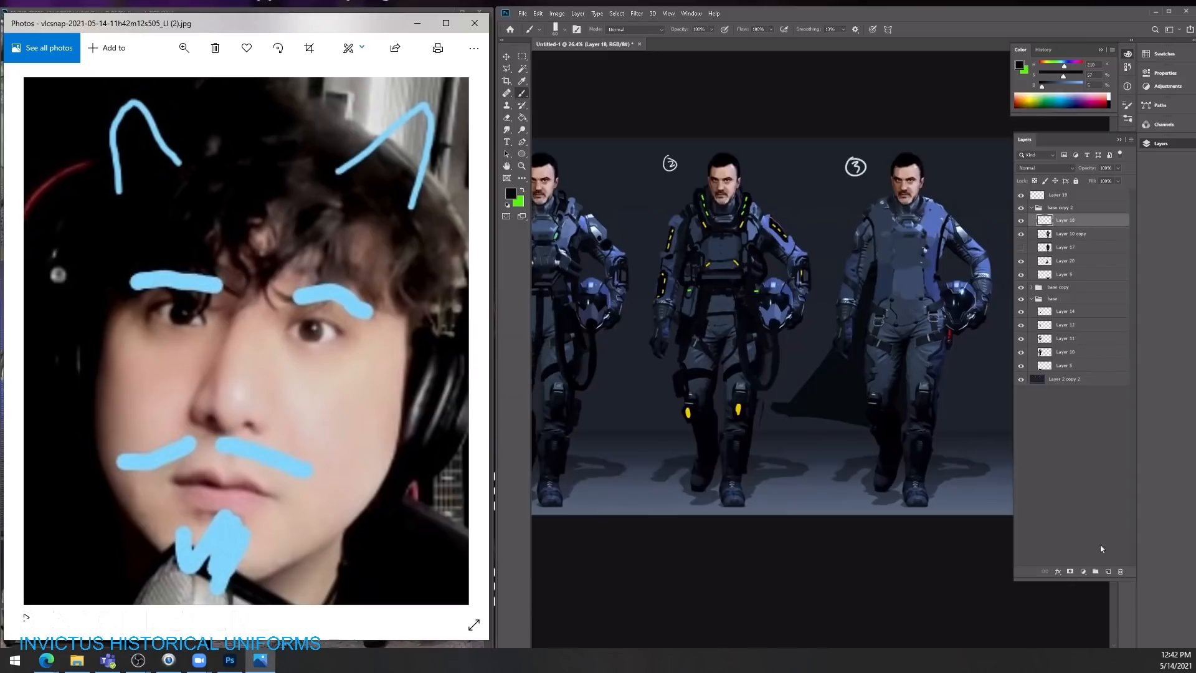
left_click(1107, 571)
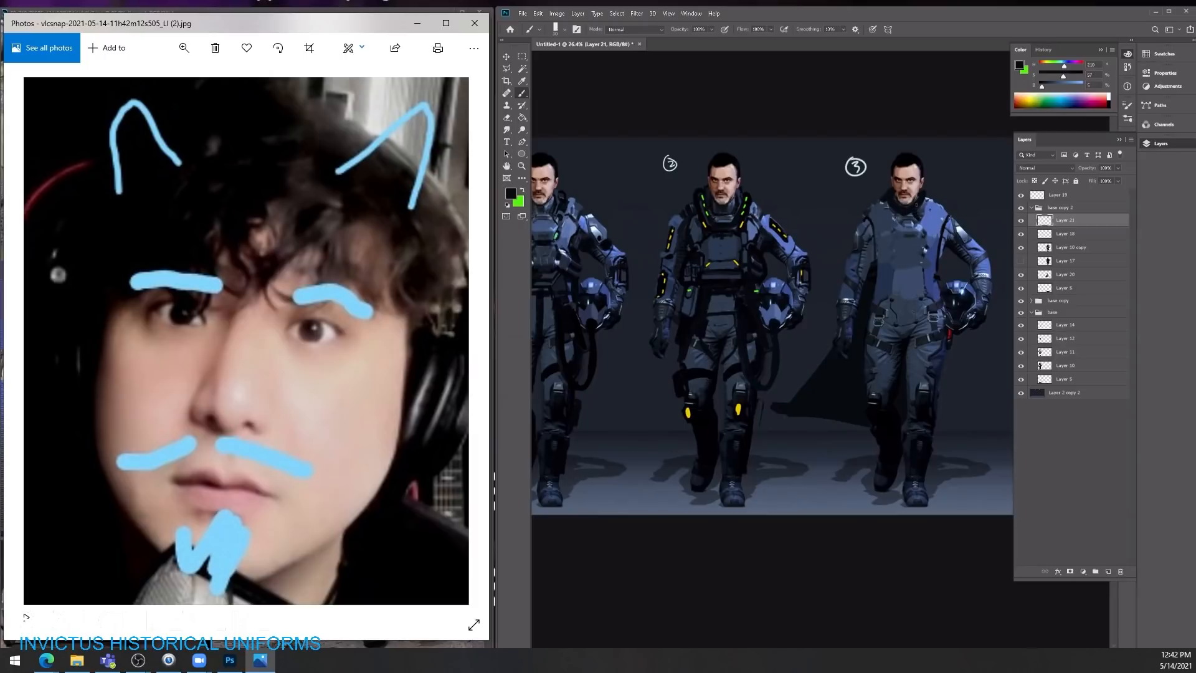
key("e")
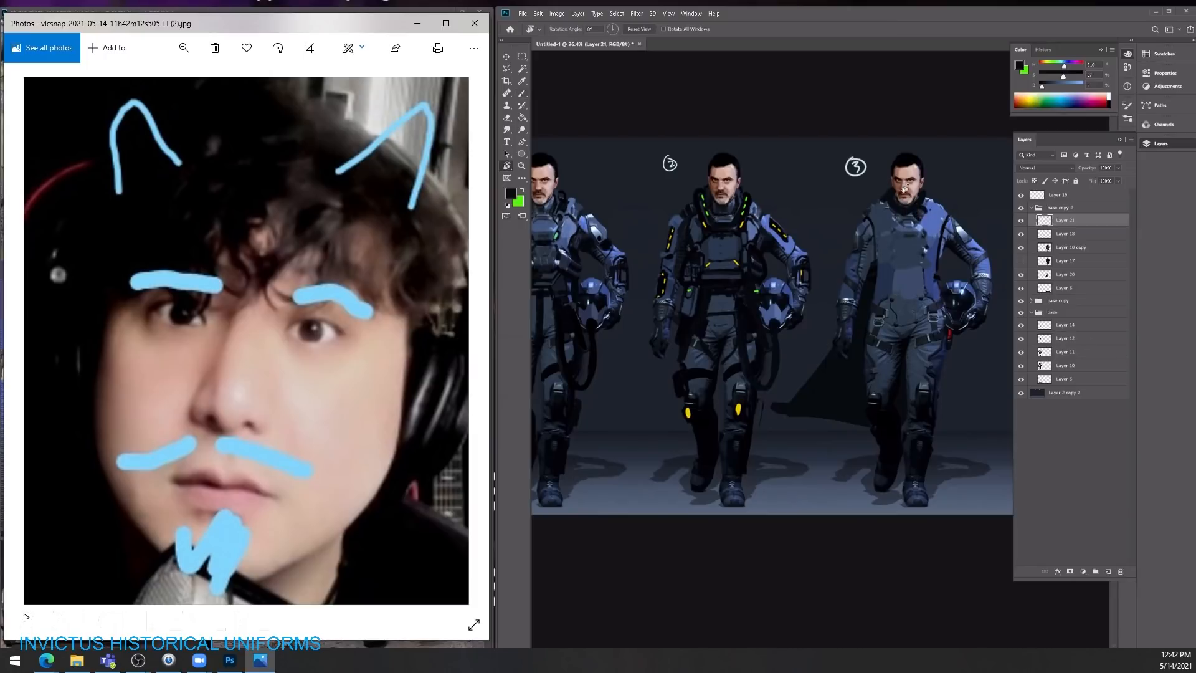
key("v")
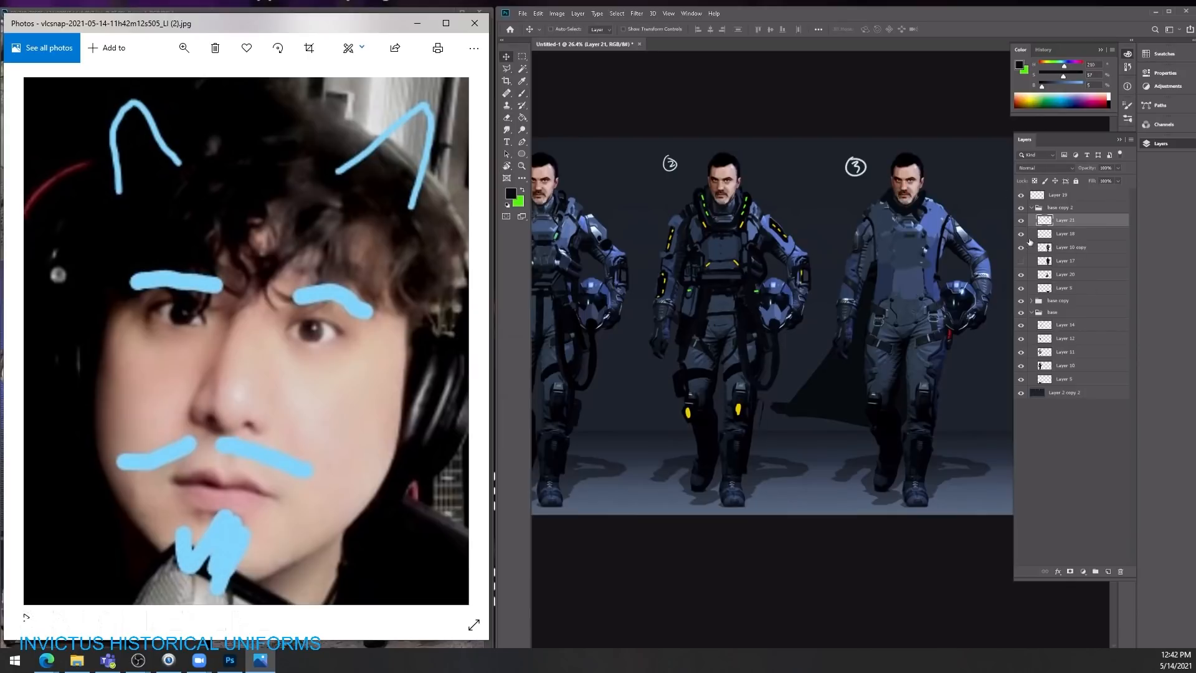
left_click(1057, 236)
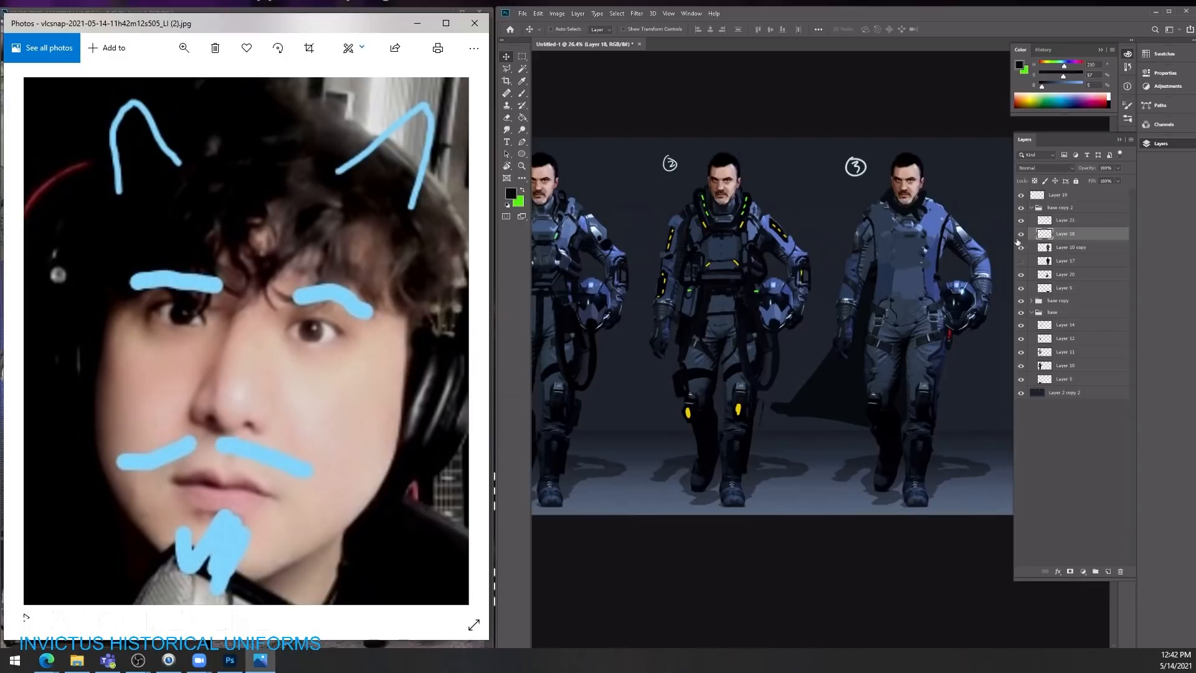
key("b")
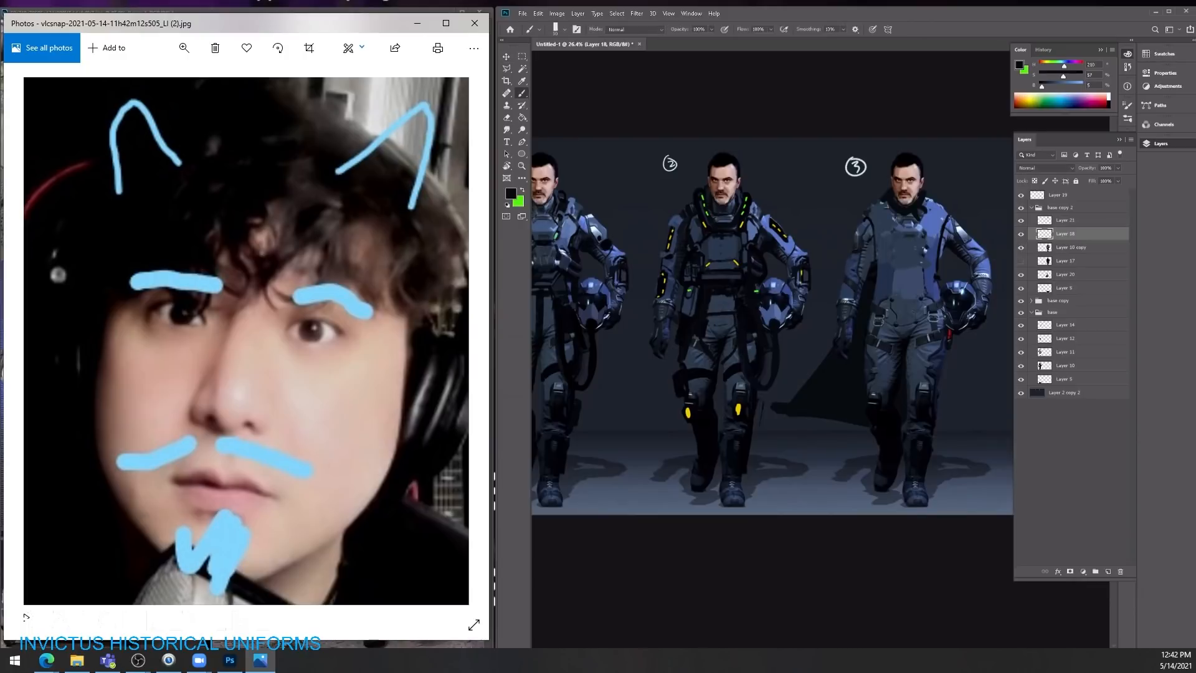
mouse_move(894, 273)
left_mouse_down()
mouse_move(921, 276)
mouse_move(924, 243)
left_mouse_up()
Step: Narrow the photo viewer window and reposition it so the lower part of the astronaut suit reference is uncovered
key("ctrl+Tab")
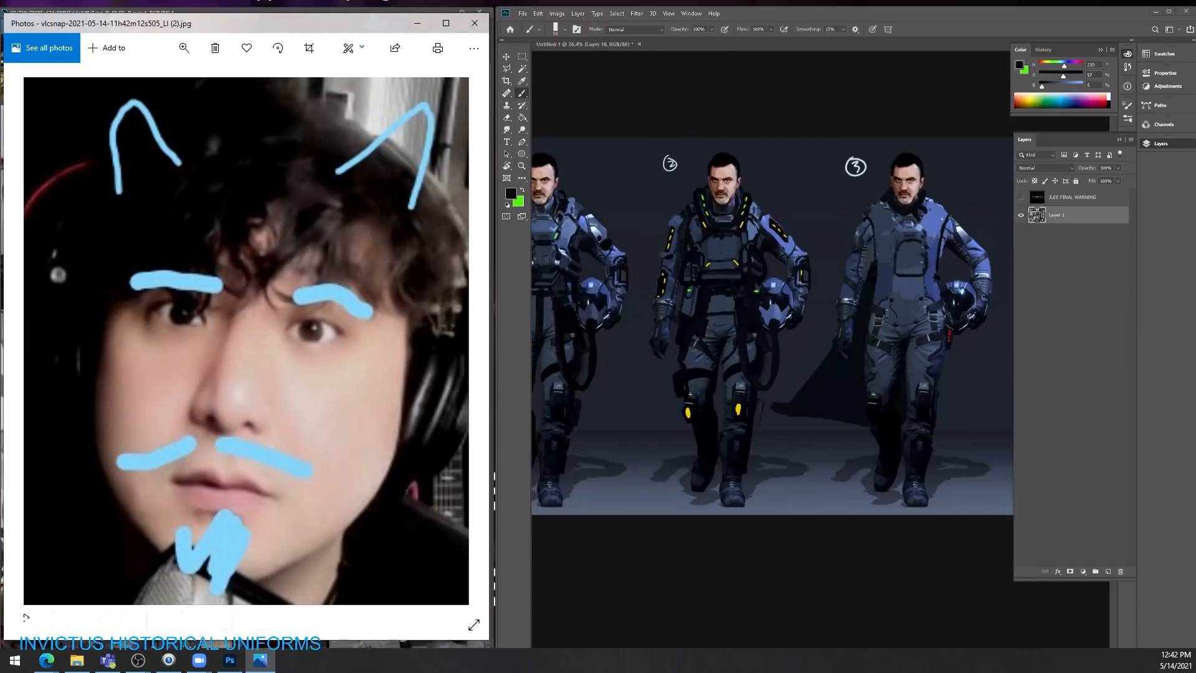
key("z")
left_click_drag(364, 23, 354, 353)
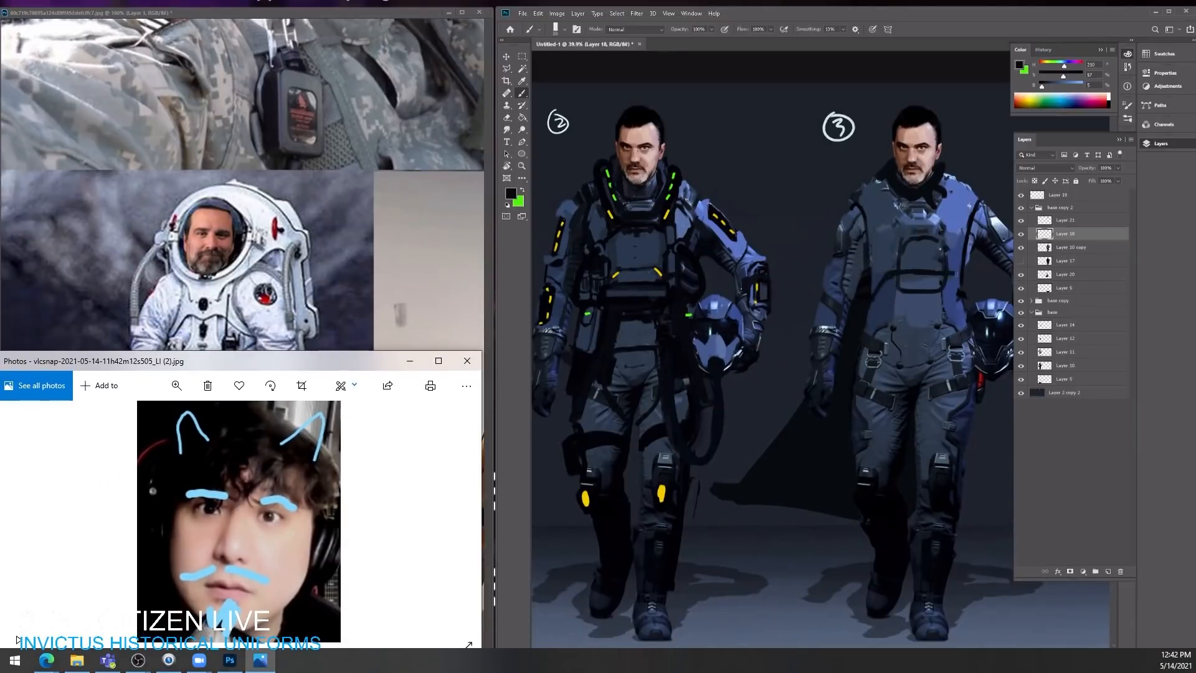
left_click_drag(481, 516, 217, 519)
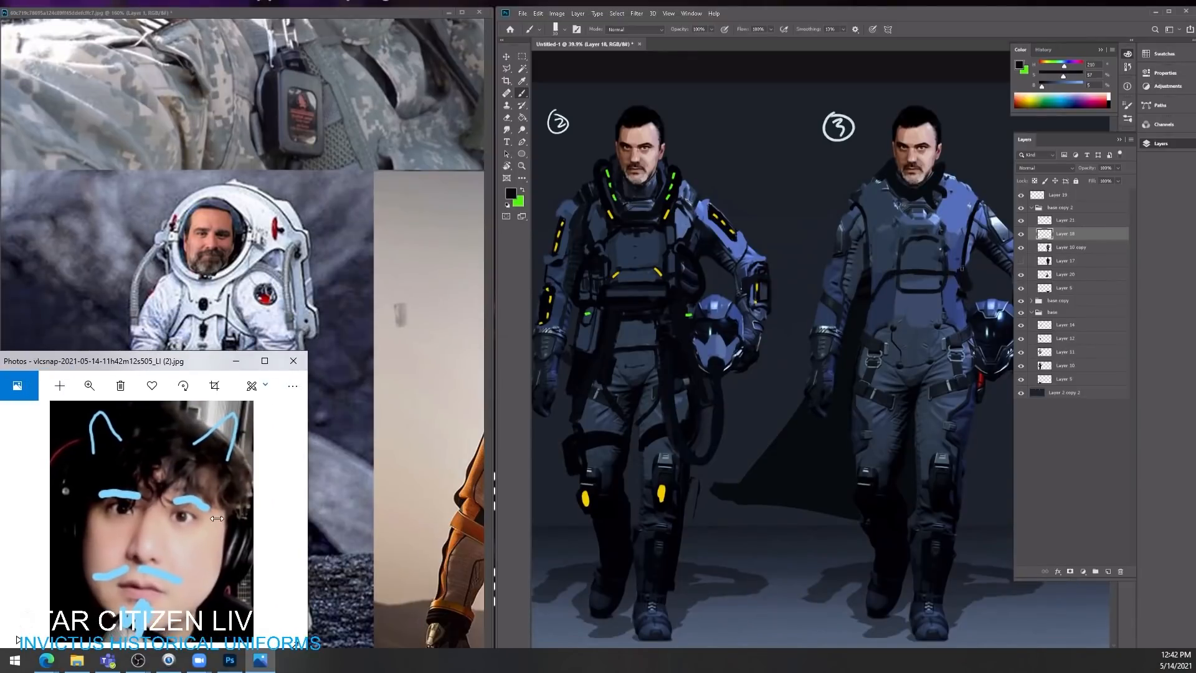
left_click_drag(151, 361, 206, 85)
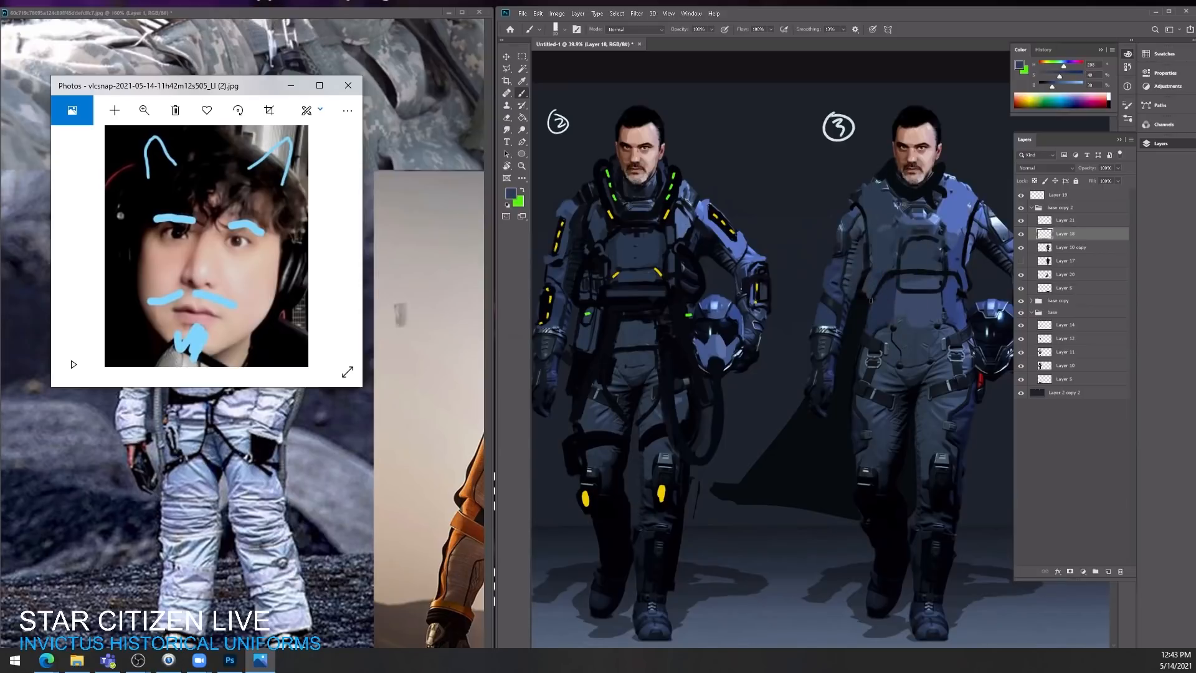
Step: Paint dark straps around the third character's chest and armholes, and cover the shoulder armour with sampled suit blue
left_click(863, 305, "alt")
mouse_move(901, 274)
left_mouse_down()
mouse_move(962, 279)
mouse_move(965, 325)
left_mouse_up()
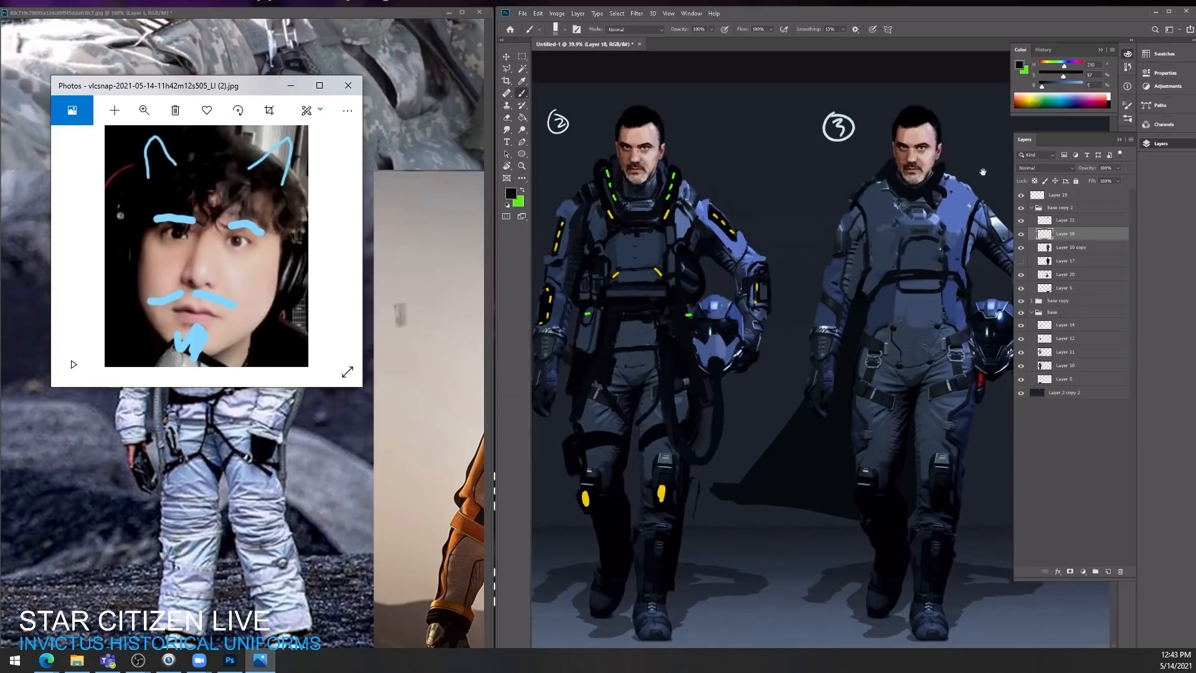
mouse_move(983, 172)
left_mouse_down()
mouse_move(882, 190)
mouse_move(911, 217)
mouse_move(874, 227)
mouse_move(902, 229)
left_mouse_up()
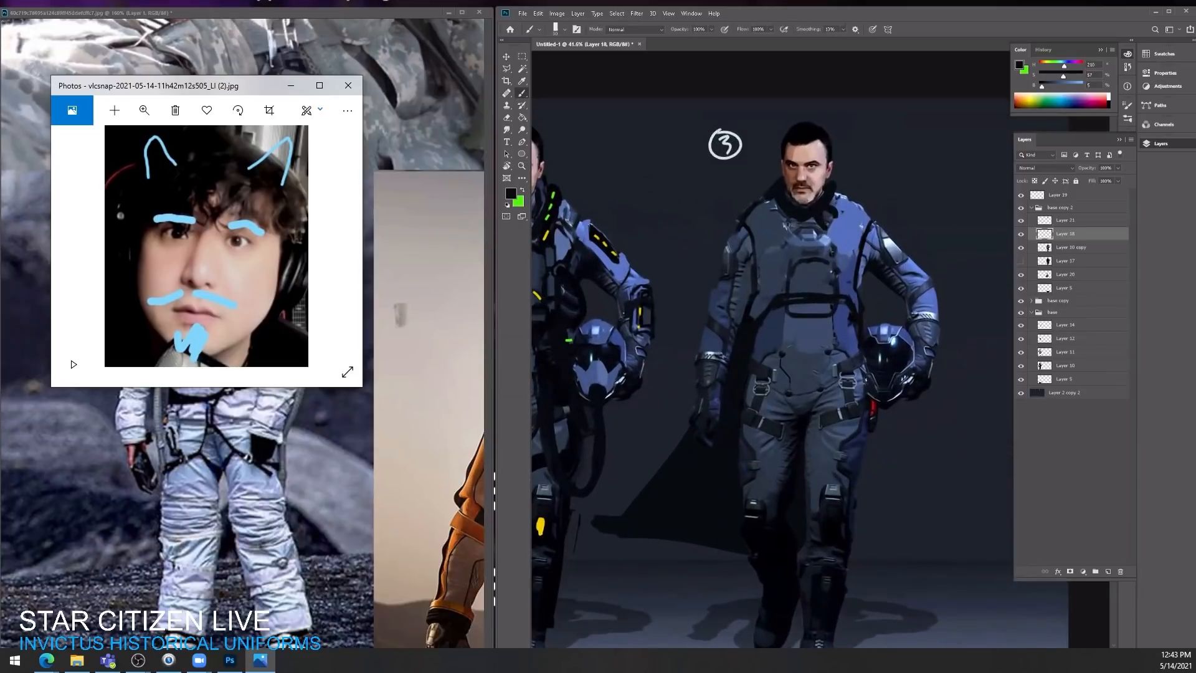
left_click(914, 290, "alt")
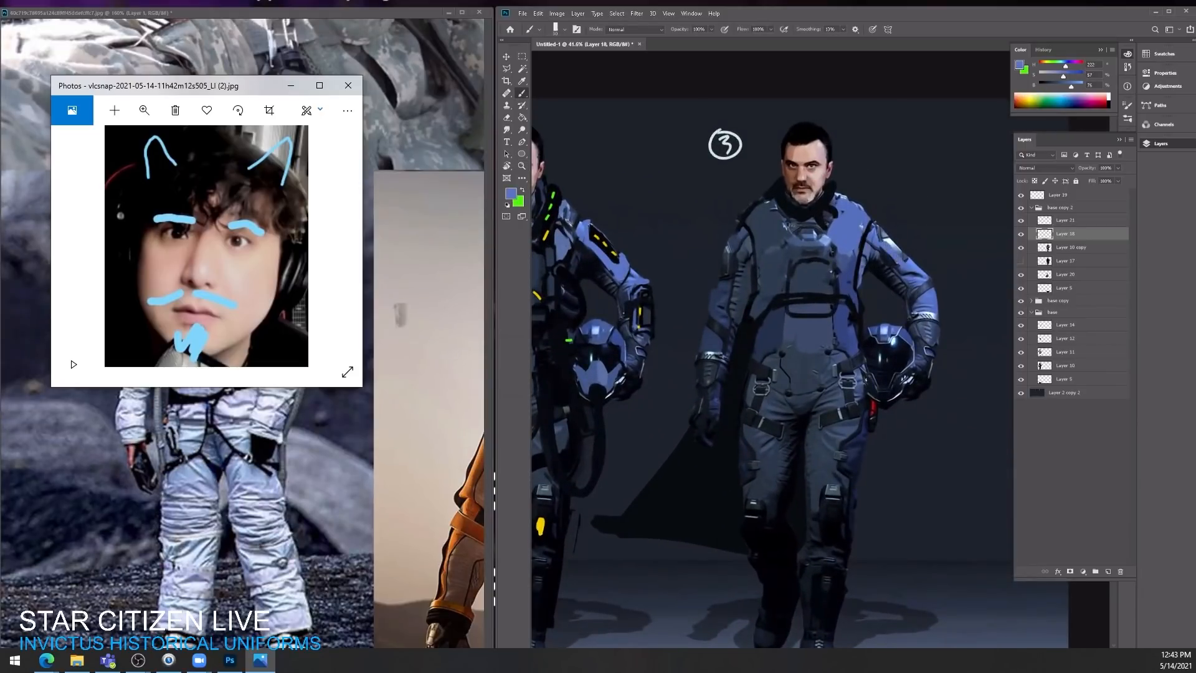
left_click_drag(877, 229, 907, 258)
left_click(734, 264, "alt")
key("ctrl+space")
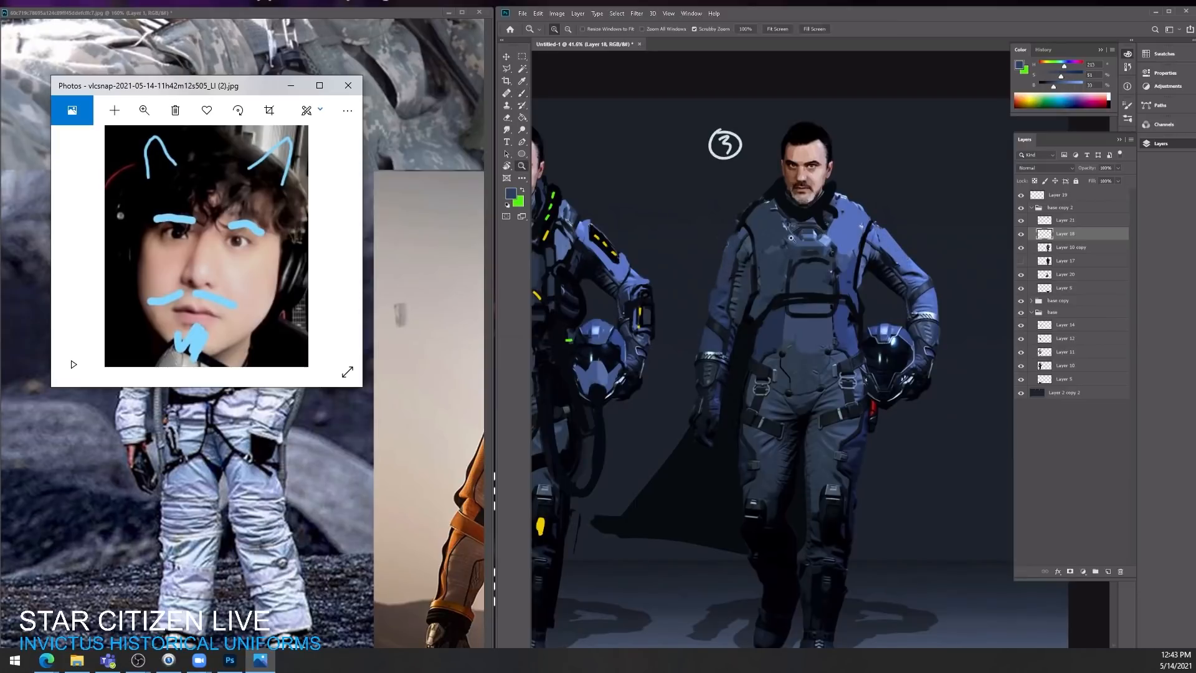
left_click_drag(763, 255, 700, 256)
key("v")
left_click(1099, 249)
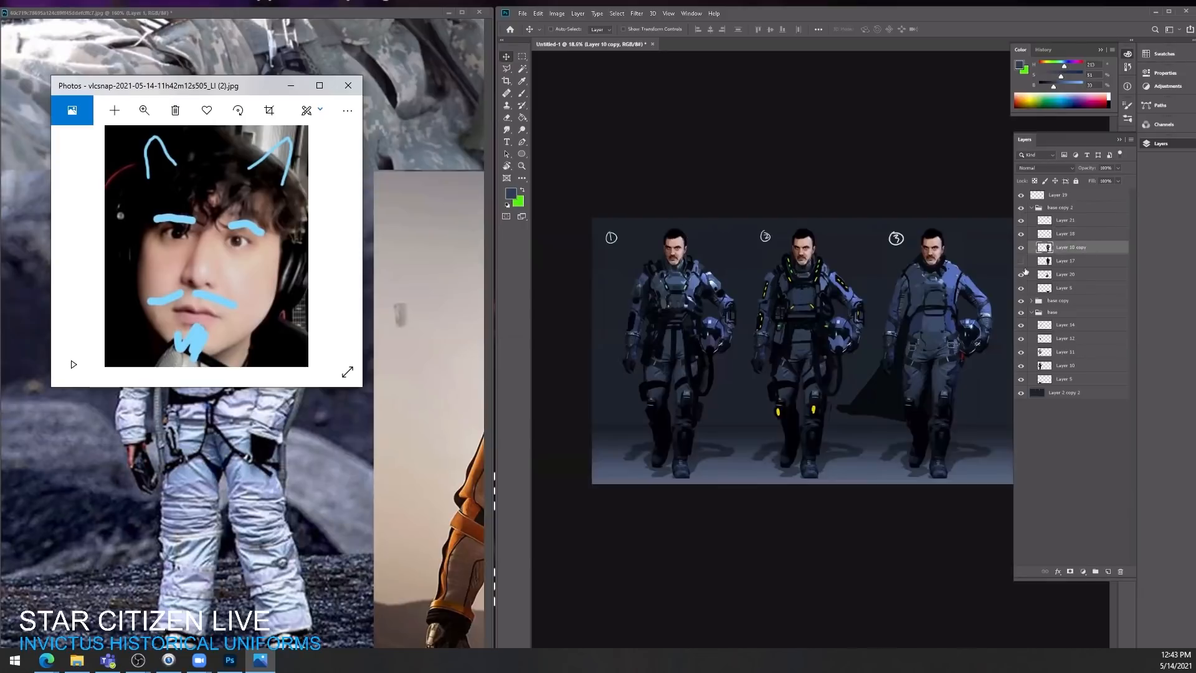
left_click_drag(965, 324, 892, 368)
key("ctrl+z")
key("ctrl+z")
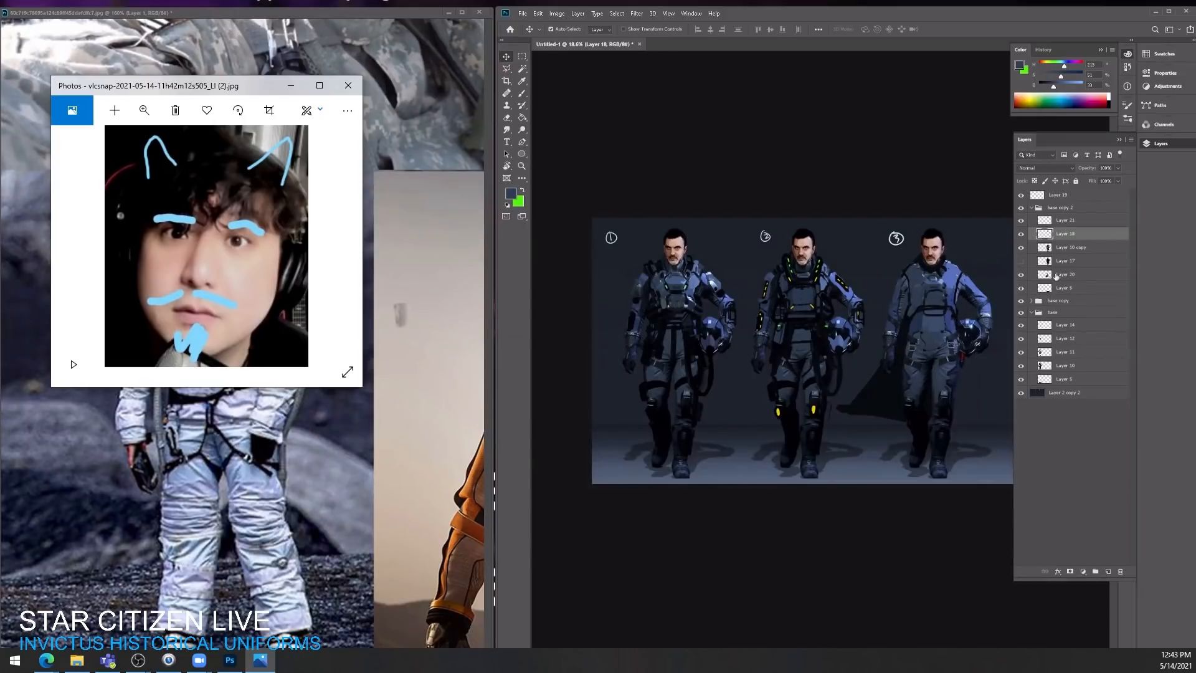
Step: Delete the hidden Layer 17 from the base copy 2 group
left_click(1053, 261)
left_click_drag(906, 365, 716, 364)
key("Delete")
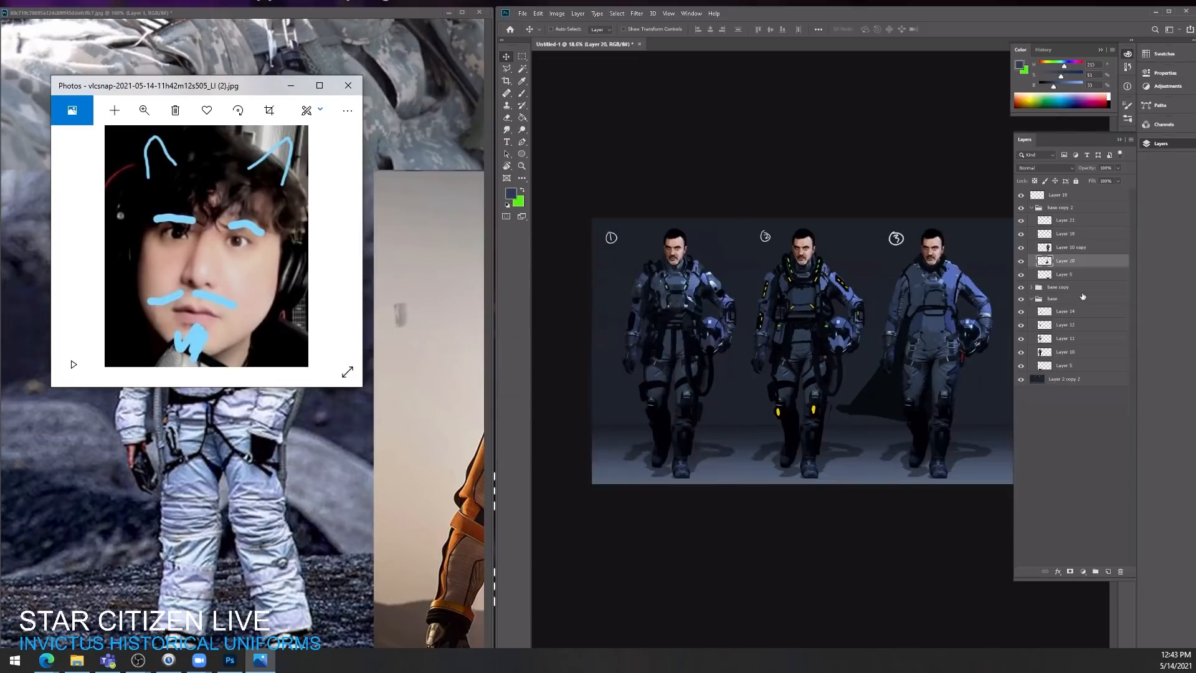
Step: Duplicate Layer 10 in the base group and move the copy to the far side of the third character
left_click(1074, 353)
key("ctrl+j")
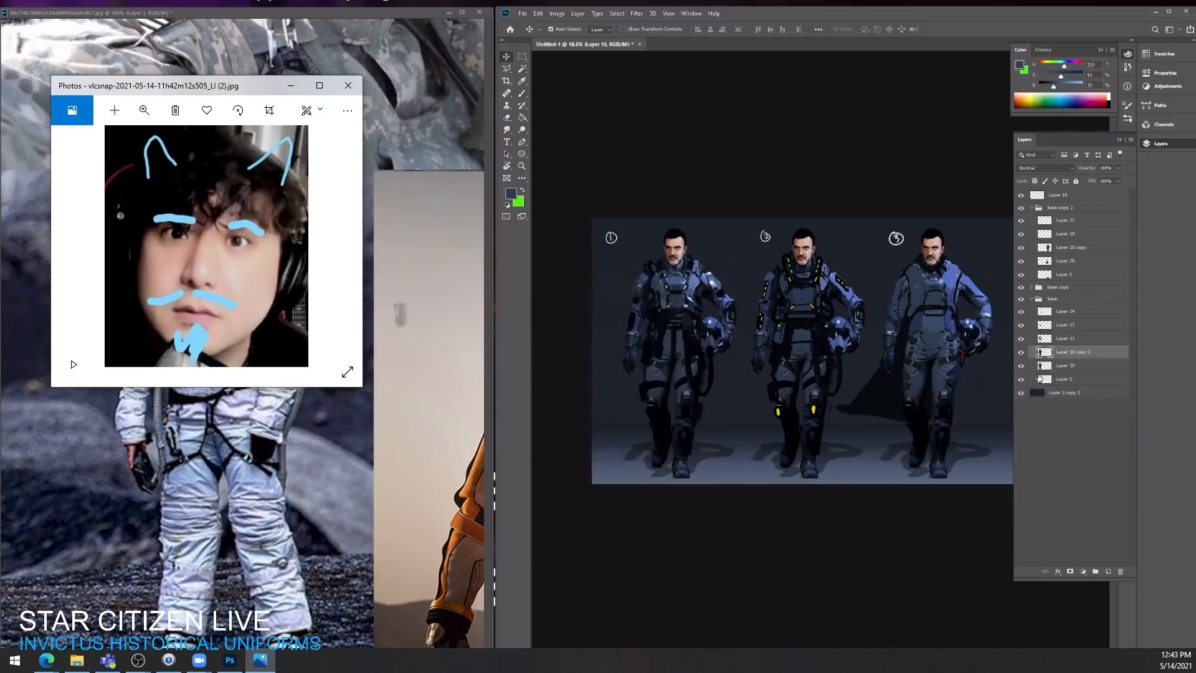
left_click_drag(742, 423, 984, 425)
key("z")
left_click_drag(919, 365, 940, 364)
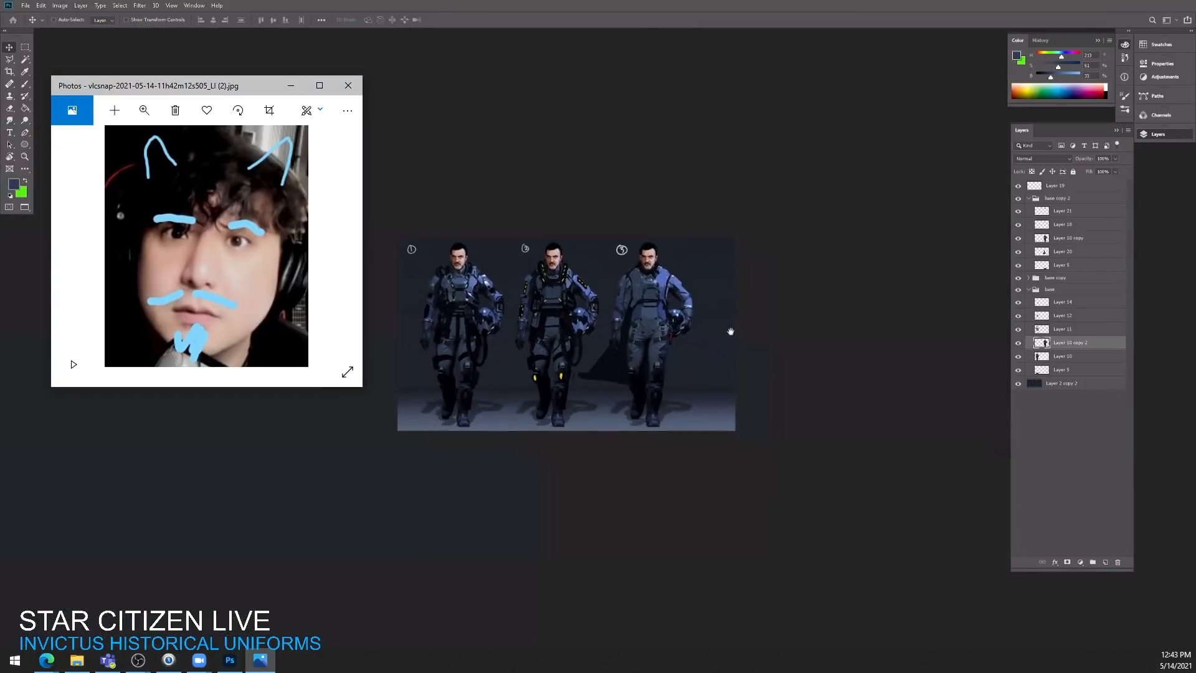
Step: Widen the canvas with Crop so the duplicated character fits beside the third one, and select the background Layer 2 copy 2
left_click(726, 335)
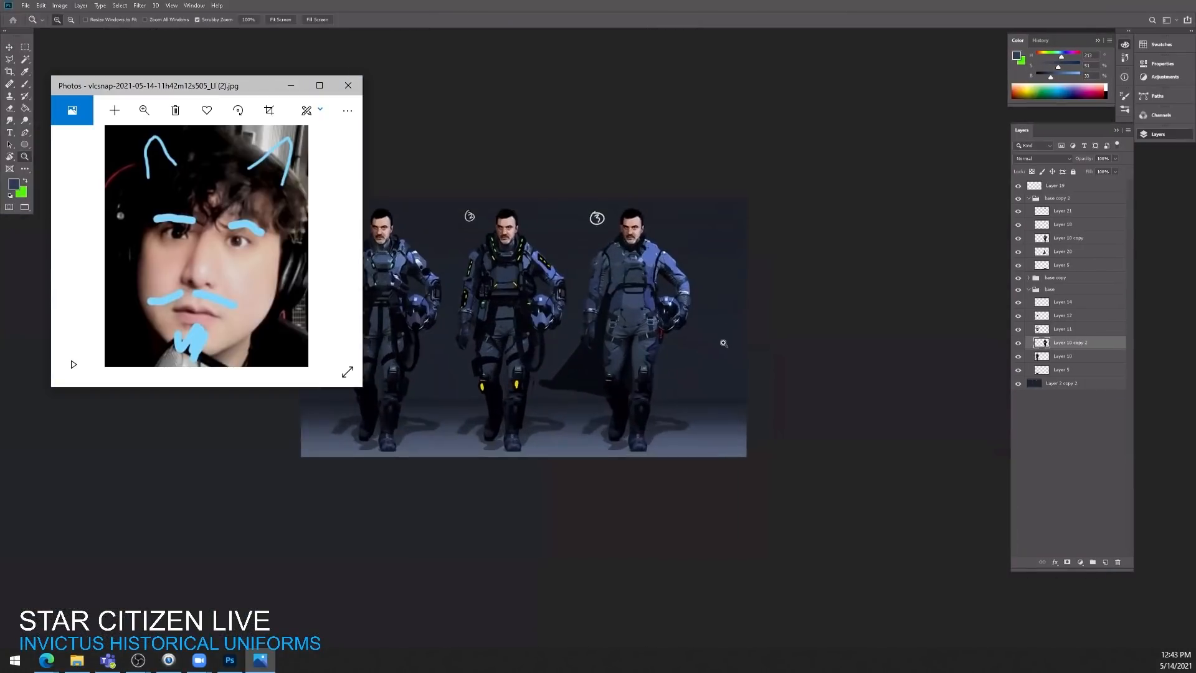
key("v")
left_click_drag(723, 343, 782, 325)
key("c")
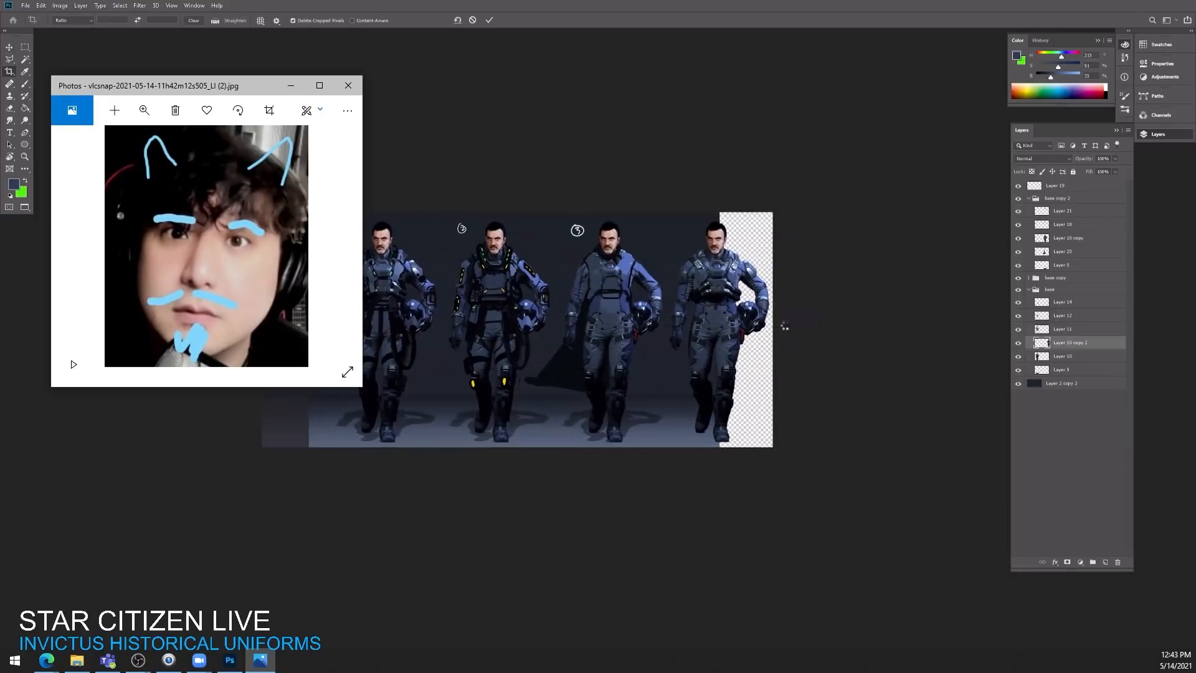
key("Return")
left_click(1071, 372)
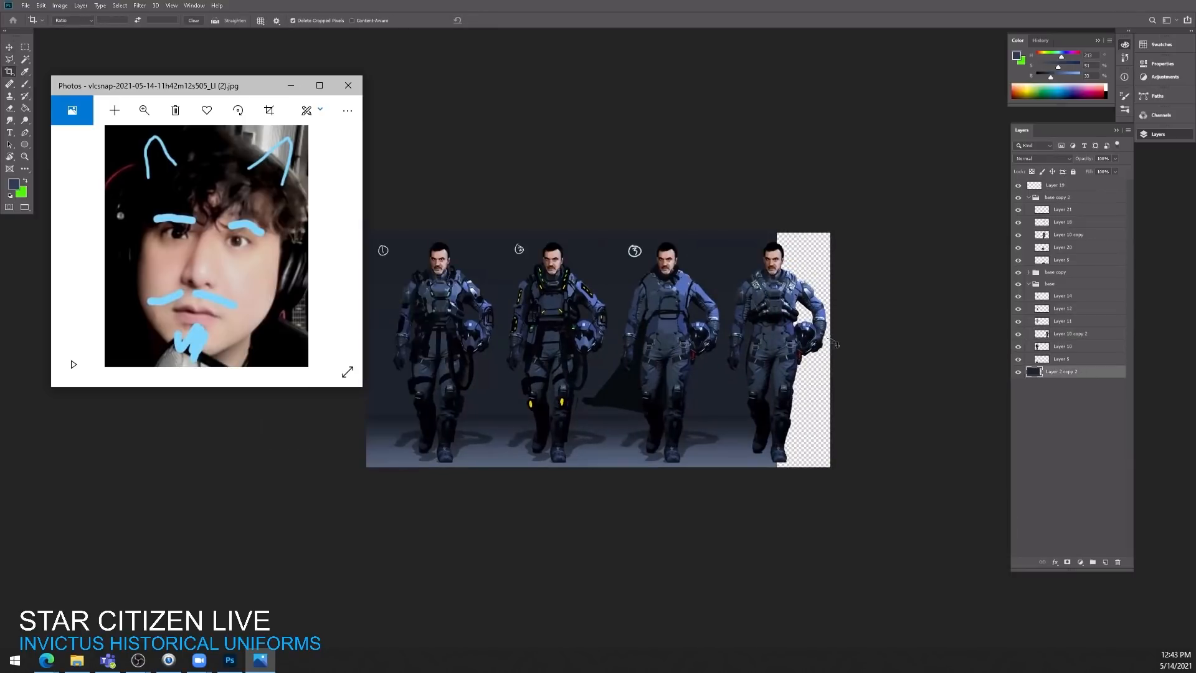
Step: Try to stretch the whole background layer sideways with Free Transform to cover the empty canvas
key("v")
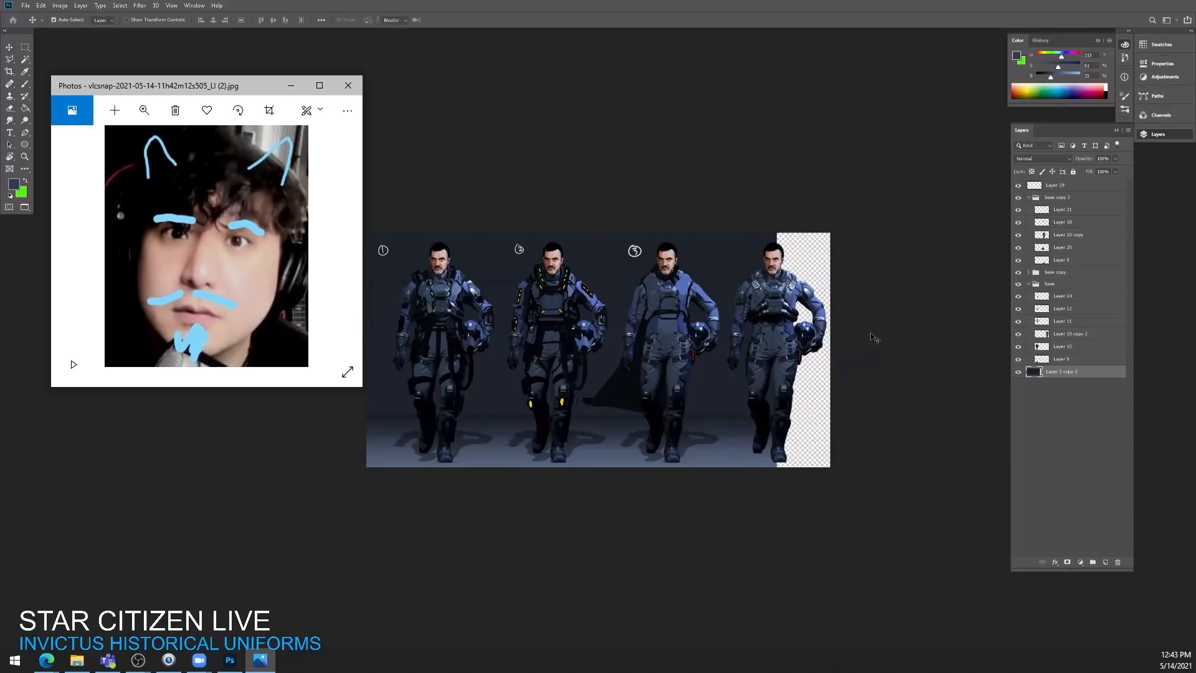
key("ctrl+t")
left_click_drag(776, 350, 853, 350)
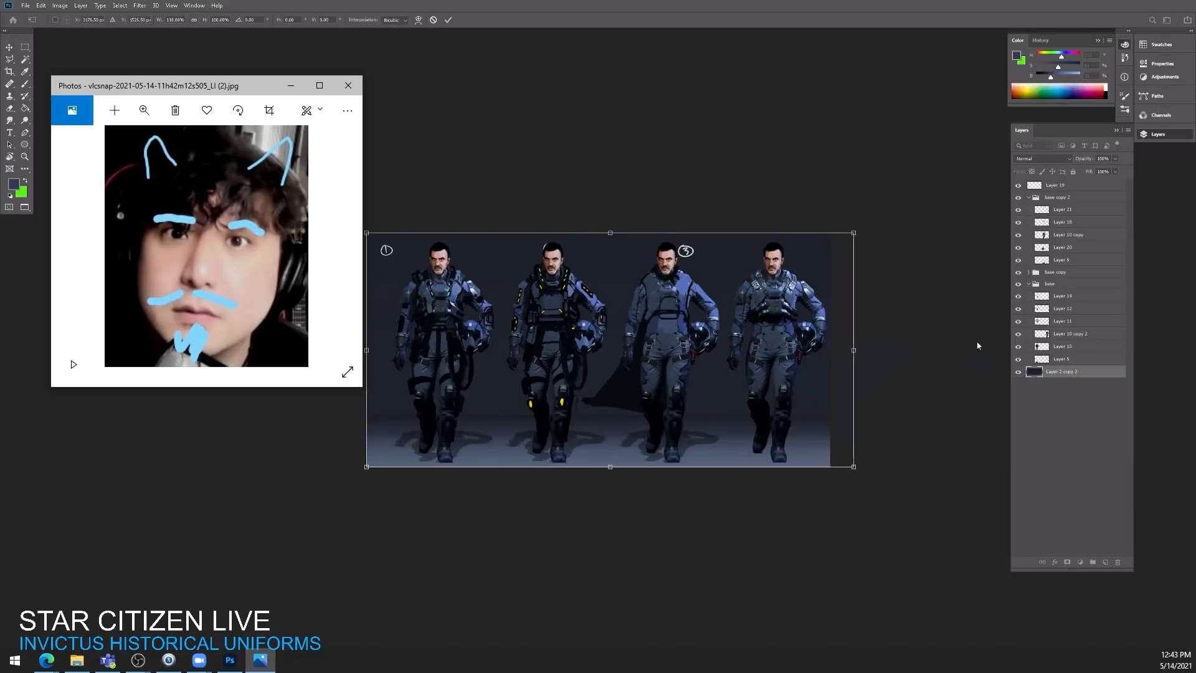
key("Return")
key("ctrl+z")
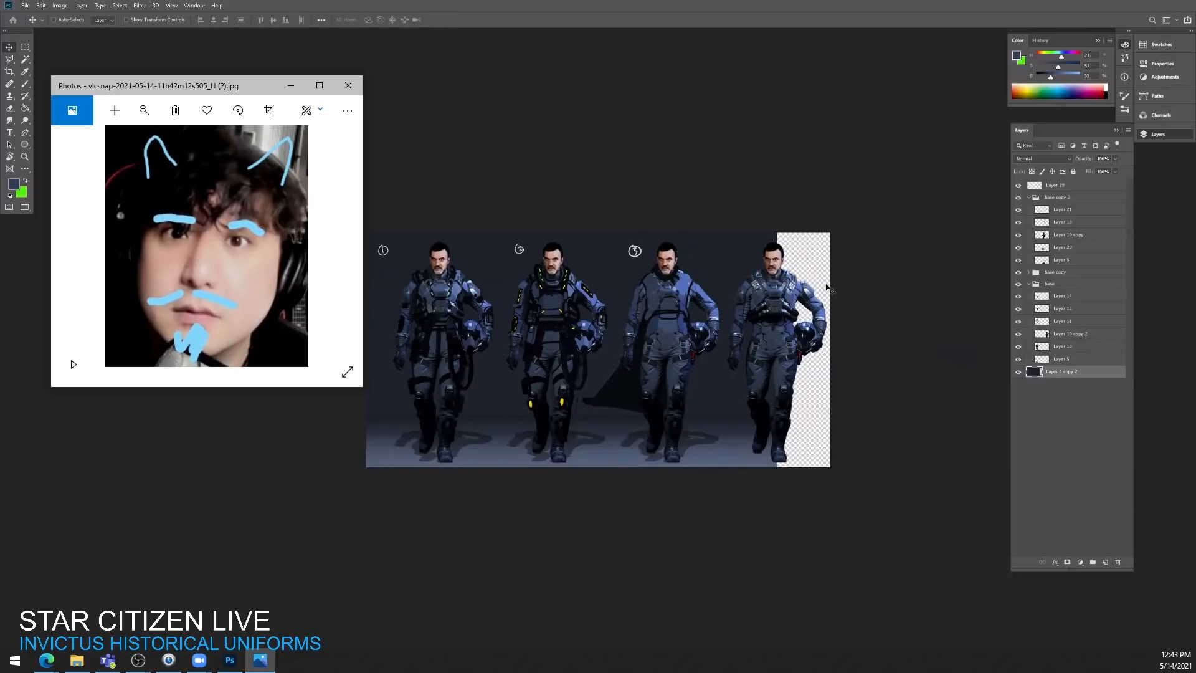
Step: Copy the end section of the background to a new layer and stretch it over the empty canvas behind the fourth character
key("m")
left_click_drag(816, 197, 687, 513)
key("ctrl+j")
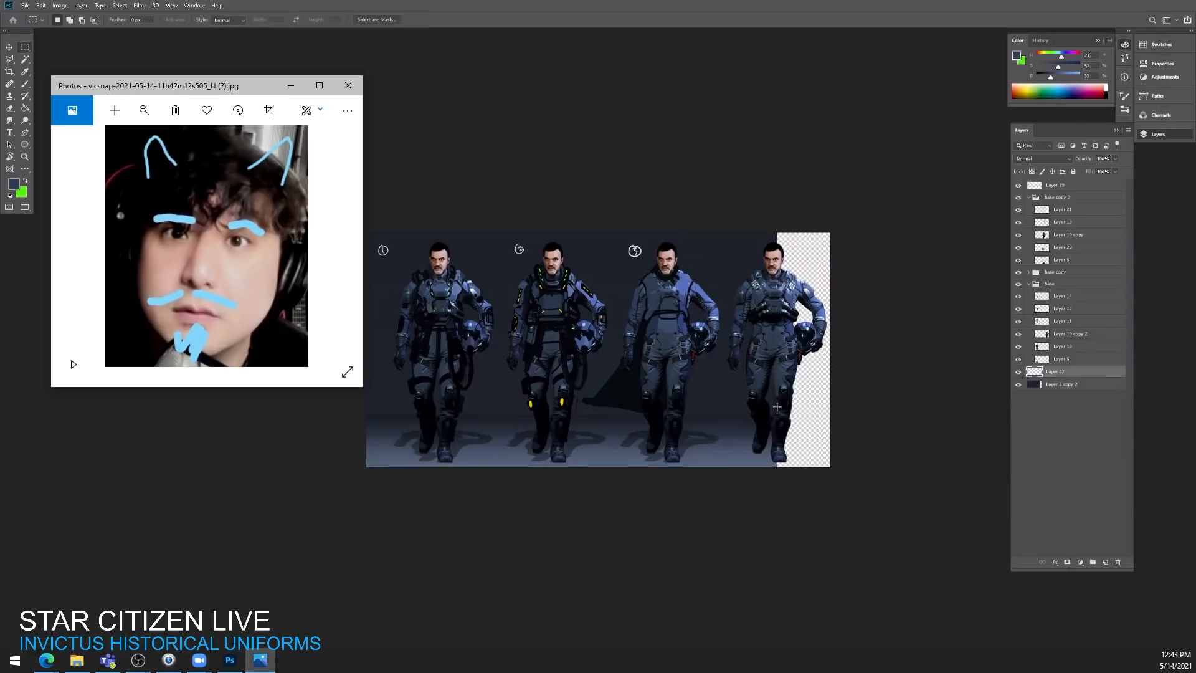
key("v")
key("ctrl+t")
left_click_drag(778, 350, 864, 350)
key("Return")
Step: Duplicate the floor shadow layer in the base group and place the copy under the fourth character
left_click(1050, 361)
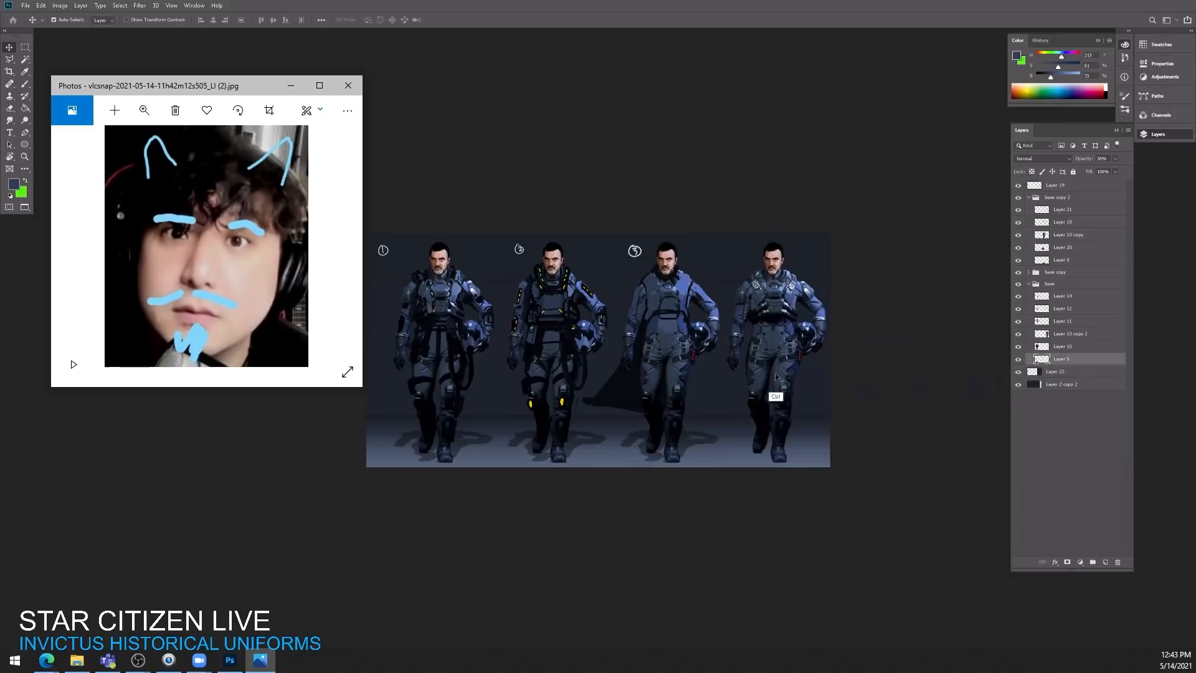
key("ctrl+j")
left_click_drag(547, 373, 868, 384)
left_click_drag(703, 327, 877, 272)
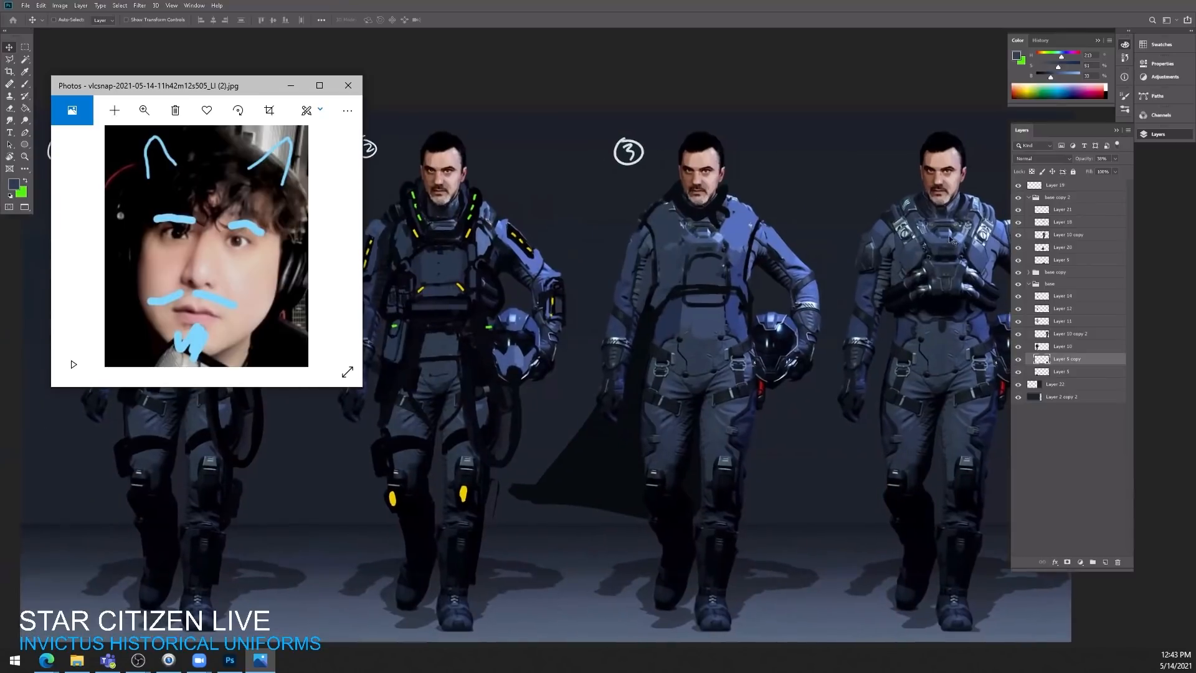
Step: Identify and select Layer 18 in the base copy 2 group, and return to the windowed view beside the references
left_click(1042, 212)
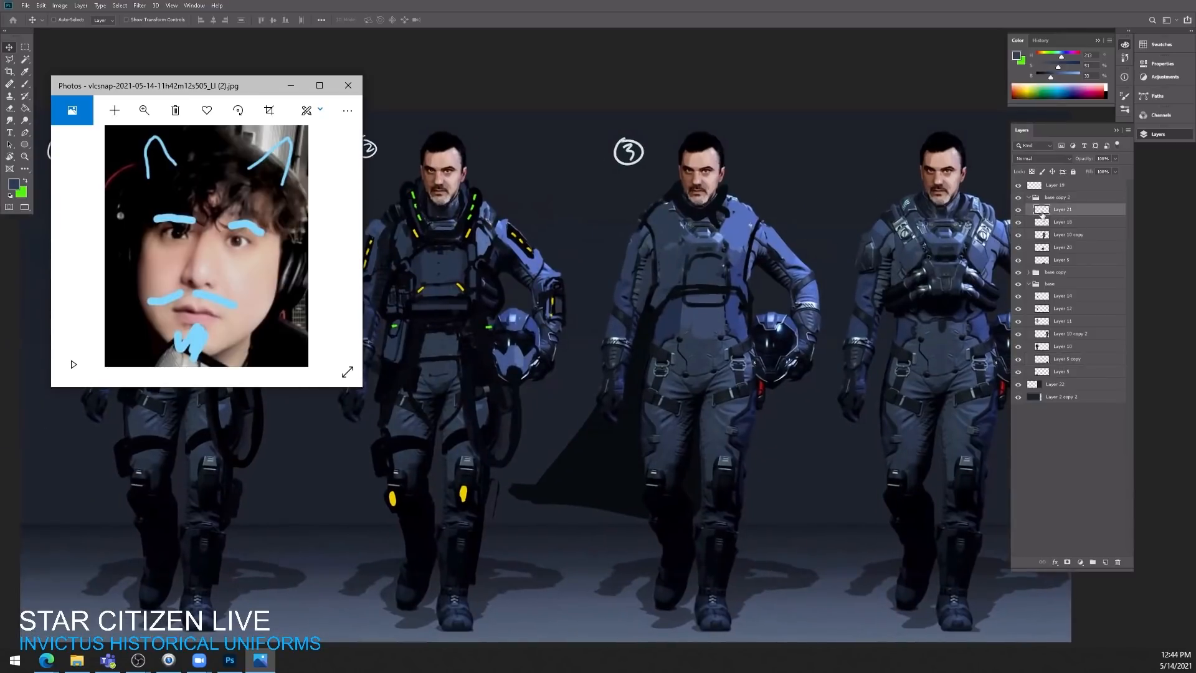
left_click(1018, 224)
left_click(1044, 225)
left_click(1018, 222)
left_click(1018, 222)
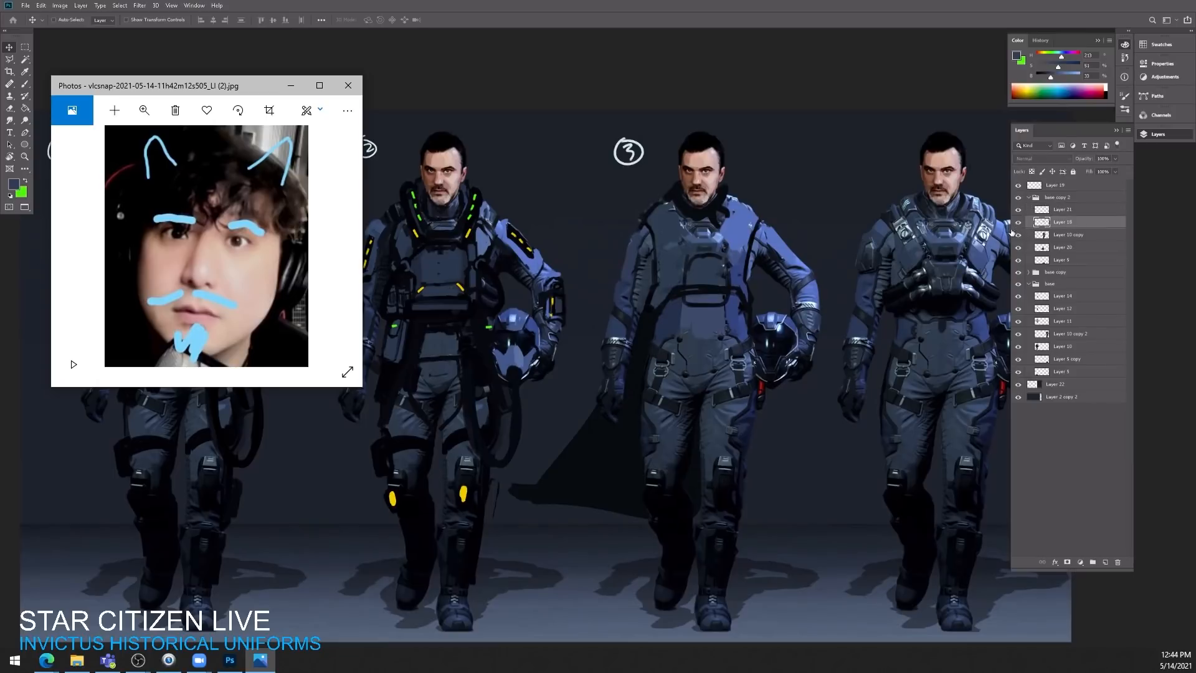
key("b")
key("f")
key("f")
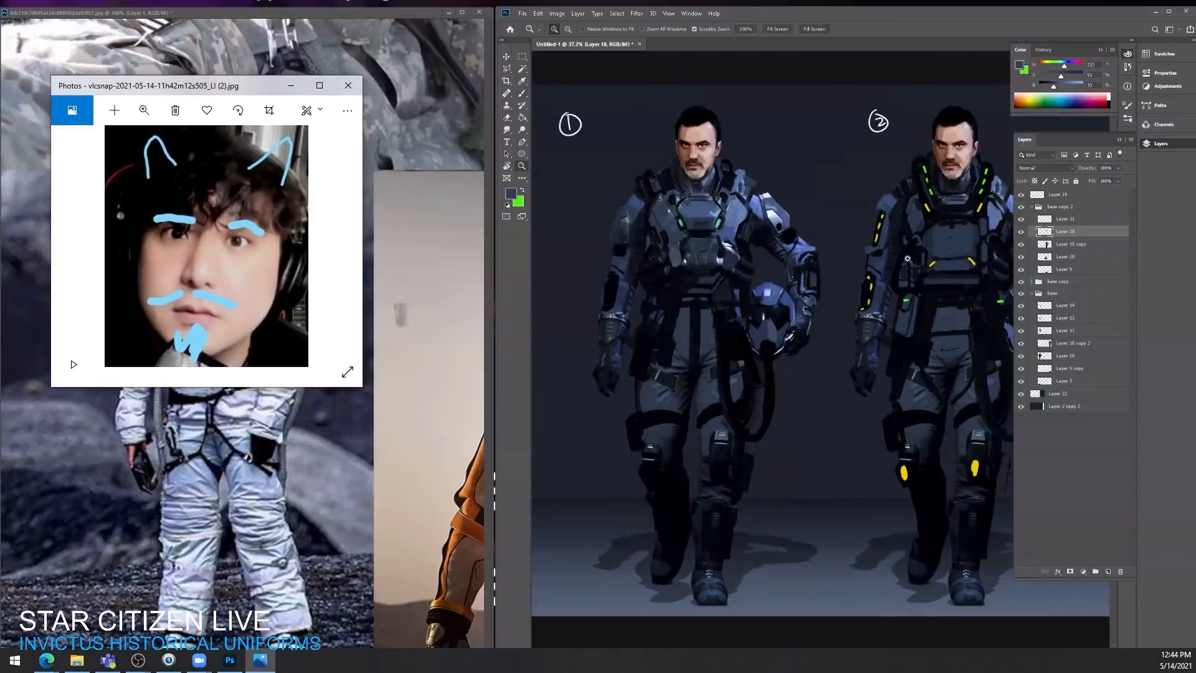
Step: Sample black from the third character and paint dark strokes along the side of the vest and at the hip
scroll(976, 232, "down", 2)
left_click_drag(981, 237, 823, 228)
mouse_move(961, 253)
left_mouse_down()
mouse_move(831, 245)
mouse_move(859, 251)
left_mouse_up()
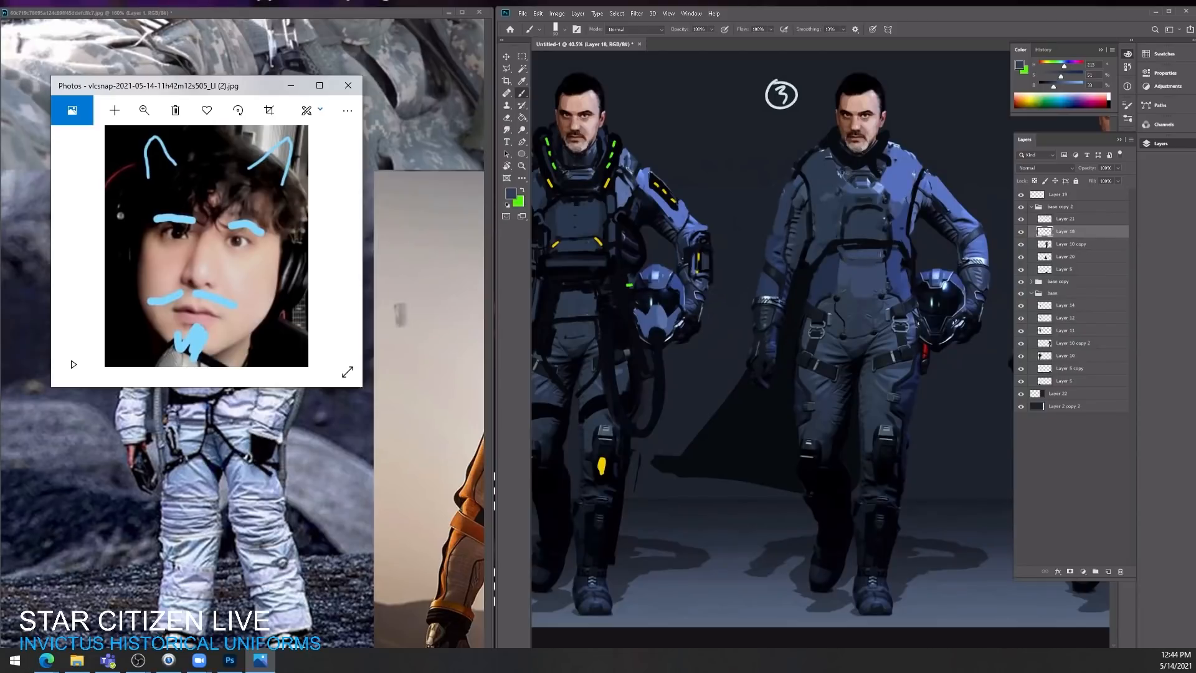
left_click(896, 250, "alt")
left_click(827, 466, "alt")
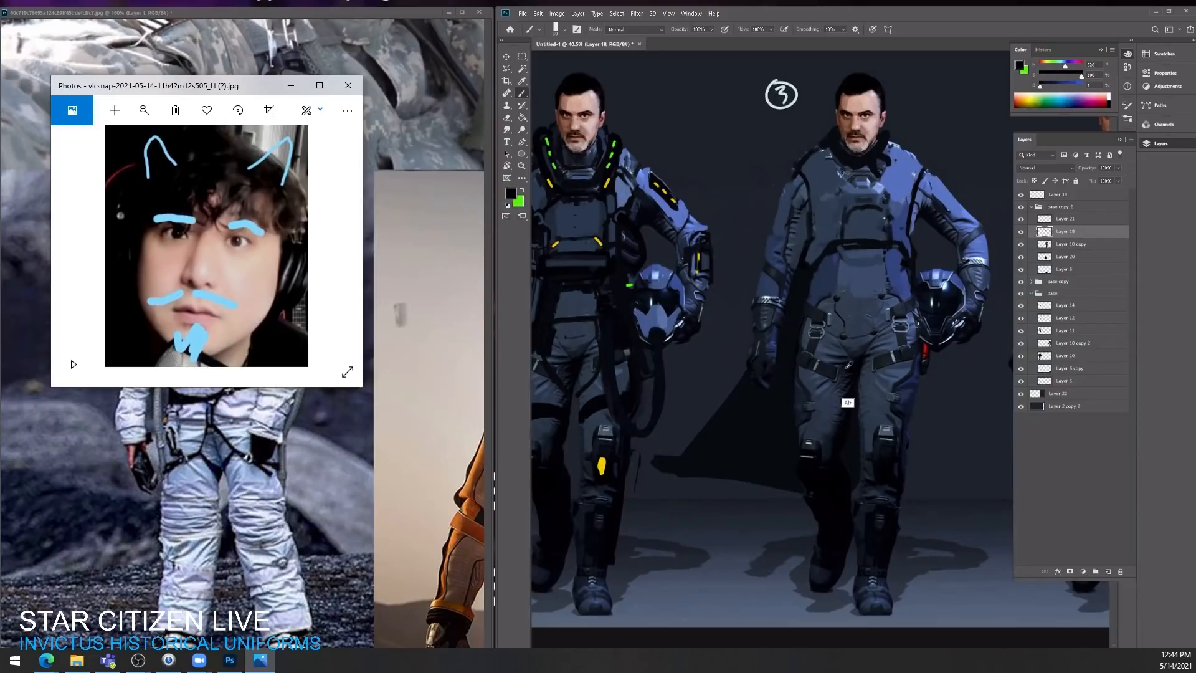
mouse_move(832, 256)
left_mouse_down()
mouse_move(828, 299)
mouse_move(801, 266)
mouse_move(774, 271)
mouse_move(839, 286)
left_mouse_up()
left_click_drag(925, 308, 937, 309)
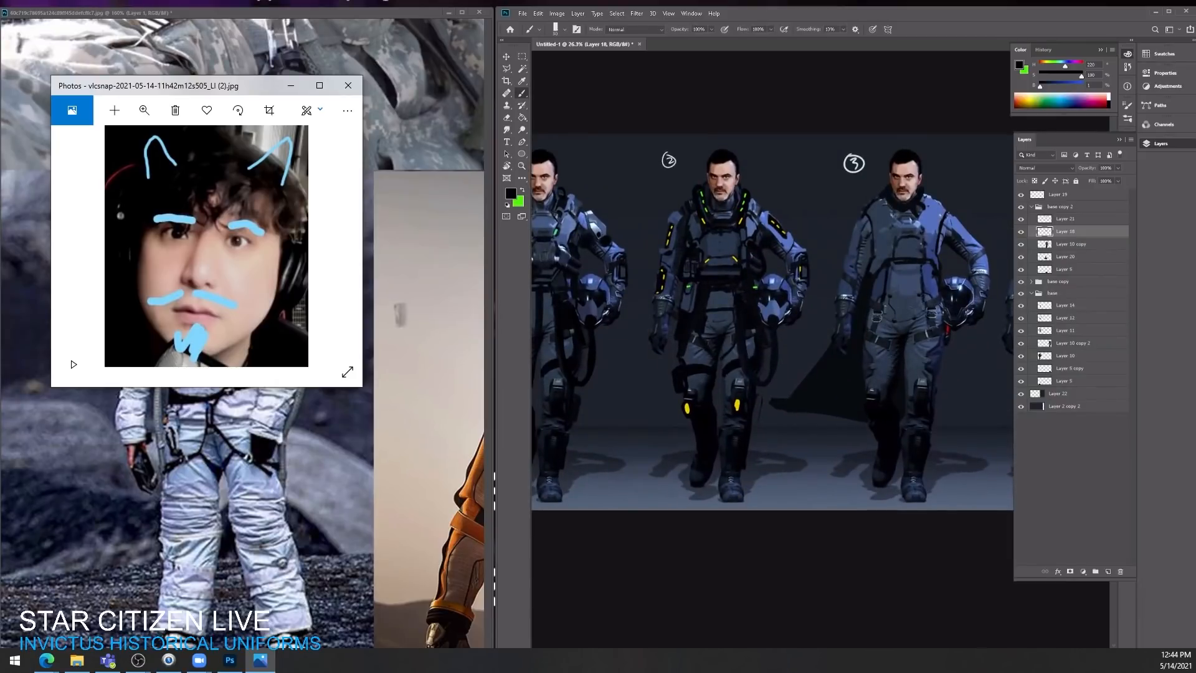
Step: Paint over the third character's hip and thigh straps with sampled dark suit blues
left_click(941, 369, "alt")
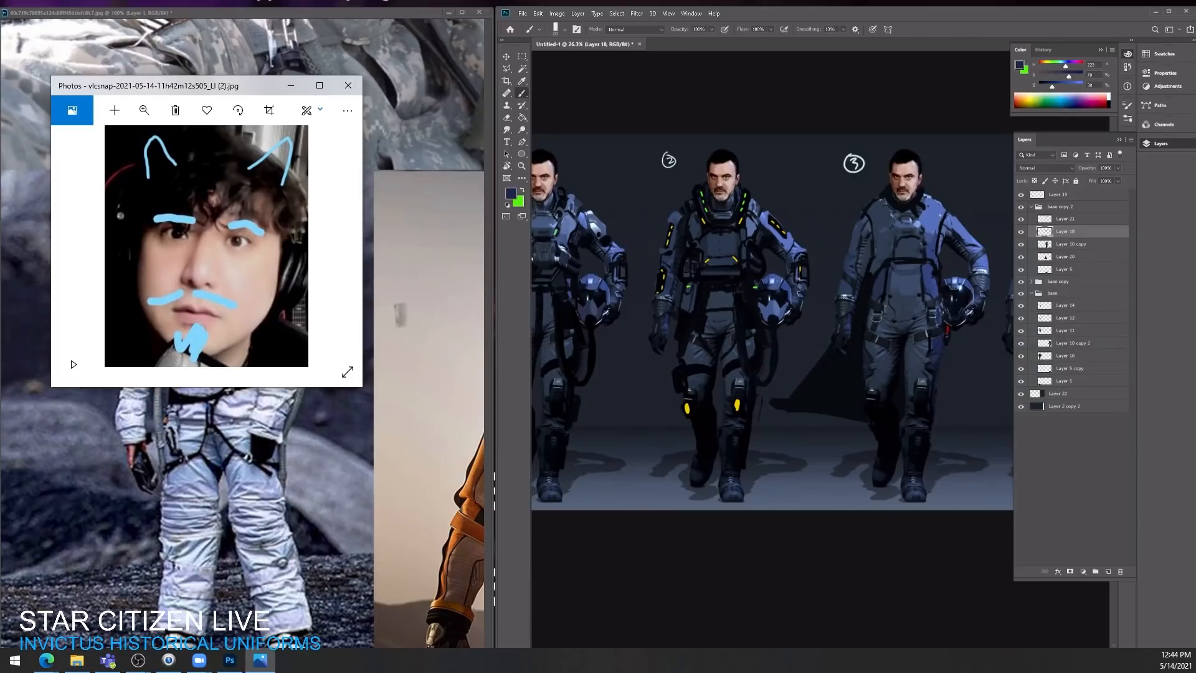
left_click(934, 315, "alt")
left_click(883, 316, "alt")
left_click(883, 318, "alt")
left_click(866, 363, "alt")
Step: Try to erase the painted vest details from the third character's chest
key("e")
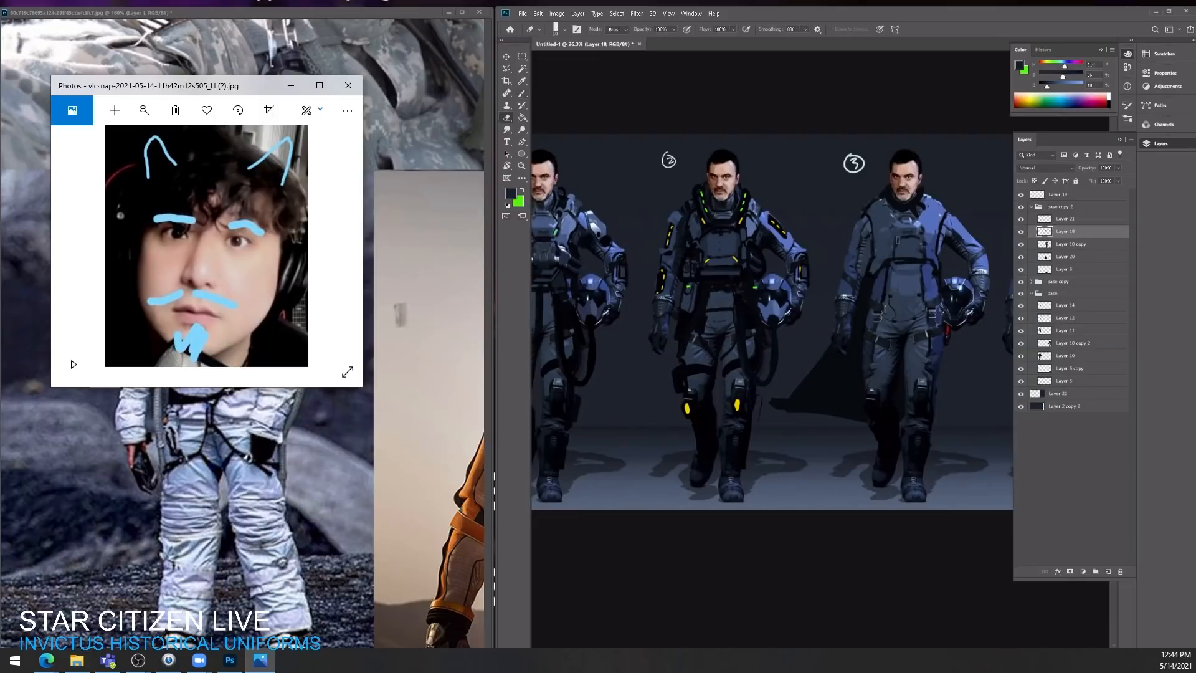
left_click_drag(906, 239, 876, 271)
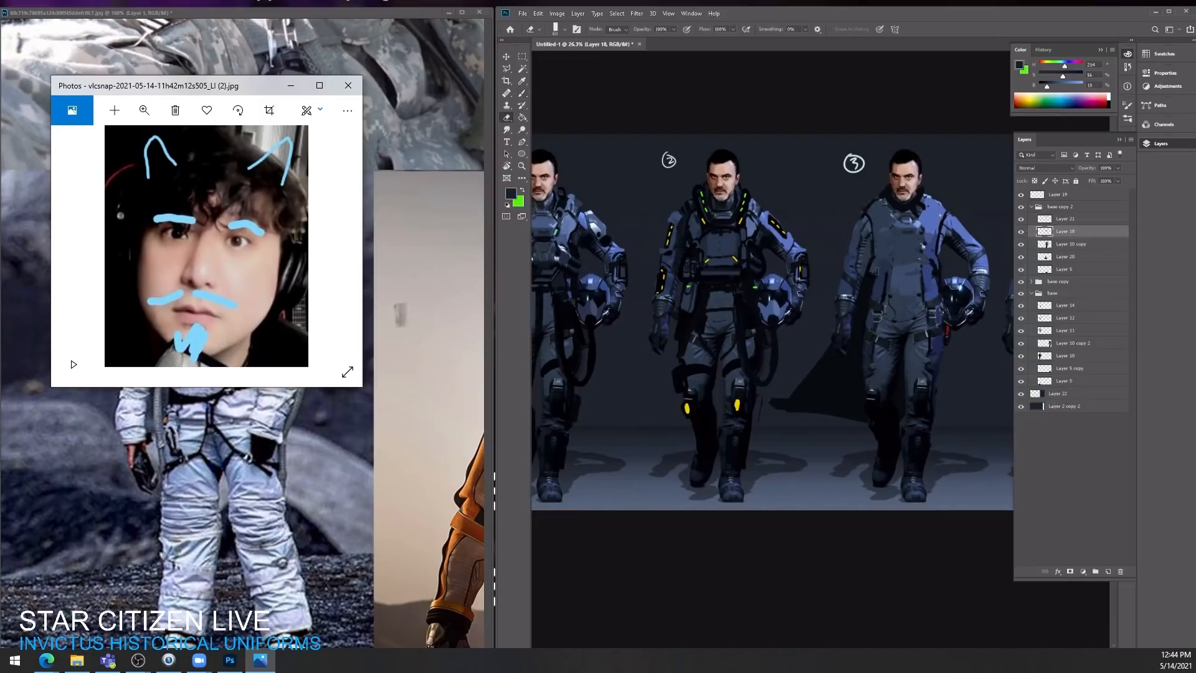
key("ctrl+z")
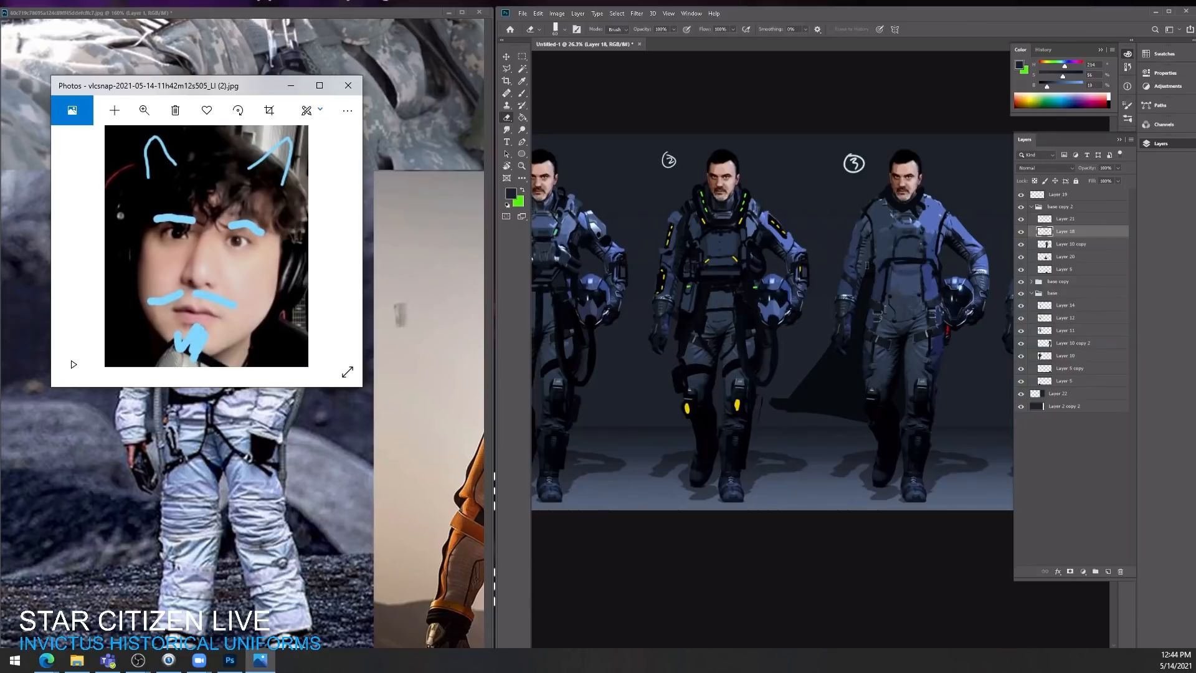
key("b")
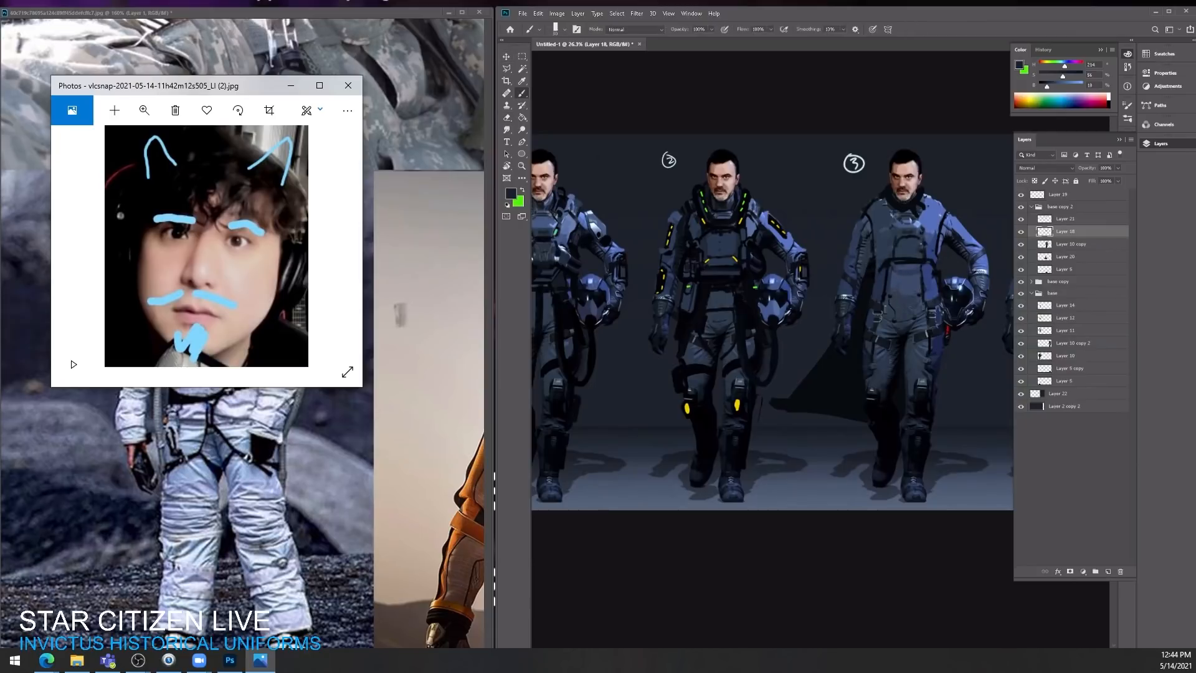
Step: Paint a dark belt across the third character's waist and hide the cape on Layer 20
left_click(889, 218, "alt")
left_click_drag(877, 300, 928, 313)
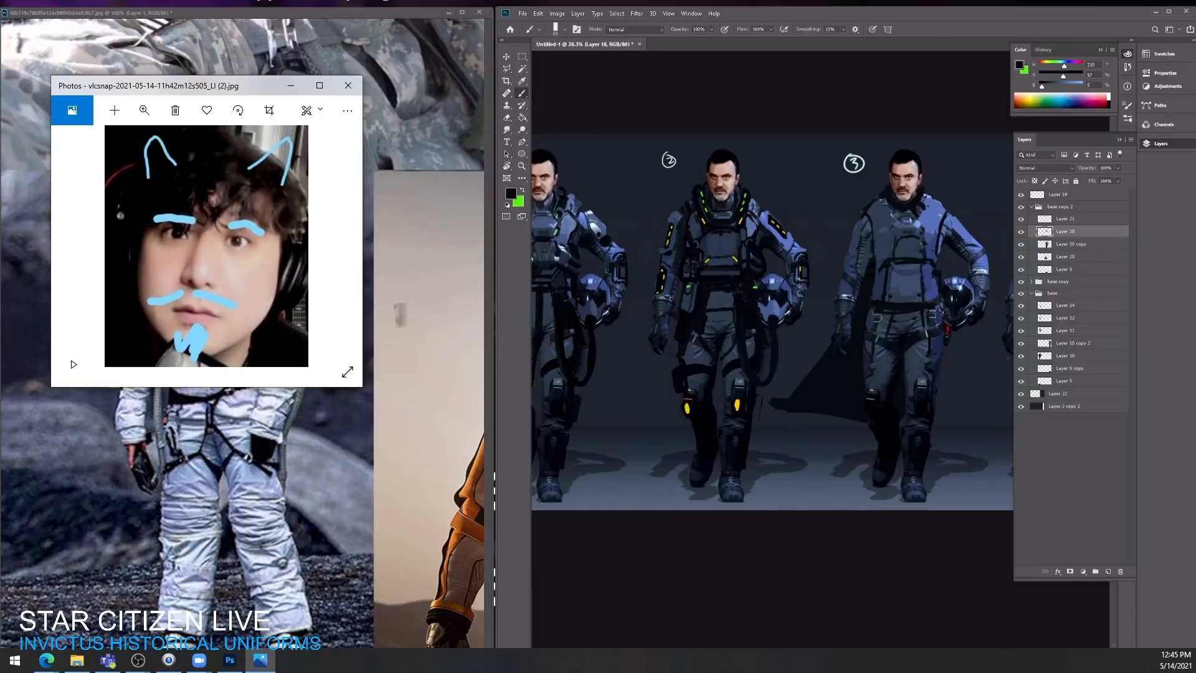
left_click(1021, 269)
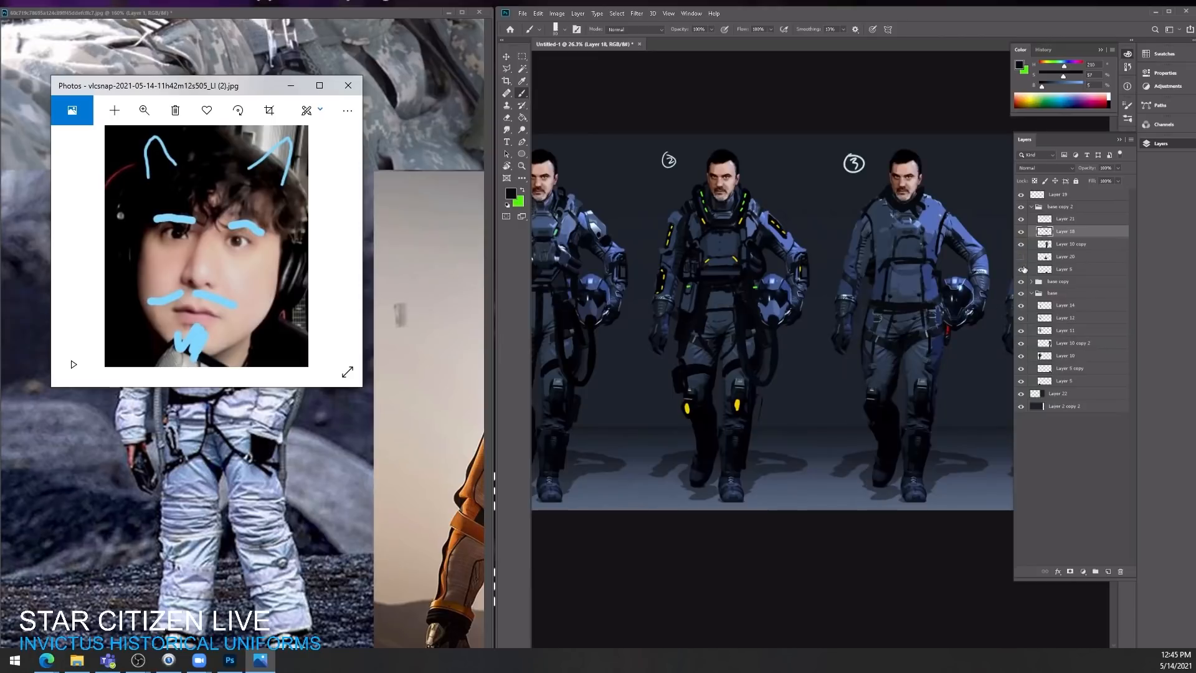
left_click(1021, 269)
left_click(1021, 256)
Step: Darken the helmet carried by the third character with a sampled black
left_click(962, 298, "alt")
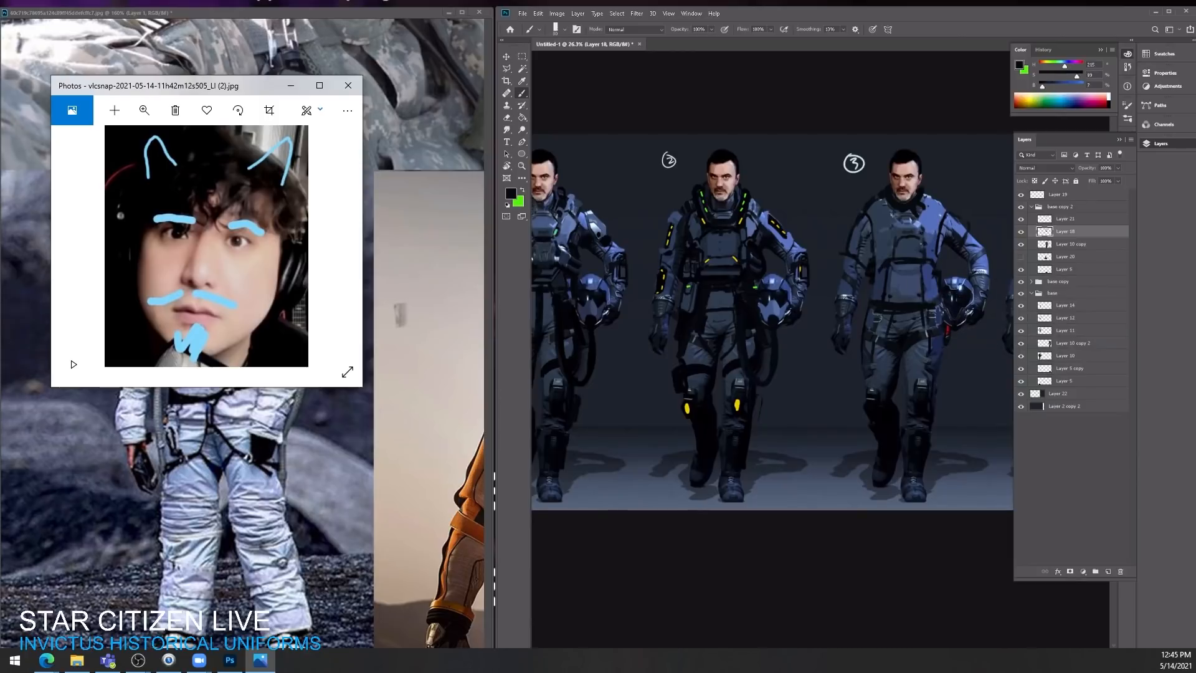
mouse_move(962, 289)
left_mouse_down()
mouse_move(947, 286)
mouse_move(969, 305)
mouse_move(948, 320)
left_mouse_up()
left_click(947, 302, "alt")
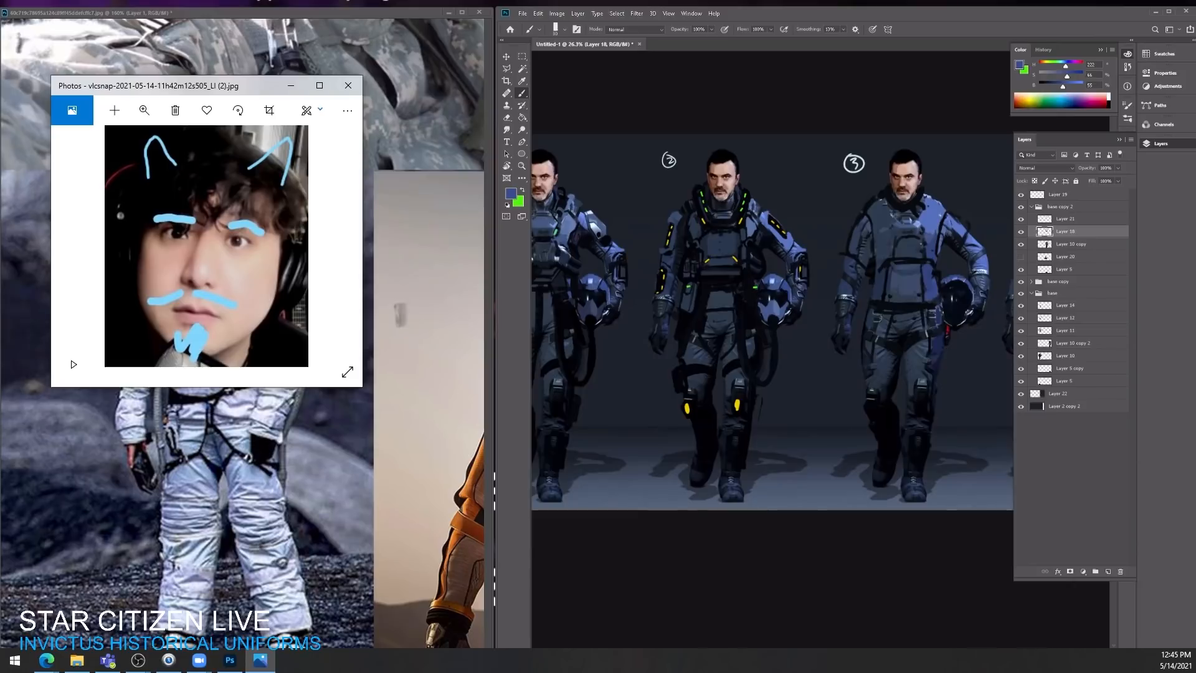
Step: Add a new layer at the top of the base copy 2 group and paint a blue hood around the third character's head
left_click_drag(965, 195, 938, 200)
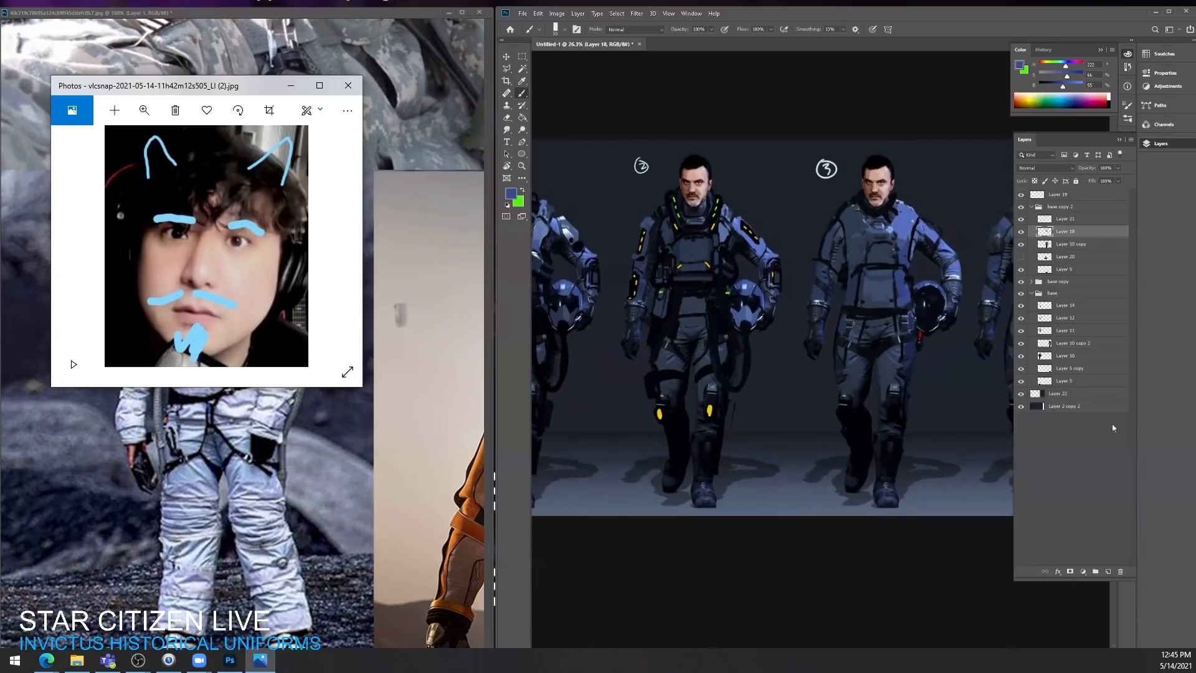
left_click(1108, 571)
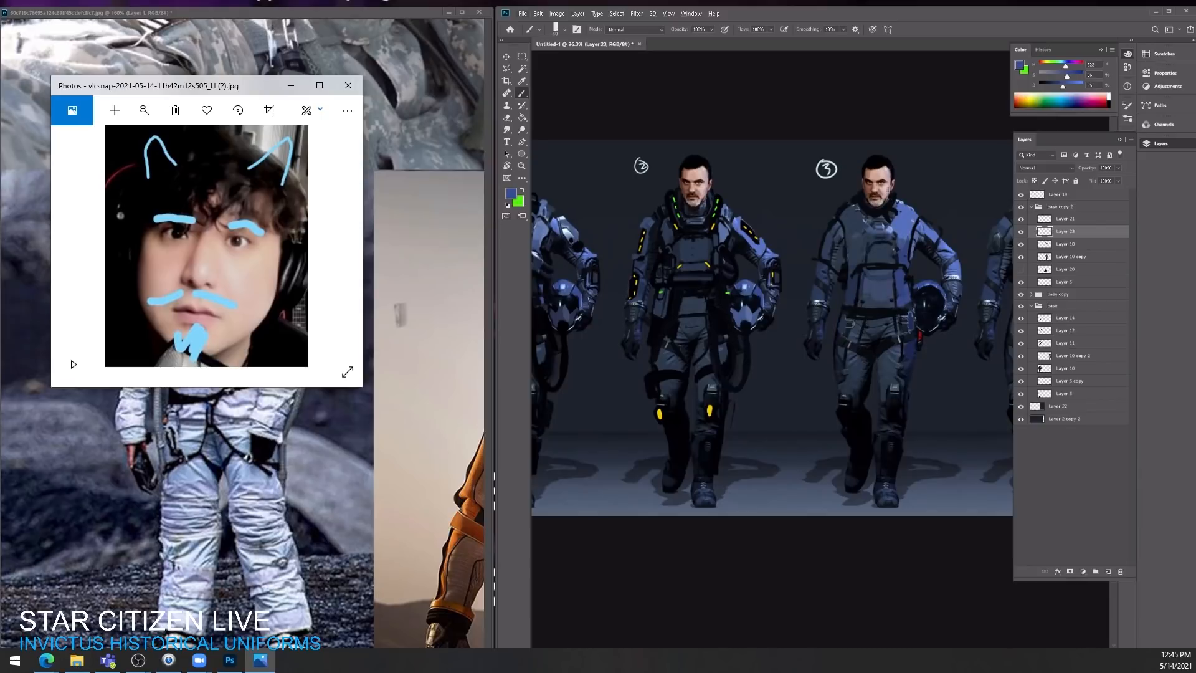
left_click(897, 186)
left_click_drag(1046, 231, 1049, 216)
left_click_drag(1035, 234, 1046, 219)
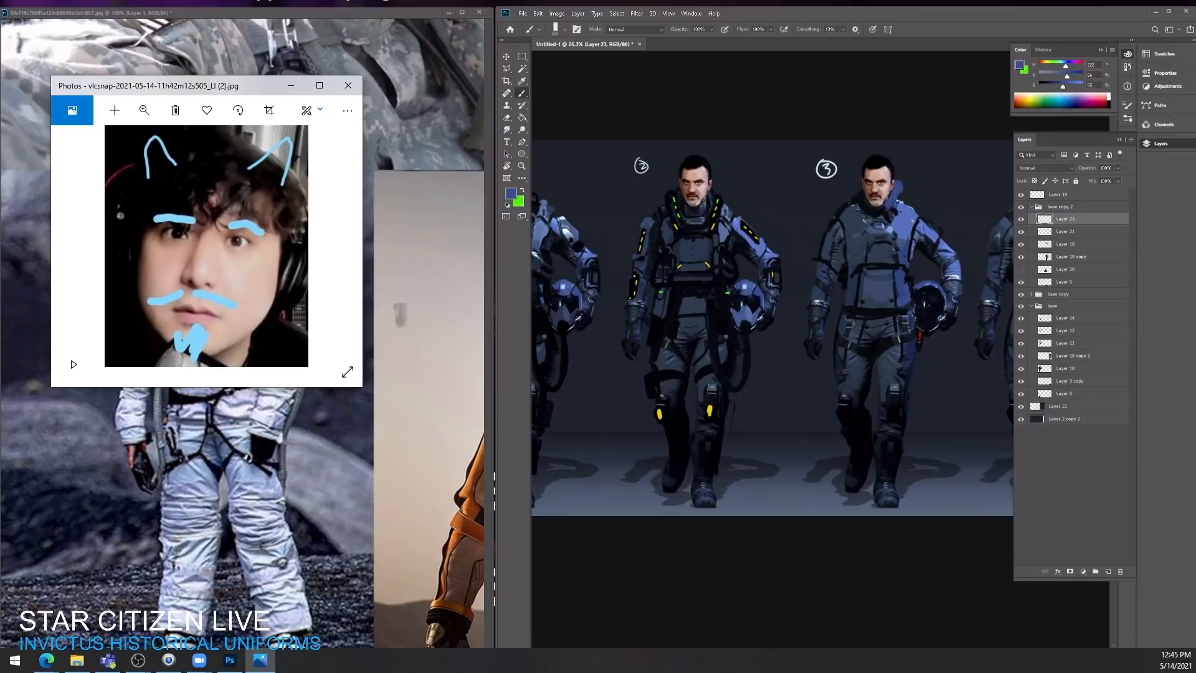
mouse_move(897, 182)
left_mouse_down()
mouse_move(879, 150)
mouse_move(852, 182)
mouse_move(854, 203)
mouse_move(878, 215)
mouse_move(909, 195)
mouse_move(902, 186)
mouse_move(893, 204)
mouse_move(890, 163)
mouse_move(851, 182)
mouse_move(850, 202)
left_mouse_up()
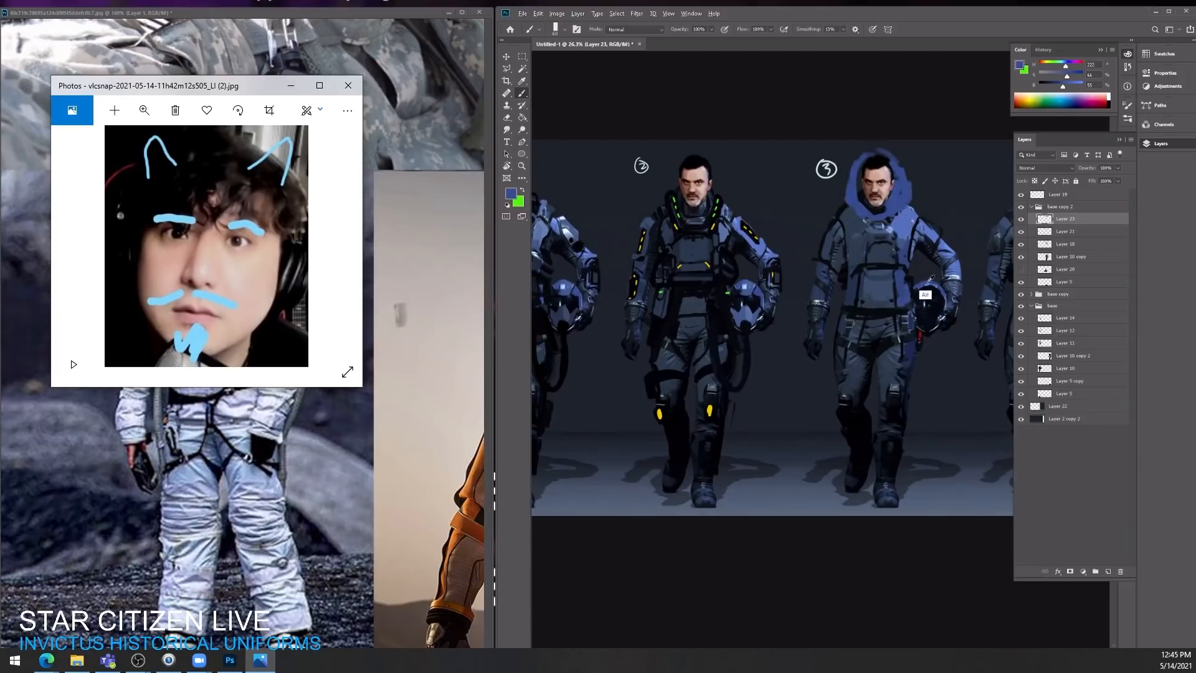
Step: Paint the inside of the hood with sampled black and shade the face at reduced brush opacity
left_click(930, 316, "alt")
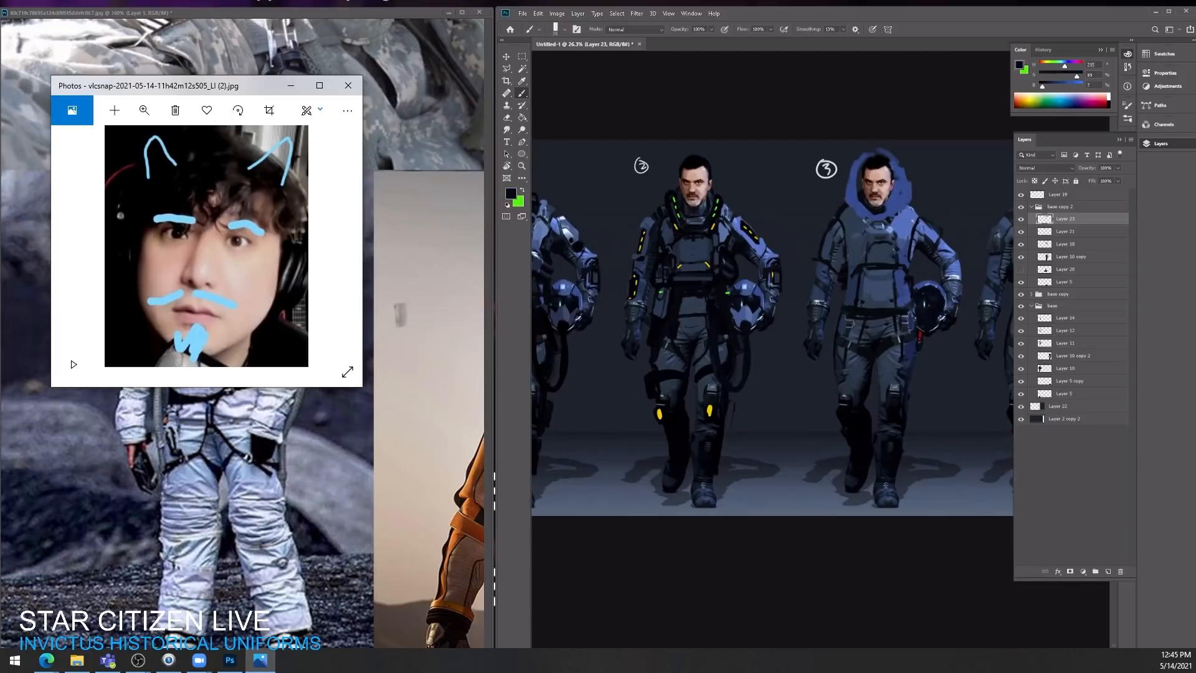
mouse_move(860, 169)
left_mouse_down()
mouse_move(857, 213)
mouse_move(860, 202)
mouse_move(894, 206)
left_mouse_up()
left_click_drag(900, 166, 886, 204)
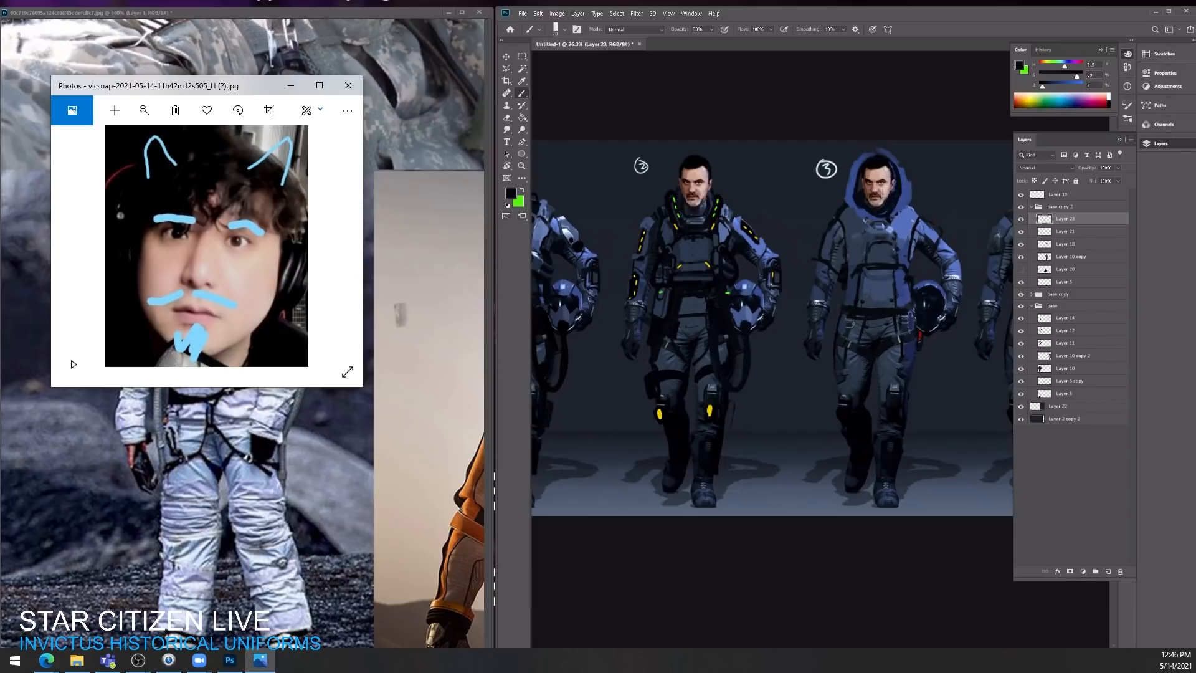
left_click_drag(884, 167, 891, 208)
left_click_drag(865, 167, 882, 204)
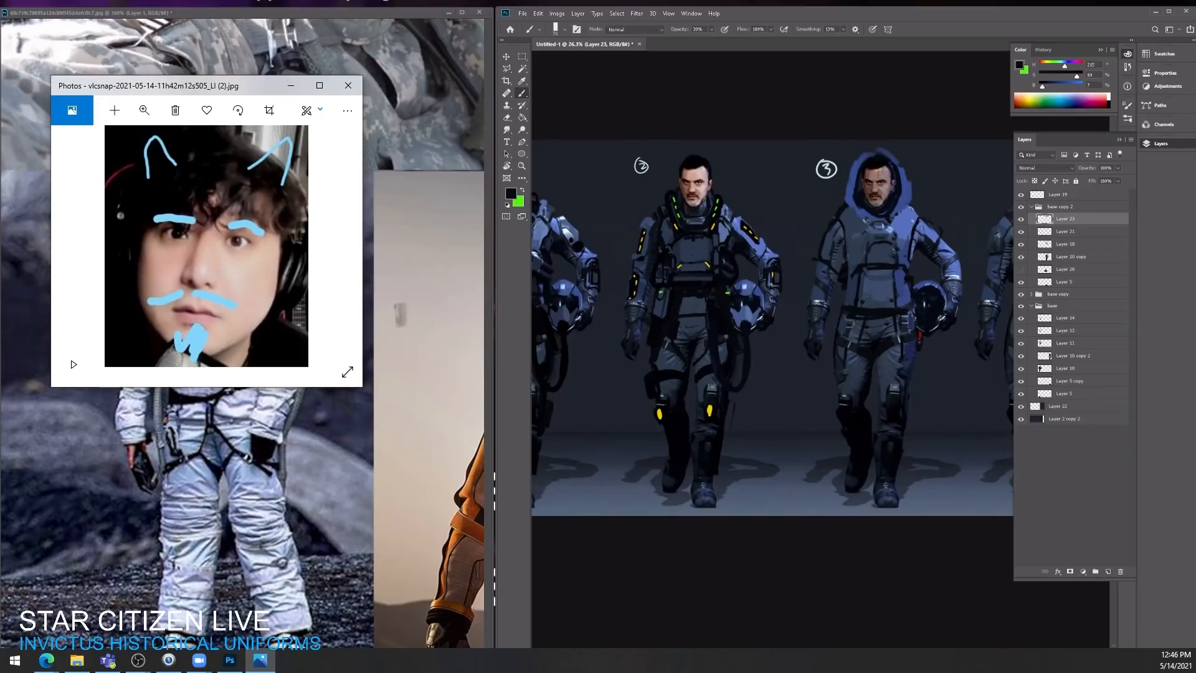
Step: Restore the brush to full opacity and build up the hood's outer rim with sampled suit blue
key("0")
left_click(903, 216, "alt")
left_click_drag(894, 166, 872, 155)
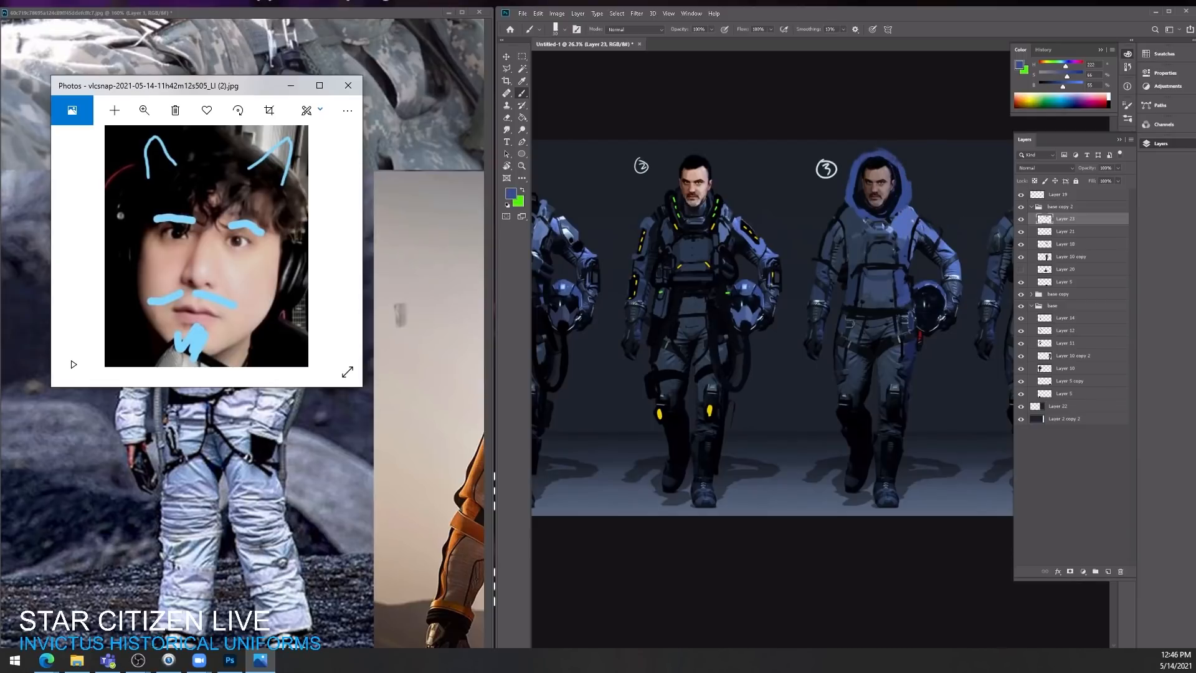
key("e")
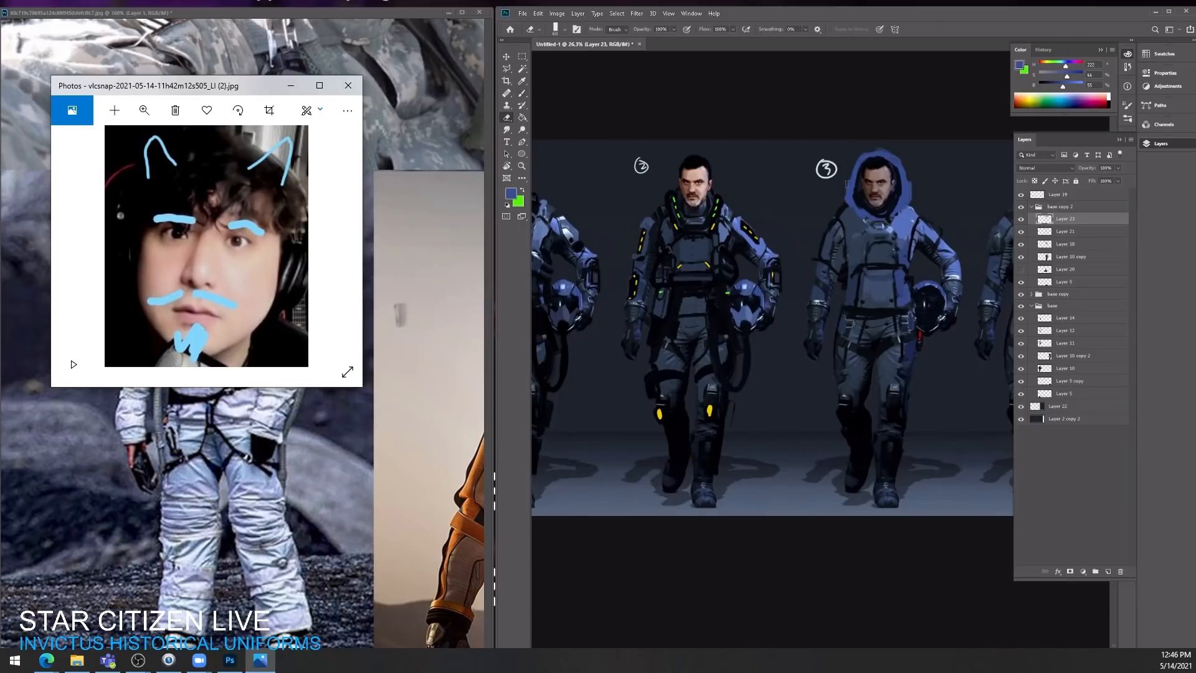
key("b")
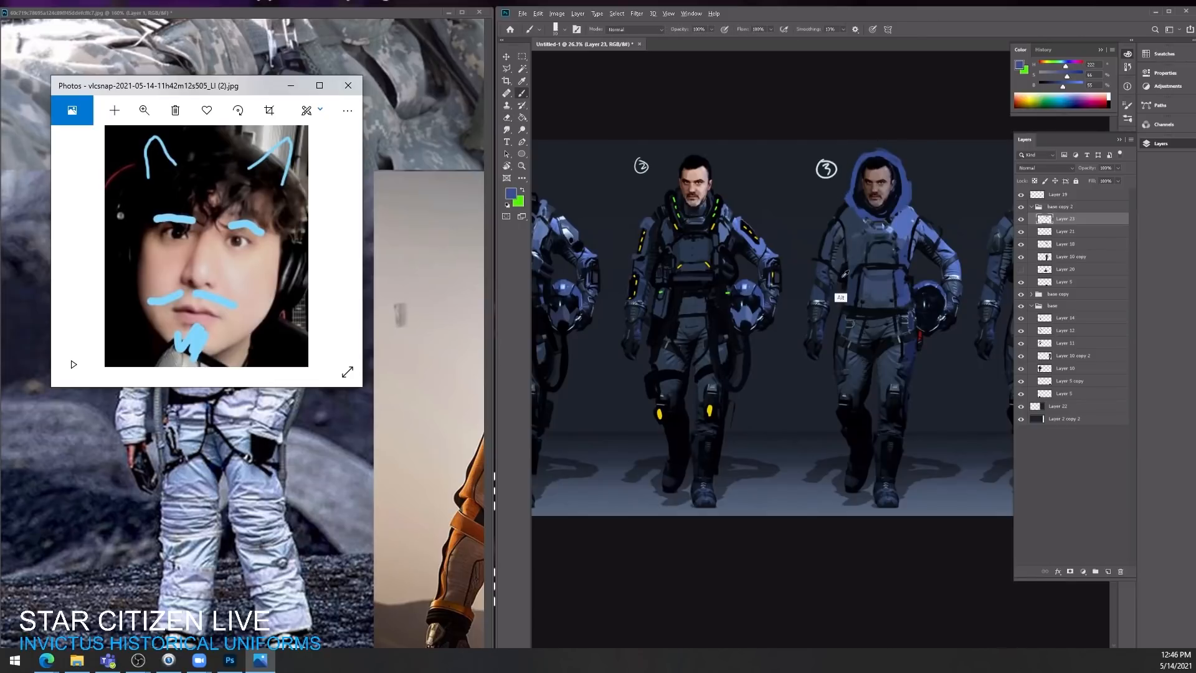
Step: Paint black accents around the sides and base of the hood with a colour sampled from the trousers
left_click(856, 426, "alt")
mouse_move(850, 190)
left_mouse_down()
mouse_move(846, 201)
mouse_move(883, 219)
left_mouse_up()
mouse_move(849, 179)
left_mouse_down()
mouse_move(851, 201)
mouse_move(906, 203)
left_mouse_up()
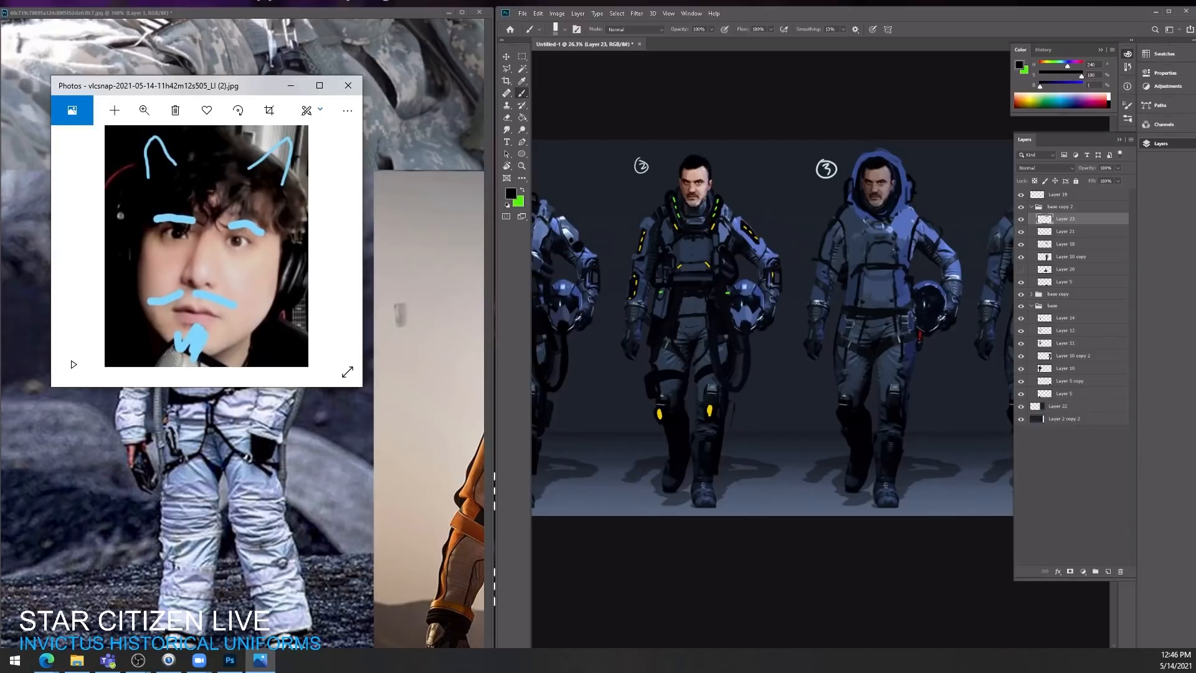
Step: Add a new layer at the top of the base copy 2 group and paint a black mask over the third character's lower face
left_click(1108, 572)
left_click_drag(863, 186, 878, 196)
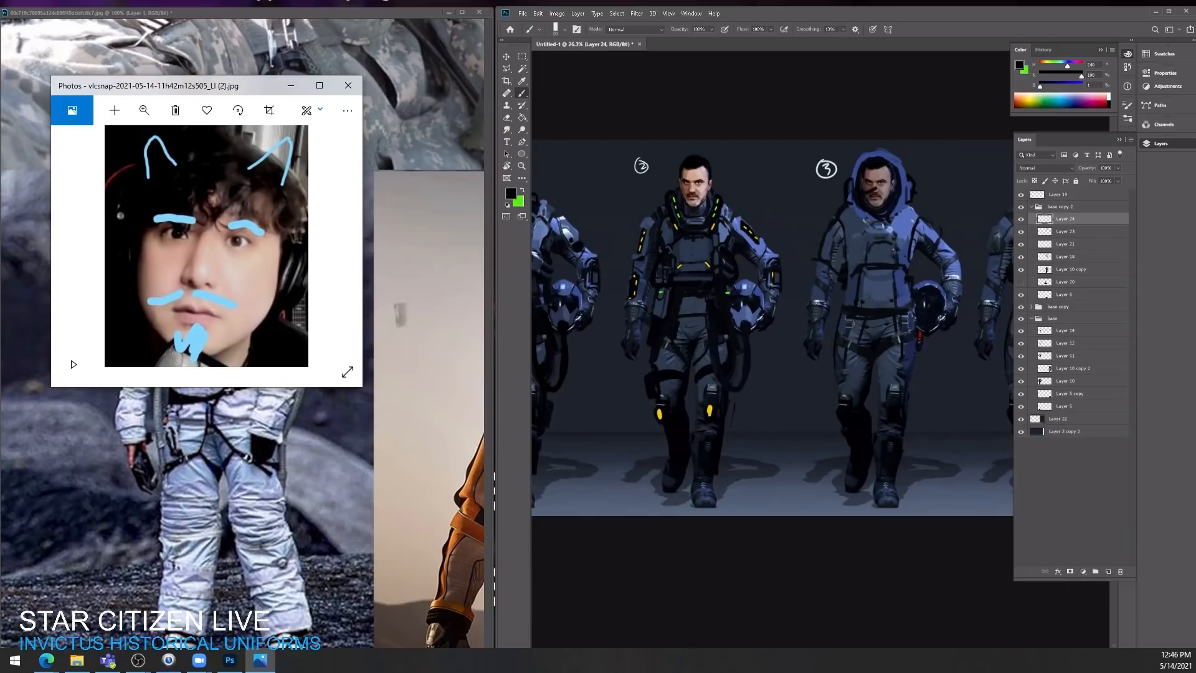
key("ctrl+z")
key("ctrl+z")
mouse_move(877, 193)
left_mouse_down()
mouse_move(898, 185)
mouse_move(868, 204)
mouse_move(866, 194)
mouse_move(876, 209)
mouse_move(887, 191)
left_mouse_up()
scroll(965, 249, "up", 2)
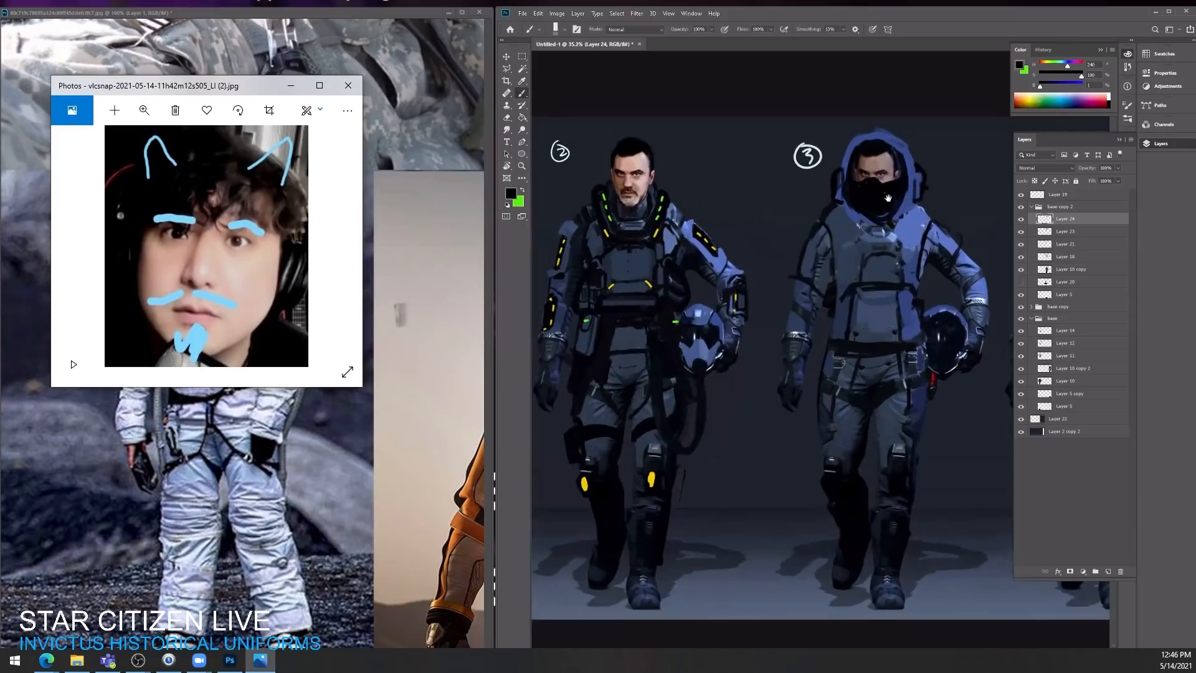
Step: Paint the breathing mask's form and highlights with blue-grey sampled from the suit, alternating with sampled black
left_click(947, 259, "alt")
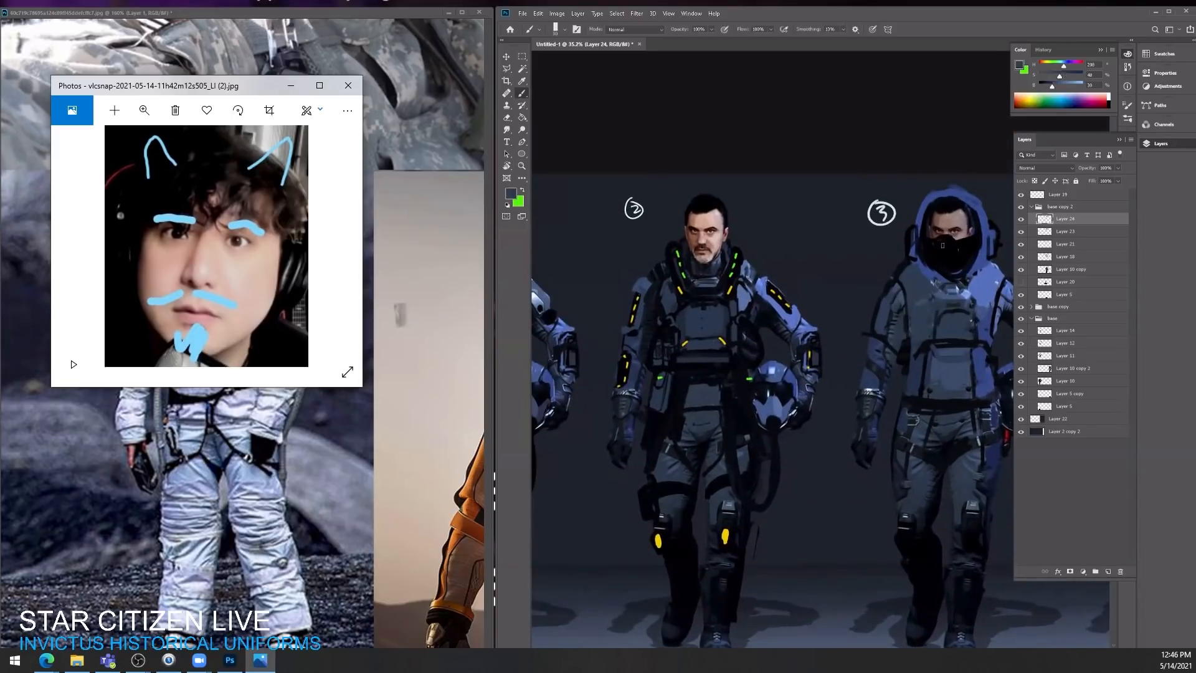
mouse_move(942, 243)
left_mouse_down()
mouse_move(958, 254)
mouse_move(963, 242)
mouse_move(946, 240)
mouse_move(945, 260)
mouse_move(941, 249)
mouse_move(962, 246)
left_mouse_up()
left_click(962, 260, "alt")
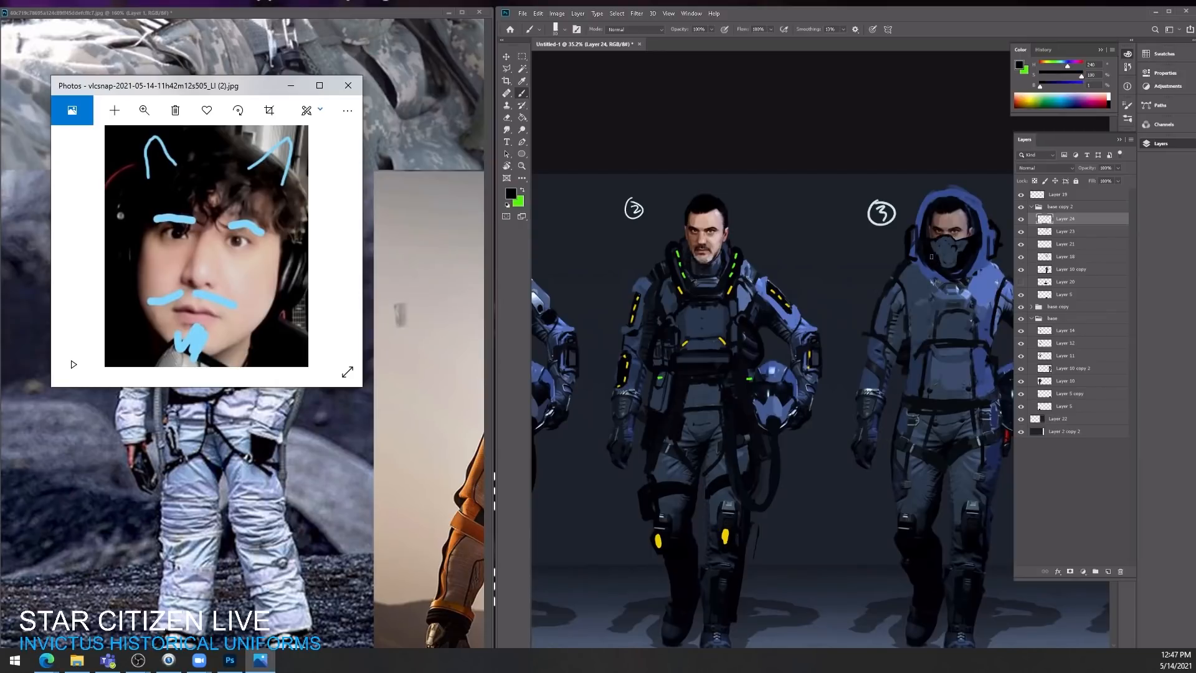
left_click(942, 252, "alt")
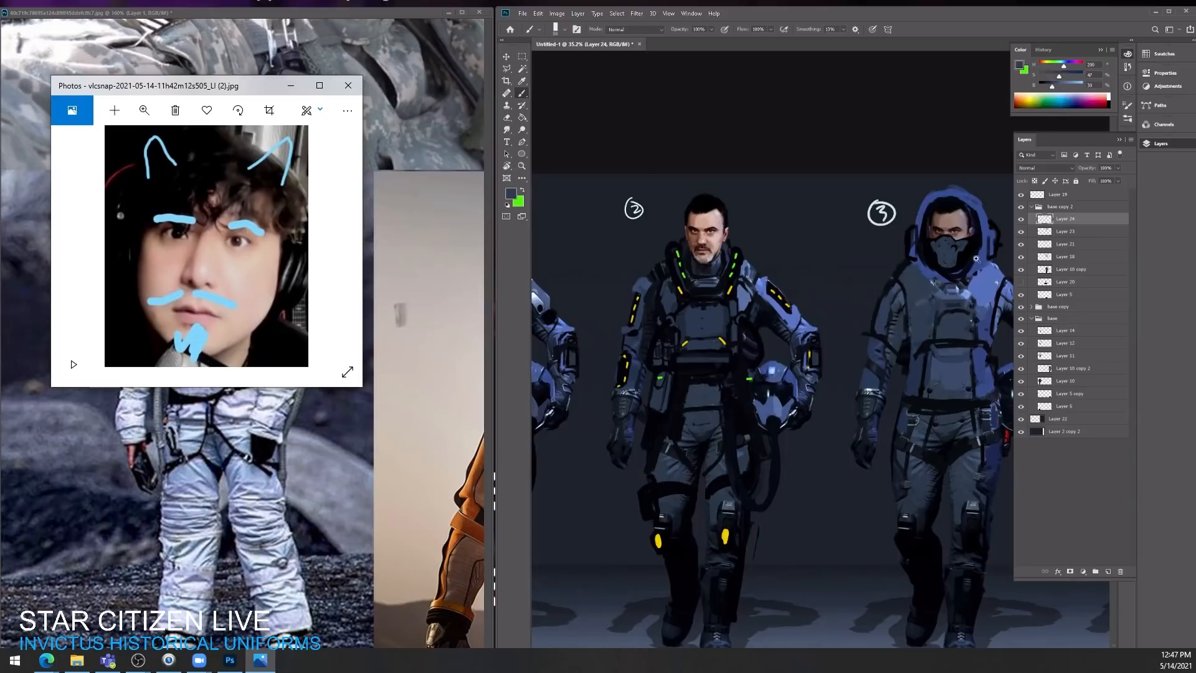
mouse_move(976, 258)
left_mouse_down()
mouse_move(942, 259)
mouse_move(963, 259)
left_mouse_up()
left_click_drag(965, 260, 877, 260)
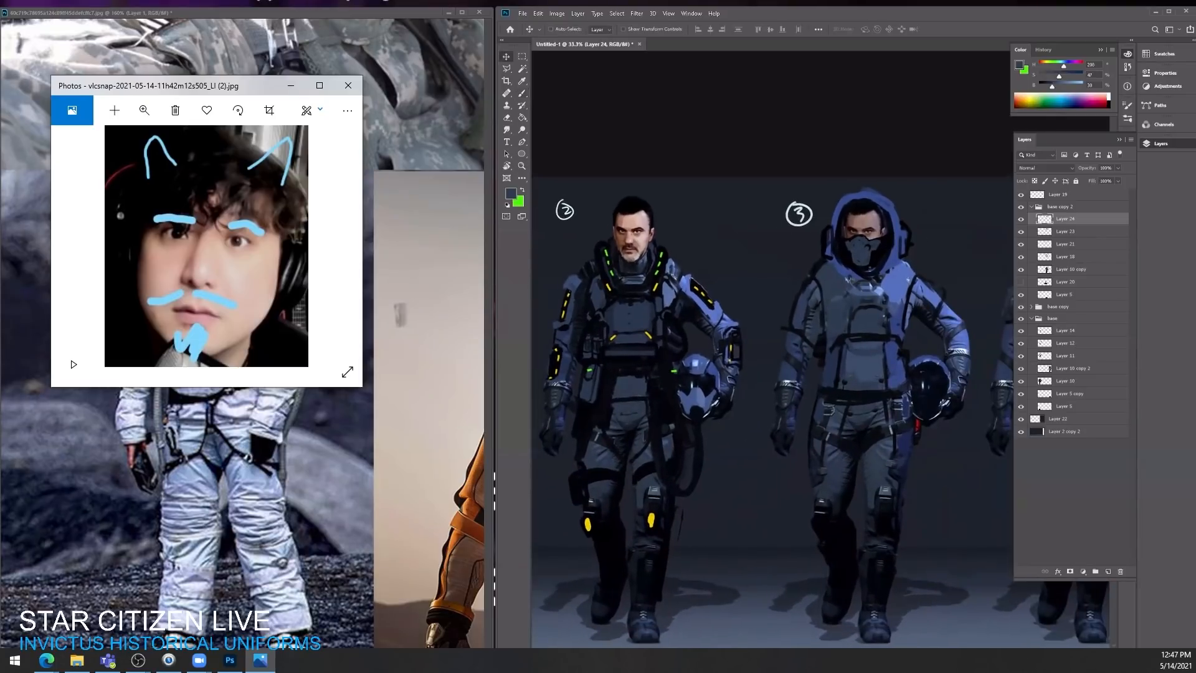
Step: Enlarge the brush and paint a thick hose in sampled black looping from the breathing mask around to the side of the hood
left_click(876, 259, "alt")
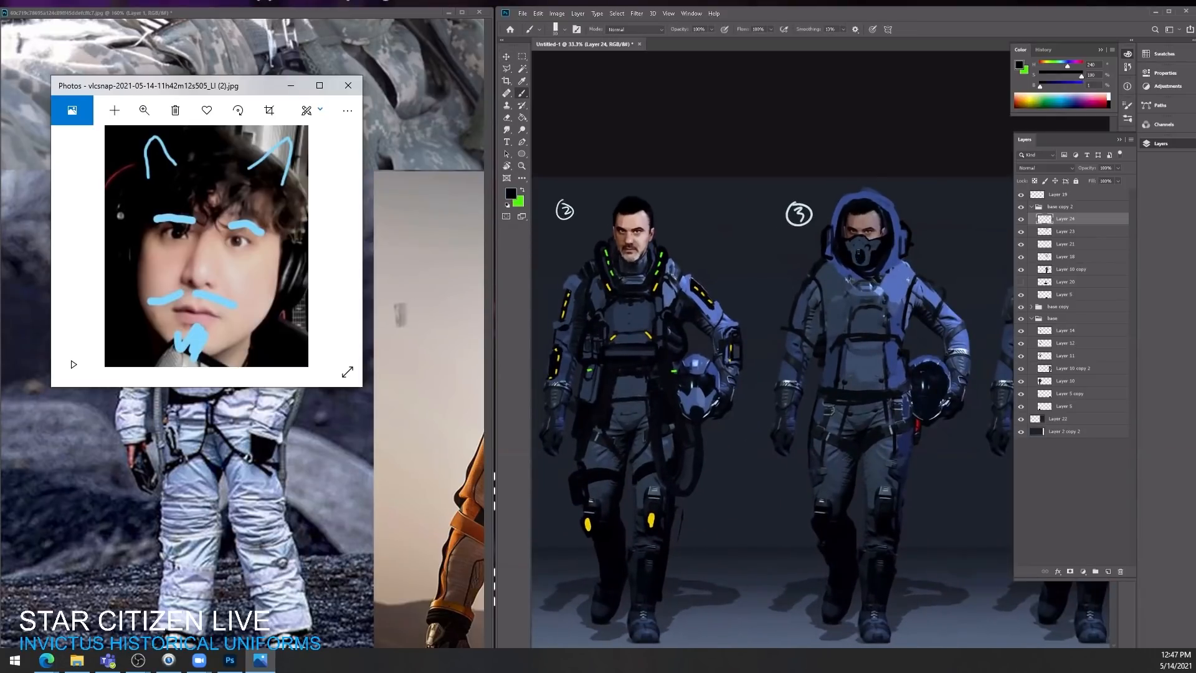
key("bracketright")
key("bracketright")
mouse_move(860, 254)
left_mouse_down()
mouse_move(810, 250)
mouse_move(827, 244)
left_mouse_up()
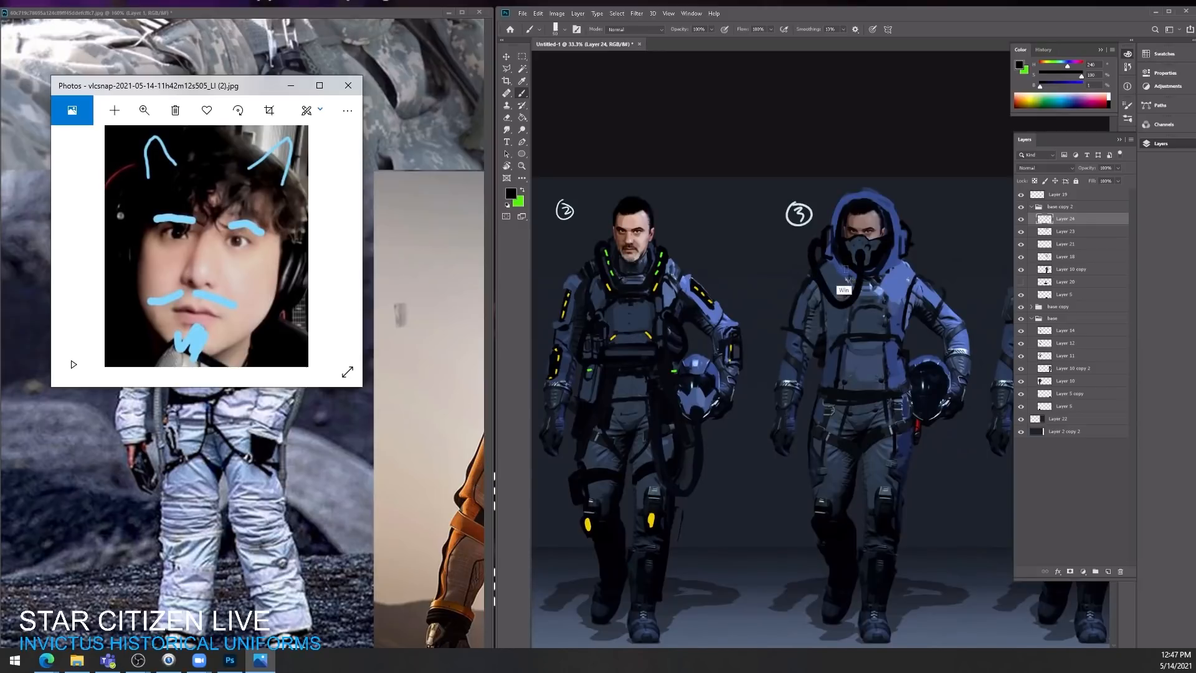
key("super+x")
key("Escape")
key("ctrl+z")
key("ctrl+z")
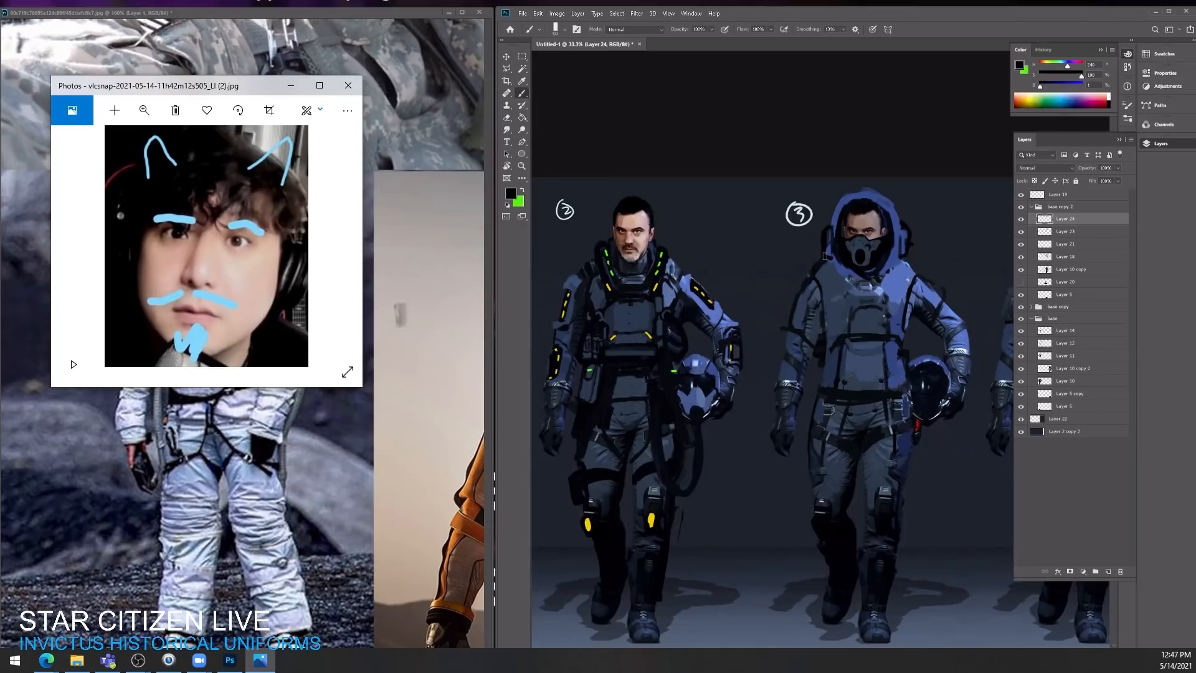
mouse_move(822, 253)
left_mouse_down()
mouse_move(834, 302)
mouse_move(857, 266)
left_mouse_up()
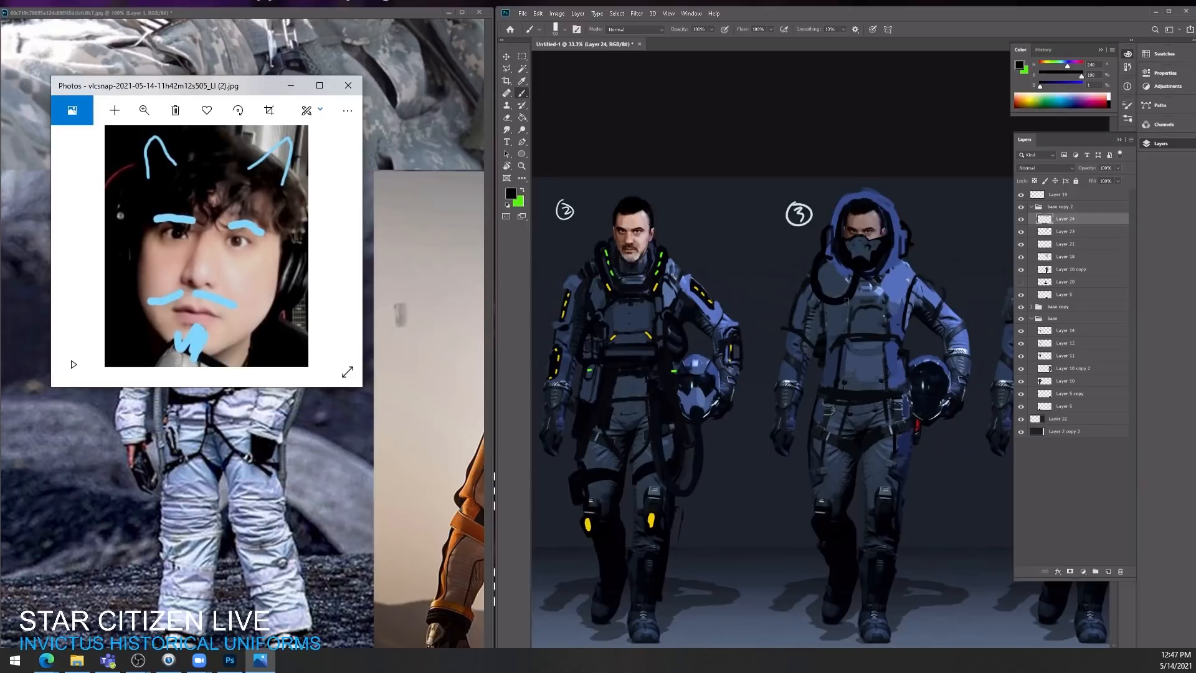
mouse_move(822, 257)
left_mouse_down()
mouse_move(828, 294)
mouse_move(860, 264)
mouse_move(841, 264)
mouse_move(881, 264)
left_mouse_up()
Step: Consult the pilot oxygen-mask reference photos and paint black accents on the hood's rim and a black patch on the shoulder above the helmet arm
key("ctrl+space")
key("ctrl+space")
left_click_drag(423, 352, 374, 349)
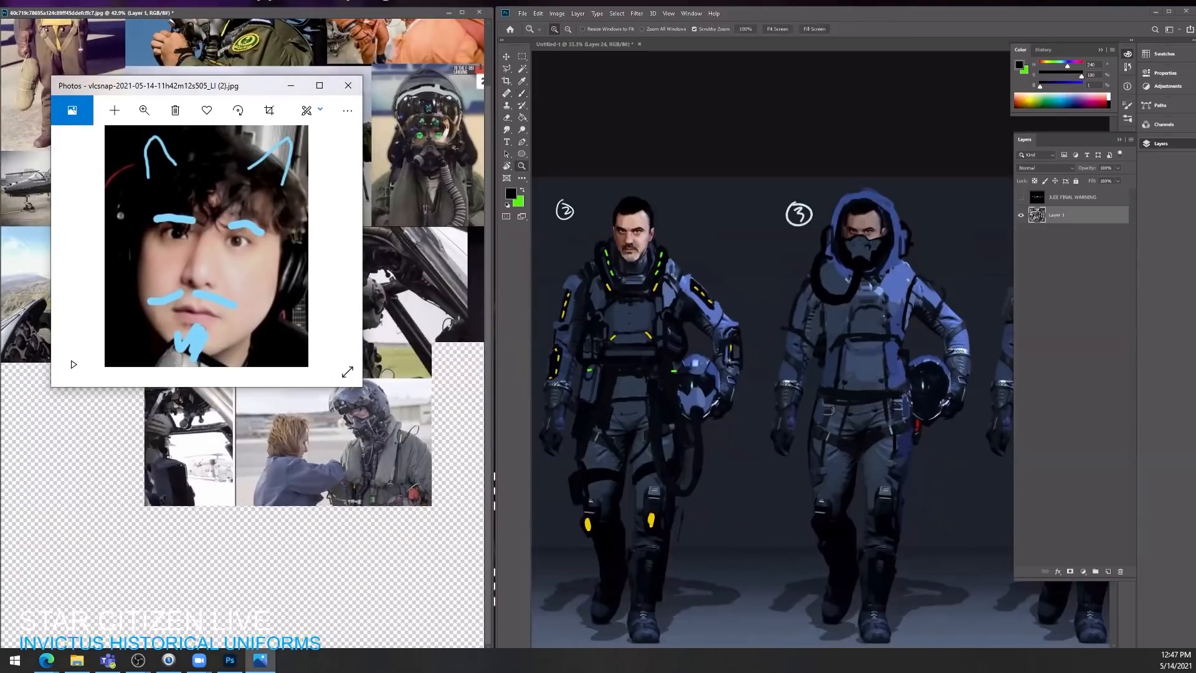
mouse_move(398, 249)
left_mouse_down()
mouse_move(416, 222)
mouse_move(377, 251)
left_mouse_up()
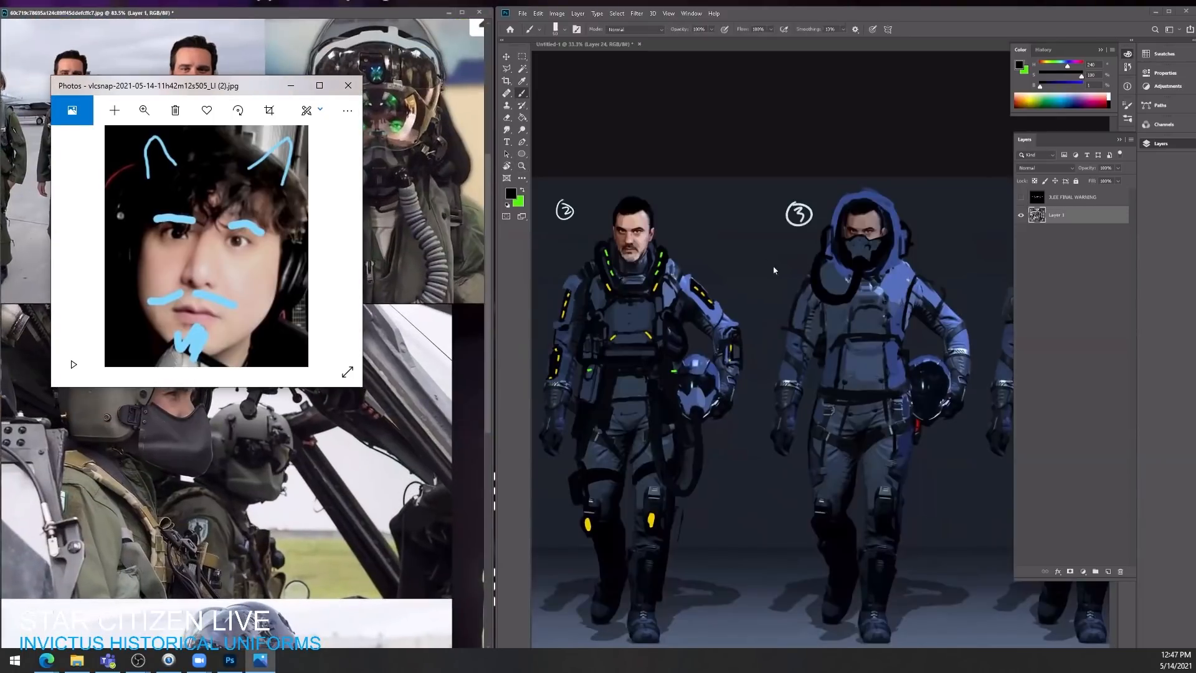
left_click(874, 257)
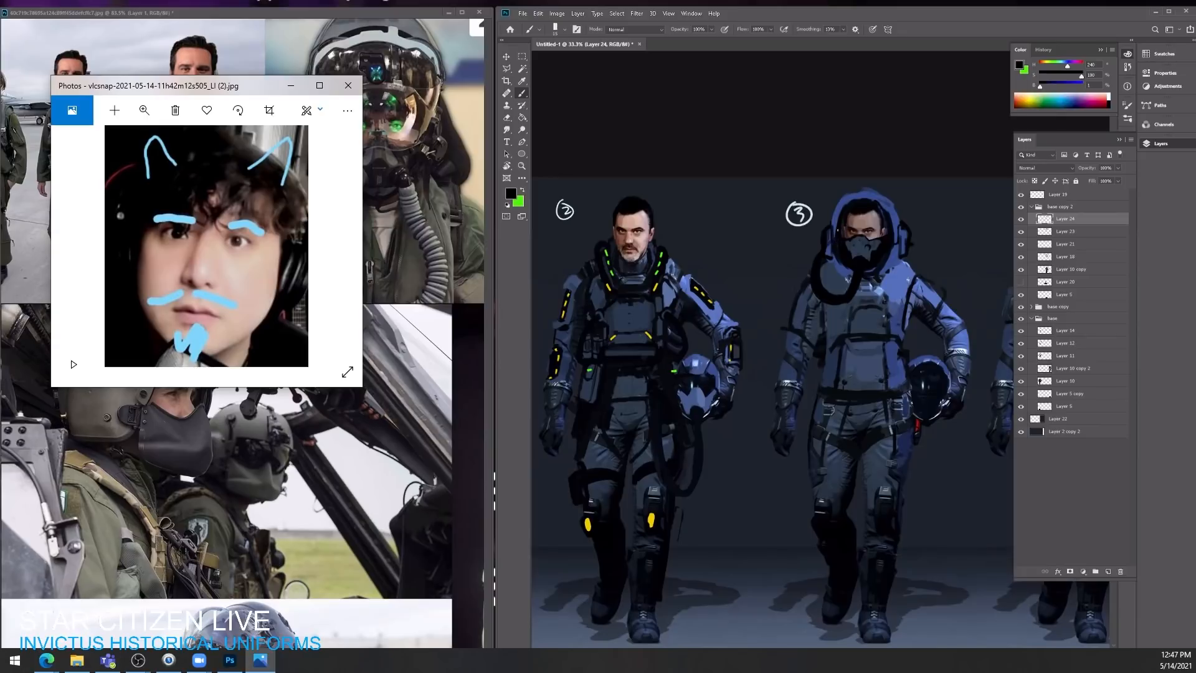
mouse_move(838, 203)
left_mouse_down()
mouse_move(884, 193)
mouse_move(900, 218)
mouse_move(883, 220)
left_mouse_up()
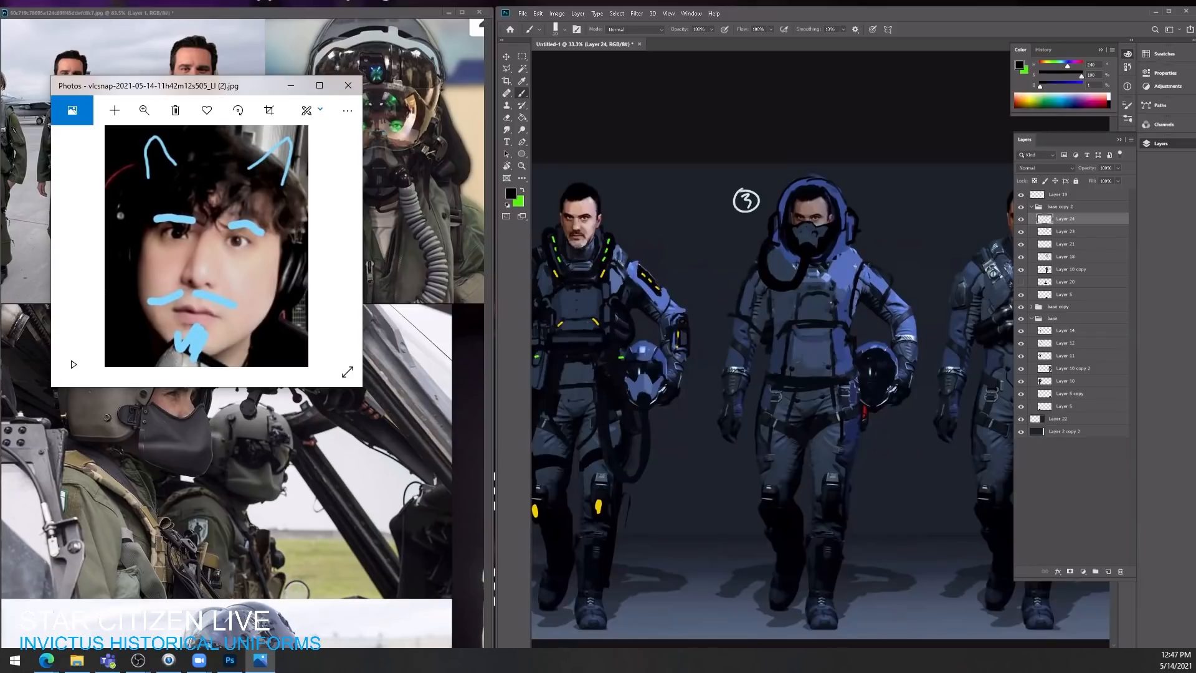
left_click_drag(868, 267, 883, 277)
Step: Darken the face inside the hood at reduced brush opacity and add a faint visor reflection with sampled white
mouse_move(795, 216)
left_mouse_down()
mouse_move(813, 203)
mouse_move(827, 215)
left_mouse_up()
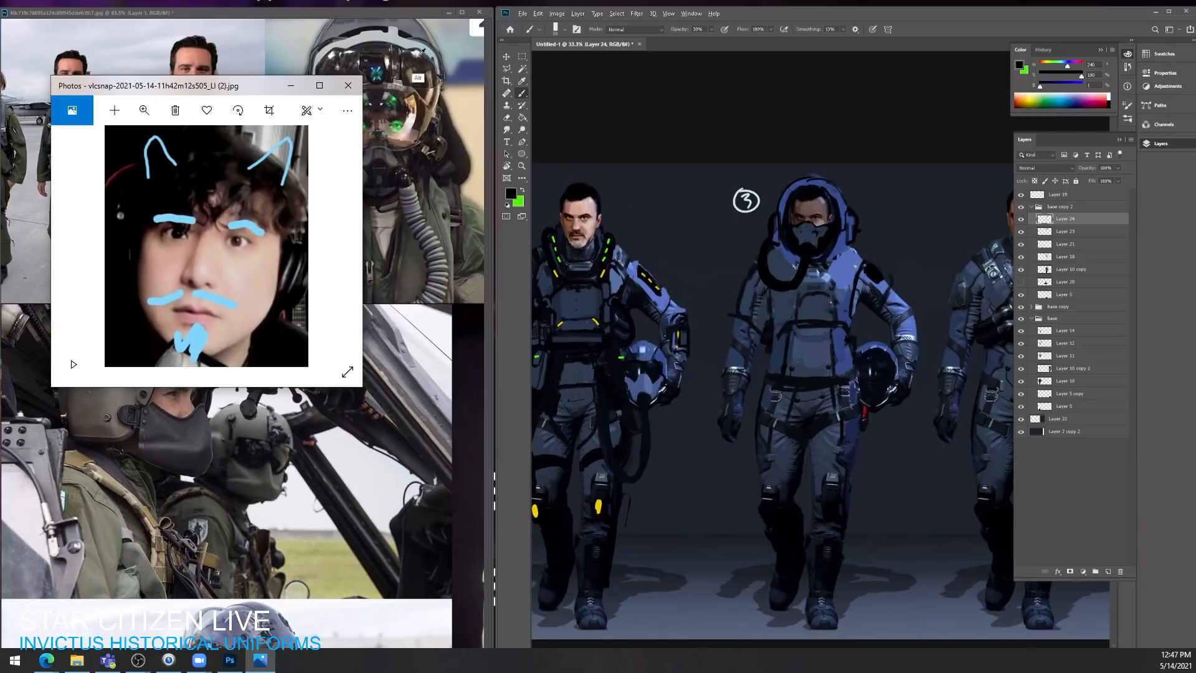
left_click(747, 201, "alt")
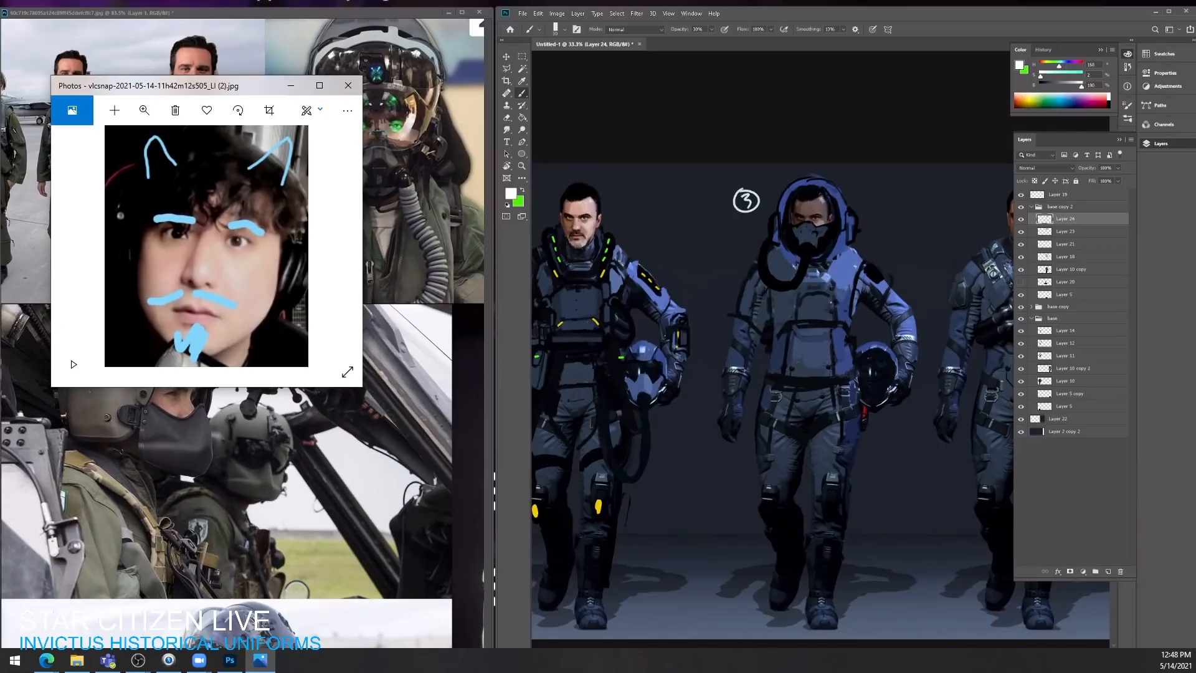
mouse_move(818, 193)
left_mouse_down()
mouse_move(824, 202)
mouse_move(792, 200)
left_mouse_up()
key("z")
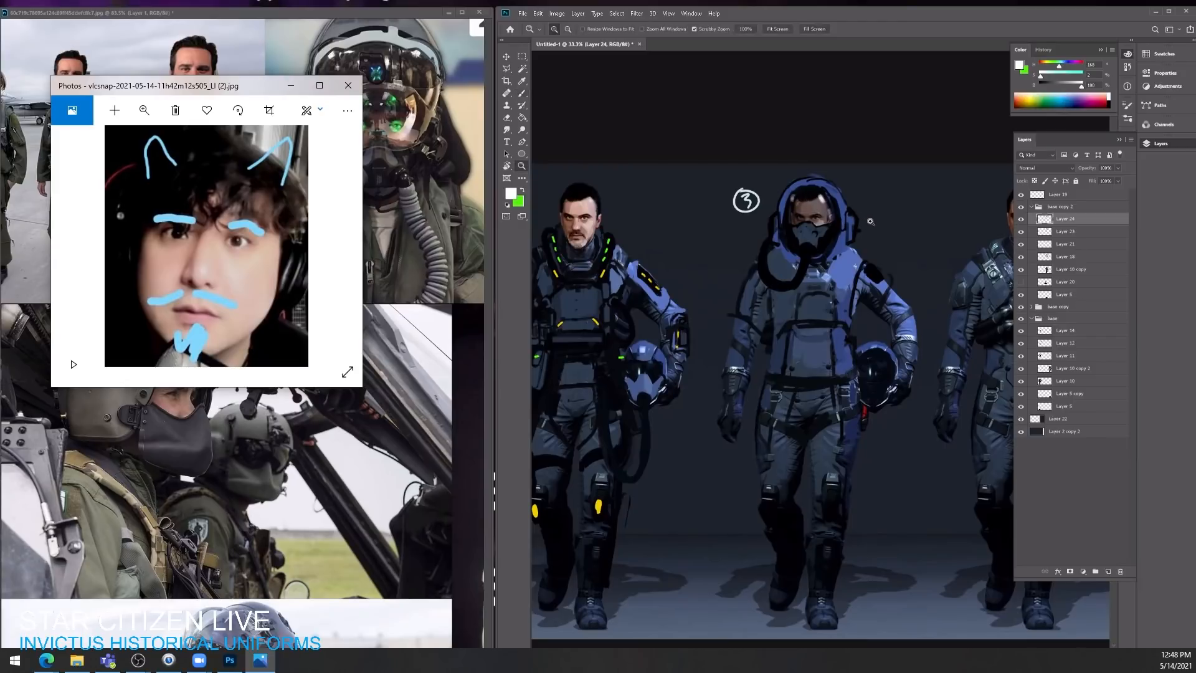
left_click(869, 220, "alt")
left_click(827, 259)
key("b")
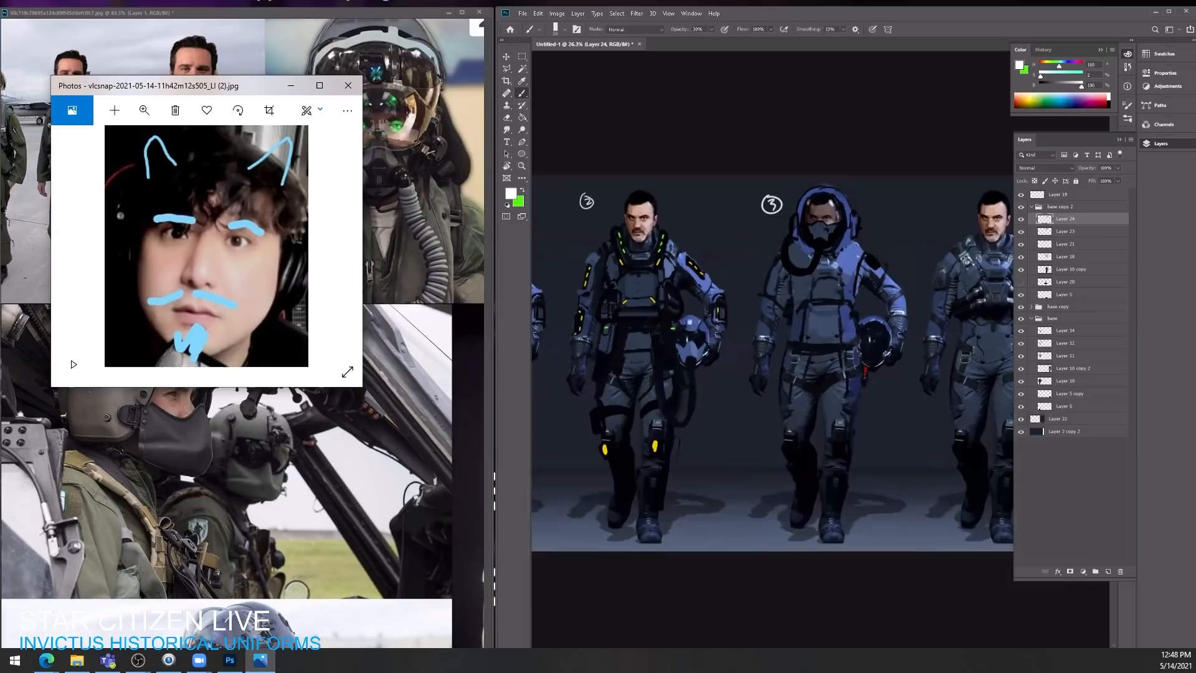
Step: Bring the white spacesuit reference into view, add a new top layer and paint black harness straps over the third character's shoulders and chest
left_click(390, 320)
key("z")
left_click_drag(391, 319, 324, 324)
left_click_drag(323, 386, 361, 299)
key("z")
left_click_drag(93, 557, 552, 185)
left_click(859, 263)
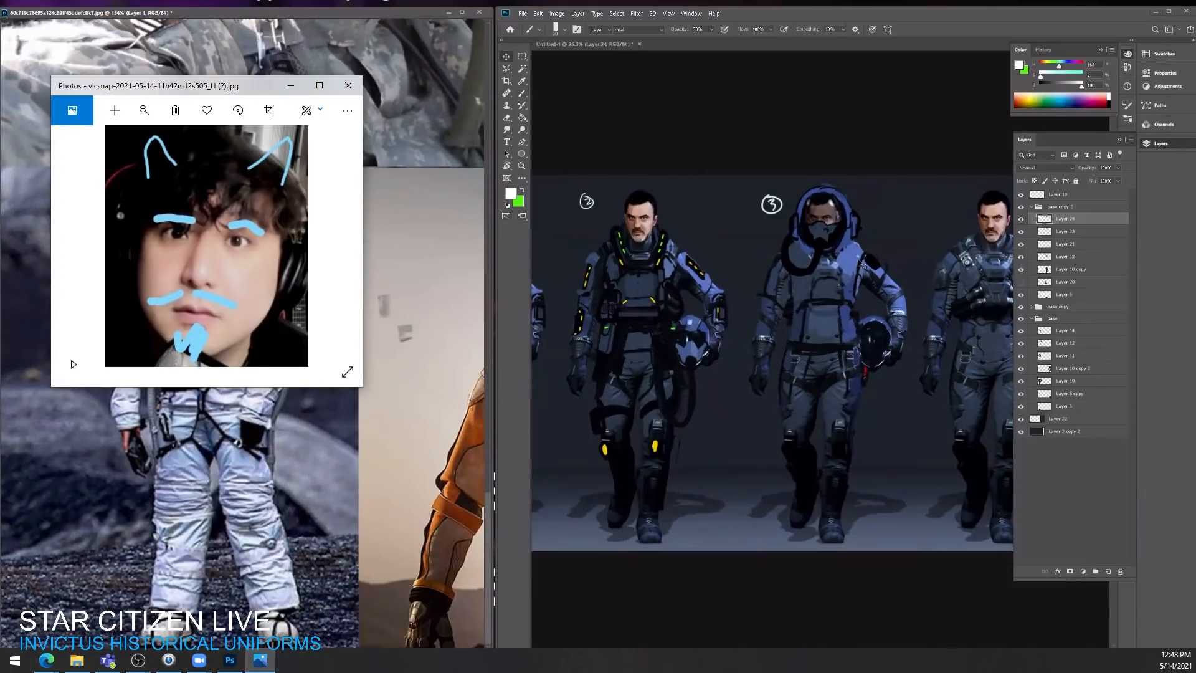
left_click(1108, 572)
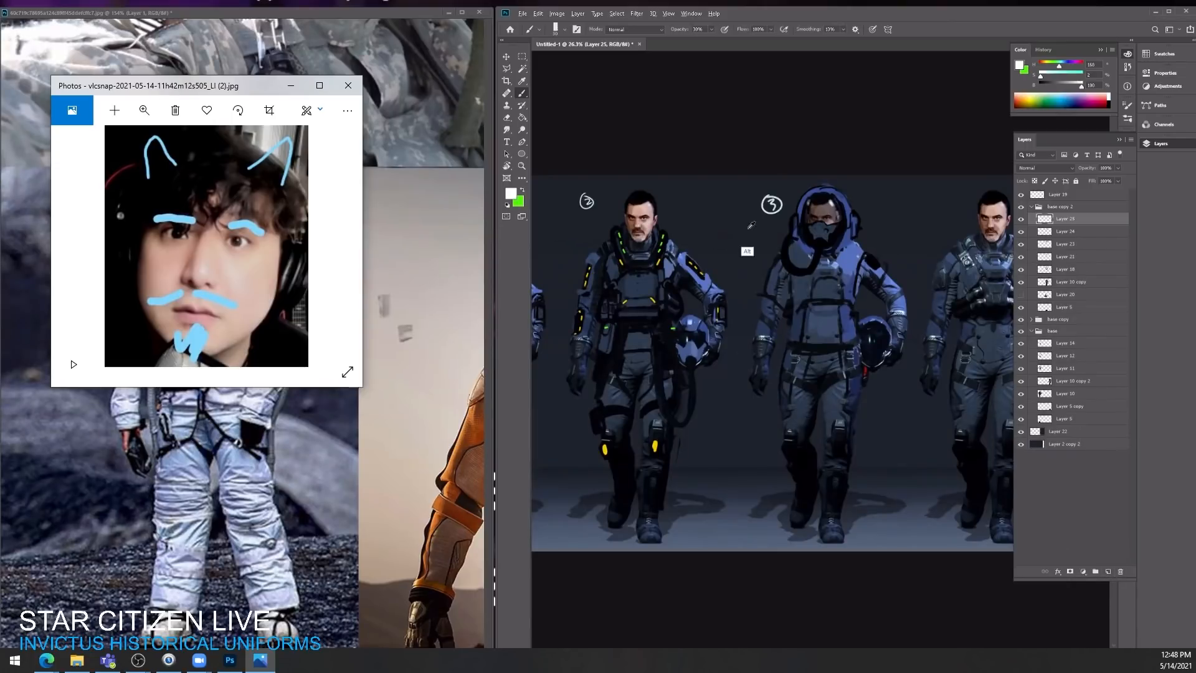
left_click(835, 264, "alt")
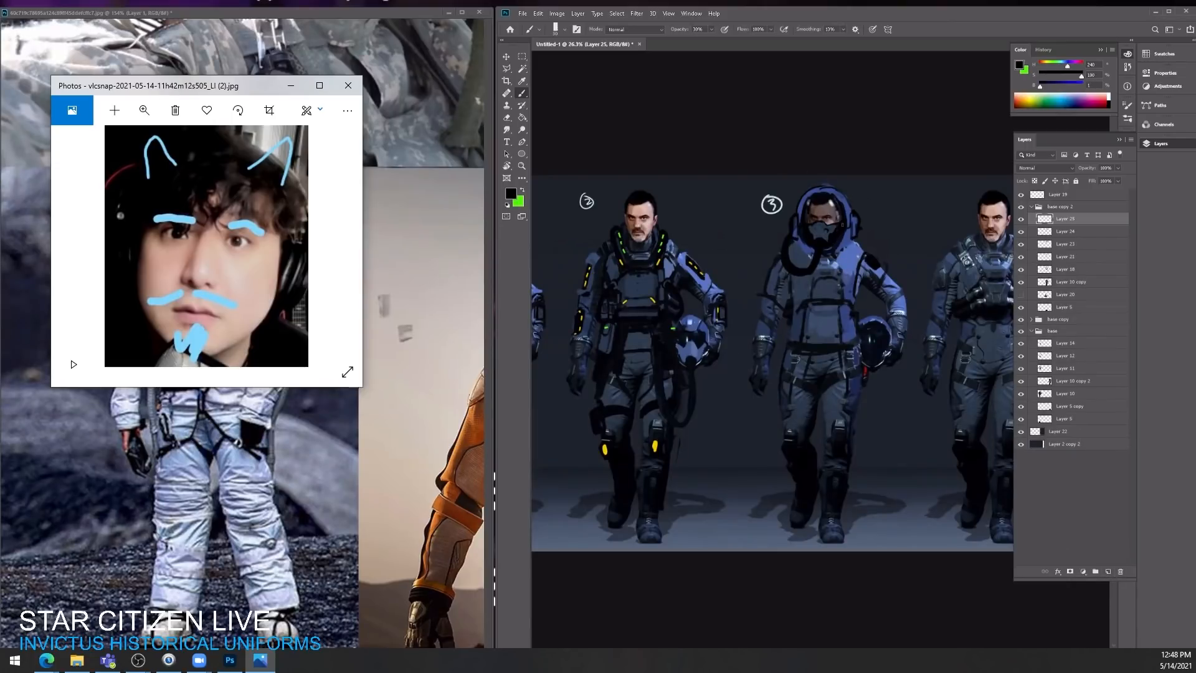
mouse_move(855, 232)
left_mouse_down()
mouse_move(844, 249)
mouse_move(802, 248)
mouse_move(814, 262)
mouse_move(836, 258)
mouse_move(810, 296)
mouse_move(787, 303)
mouse_move(858, 306)
left_mouse_up()
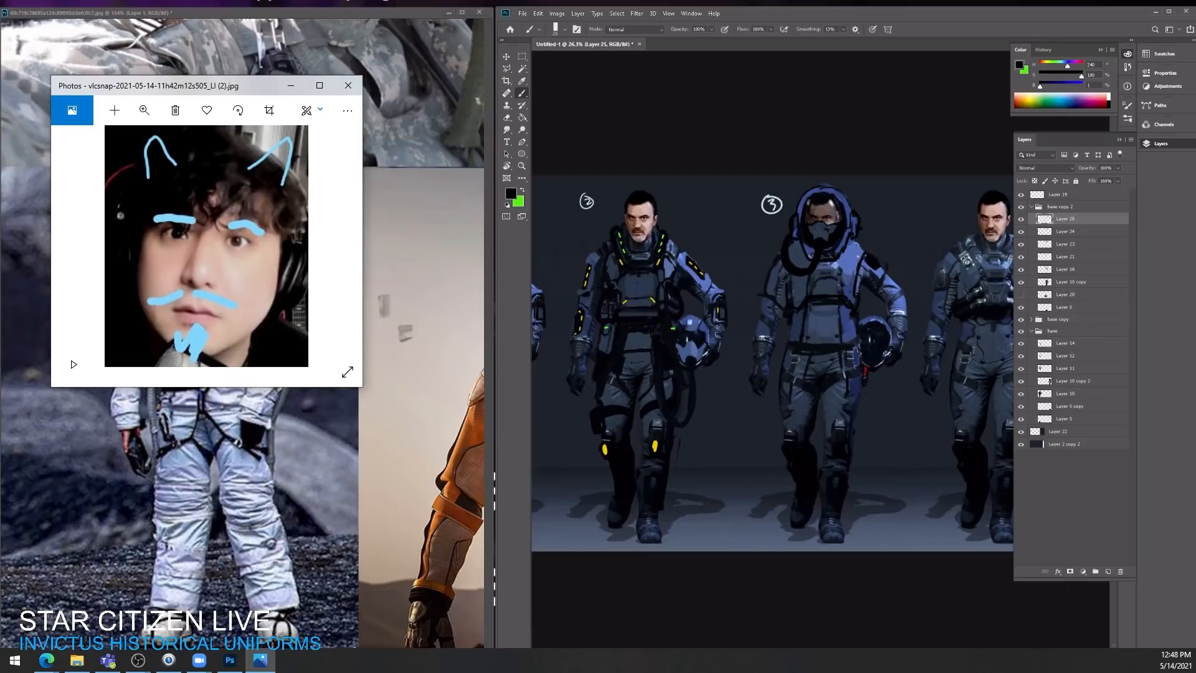
left_click_drag(796, 243, 791, 258)
left_click_drag(863, 241, 852, 253)
Step: Add a new layer beneath Layer 10 copy and paint looping black backpack hoses behind the third character's hood and shoulder
left_click(1092, 271)
left_click(1107, 571)
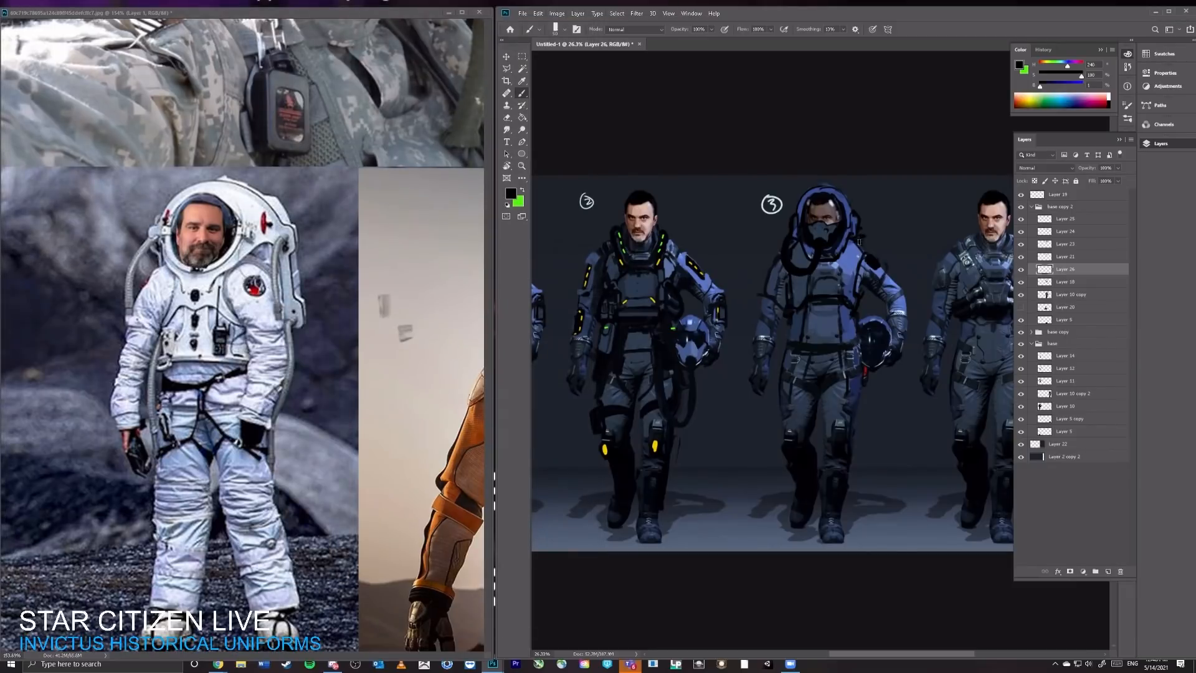
left_click_drag(1051, 272, 1050, 300)
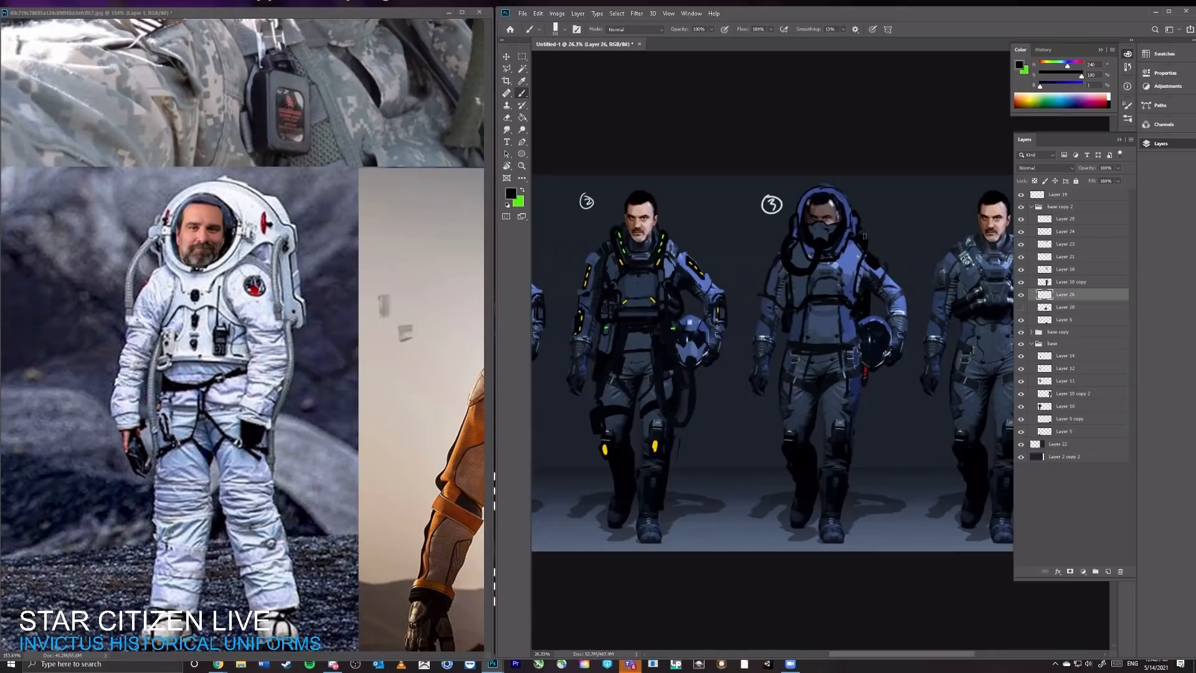
left_click_drag(863, 228, 863, 228)
mouse_move(0, 93)
left_mouse_down()
mouse_move(3, 148)
mouse_move(224, 139)
mouse_move(226, 56)
left_mouse_up()
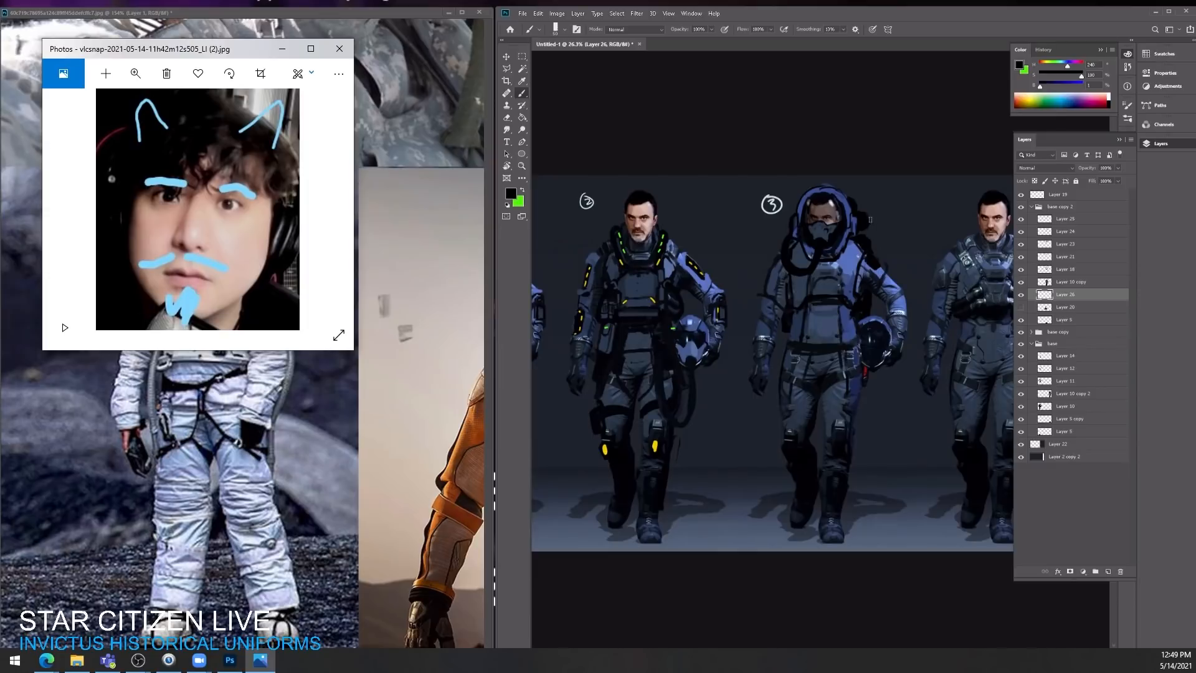
left_click_drag(870, 220, 875, 314)
key("super+c")
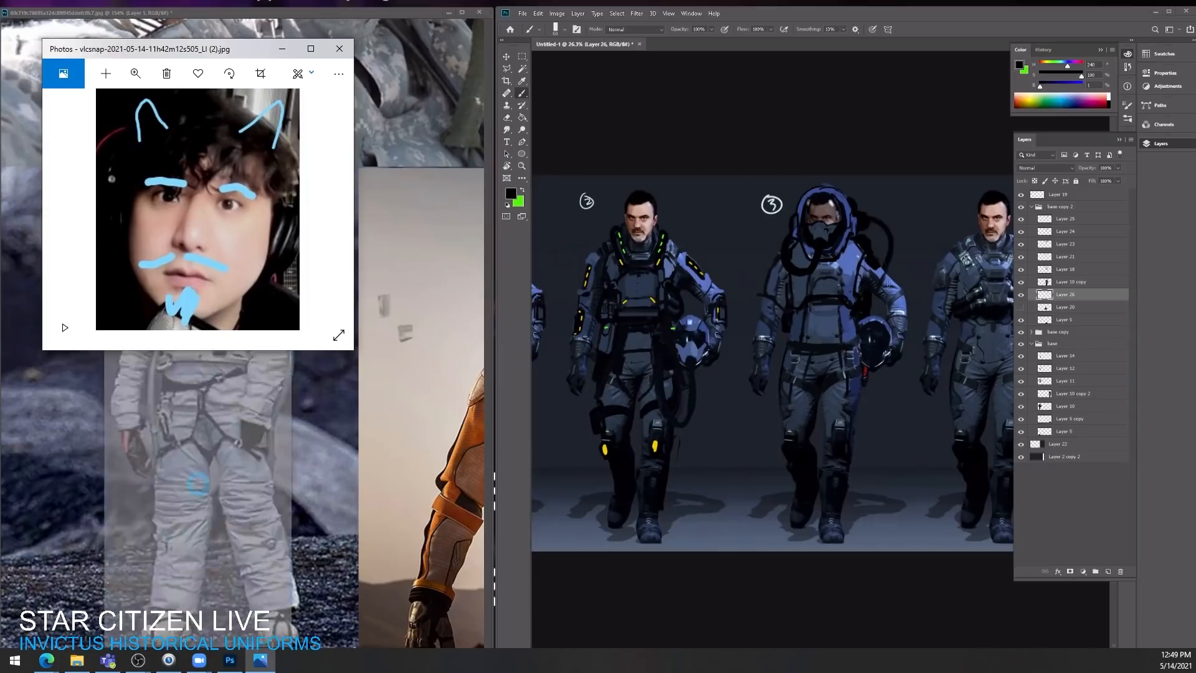
left_click(879, 299)
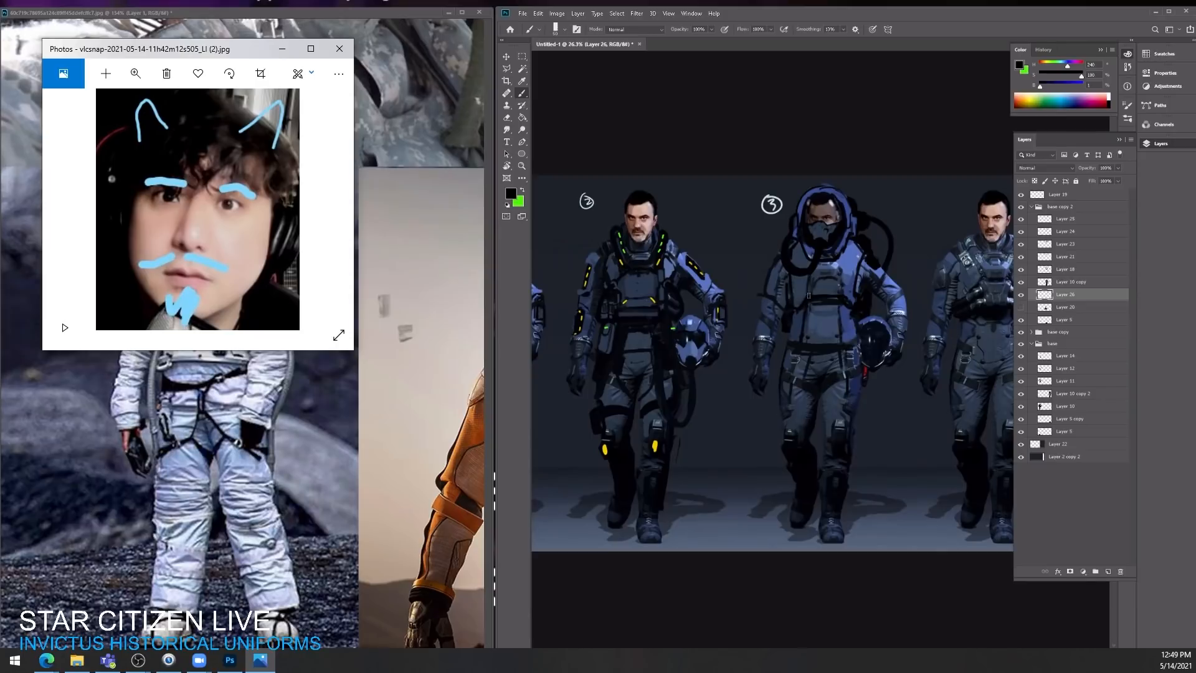
Step: Select Layer 25 and paint black panels on the third character's chest rig with details in sampled suit blue
left_click(1077, 219)
mouse_move(804, 289)
left_mouse_down()
mouse_move(831, 288)
mouse_move(807, 286)
left_mouse_up()
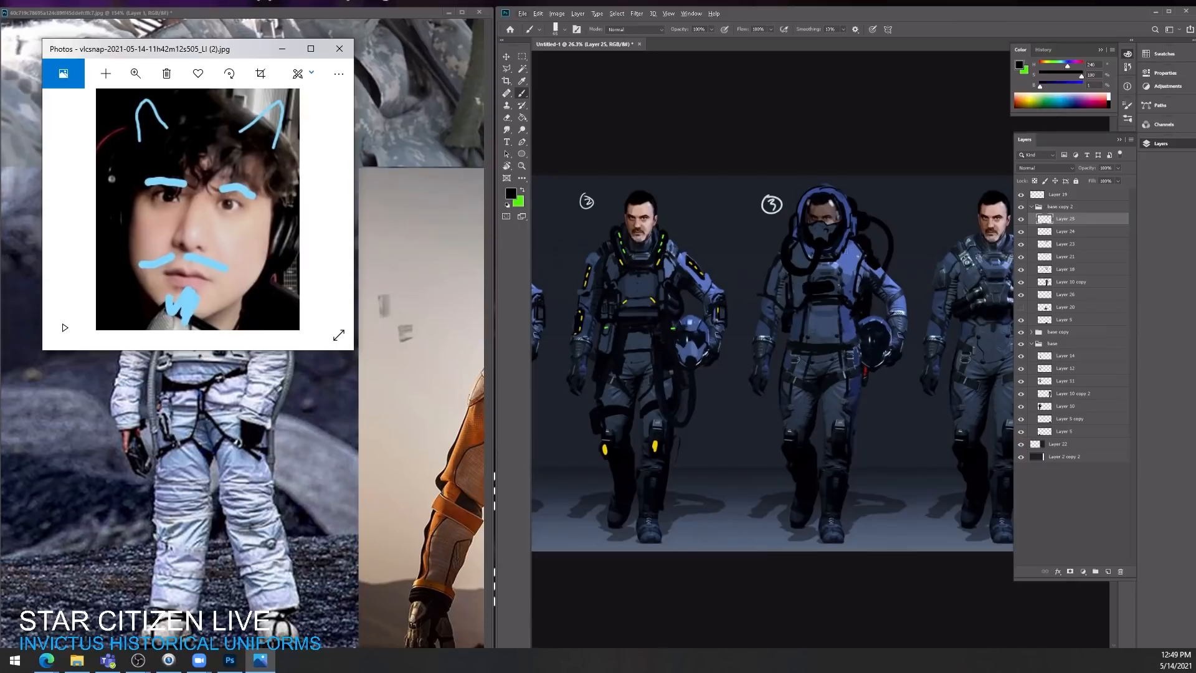
mouse_move(855, 243)
left_mouse_down()
mouse_move(844, 270)
mouse_move(799, 264)
mouse_move(795, 304)
mouse_move(803, 298)
left_mouse_up()
left_click(903, 309, "alt")
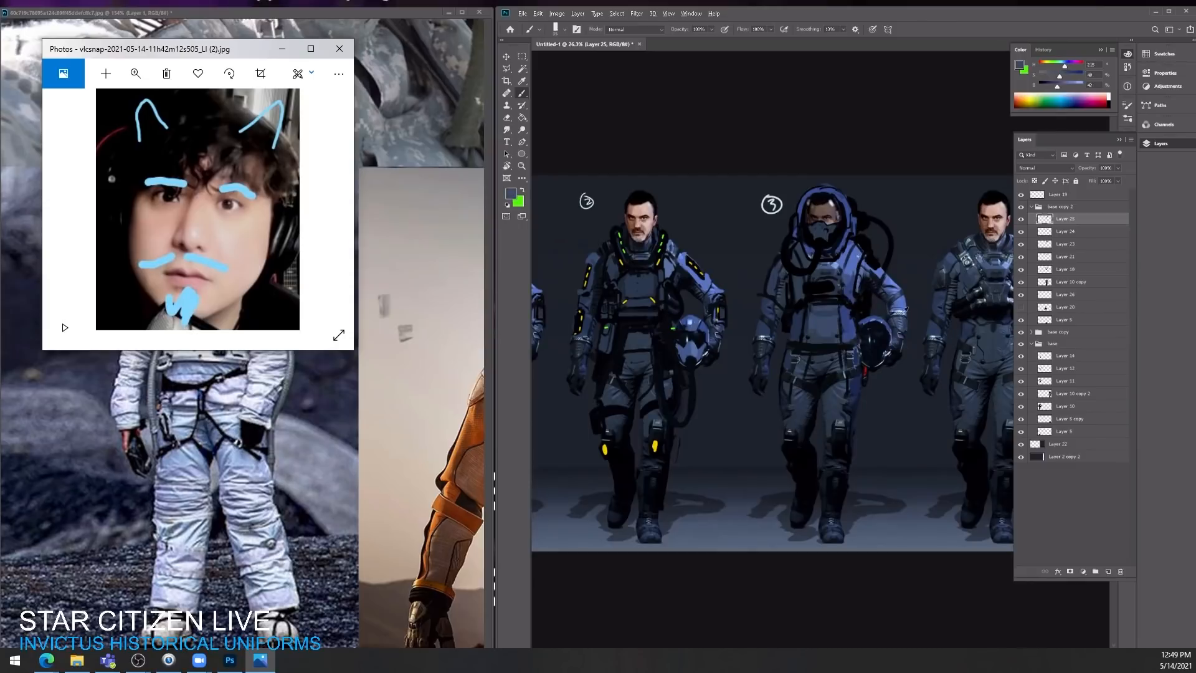
left_click_drag(810, 288, 832, 286)
Step: Refine the shoulder strap and chest edge beside the backpack hoses with sampled black and light suit blue
left_click(858, 245, "alt")
left_click(475, 117)
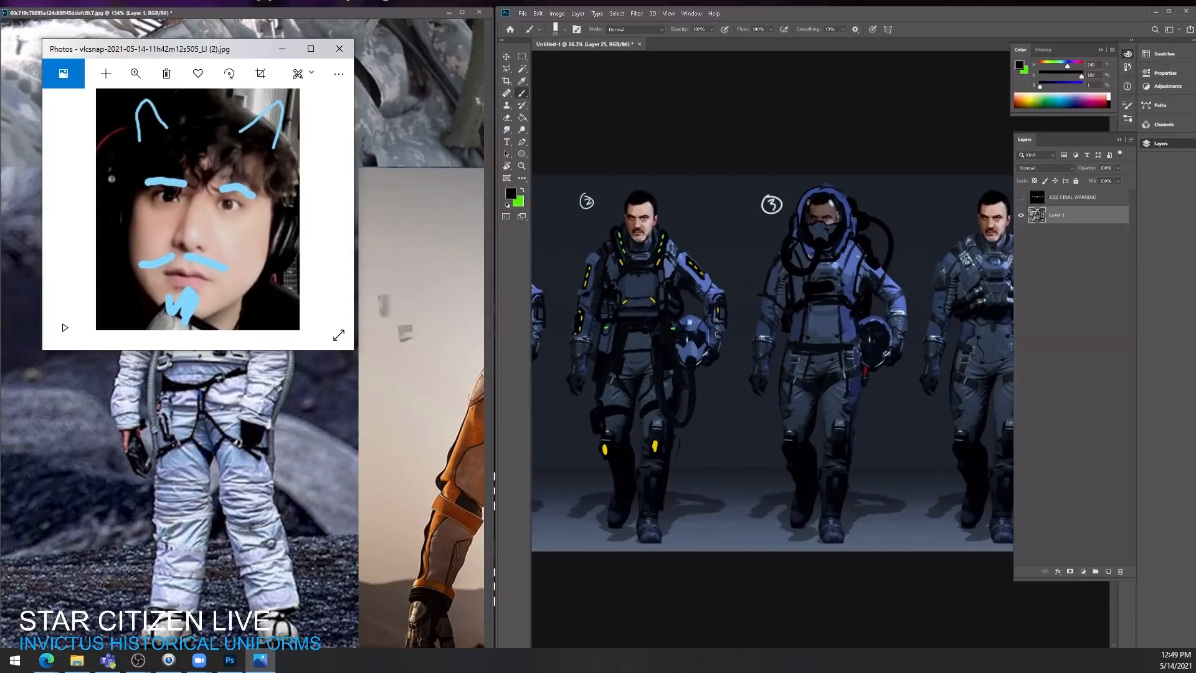
left_click(845, 322)
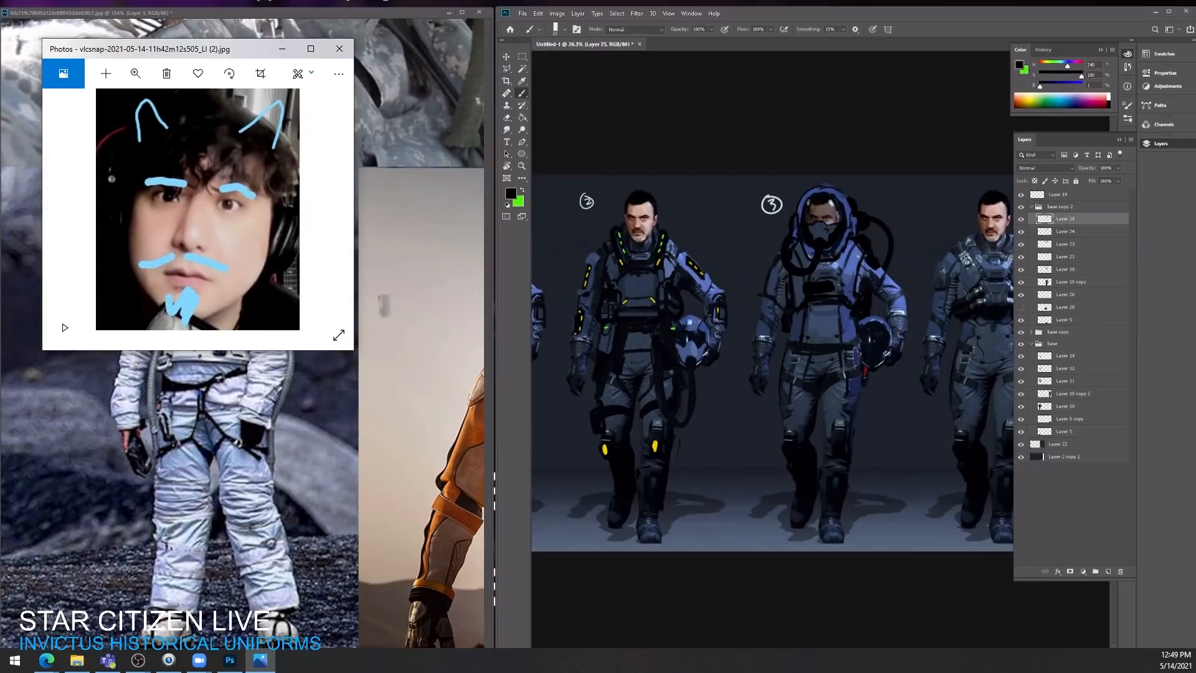
left_click_drag(865, 253, 855, 294)
left_click(854, 255, "alt")
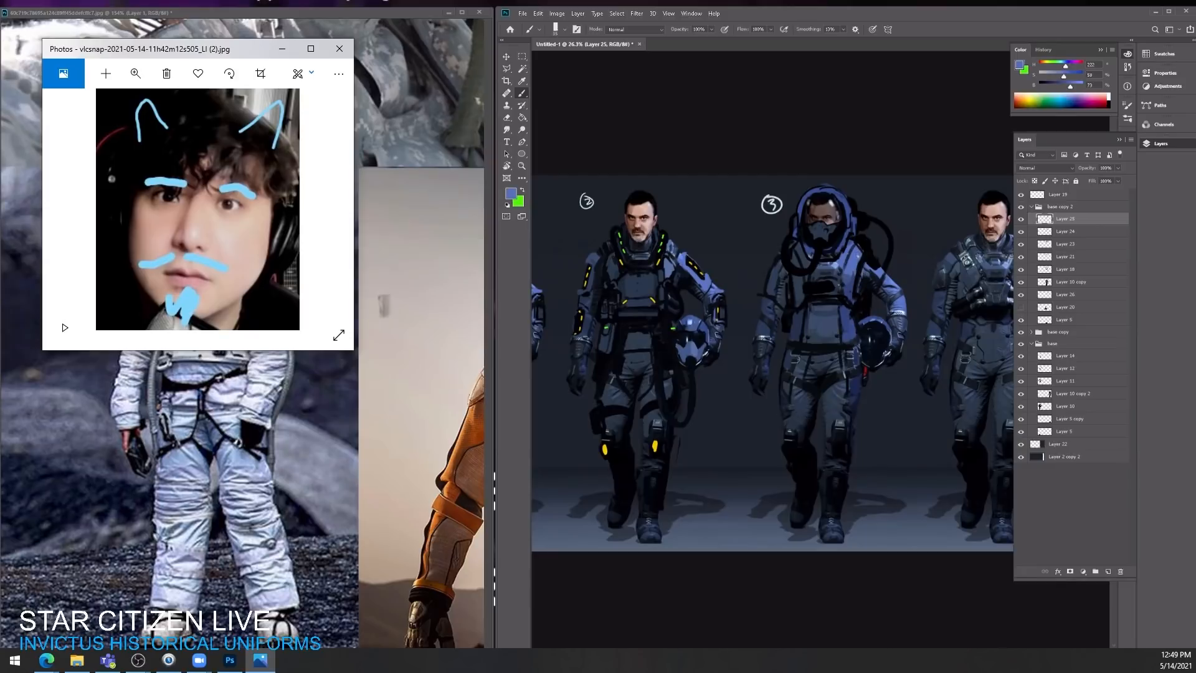
mouse_move(854, 239)
left_mouse_down()
mouse_move(856, 227)
mouse_move(863, 247)
left_mouse_up()
left_click(870, 258, "alt")
Step: Paint a black guard on the forearm of the helmet-carrying arm and break it up with sampled suit blue
mouse_move(851, 251)
left_mouse_down()
mouse_move(906, 327)
mouse_move(897, 314)
left_mouse_up()
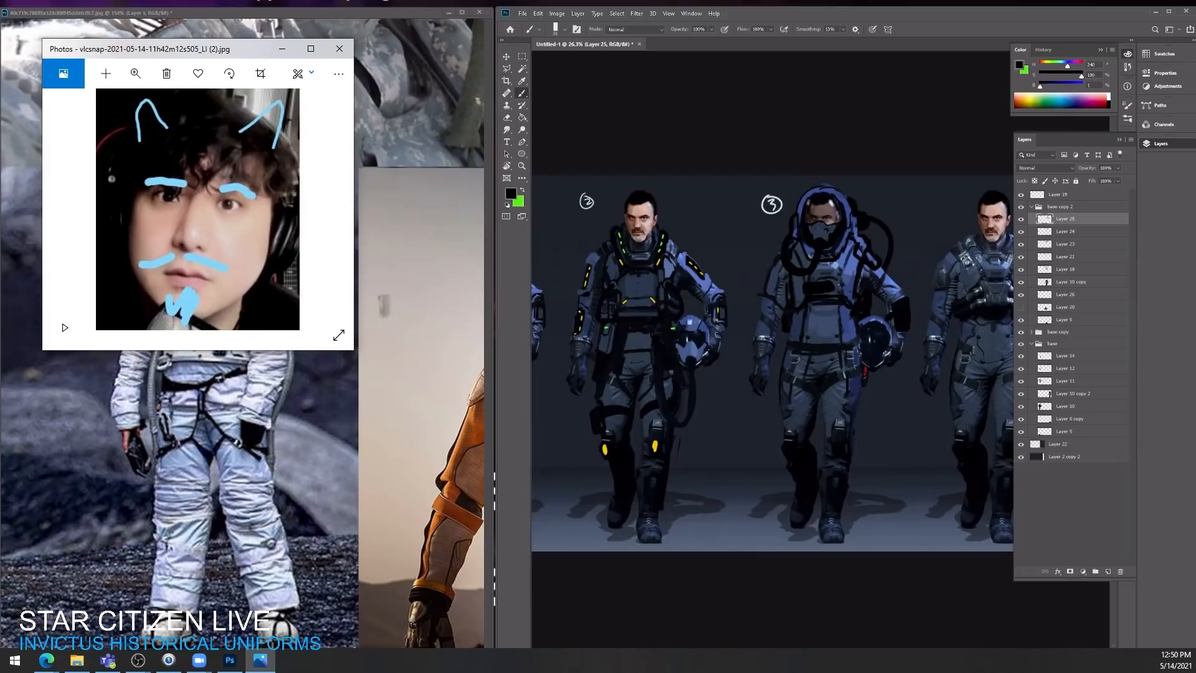
left_click_drag(868, 253, 898, 296)
left_click(820, 350, "alt")
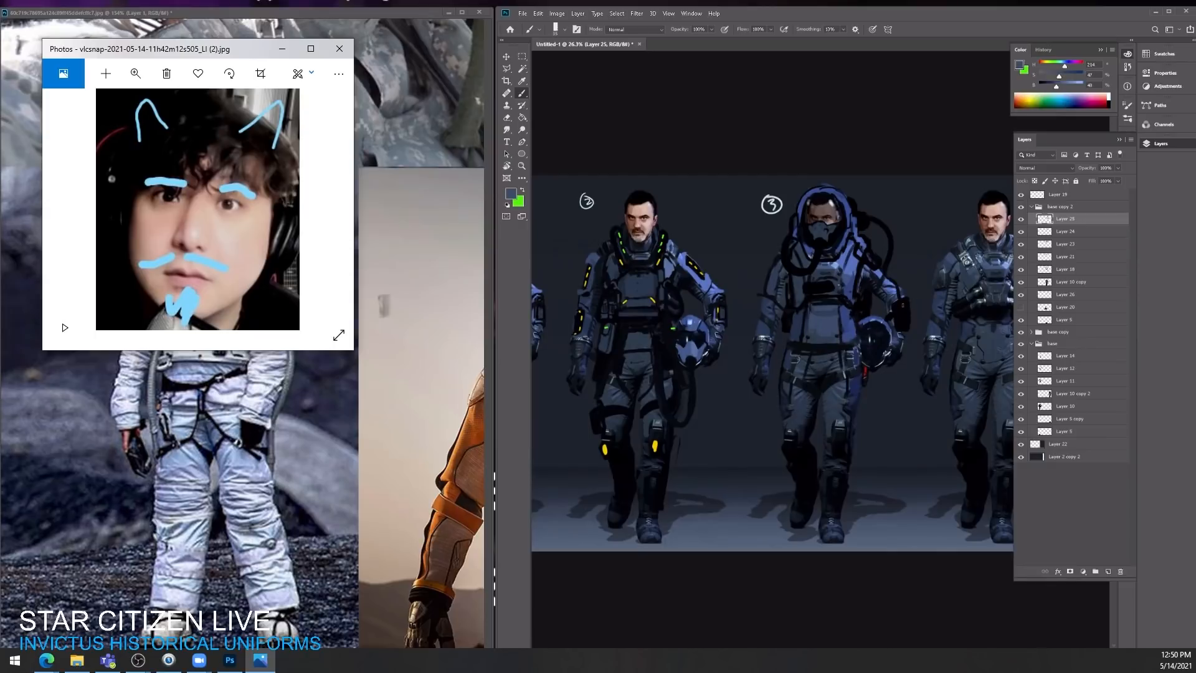
mouse_move(902, 304)
left_mouse_down()
mouse_move(899, 324)
mouse_move(903, 306)
left_mouse_up()
left_click(900, 323, "alt")
left_click_drag(898, 306, 899, 323)
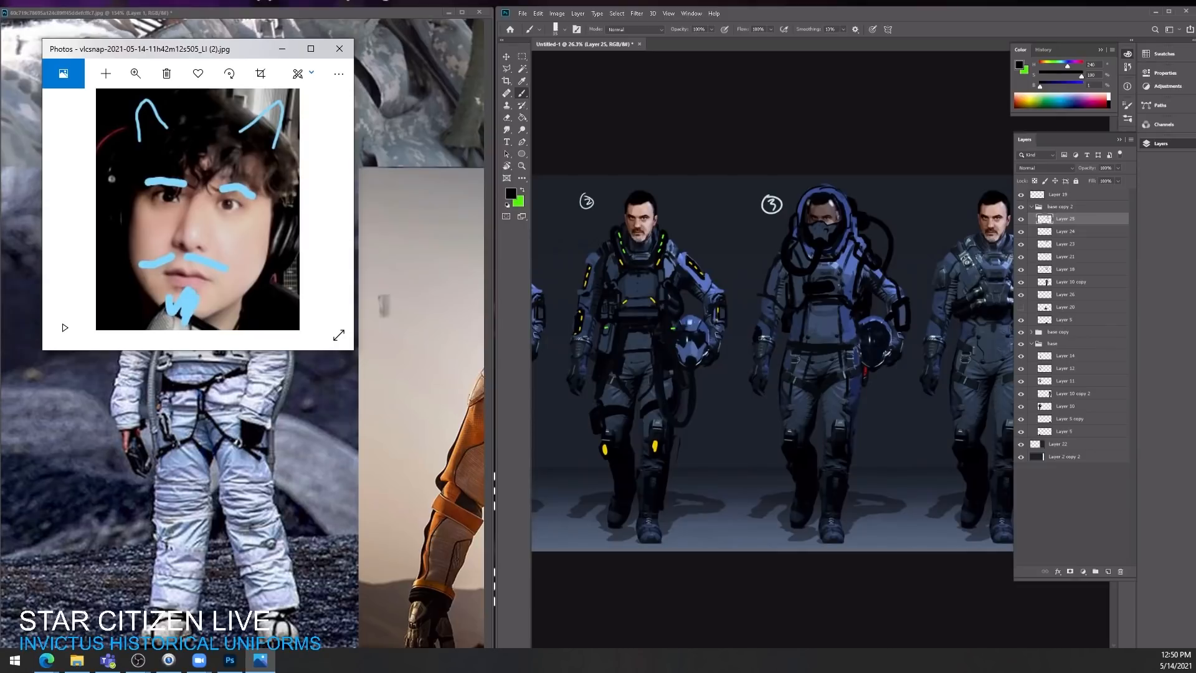
Step: Touch up the third character's free forearm and outer thigh in black and blend sampled suit blue into the chest and shoulder
left_click_drag(763, 337, 766, 335)
mouse_move(862, 361)
left_mouse_down()
mouse_move(855, 405)
mouse_move(861, 389)
left_mouse_up()
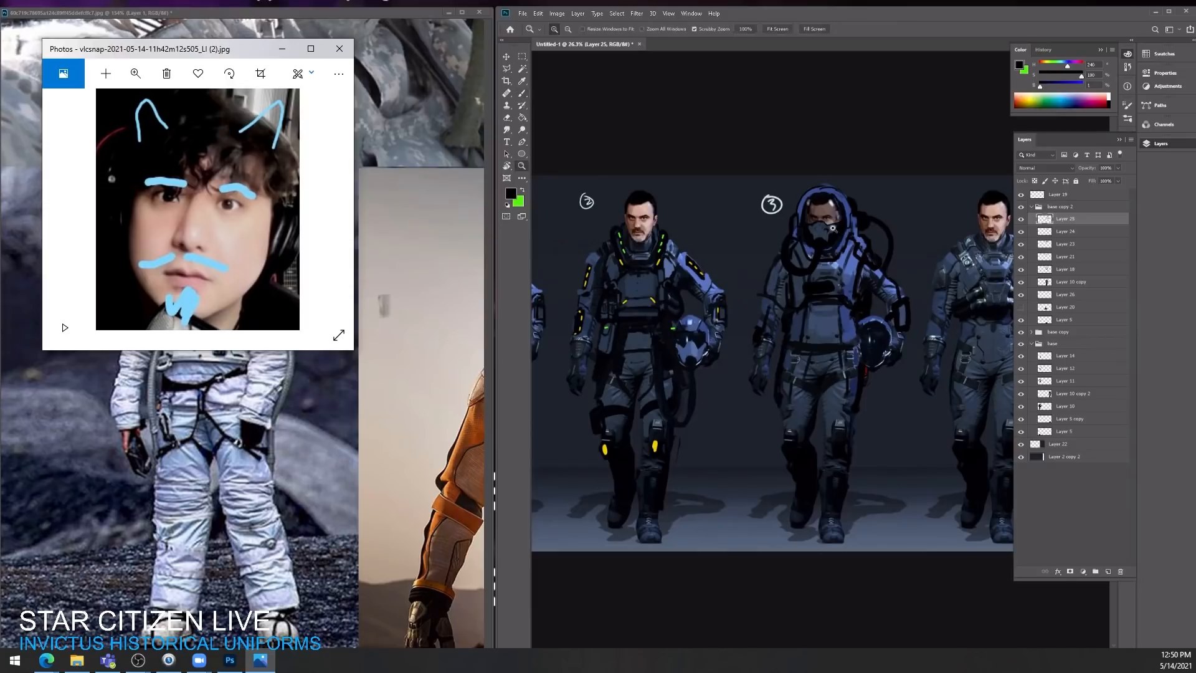
scroll(803, 220, "up", 1)
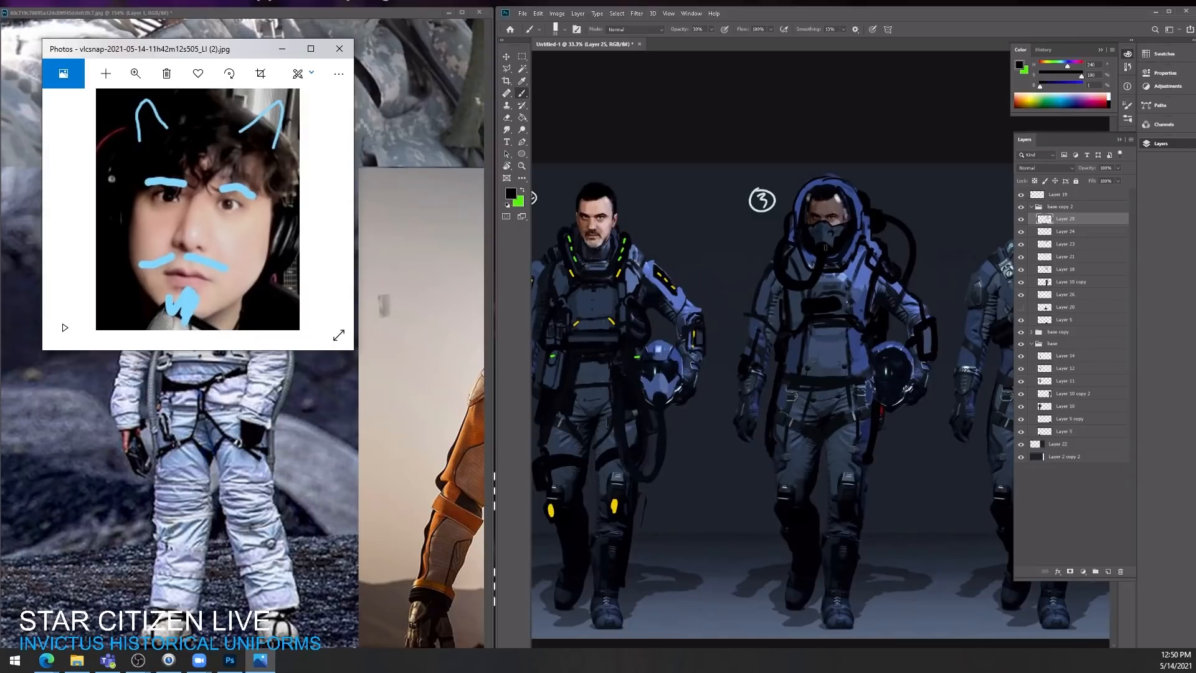
mouse_move(864, 243)
left_mouse_down()
mouse_move(831, 243)
mouse_move(870, 243)
left_mouse_up()
left_click(846, 277, "alt")
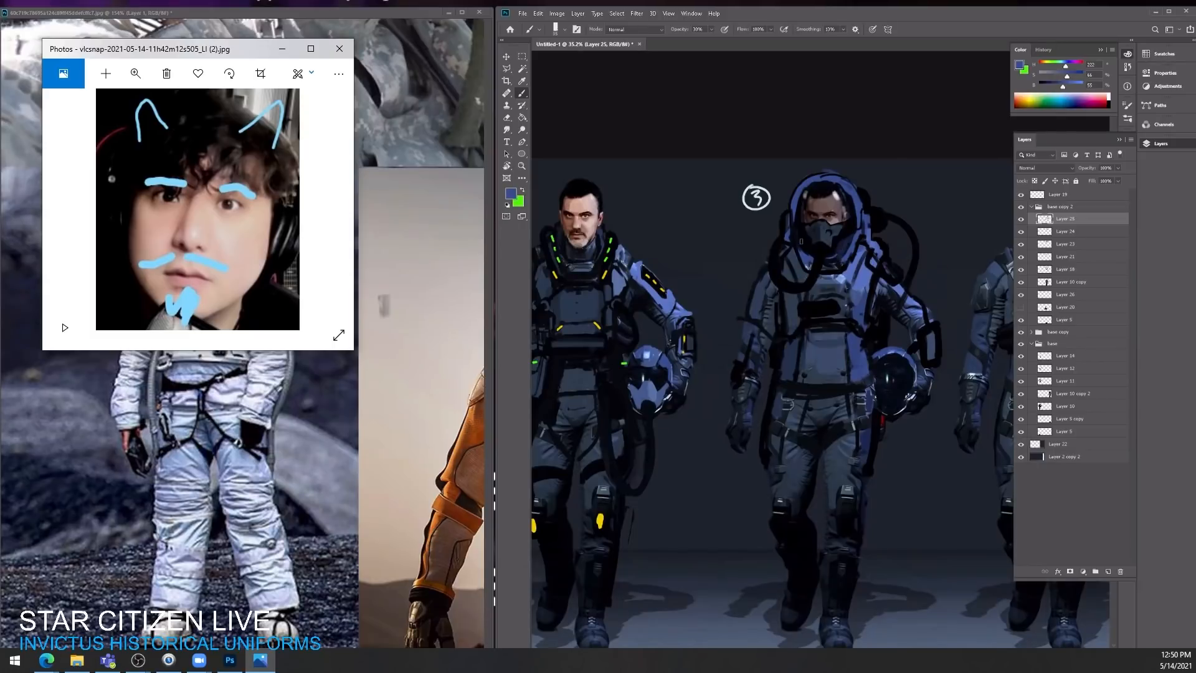
mouse_move(858, 236)
left_mouse_down()
mouse_move(814, 273)
mouse_move(826, 271)
mouse_move(774, 274)
left_mouse_up()
key("ctrl+plus")
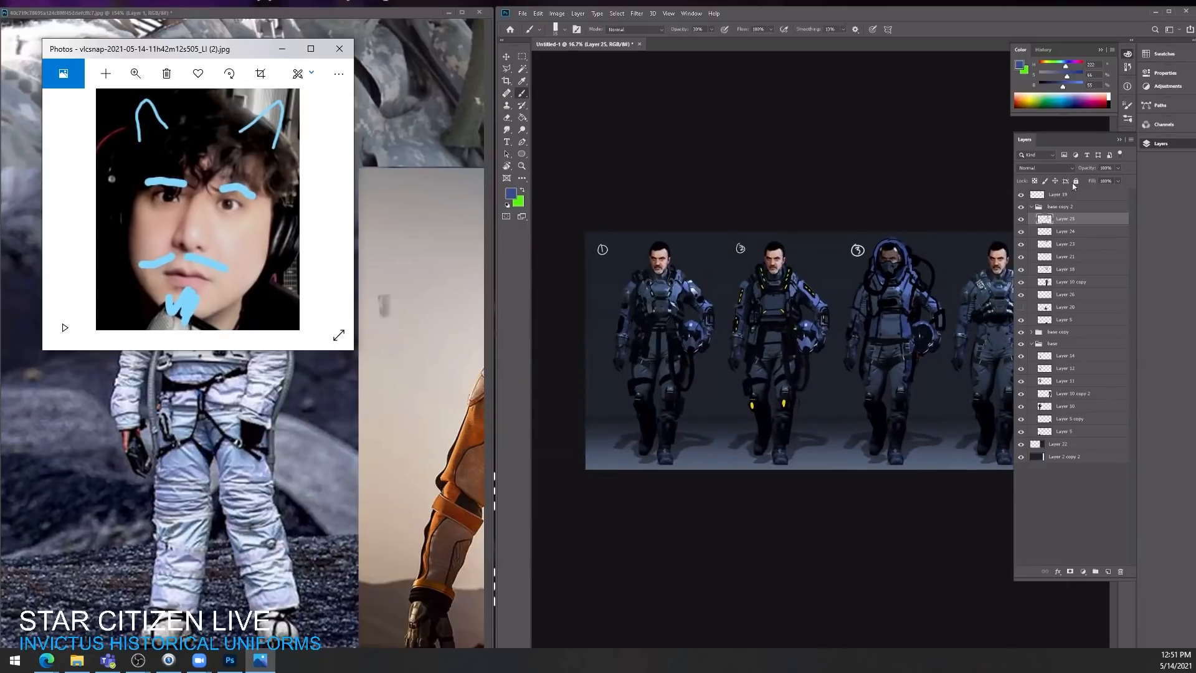
Step: Hide Layer 19 with the yellow and green light accents
left_click(1021, 194)
left_click_drag(895, 346, 967, 353)
left_click_drag(966, 349, 897, 334)
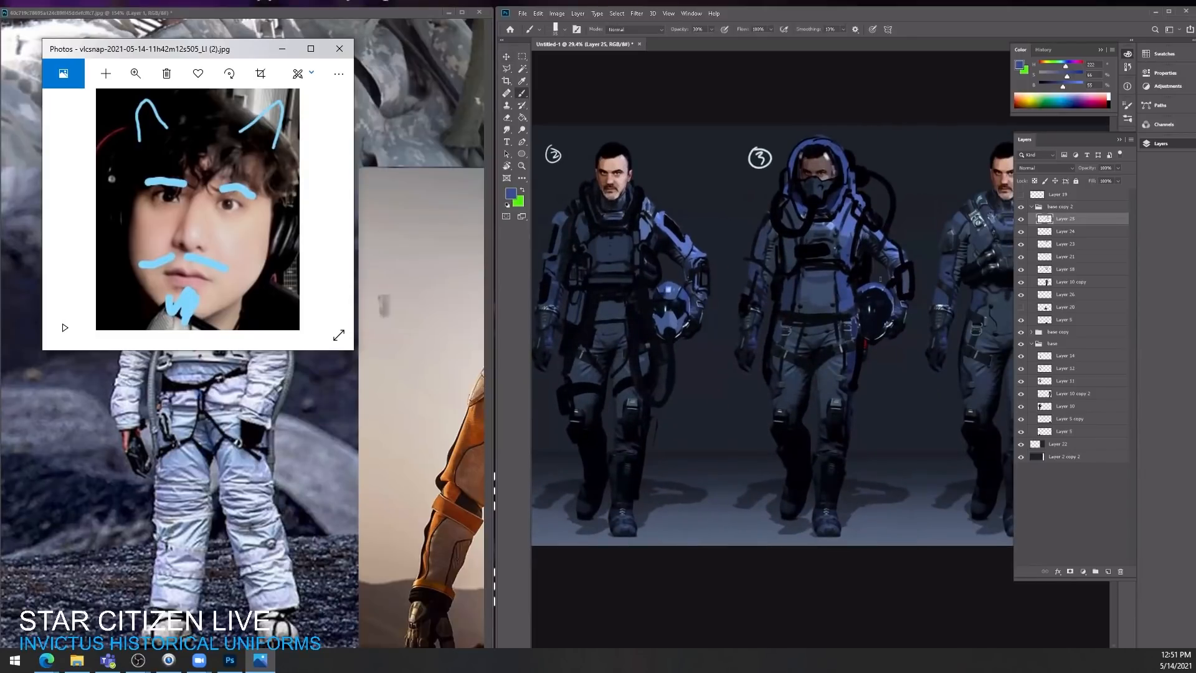
Step: Paint black harness straps around the third character's hips and upper thighs
left_click(860, 277, "alt")
key("alt")
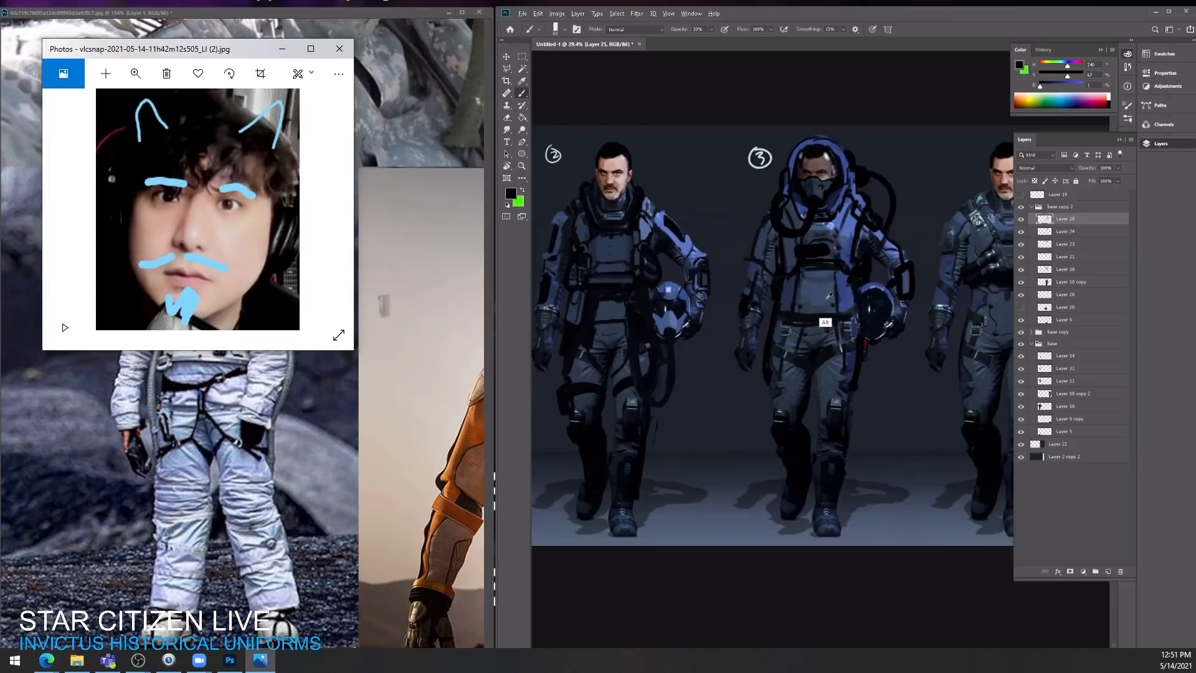
left_click(827, 295, "alt")
left_click(815, 250, "alt")
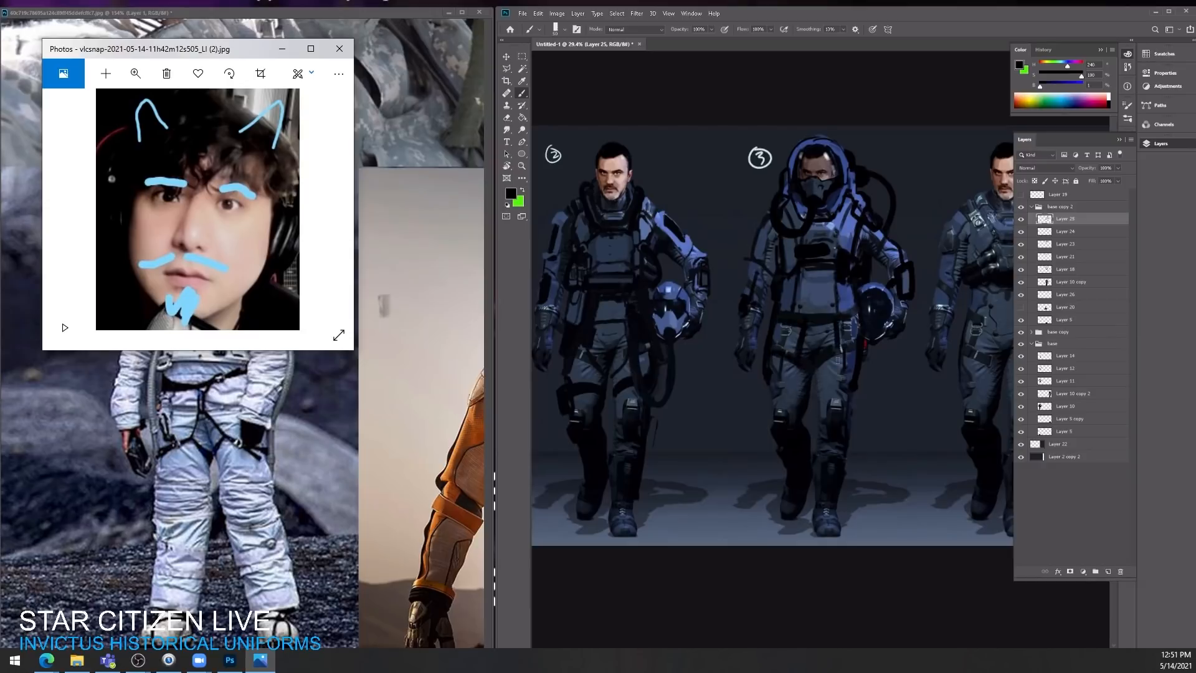
mouse_move(819, 366)
left_mouse_down()
mouse_move(862, 351)
mouse_move(793, 422)
left_mouse_up()
key("ctrl+z")
key("ctrl+space")
mouse_move(887, 352)
left_mouse_down()
mouse_move(847, 352)
mouse_move(889, 352)
left_mouse_up()
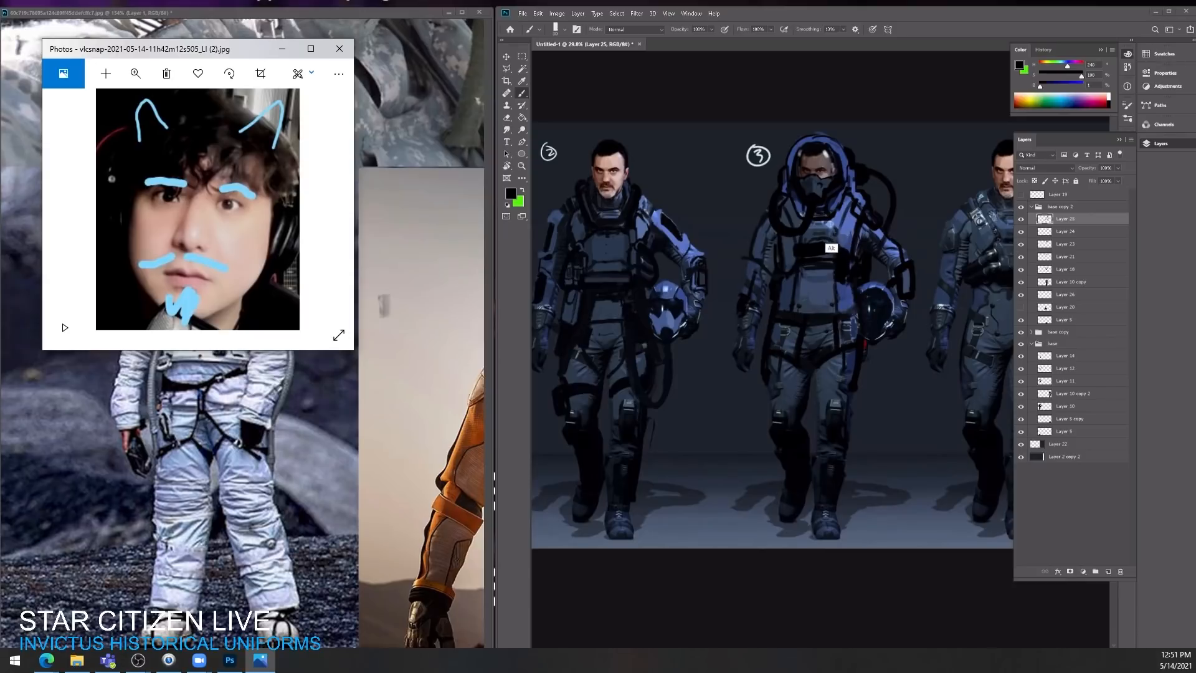
Step: Highlight the third character's hood rim and its shoulder-side edge with sampled light blue
left_click(833, 221, "alt")
left_click(831, 225, "alt")
mouse_move(810, 147)
left_mouse_down()
mouse_move(830, 144)
mouse_move(839, 158)
left_mouse_up()
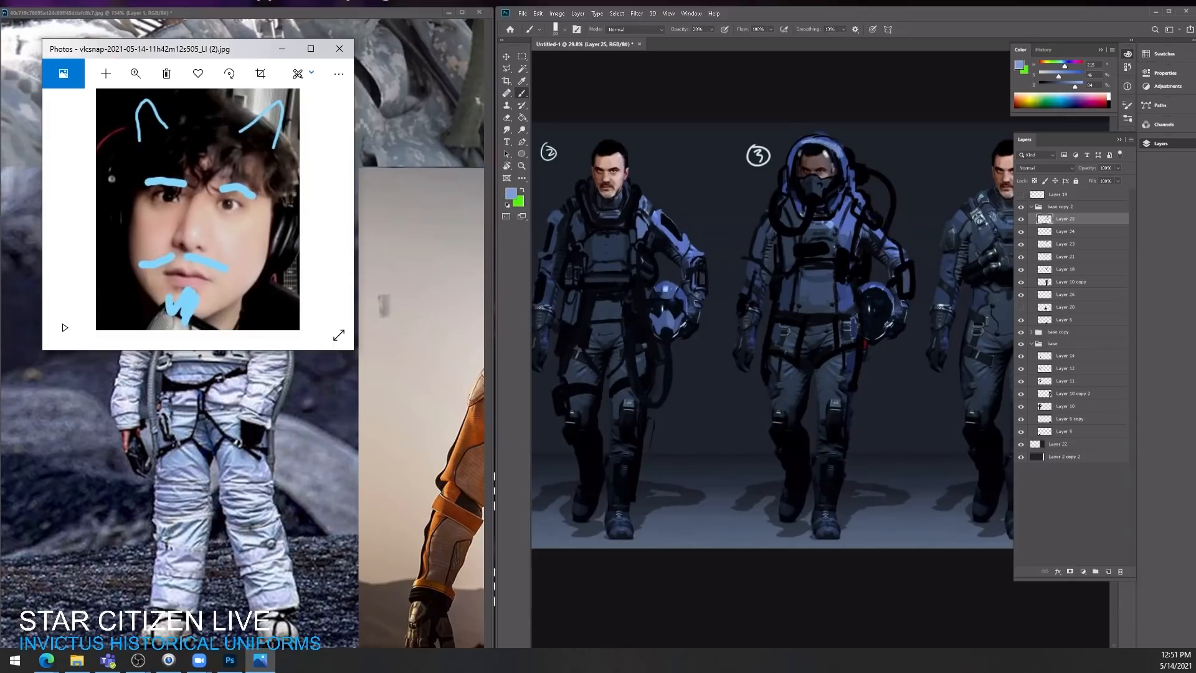
left_click_drag(841, 163, 845, 195)
left_click(806, 147, "alt")
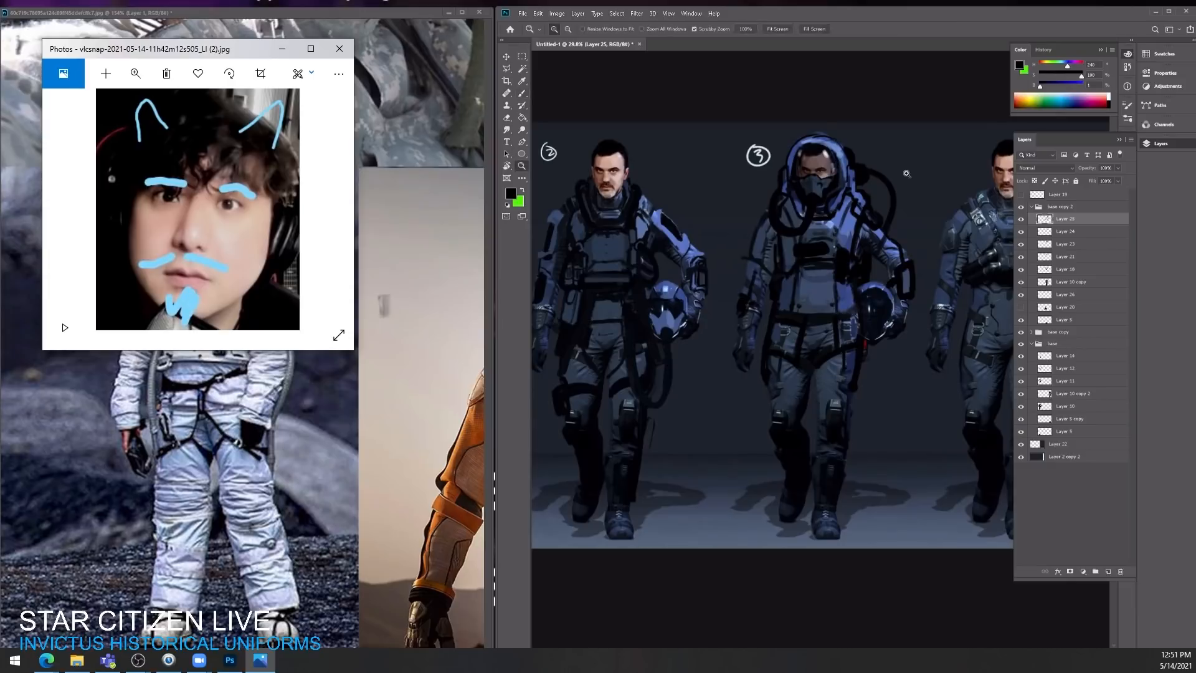
Step: Repaint the third character's carried helmet as a rounded dark dome visor with a sampled suit-blue shell edge
left_click_drag(905, 174, 900, 175)
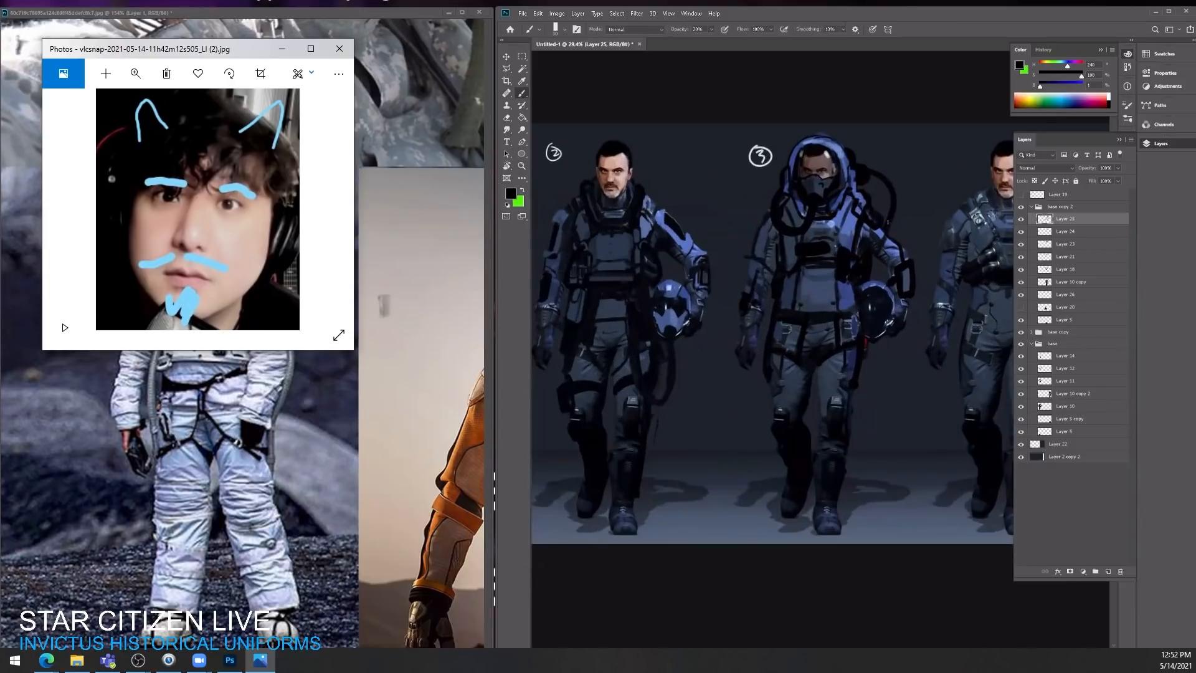
left_click_drag(921, 223, 874, 215)
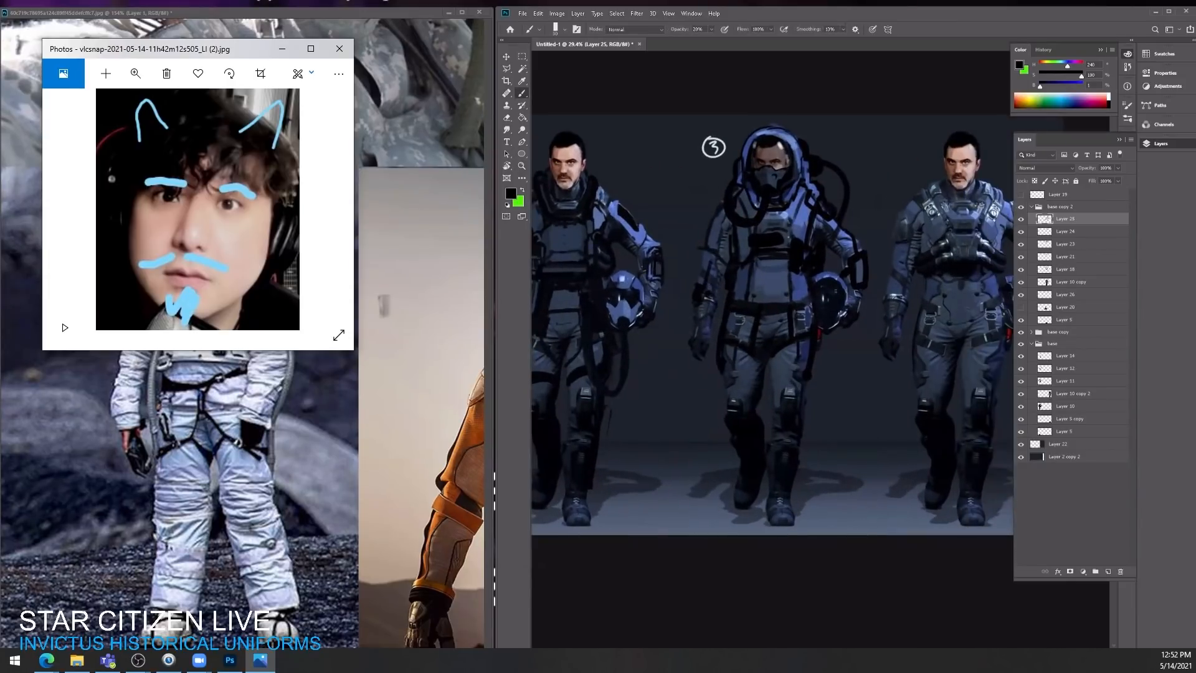
left_click(823, 277, "alt")
left_click_drag(832, 316, 859, 313)
left_click(822, 262, "alt")
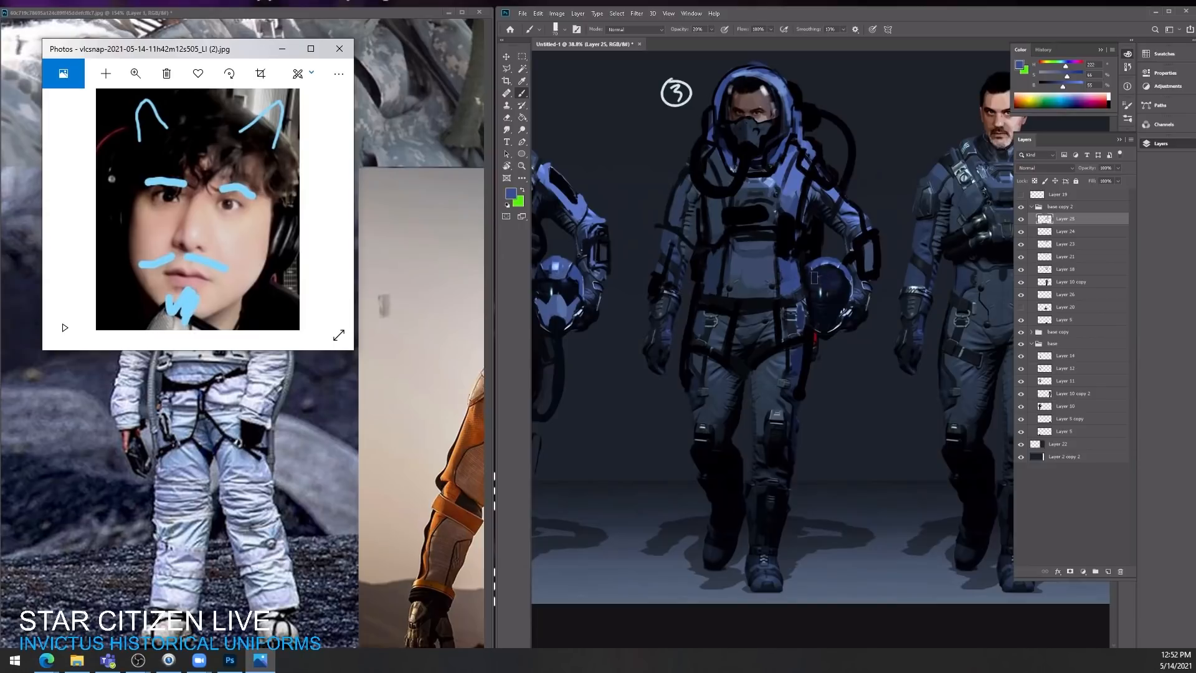
mouse_move(814, 277)
left_mouse_down()
mouse_move(829, 306)
mouse_move(837, 282)
left_mouse_up()
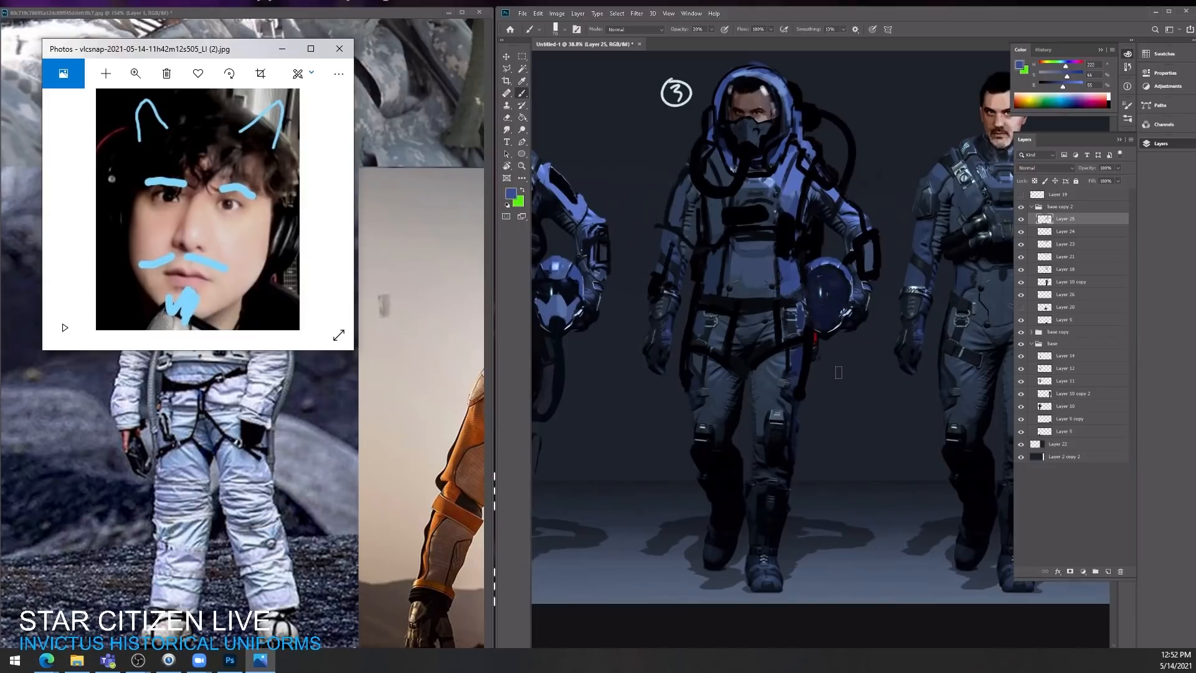
key("ctrl+z")
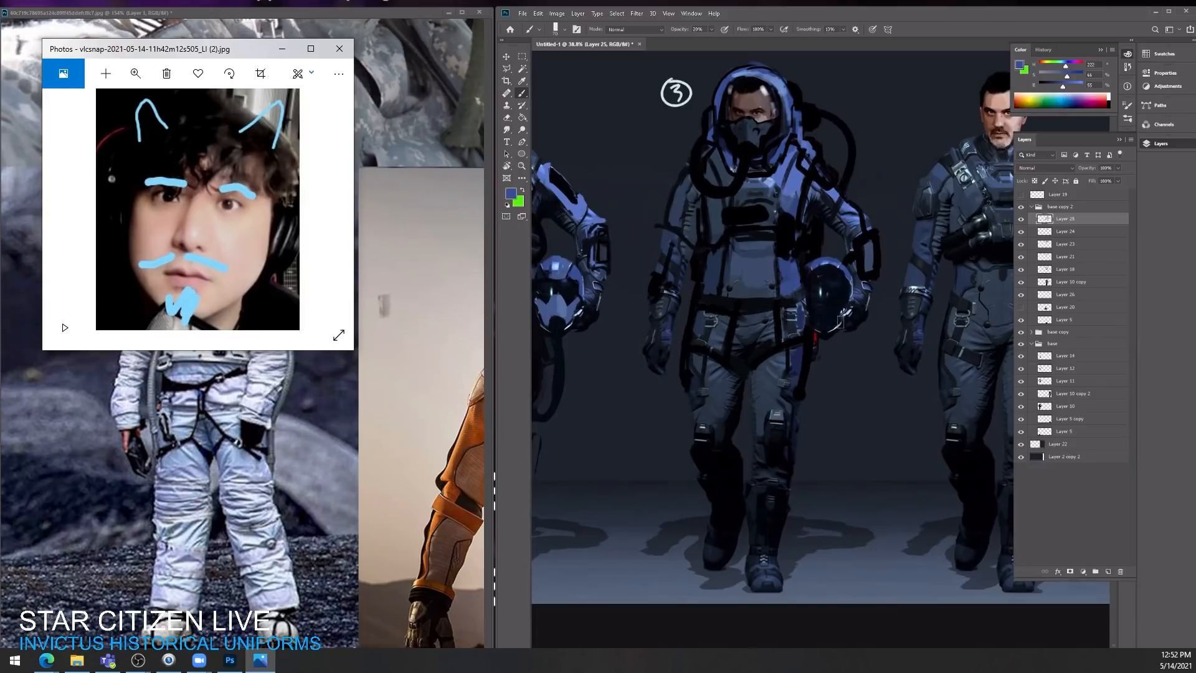
left_click(816, 261, "alt")
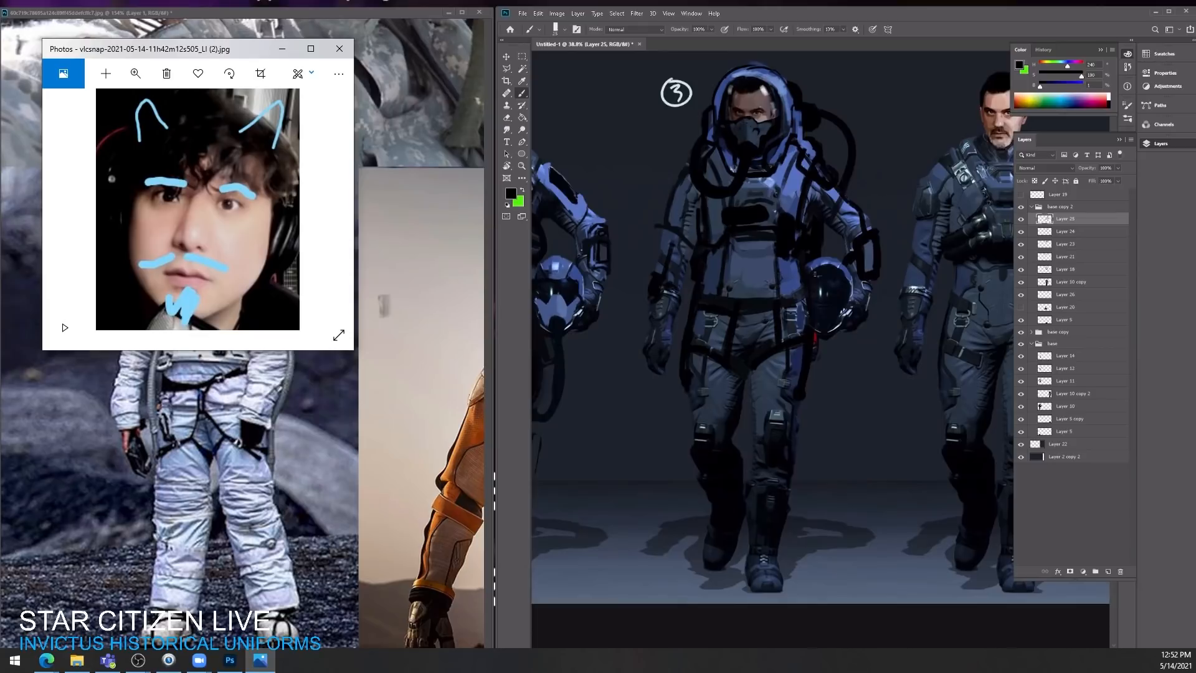
left_click(805, 283, "alt")
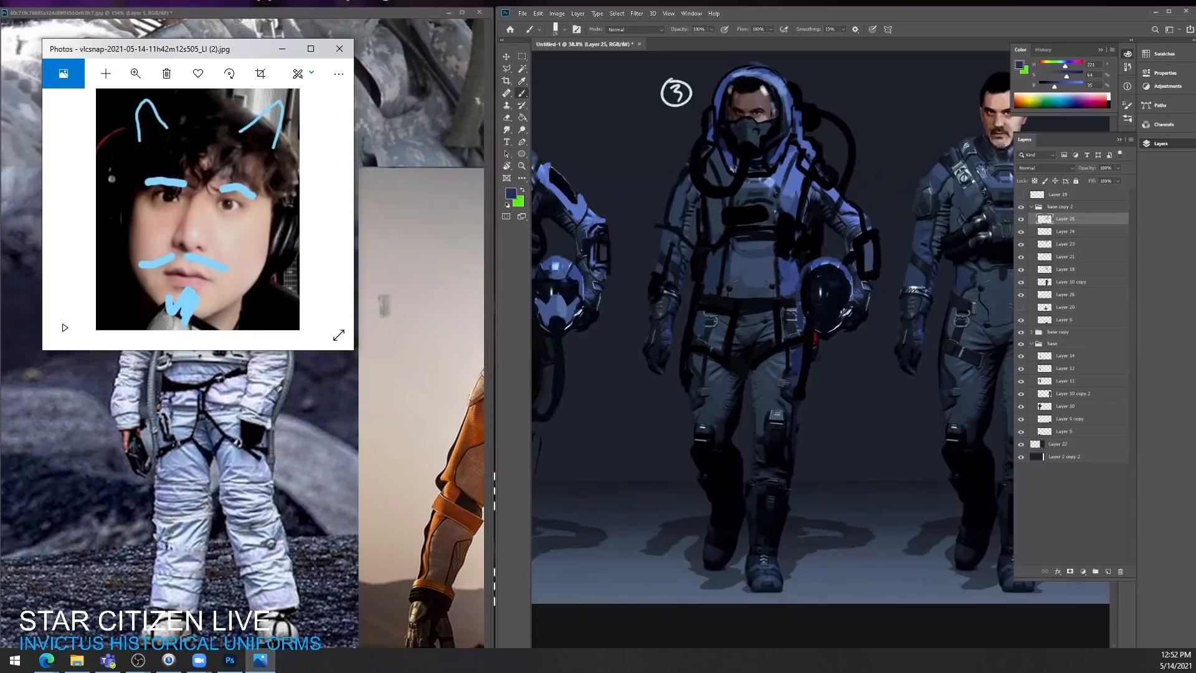
Step: Try a long black hose hanging from the carried helmet down beside the leg, and erase it
left_click(809, 340, "alt")
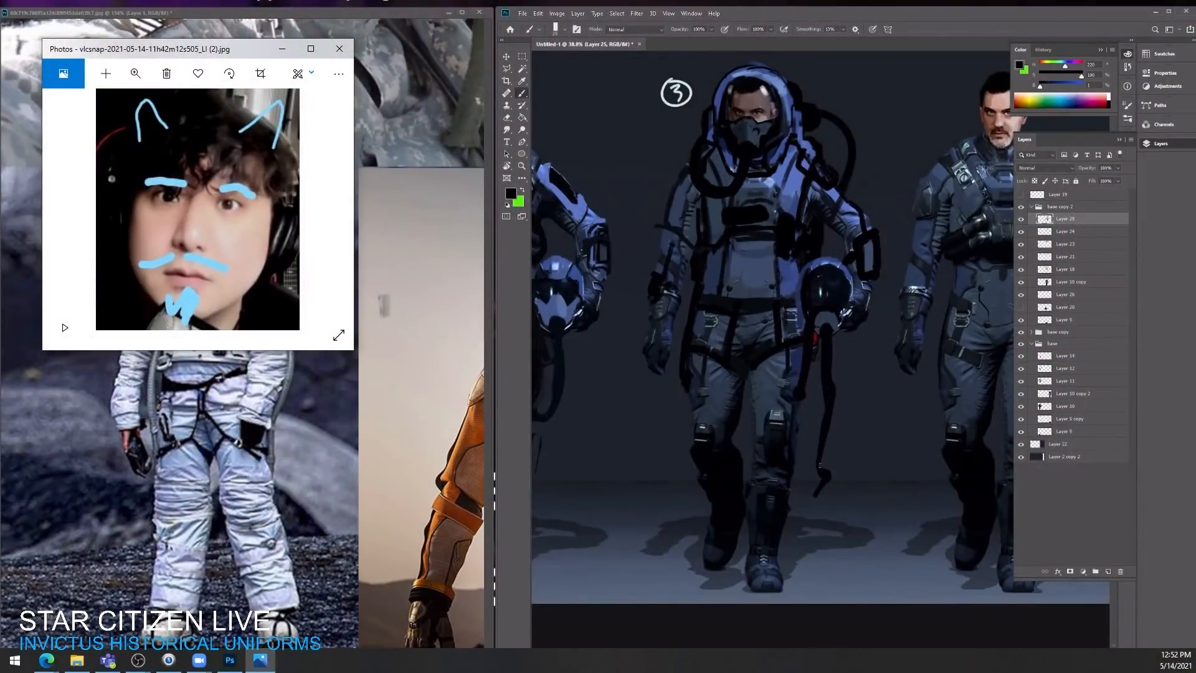
key("ctrl+space")
left_click_drag(883, 319, 869, 334)
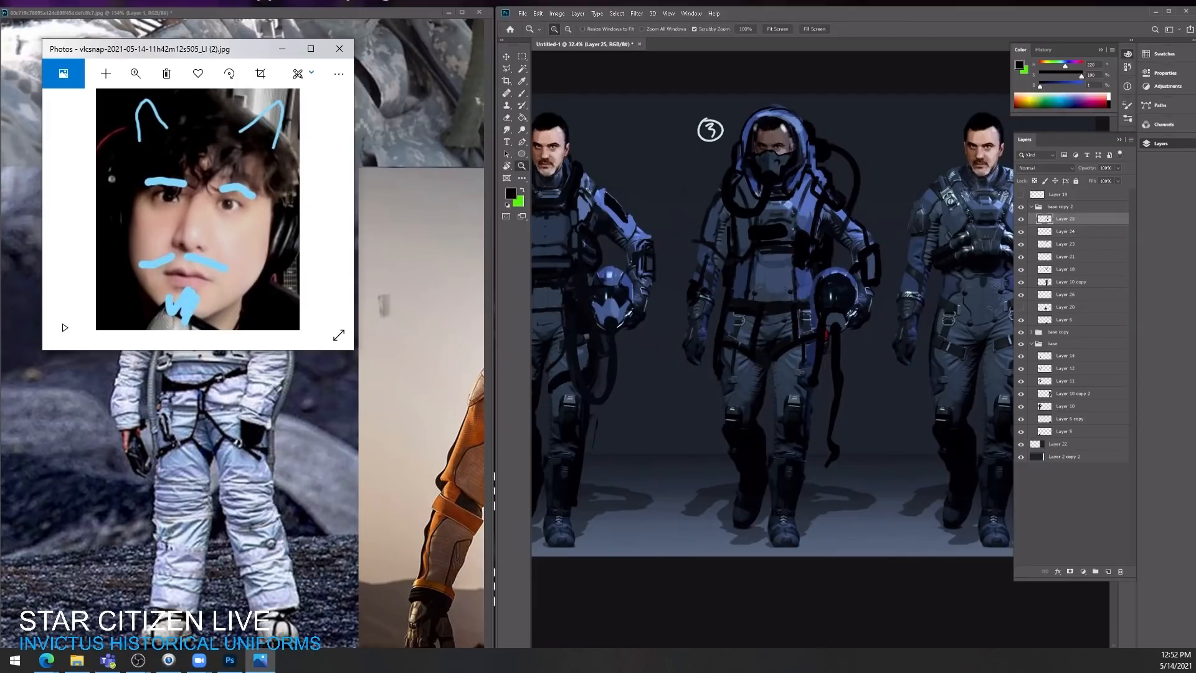
left_click(841, 342)
key("e")
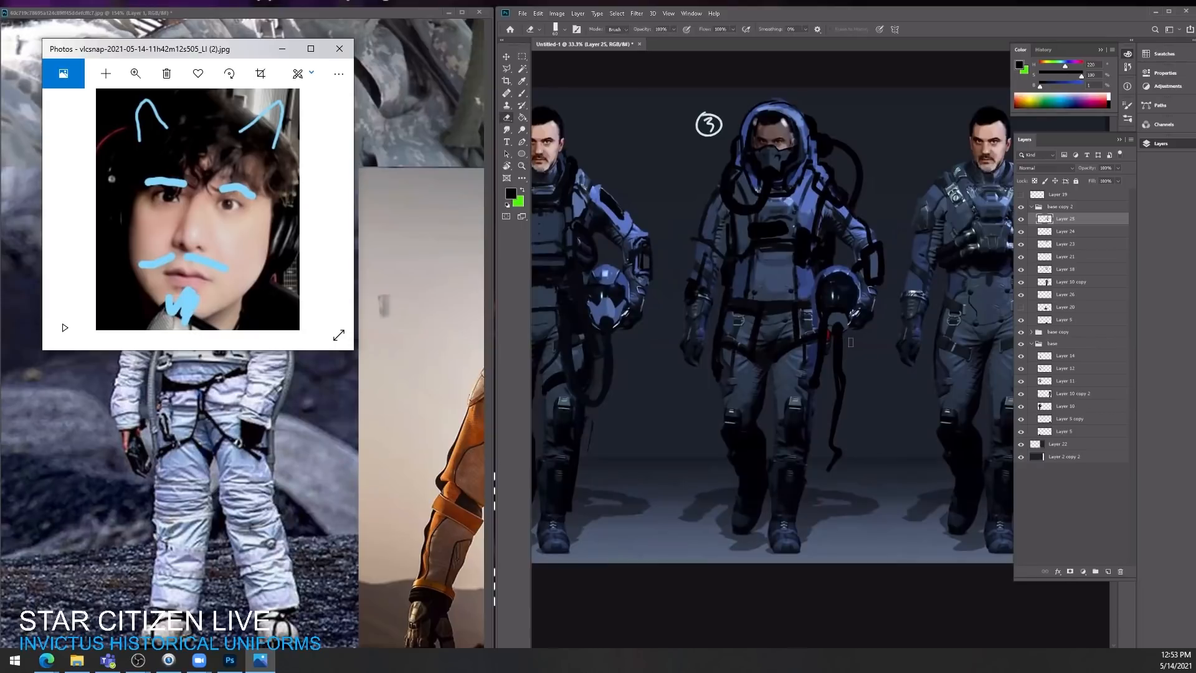
left_click(1020, 218)
left_click(1020, 219)
mouse_move(829, 342)
left_mouse_down()
mouse_move(840, 304)
mouse_move(839, 458)
left_mouse_up()
Step: Touch up the torso edge beside the carried helmet with sampled black
key("b")
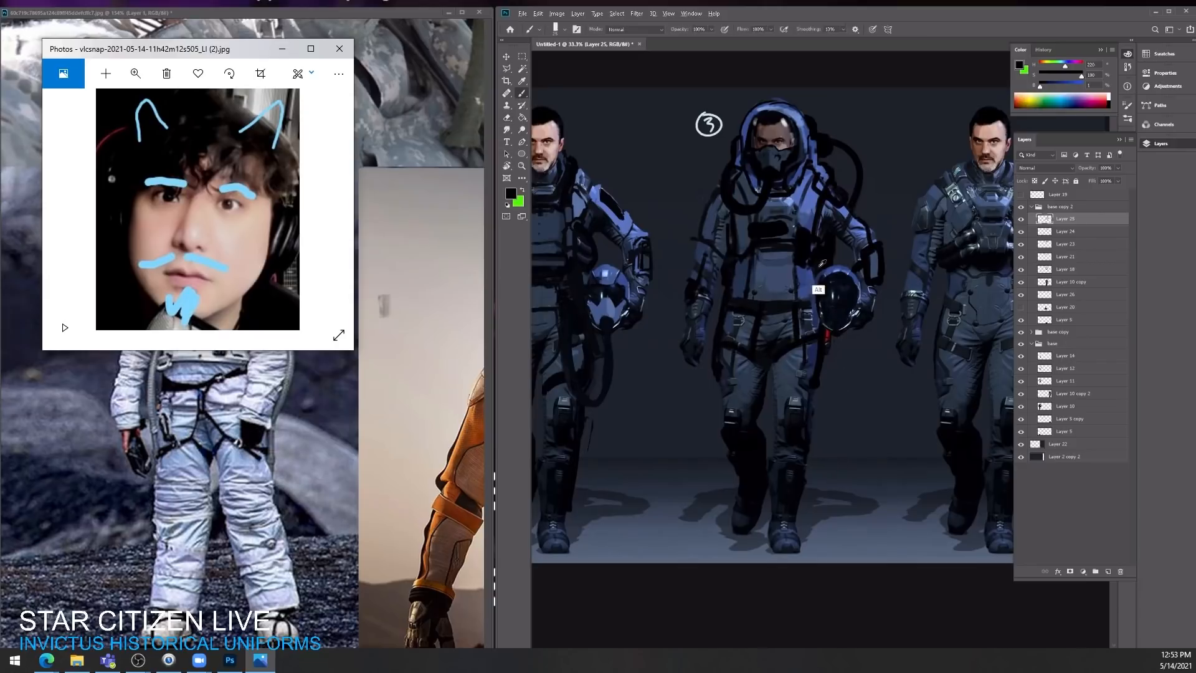
left_click_drag(815, 277, 816, 321)
key("z")
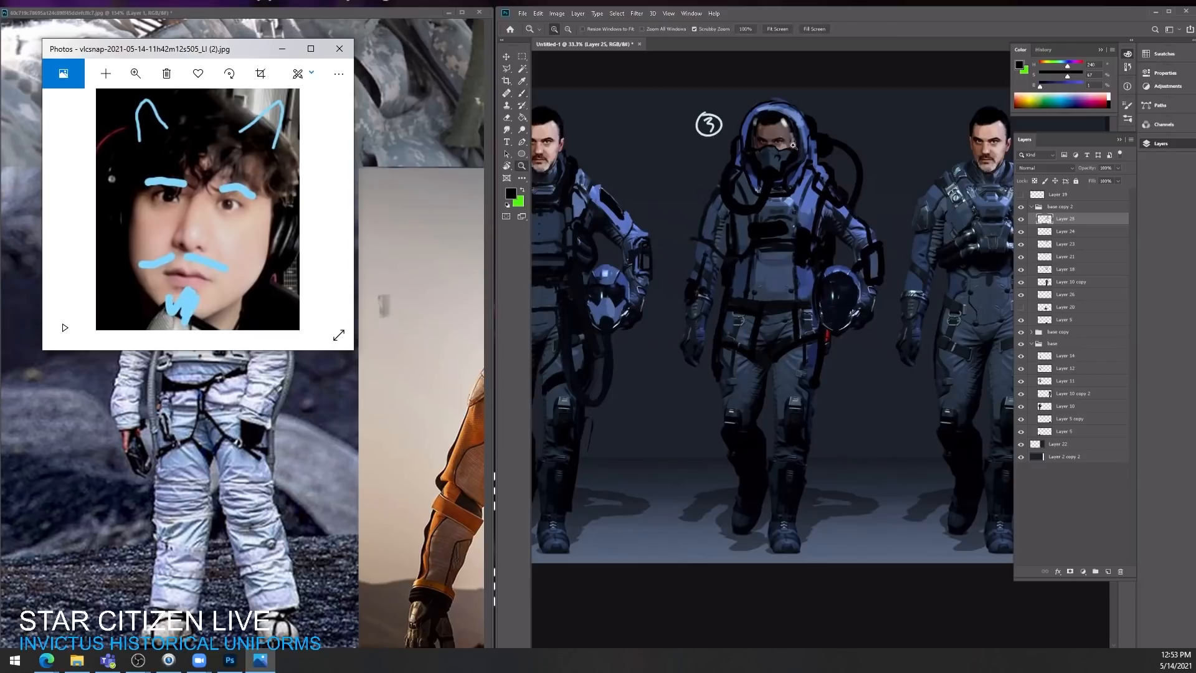
mouse_move(775, 150)
left_mouse_down()
mouse_move(828, 150)
mouse_move(802, 150)
left_mouse_up()
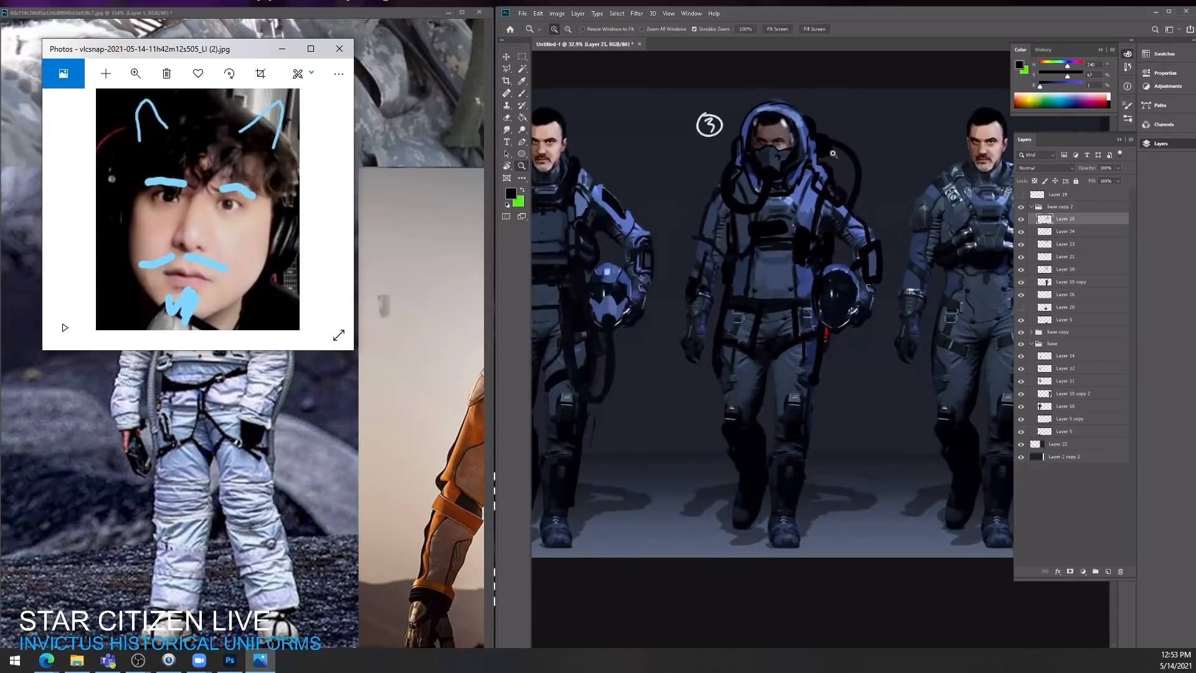
Step: Switch the document to full-screen mode and return to the Brush tool
key("f")
key("g")
key("z")
left_click_drag(761, 202, 778, 202)
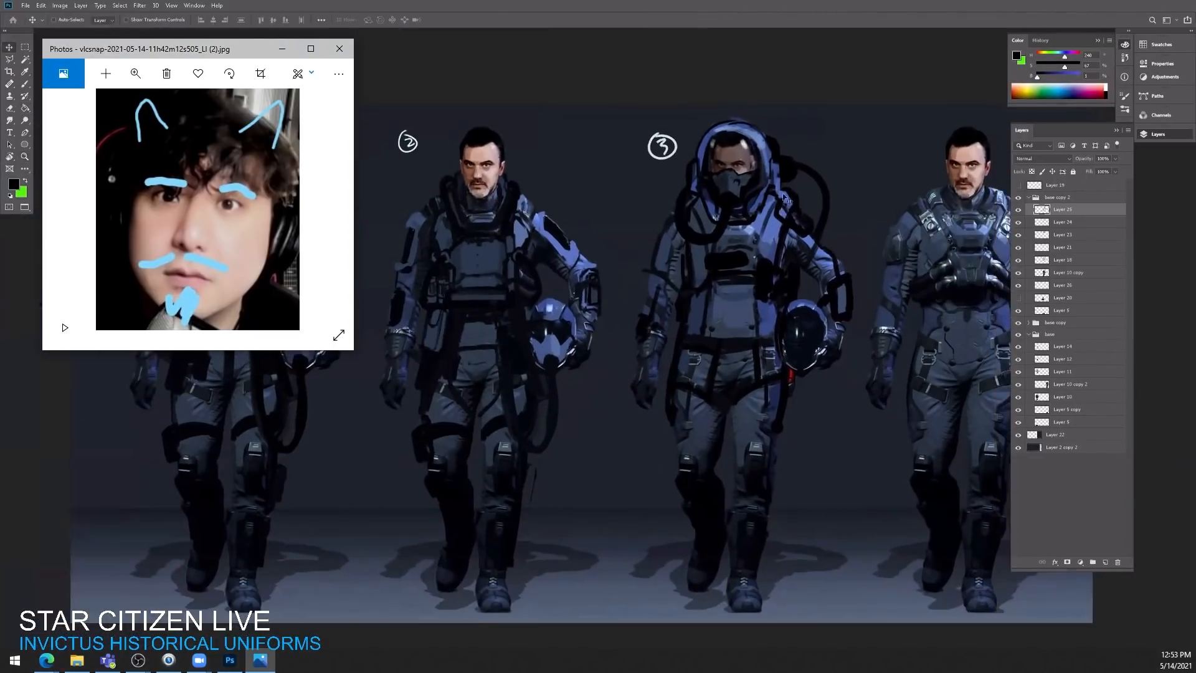
key("b")
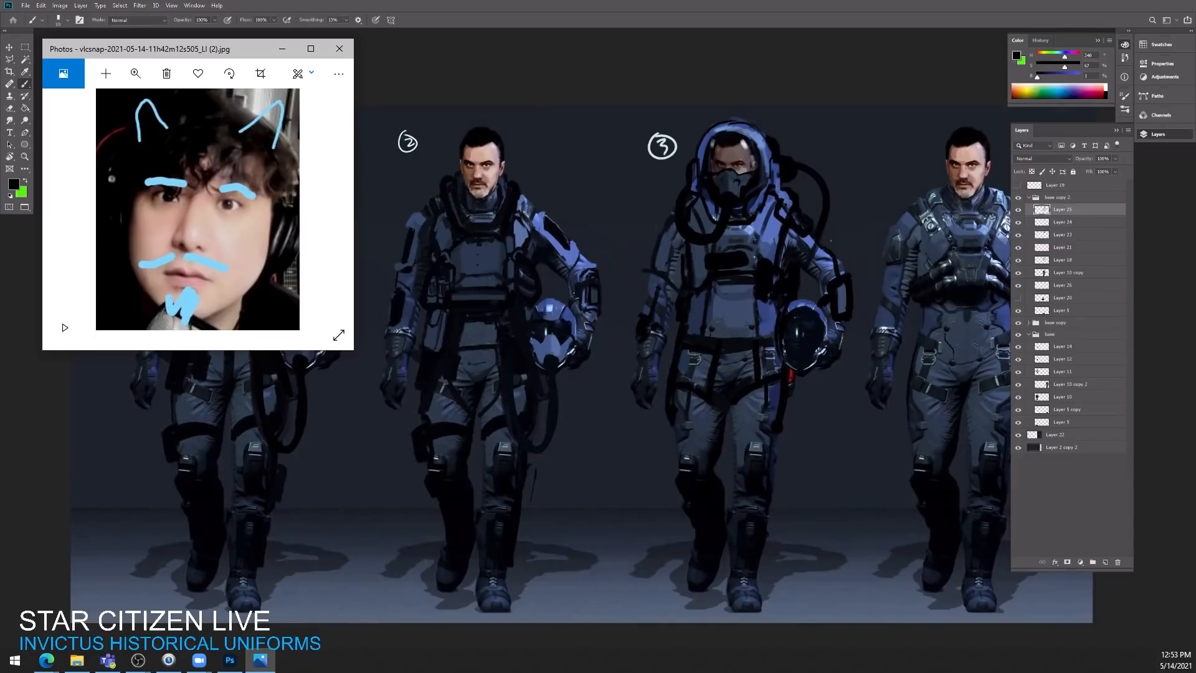
Step: Outline the third character's hood and its face opening in black, cleaning the rim with sampled light blue
key("r")
left_click_drag(864, 219, 786, 160)
key("z")
mouse_move(712, 164)
left_mouse_down()
mouse_move(718, 156)
mouse_move(679, 157)
left_mouse_up()
key("b")
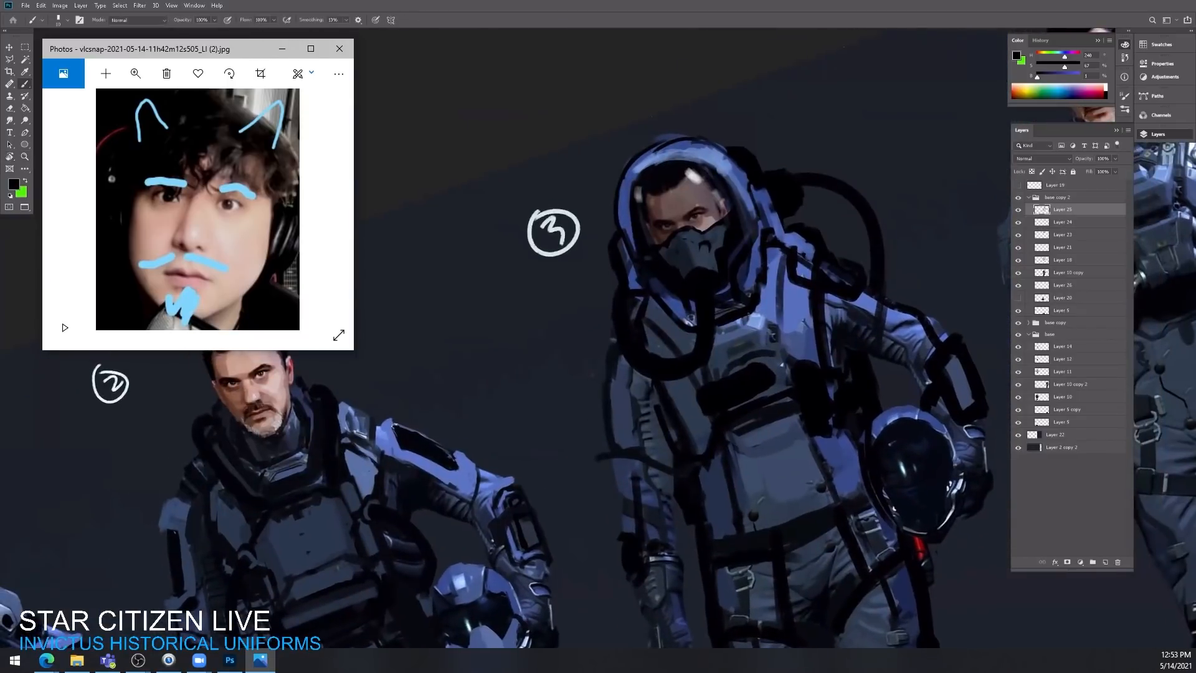
left_click(760, 315, "alt")
mouse_move(635, 158)
left_mouse_down()
mouse_move(700, 142)
mouse_move(661, 138)
mouse_move(618, 169)
left_mouse_up()
left_click(748, 159, "alt")
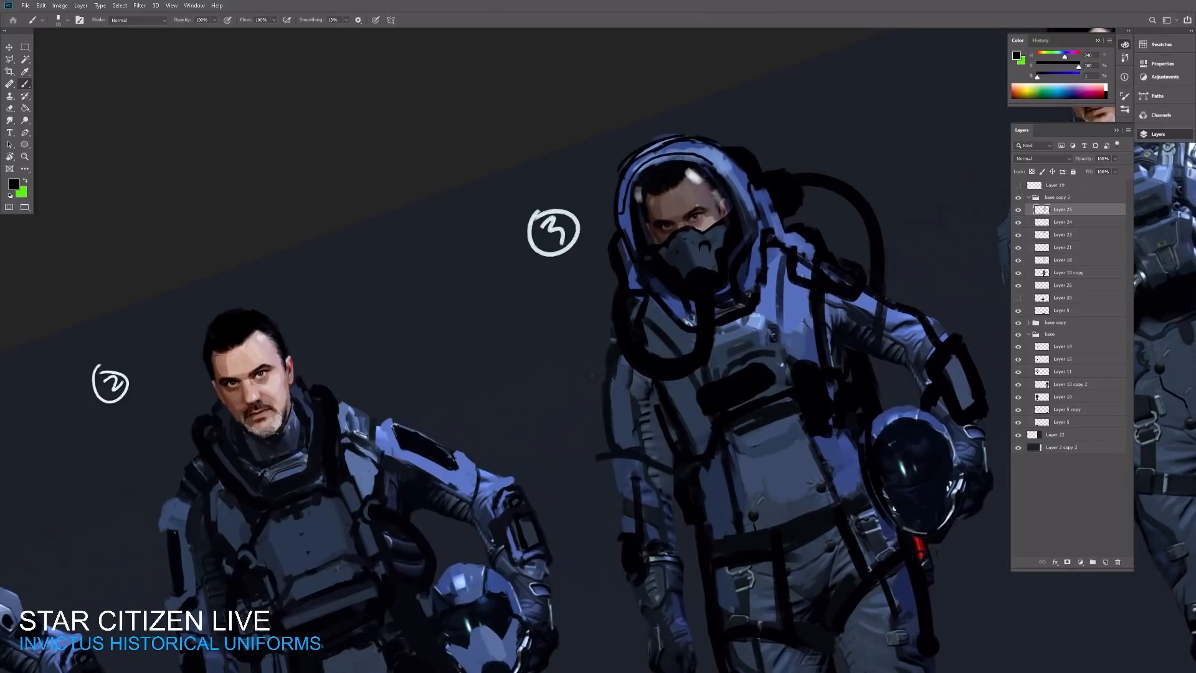
left_click_drag(713, 163, 741, 172)
left_click(721, 156, "alt")
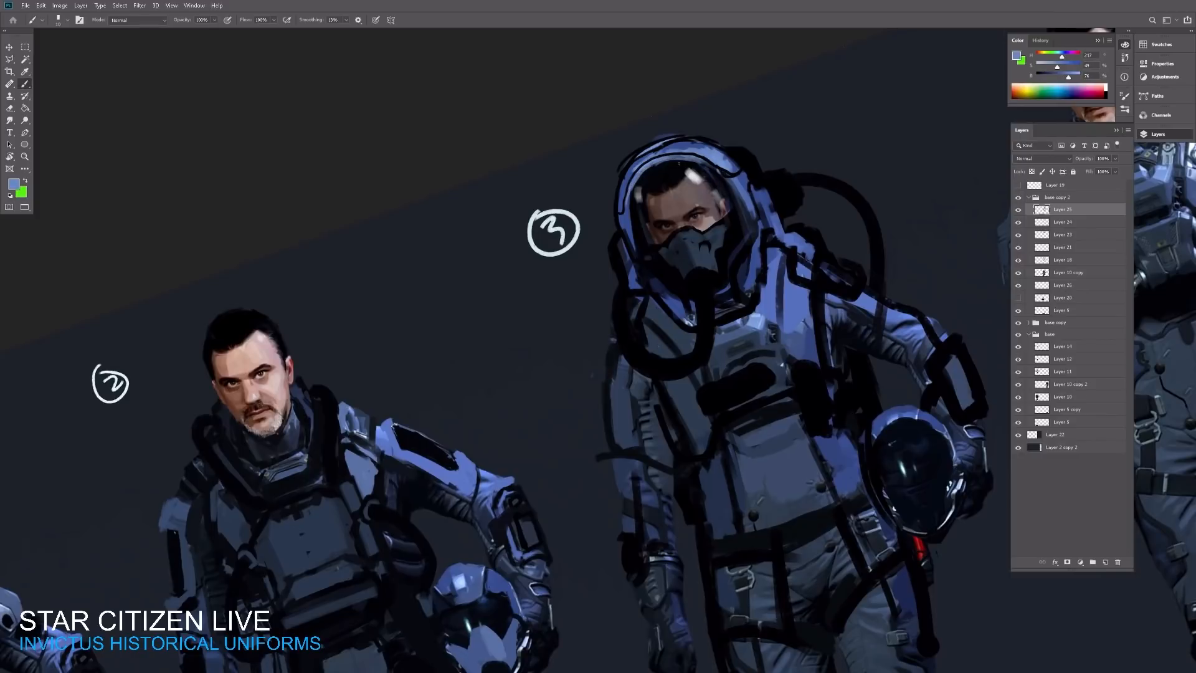
left_click(746, 153, "alt")
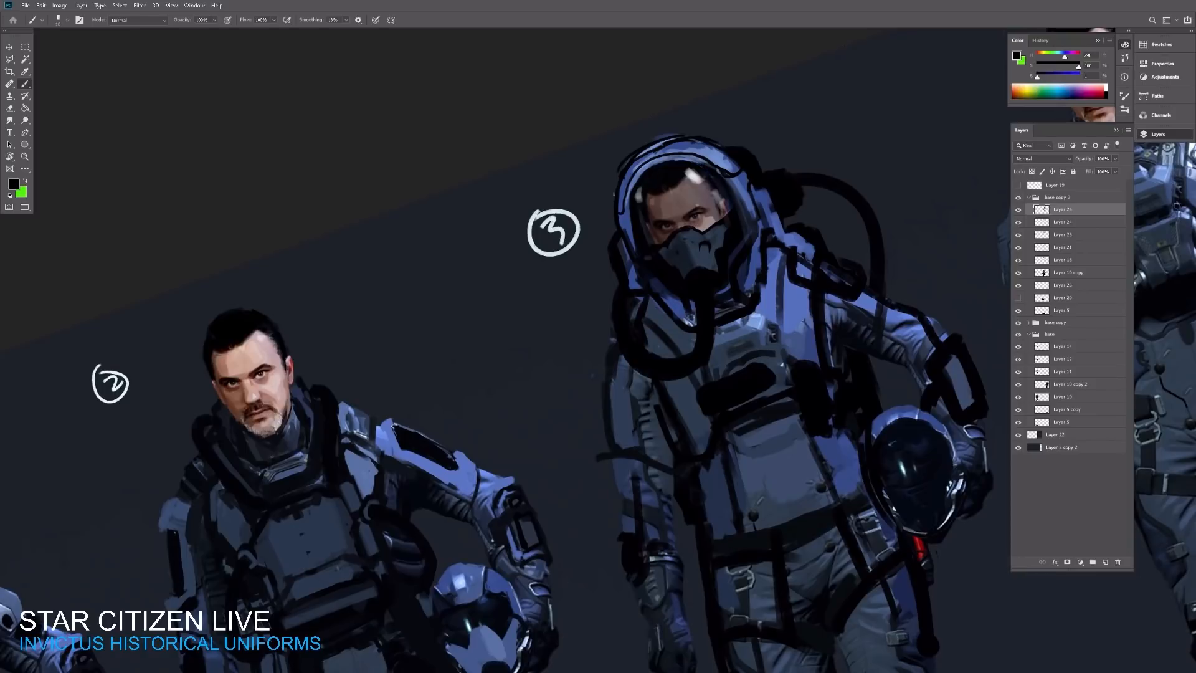
left_click_drag(629, 161, 691, 135)
Step: Paint suit-blue panels on the hose connector at the side of the hood and shade beside it at 30% opacity
left_click(764, 200, "alt")
mouse_move(775, 209)
left_mouse_down()
mouse_move(776, 181)
mouse_move(787, 184)
left_mouse_up()
left_click(754, 229, "alt")
key("3")
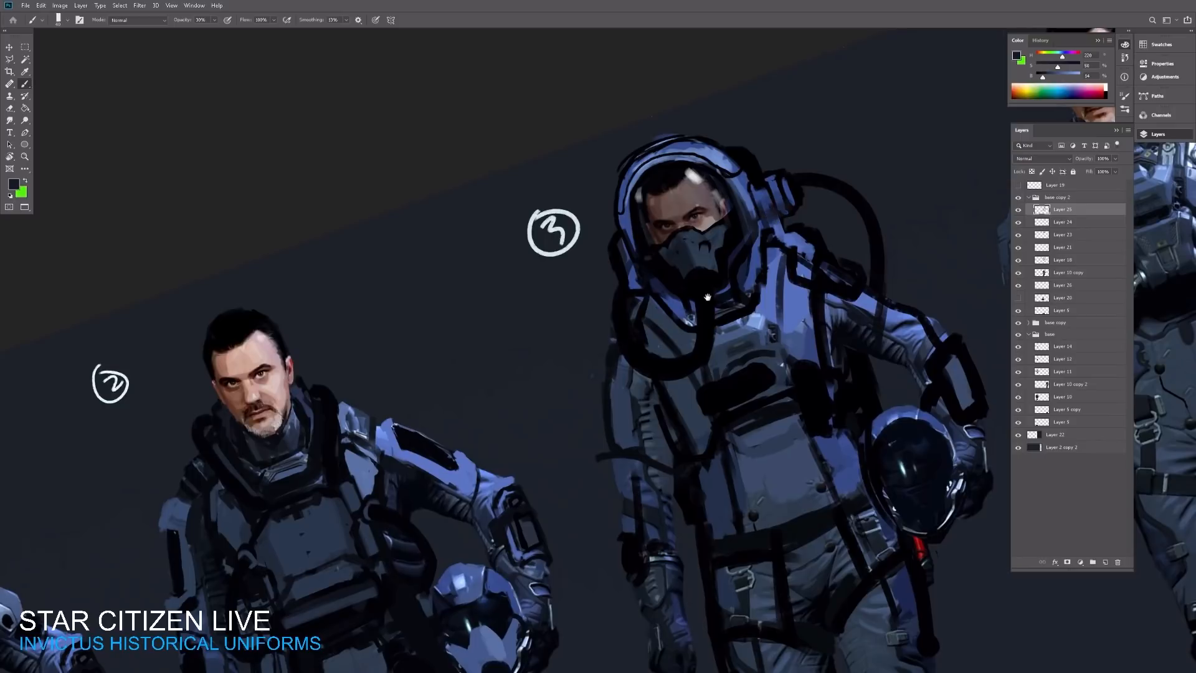
left_click(767, 234, "alt")
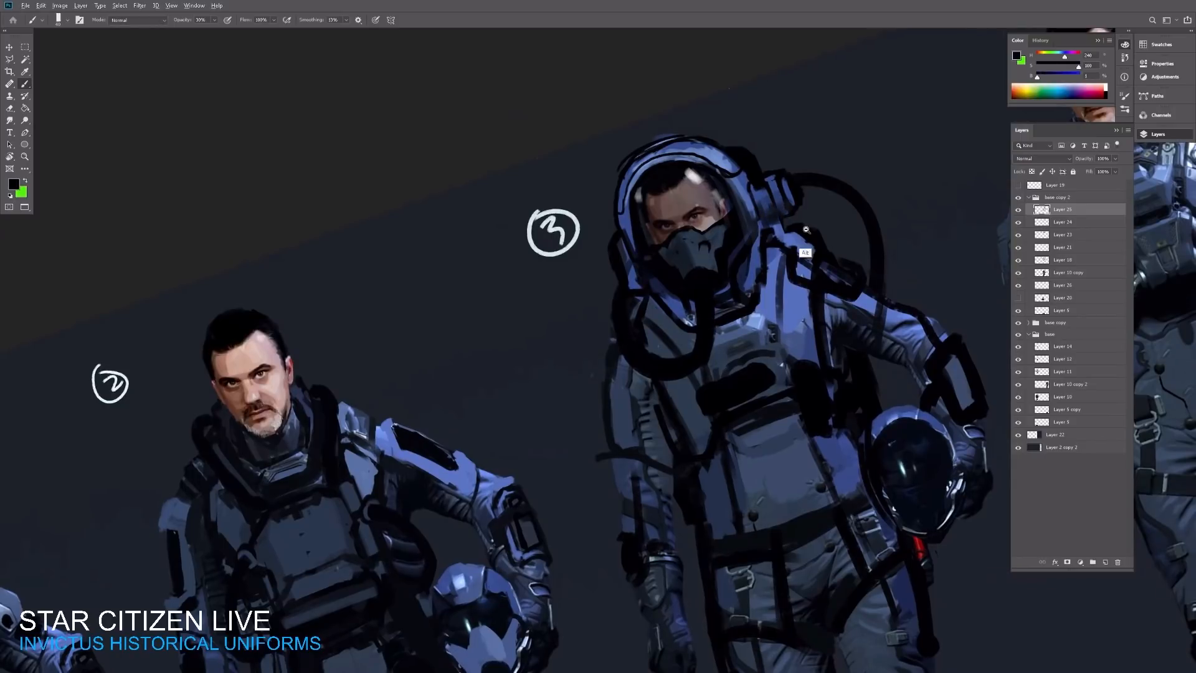
Step: Try a green stroke over the hose connector beside the hood
key("x")
mouse_move(789, 216)
left_mouse_down()
mouse_move(835, 186)
mouse_move(820, 172)
mouse_move(830, 169)
left_mouse_up()
key("ctrl+z")
Step: Sample black from the looping hose beside the third character's hood and set the brush to 100% opacity with a smaller tip
key("z")
key("r")
left_click_drag(829, 149, 875, 229)
key("b")
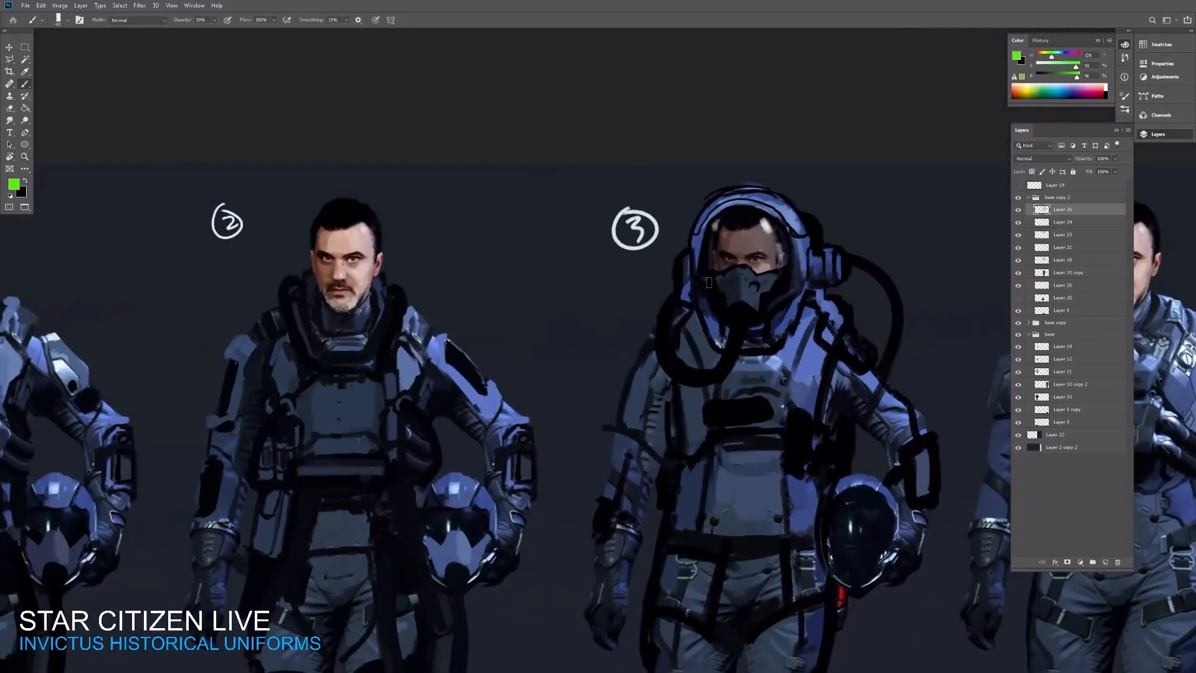
left_click(674, 307, "alt")
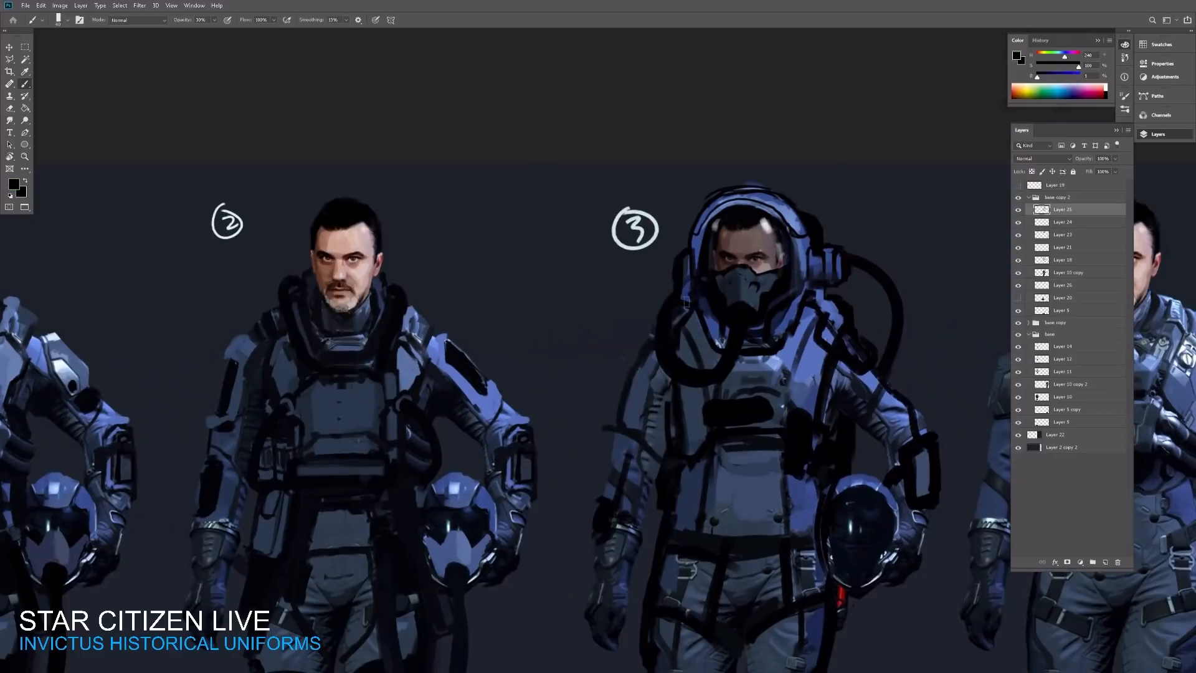
left_click(680, 301)
key("0")
key("bracketleft")
key("bracketleft")
key("bracketleft")
key("ctrl+space")
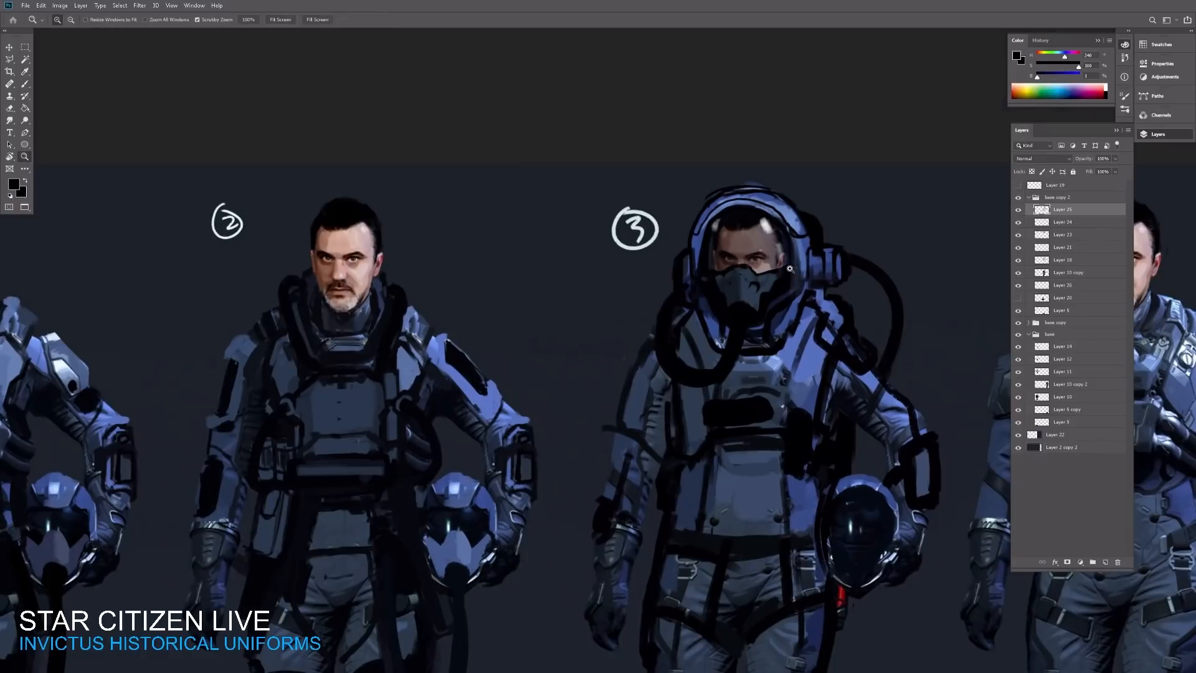
mouse_move(782, 271)
left_mouse_down()
mouse_move(738, 273)
mouse_move(751, 272)
left_mouse_up()
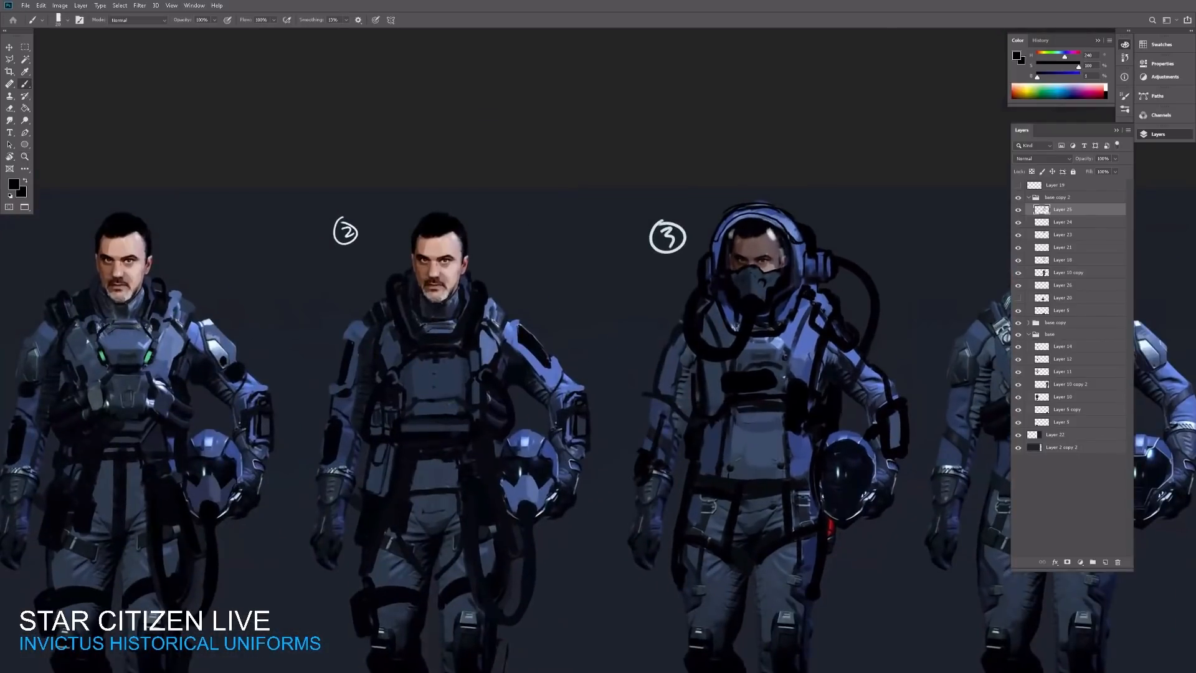
Step: Refine the third character's shoulder strap below the hose connector with alternating strokes of black and sampled suit blue
left_click_drag(813, 302, 829, 307)
left_click(822, 349, "alt")
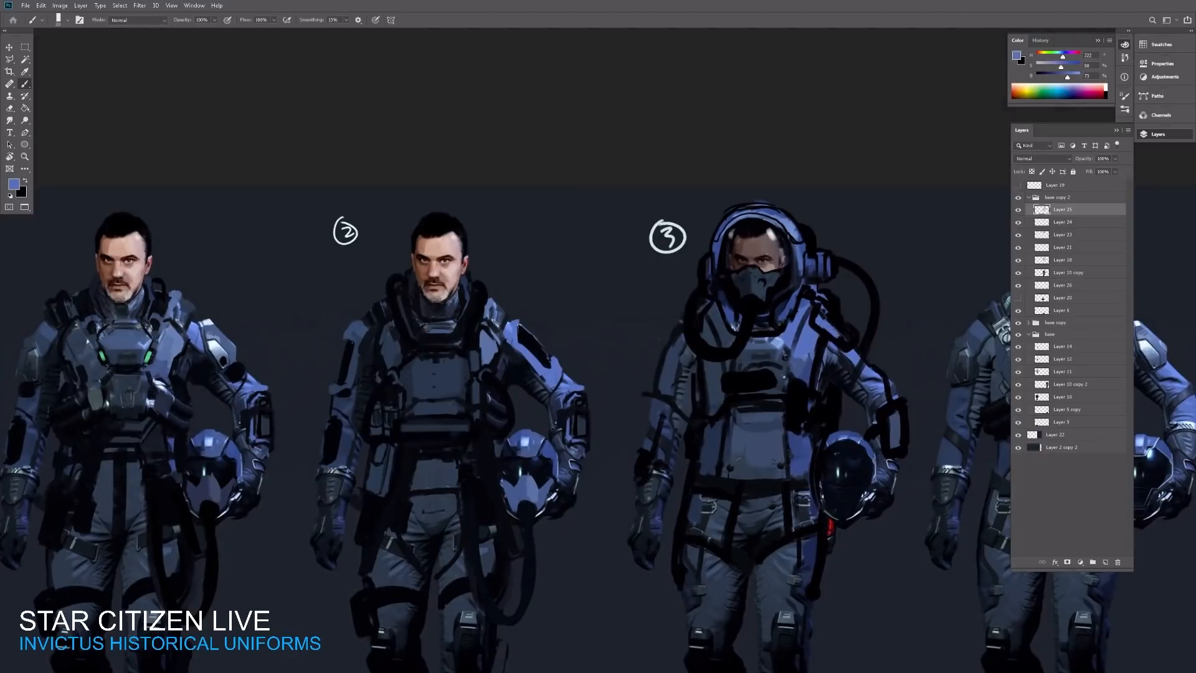
left_click(836, 306, "alt")
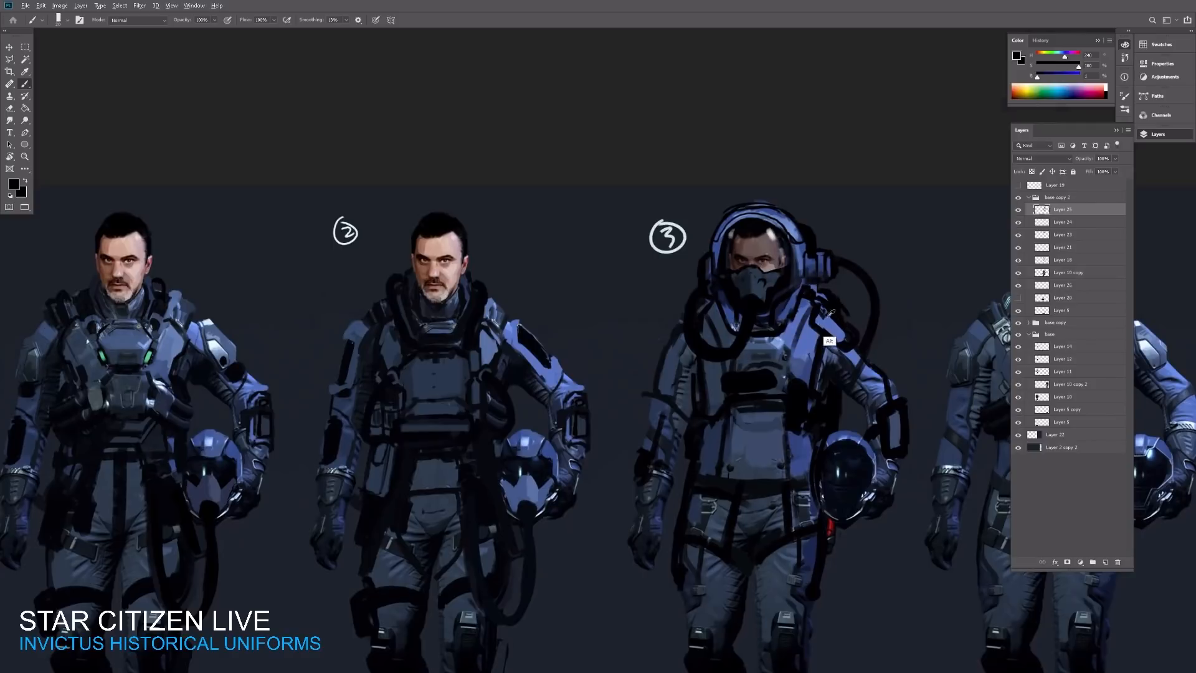
left_click(823, 308, "alt")
left_click(835, 353, "alt")
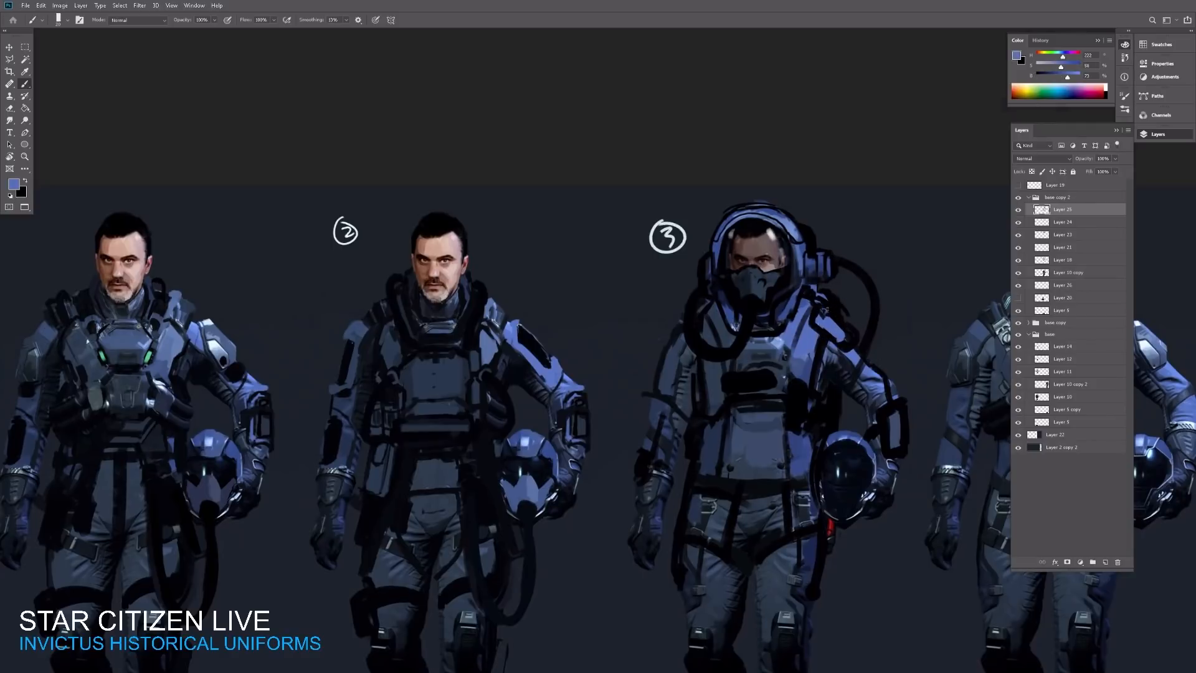
left_click_drag(843, 324, 828, 308)
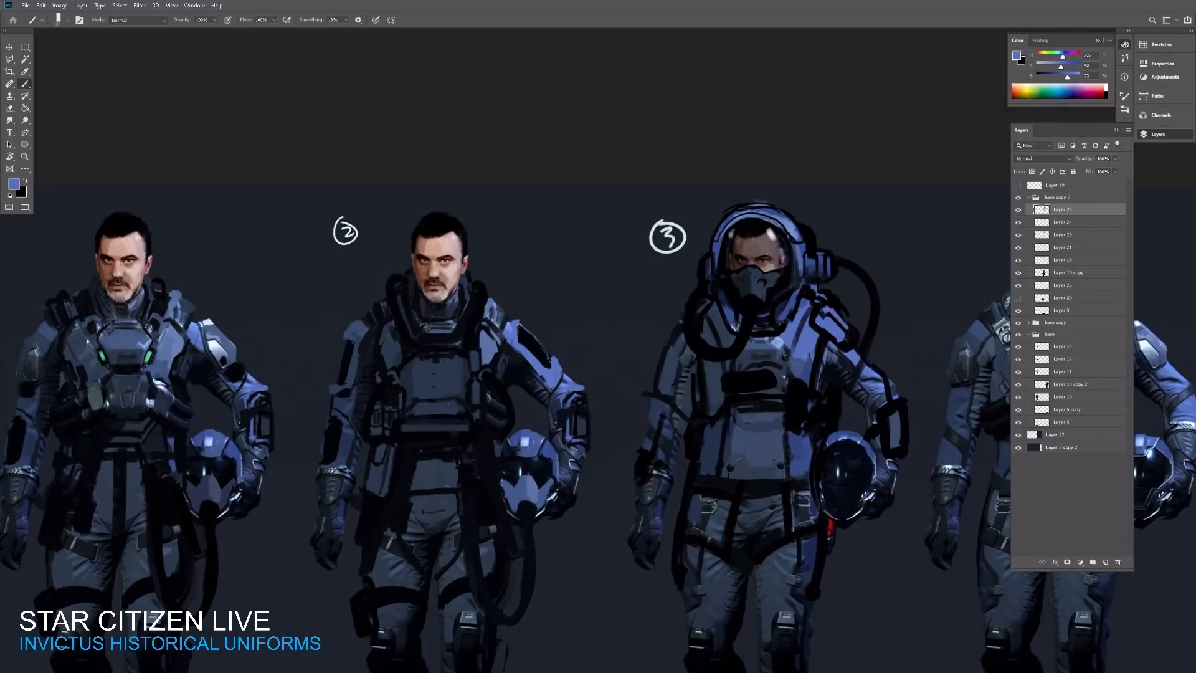
left_click(853, 365, "alt")
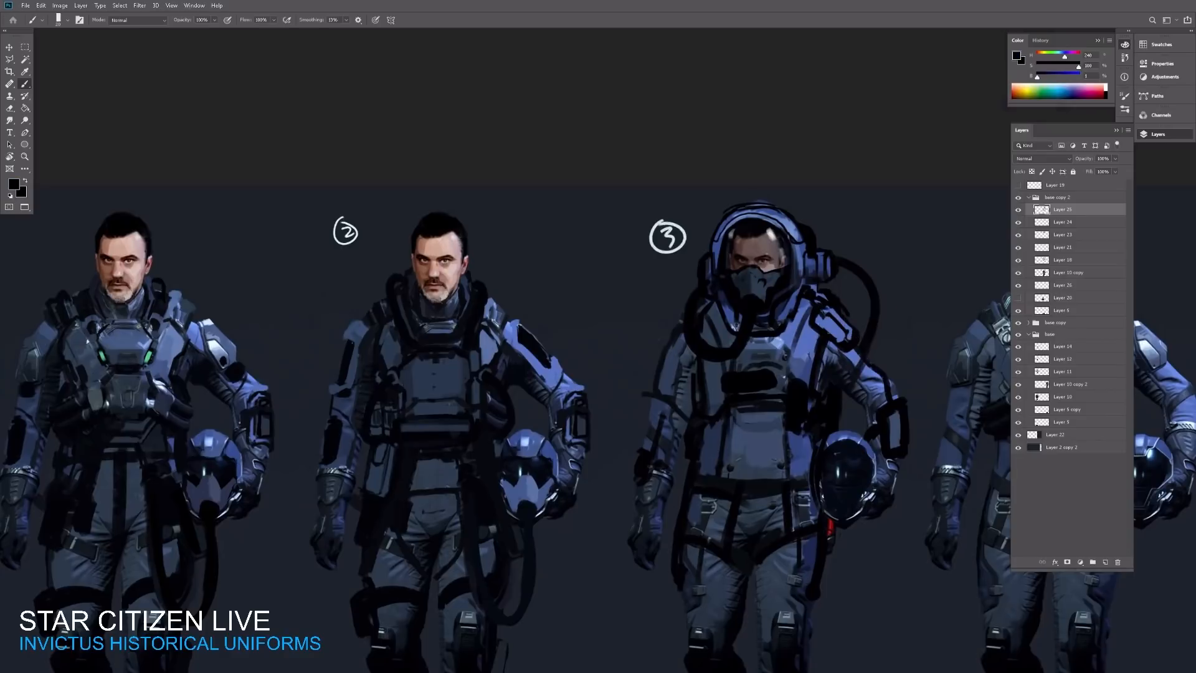
mouse_move(840, 320)
left_mouse_down()
mouse_move(830, 334)
mouse_move(843, 342)
mouse_move(867, 324)
mouse_move(854, 342)
left_mouse_up()
Step: Leave full-screen mode and examine the white astronaut suit references, including the one with the round glass helmet
key("ctrl+space")
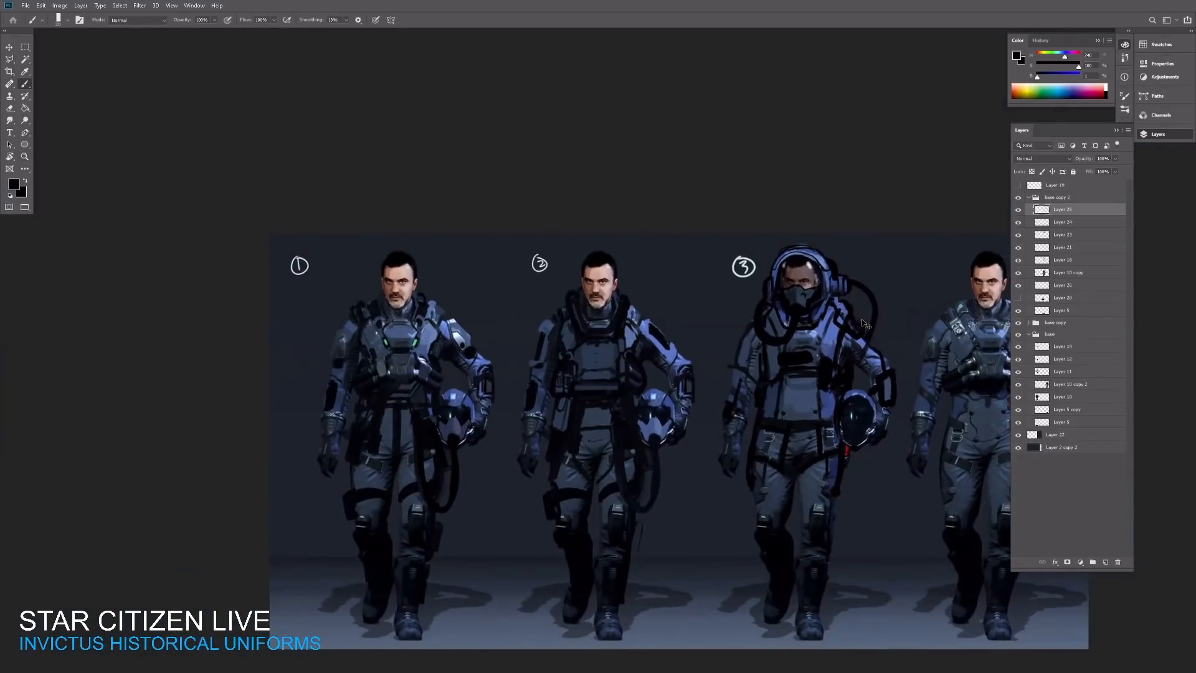
key("ctrl+space")
left_click_drag(869, 312, 887, 300)
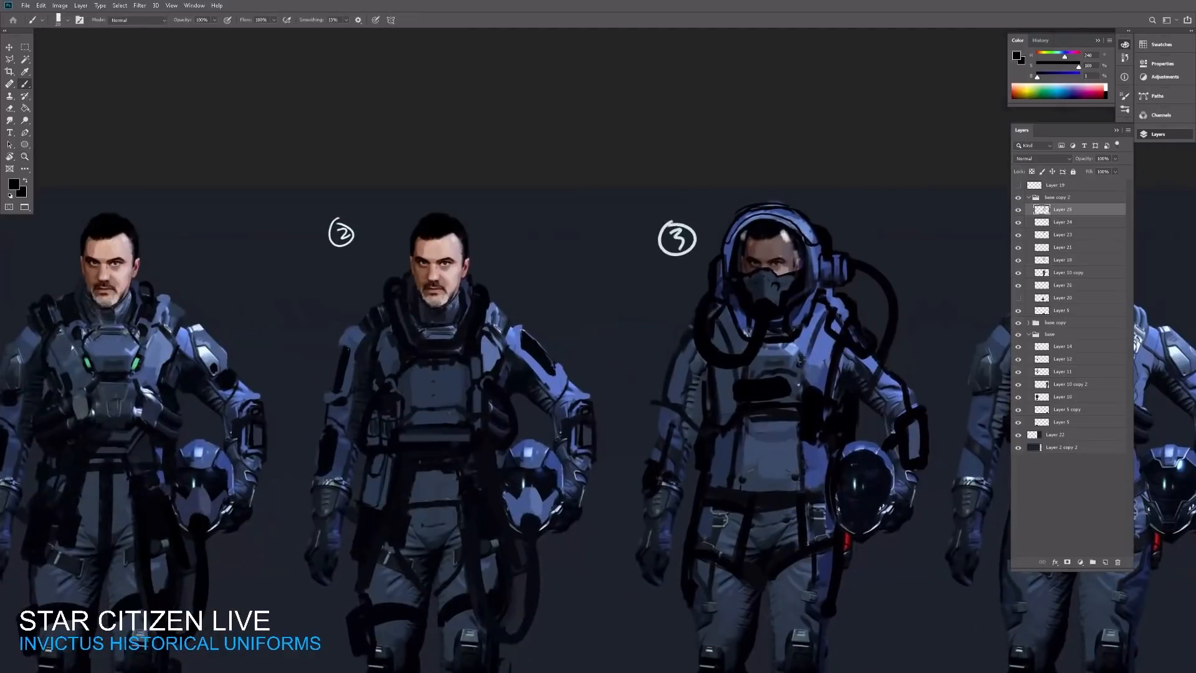
key("f")
key("f")
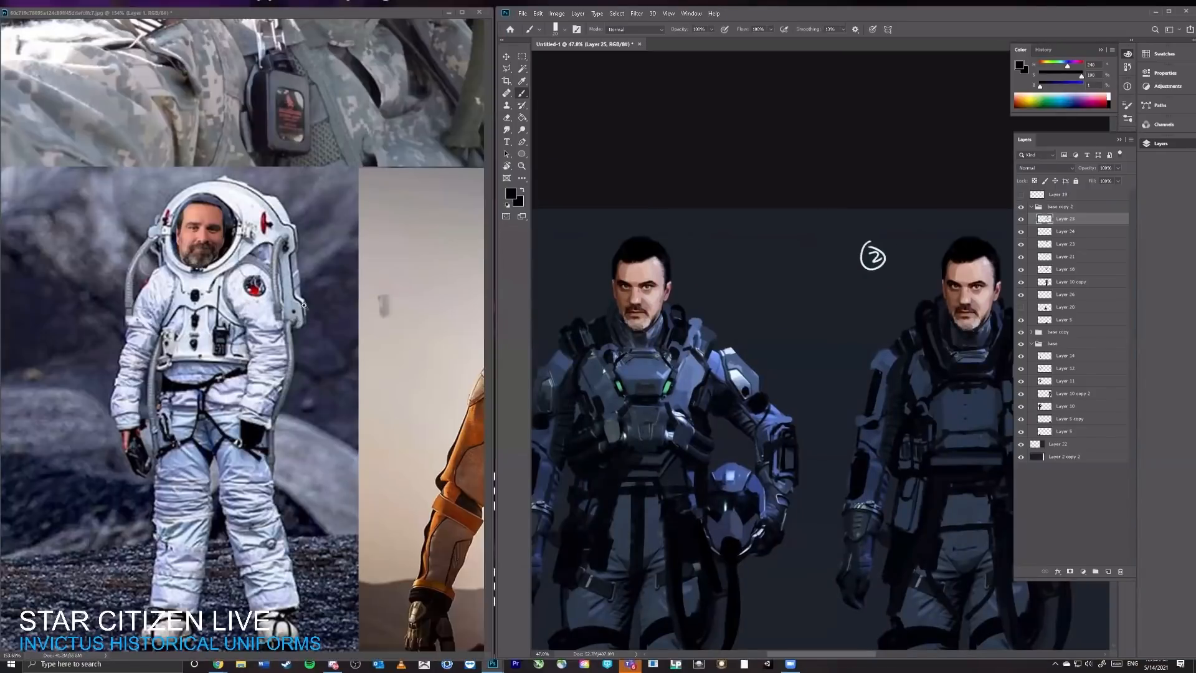
key("ctrl+space")
left_click_drag(304, 305, 243, 310)
key("space")
left_click_drag(436, 373, 370, 377)
key("ctrl+space")
left_click_drag(417, 540, 473, 535)
key("space")
left_click_drag(324, 466, 413, 464)
Step: Dab a small light-grey lamp on the side of the third character's hood using the visor highlight color, and sample black again
left_click(853, 327)
key("space")
left_click_drag(992, 258, 735, 245)
left_click_drag(958, 287, 731, 267)
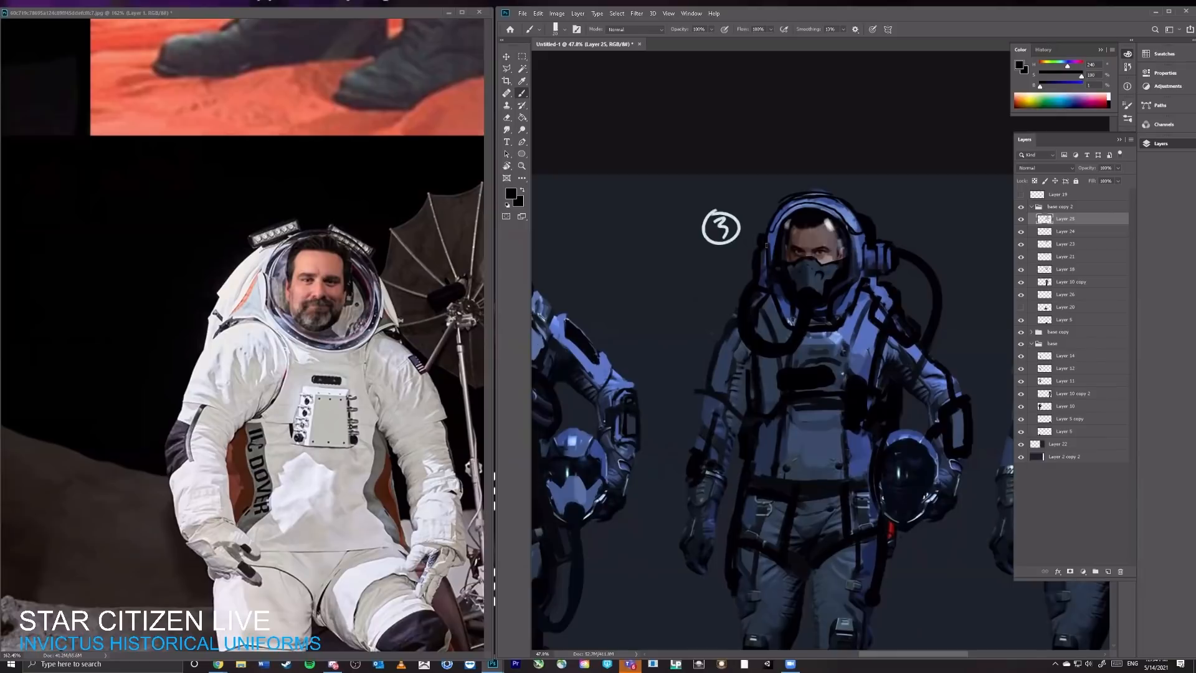
left_click(829, 225, "alt")
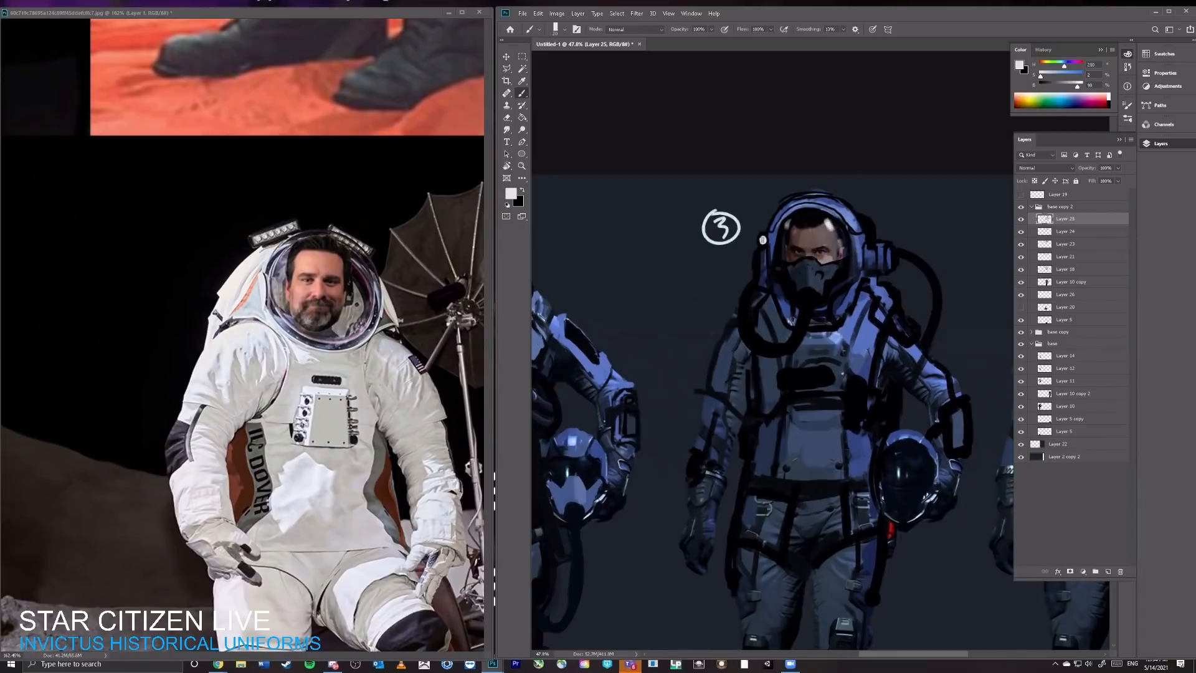
left_click(768, 250, "alt")
key("z")
mouse_move(834, 228)
left_mouse_down()
mouse_move(777, 256)
mouse_move(804, 257)
left_mouse_up()
key("b")
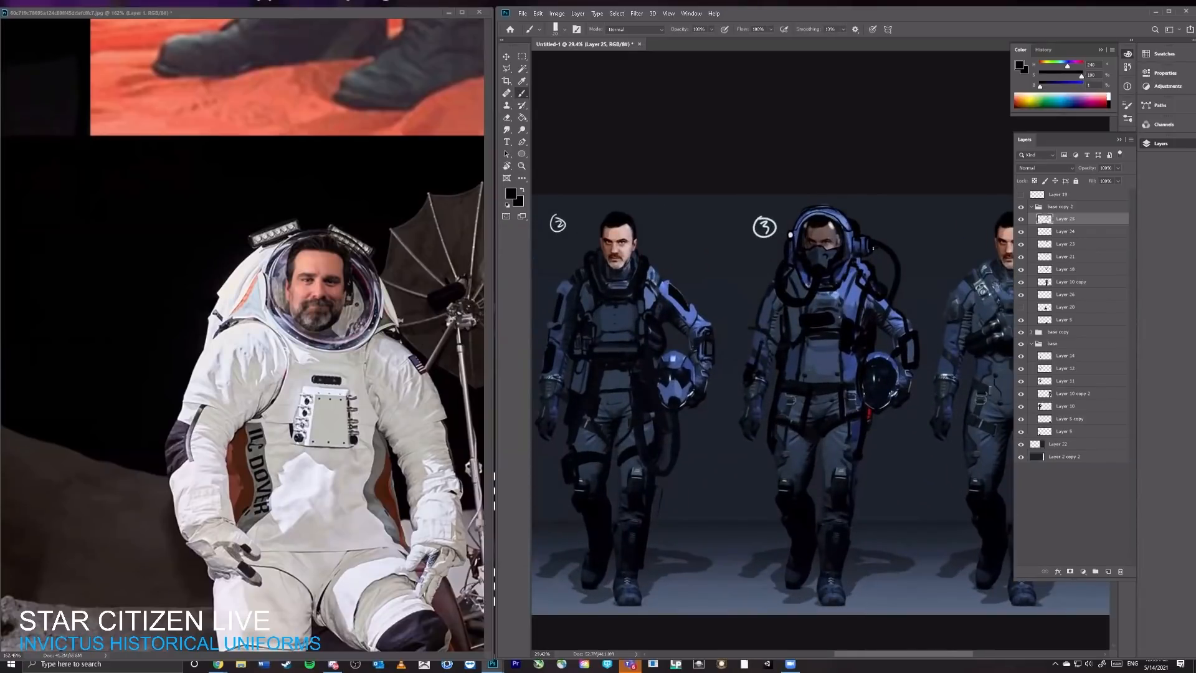
Step: Merge the layers from Layer 25 down to Layer 10 copy in the base copy 2 group
key("e")
left_click(1053, 280, "shift")
key("ctrl+e")
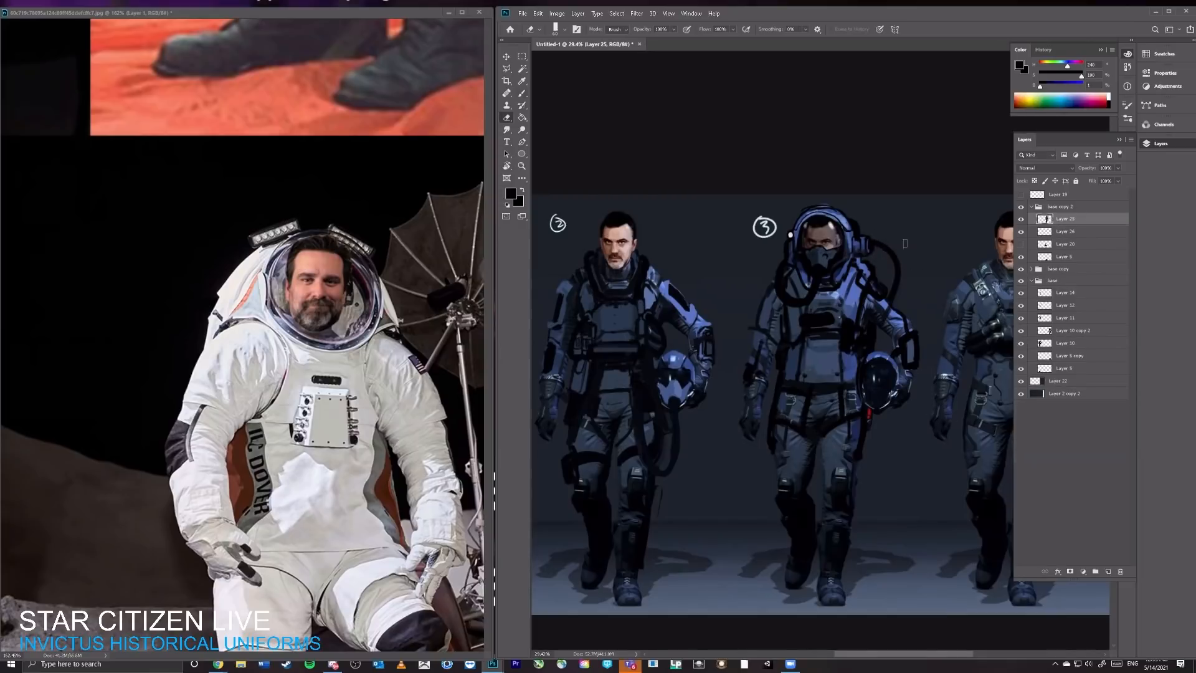
Step: Erase the outer hose loop beside the third character's hood on Layer 26 and clean up the shoulder edge on Layer 25
left_click(1021, 233)
left_click(1021, 233)
left_click(1044, 232)
left_click_drag(881, 237, 900, 277)
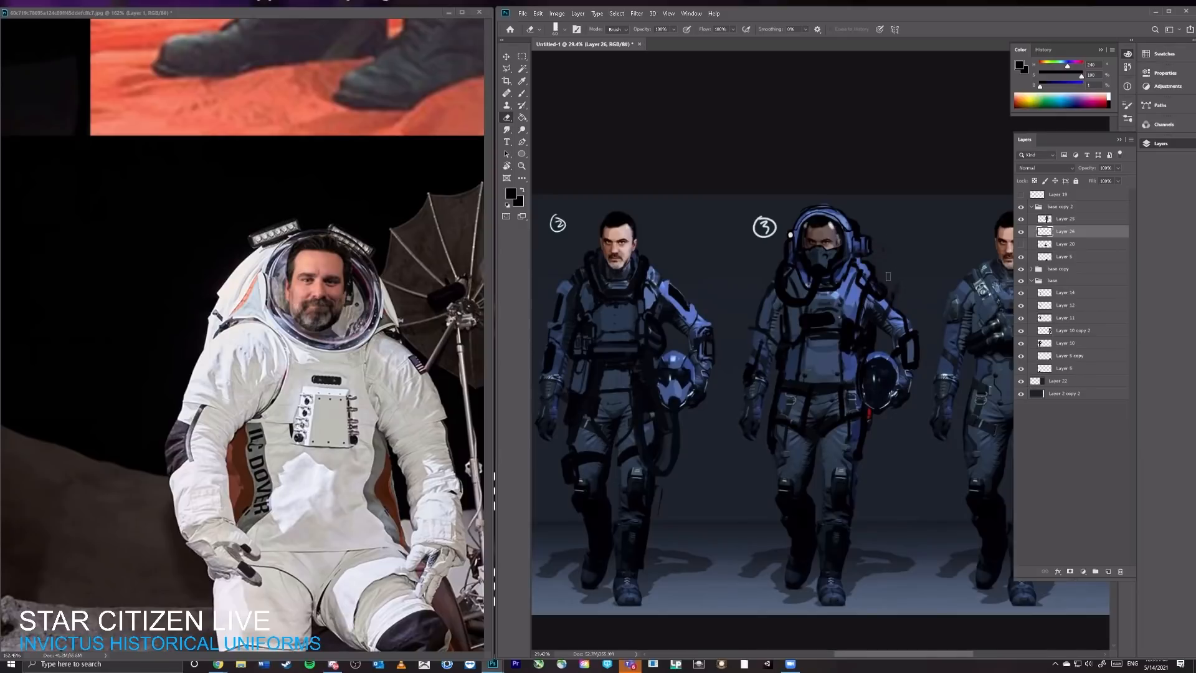
key("v")
key("b")
left_click(1031, 222)
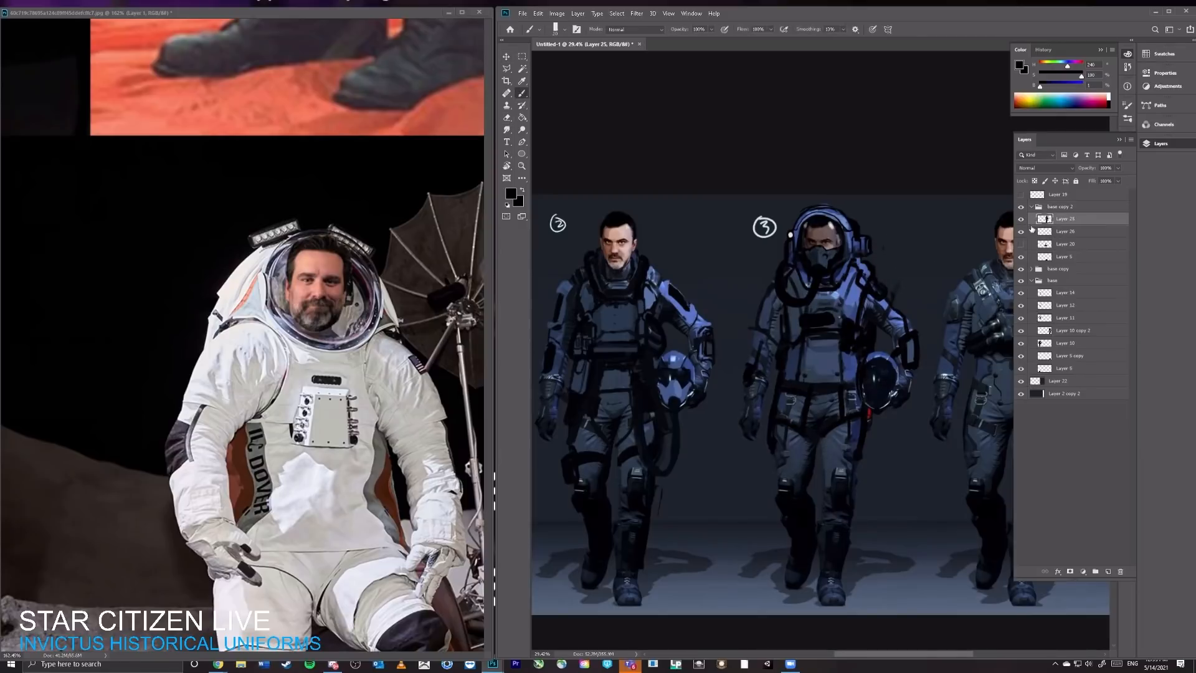
key("e")
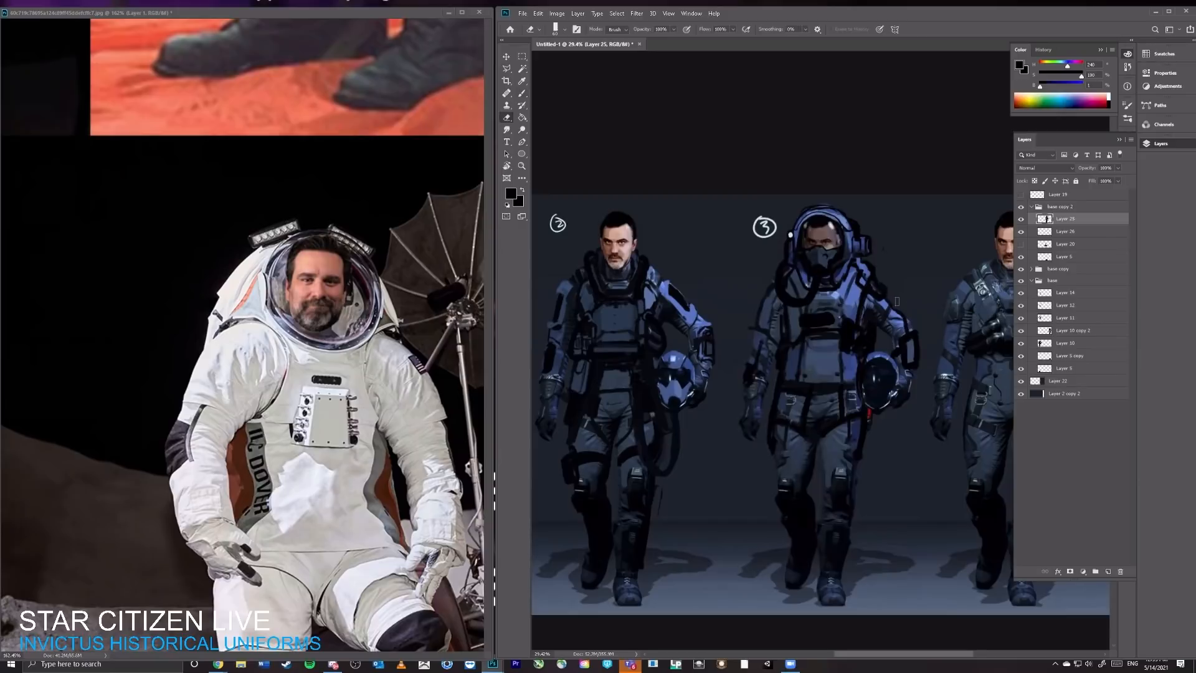
key("b")
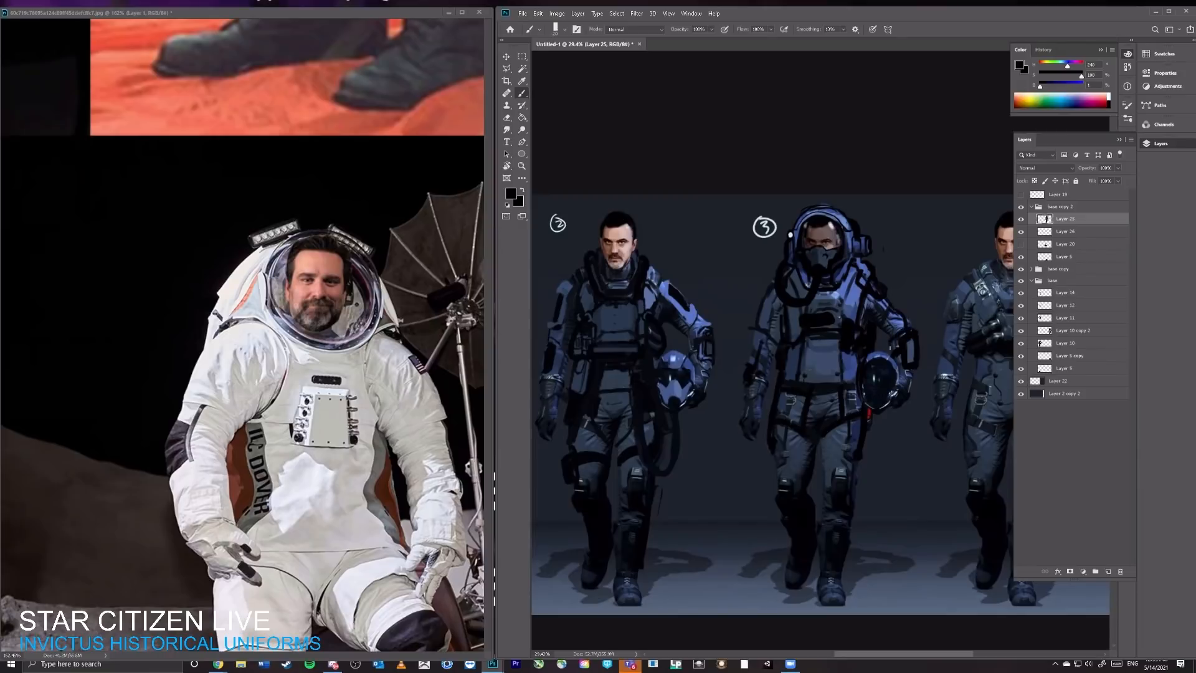
Step: Erase the helmet carried by the third character, patch the hip edge in black and check Layer 25 by toggling its visibility
scroll(790, 235, "up", 1)
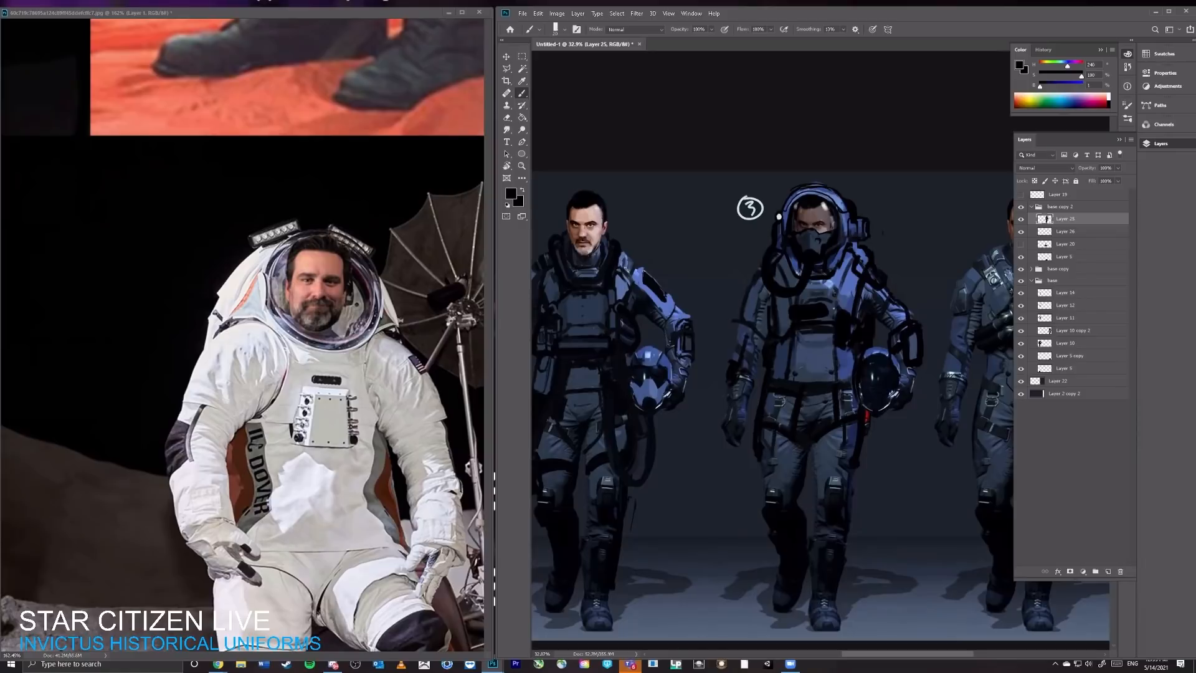
key("e")
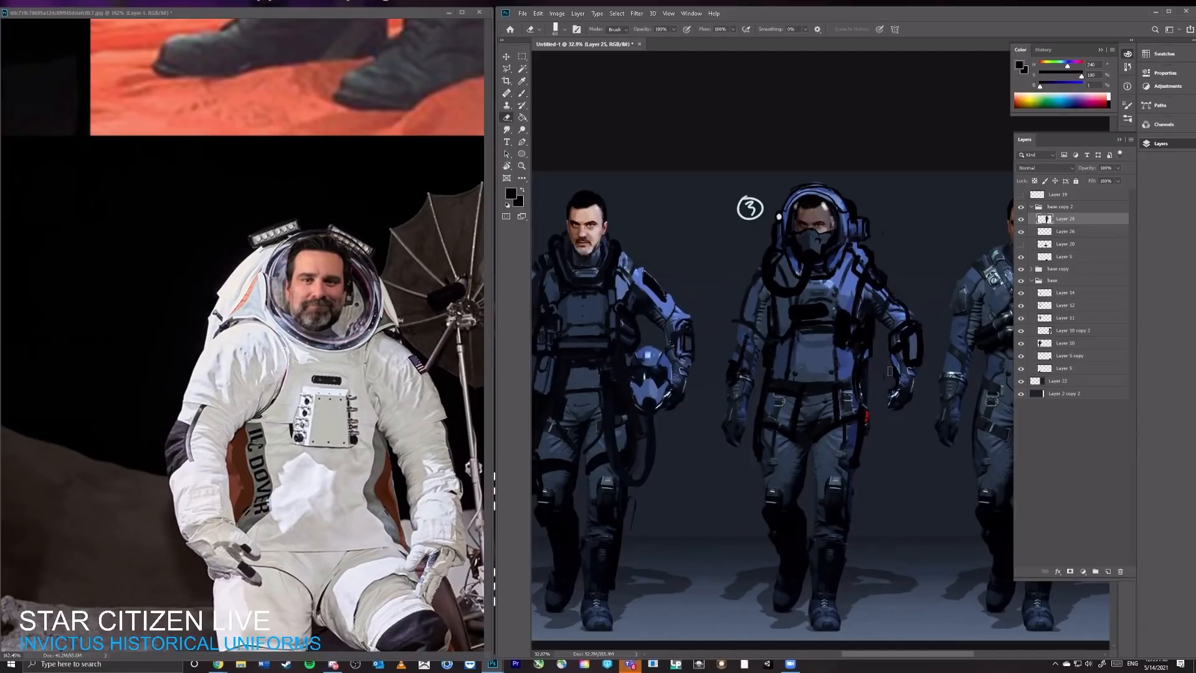
key("b")
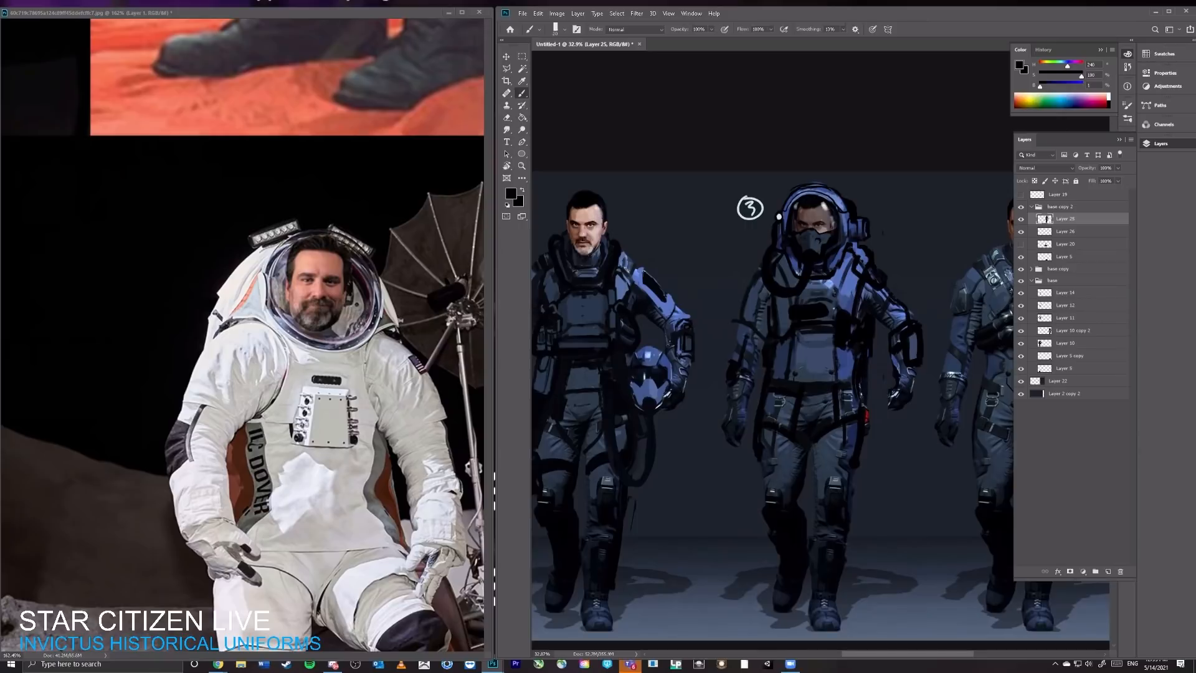
left_click_drag(869, 357, 869, 385)
left_click(1020, 220)
left_click(1020, 220)
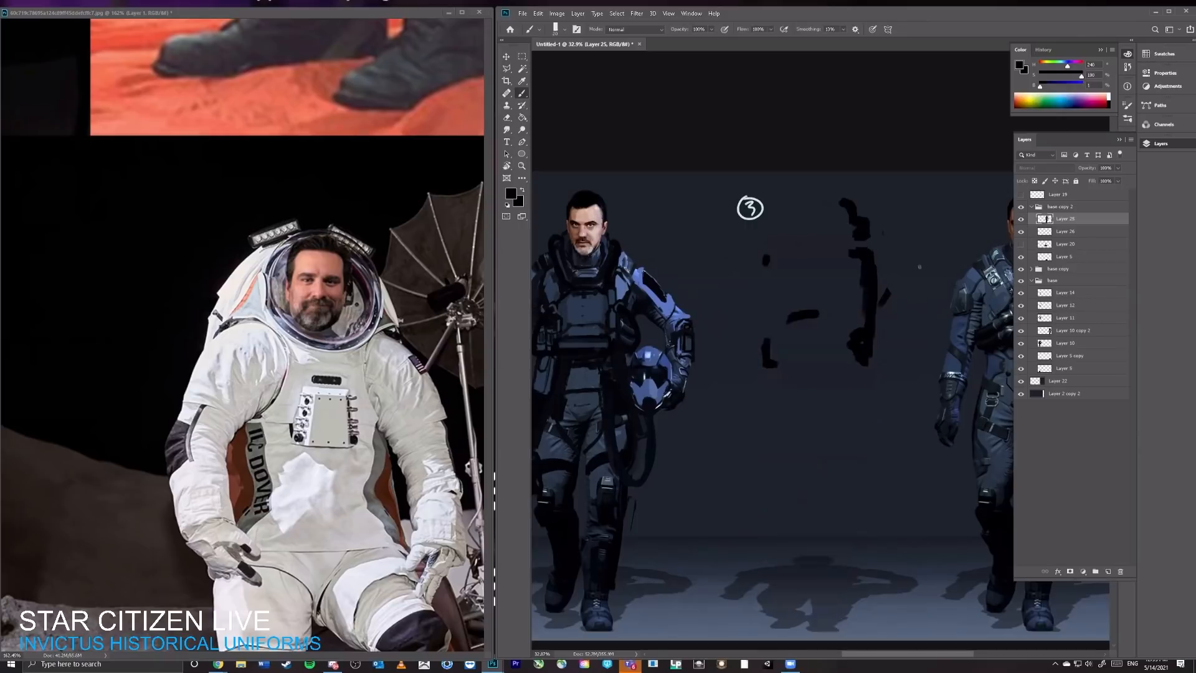
Step: Select the third character's bent upper arm with a polygonal lasso and cut it from Layer 25
key("l")
left_click(896, 289)
left_click(866, 313)
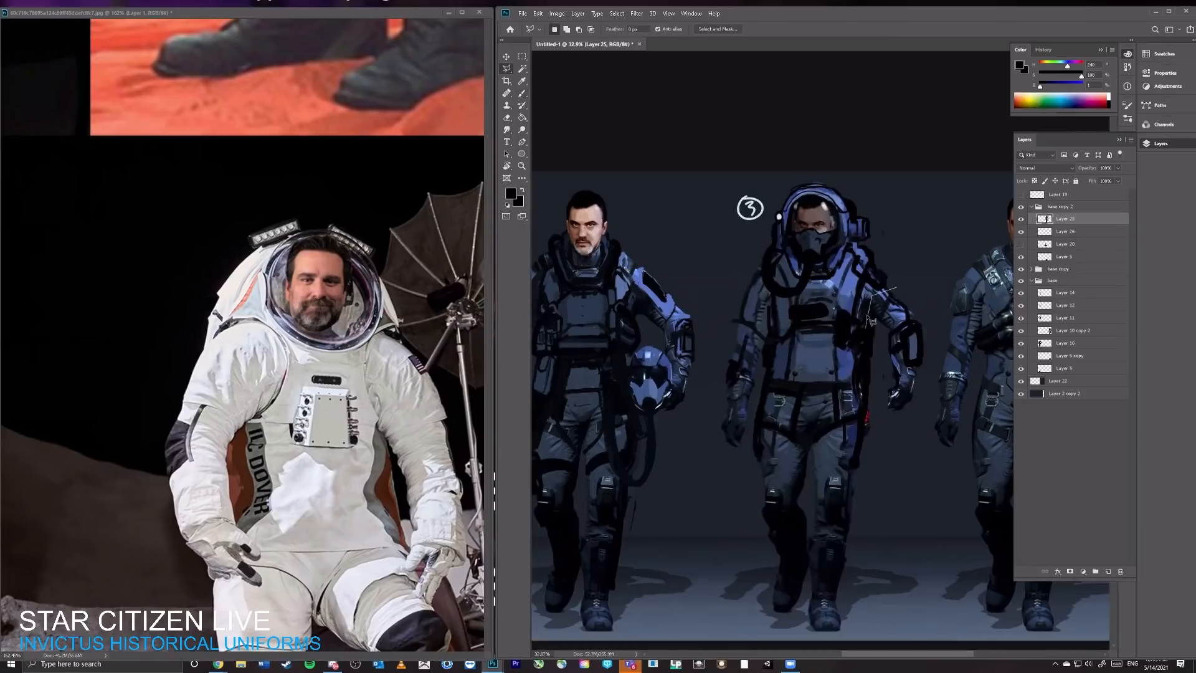
left_click(889, 338)
left_click(926, 305)
left_click(920, 310, "ctrl")
Step: Lasso the third character's detached forearm and glove, move them down beside the hip and rotate them slightly, clearing the selection
left_click(925, 307)
left_click(895, 316)
left_click(880, 353)
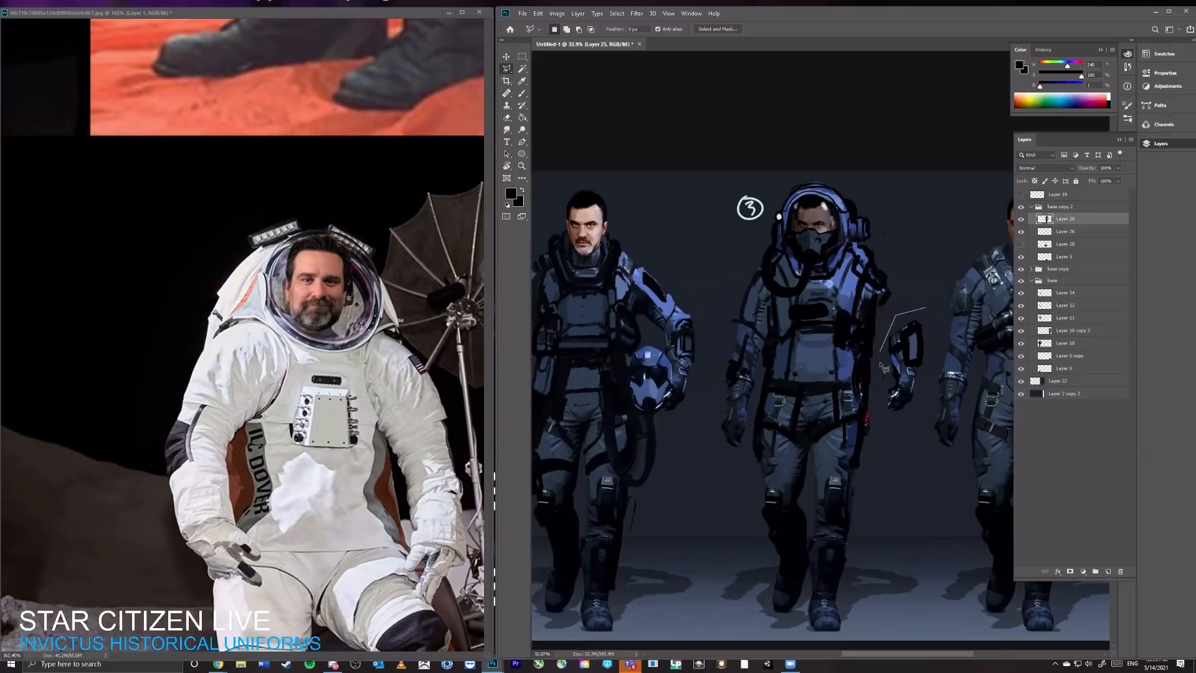
left_click(885, 409)
left_click(907, 433)
left_click(924, 416)
double_click(933, 336)
key("v")
left_click_drag(929, 355, 928, 384)
key("ctrl+t")
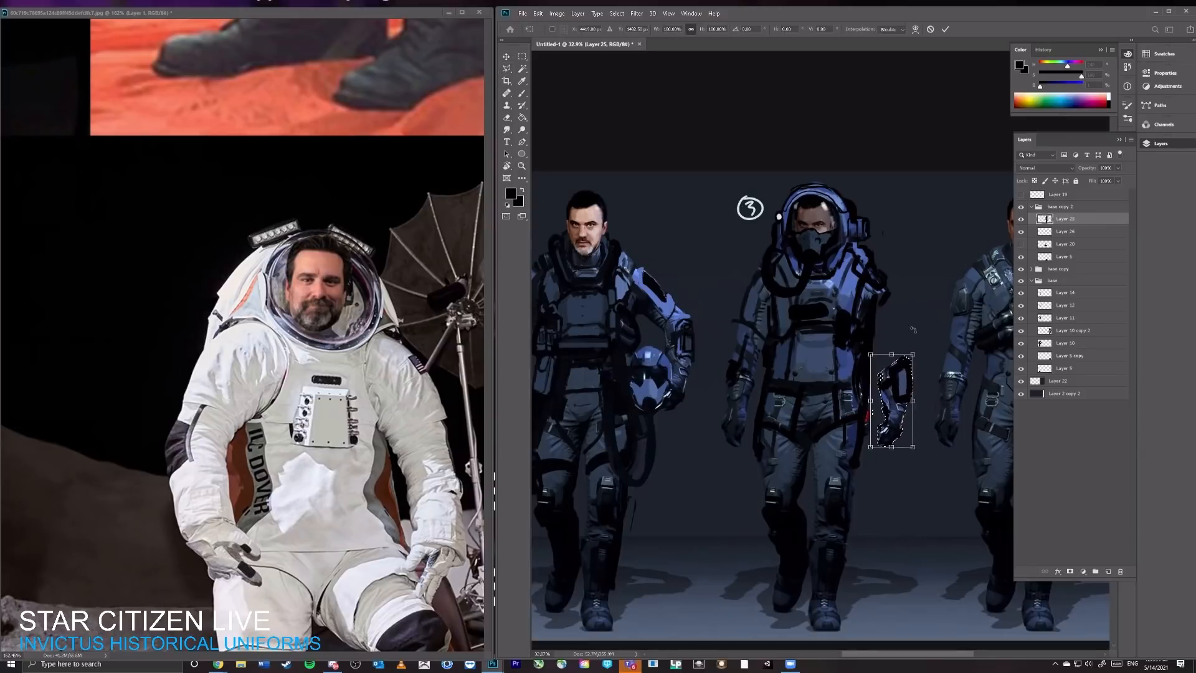
left_click_drag(913, 330, 903, 332)
key("Return")
key("ctrl+d")
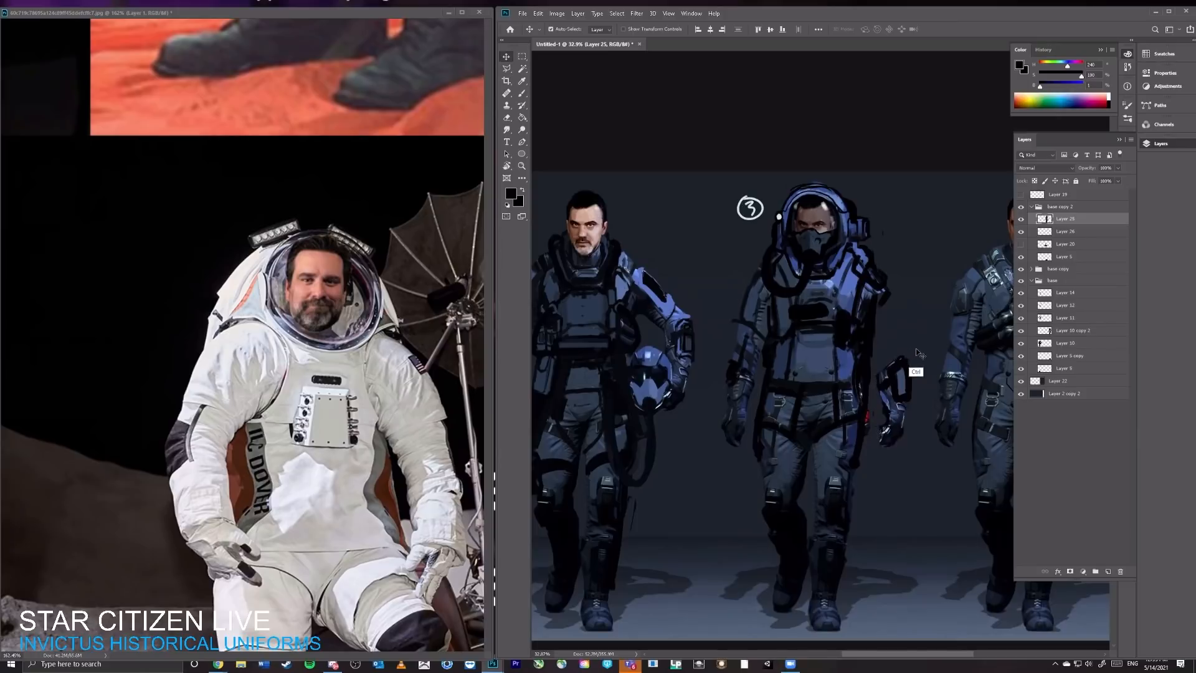
Step: Paste the cut upper arm as a new layer, place it at the shoulder and rotate it to hang downward
key("ctrl+v")
left_click_drag(829, 412, 911, 296)
key("ctrl+t")
key("Return")
key("ctrl+t")
key("Return")
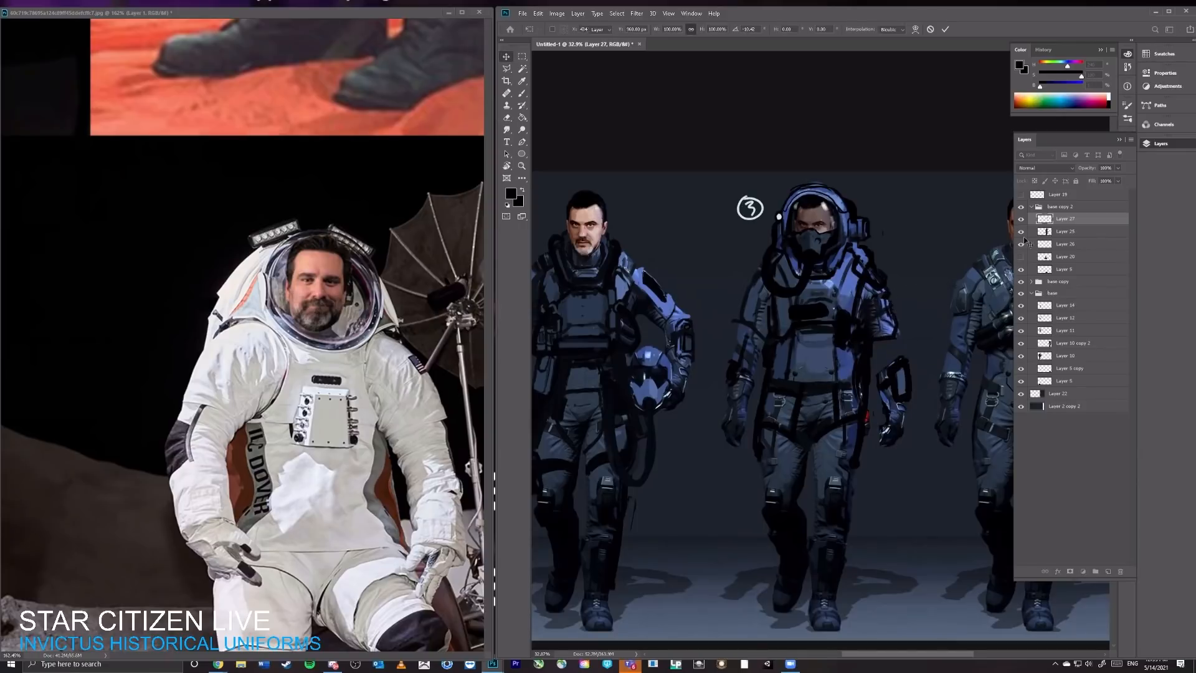
Step: Lasso the forearm on Layer 25, move it up to meet the upper arm and merge the two arm layers
key("alt+bracketleft")
key("l")
mouse_move(906, 342)
left_mouse_down()
mouse_move(873, 401)
mouse_move(891, 461)
mouse_move(919, 388)
mouse_move(900, 339)
mouse_move(904, 374)
left_mouse_up()
key("v")
key("ctrl+d")
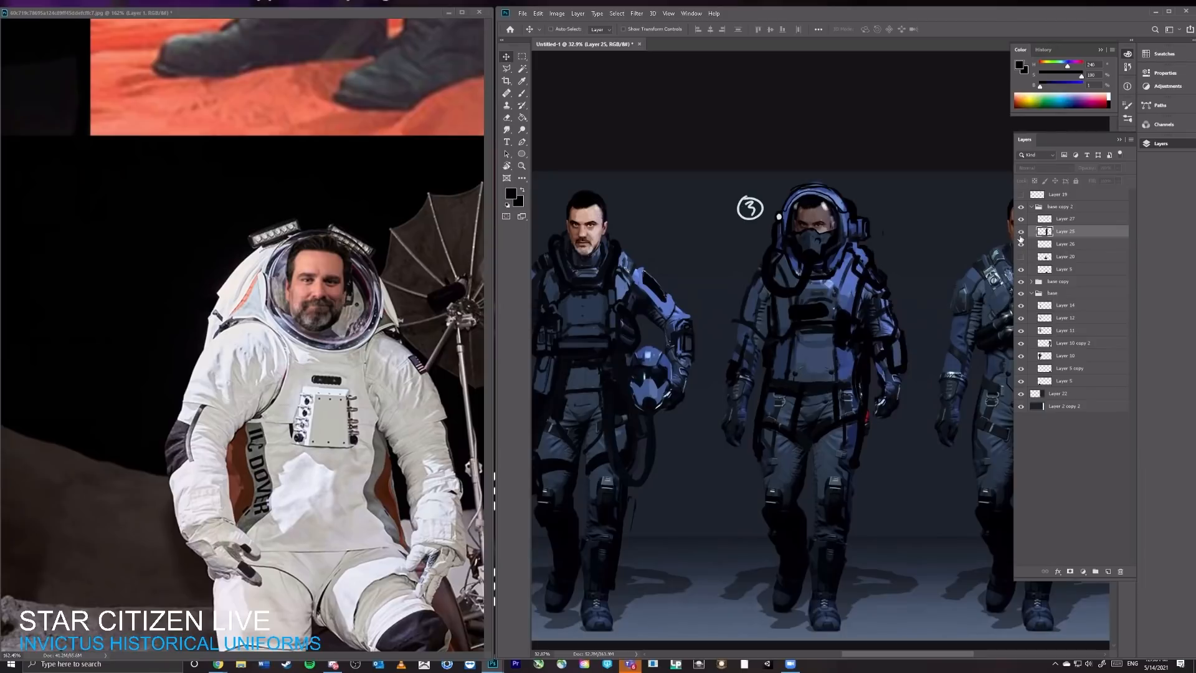
left_click(1045, 220)
key("ctrl+e")
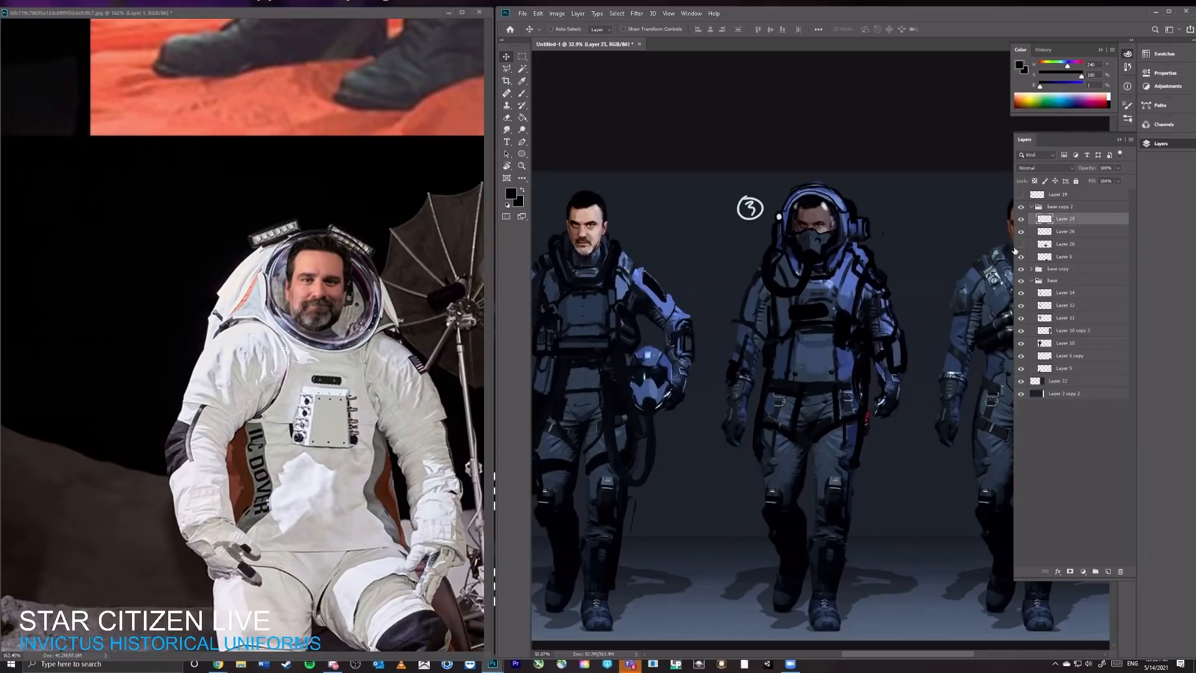
Step: Lasso the third character's lowered arm and glove on Layer 25 and distort it, pulling its lower inner corner slightly outward, clearing the selection
key("b")
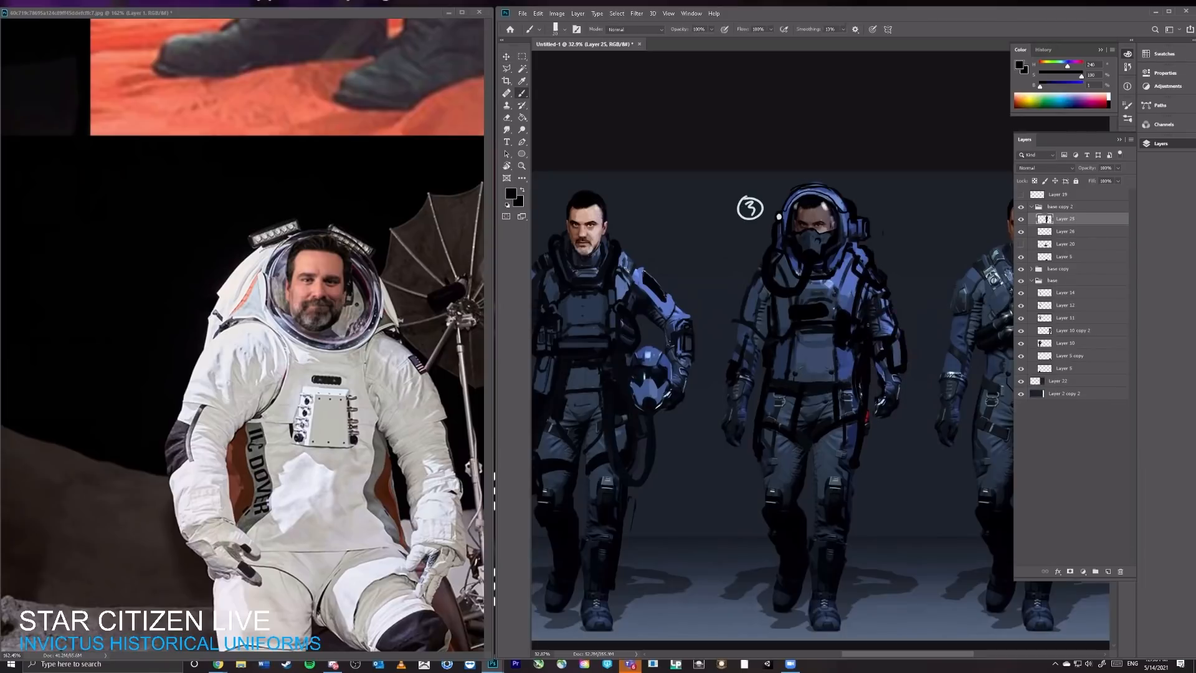
key("l")
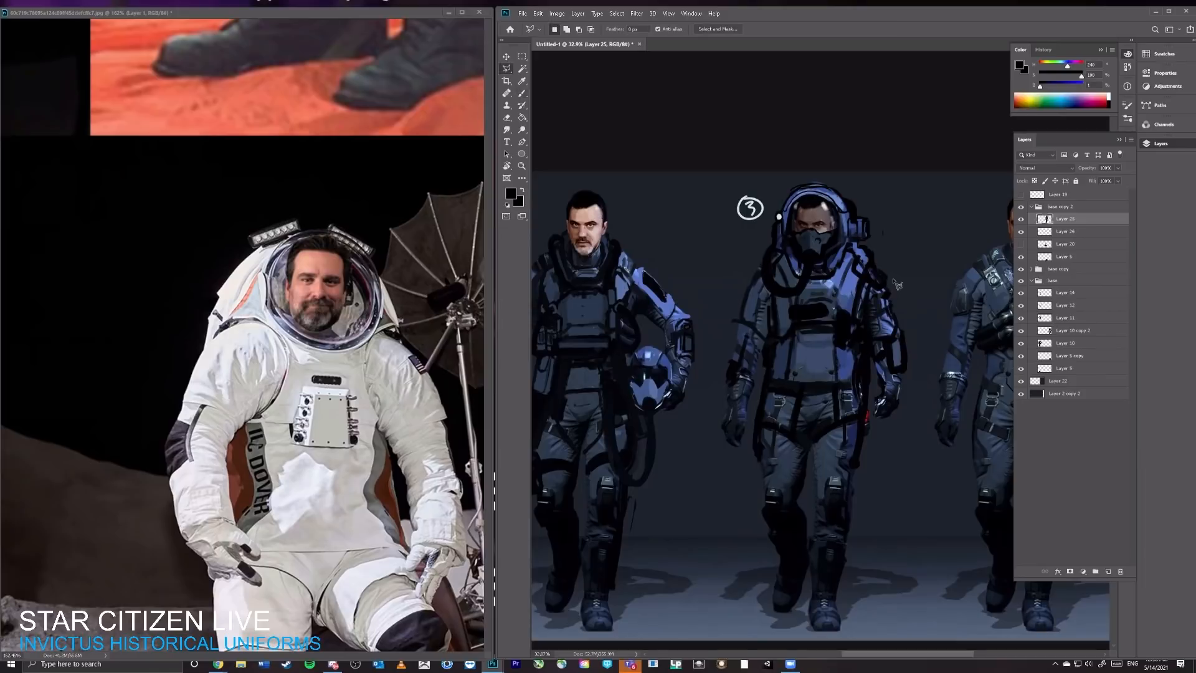
mouse_move(893, 278)
left_mouse_down()
mouse_move(876, 290)
mouse_move(874, 367)
mouse_move(887, 436)
mouse_move(912, 336)
mouse_move(875, 278)
left_mouse_up()
key("ctrl")
right_click(884, 322)
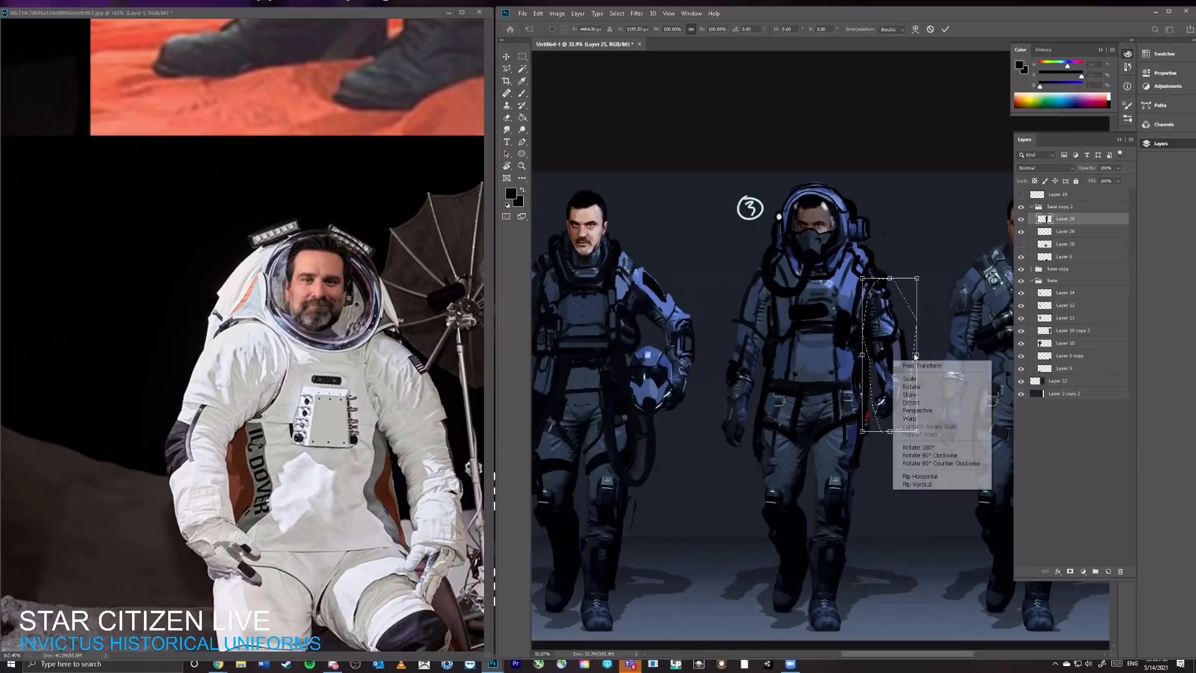
left_click(916, 403)
left_click_drag(863, 434, 871, 437)
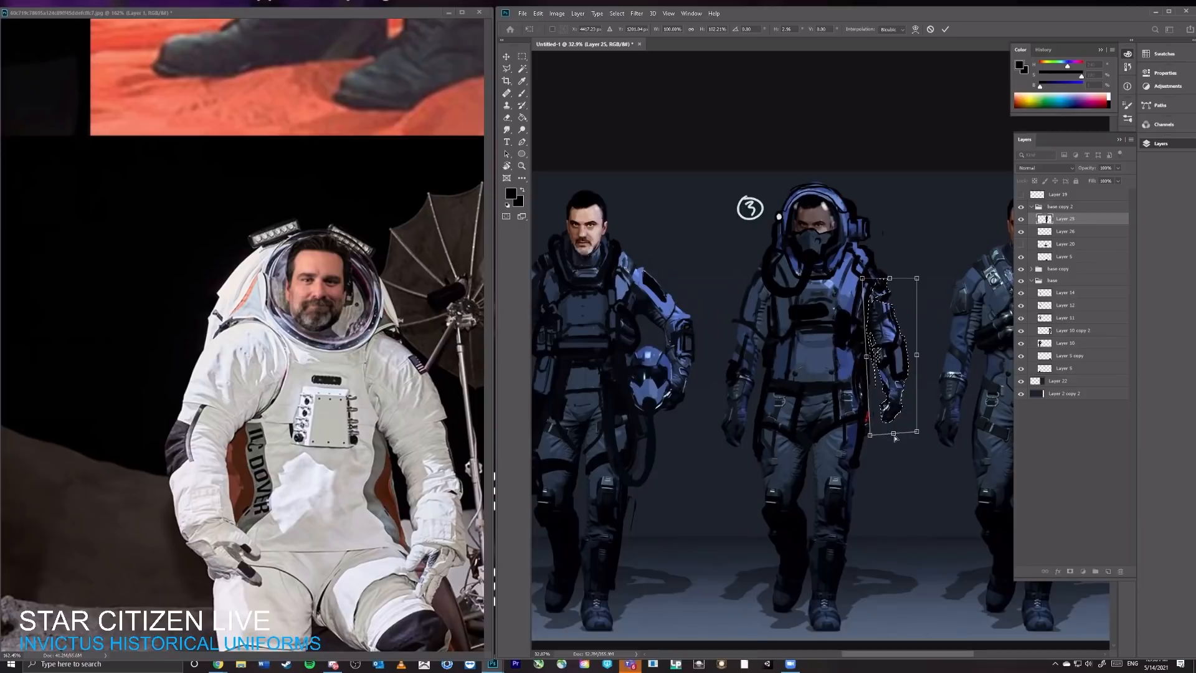
key("Return")
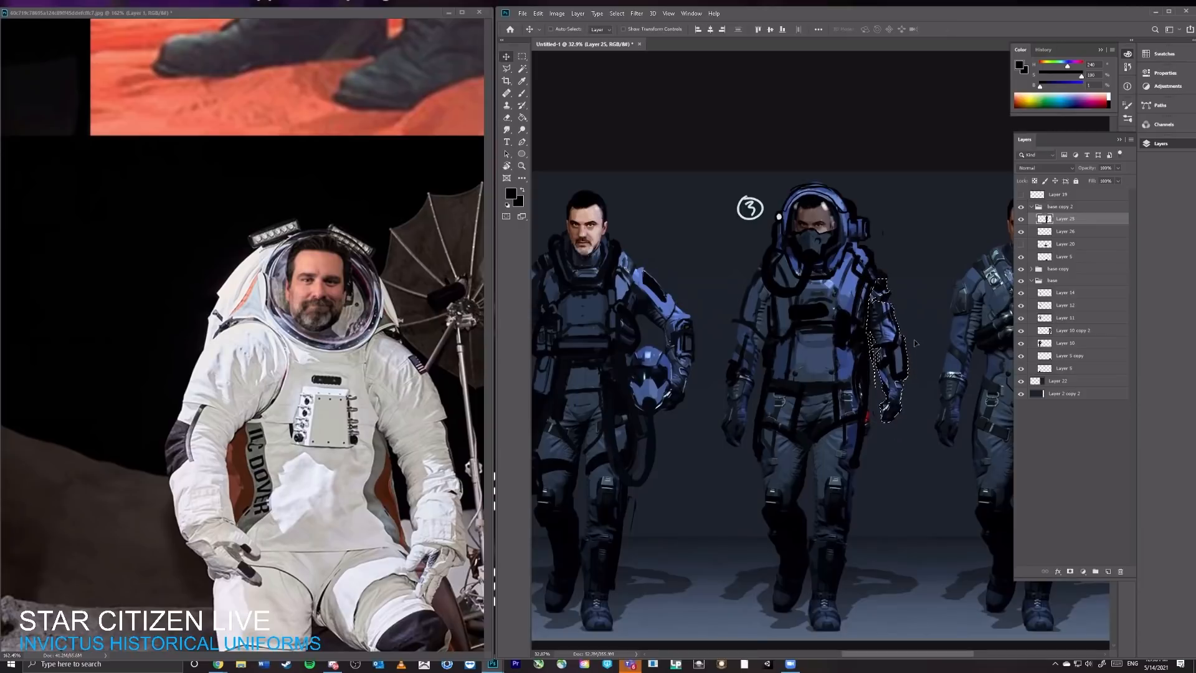
key("ctrl+d")
key("ctrl")
Step: Darken the third character's lowered glove with brush strokes at varied opacity
key("b")
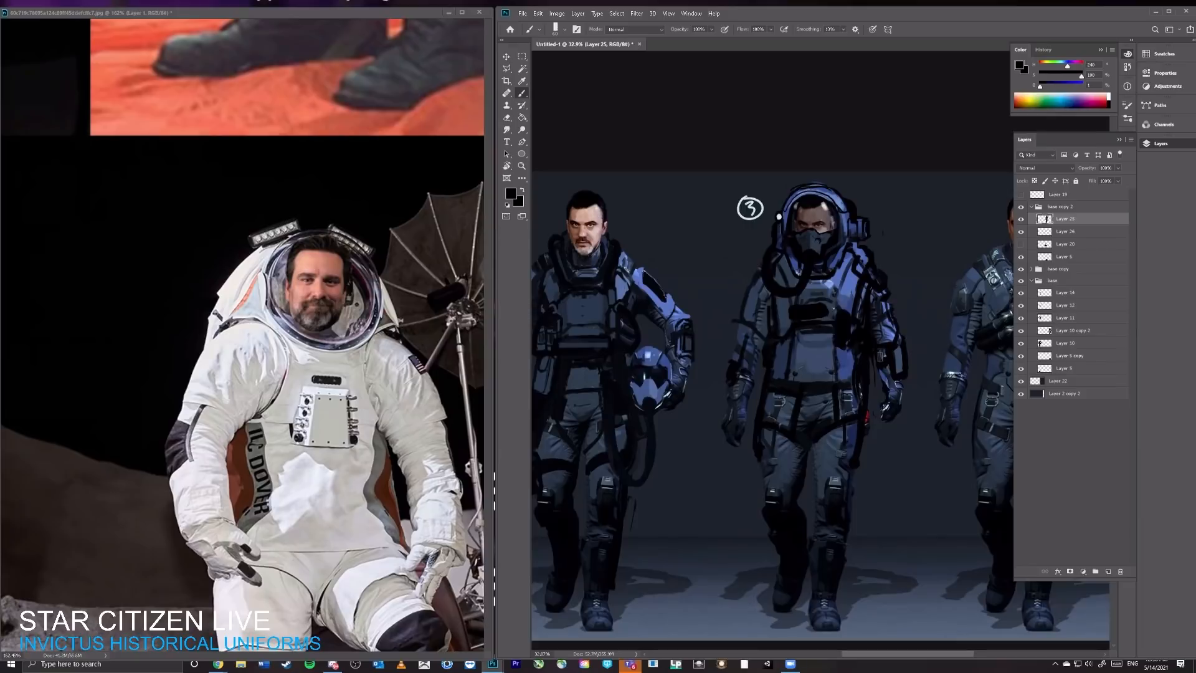
key("6")
key("5")
key("0")
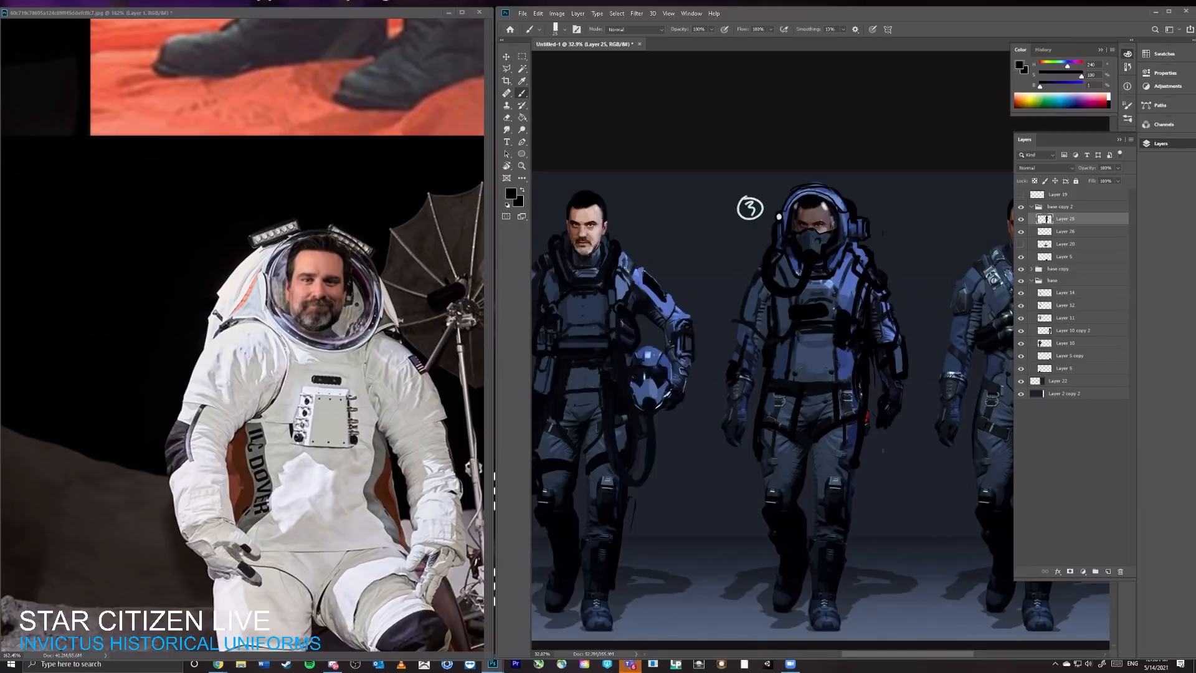
Step: Paint a slim dark handheld object hanging below the third character's glove, sampling suit colours for its shading and cleaning up its edges
mouse_move(883, 450)
left_mouse_down()
mouse_move(884, 435)
mouse_move(890, 453)
left_mouse_up()
left_click(809, 266, "alt")
left_click(823, 293, "alt")
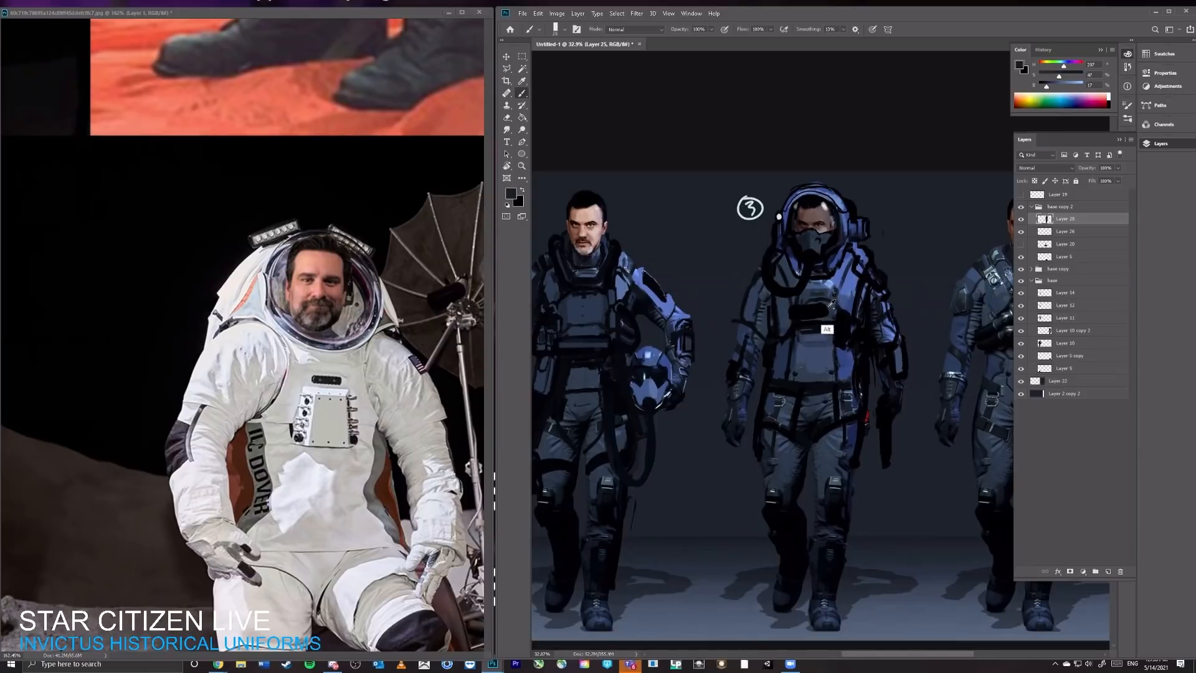
left_click(831, 303, "alt")
left_click_drag(884, 414, 883, 454)
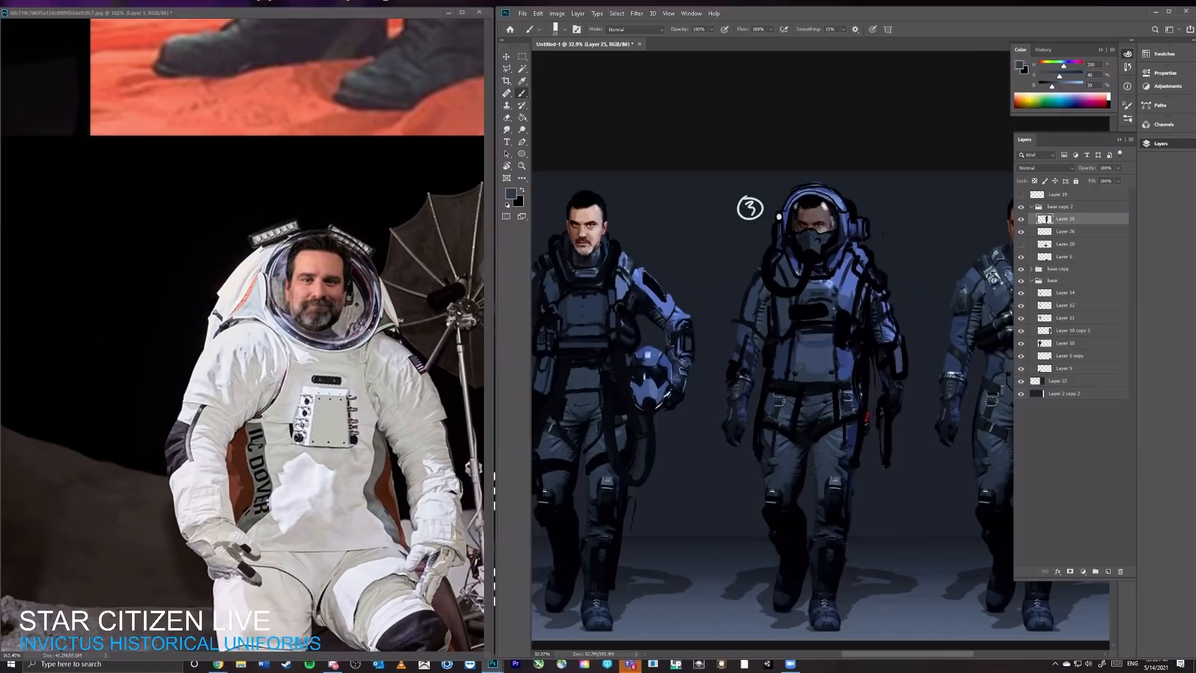
left_click(893, 408, "alt")
key("e")
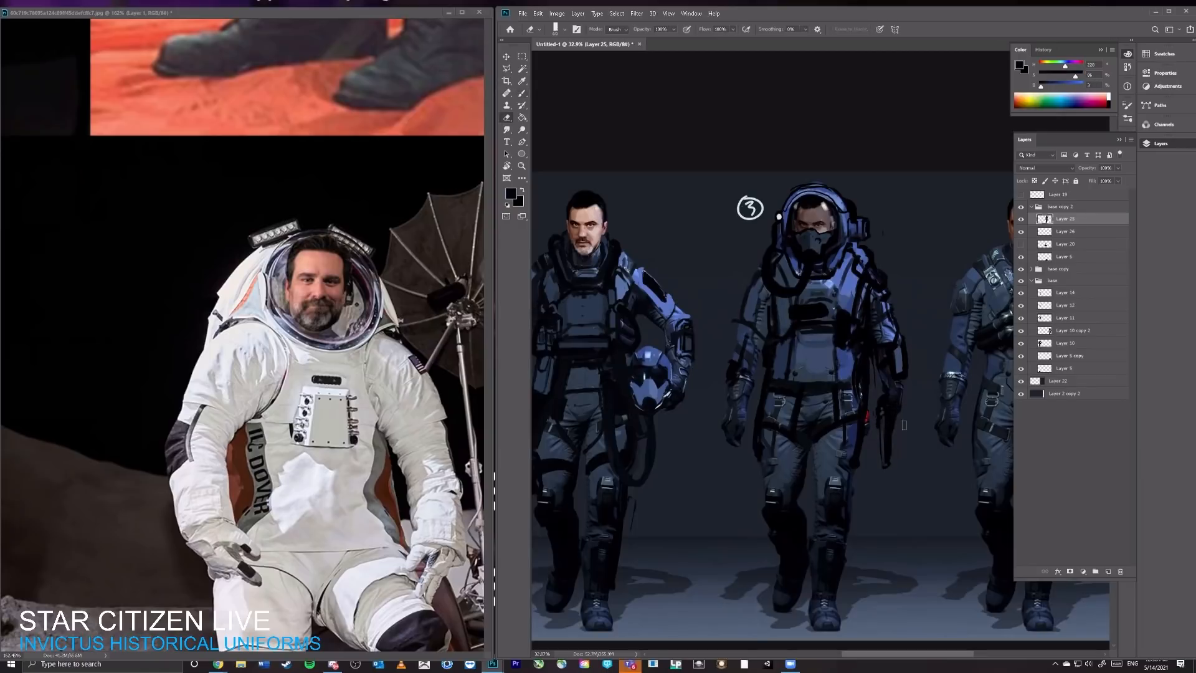
key("v")
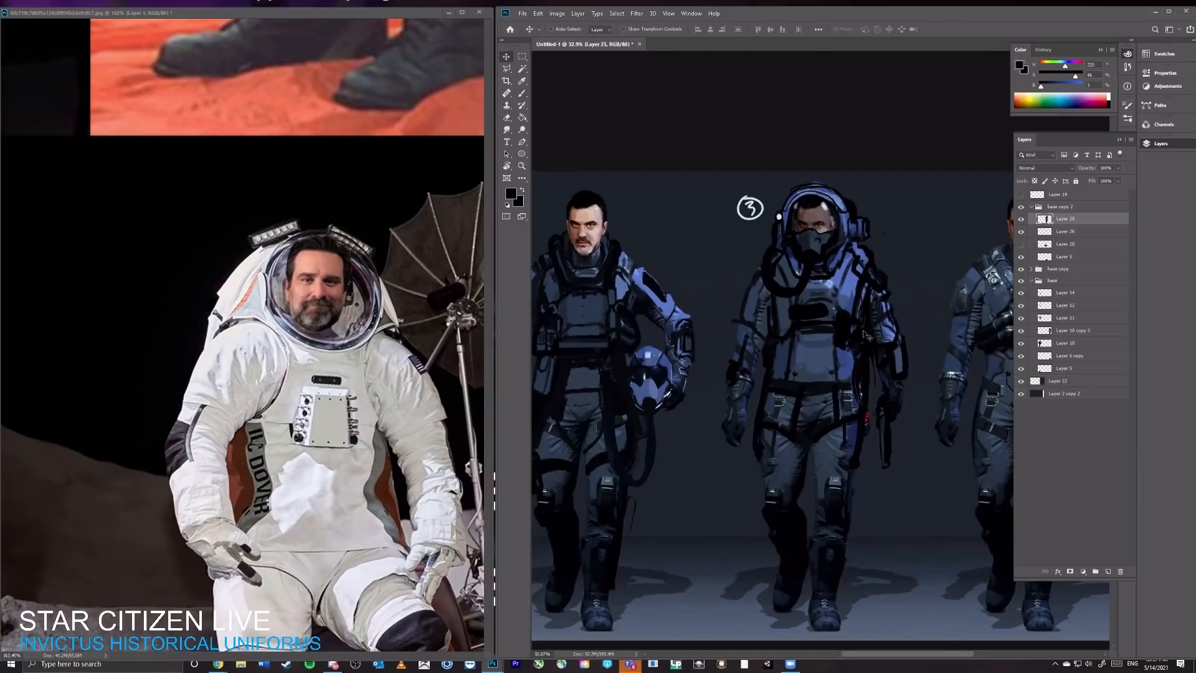
key("b")
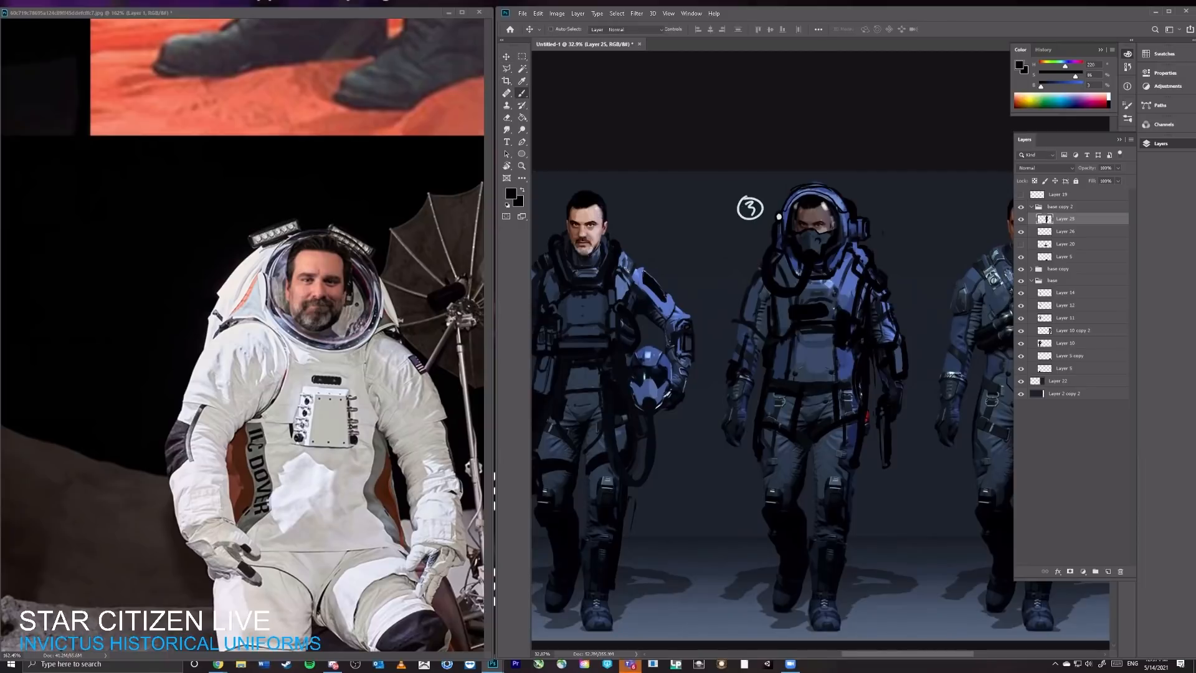
Step: Repaint the black chest panel on the third character's suit with sampled dark blue and black strokes to define its shape
left_click(872, 341, "alt")
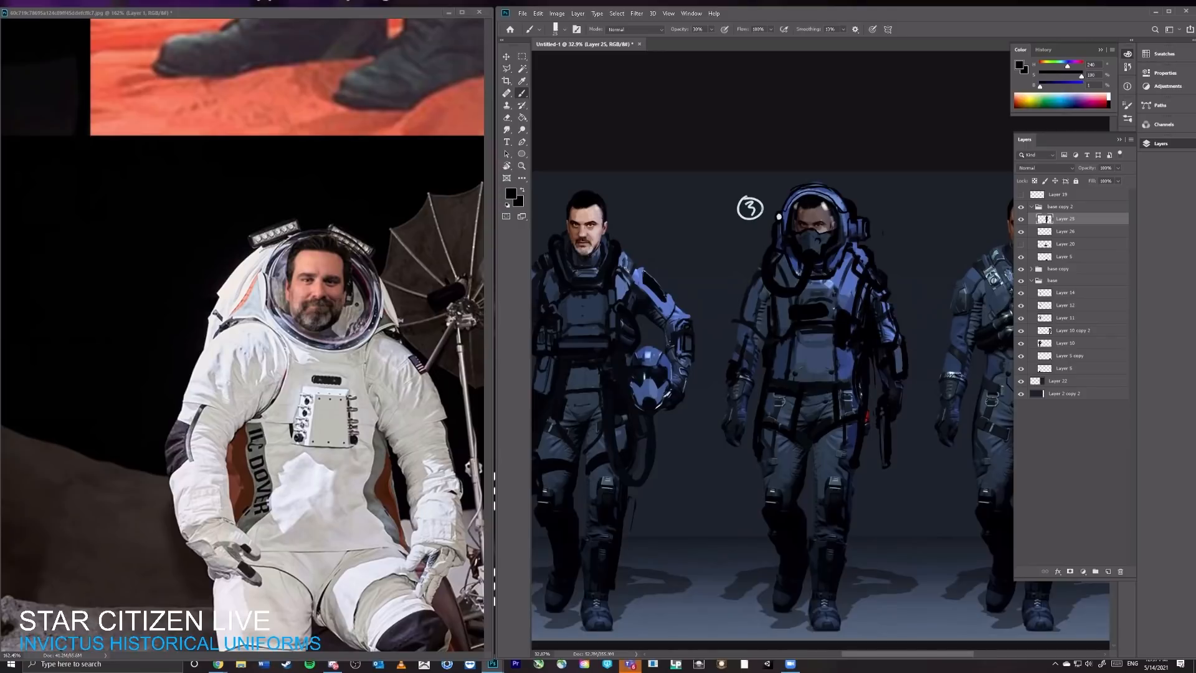
left_click(832, 314, "alt")
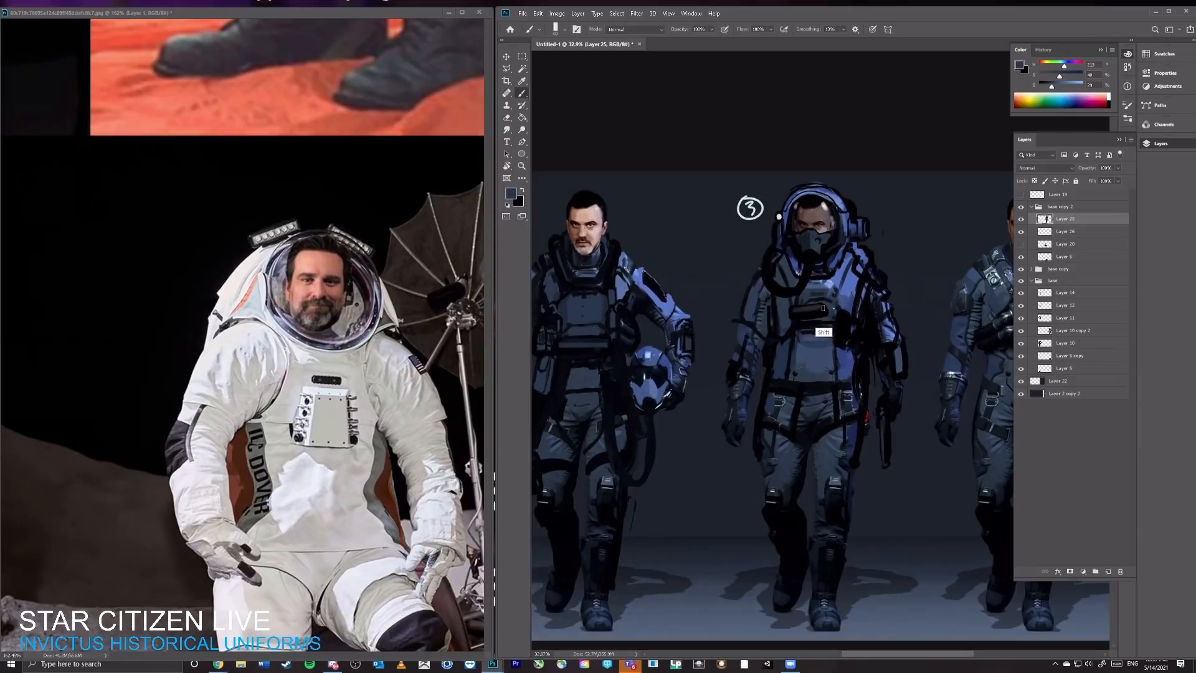
key("z")
key("b")
left_click(843, 324, "alt")
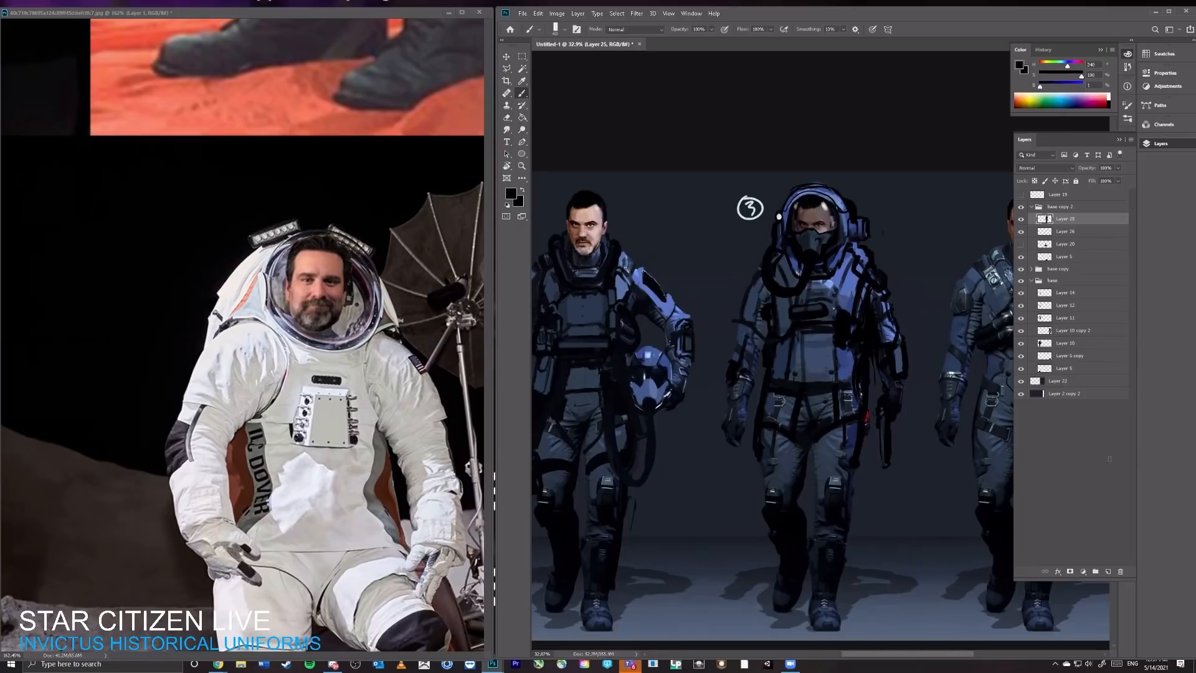
Step: Refine the third character's torso beside and below the chest panel with sampled dark blue and black brush strokes
key("v")
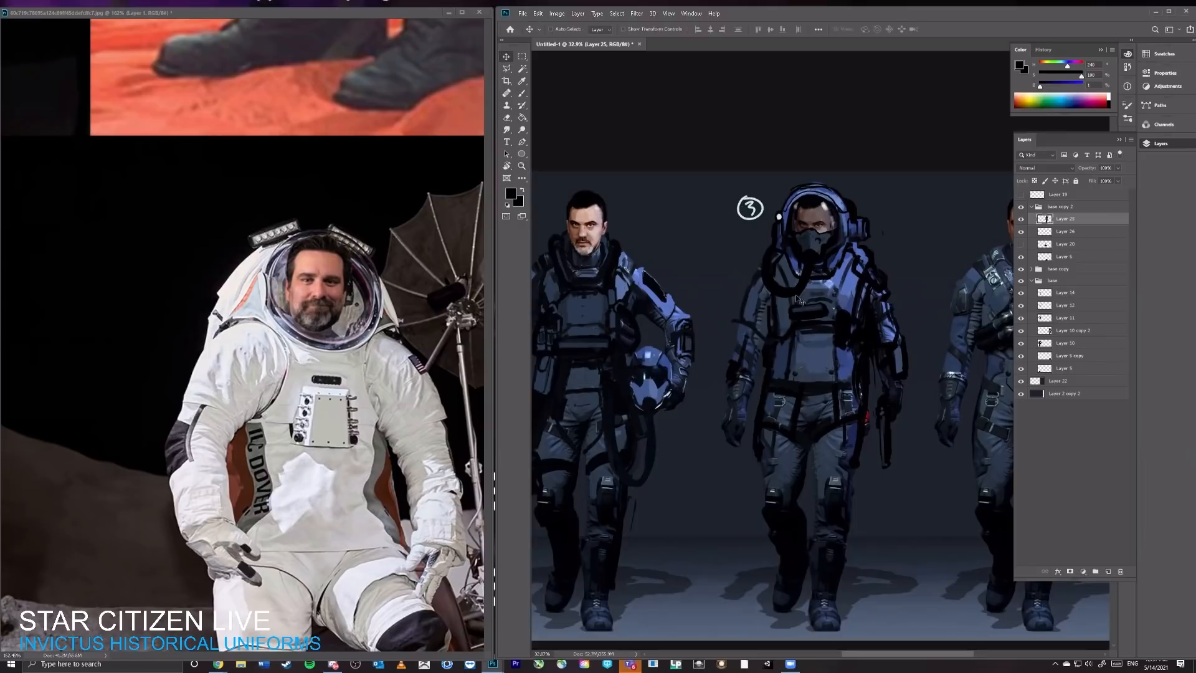
key("b")
left_click(802, 291, "alt")
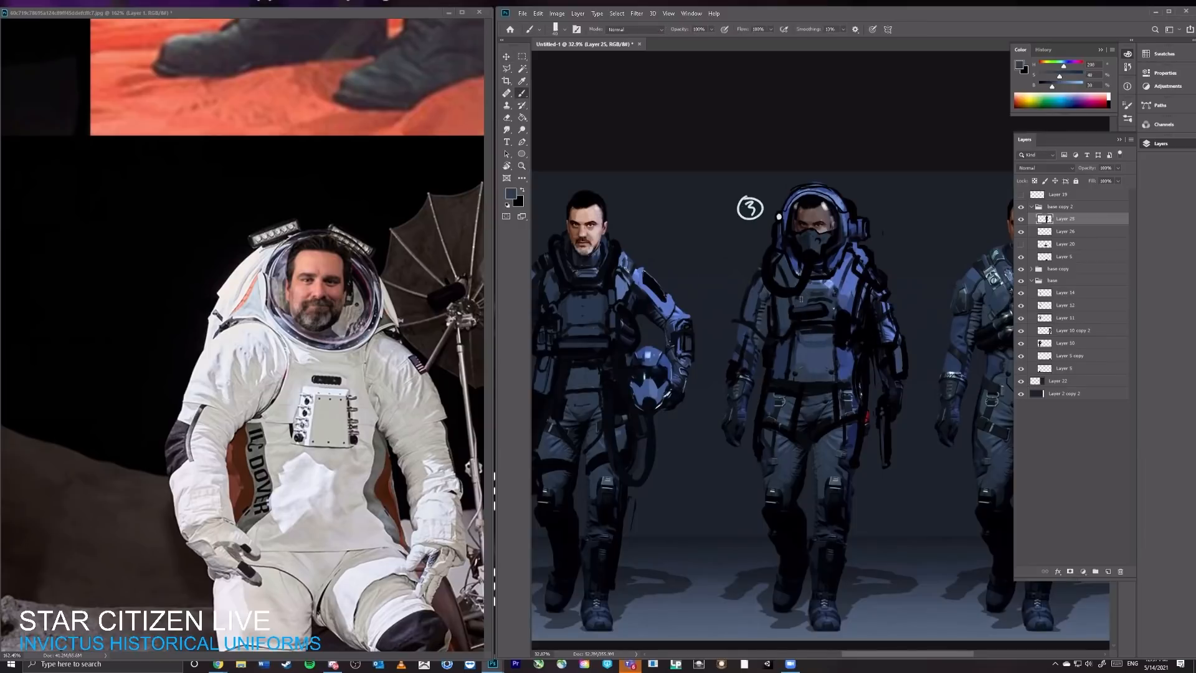
key("z")
mouse_move(864, 284)
left_mouse_down()
mouse_move(756, 289)
mouse_move(853, 292)
left_mouse_up()
key("b")
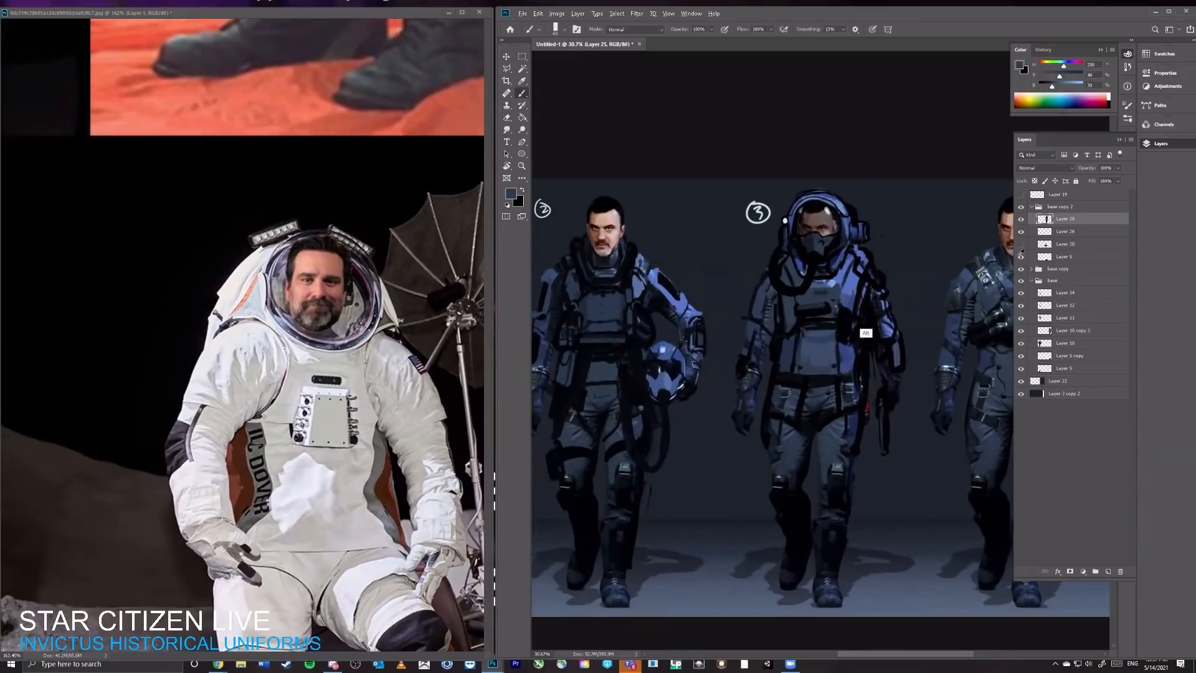
key("e")
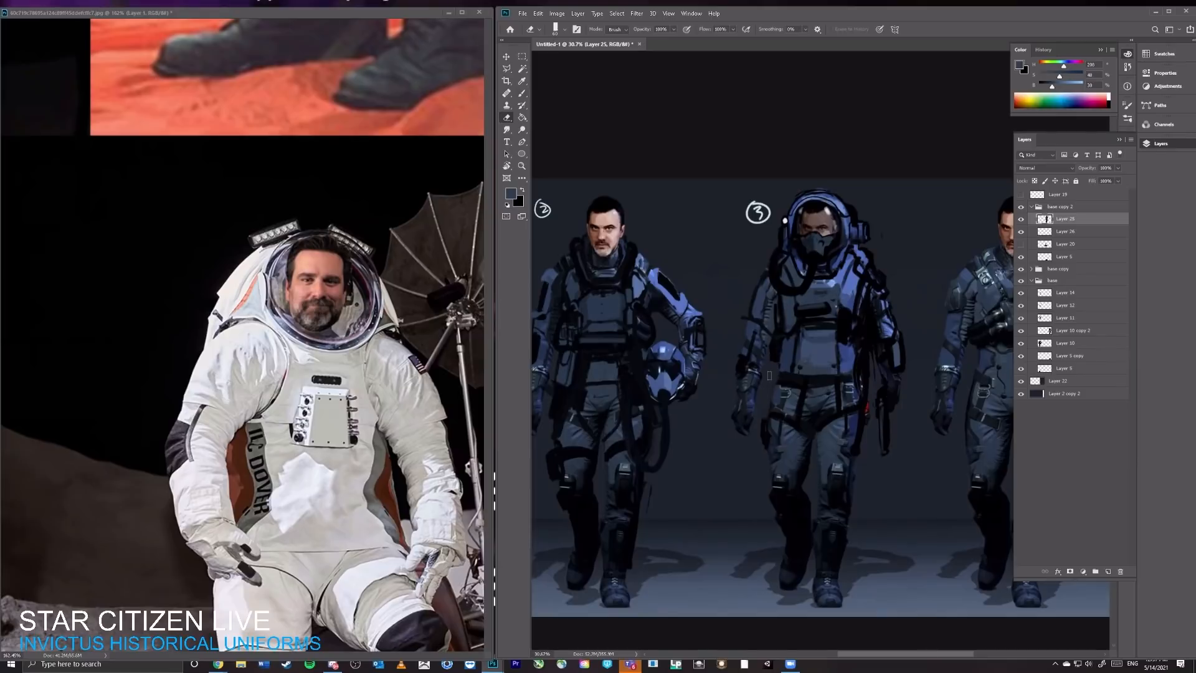
key("b")
left_click(777, 372, "alt")
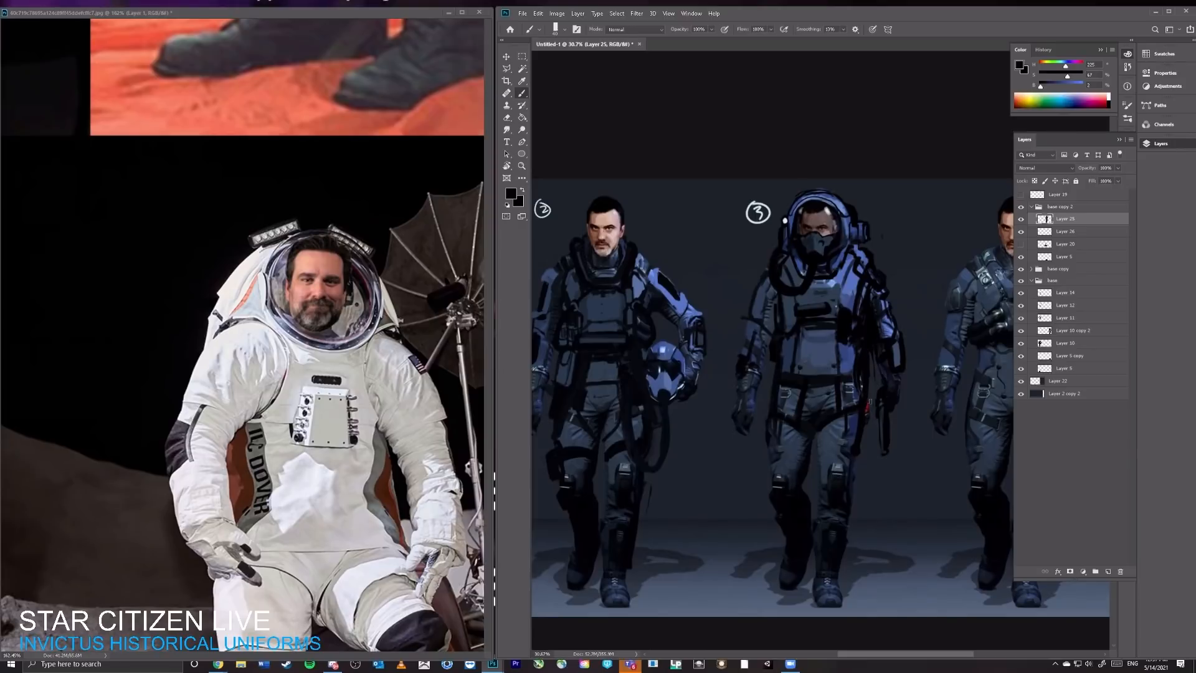
Step: Paint dark vertical straps down the third character's thighs to the knees and touch up the jacket front with sampled suit colours
left_click_drag(870, 399, 868, 426)
left_click(865, 430, "alt")
left_click_drag(840, 411, 836, 480)
left_click_drag(782, 417, 780, 480)
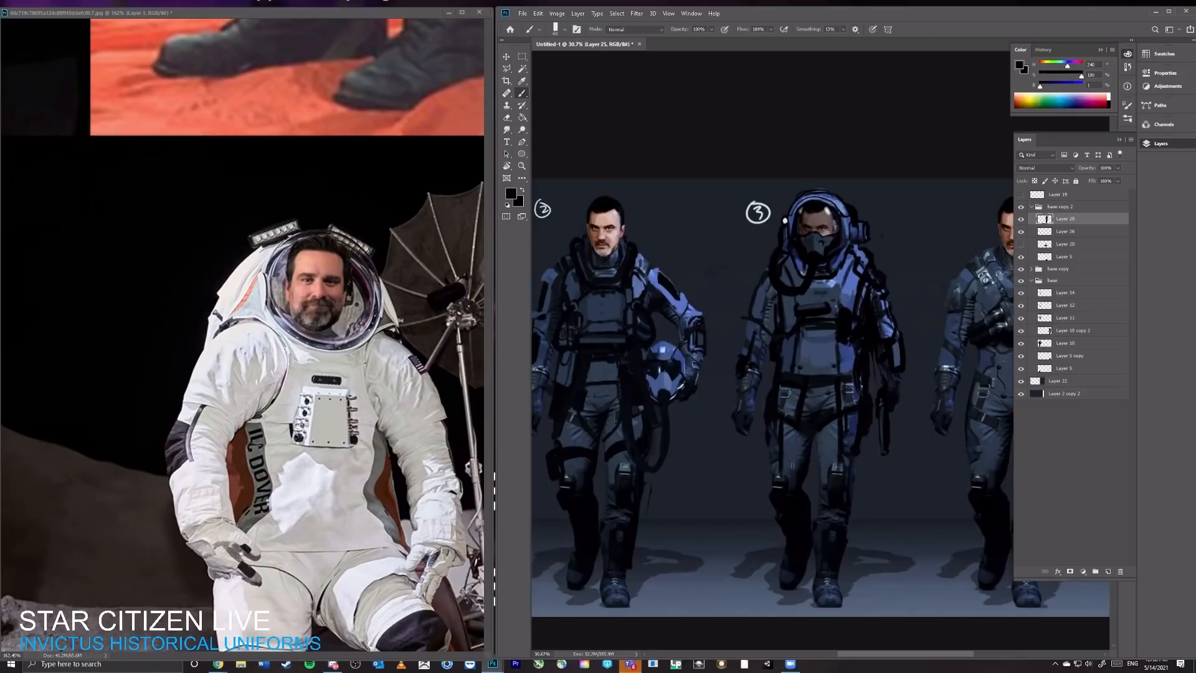
left_click(863, 431, "alt")
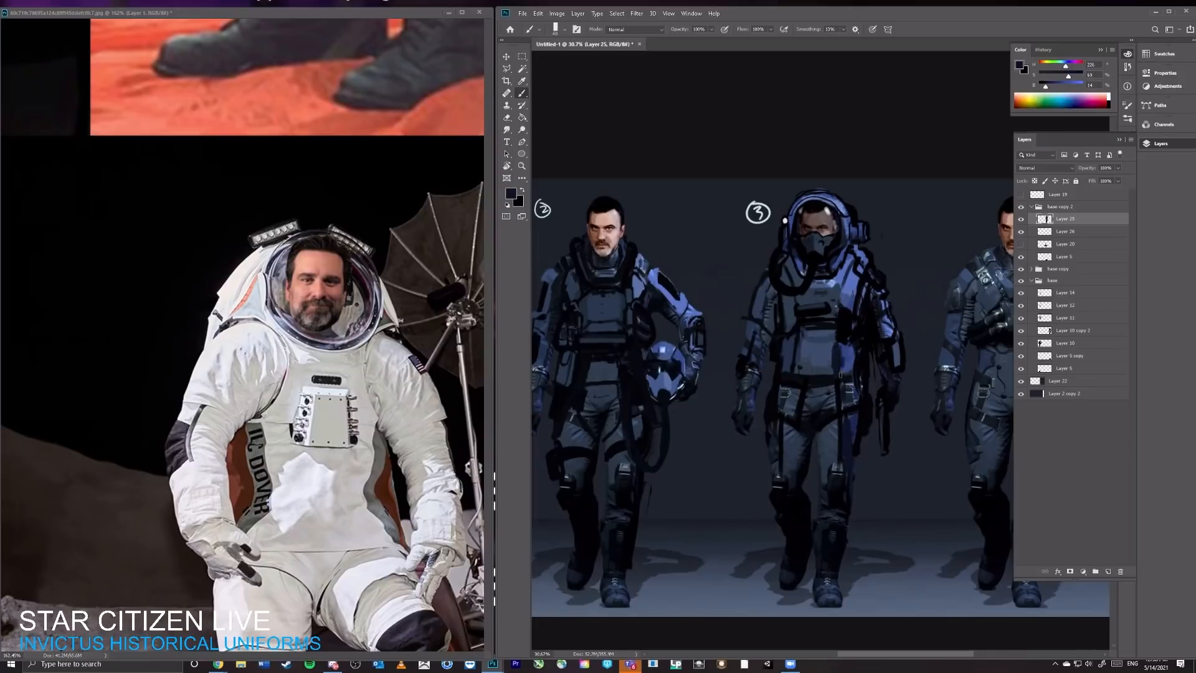
left_click(841, 360, "alt")
left_click(801, 369, "alt")
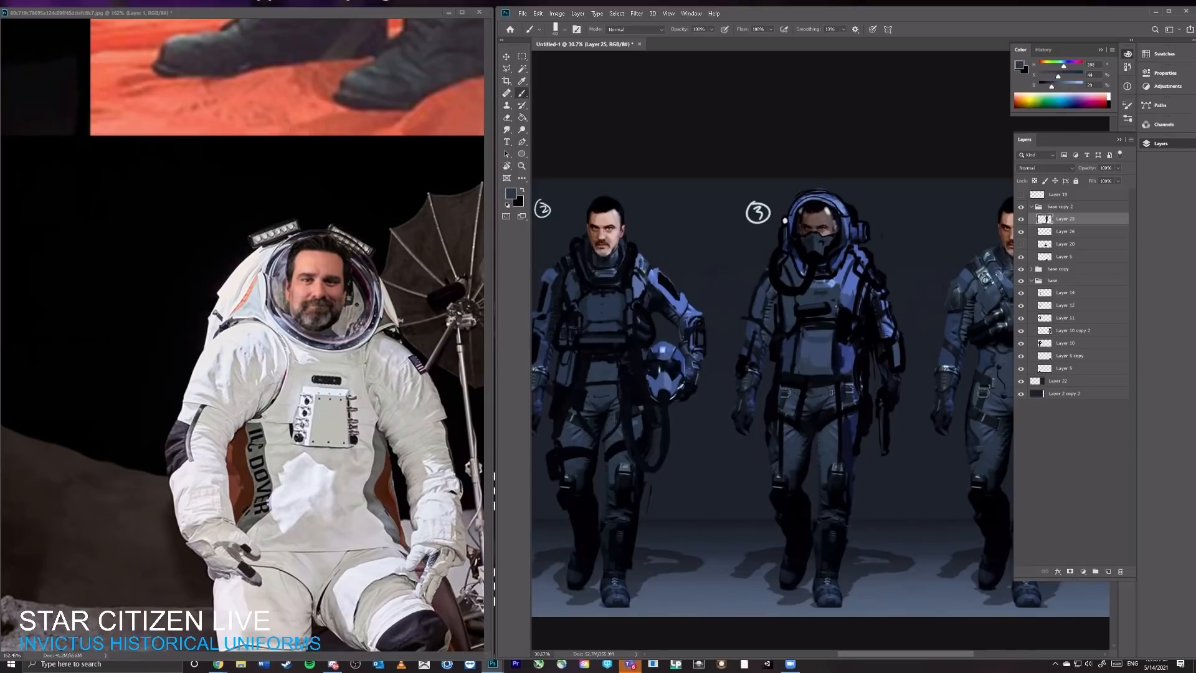
key("v")
key("b")
Step: Find the orange pressure suit on the reference board and sample its red valve to paint a round red valve at the third character's waist
left_click(368, 350)
mouse_move(369, 350)
left_mouse_down("ctrl")
mouse_move(336, 311)
mouse_move(318, 249)
left_mouse_up("ctrl")
left_click_drag(330, 181, 416, 417)
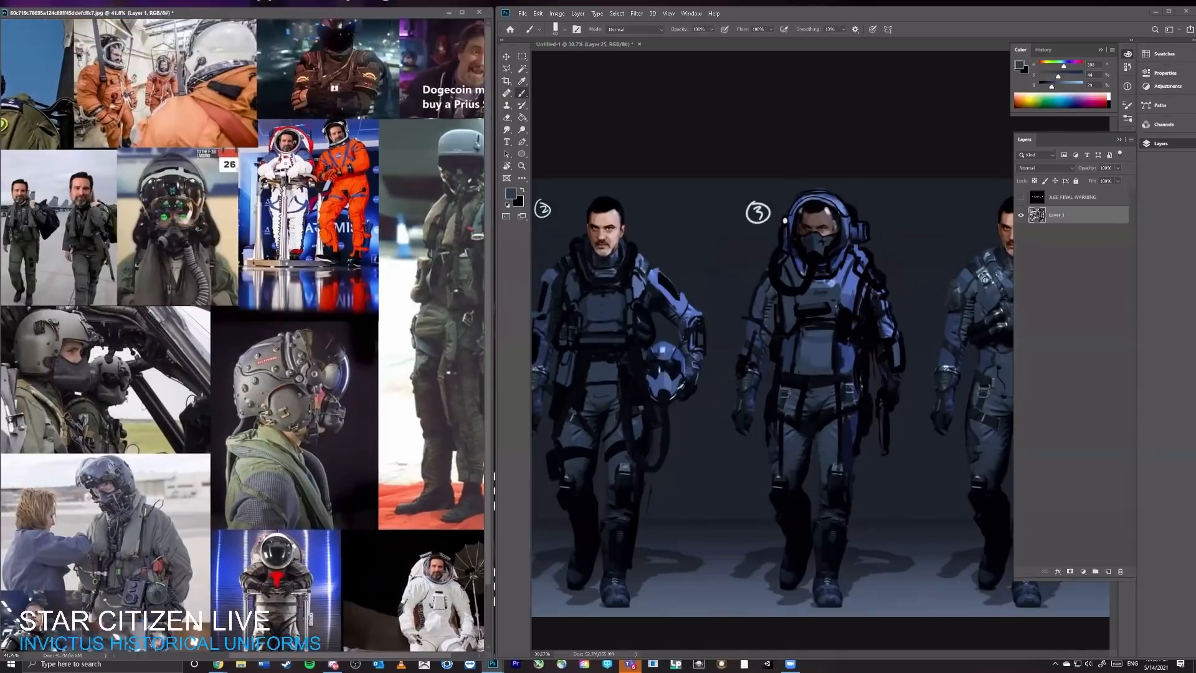
left_click_drag(160, 137, 360, 138)
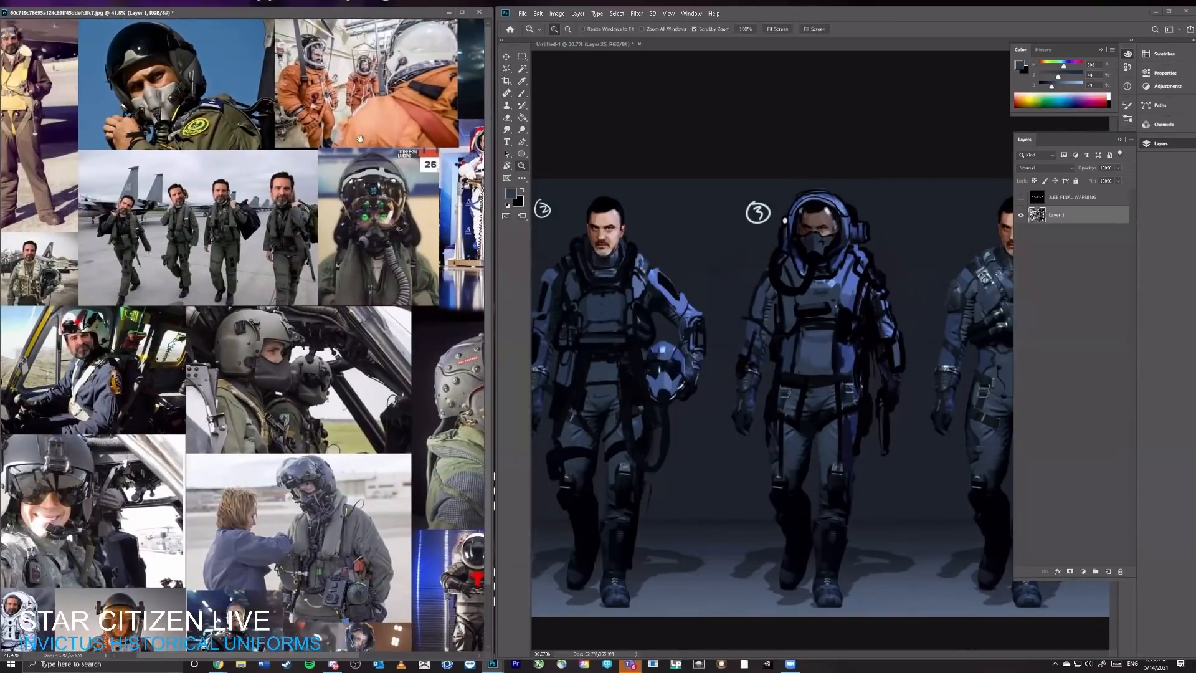
left_click_drag(334, 95, 391, 54, "ctrl")
left_click_drag(311, 96, 312, 248)
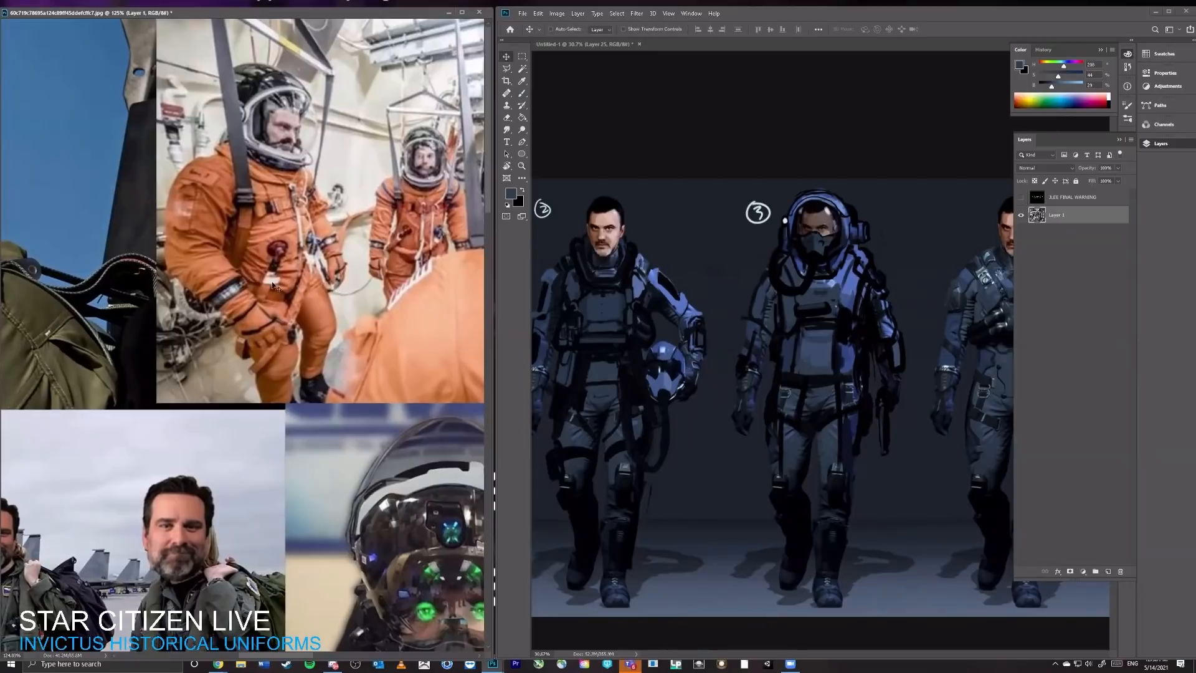
left_click(281, 249, "alt")
left_click(789, 363)
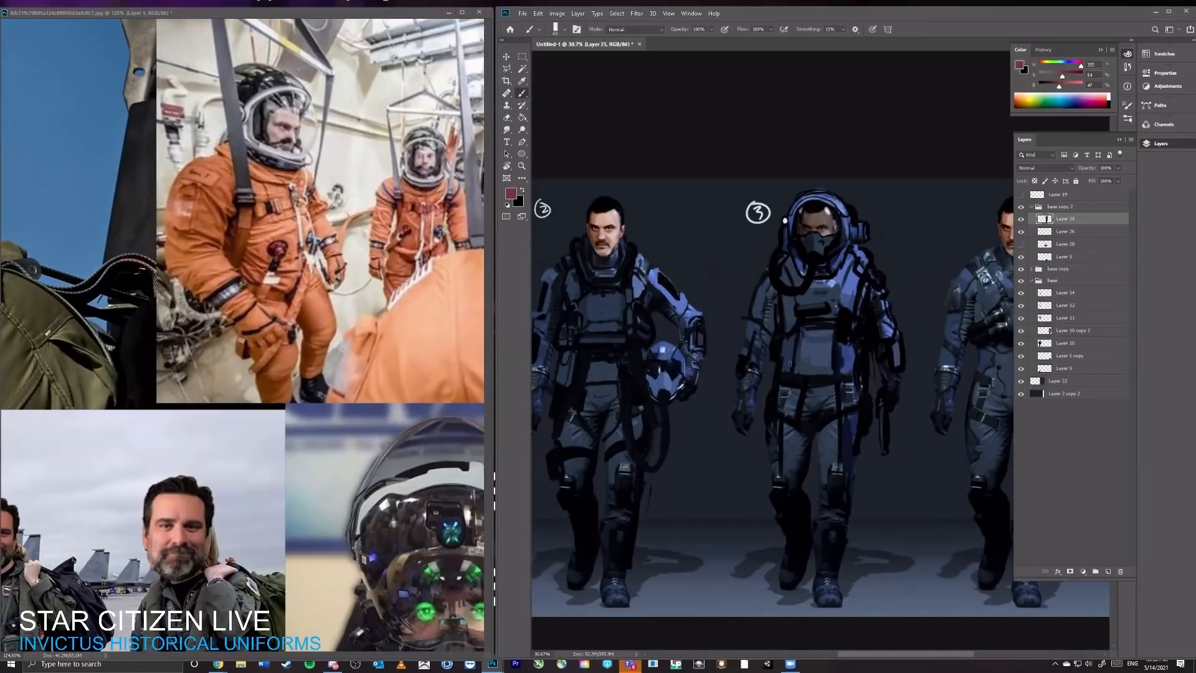
left_click(791, 358)
Step: Paint a blue round valve on the opposite side of the waist and shade the red one, sampling colours from the reference photos
left_click(452, 520, "alt")
left_click(836, 359)
left_click(625, 303, "alt")
left_click(281, 250, "alt")
left_click(274, 252, "alt")
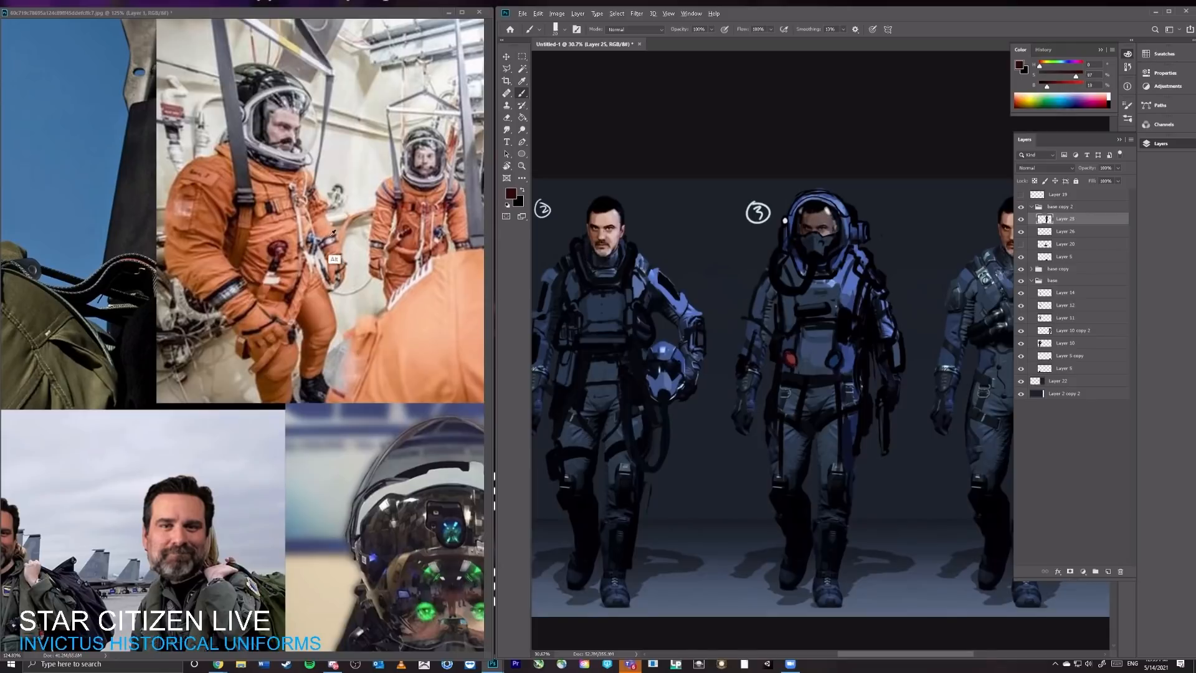
left_click(446, 526, "alt")
left_click(403, 593, "alt")
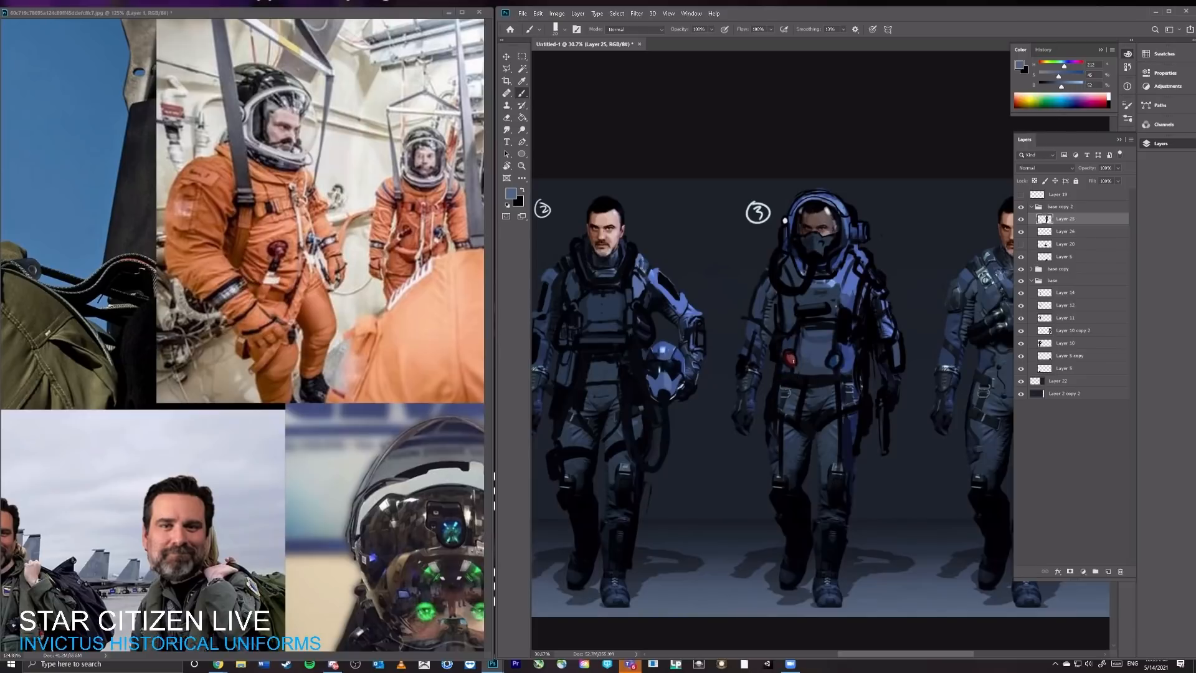
left_click(432, 295, "alt")
left_click(785, 361, "alt")
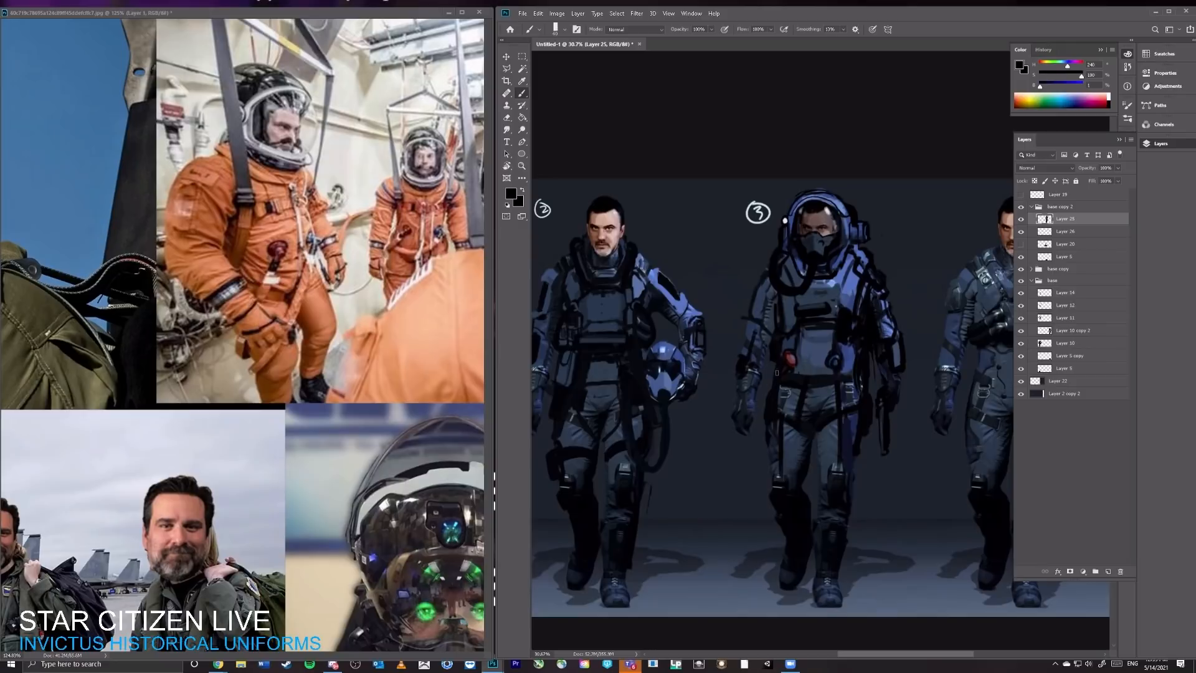
Step: Paint black strap strokes hanging below the waist valves along the third character's hips
left_click_drag(770, 367, 764, 436)
left_click_drag(841, 381, 851, 409)
left_click_drag(847, 298, 858, 287)
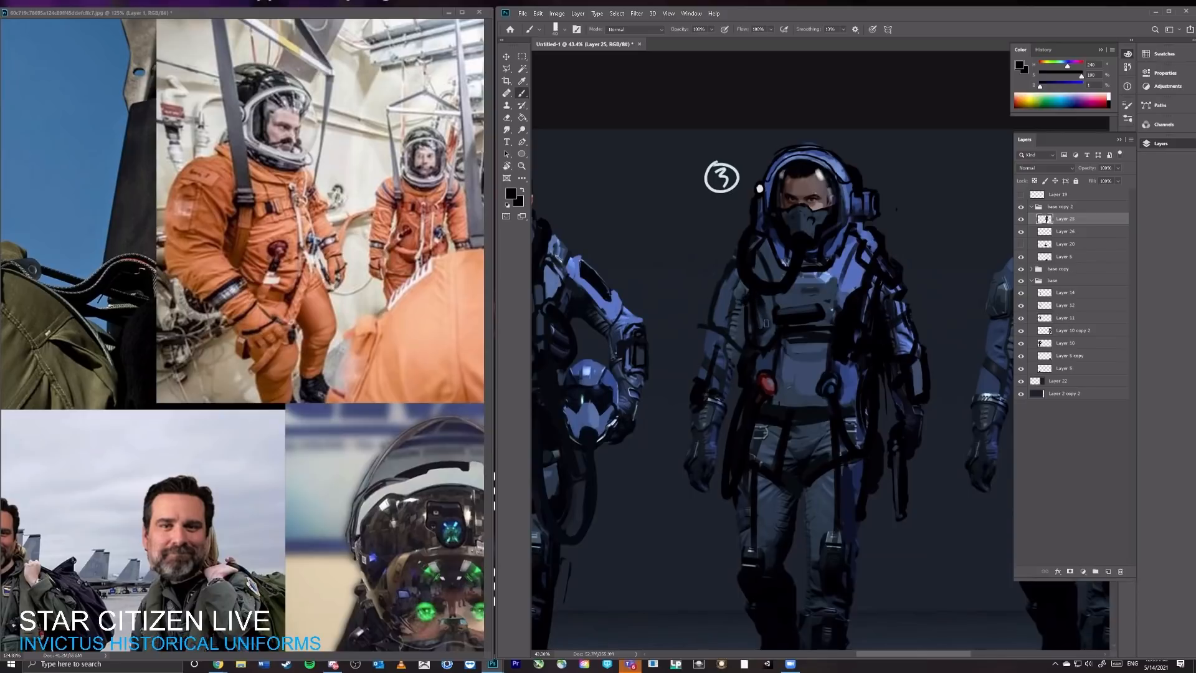
mouse_move(788, 300)
left_mouse_down()
mouse_move(778, 333)
mouse_move(839, 325)
left_mouse_up()
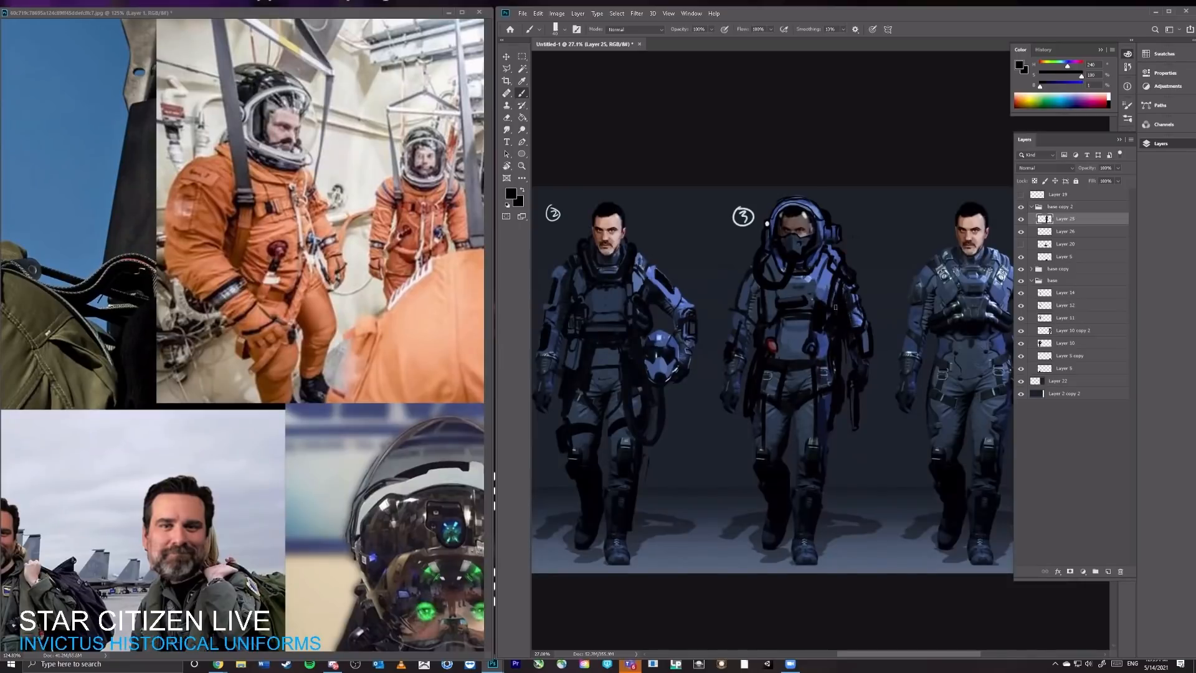
Step: Darken the third character's forehead inside the visor with brush strokes at 30% opacity, restoring the brush to 100%
left_click_drag(822, 253, 847, 254)
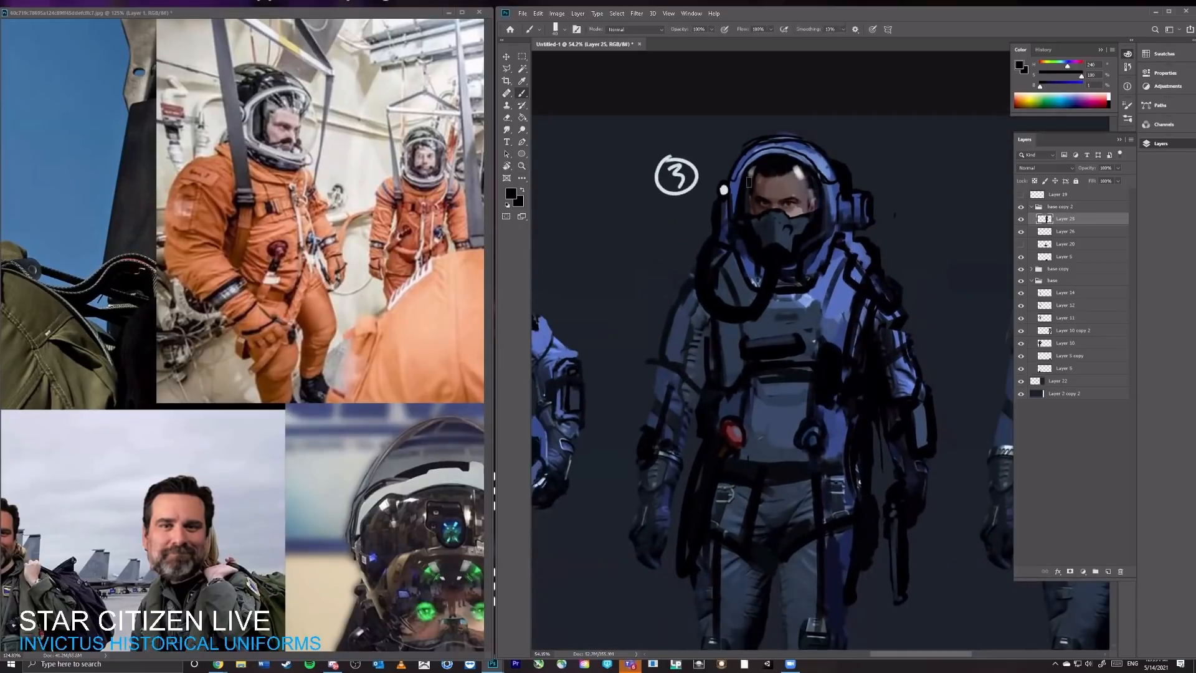
key("3")
mouse_move(783, 171)
left_mouse_down()
mouse_move(765, 278)
mouse_move(795, 164)
mouse_move(777, 185)
mouse_move(803, 168)
mouse_move(818, 208)
mouse_move(807, 182)
left_mouse_up()
key("super+x")
left_click(777, 187)
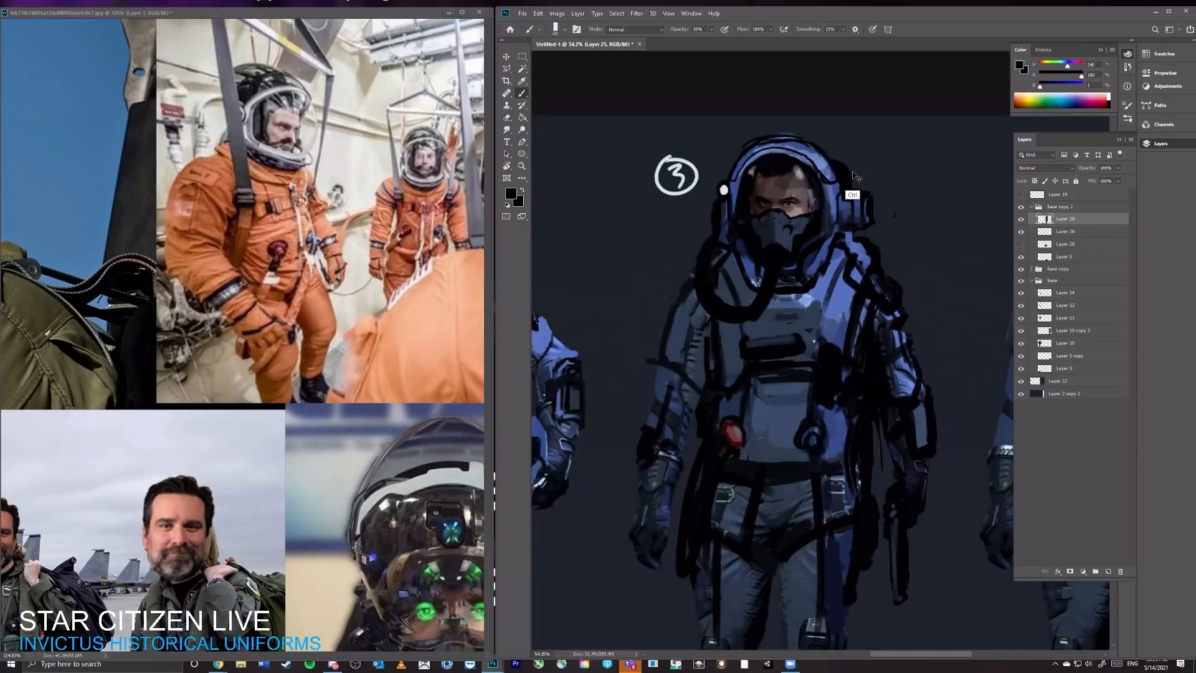
key("0")
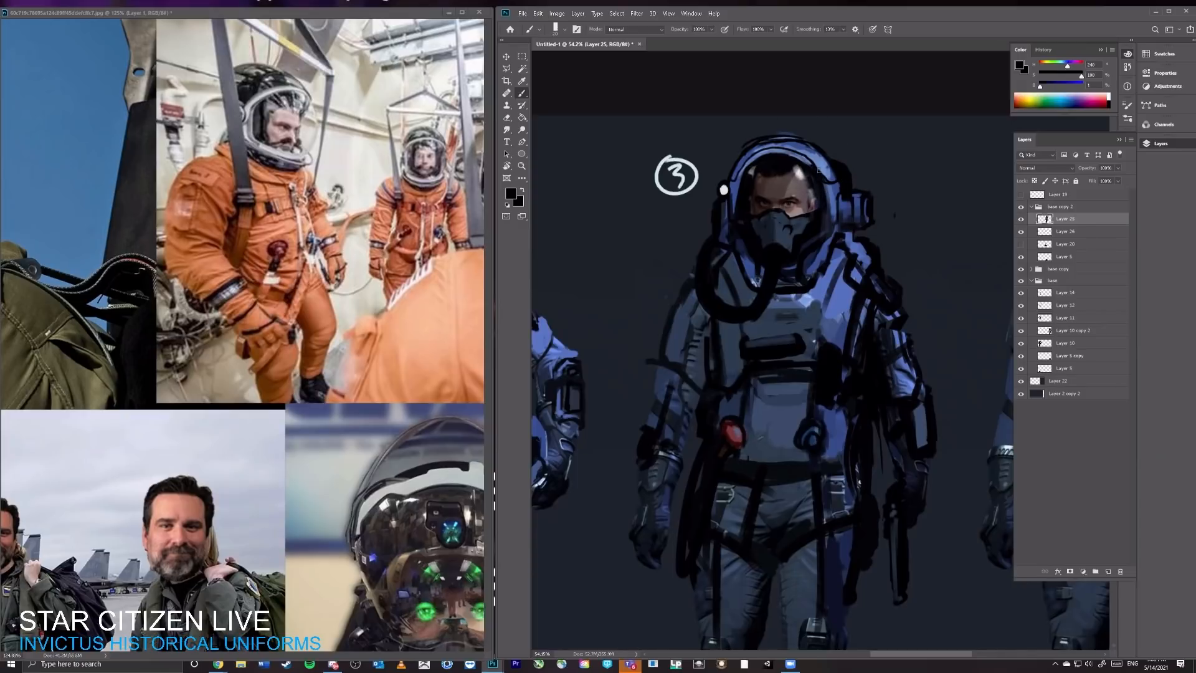
Step: Repaint the lower rim of the third character's helmet with sampled blue and black strokes
key("ctrl+space")
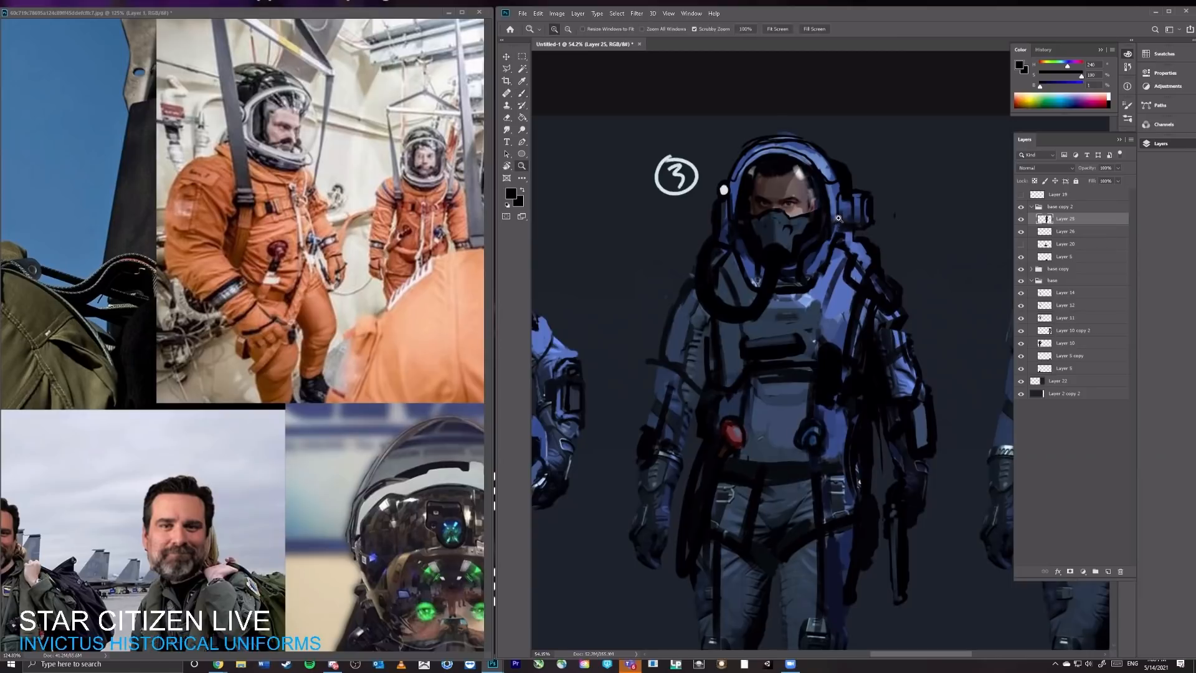
mouse_move(837, 220)
left_mouse_down()
mouse_move(750, 232)
mouse_move(766, 265)
left_mouse_up()
left_click(746, 221, "alt")
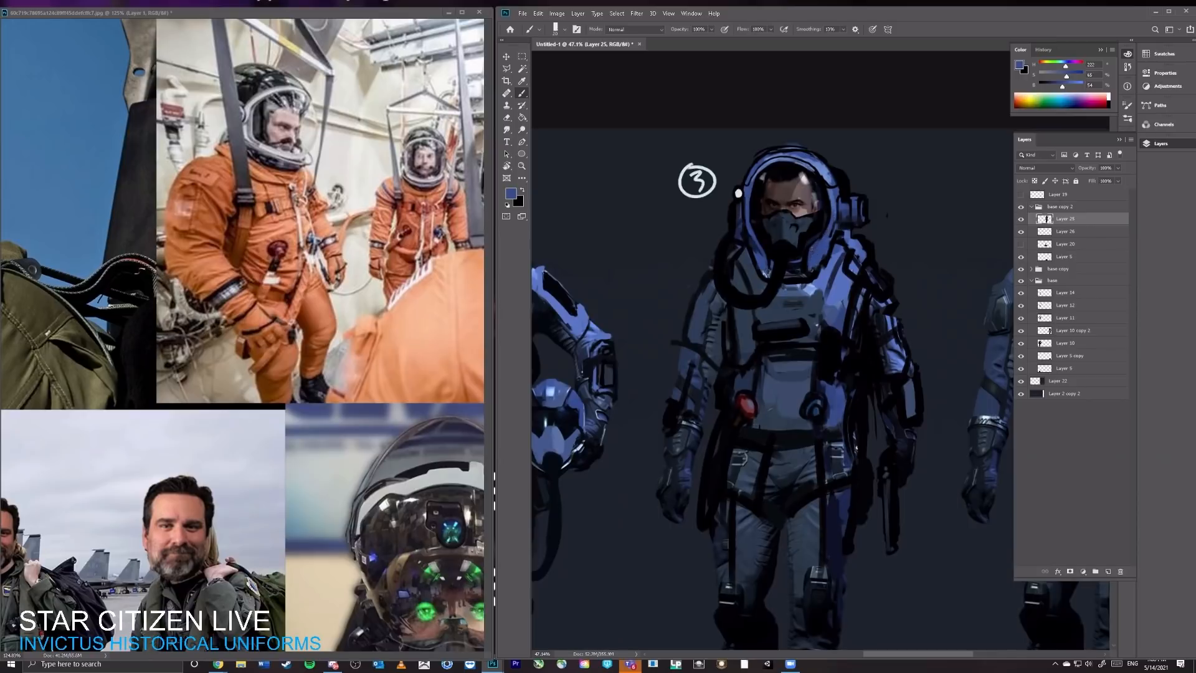
left_click_drag(766, 250, 766, 277)
left_click(769, 256, "alt")
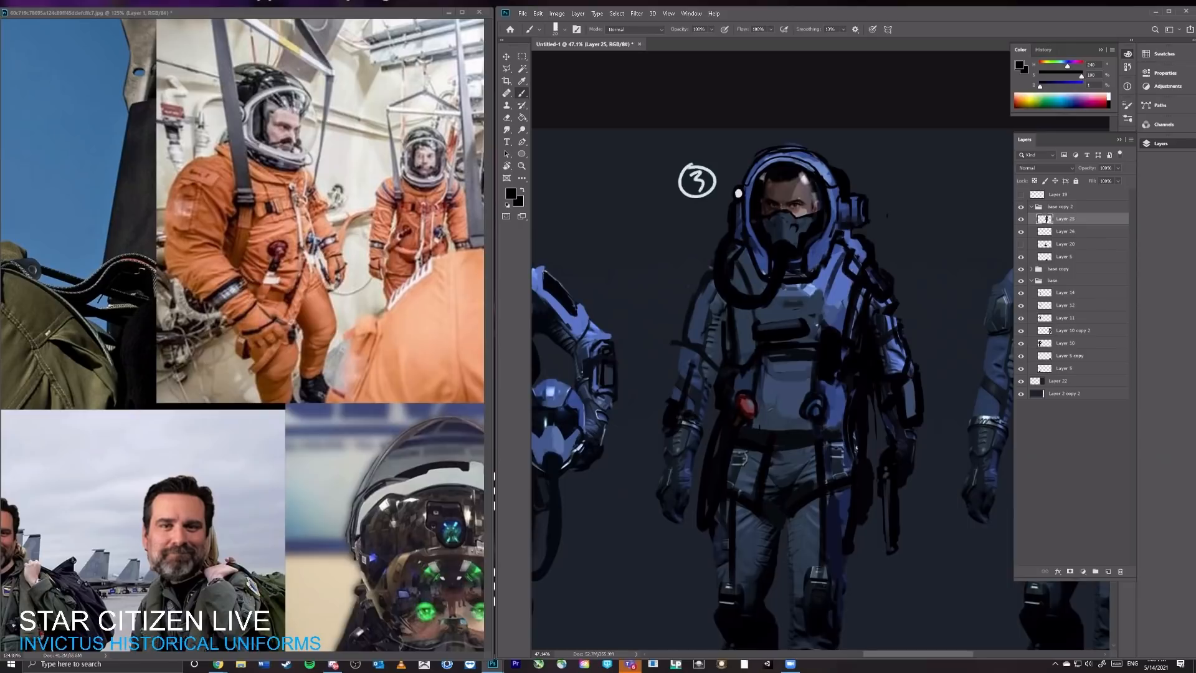
Step: Paint a second white light above the existing one on the third character's helmet and trim it with the eraser and black strokes
left_click(738, 193, "alt")
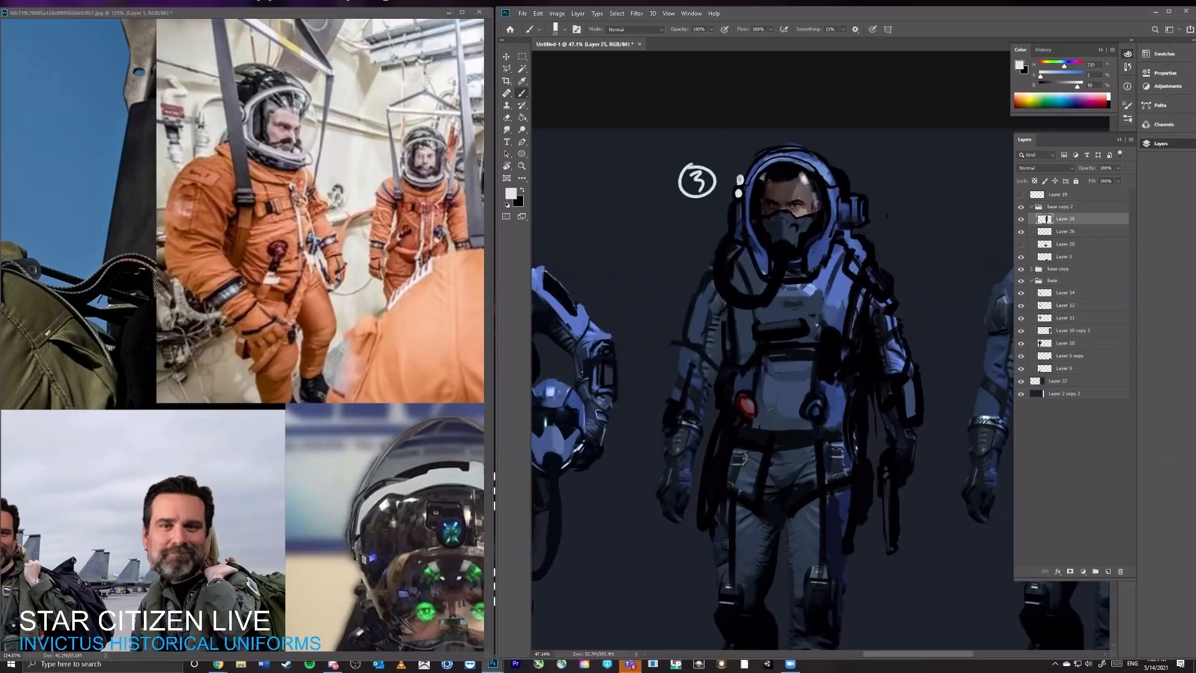
left_click(742, 185, "alt")
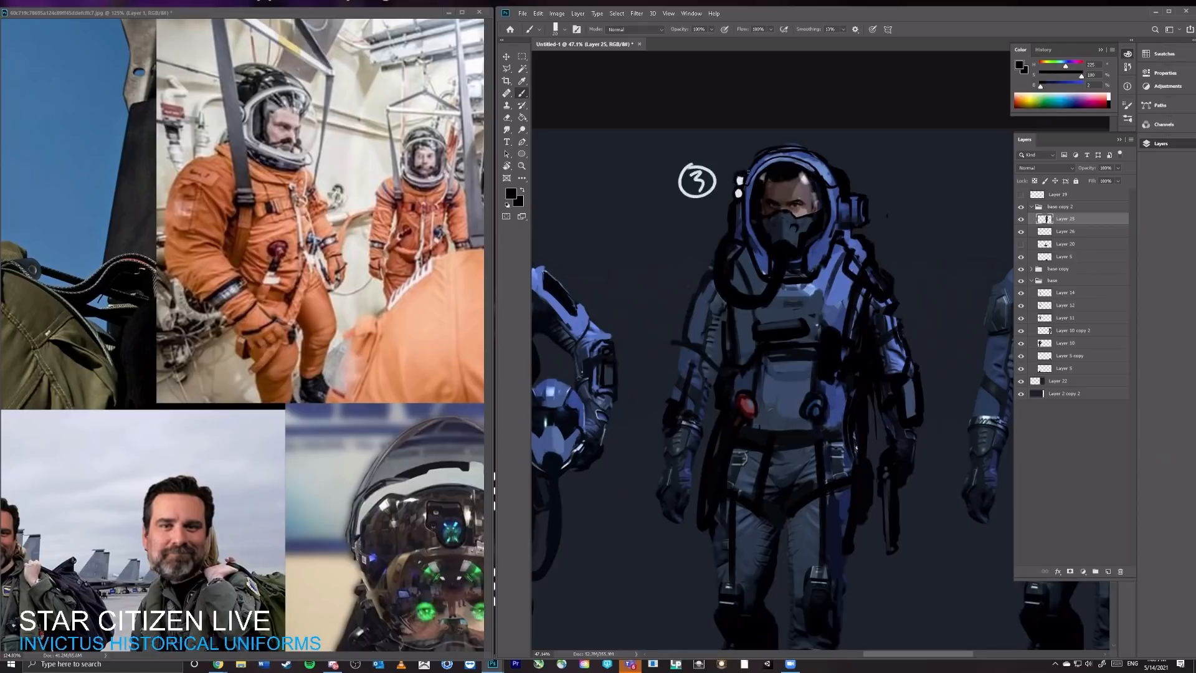
key("ctrl+space")
left_click_drag(922, 281, 854, 219)
key("ctrl+space")
left_click_drag(940, 277, 1002, 234)
key("e")
left_click_drag(838, 89, 839, 95)
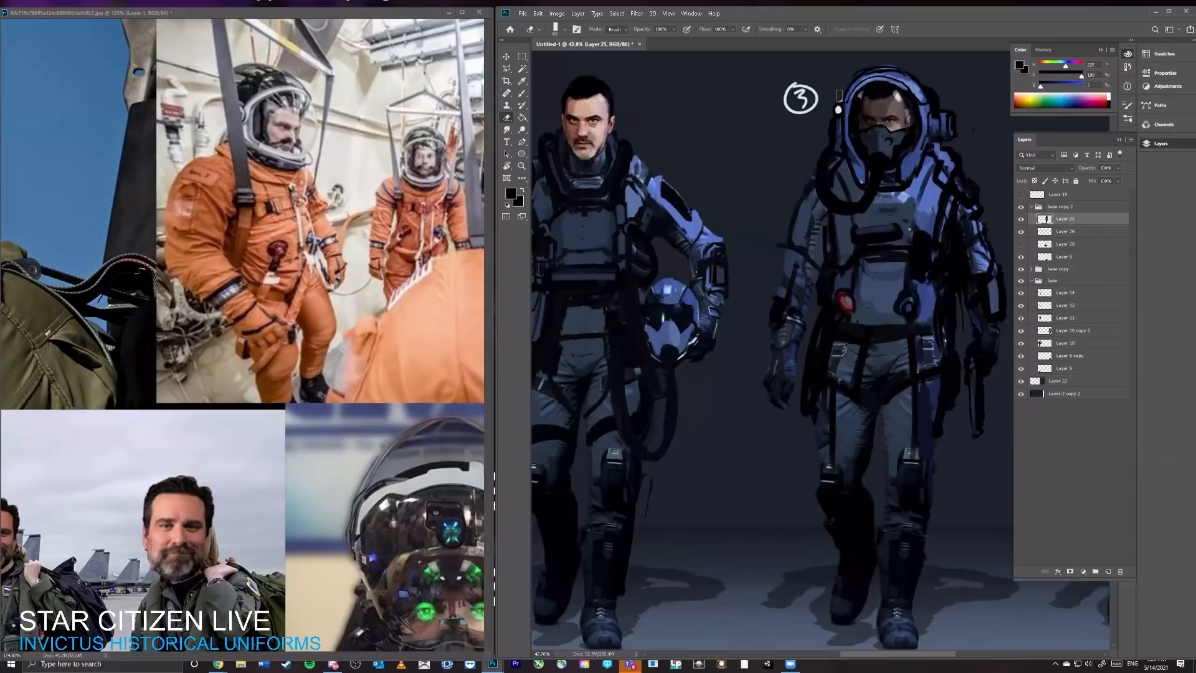
key("b")
left_click(838, 105, "alt")
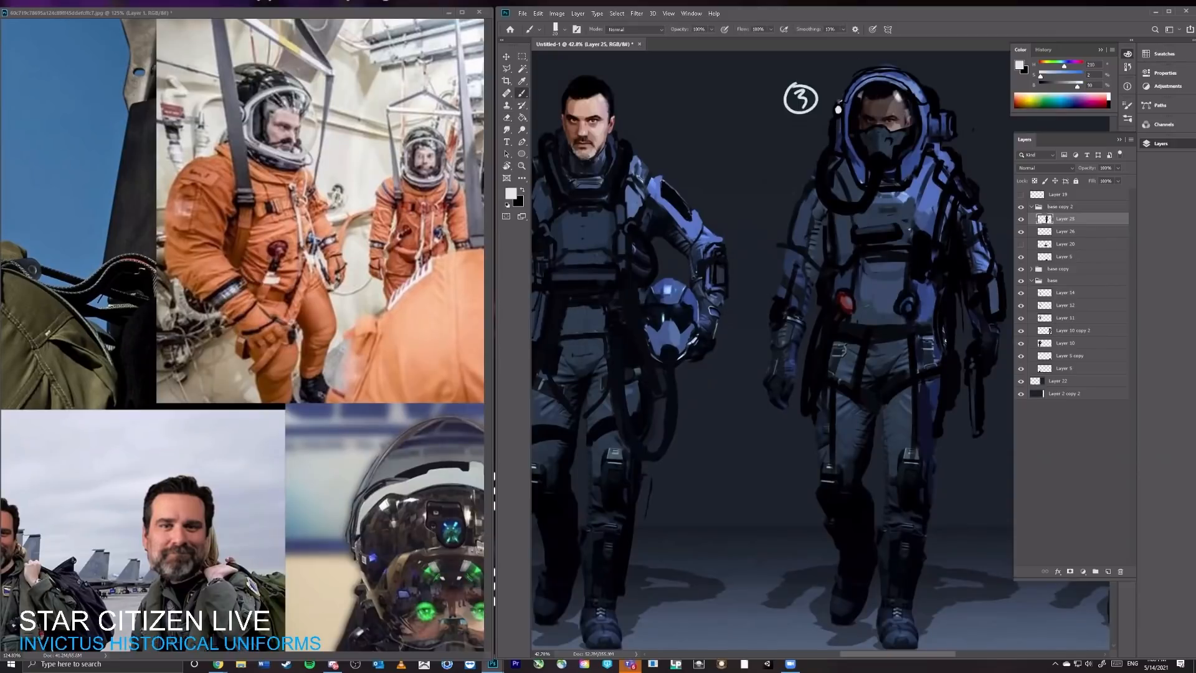
left_click(834, 154, "alt")
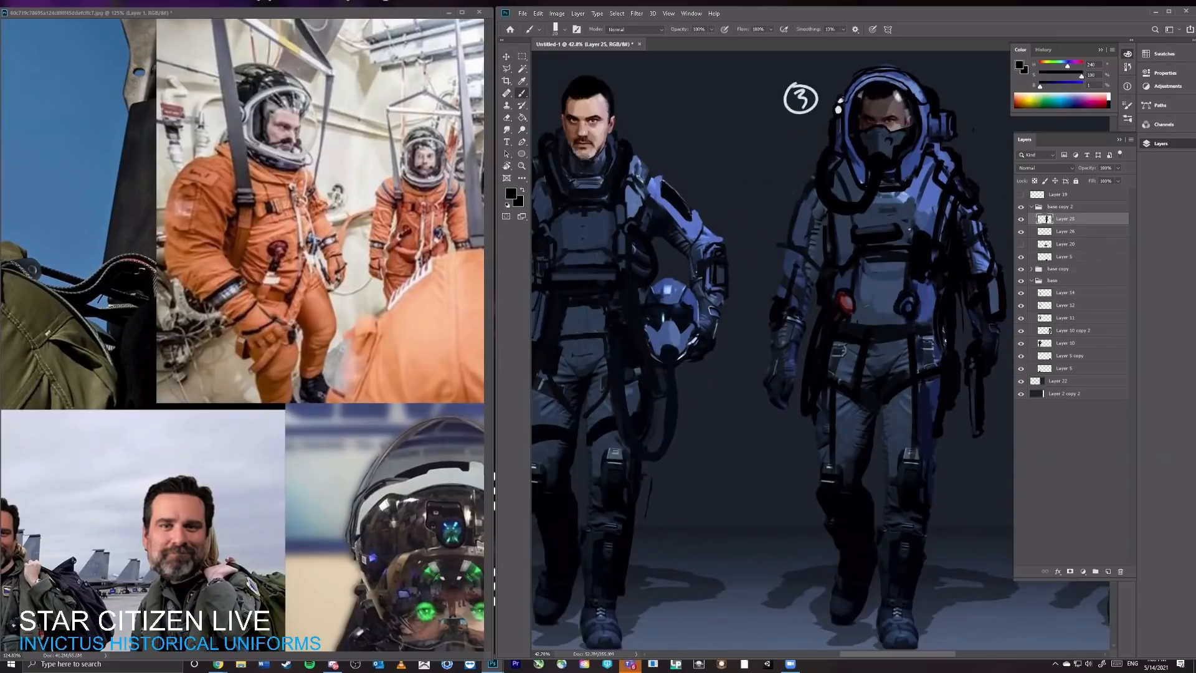
left_click_drag(928, 127, 902, 128)
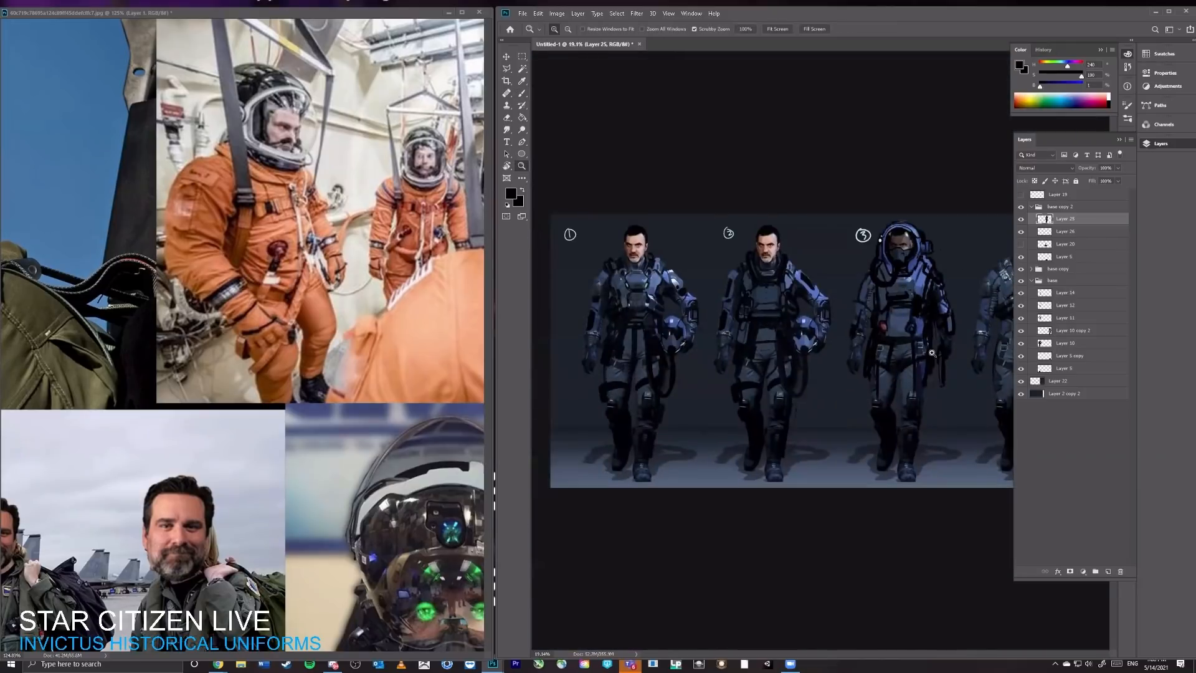
left_click_drag(891, 351, 859, 365)
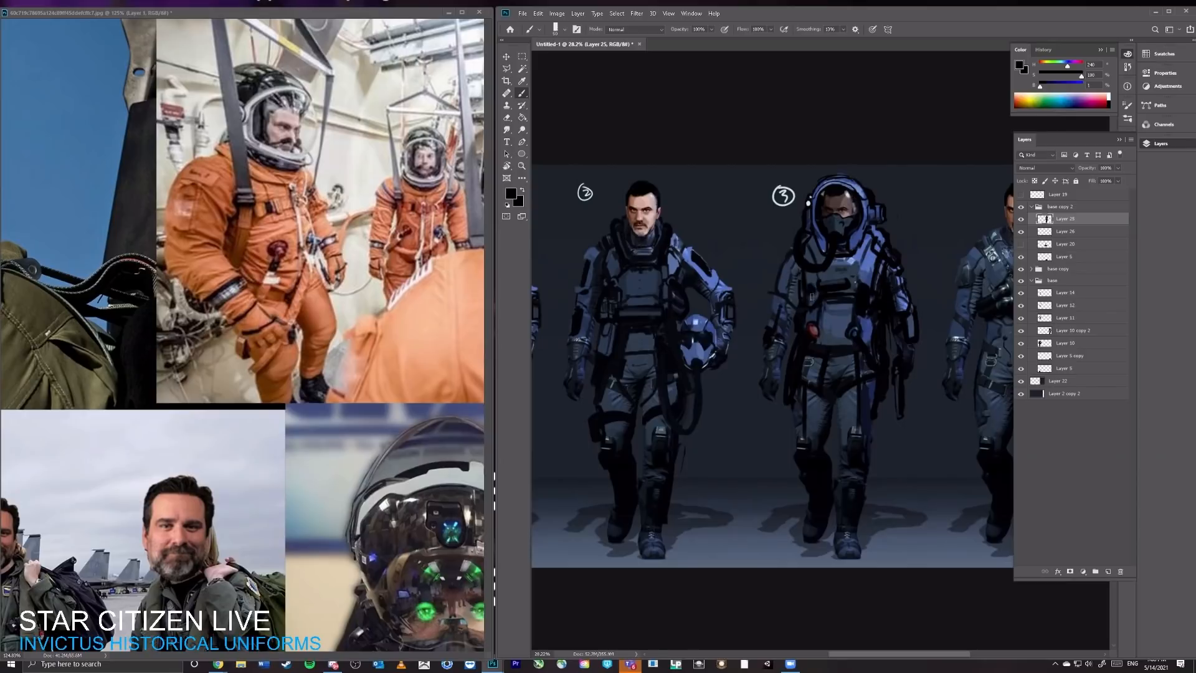
left_click_drag(815, 331, 885, 375)
key("ctrl+z")
mouse_move(810, 293)
left_mouse_down()
mouse_move(825, 348)
mouse_move(875, 426)
left_mouse_up()
key("ctrl+z")
Step: Paint a long black hose looping from the third character's chest down across the hips to the opposite thigh
mouse_move(810, 290)
left_mouse_down()
mouse_move(821, 346)
mouse_move(879, 415)
left_mouse_up()
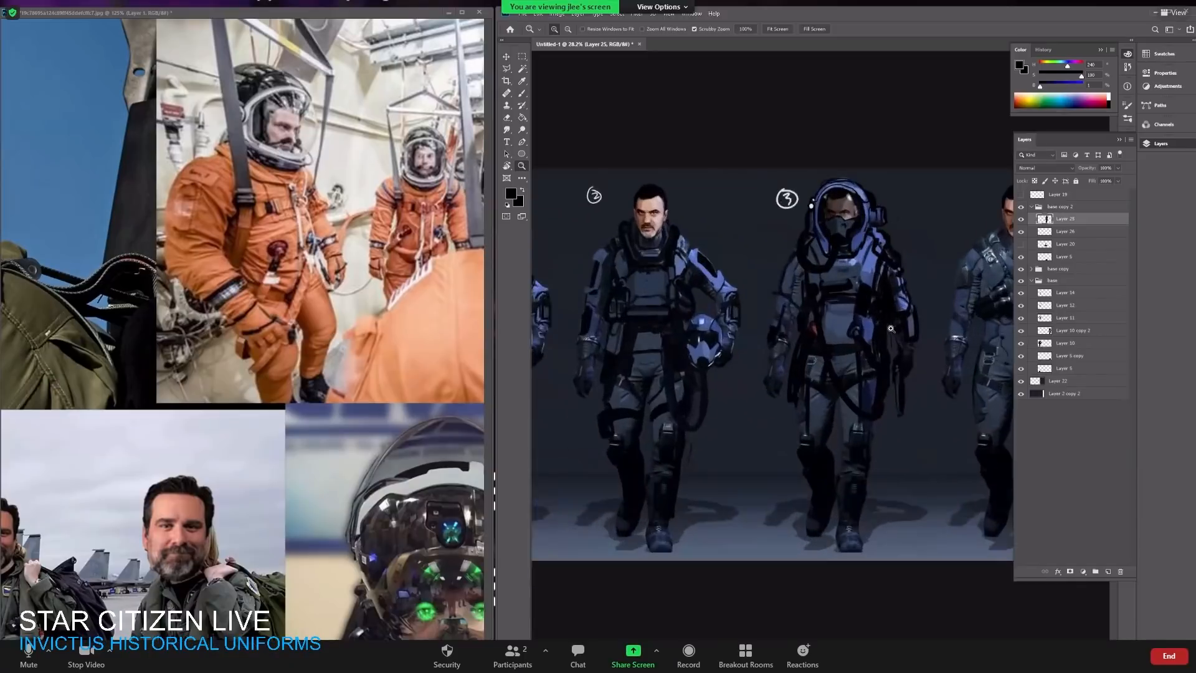
scroll(859, 249, "up", 2)
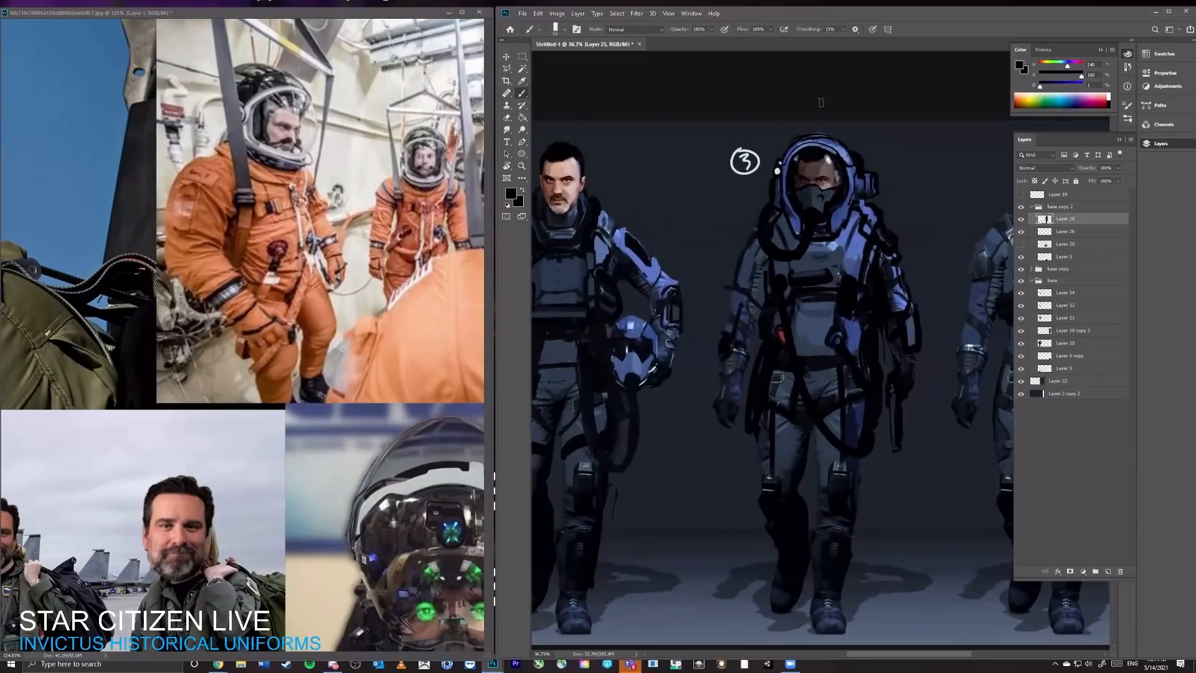
left_click_drag(859, 248, 863, 248)
Step: Restore the full-screen photo viewer to a small window and move it off the character canvas
mouse_move(0, 125)
left_mouse_down()
mouse_move(2, 101)
mouse_move(213, 13)
mouse_move(93, 1)
left_mouse_up()
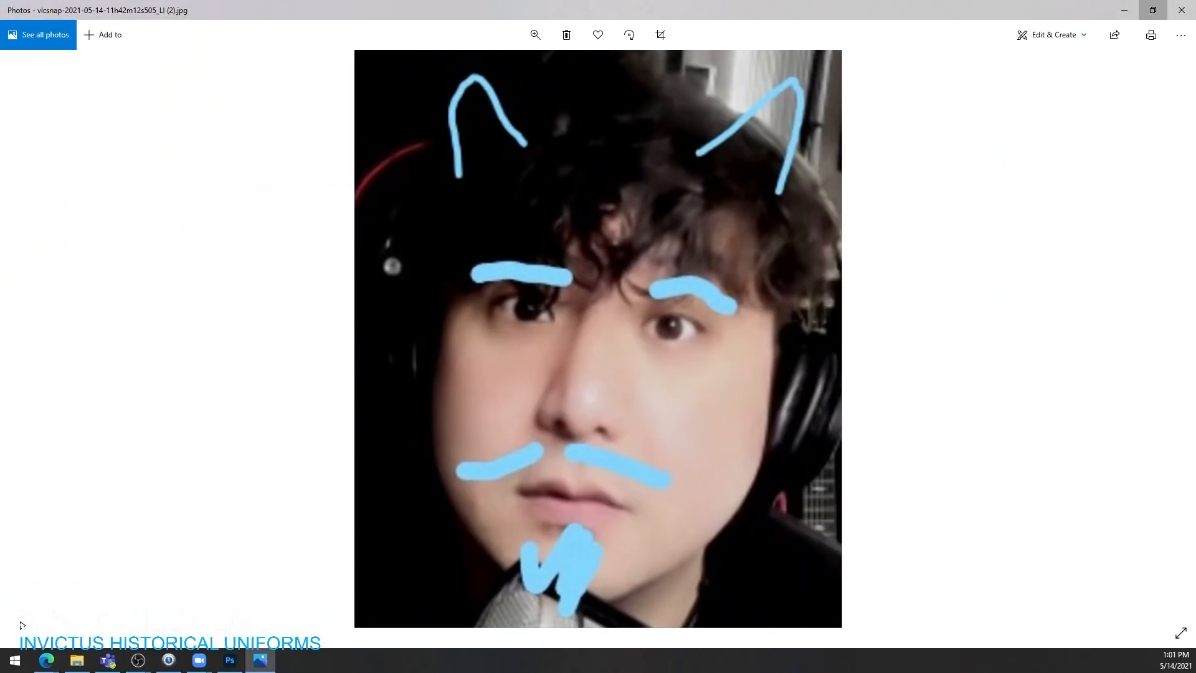
left_click(1152, 10)
left_click_drag(450, 105, 187, 21)
Step: Collapse the base layer group and hide both the base copy and base groups
left_click(1036, 281)
left_click(1032, 280)
left_click(1021, 269)
left_click(1021, 269)
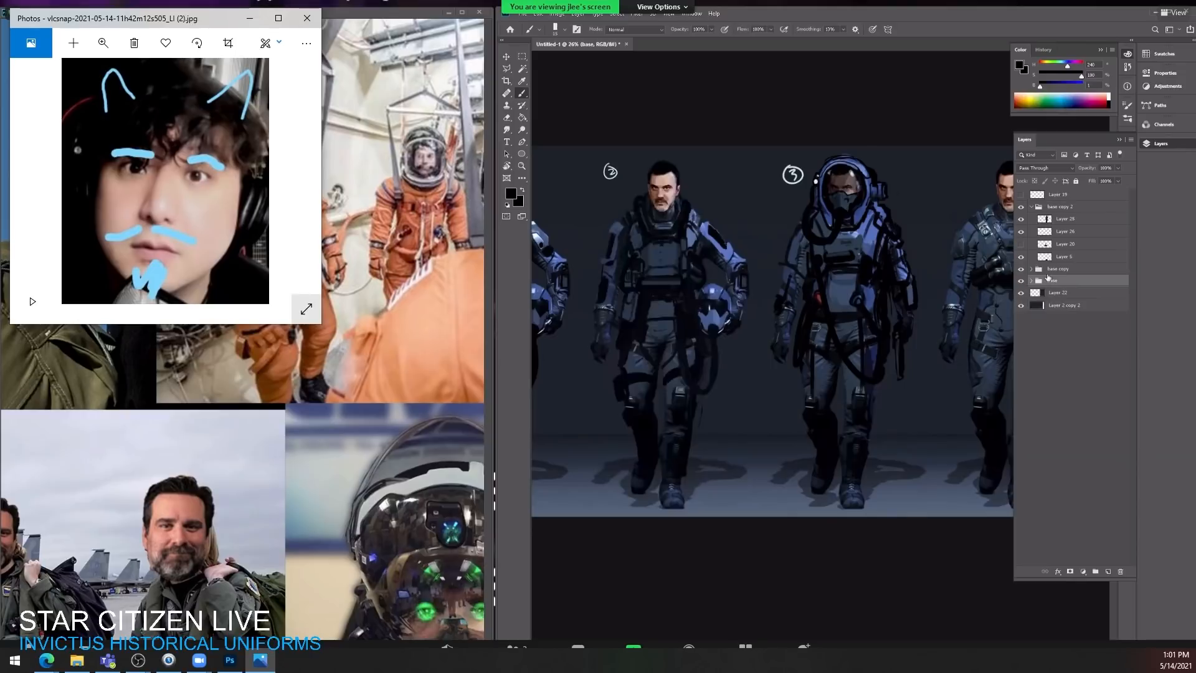
left_click(1021, 269)
left_click(1021, 282)
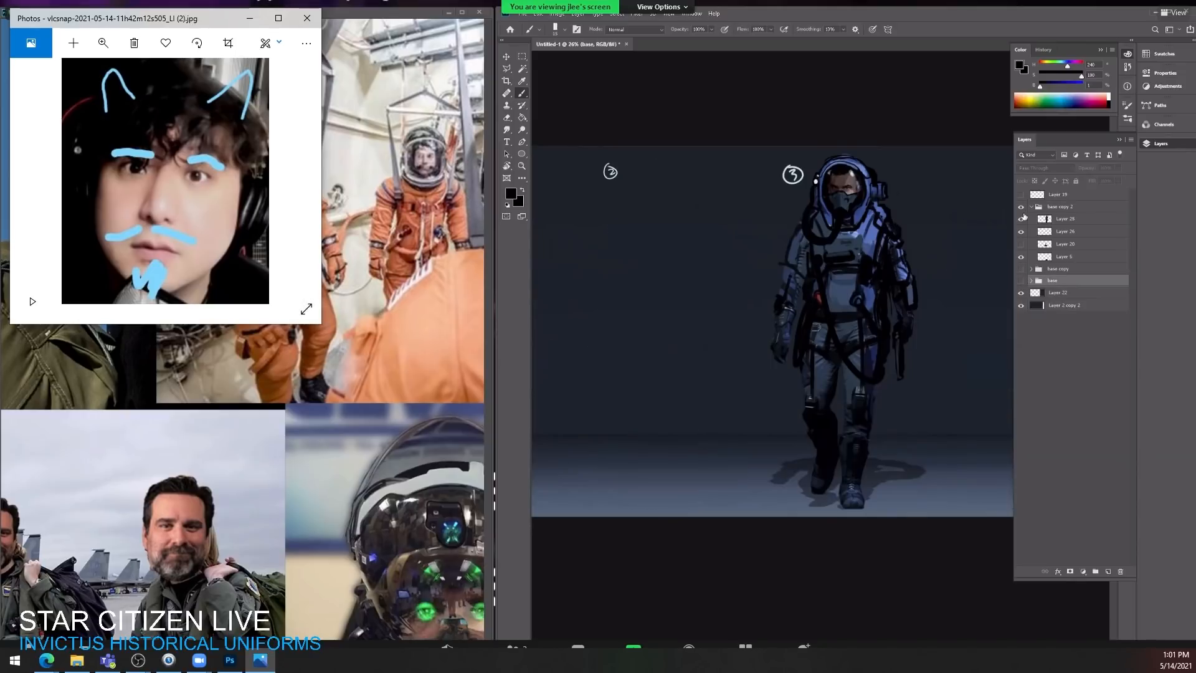
Step: Enlarge the photo viewer window and hide the Layer 2 copy 2 backdrop, keeping Layer 22 shown
left_click(1020, 292)
left_click_drag(322, 324, 486, 634)
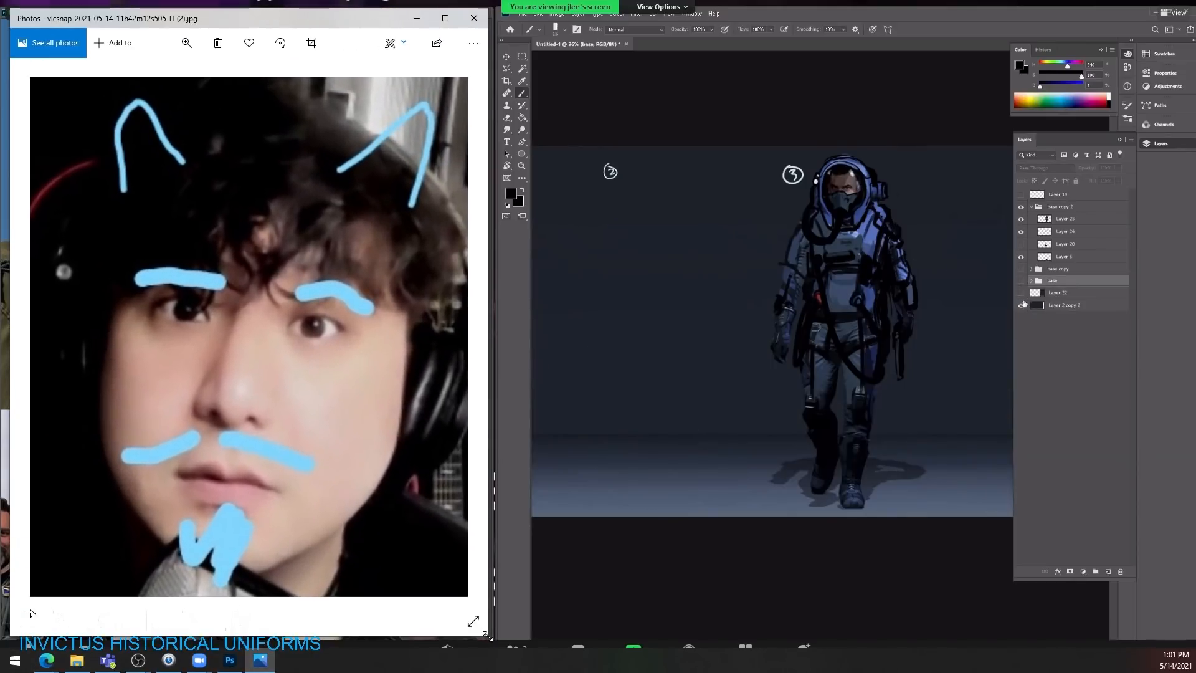
left_click(1020, 292)
left_click(1021, 305)
Step: Move the Layer 22 backdrop across the canvas so it sits directly behind the third character
left_click(1058, 292)
key("v")
left_click_drag(952, 365, 783, 397)
Step: Crop the canvas on both sides to the edges of the backdrop behind the third character
key("z")
left_click_drag(866, 330, 810, 333)
key("c")
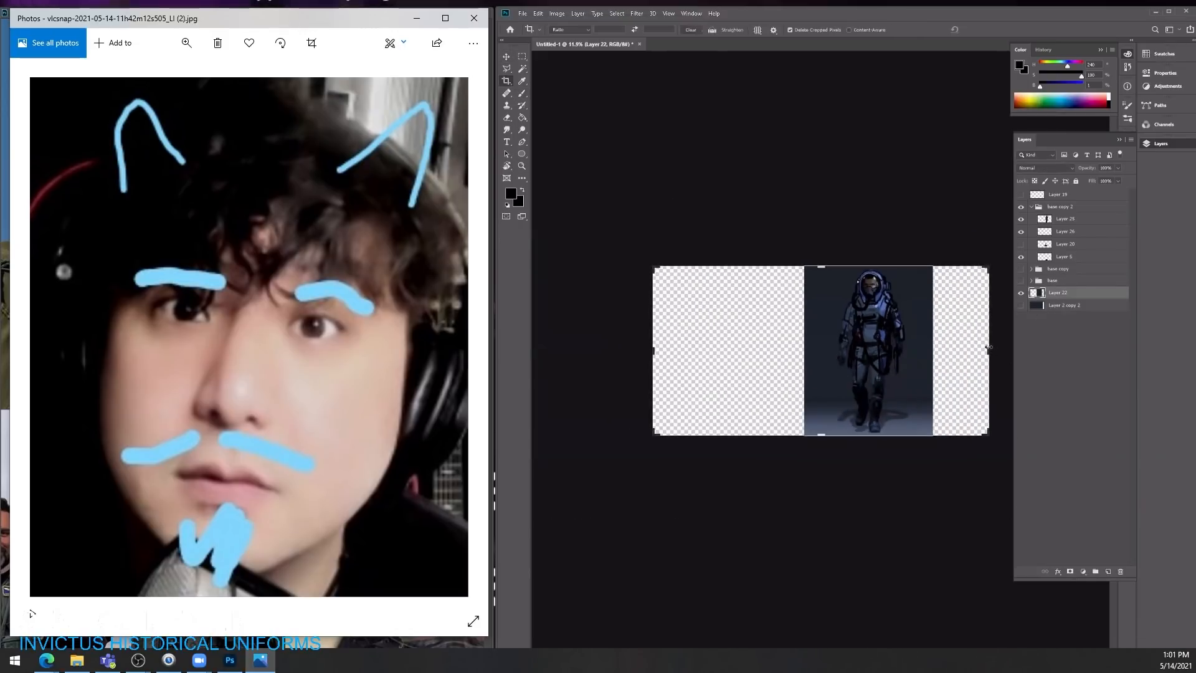
left_click_drag(989, 347, 931, 346)
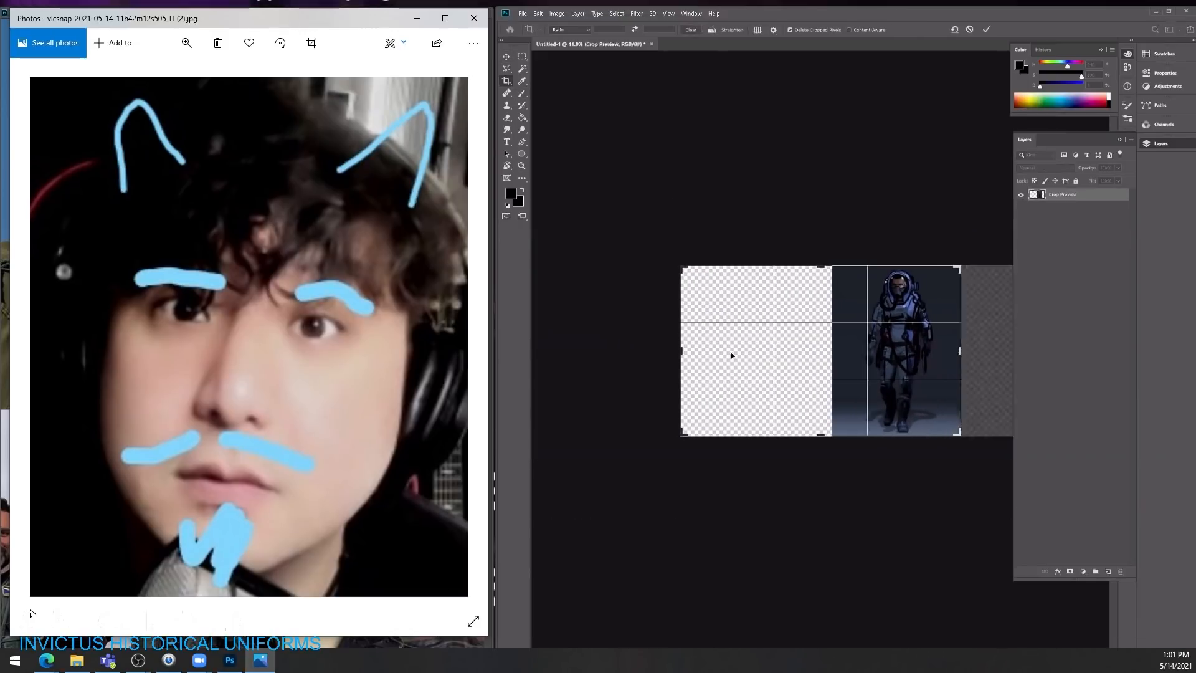
left_click_drag(682, 348, 756, 359)
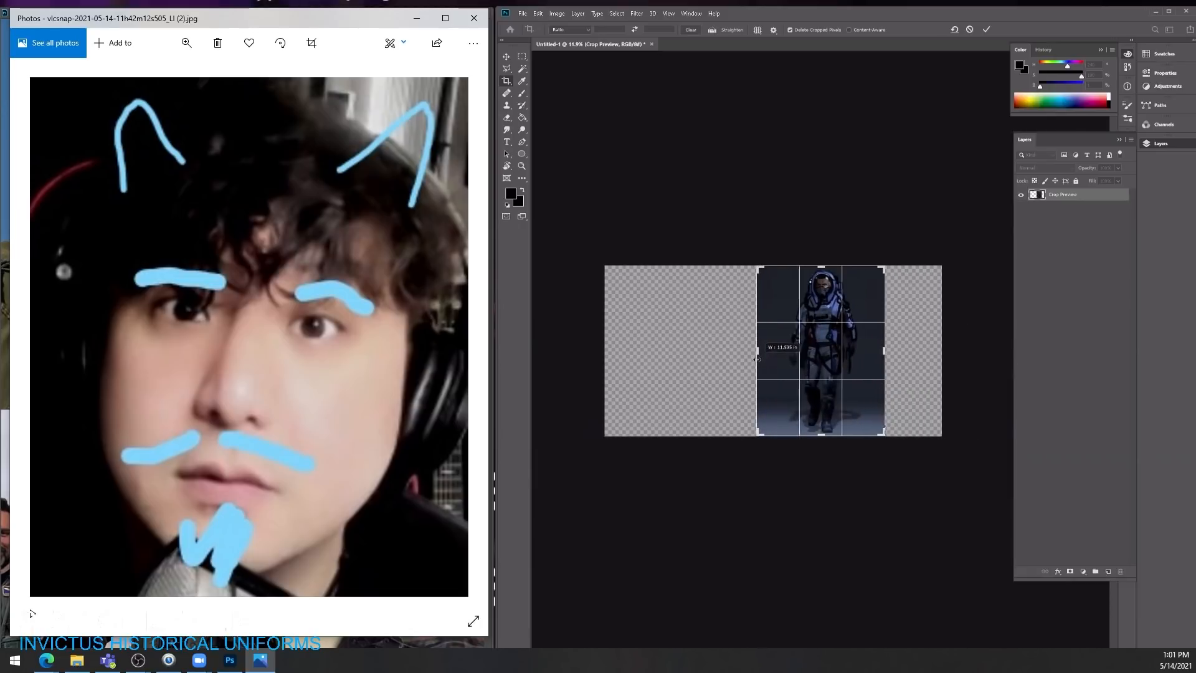
key("Return")
key("z")
left_click_drag(840, 381, 906, 366)
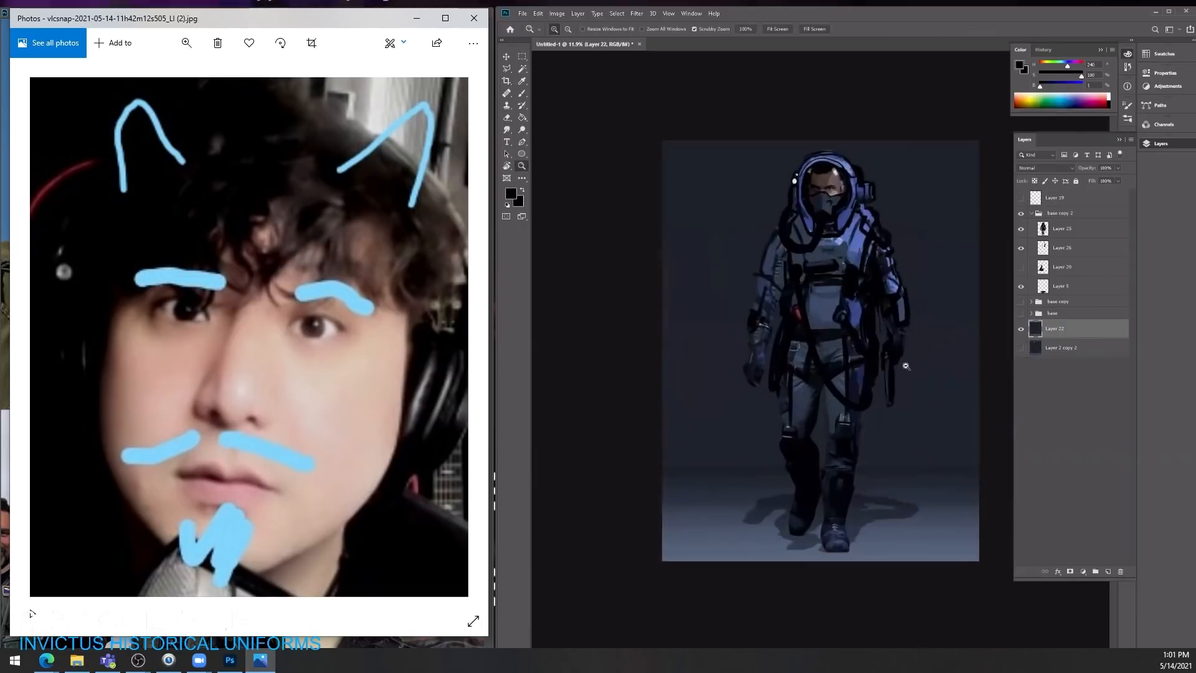
key("ctrl+0")
Step: Merge the character's Layer 25 with the paint layer directly beneath it in the base copy 2 group
key("v")
left_click(1049, 230)
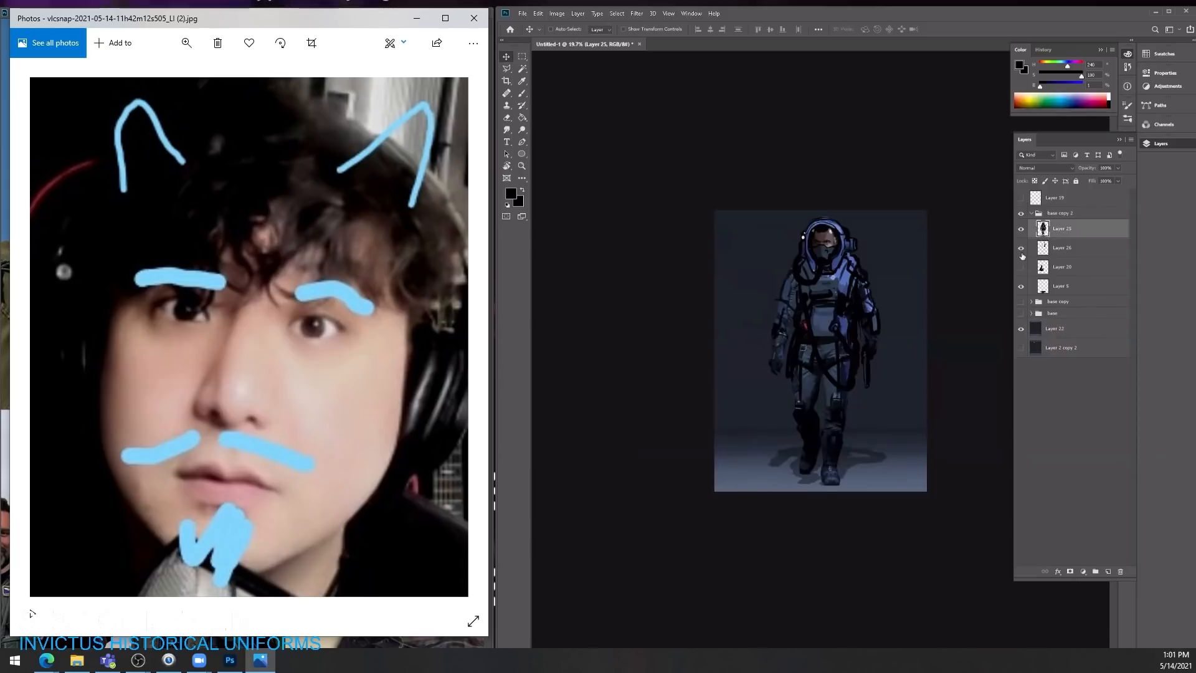
double_click(1028, 257)
left_click(767, 287)
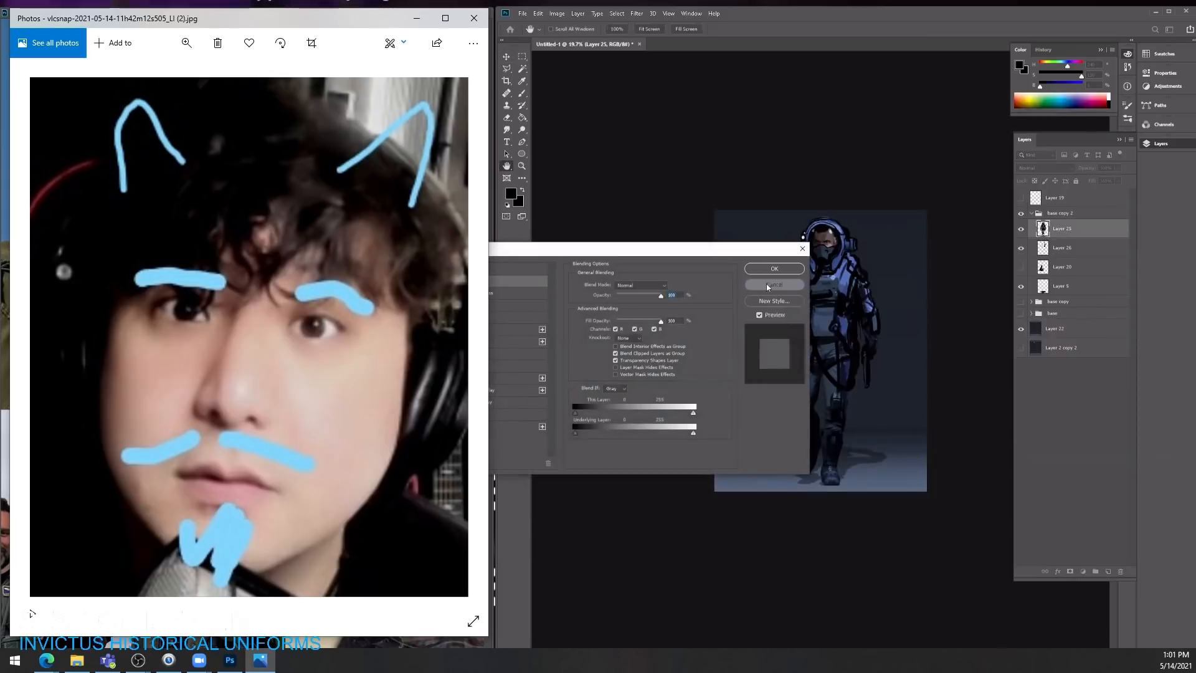
left_click(1088, 250, "shift")
key("ctrl+e")
left_click(1020, 229)
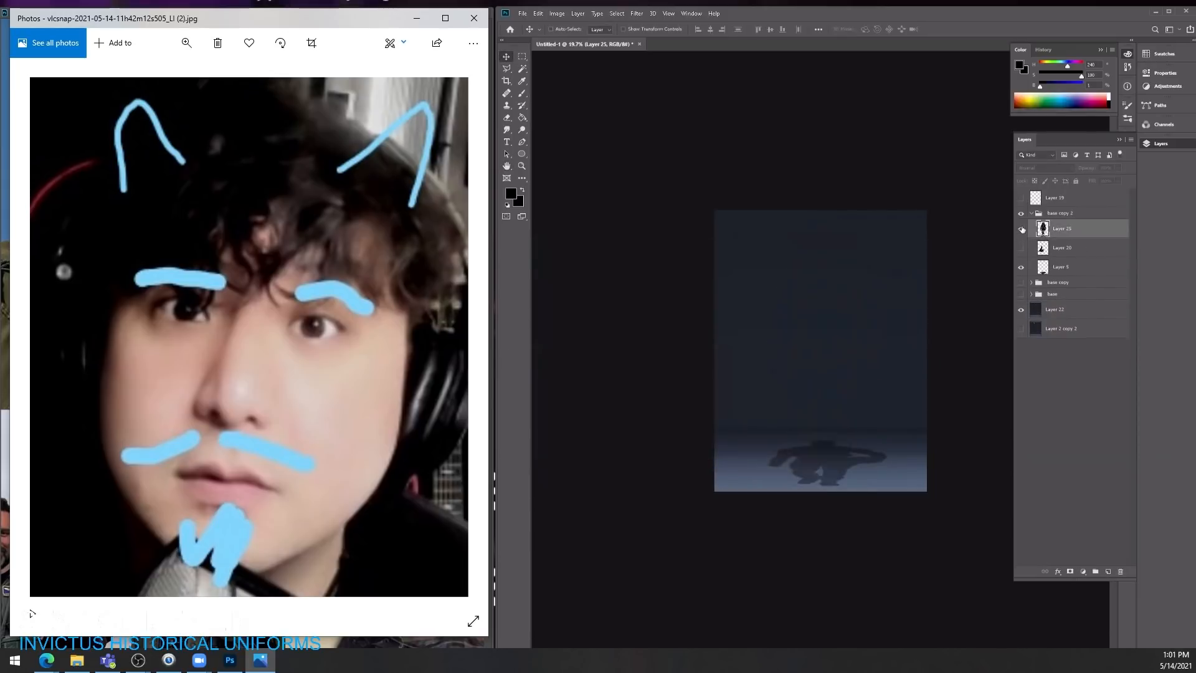
left_click(1021, 229)
Step: Duplicate Layer 25 and set the copy's blend mode to Multiply
key("ctrl+j")
left_click(1059, 168)
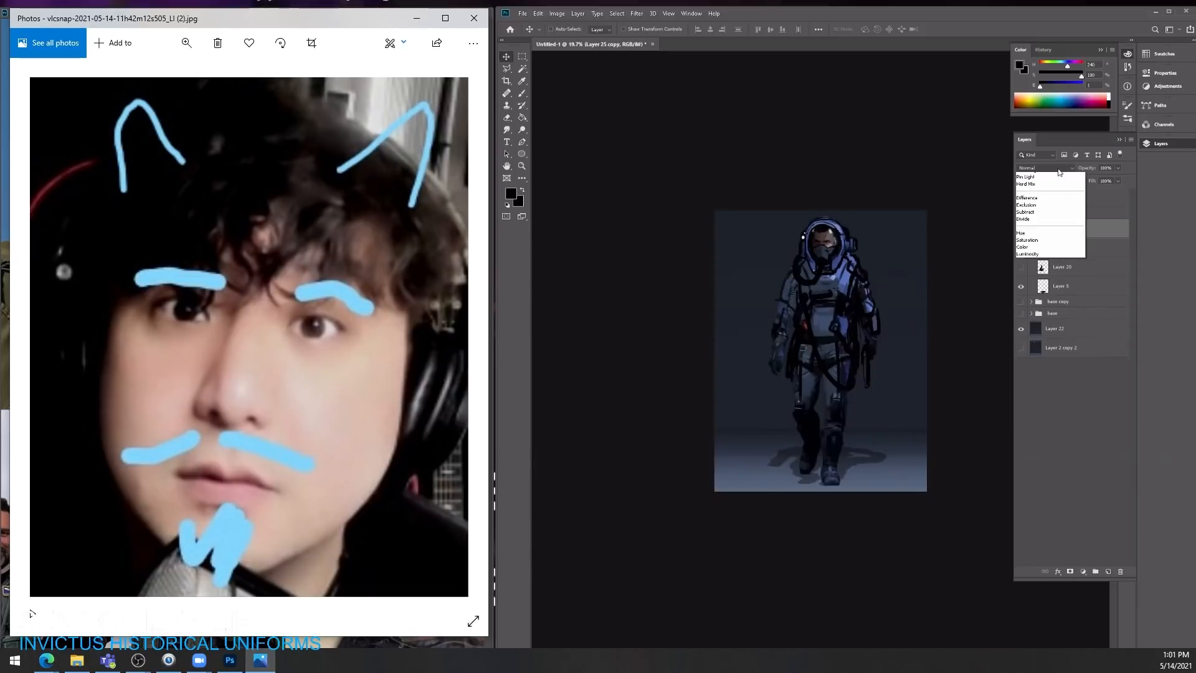
left_click(1051, 203)
Step: Erase the Multiply copy over the helmet and torso with an enlarged soft round eraser, keeping the legs darkened
key("e")
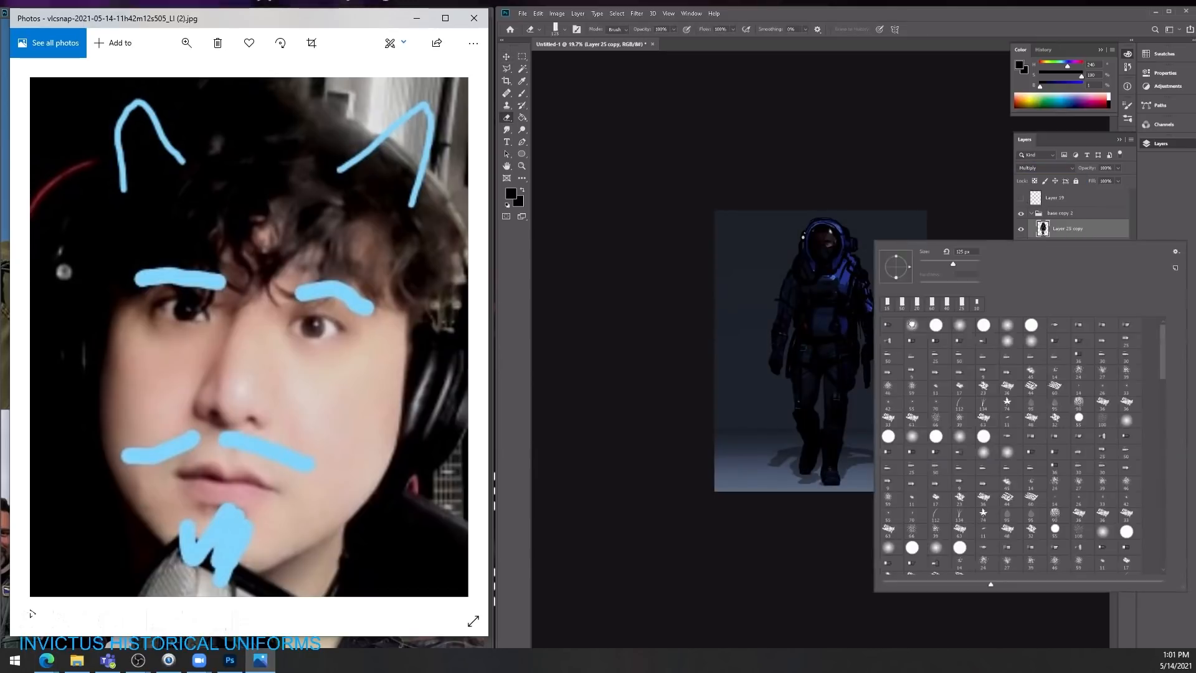
double_click(912, 324)
key("bracketright")
key("bracketright")
key("bracketright")
key("bracketright")
key("bracketright")
key("bracketright")
key("bracketright")
mouse_move(833, 252)
left_mouse_down()
mouse_move(816, 315)
mouse_move(831, 327)
left_mouse_up()
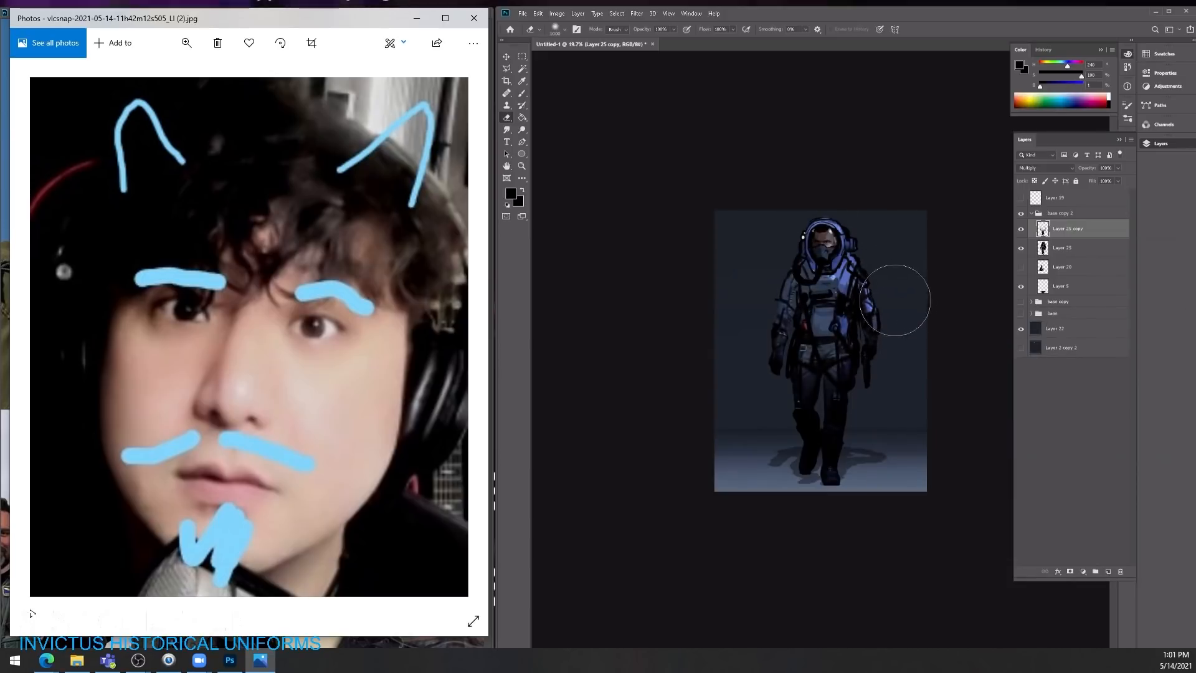
Step: Duplicate Layer 25 again, set the copy's saturation to -27 and lightness to +29, and blend it as Overlay
left_click(1076, 252)
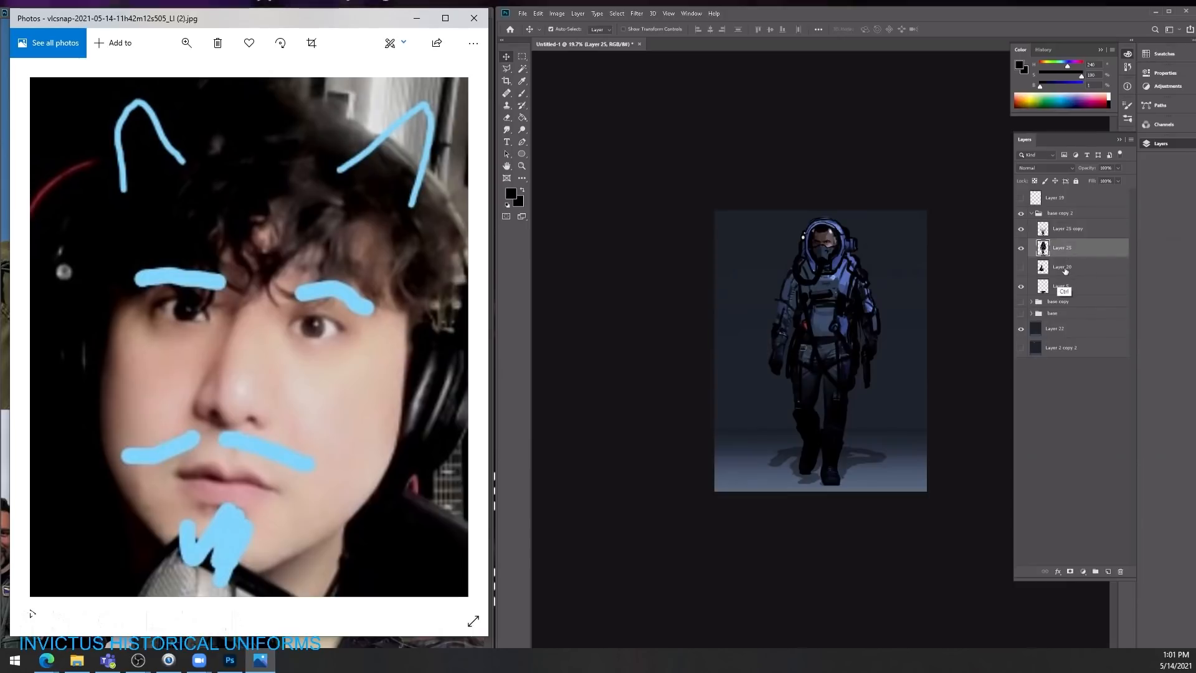
key("ctrl+j")
key("ctrl+u")
left_click_drag(1053, 385, 1064, 391)
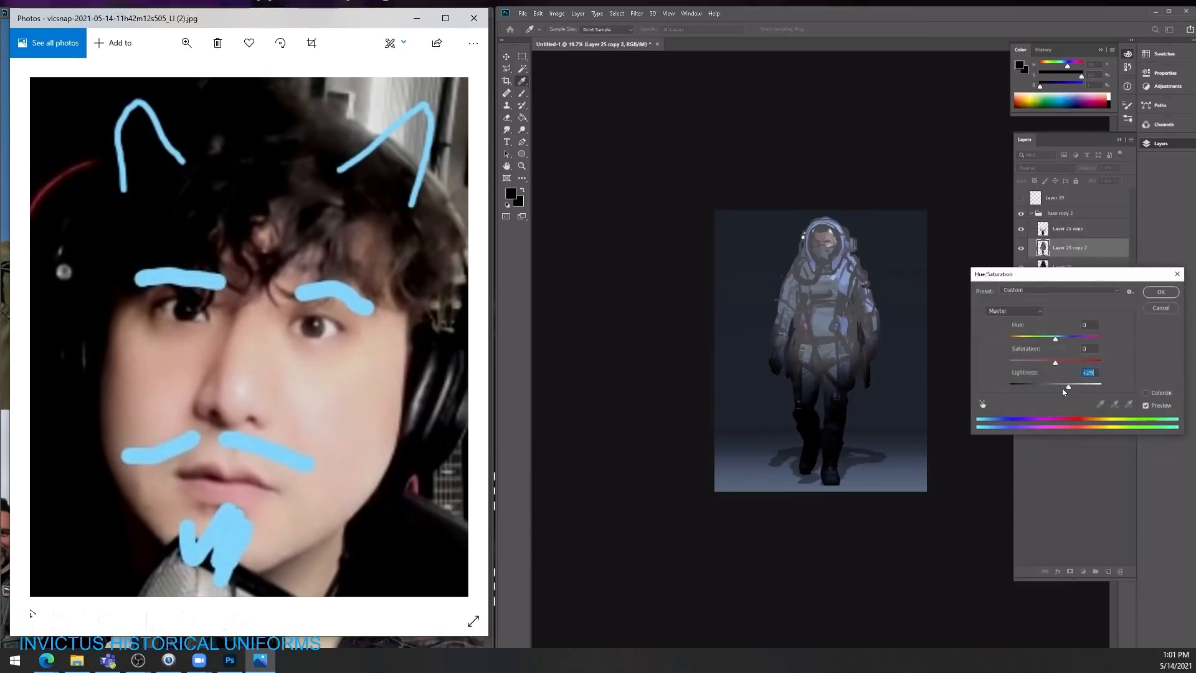
left_click(1160, 292)
left_click(1043, 167)
left_click(1053, 282)
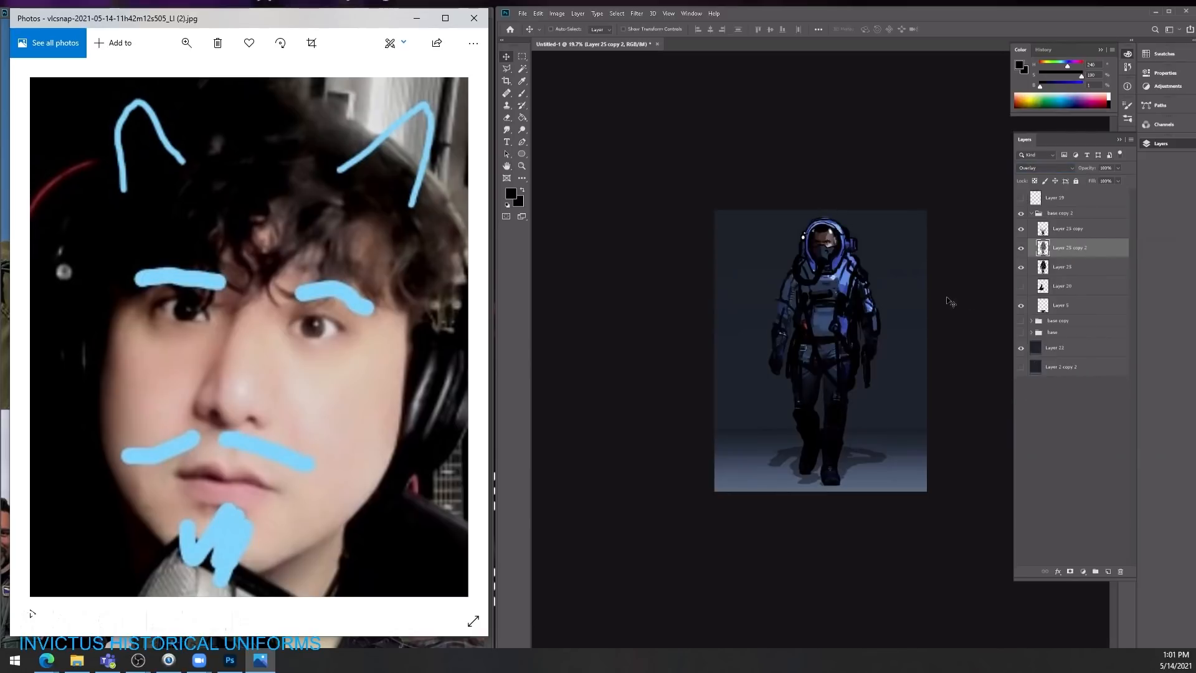
Step: Place the Overlay copy above the Multiply copy, desaturate it to -100 and reduce its opacity to 58%
key("ctrl+plus")
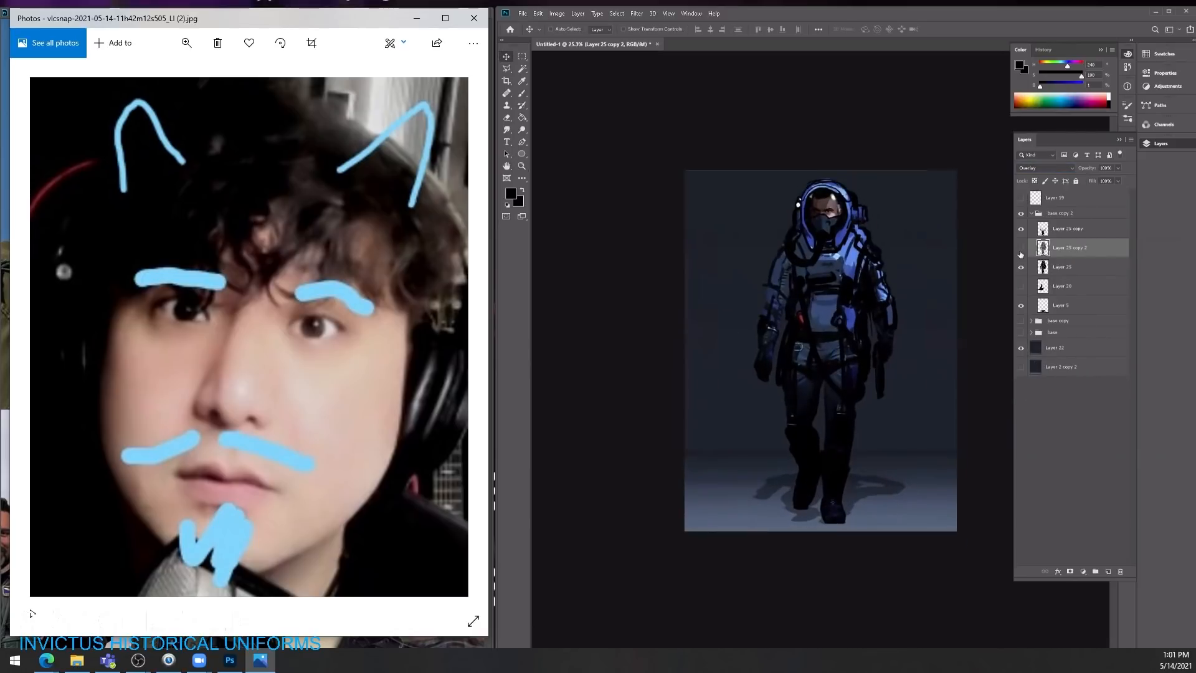
left_click_drag(1040, 248, 1022, 227)
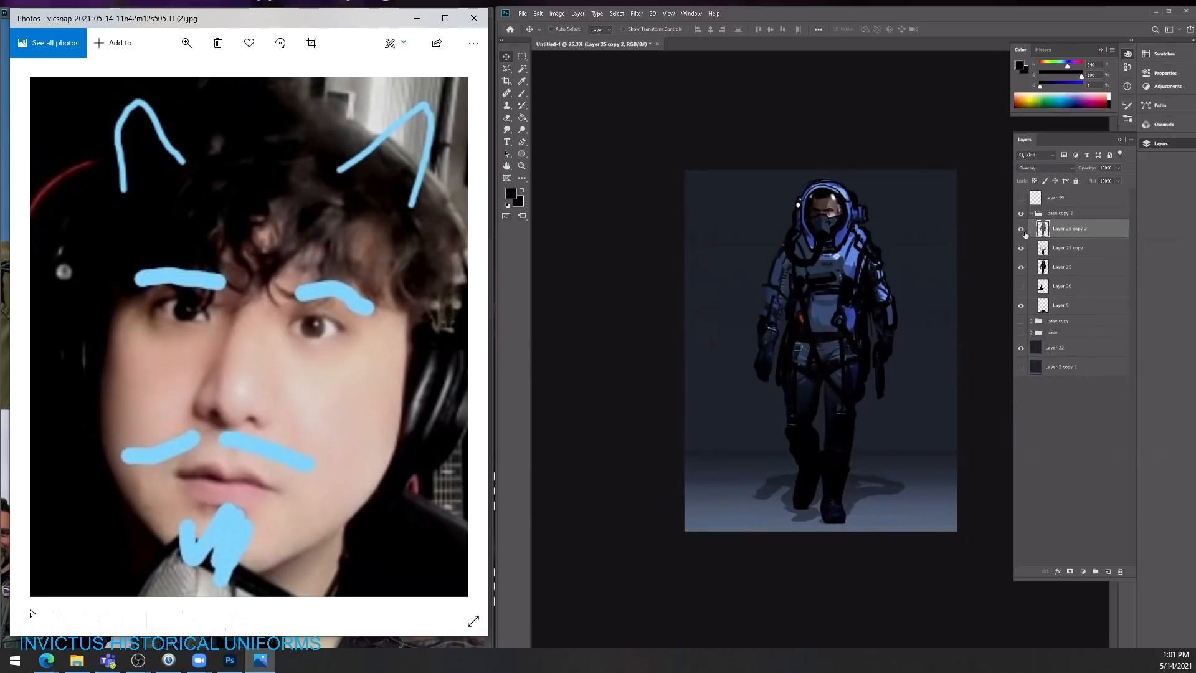
key("ctrl+u")
left_click_drag(1055, 363, 1009, 363)
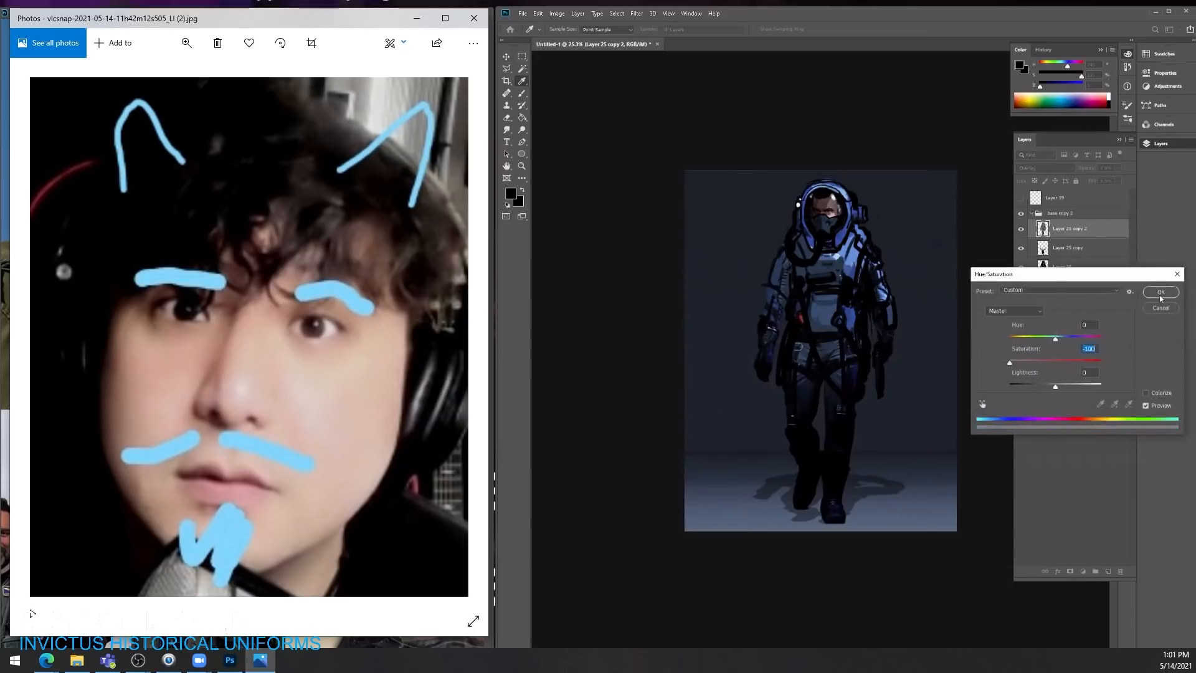
left_click(1159, 295)
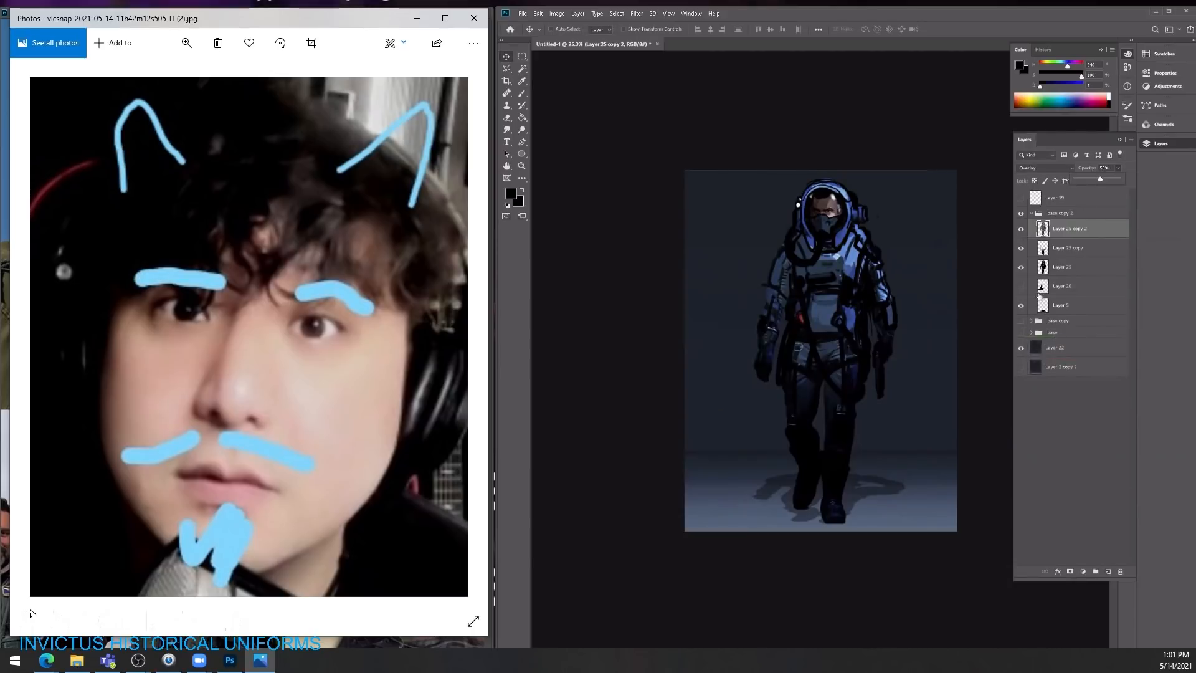
Step: Try shifting Layer 25 slightly upward and lowering the fill of the Multiply copy
left_click(1074, 268)
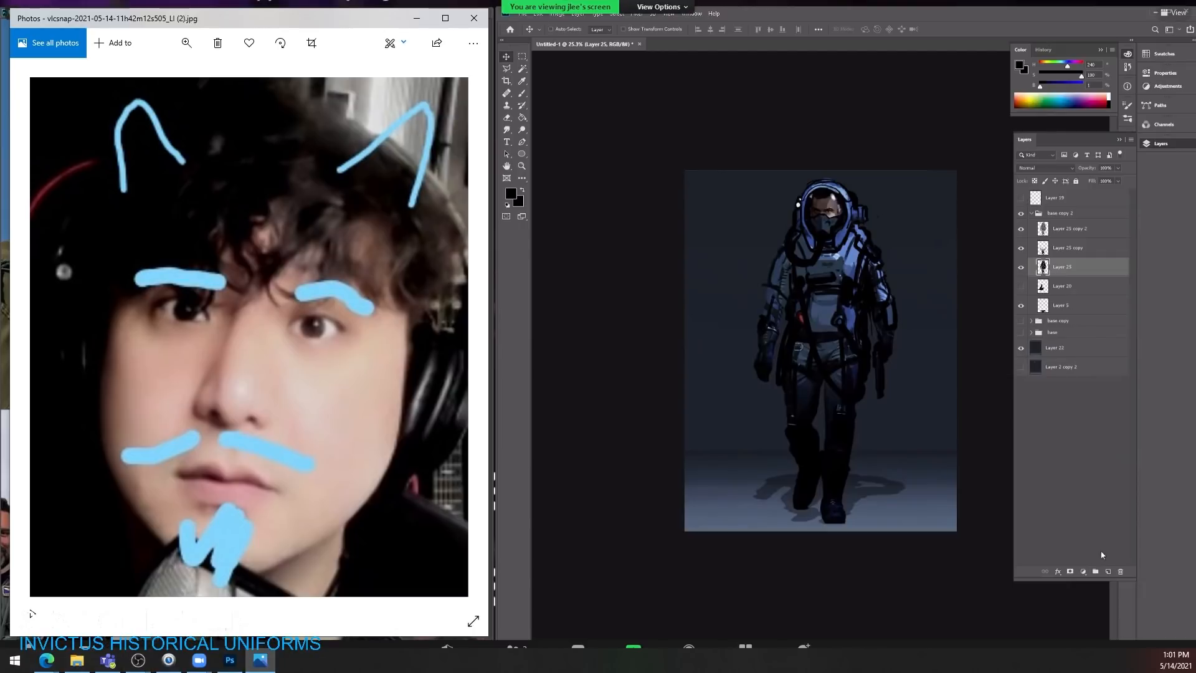
left_click_drag(857, 411, 855, 386)
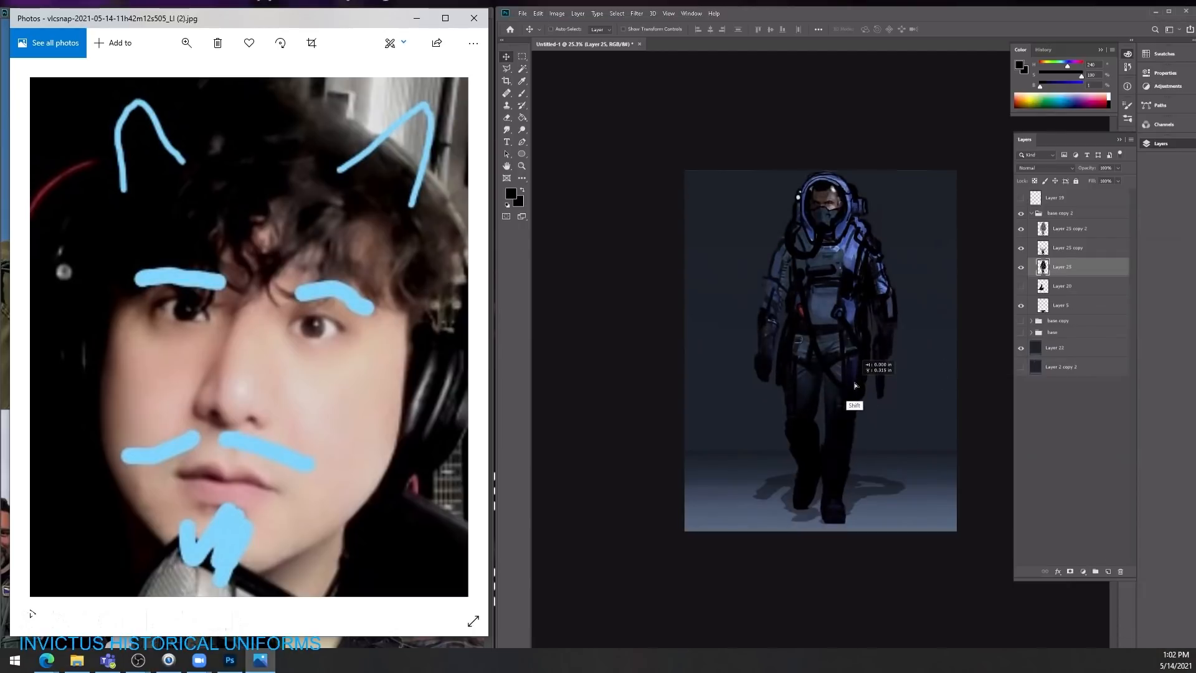
left_click(1021, 248)
left_click(1058, 232, "shift")
left_click(1066, 248)
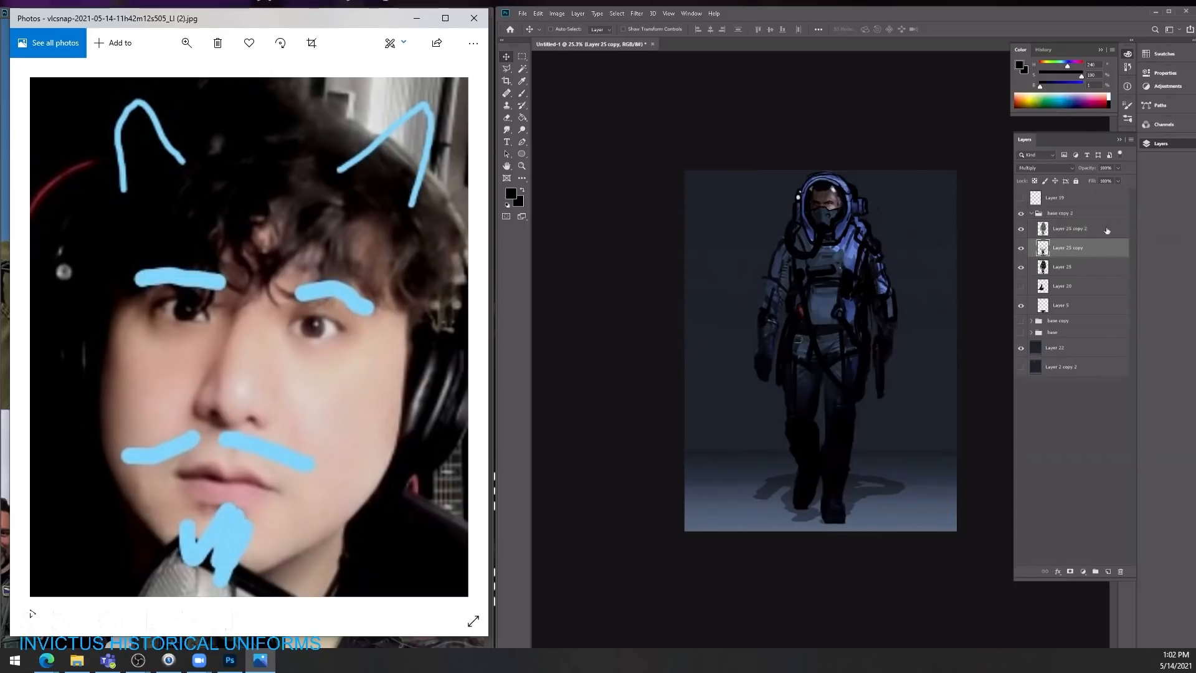
left_click_drag(1104, 181, 1096, 182)
Step: Merge Layer 25 with its Multiply and Overlay copies into one layer
left_click(1061, 266)
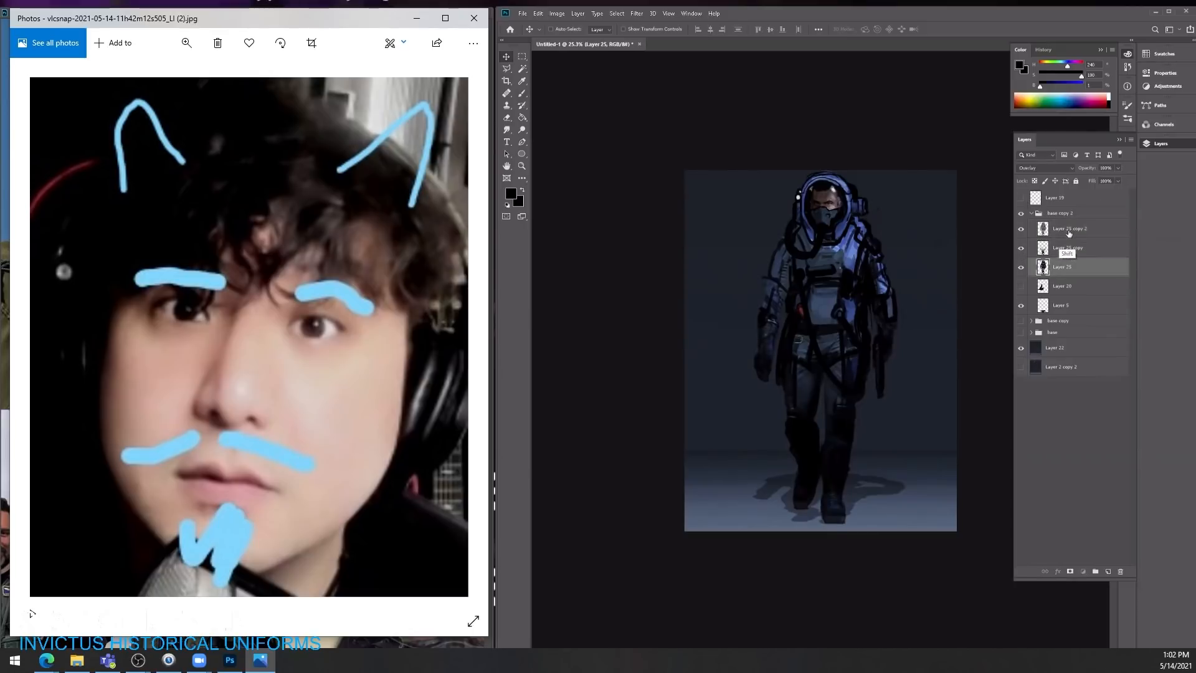
left_click(1068, 231, "shift")
key("ctrl+e")
left_click(1021, 229)
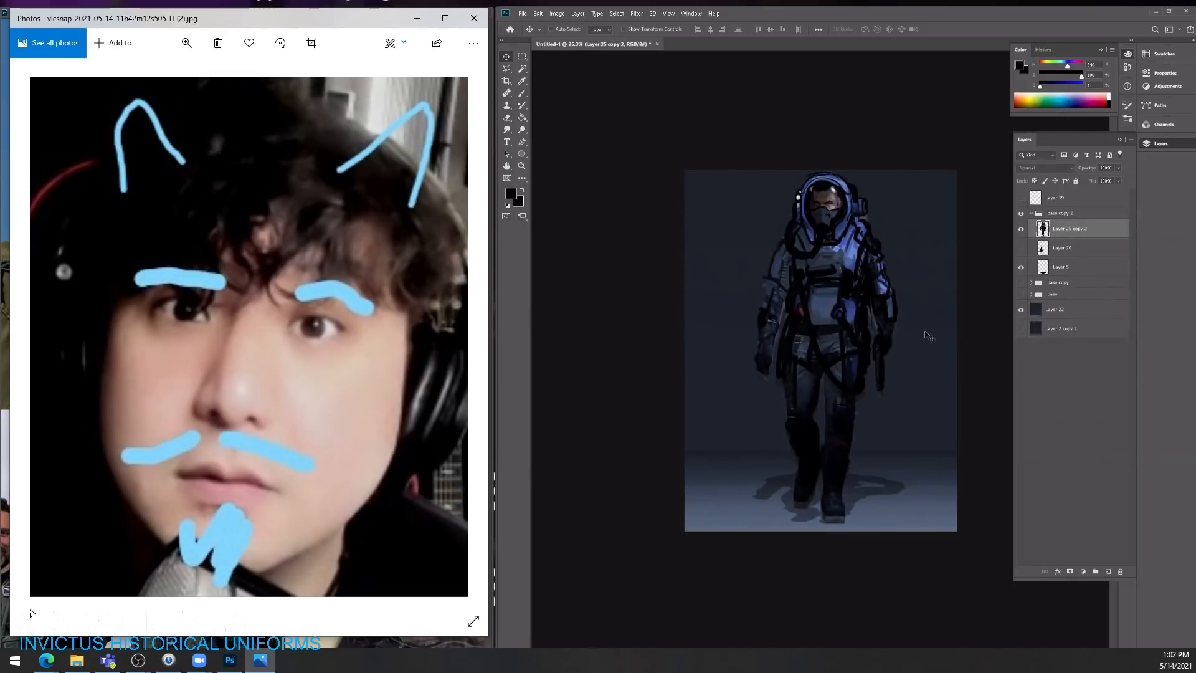
key("e")
right_click(880, 216)
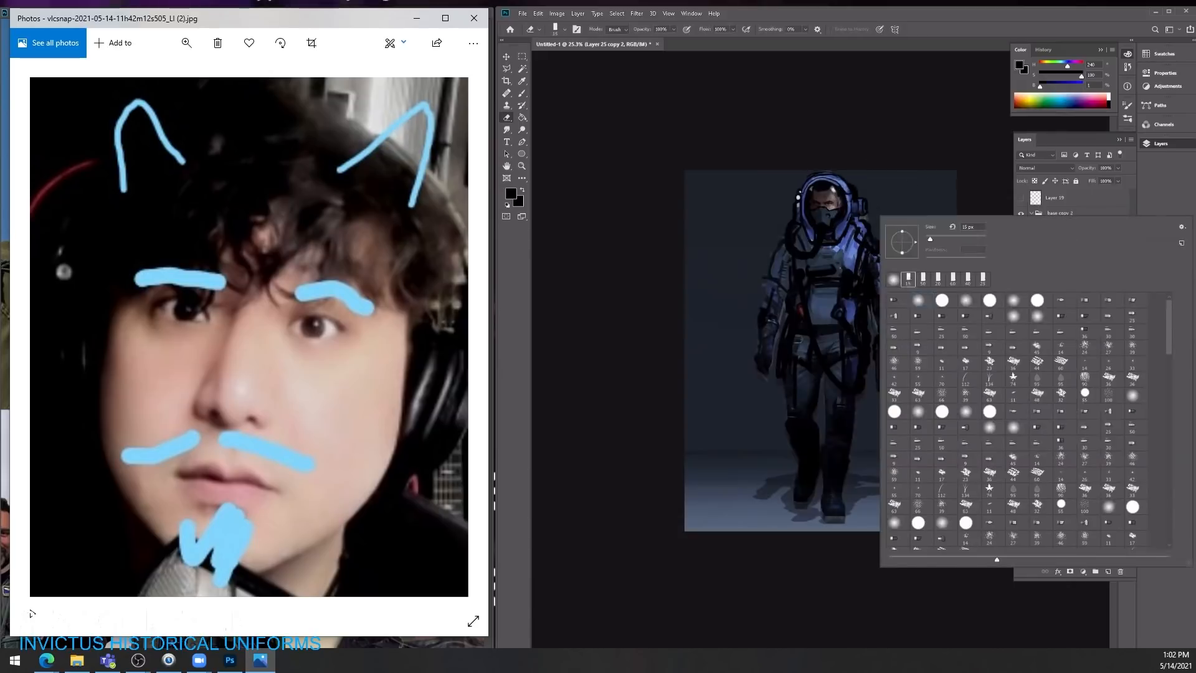
key("Escape")
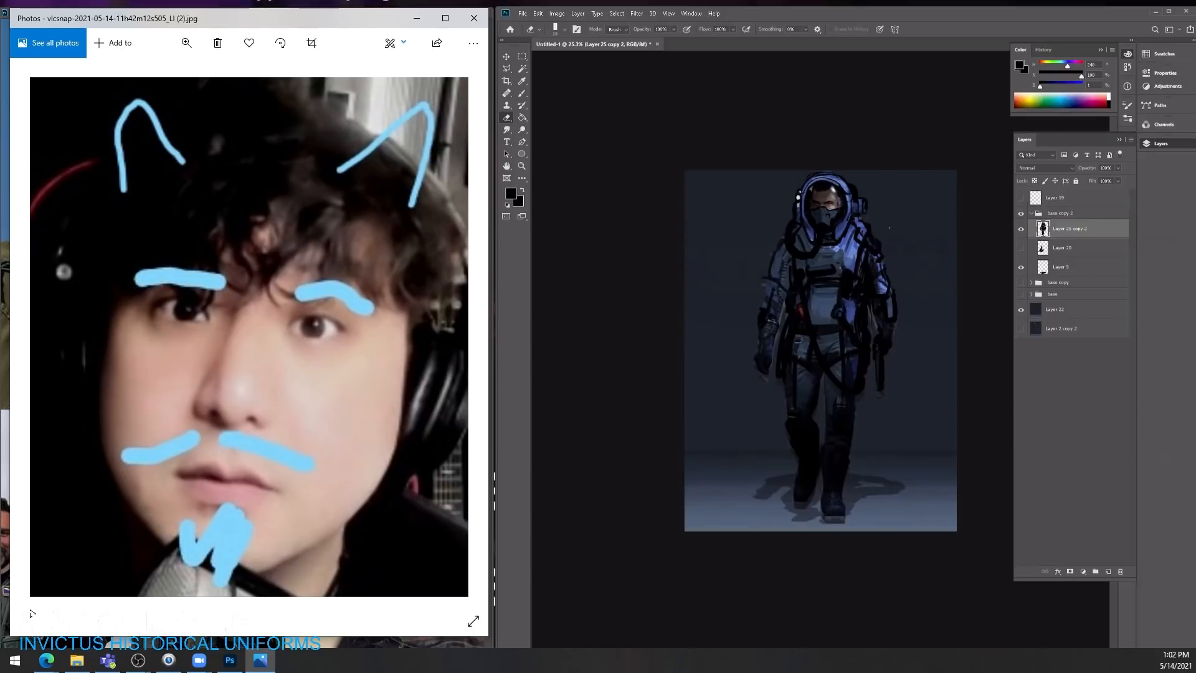
Step: Scale the merged character and its shadow layers down to about 92% and reposition them on the backdrop
key("v")
left_click(1058, 269, "shift")
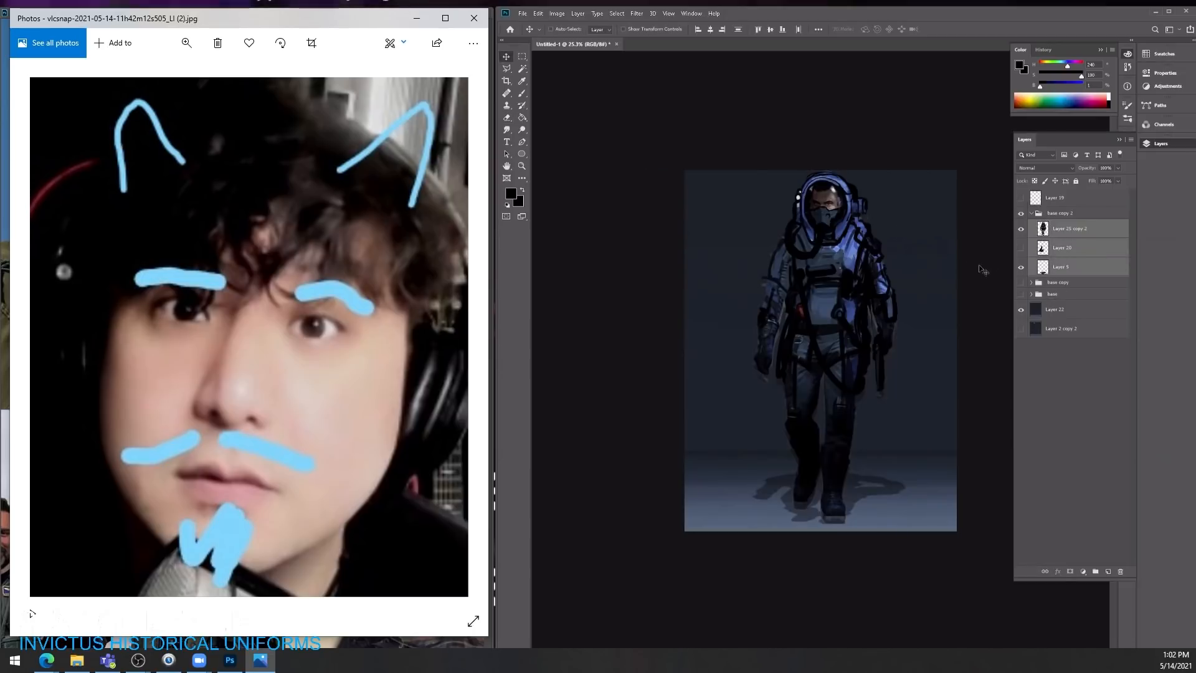
key("ctrl+t")
left_click_drag(911, 176, 897, 197)
key("Return")
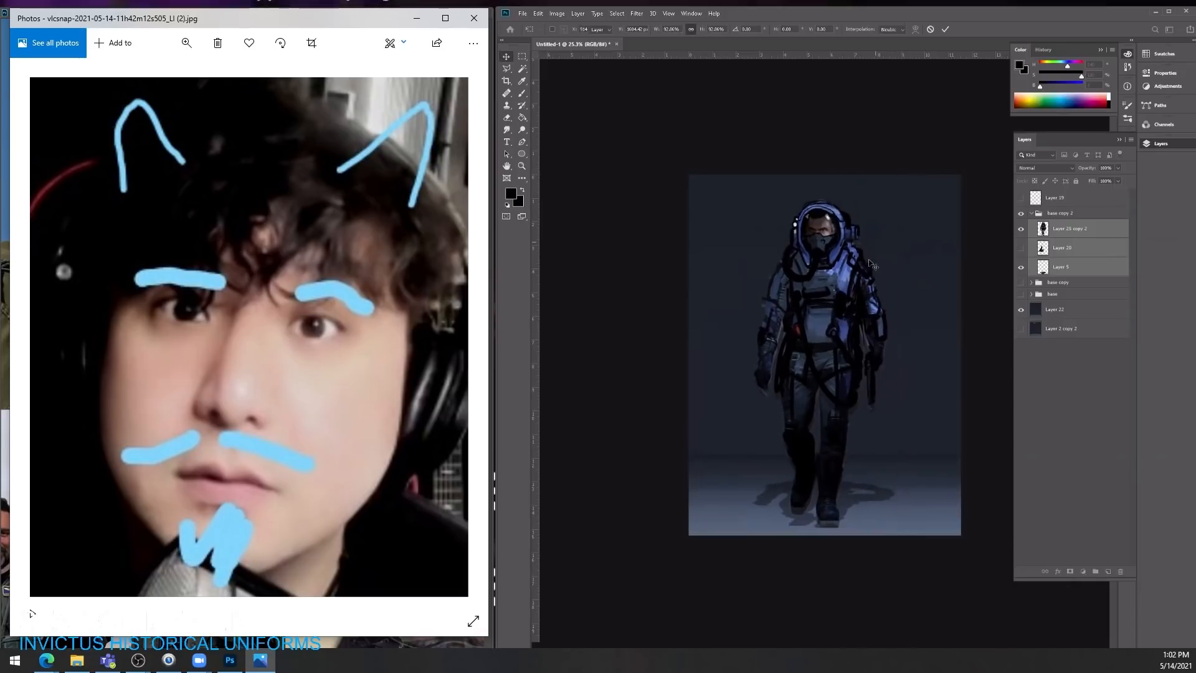
left_click_drag(871, 265, 862, 271)
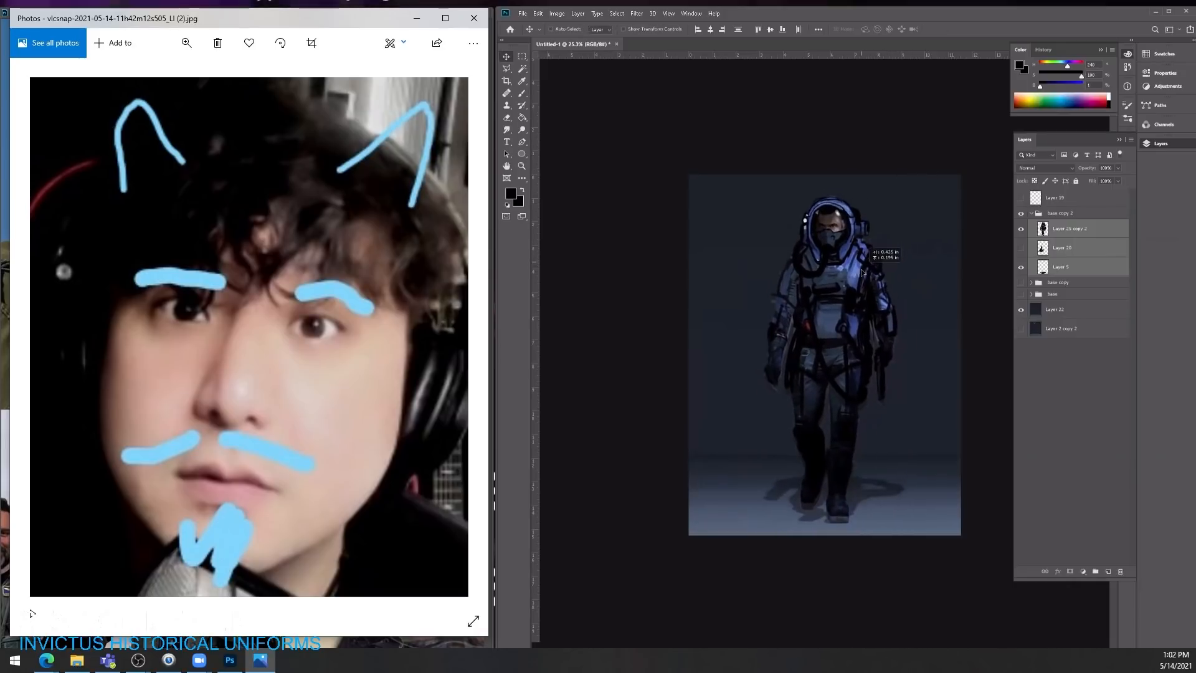
Step: Undo the character's scaling and repositioning, the layer merge, the fill change and the Layer 25 shift
key("ctrl+space")
left_click(938, 369, "ctrl")
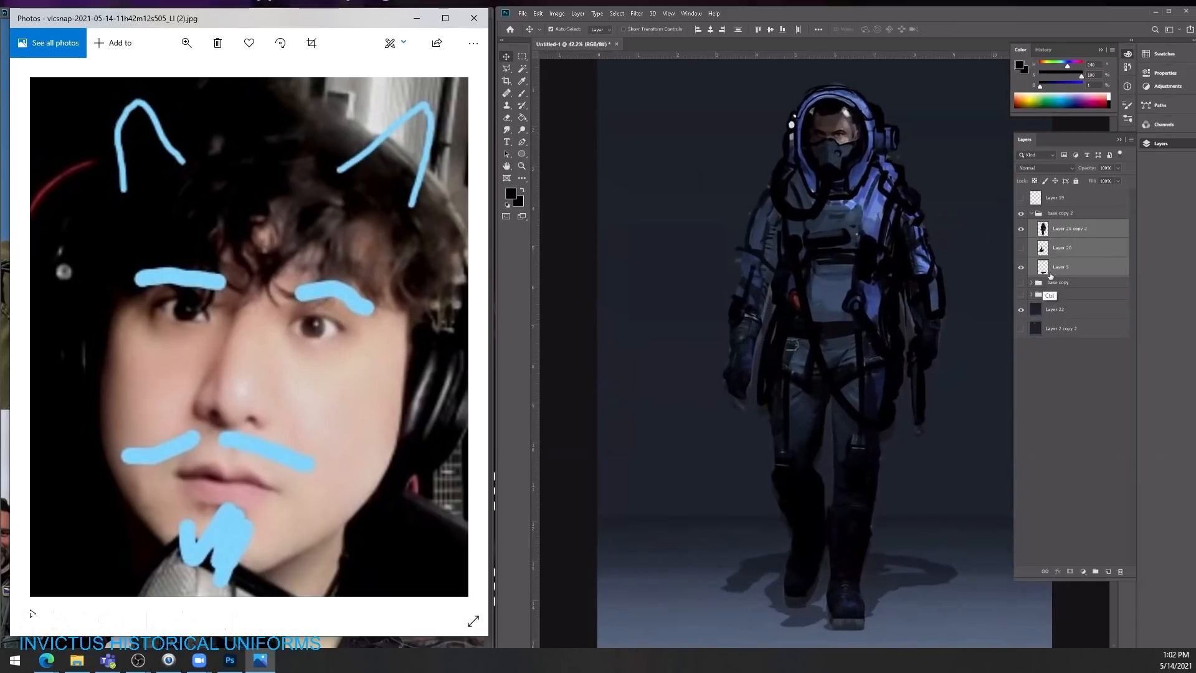
key("ctrl+z")
key("ctrl+z")
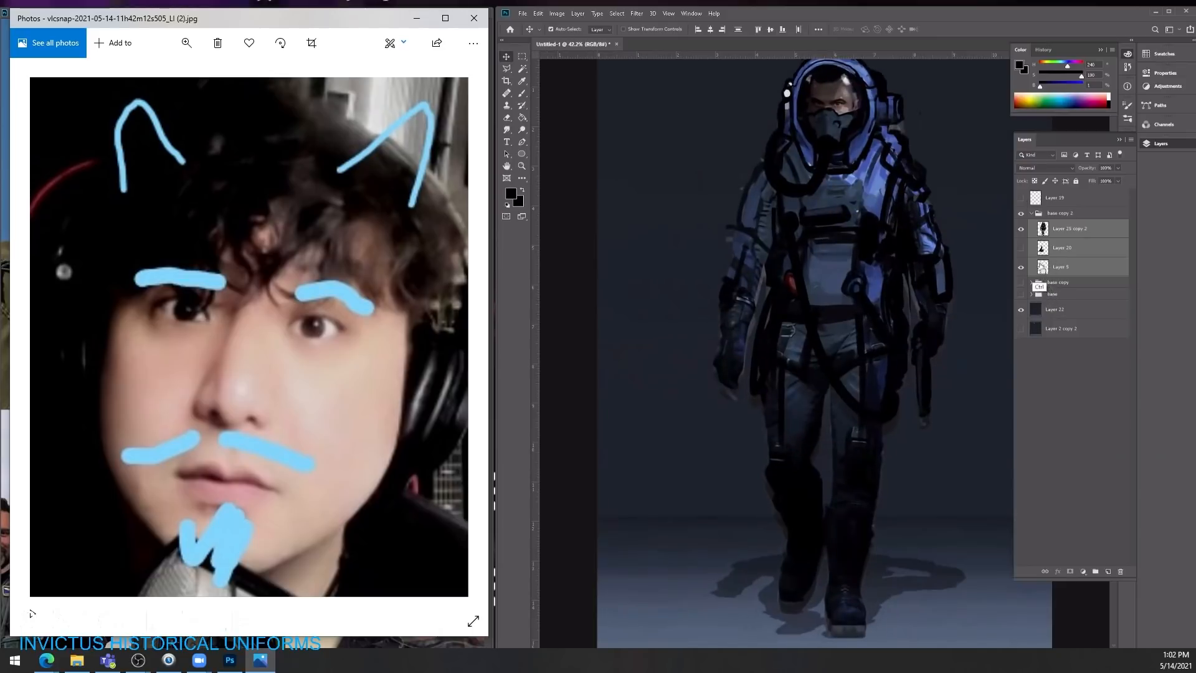
key("ctrl+z")
key("ctrl+z")
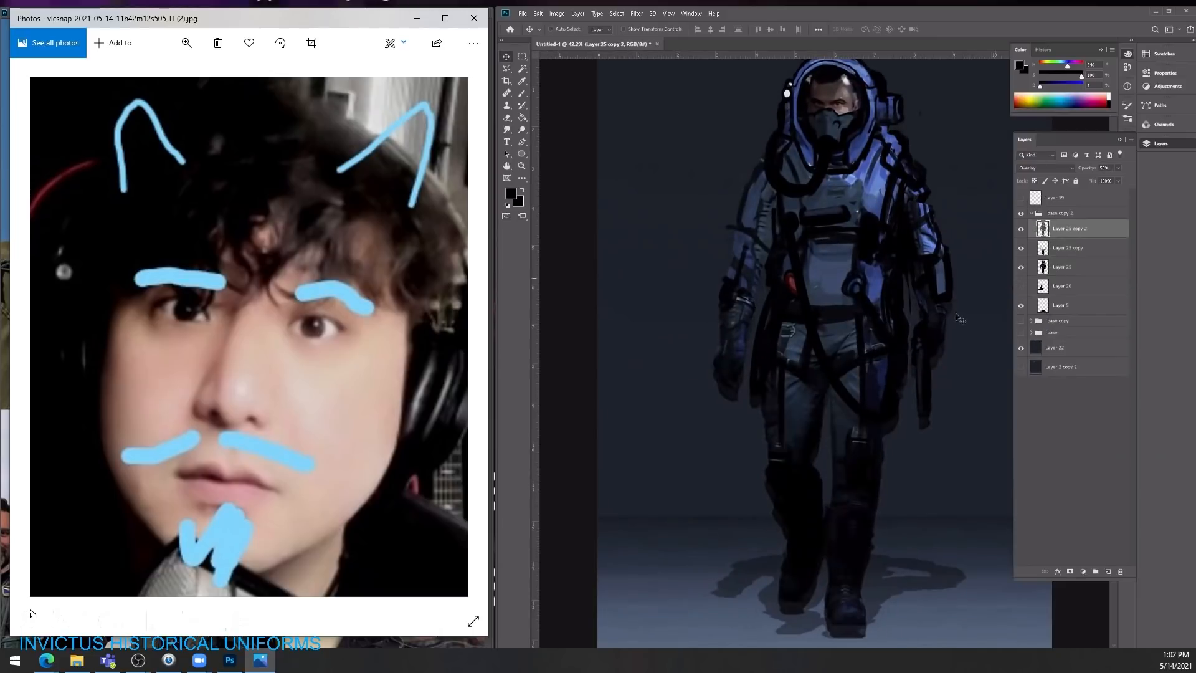